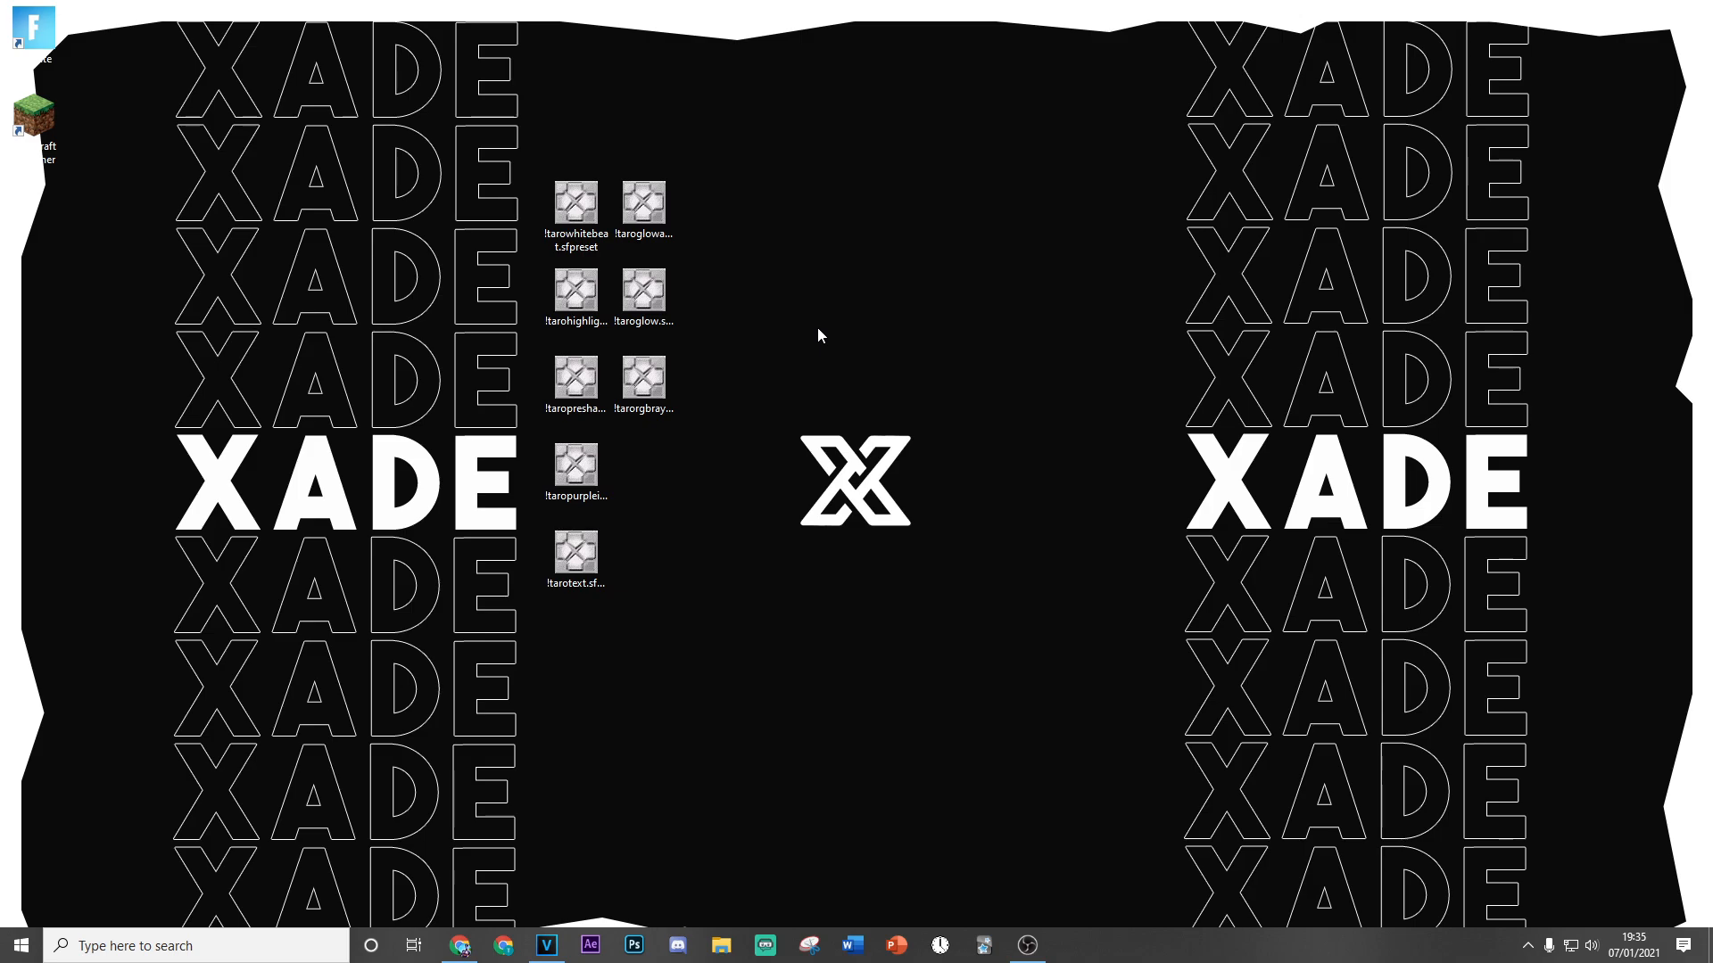
Switch to Chrome, look over the preset files in the Google Drive folder and the Rekonise unlock page, and return to the desktop.
{"action": "left_click", "coordinate": [460, 945]}
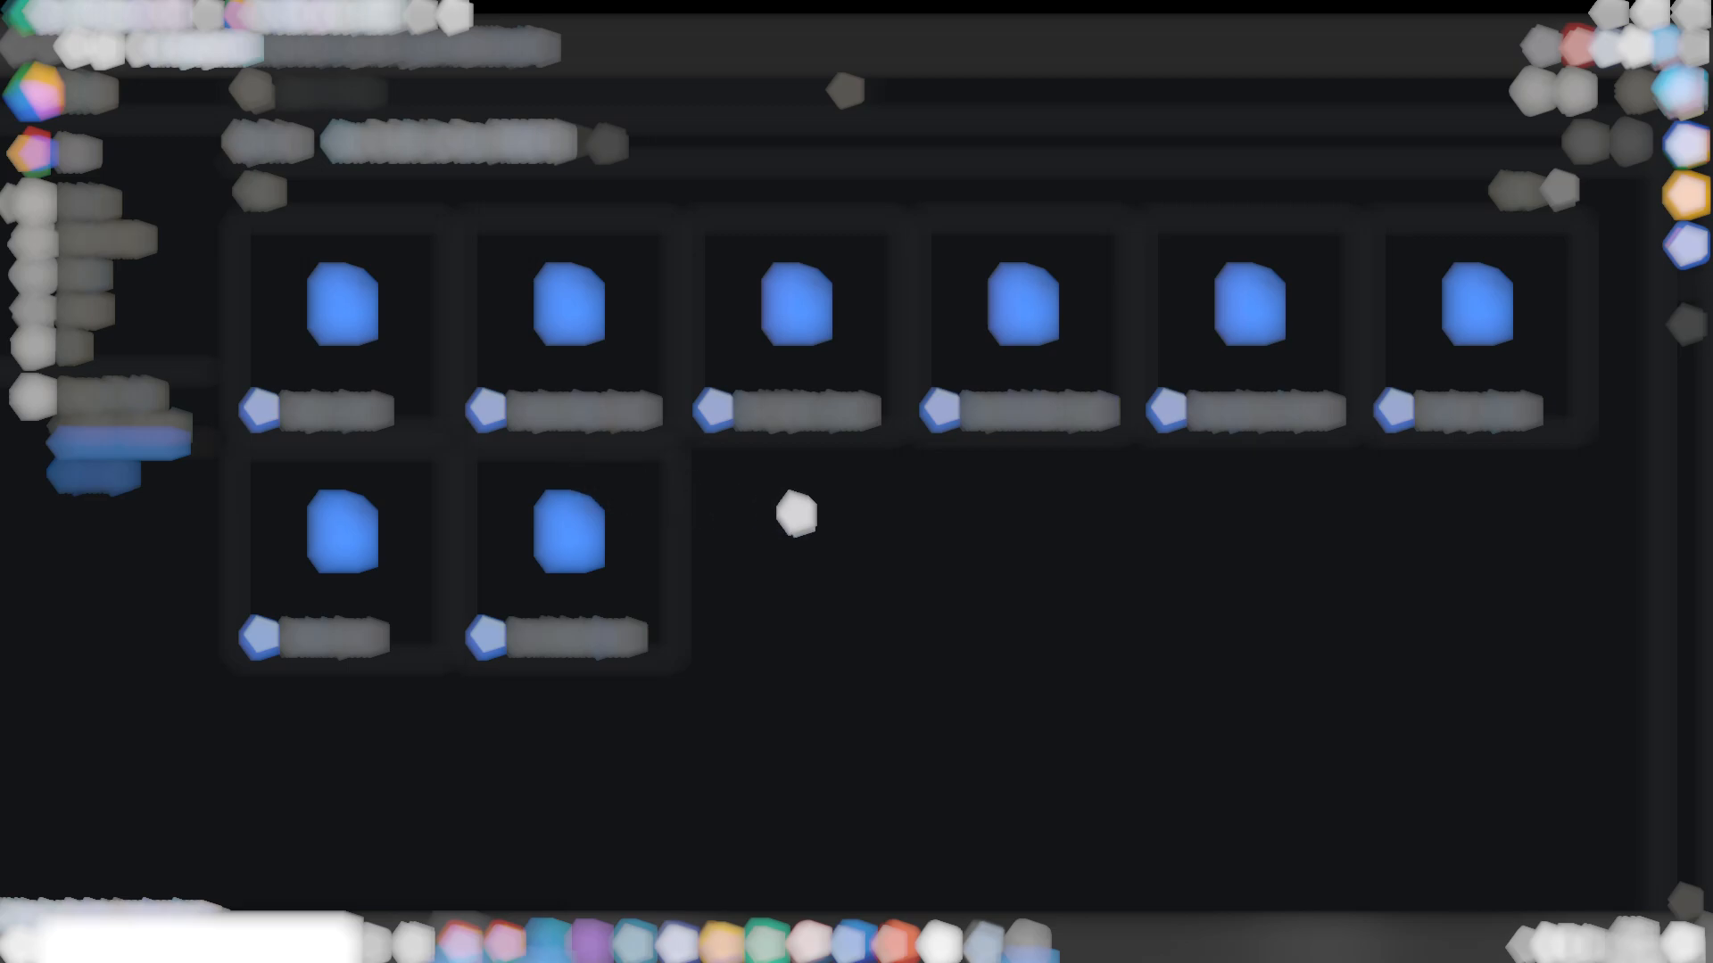
{"action": "left_click_drag", "start_coordinate": [1508, 629], "coordinate": [321, 328]}
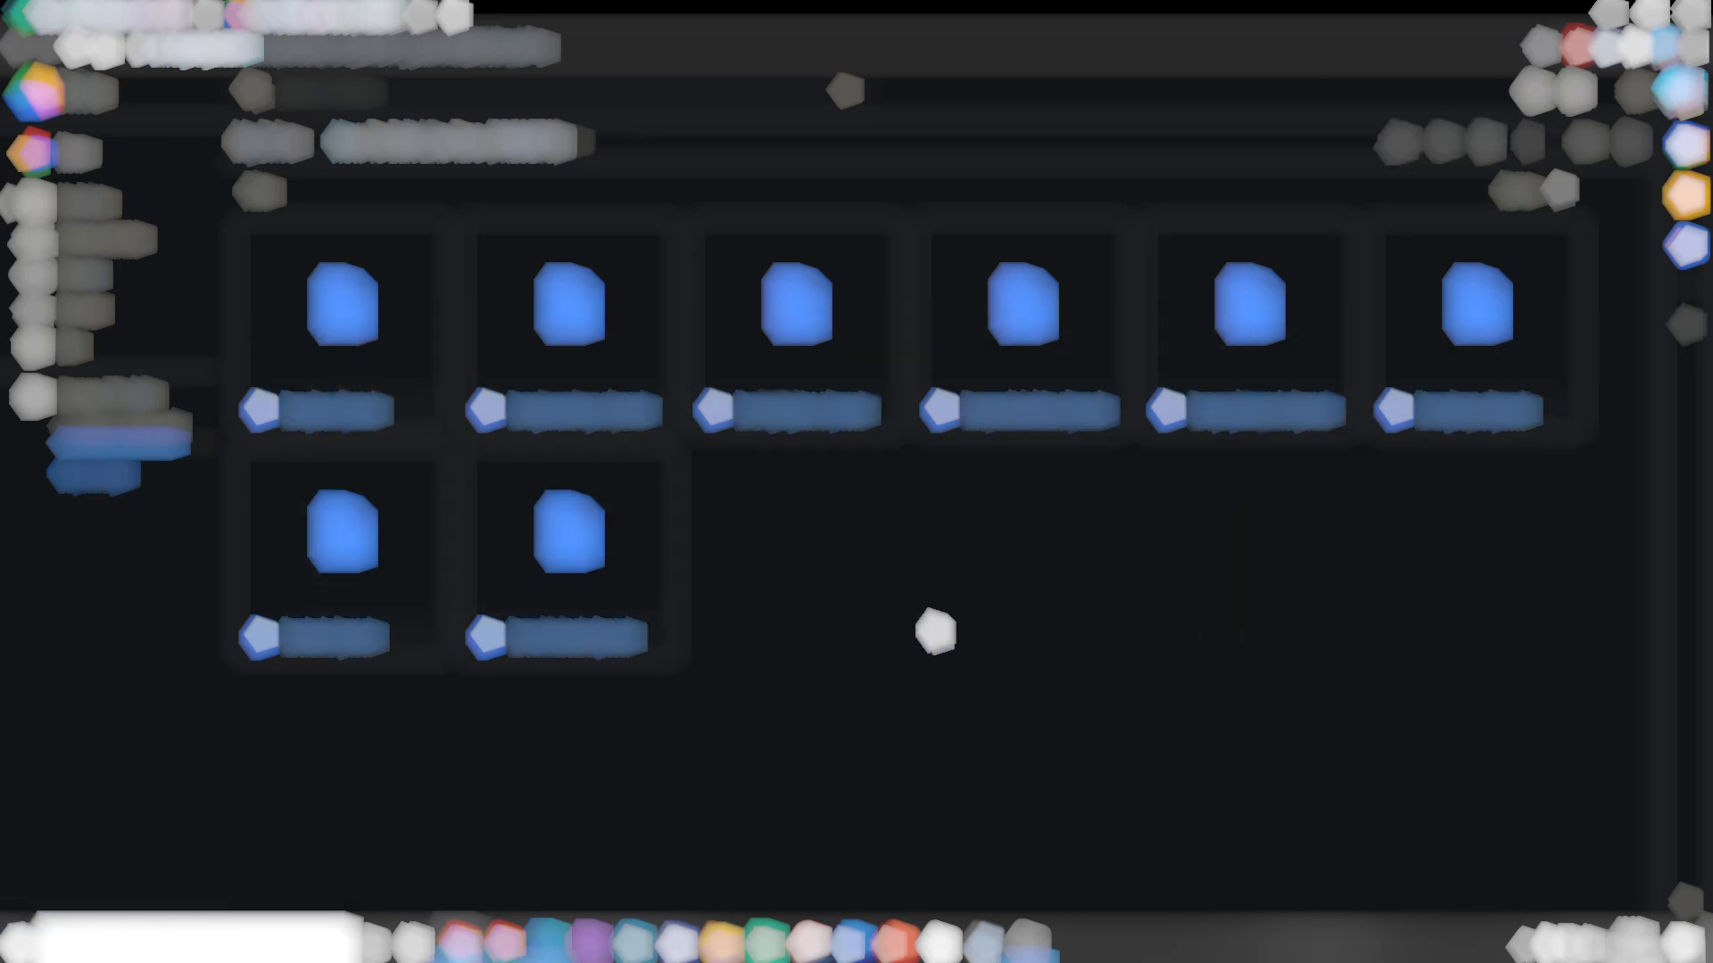
{"action": "left_click", "coordinate": [933, 630]}
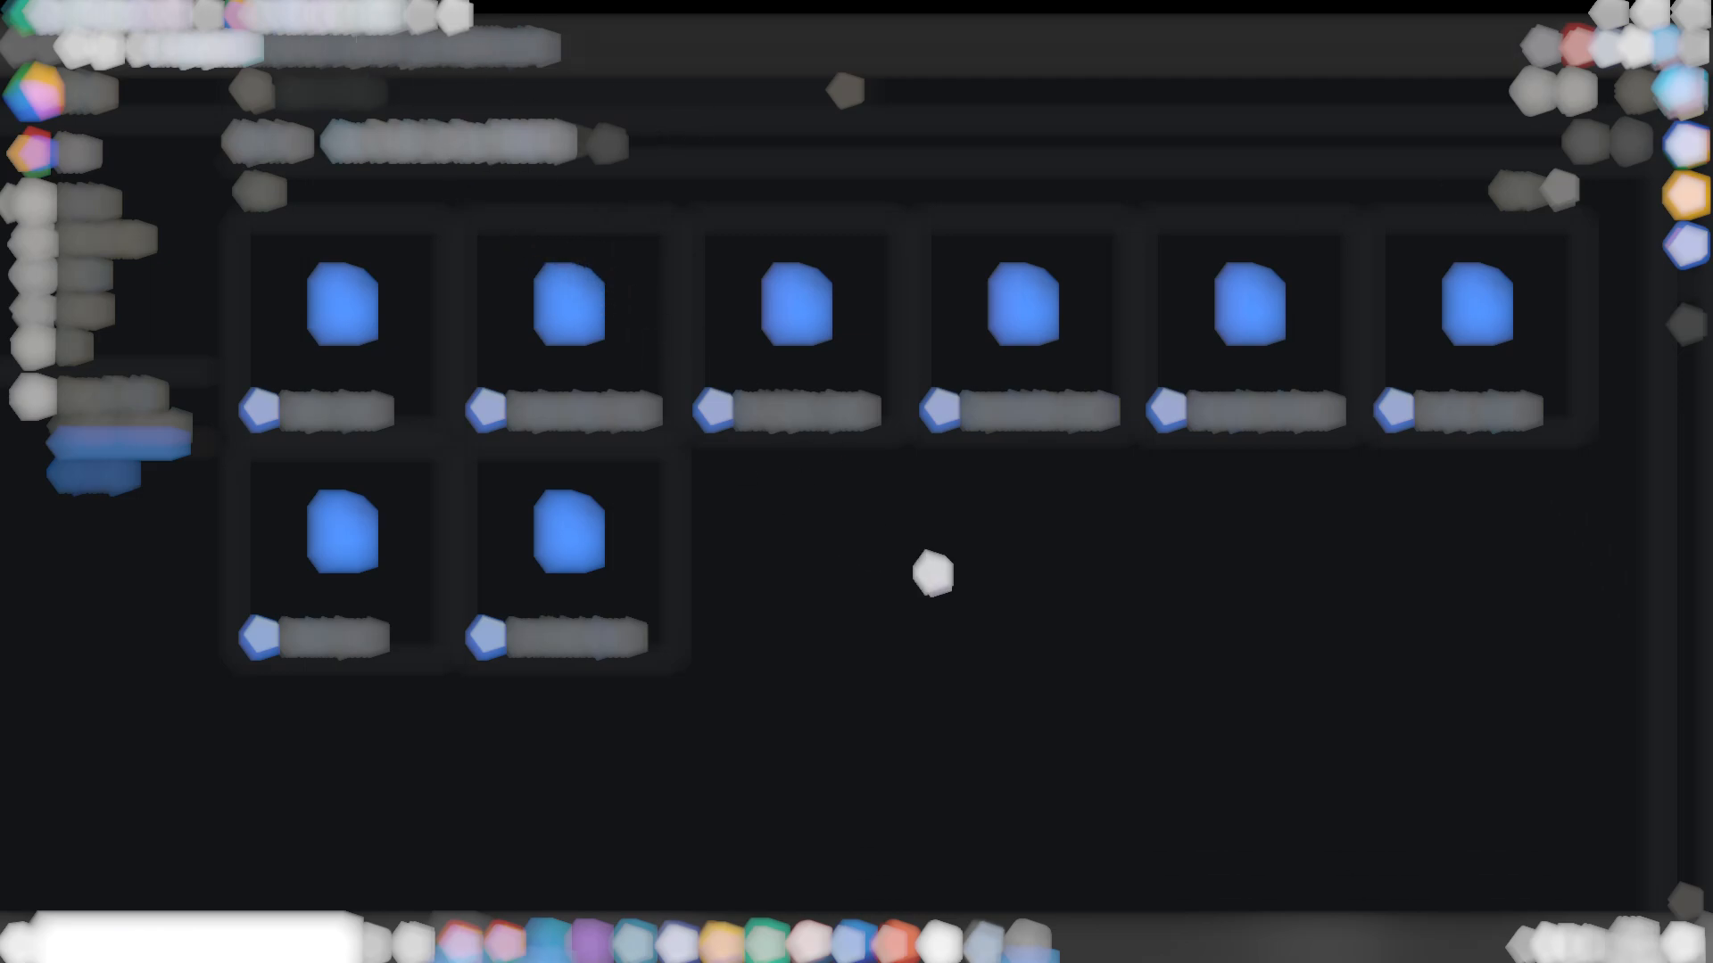
{"action": "left_click", "coordinate": [56, 17]}
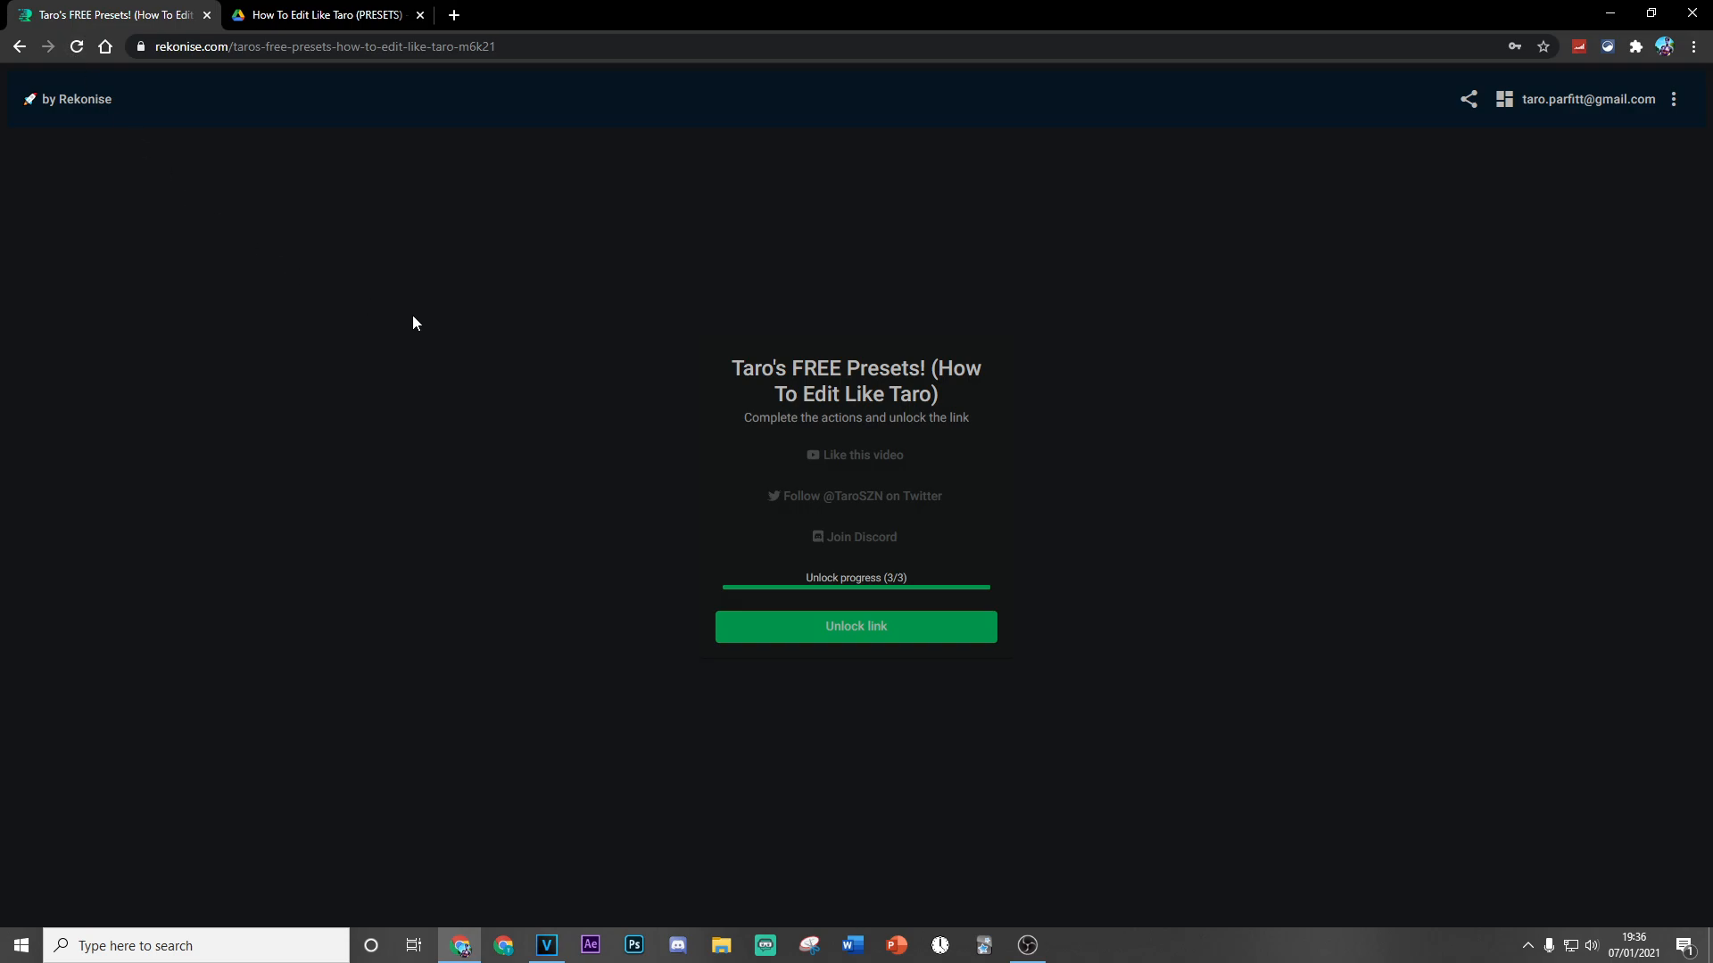
{"action": "left_click", "coordinate": [1611, 10]}
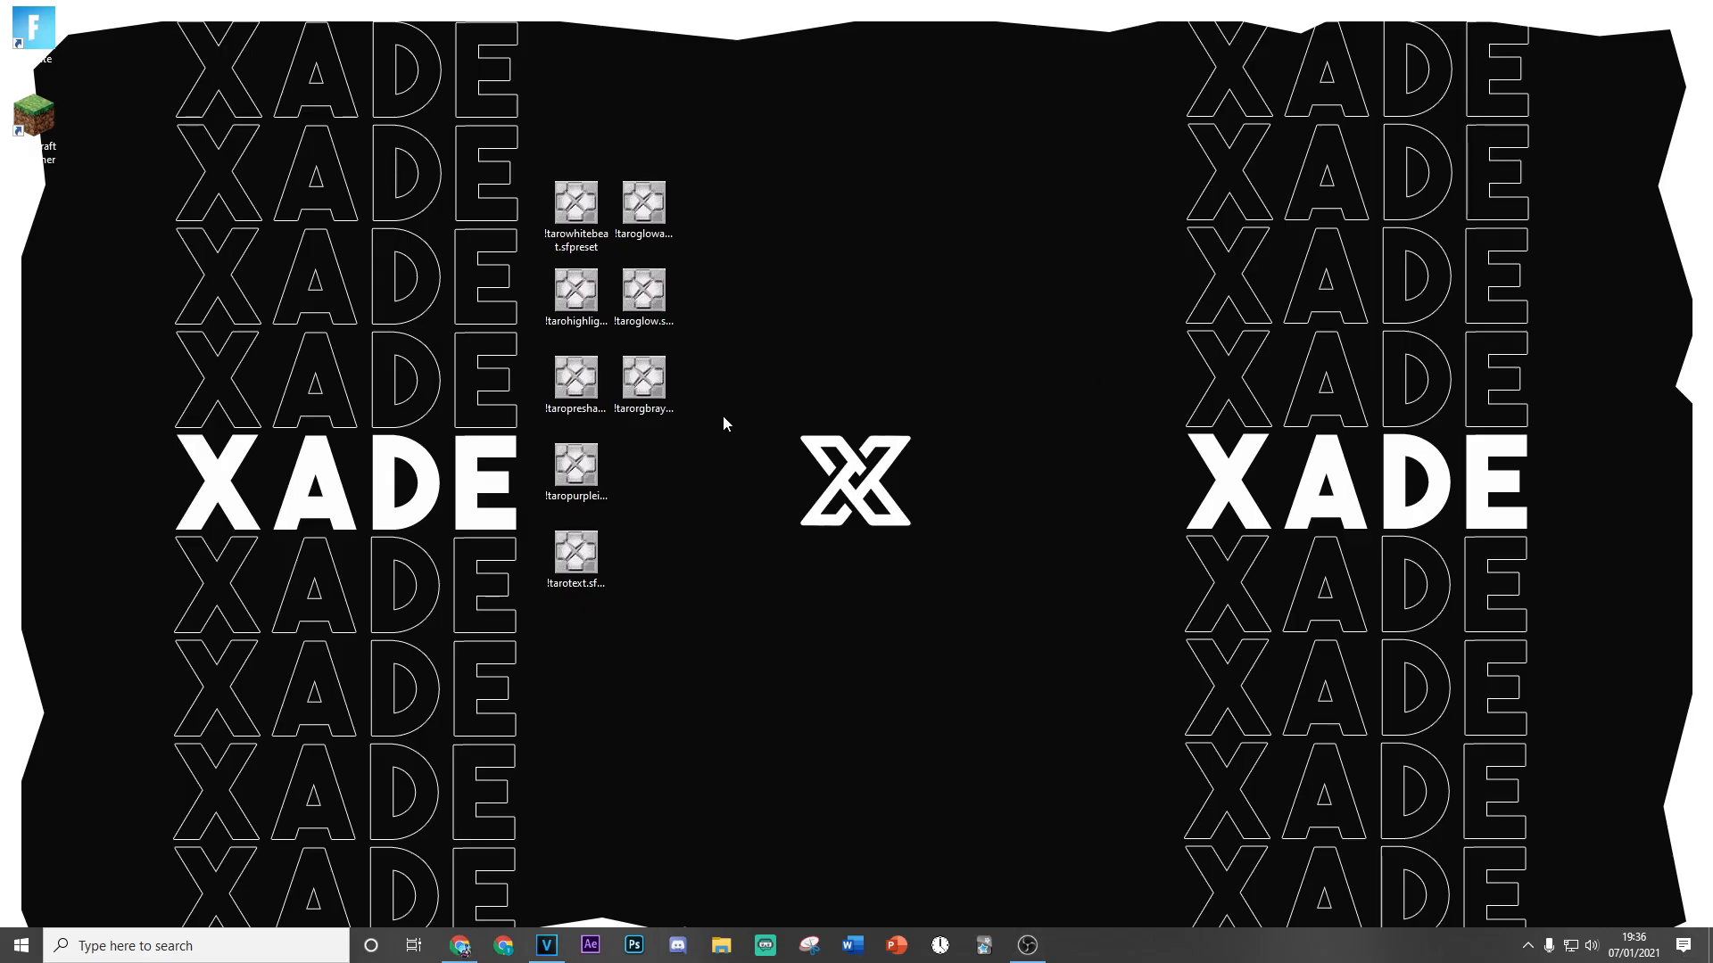
Move the whole group of sfpreset files one icon column over on the desktop.
{"action": "left_click_drag", "start_coordinate": [669, 114], "coordinate": [584, 562]}
{"action": "left_click_drag", "start_coordinate": [636, 228], "coordinate": [700, 228]}
{"action": "left_click", "coordinate": [845, 271]}
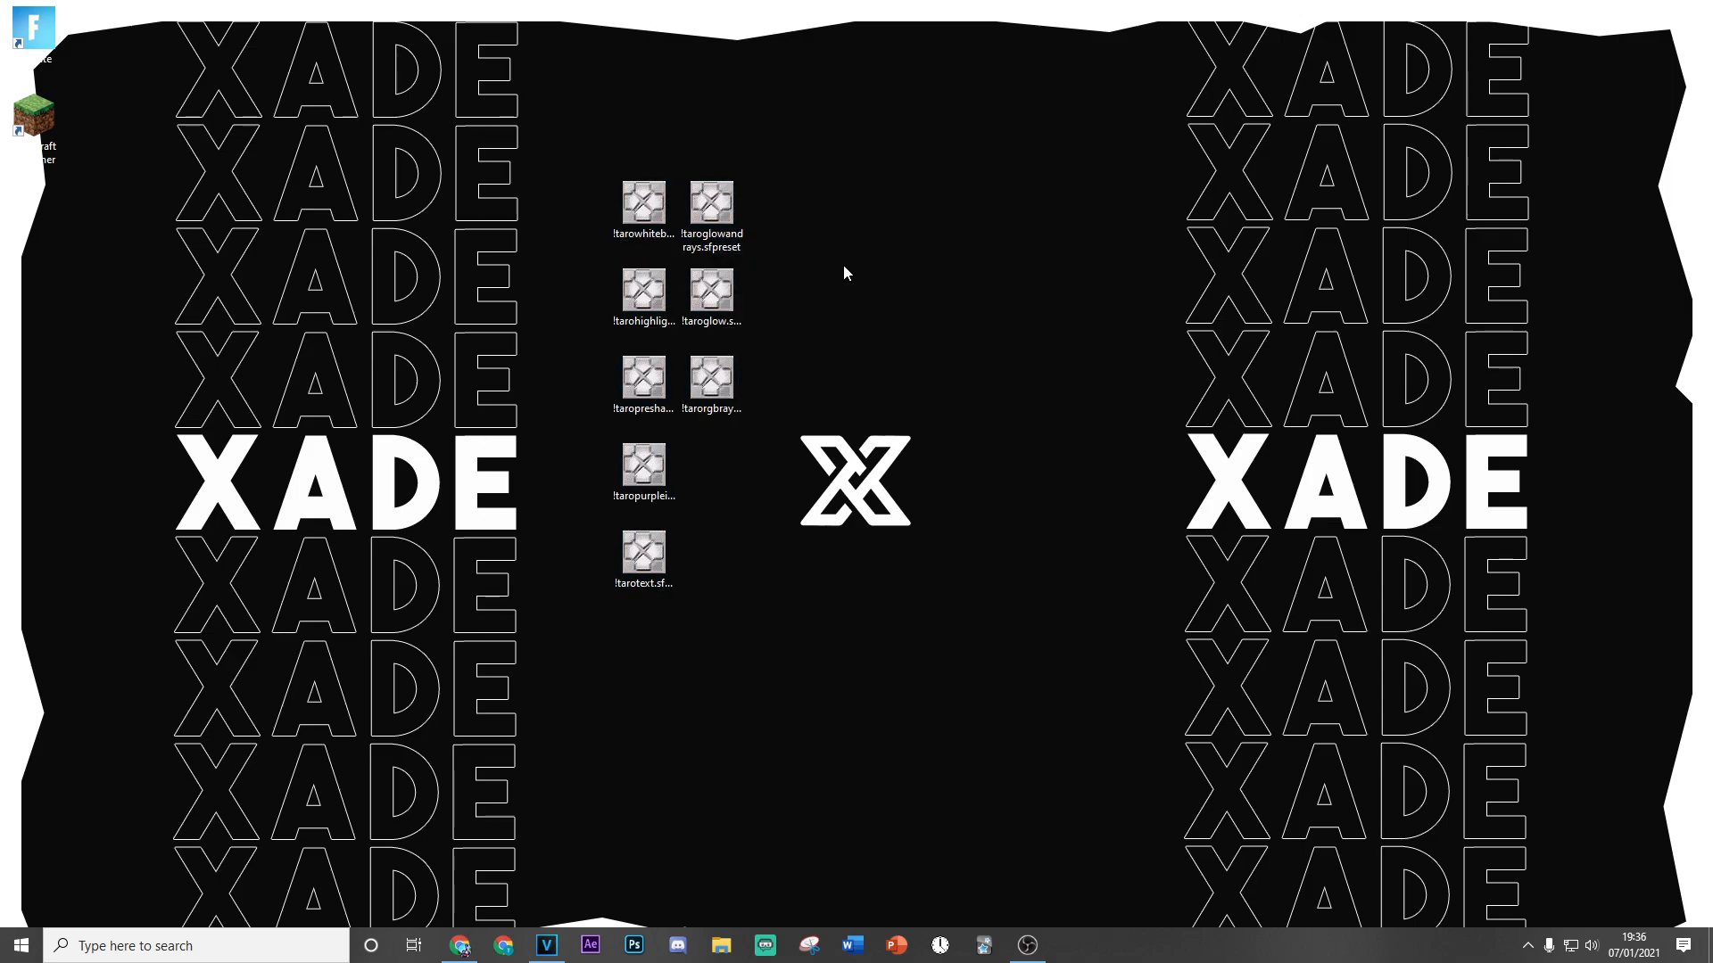
Find and launch Preset Manager 2.0, and place its window beside the preset files on the desktop.
{"action": "left_click", "coordinate": [266, 954]}
{"action": "type", "text": "pres"}
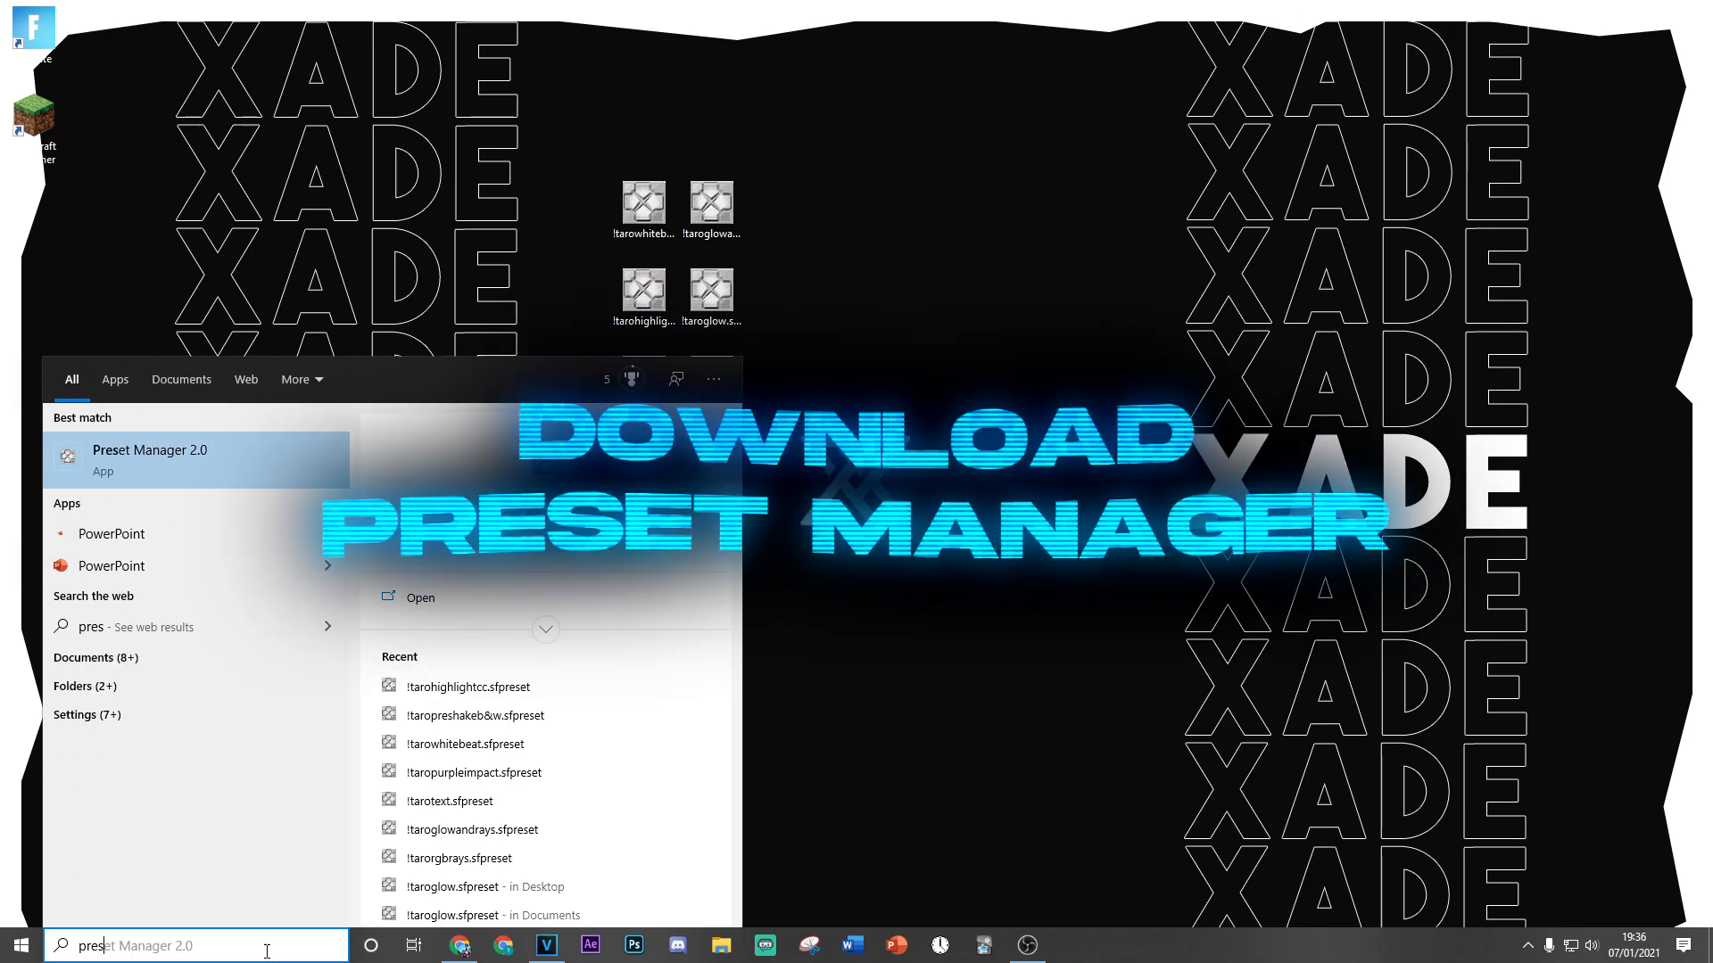
{"action": "left_click", "coordinate": [215, 478]}
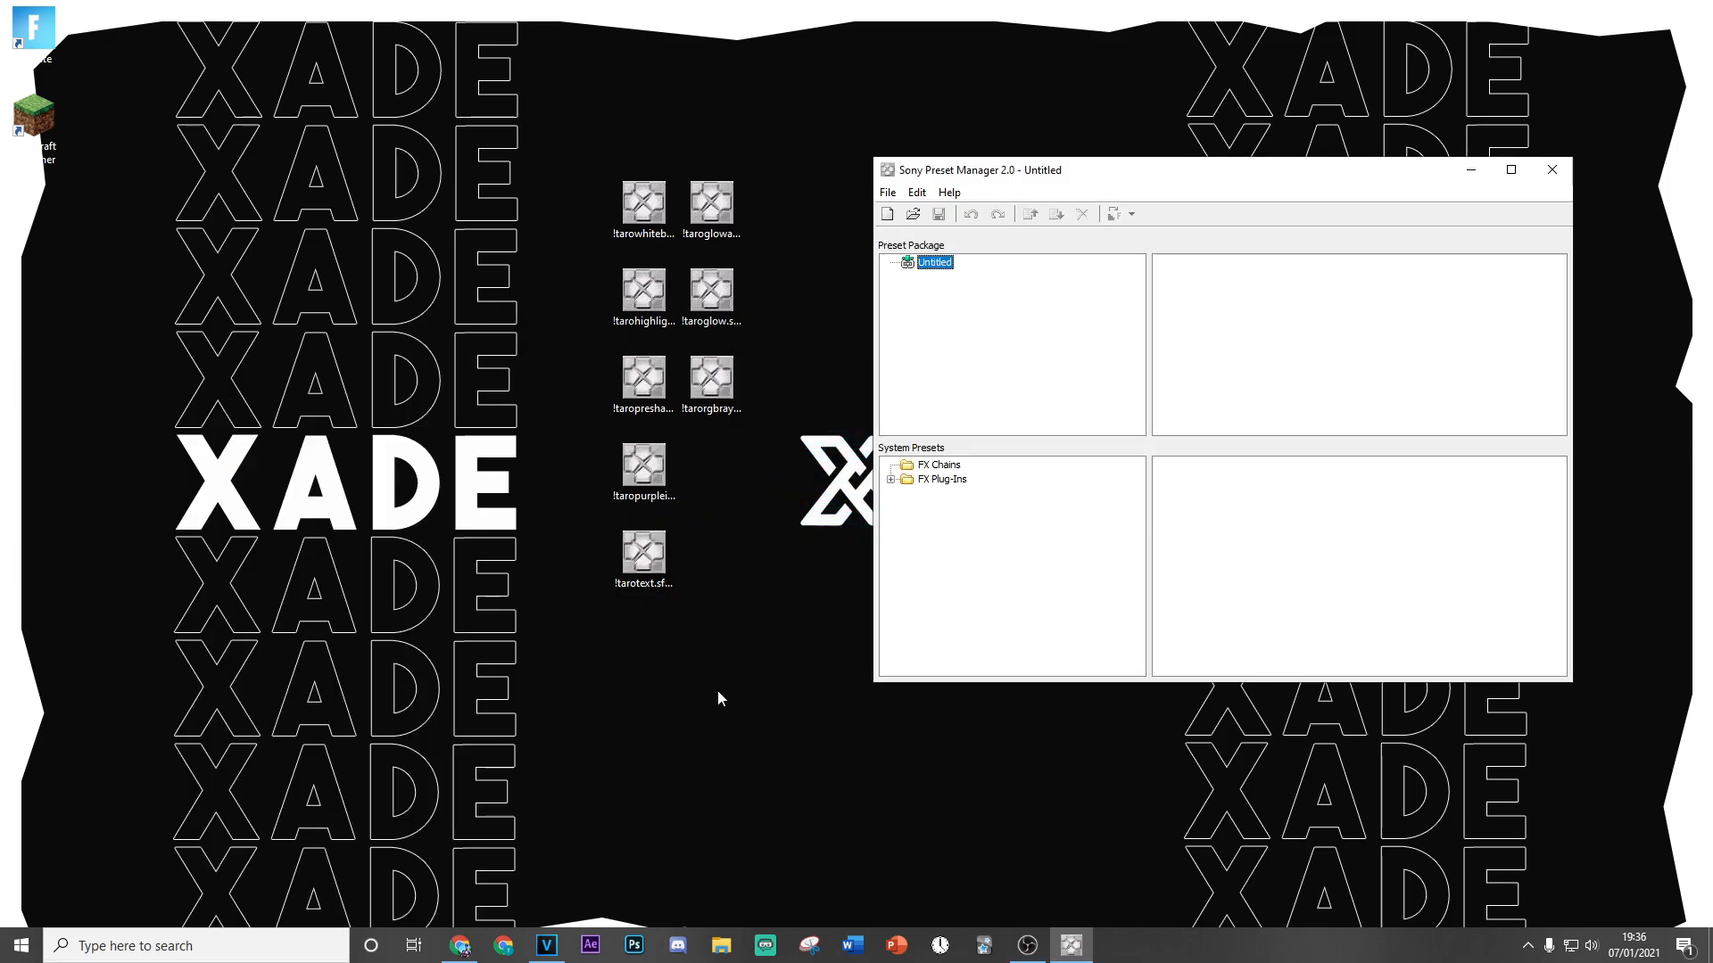
{"action": "left_click_drag", "start_coordinate": [1115, 182], "coordinate": [1106, 213]}
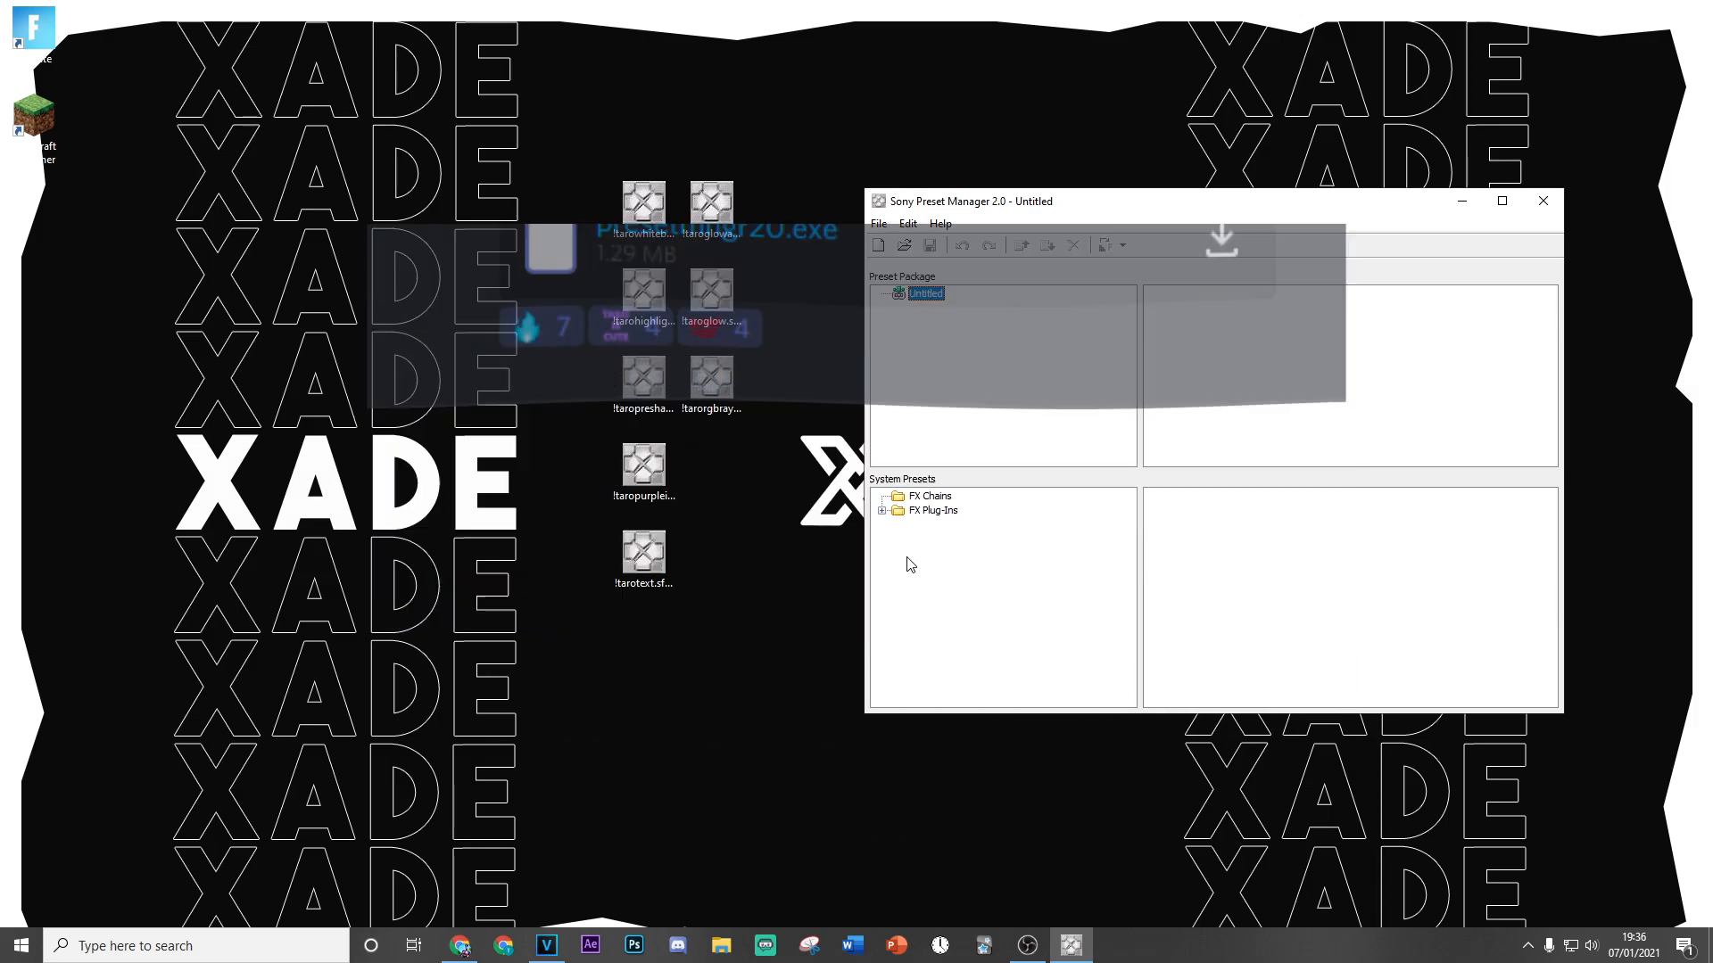
{"action": "left_click", "coordinate": [746, 631]}
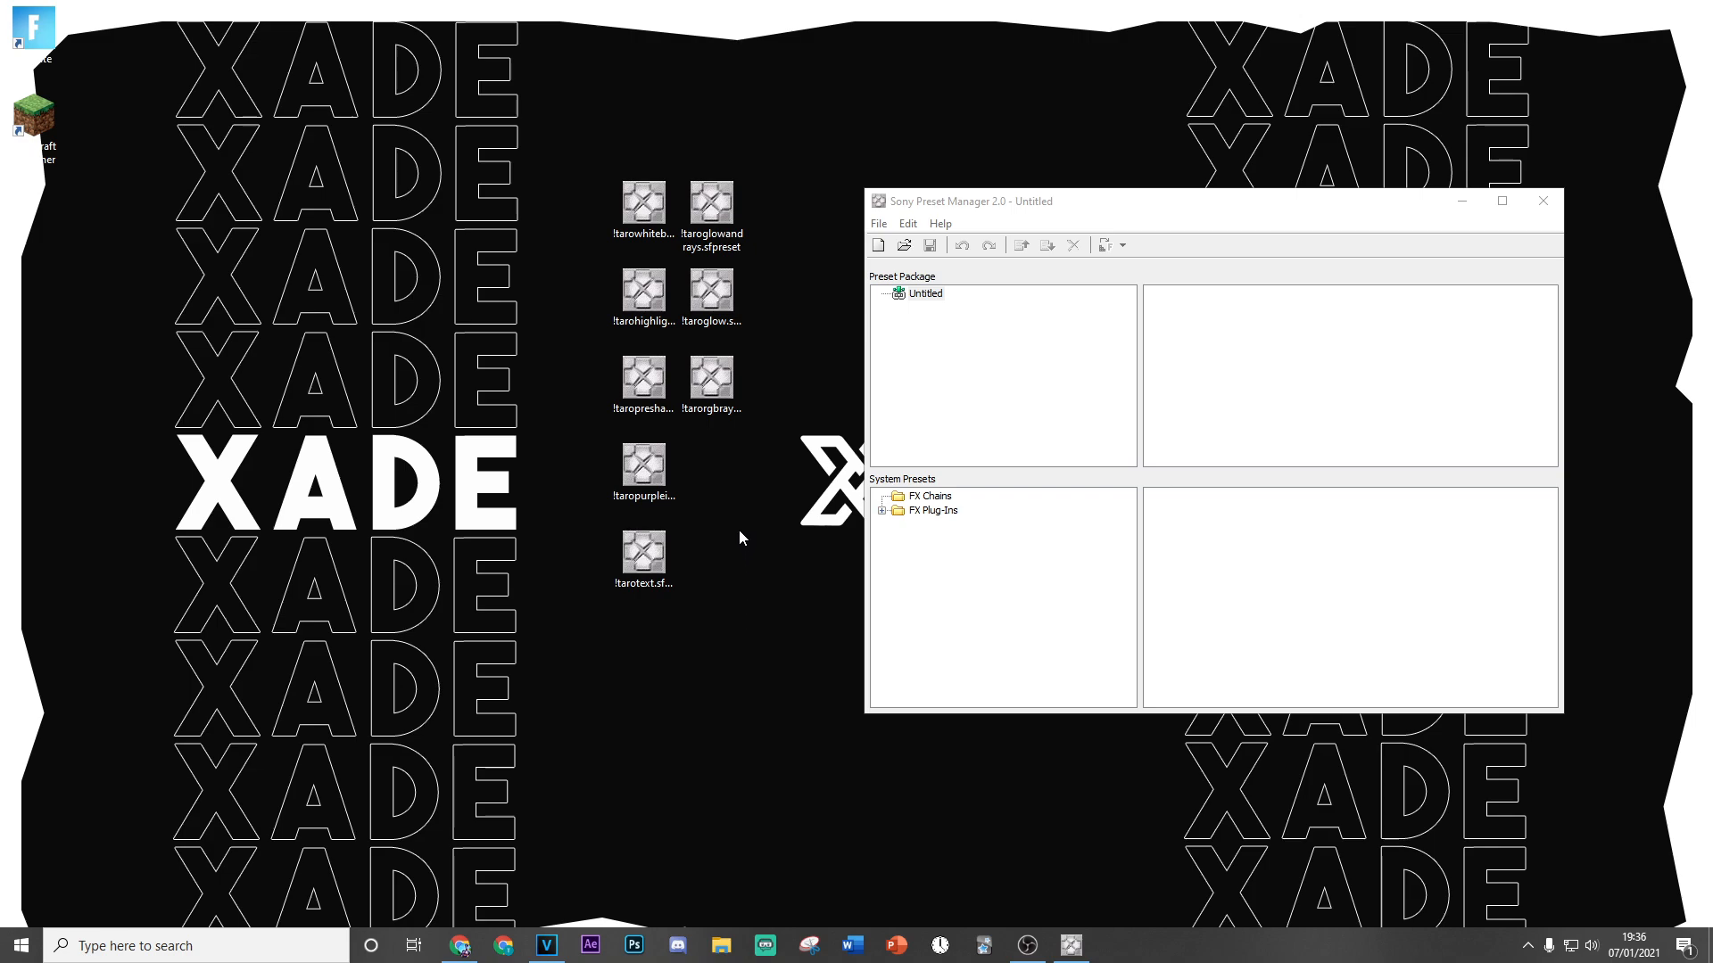
Load the !taropurpleimpact.sfpreset file from the desktop into Preset Manager as the preset package.
{"action": "left_click", "coordinate": [643, 203]}
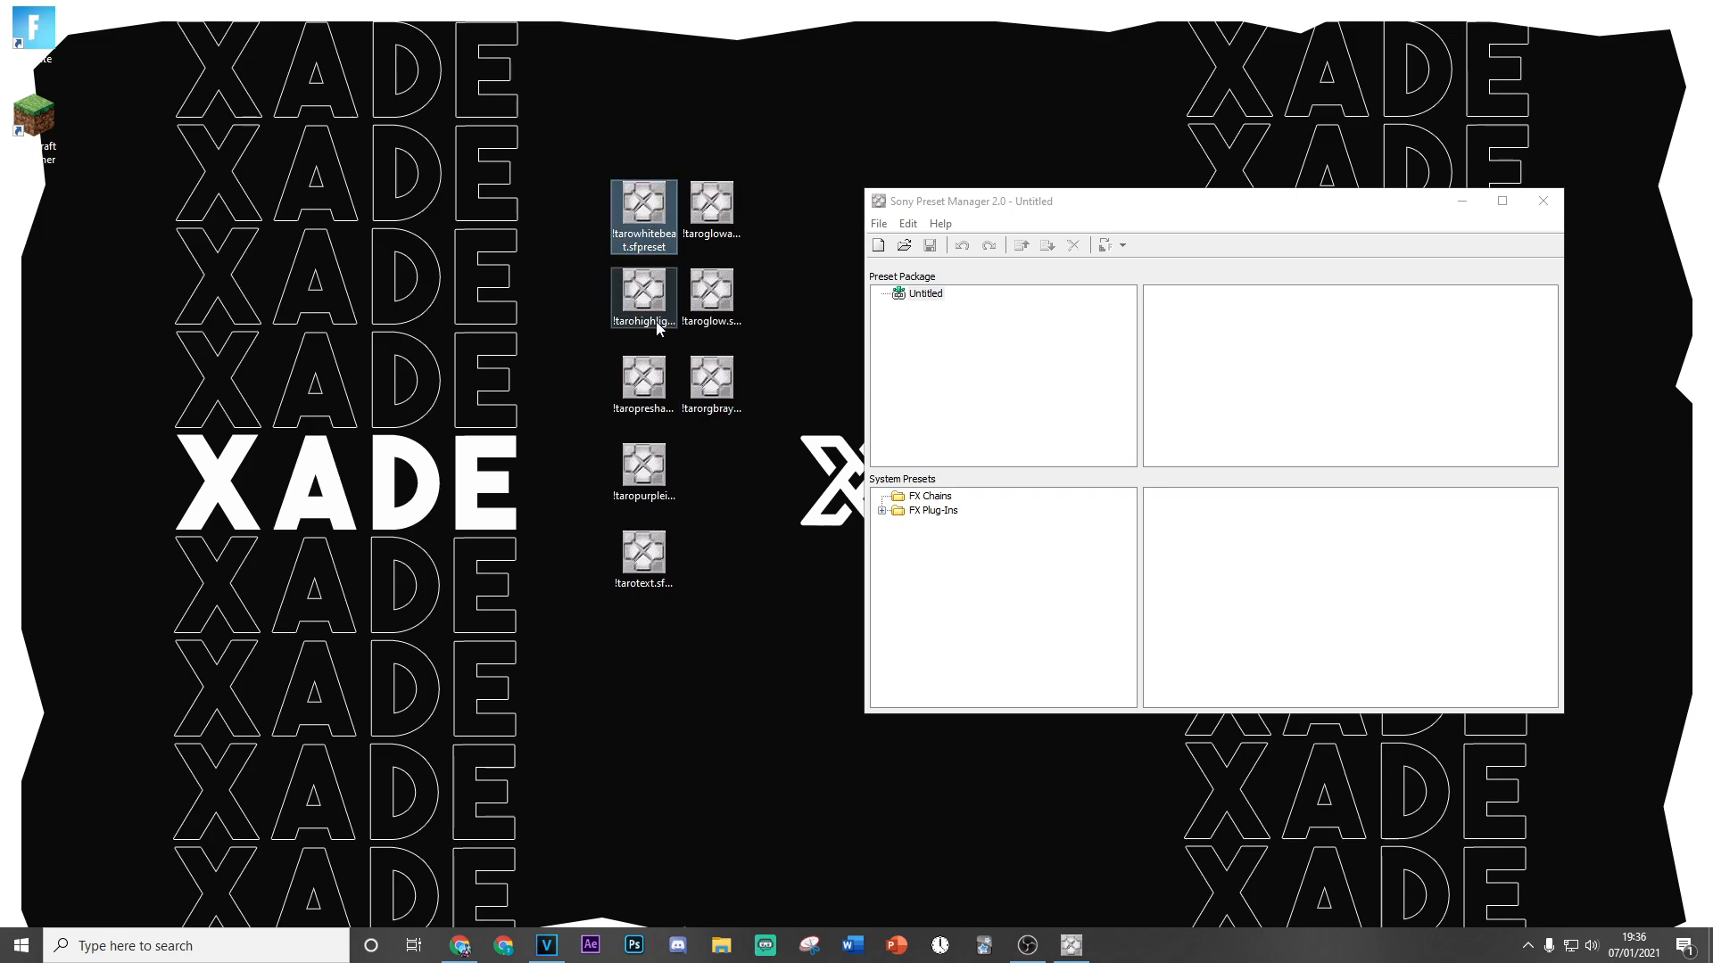
{"action": "left_click", "coordinate": [643, 290]}
{"action": "left_click", "coordinate": [643, 377]}
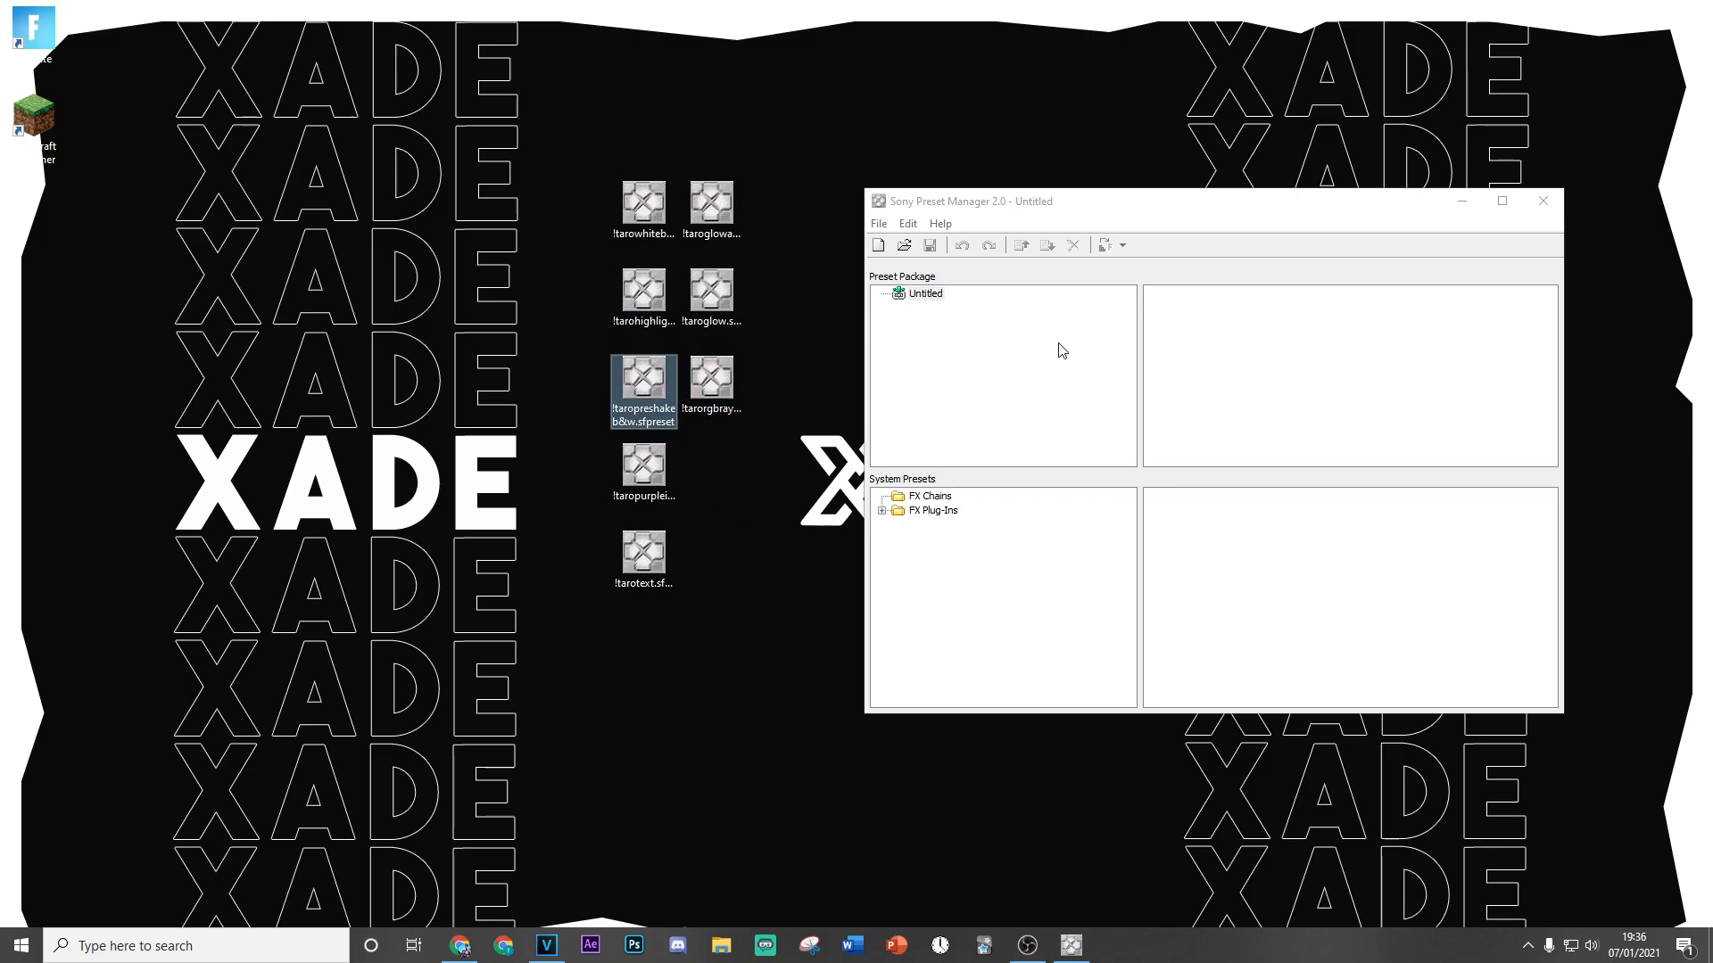
{"action": "left_click", "coordinate": [643, 464]}
{"action": "left_click_drag", "start_coordinate": [644, 473], "coordinate": [662, 497]}
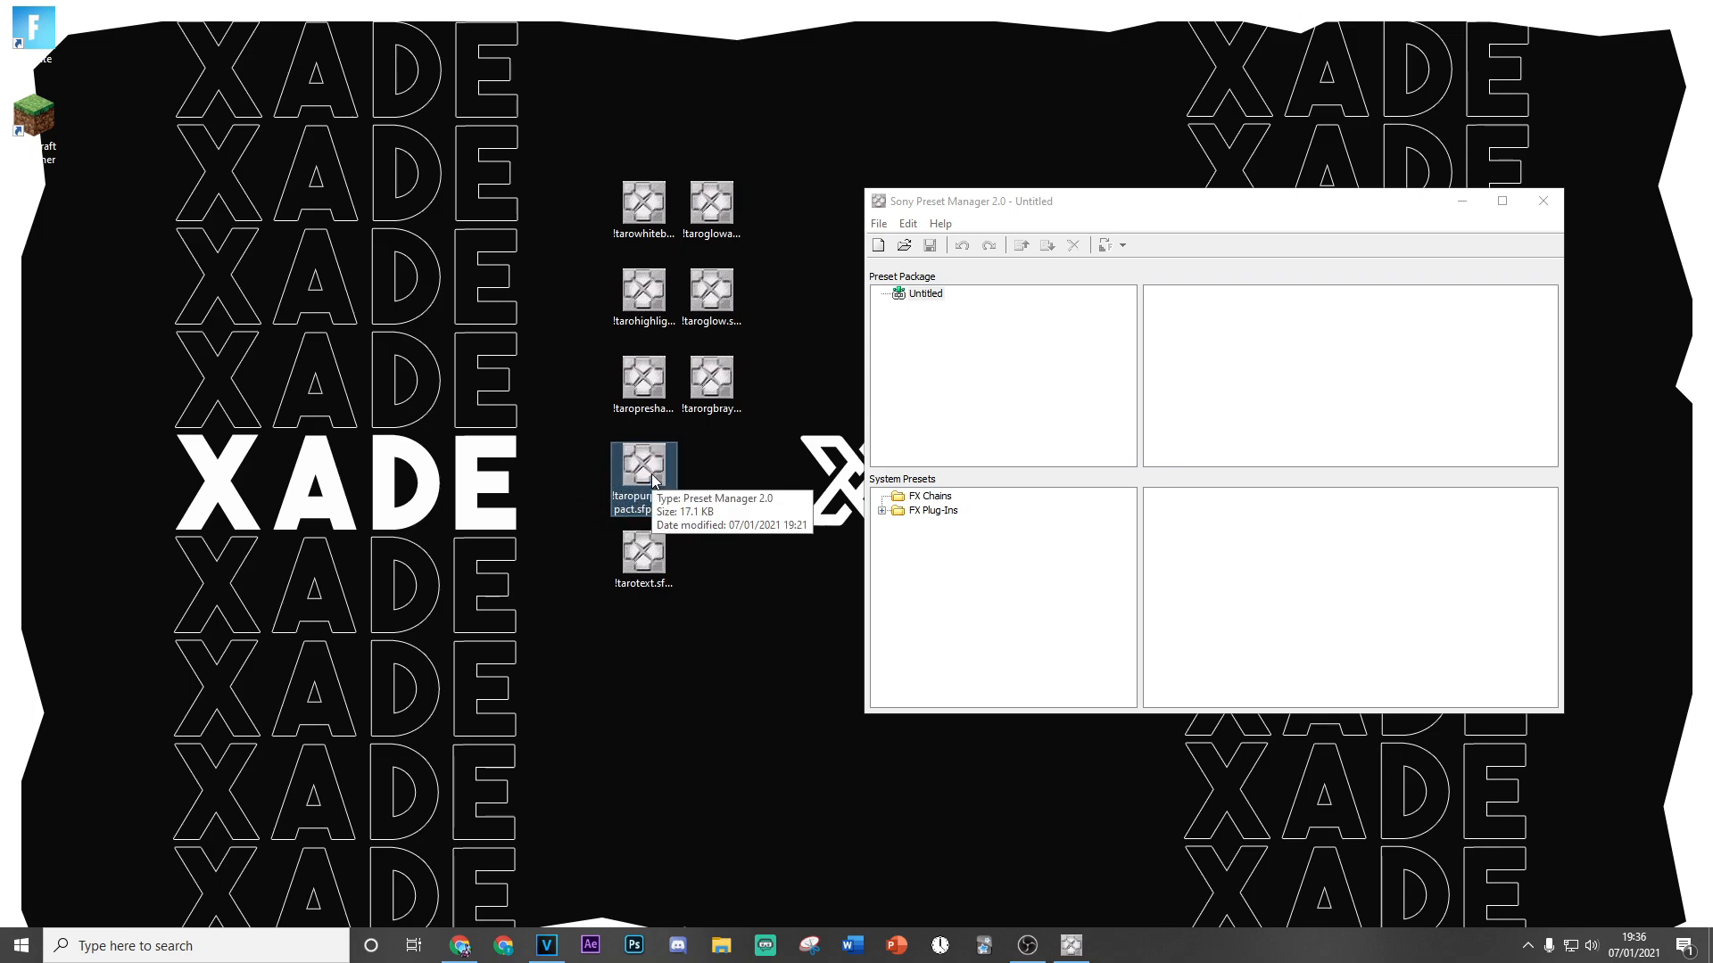
{"action": "left_click_drag", "start_coordinate": [655, 482], "coordinate": [1075, 459]}
{"action": "left_click_drag", "start_coordinate": [1177, 375], "coordinate": [1189, 351]}
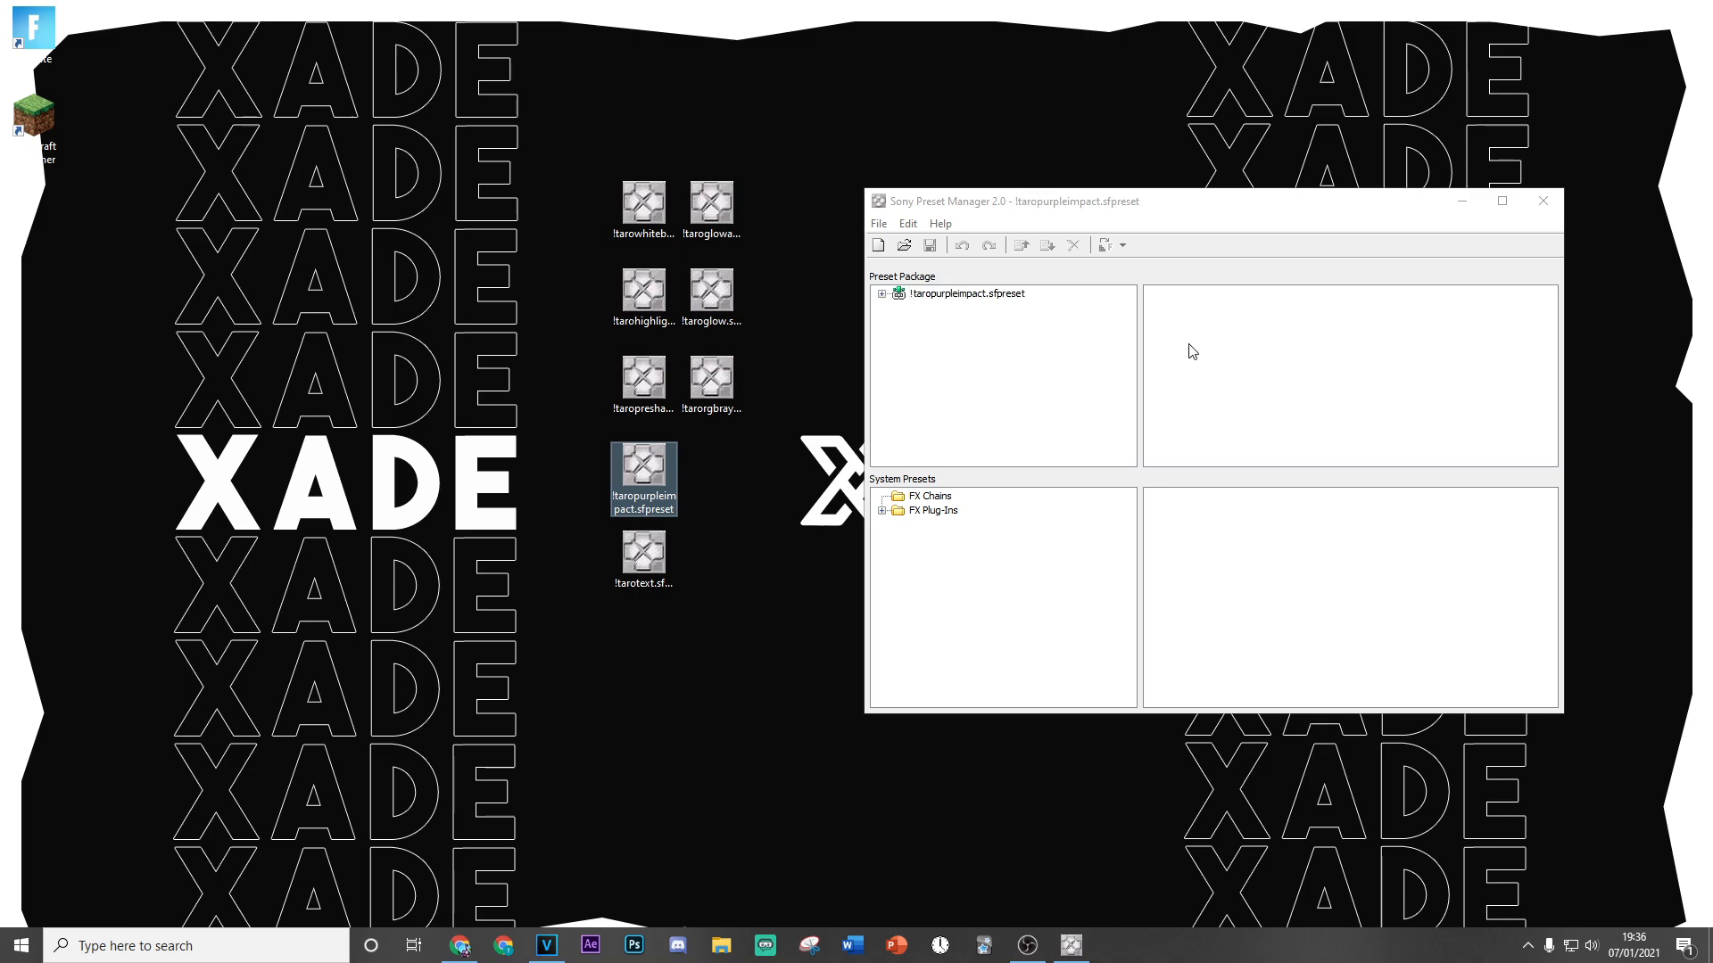
Try to copy the !taropurpleimpact chain from the package's FX Chains folder into the system presets, and close Preset Manager.
{"action": "double_click", "coordinate": [988, 296]}
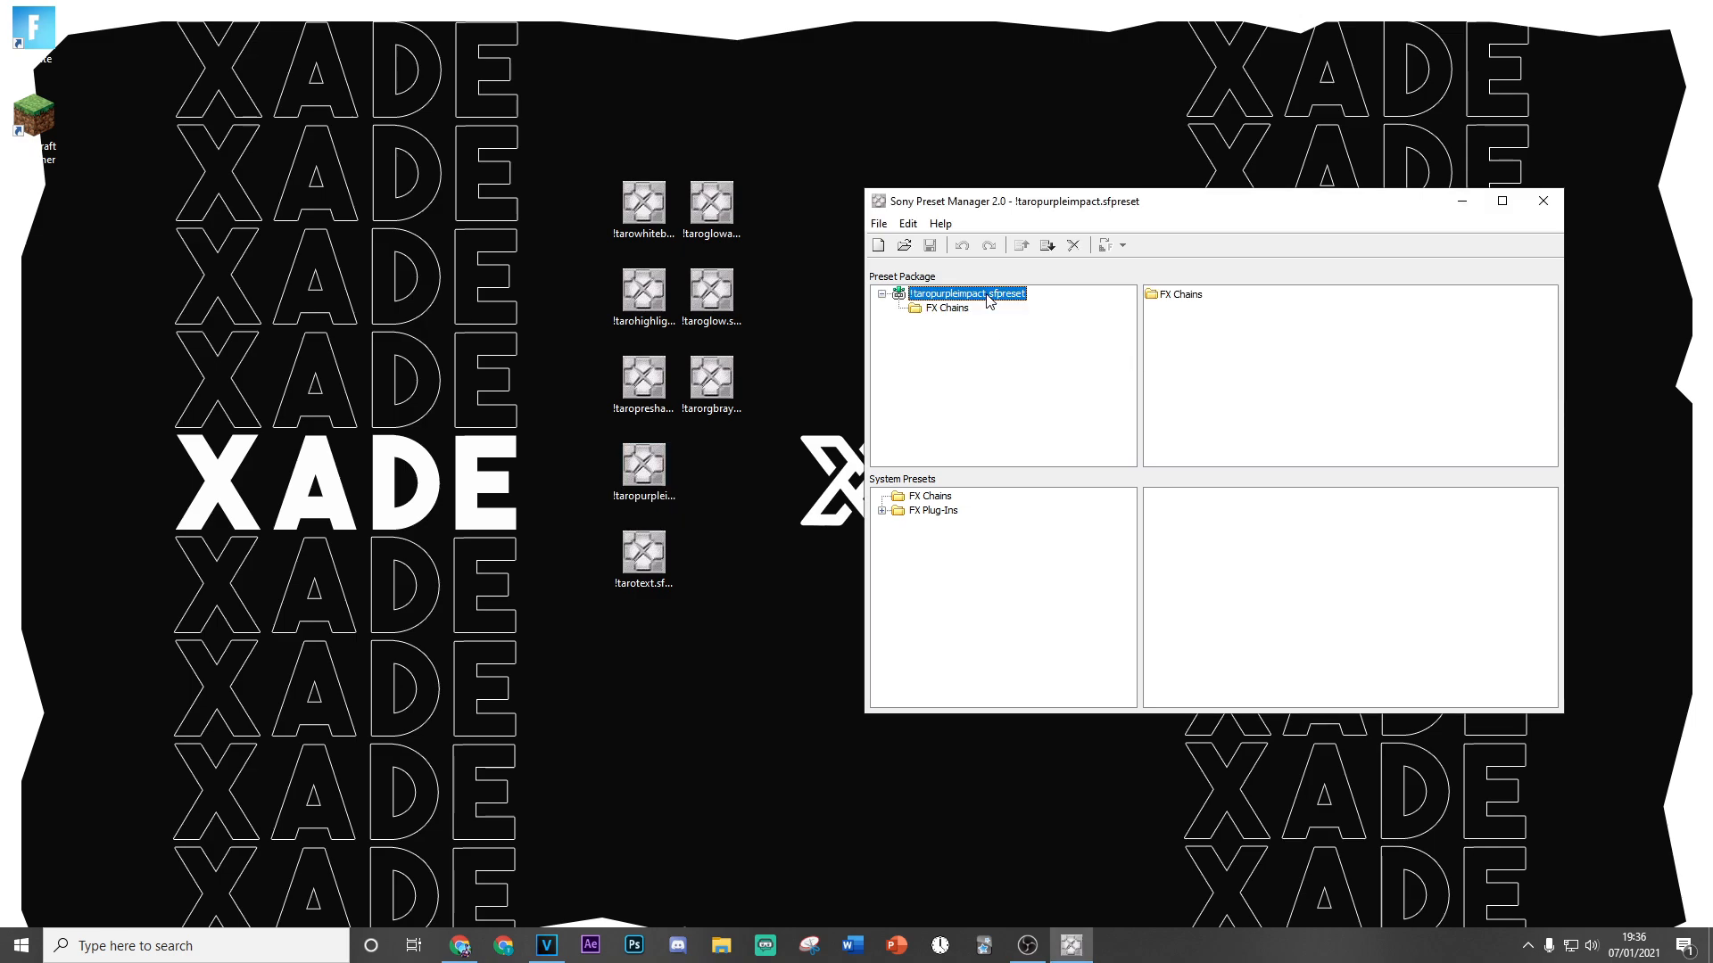
{"action": "double_click", "coordinate": [1177, 298]}
{"action": "left_click_drag", "start_coordinate": [1213, 299], "coordinate": [1276, 555]}
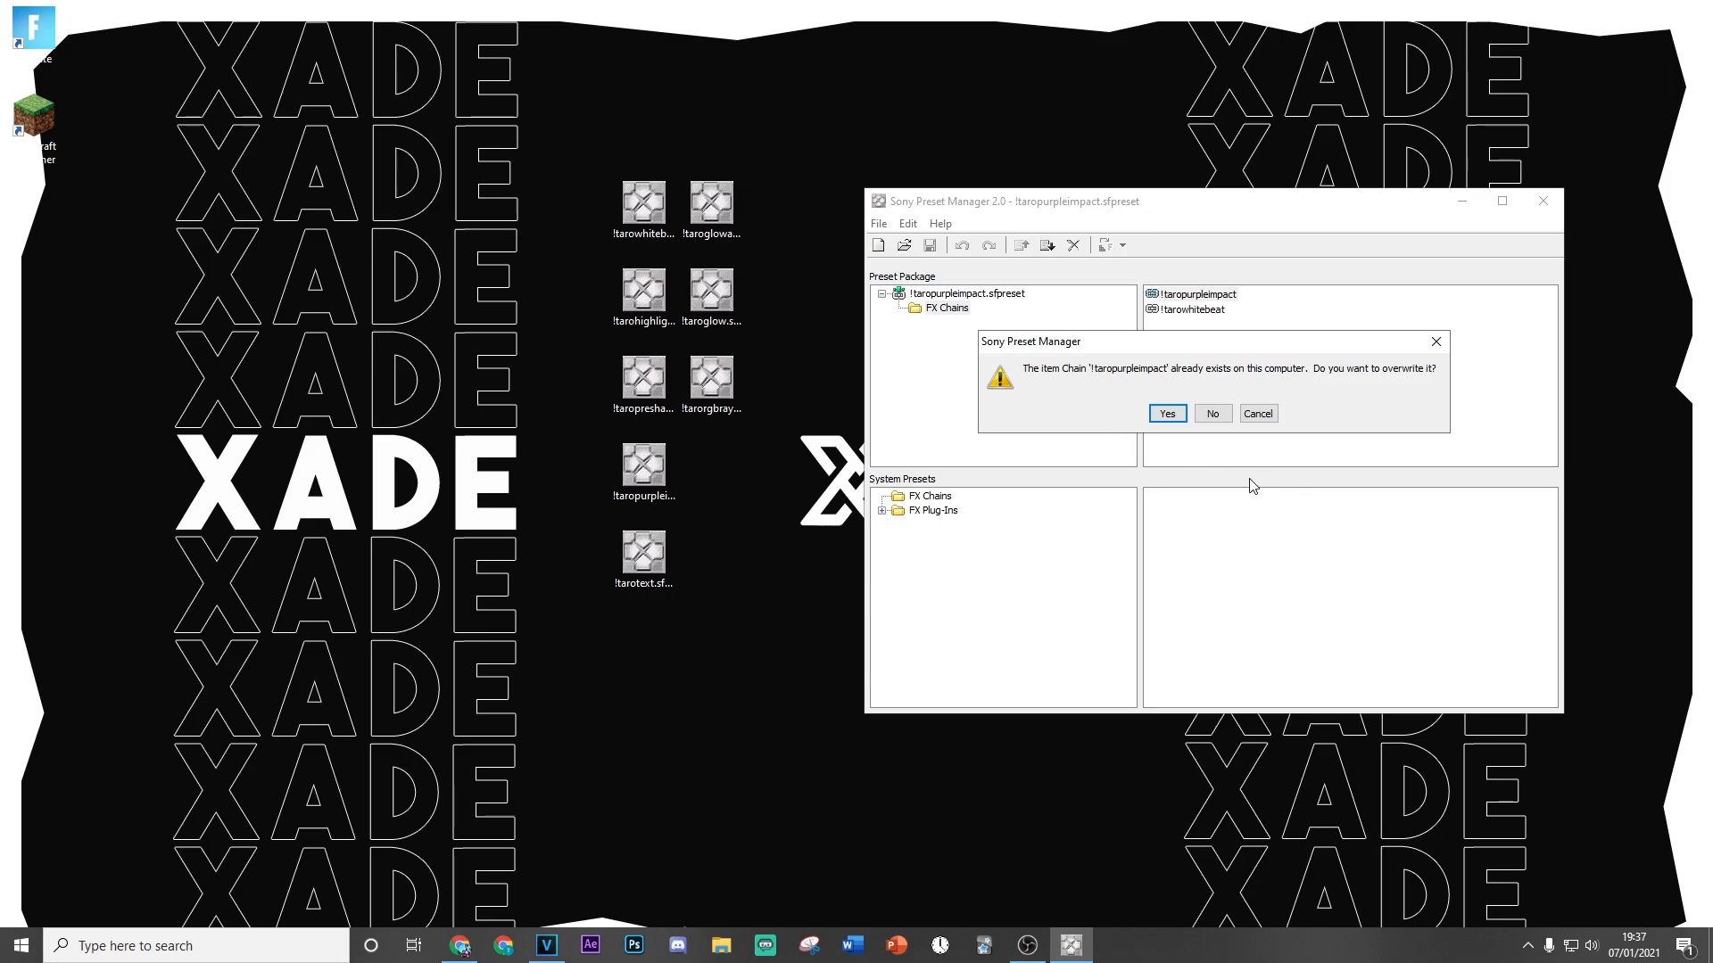
{"action": "left_click", "coordinate": [1435, 342]}
{"action": "left_click", "coordinate": [1543, 200]}
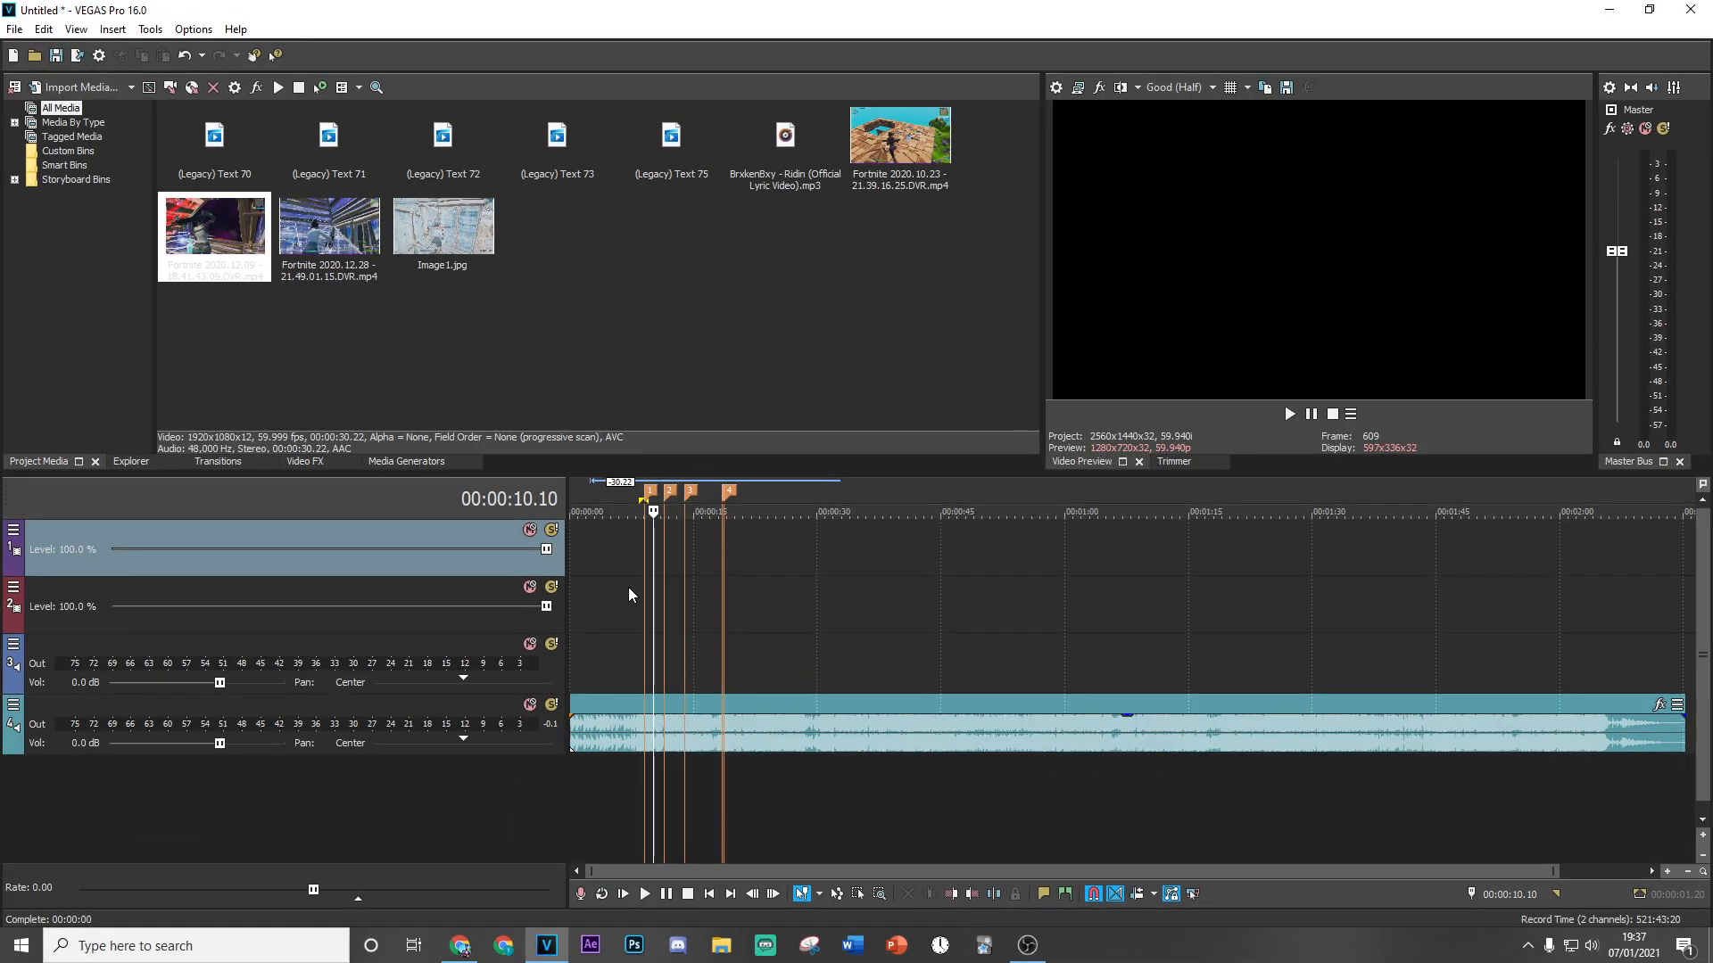
Review the opening of the song on the timeline and examine the waveform around the first beat marker.
{"action": "left_click", "coordinate": [641, 587]}
{"action": "scroll", "coordinate": [652, 608], "scroll_direction": "up", "scroll_amount": 2}
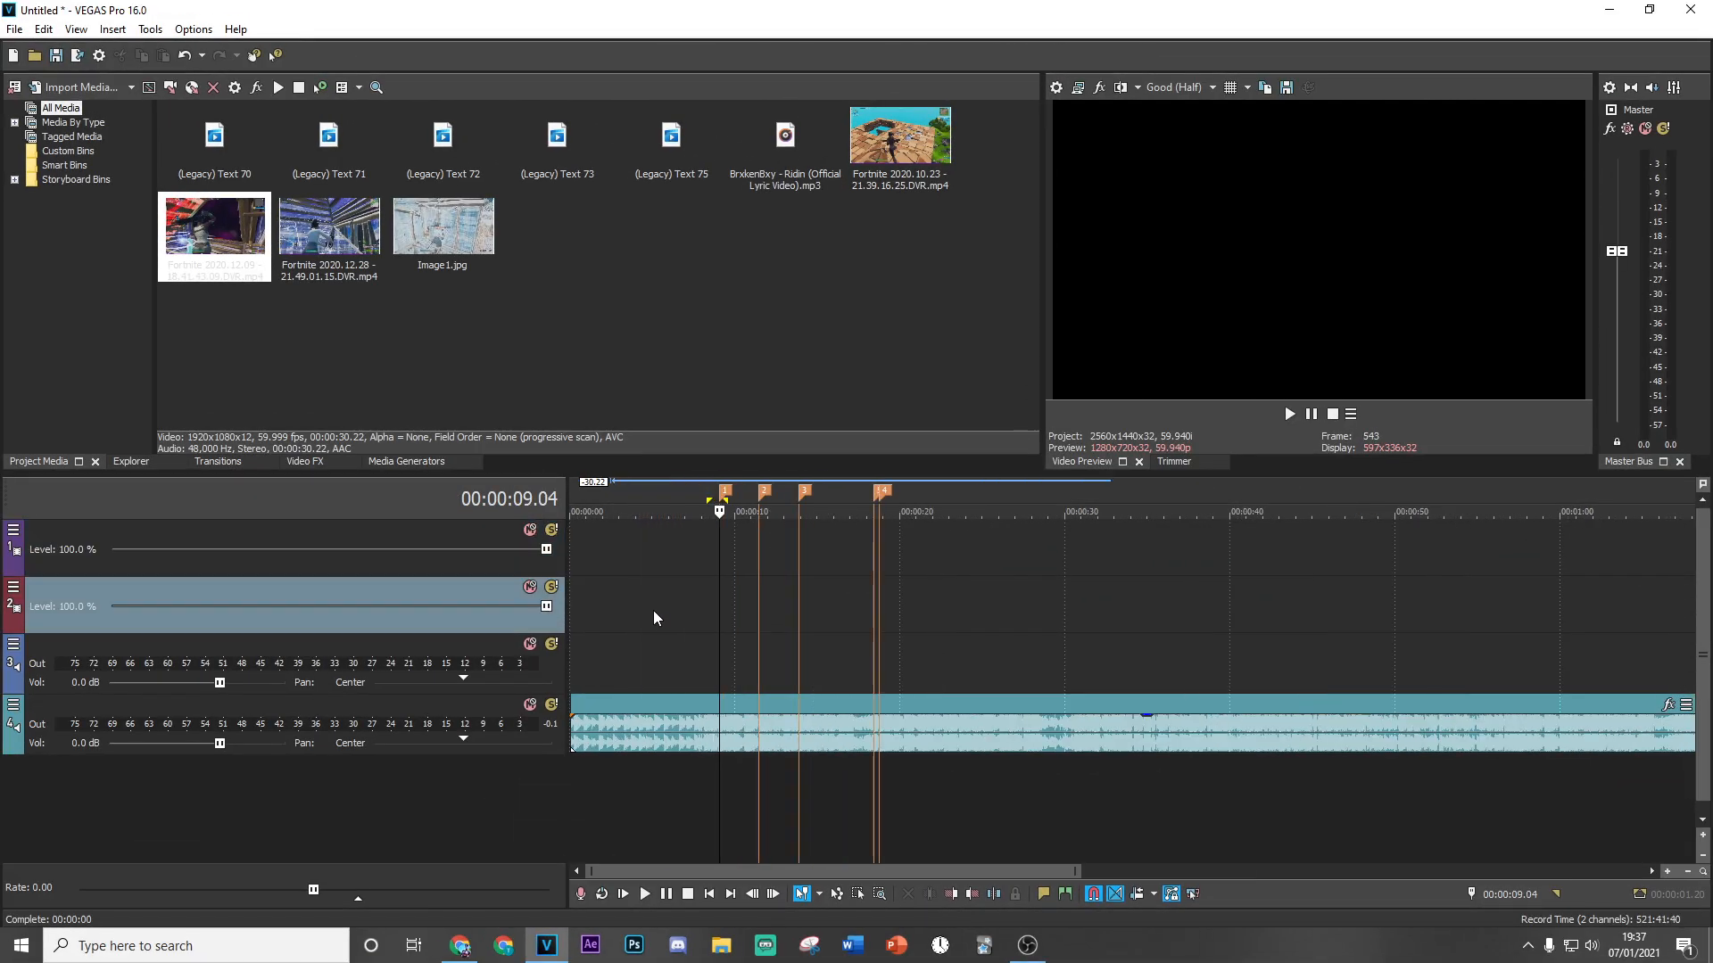
{"action": "left_click", "coordinate": [690, 676]}
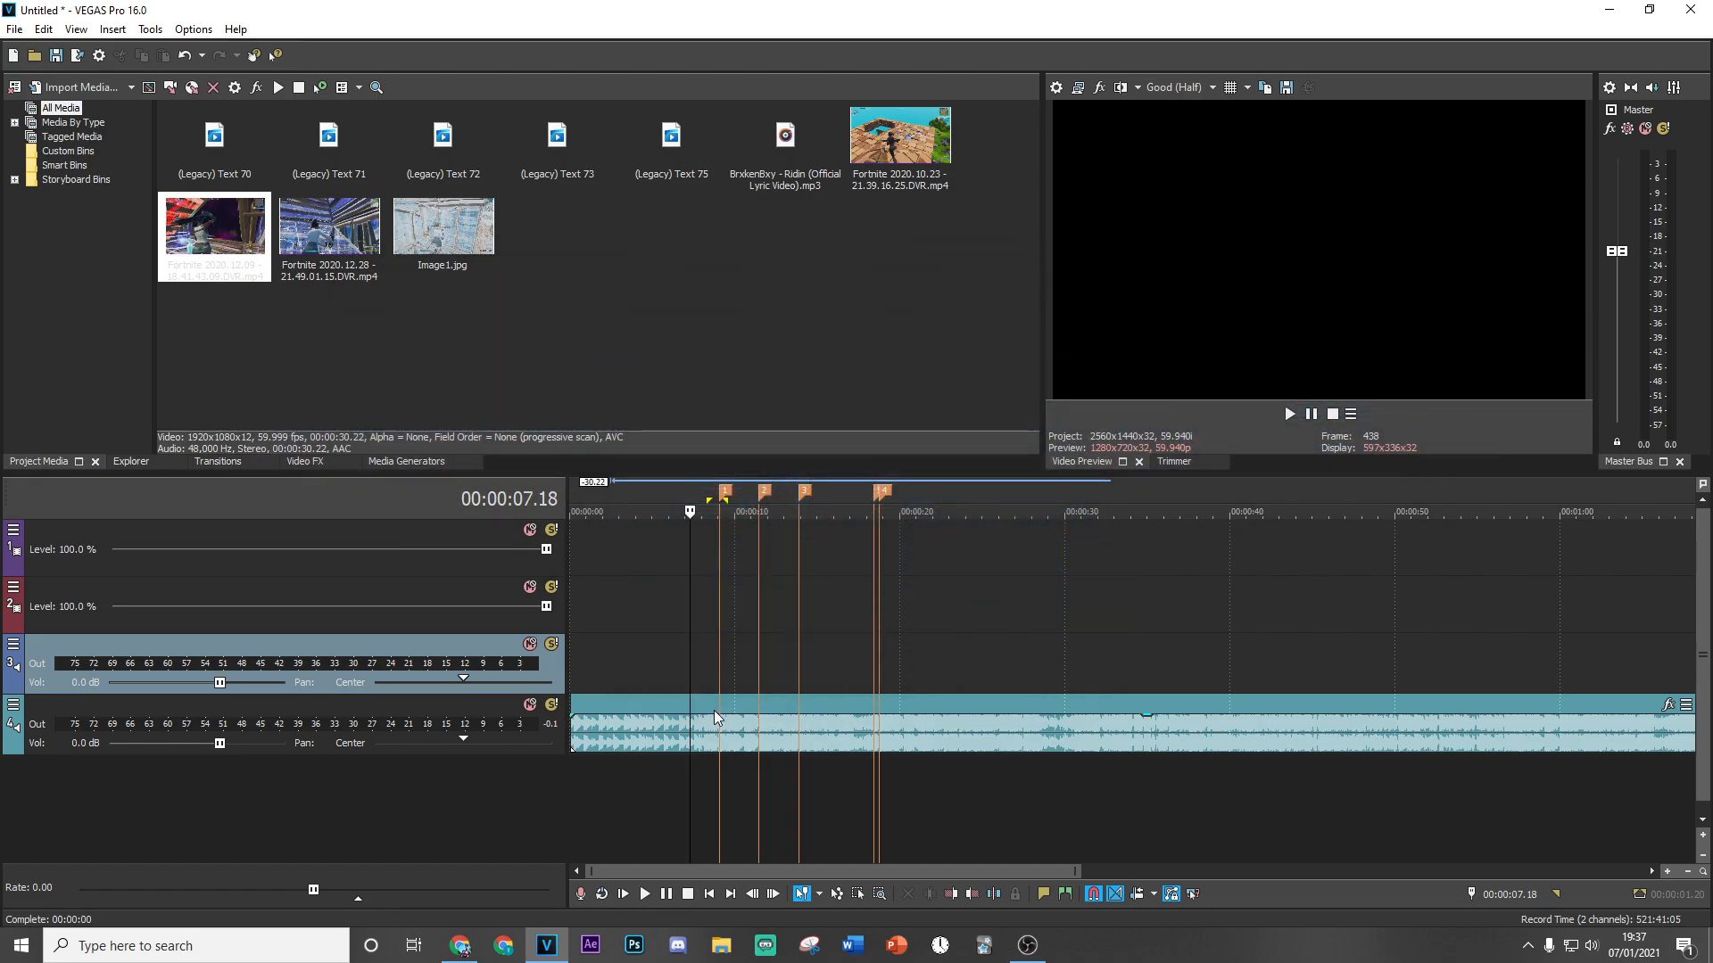
{"action": "left_click", "coordinate": [617, 653]}
{"action": "left_click", "coordinate": [581, 671]}
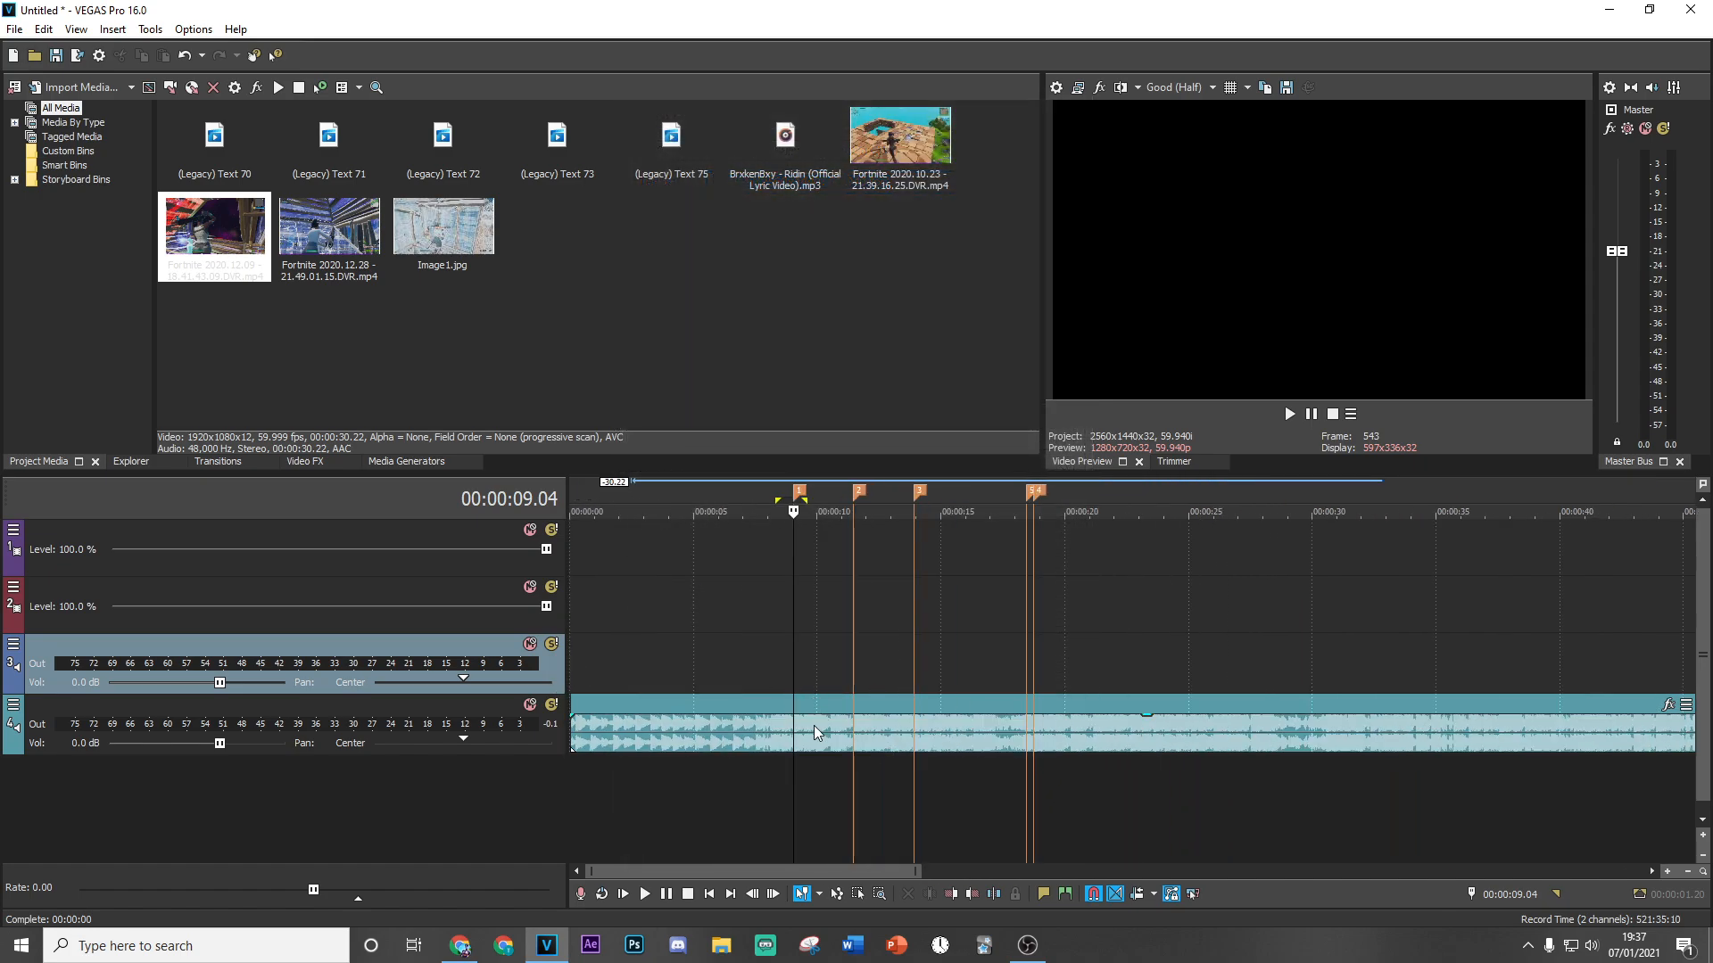
{"action": "scroll", "coordinate": [819, 725], "scroll_direction": "up", "scroll_amount": 3}
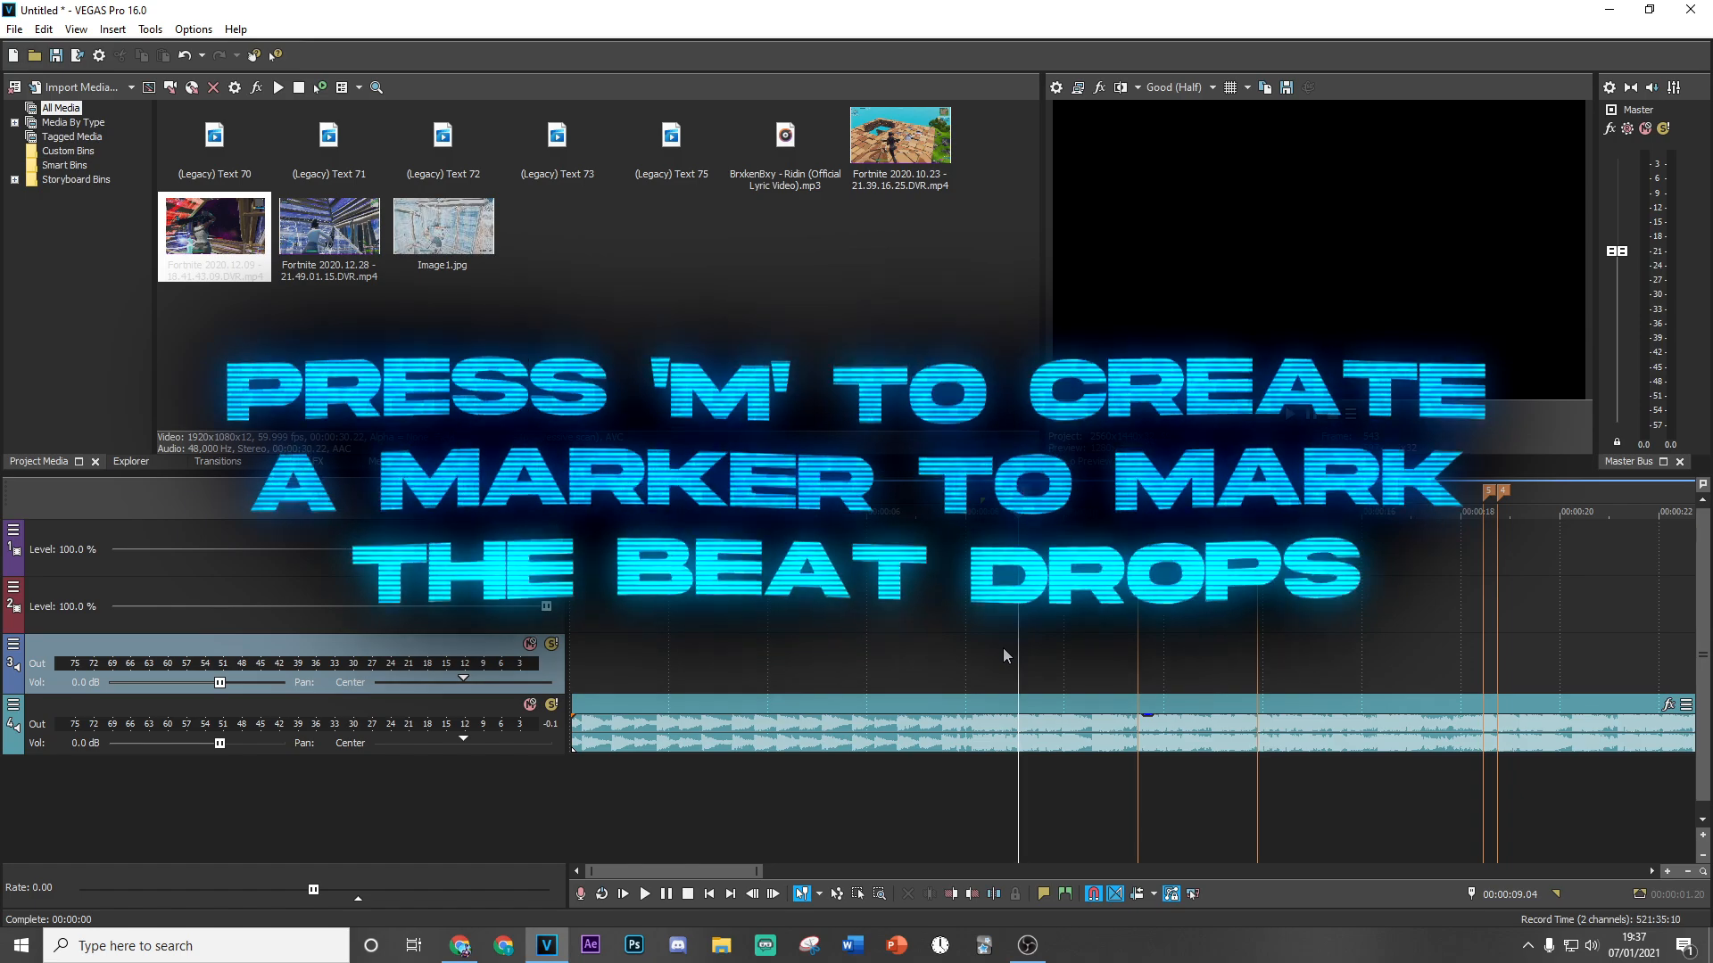
{"action": "scroll", "coordinate": [1065, 667], "scroll_direction": "up", "scroll_amount": 10}
{"action": "scroll", "coordinate": [1122, 698], "scroll_direction": "up", "scroll_amount": 3}
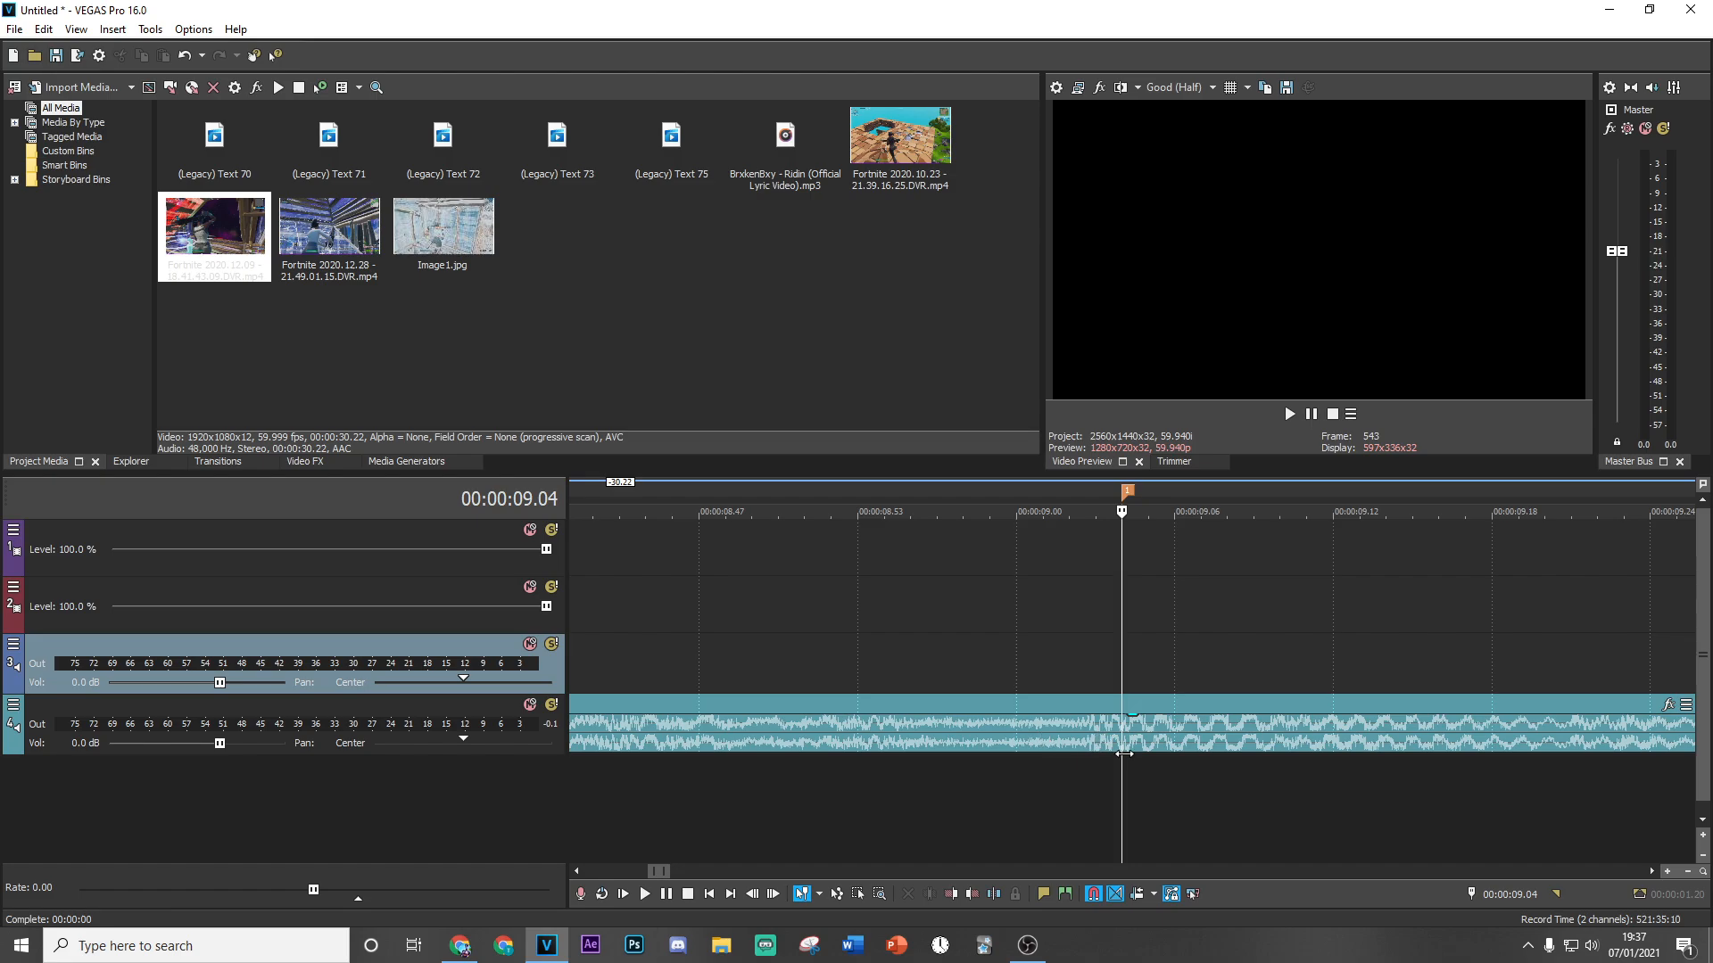
Add a marker at 00:00:09.03 where the first beat drops in the waveform, and delete the old marker beside it.
{"action": "left_click", "coordinate": [1095, 726]}
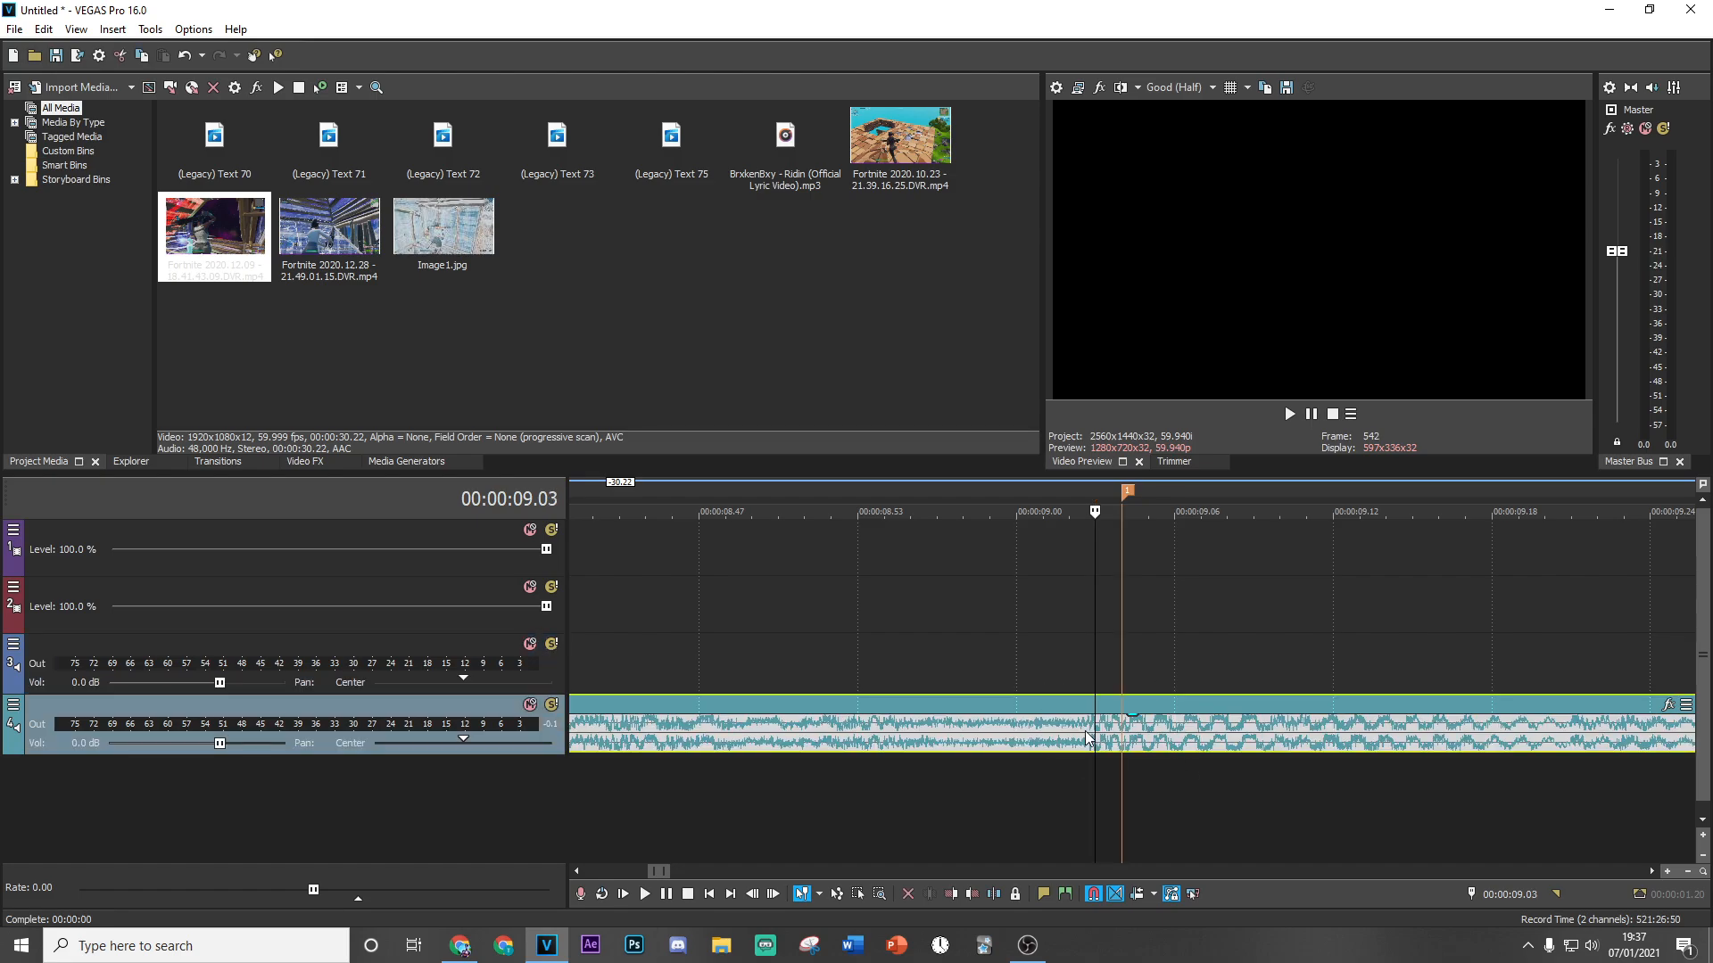
{"action": "left_click", "coordinate": [1115, 689]}
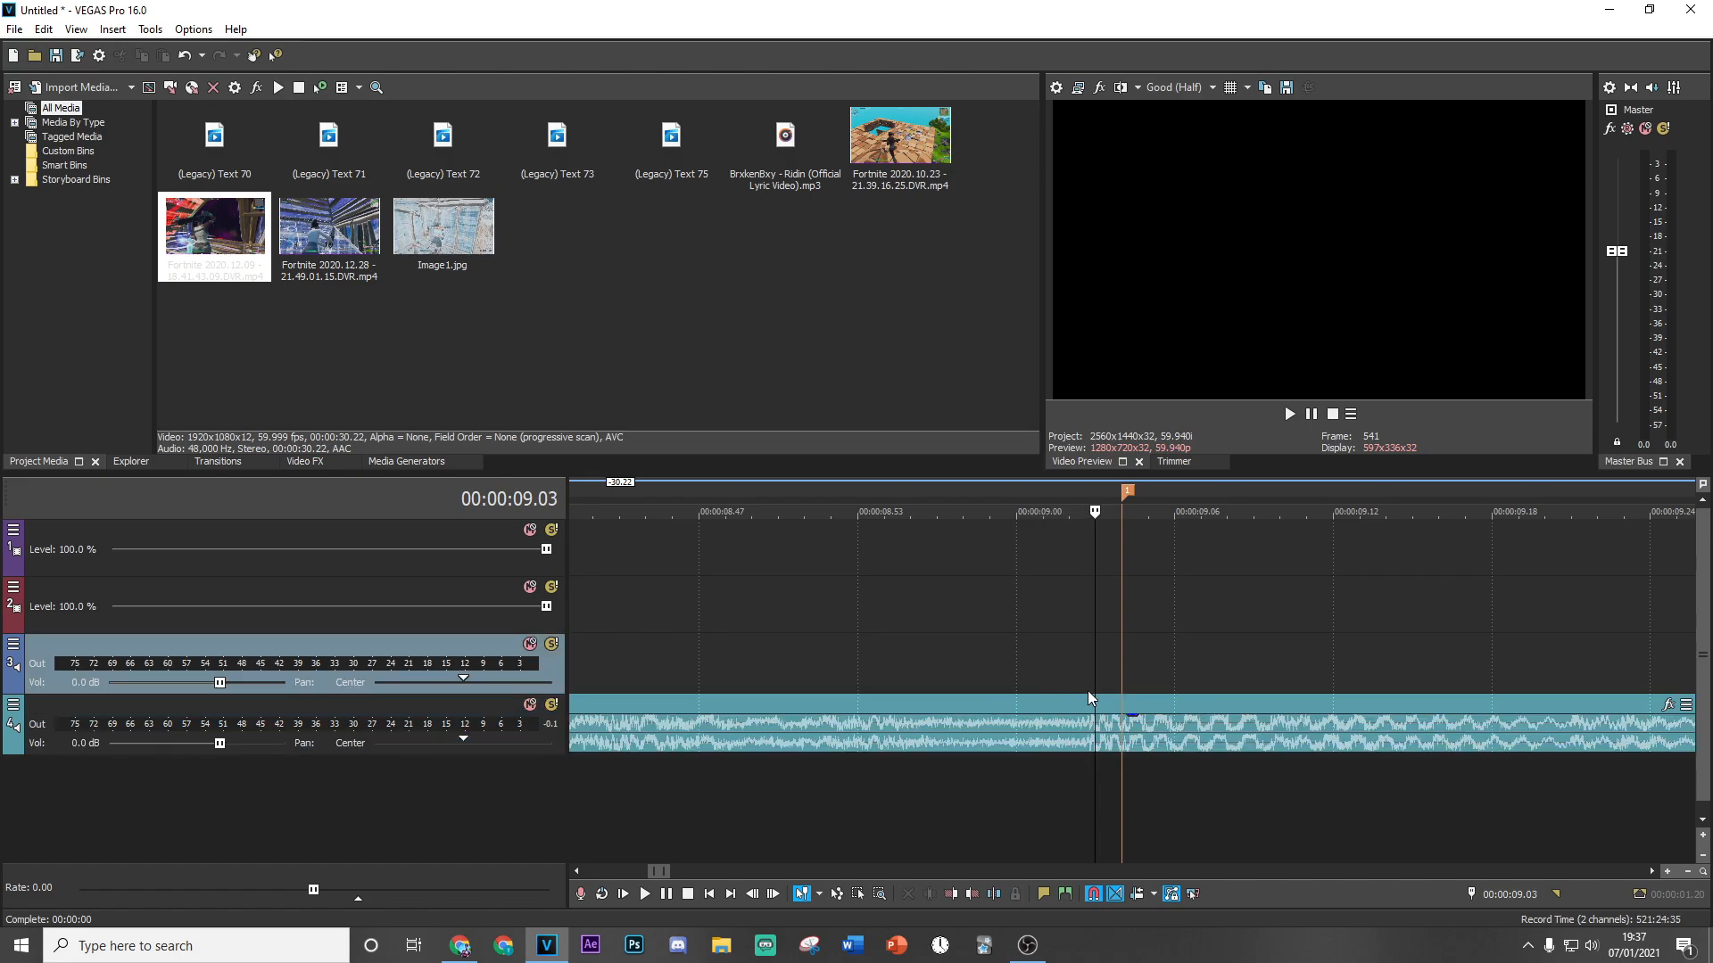
{"action": "scroll", "coordinate": [1088, 705], "scroll_direction": "down", "scroll_amount": 1}
{"action": "scroll", "coordinate": [1085, 719], "scroll_direction": "up", "scroll_amount": 2}
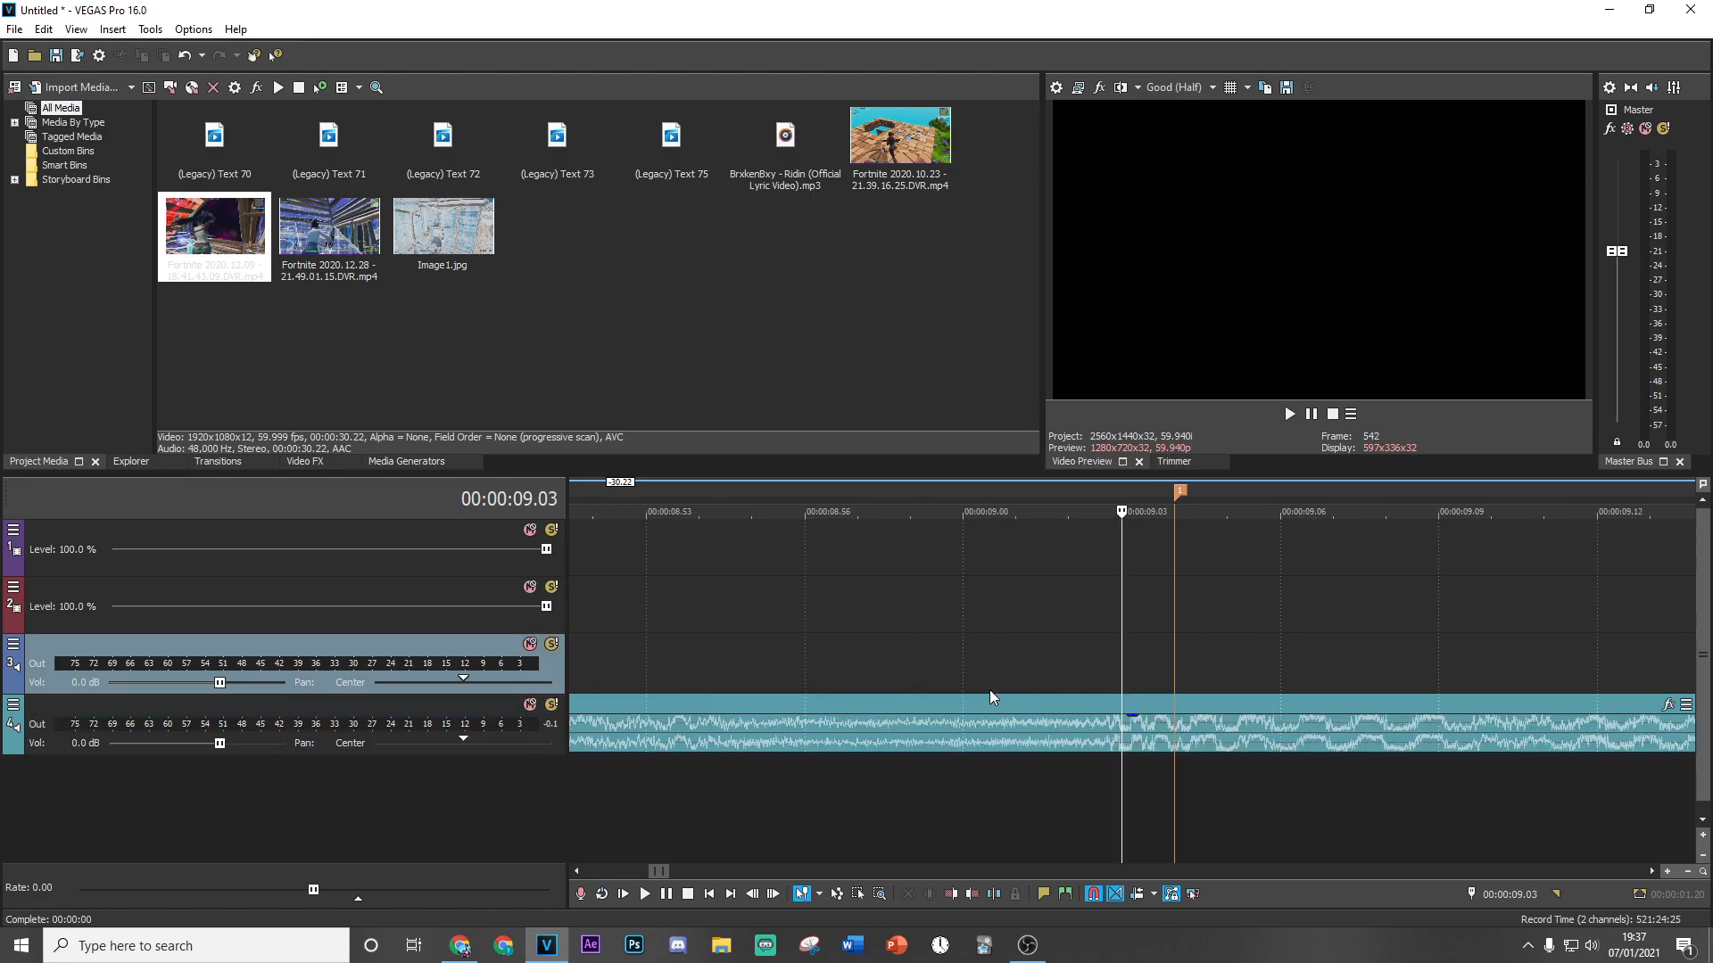
{"action": "key", "text": "m"}
{"action": "left_click", "coordinate": [1161, 592]}
{"action": "right_click", "coordinate": [1182, 498]}
{"action": "left_click", "coordinate": [1206, 553]}
{"action": "key", "text": "Left"}
{"action": "key", "text": "Left"}
Check the remaining beat markers between about 11 and 19 seconds against the song's waveform.
{"action": "scroll", "coordinate": [1076, 634], "scroll_direction": "down", "scroll_amount": 2}
{"action": "left_click", "coordinate": [1136, 615]}
{"action": "scroll", "coordinate": [1131, 616], "scroll_direction": "down", "scroll_amount": 5}
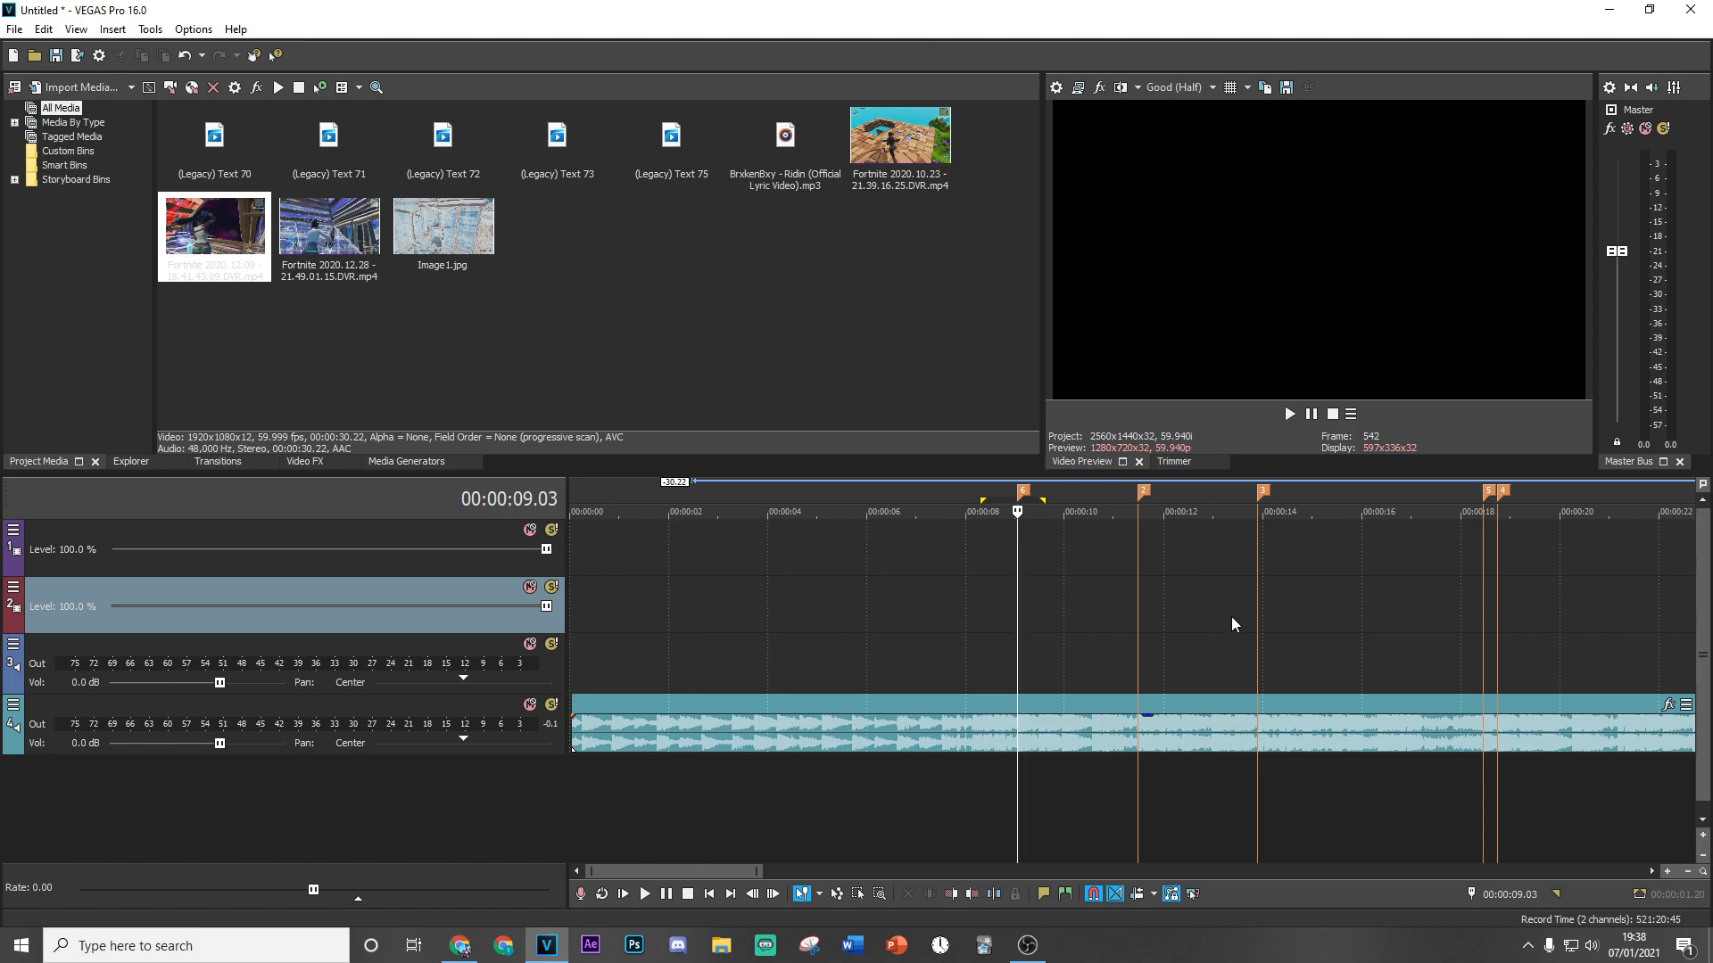
{"action": "left_click", "coordinate": [1144, 623]}
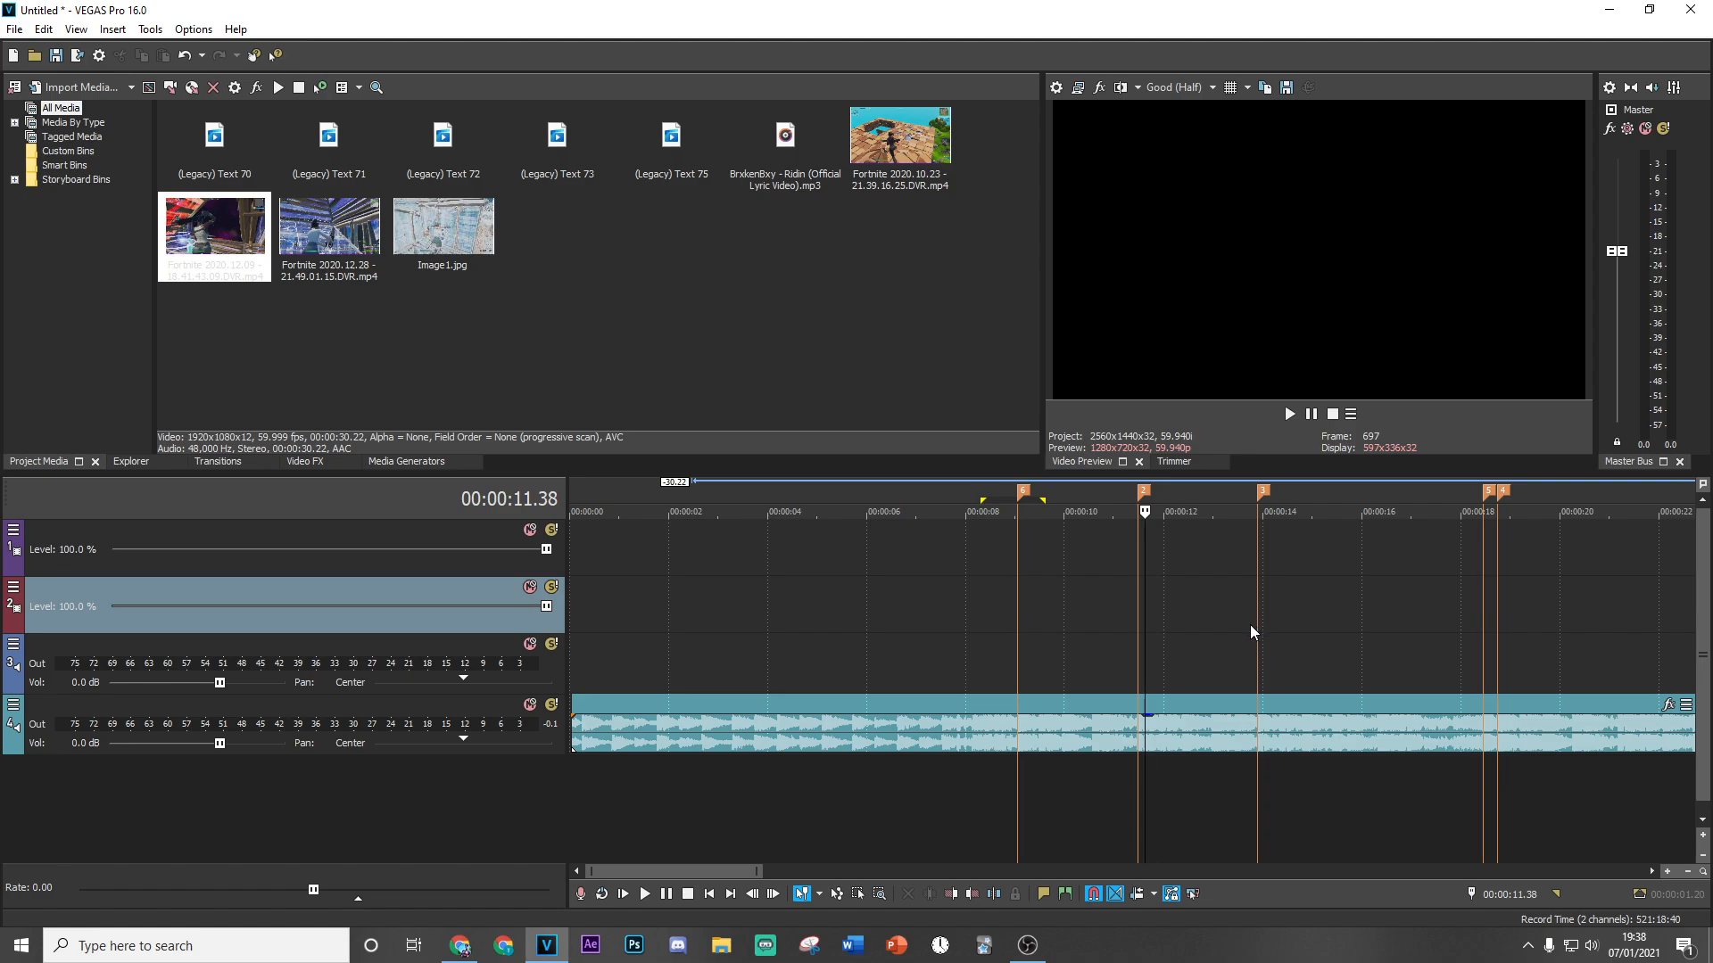
{"action": "left_click", "coordinate": [1253, 631]}
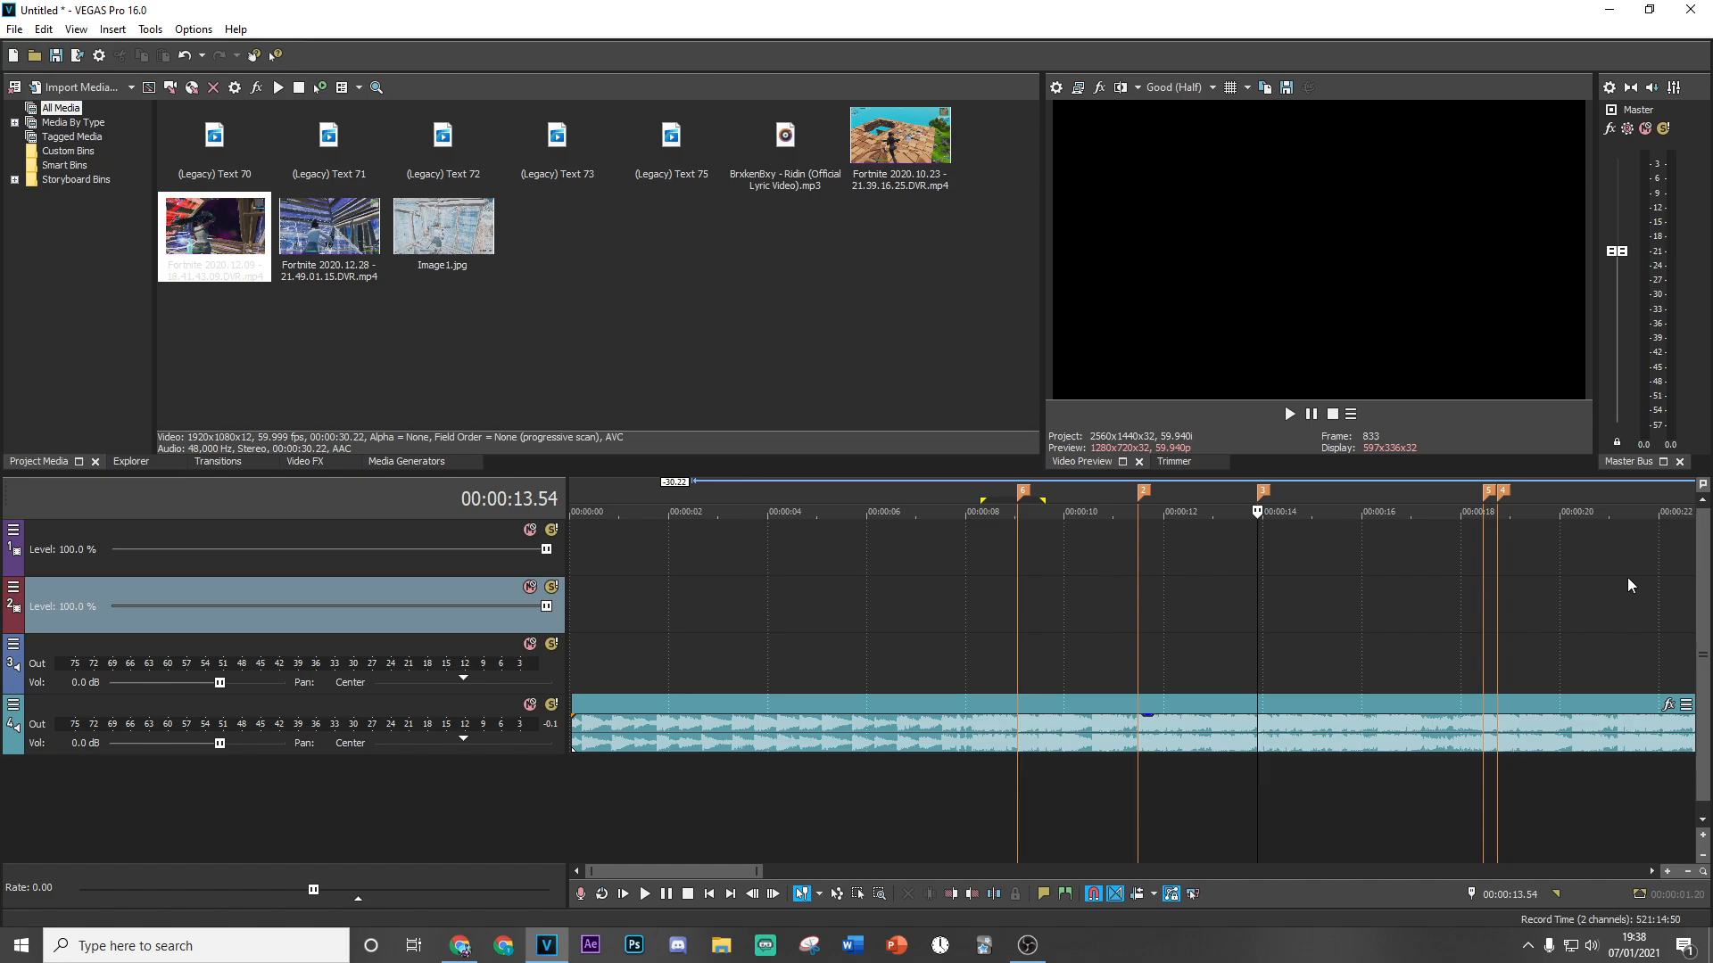
{"action": "left_click", "coordinate": [1491, 593]}
{"action": "scroll", "coordinate": [1193, 618], "scroll_direction": "up", "scroll_amount": 4}
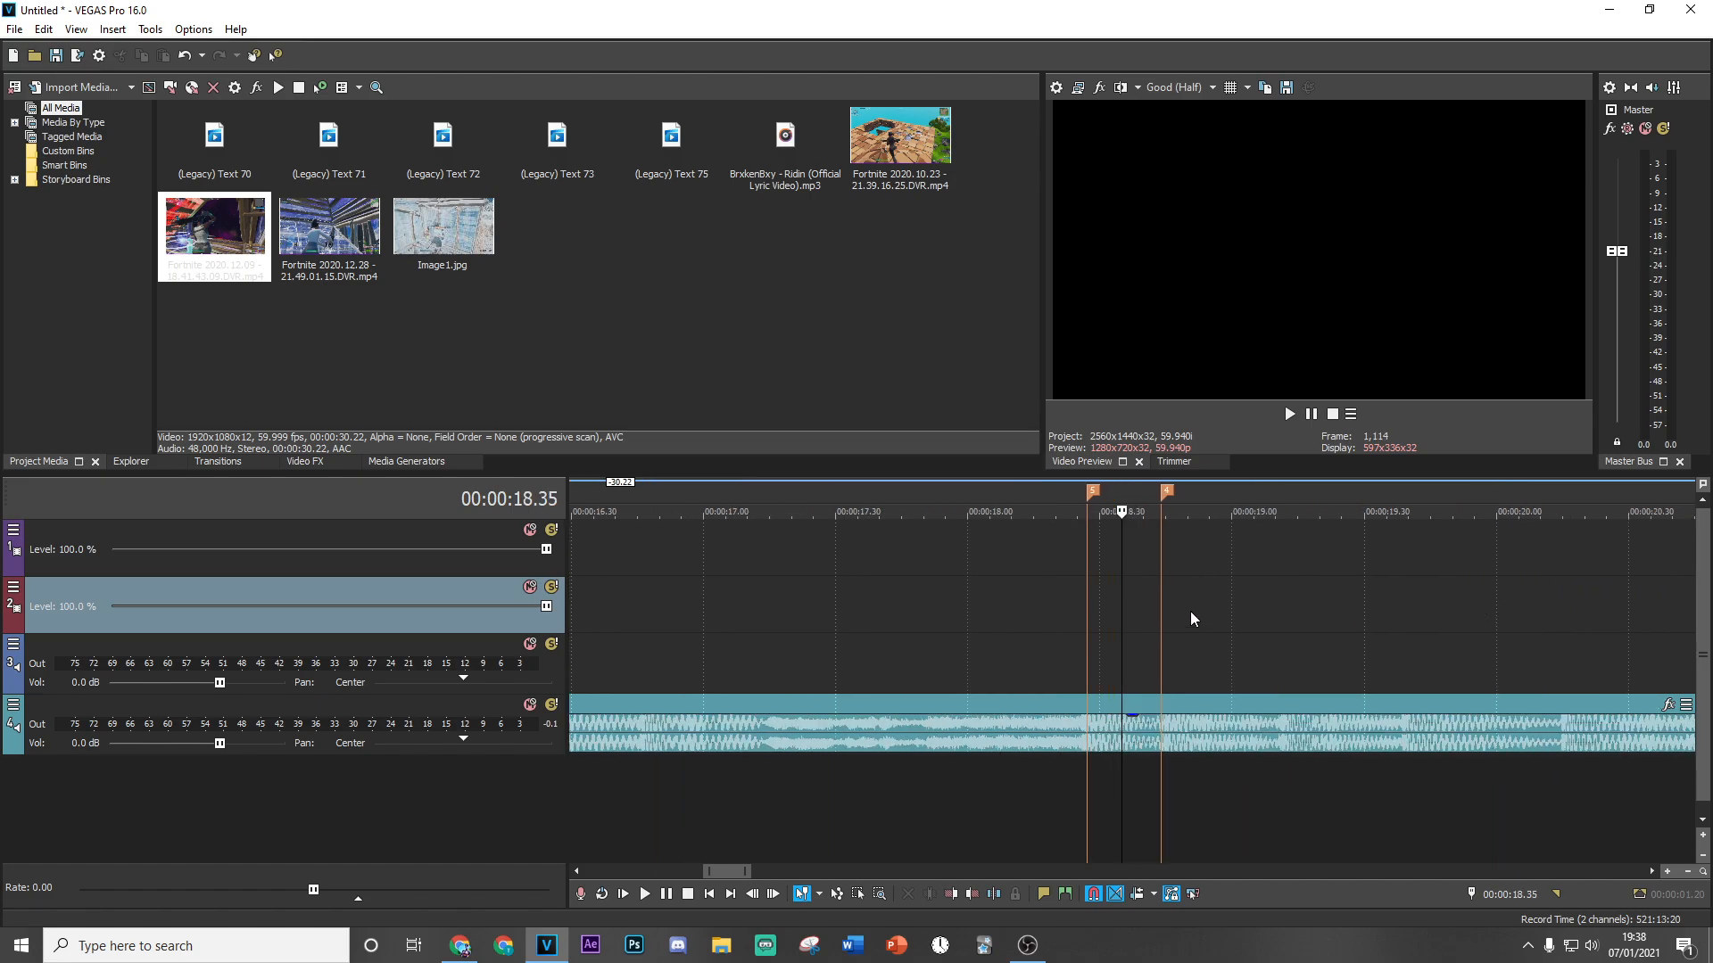
{"action": "left_click", "coordinate": [1149, 642]}
{"action": "left_click", "coordinate": [1085, 655]}
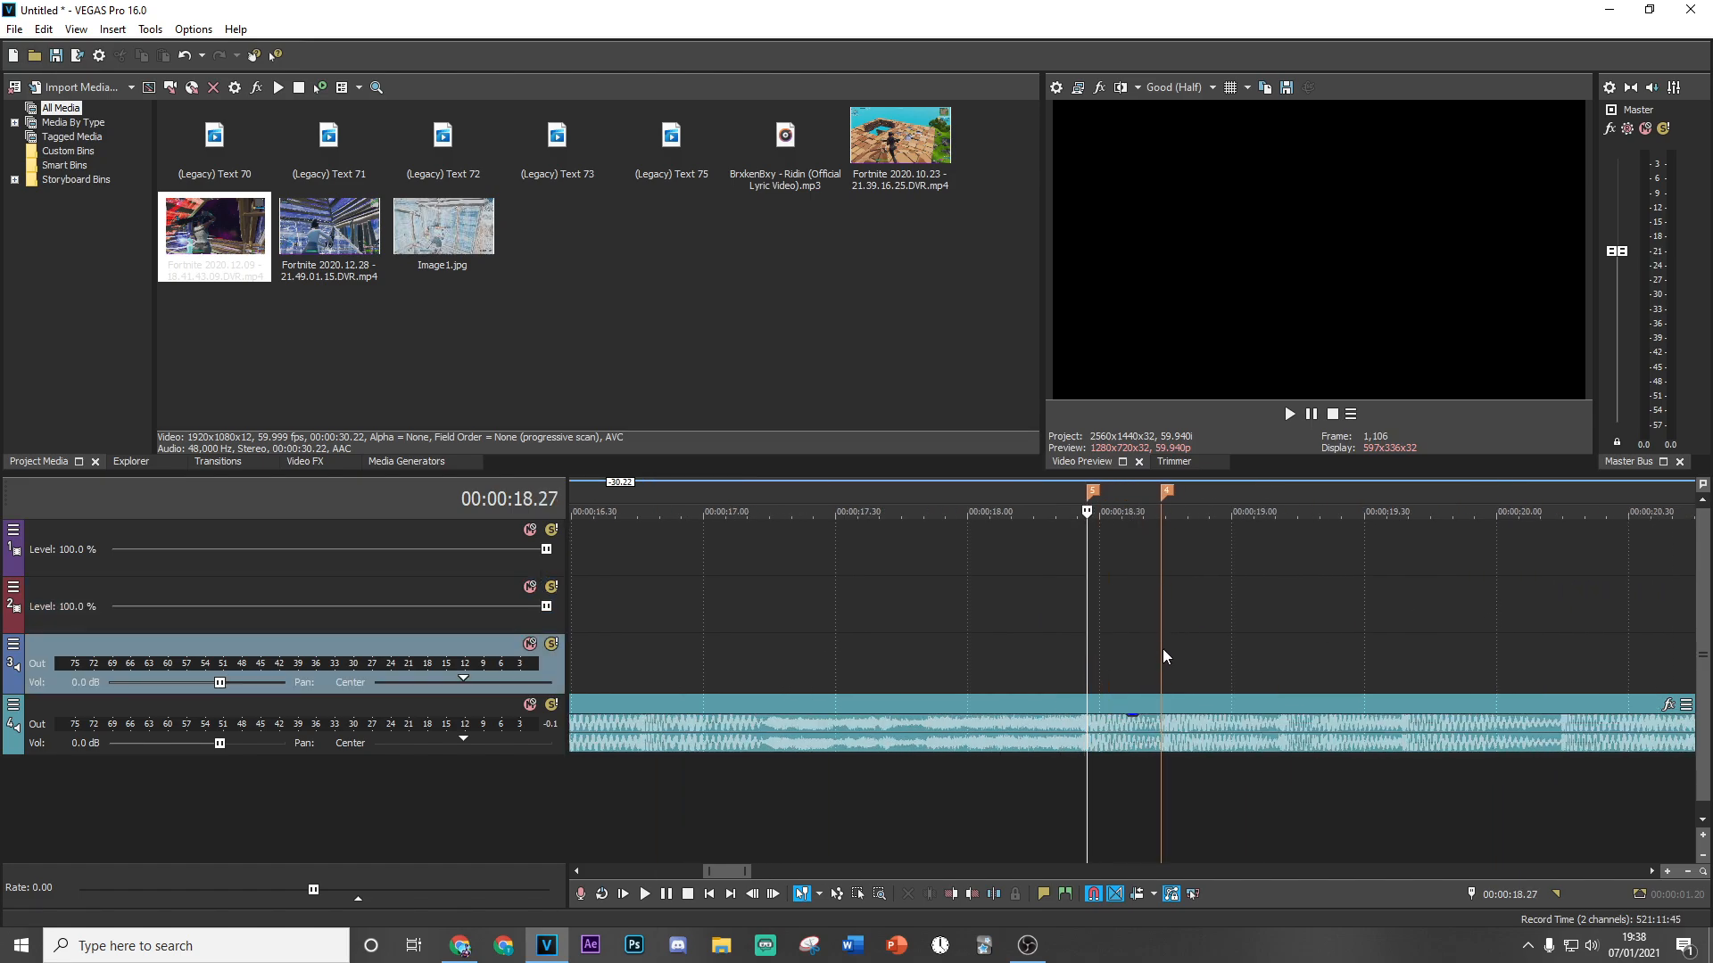
{"action": "left_click", "coordinate": [945, 636]}
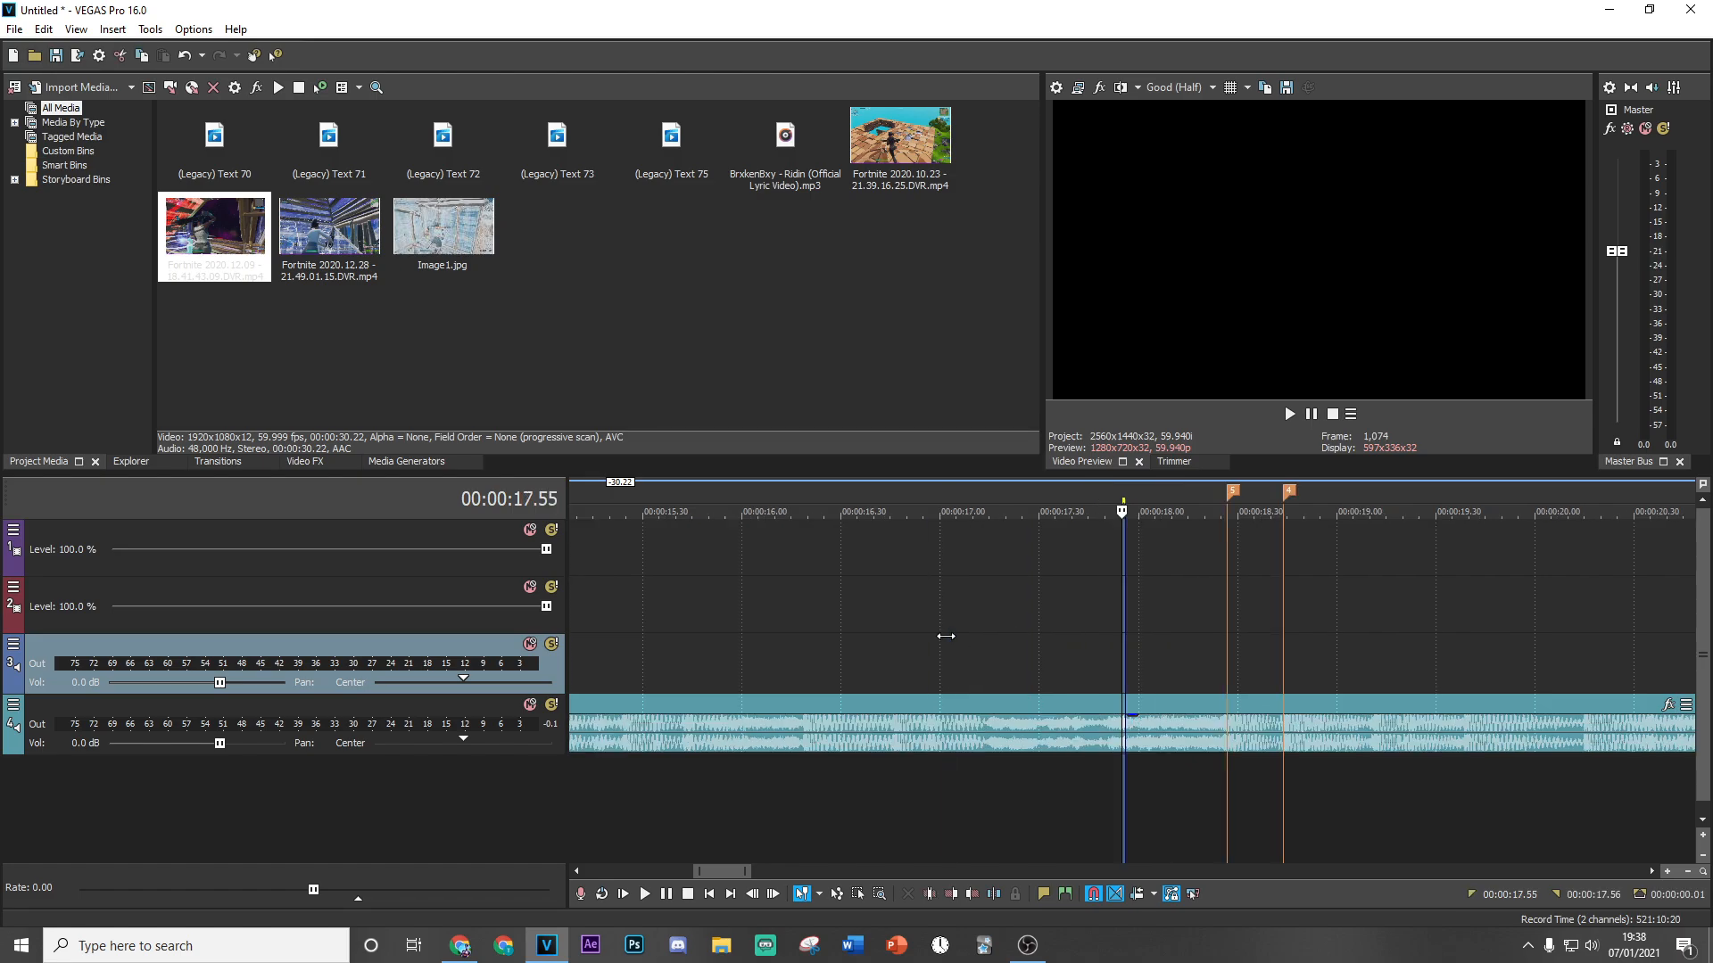
{"action": "scroll", "coordinate": [945, 637], "scroll_direction": "down", "scroll_amount": 3}
{"action": "left_click", "coordinate": [989, 623]}
{"action": "scroll", "coordinate": [814, 630], "scroll_direction": "down", "scroll_amount": 2}
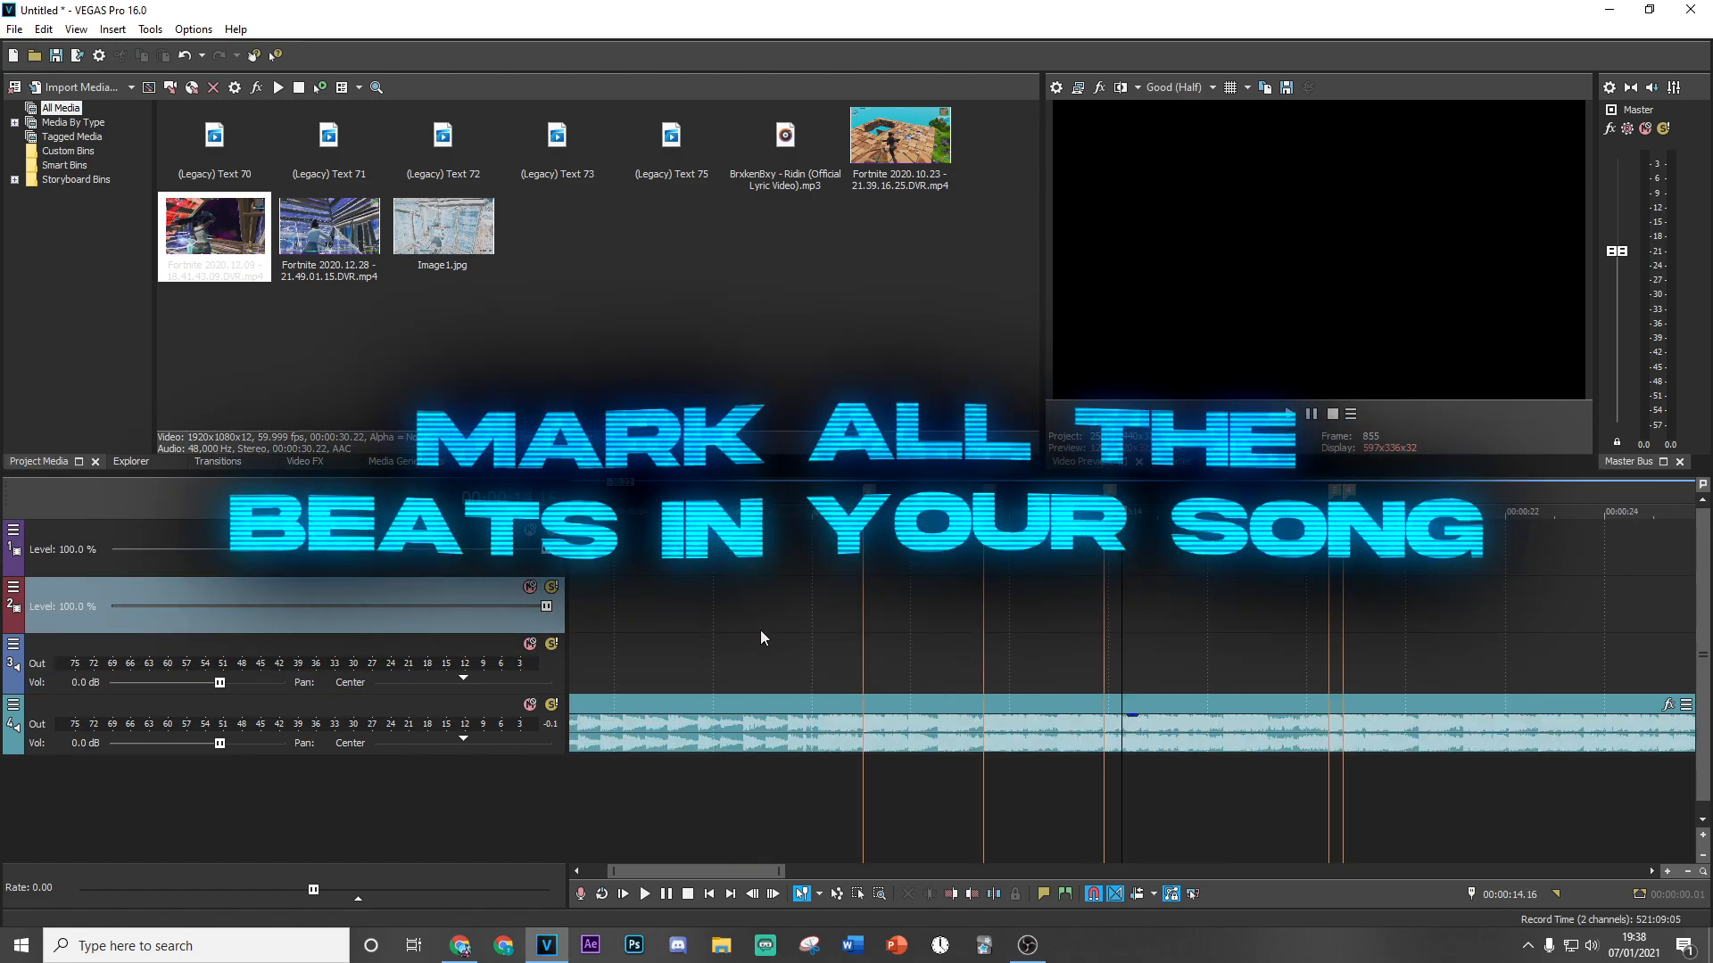
Place the playhead on the first beat marker at 00:00:09.03.
{"action": "scroll", "coordinate": [760, 630], "scroll_direction": "down", "scroll_amount": 1}
{"action": "left_click", "coordinate": [842, 609]}
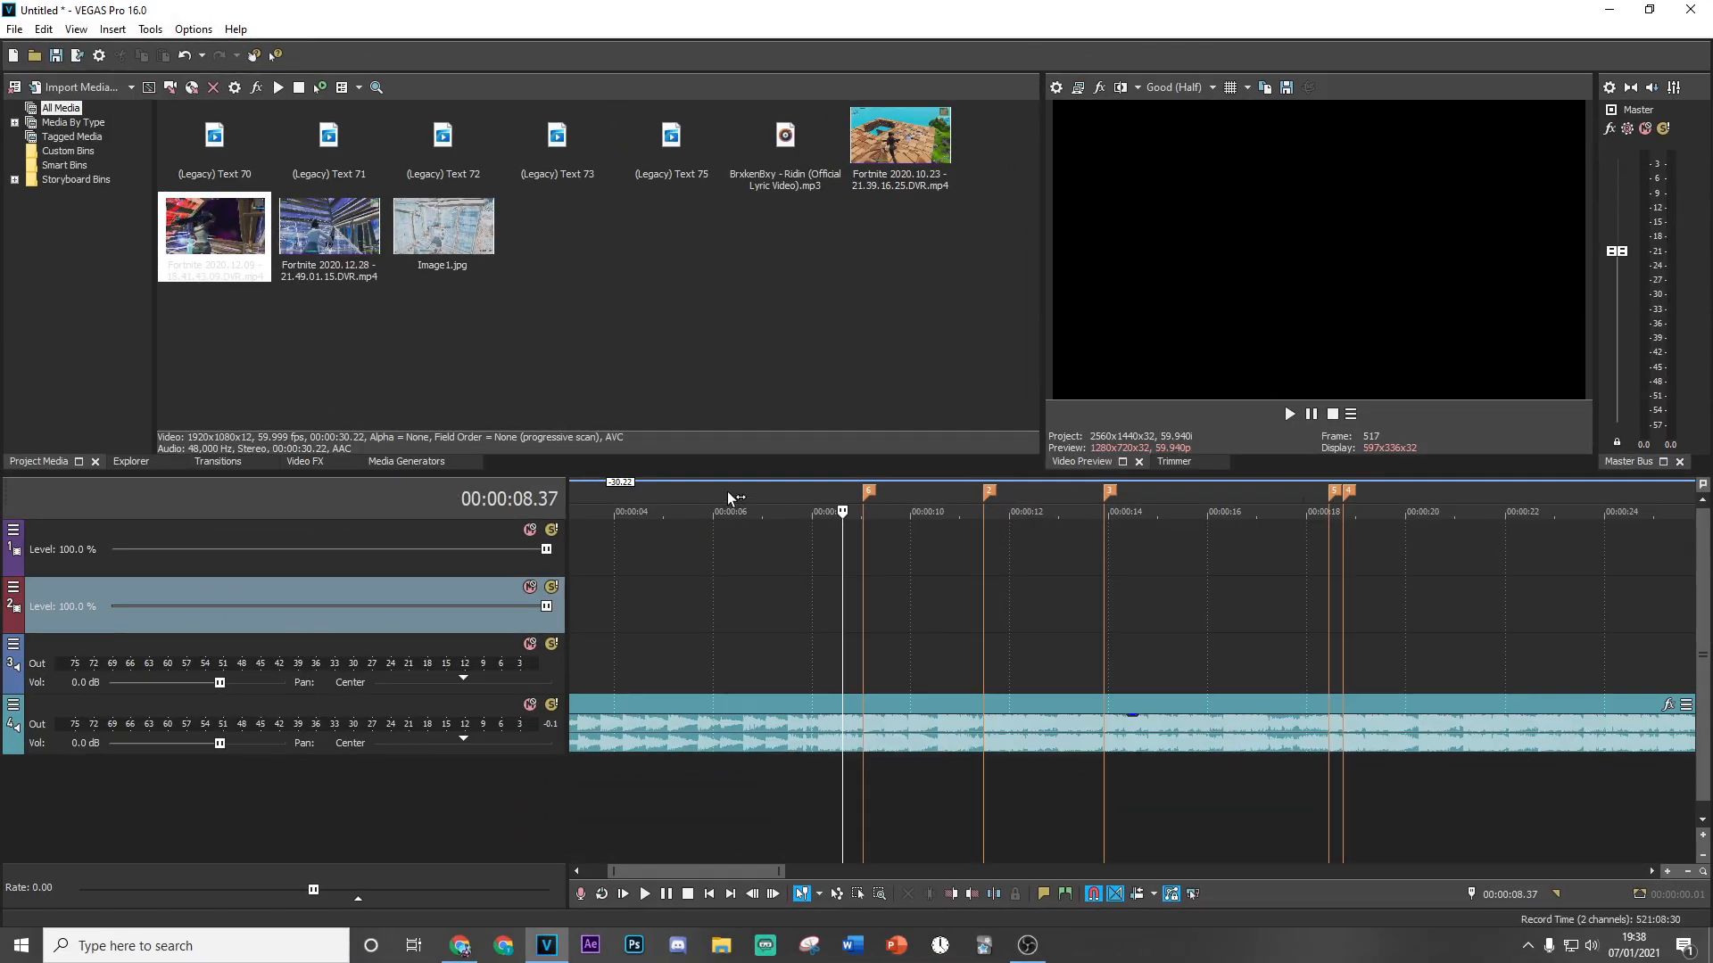
{"action": "left_click", "coordinate": [863, 589]}
{"action": "scroll", "coordinate": [1029, 699], "scroll_direction": "down", "scroll_amount": 5}
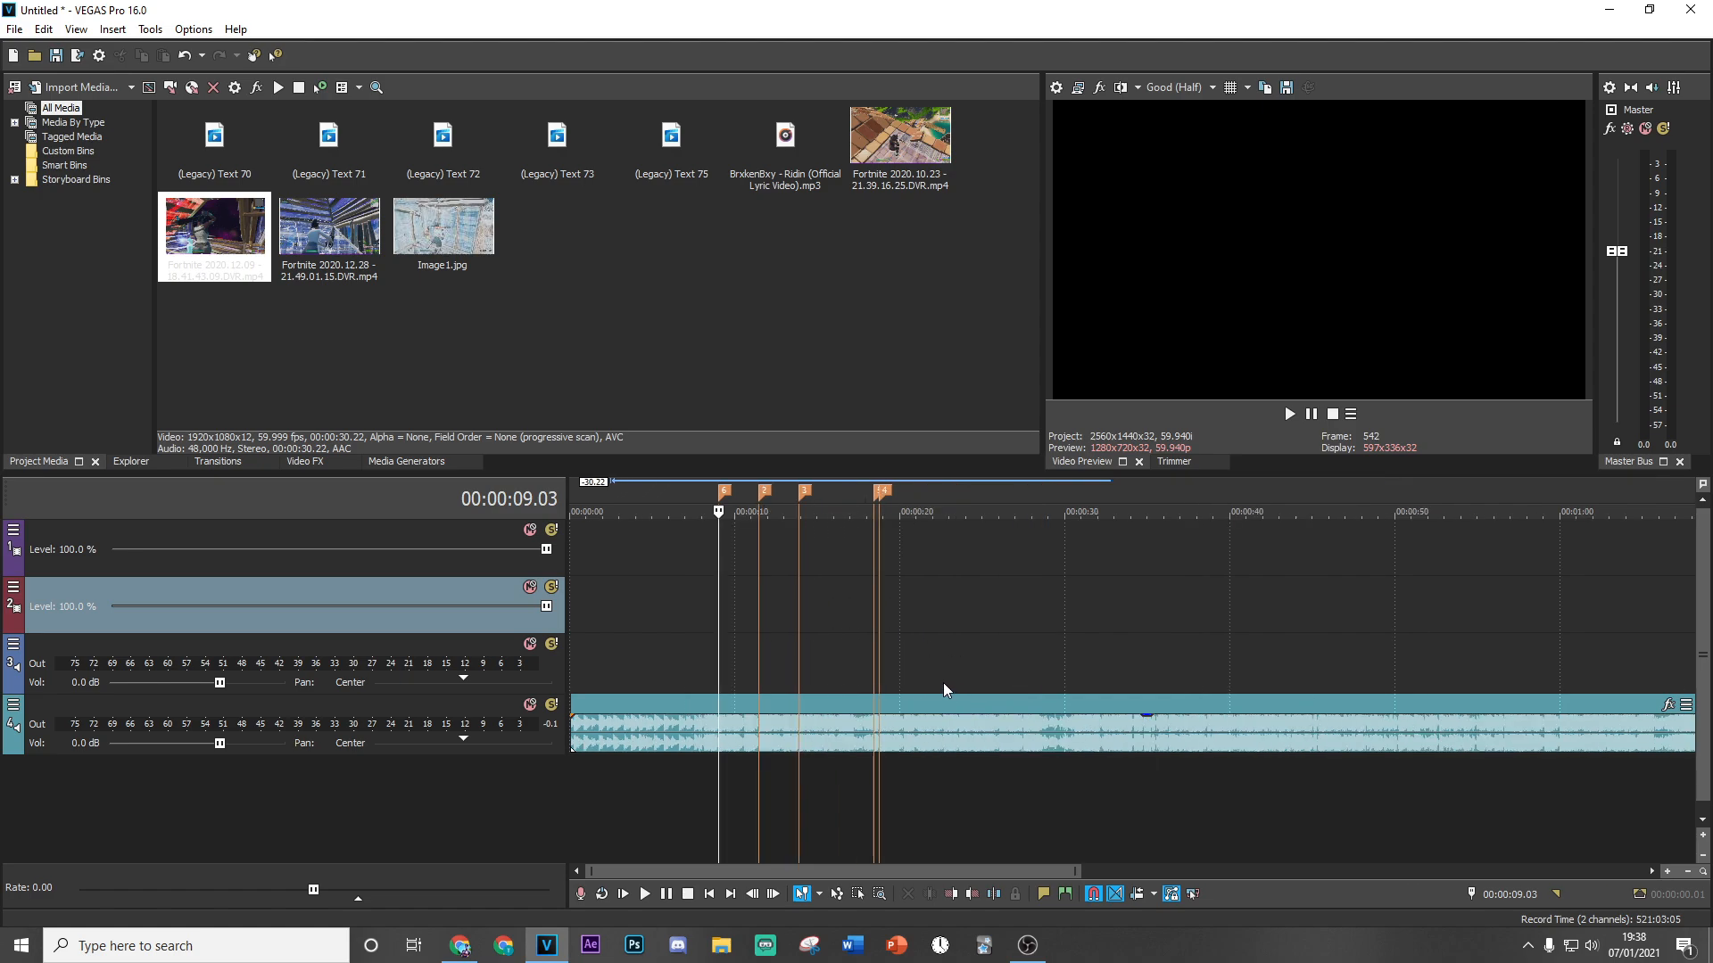
{"action": "scroll", "coordinate": [935, 680], "scroll_direction": "down", "scroll_amount": 2}
{"action": "scroll", "coordinate": [935, 679], "scroll_direction": "up", "scroll_amount": 8}
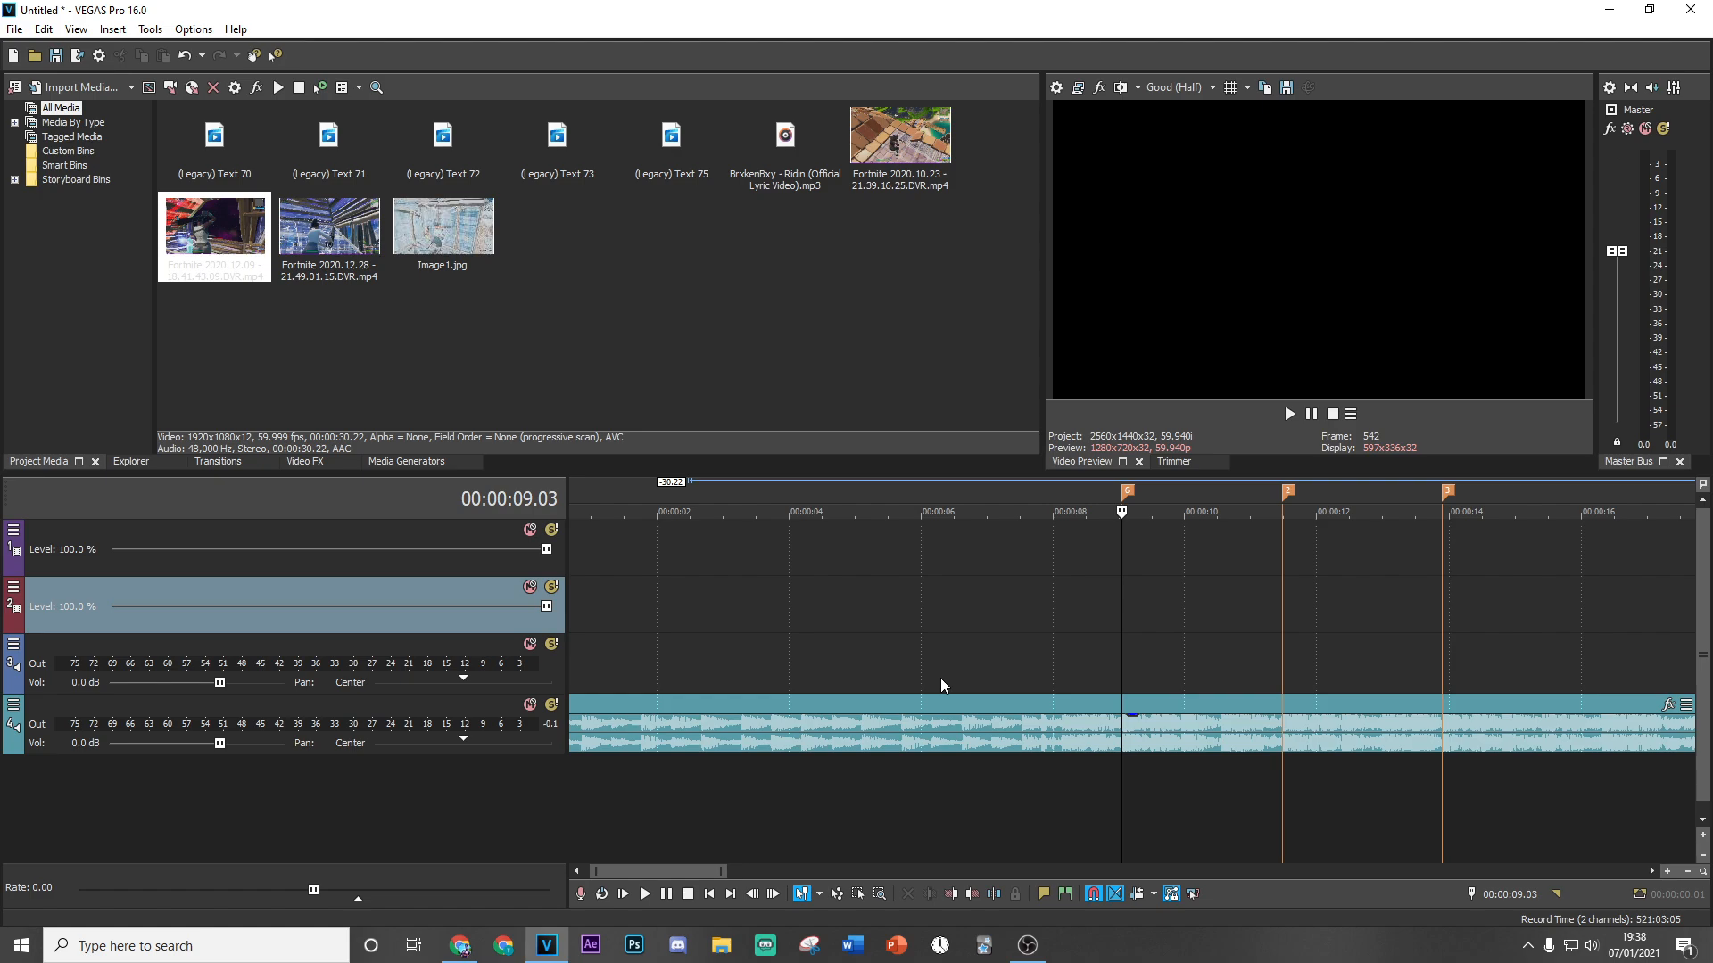
Add the Fortnite 2020.10.23 clip to the second track, cut so its elimination shot starts on the beat marker at 00:00:09.03.
{"action": "left_click", "coordinate": [1078, 622]}
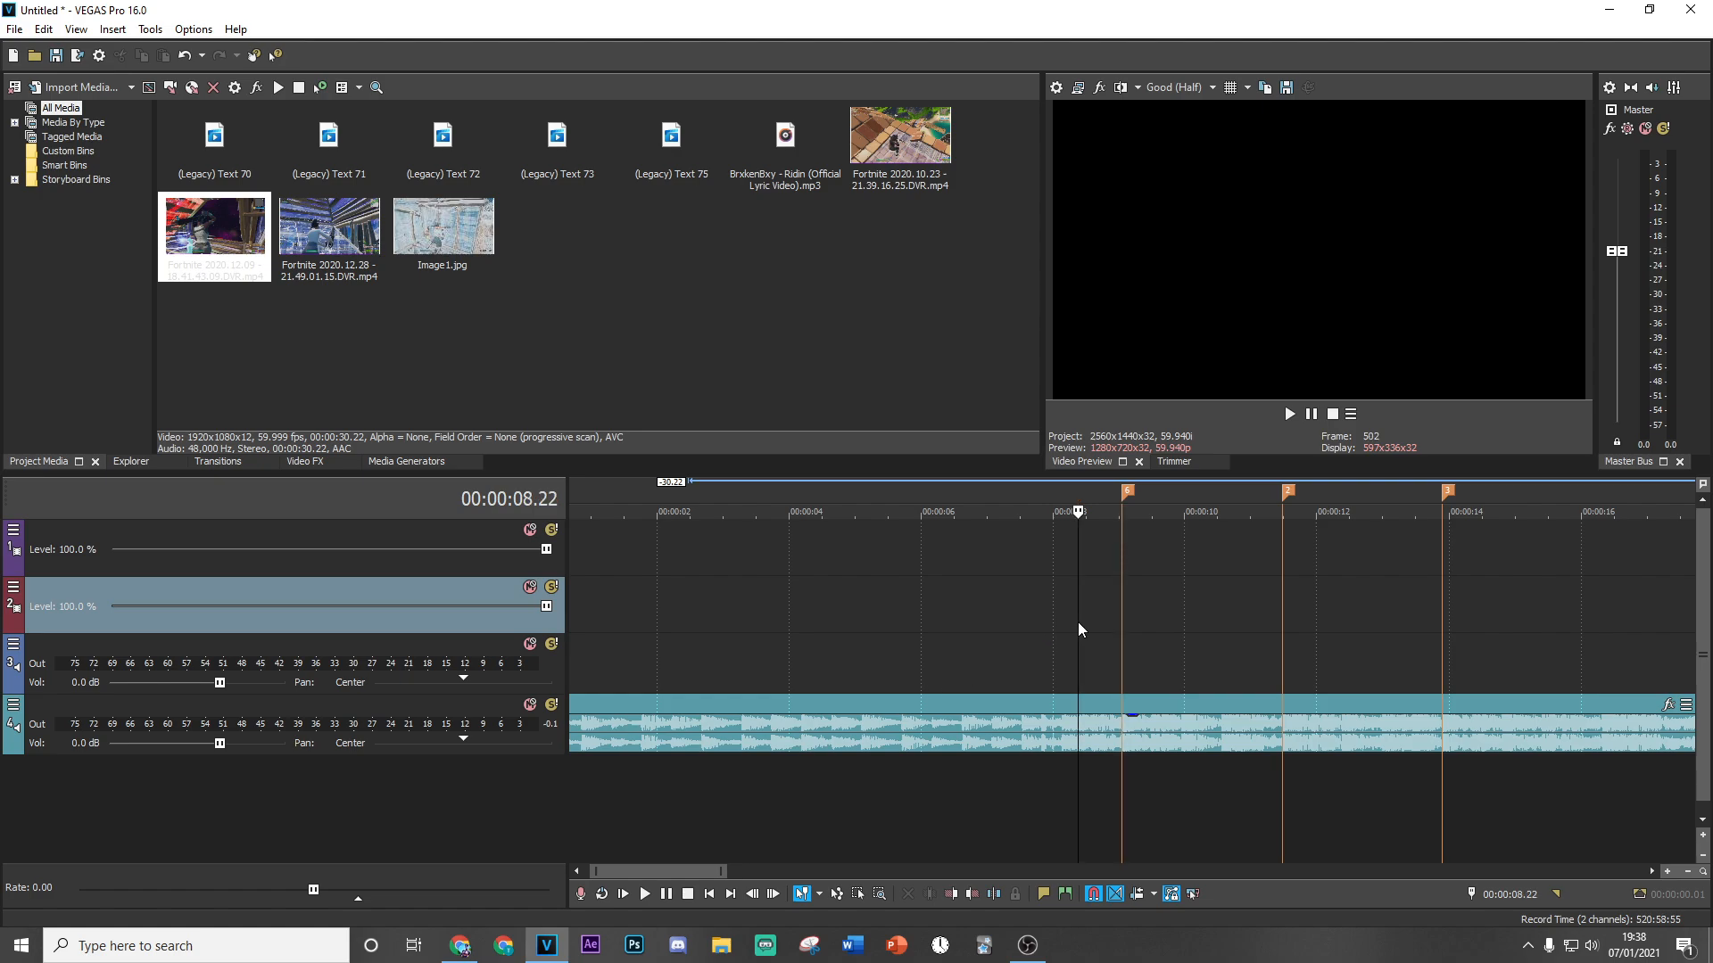
{"action": "left_click", "coordinate": [893, 153]}
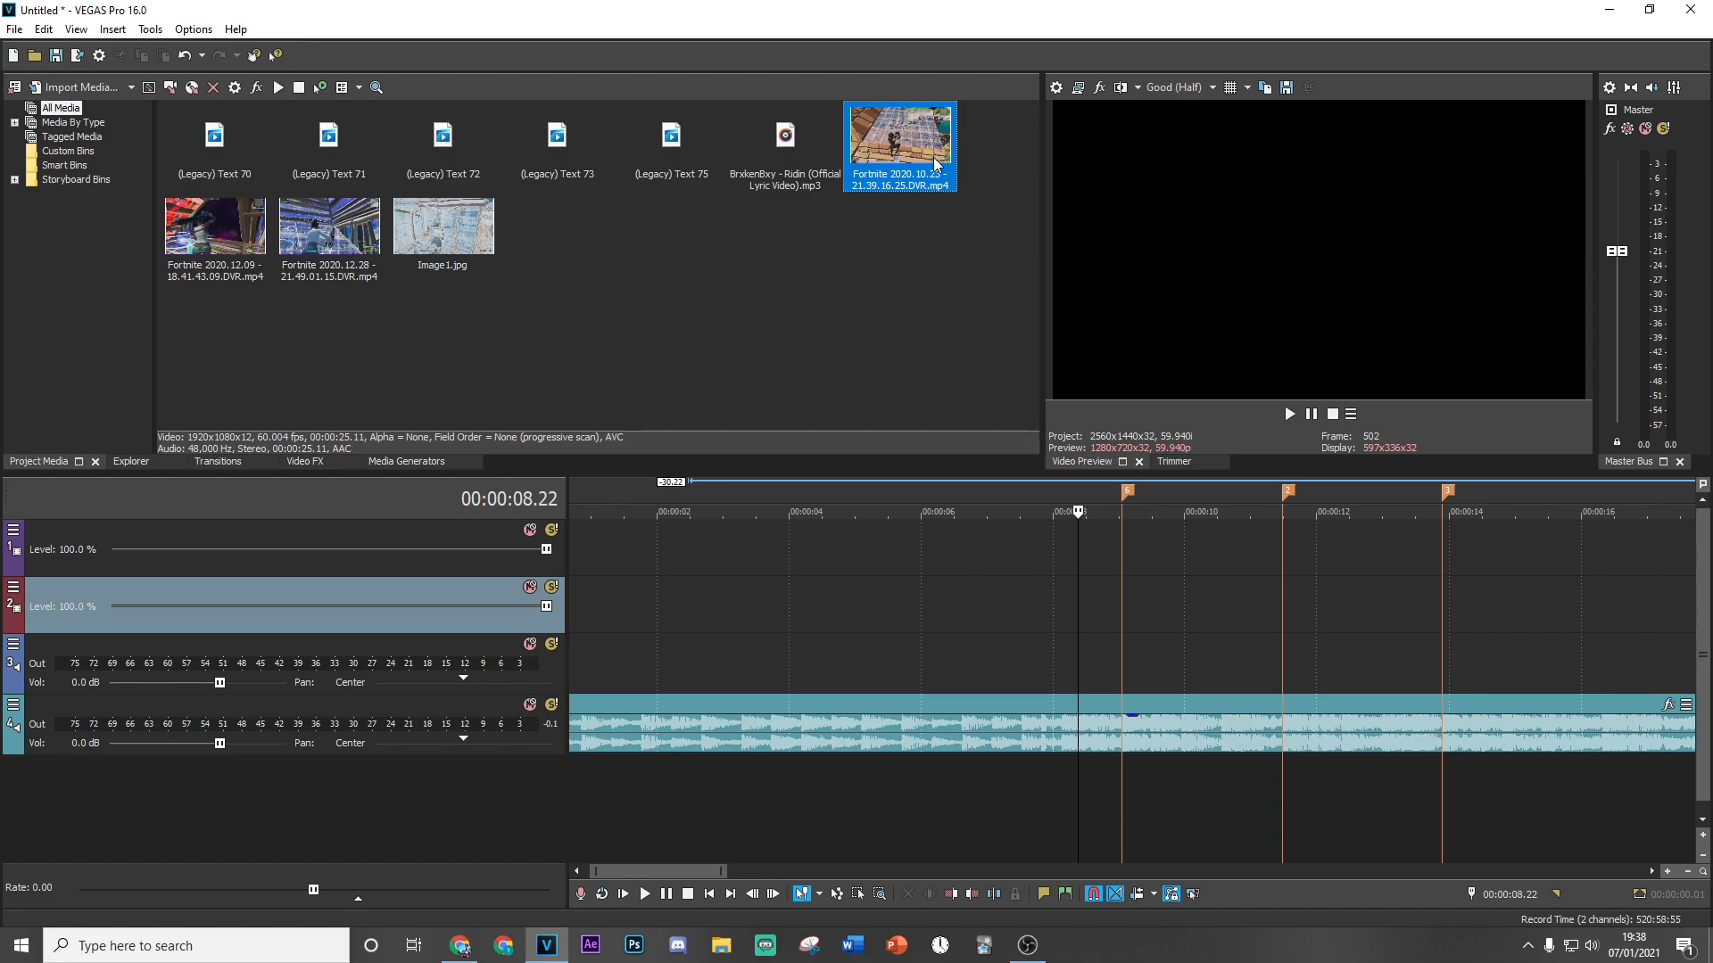
{"action": "left_click_drag", "start_coordinate": [936, 163], "coordinate": [785, 622]}
{"action": "scroll", "coordinate": [714, 622], "scroll_direction": "down", "scroll_amount": 3}
{"action": "left_click_drag", "start_coordinate": [636, 618], "coordinate": [755, 630]}
{"action": "left_click", "coordinate": [716, 613]}
{"action": "scroll", "coordinate": [970, 635], "scroll_direction": "up", "scroll_amount": 3}
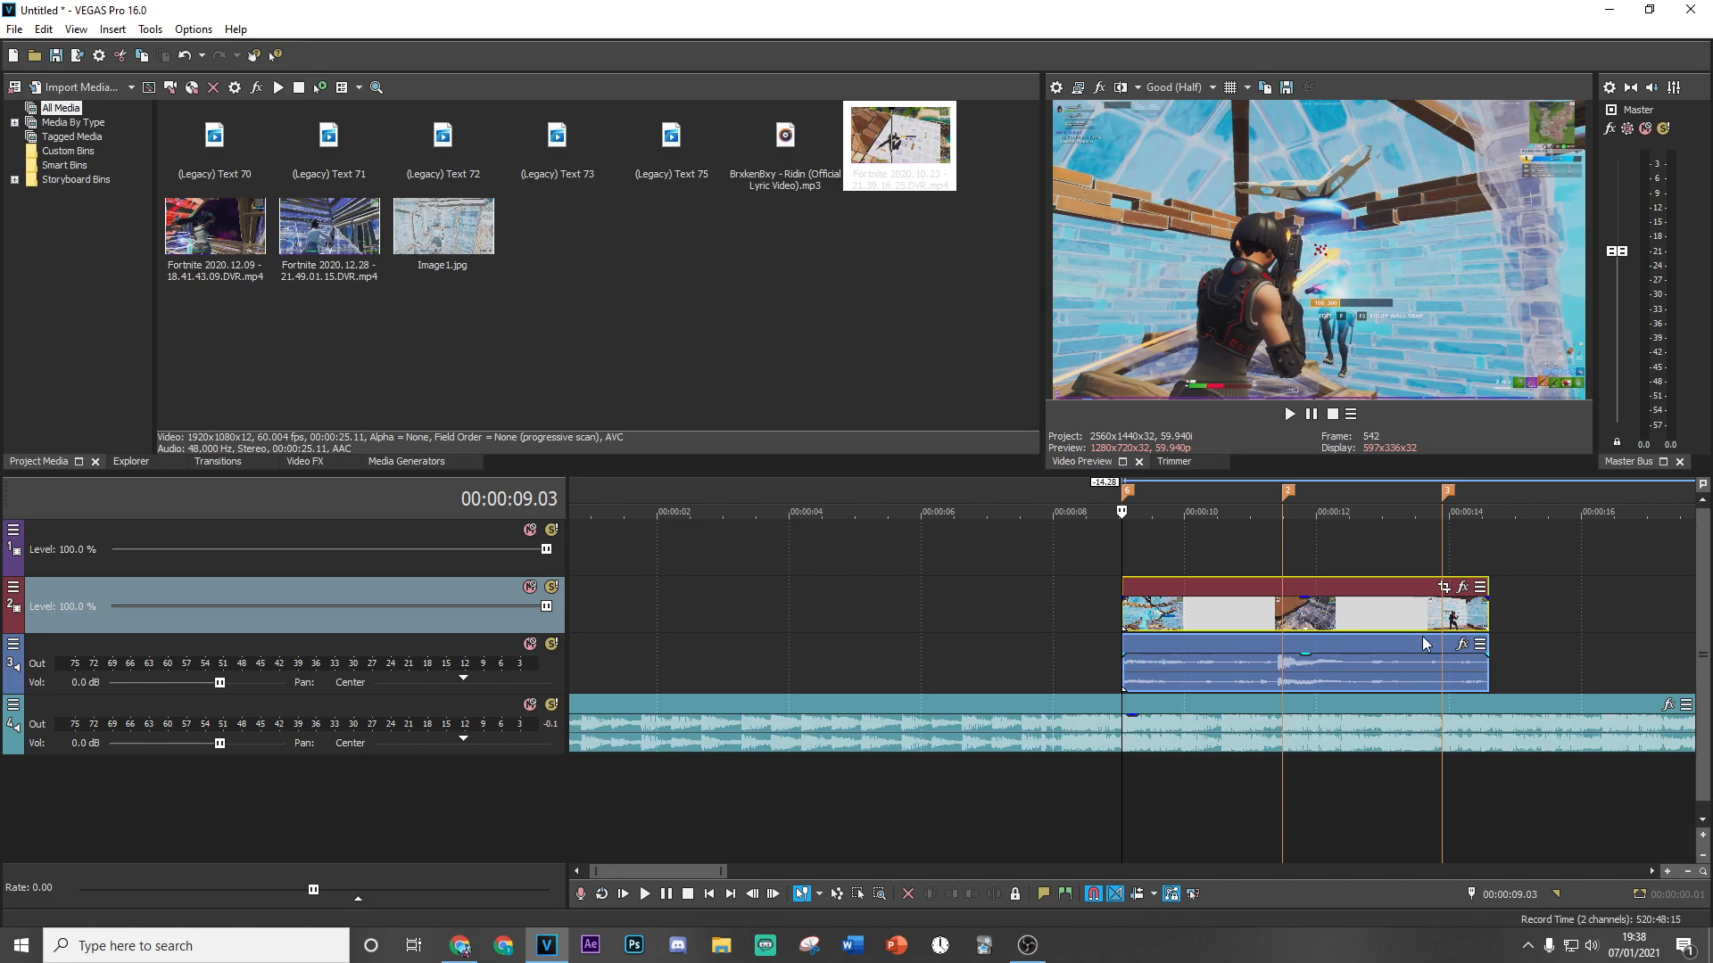
Trim the clip's end to about 10.3 seconds and extend its start back to the beginning of the timeline.
{"action": "left_click_drag", "start_coordinate": [1487, 617], "coordinate": [1201, 622]}
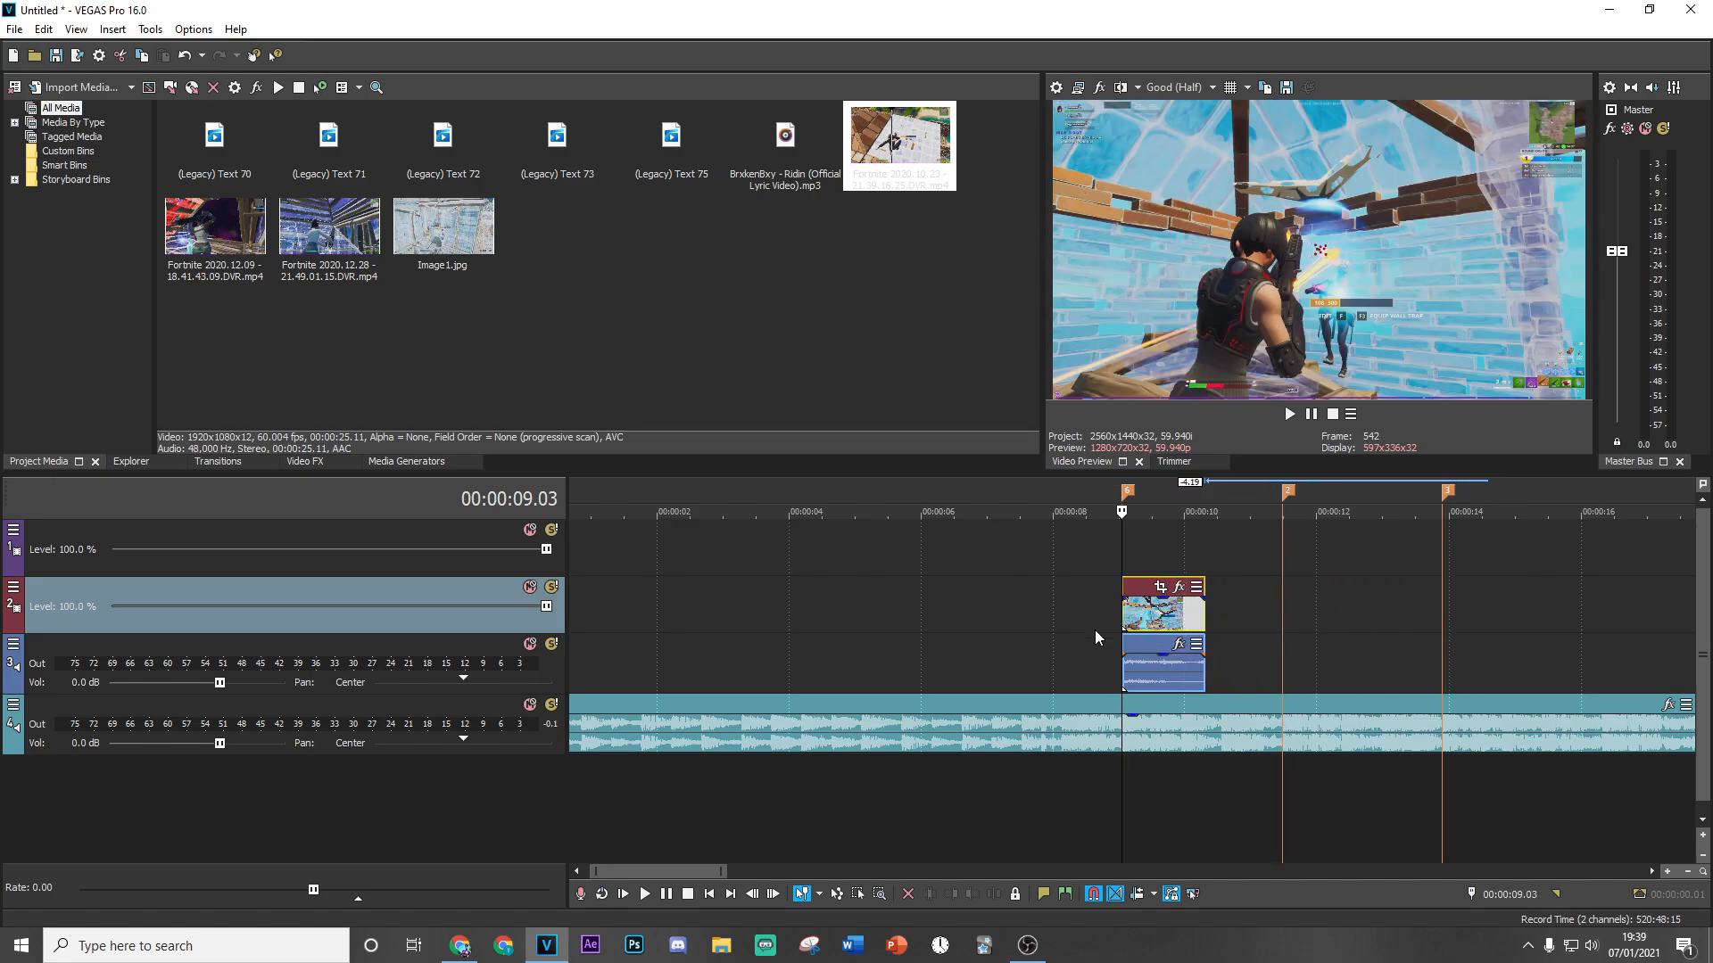
{"action": "scroll", "coordinate": [1096, 637], "scroll_direction": "down", "scroll_amount": 2}
{"action": "left_click_drag", "start_coordinate": [1019, 607], "coordinate": [572, 607]}
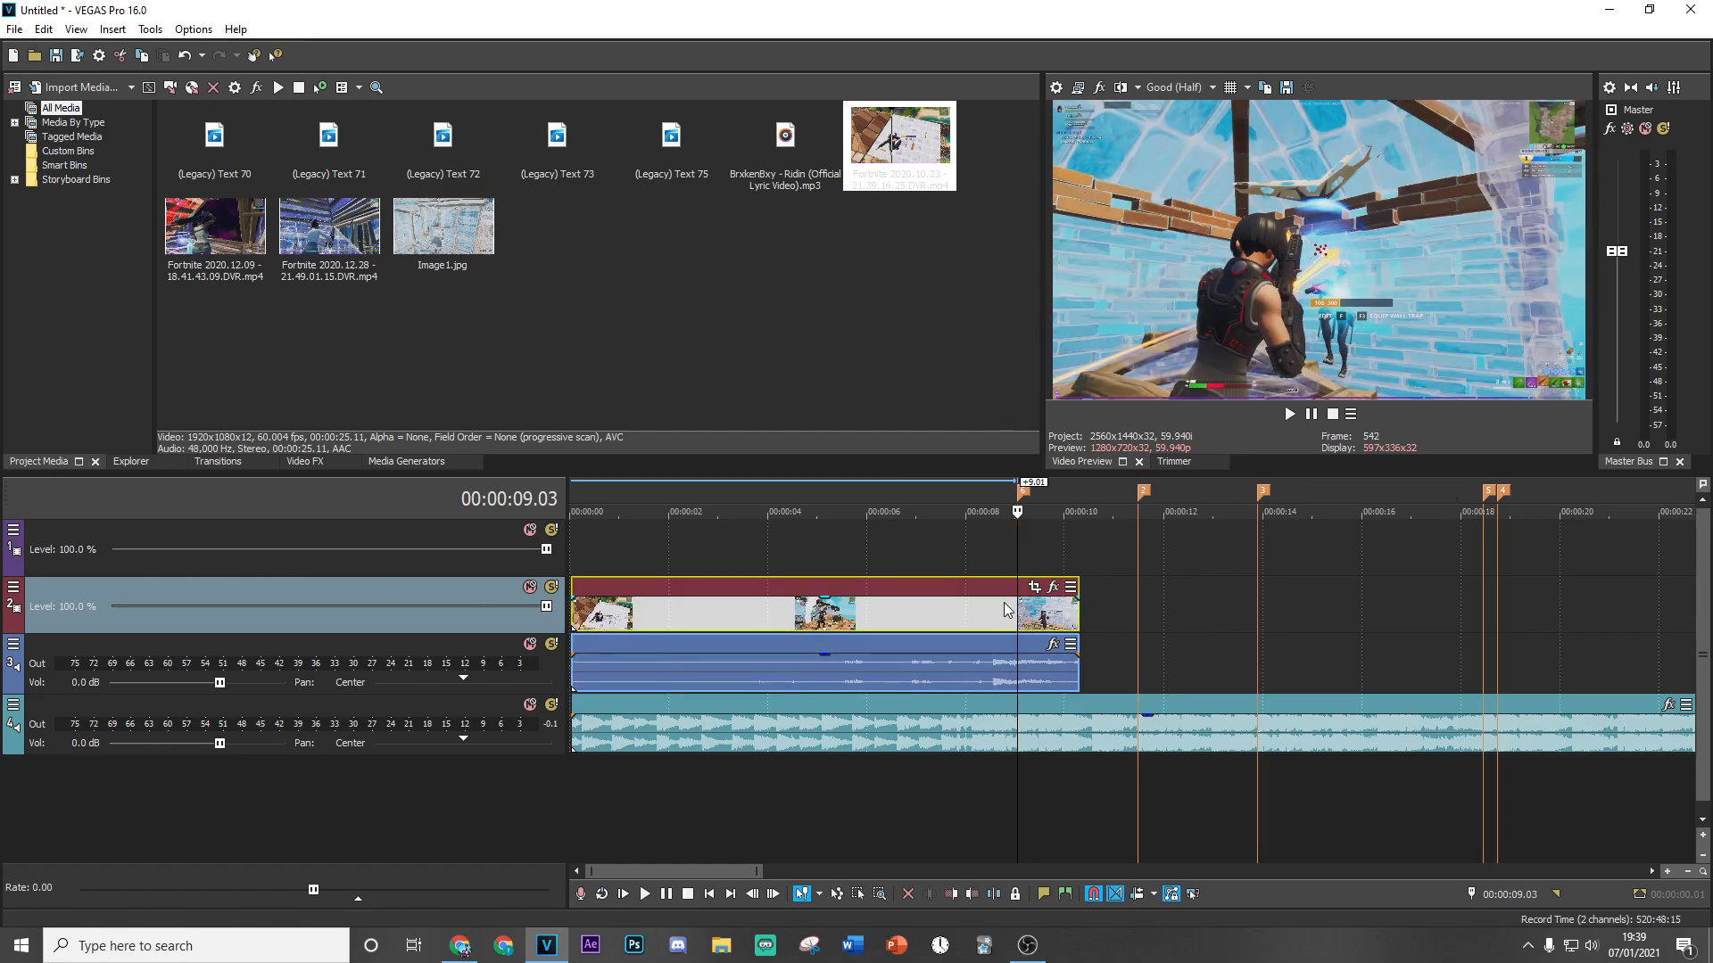
Review the clip from the timeline start up to the first beat marker at 00:00:09.03.
{"action": "scroll", "coordinate": [1005, 609], "scroll_direction": "down", "scroll_amount": 3}
{"action": "left_click", "coordinate": [596, 561]}
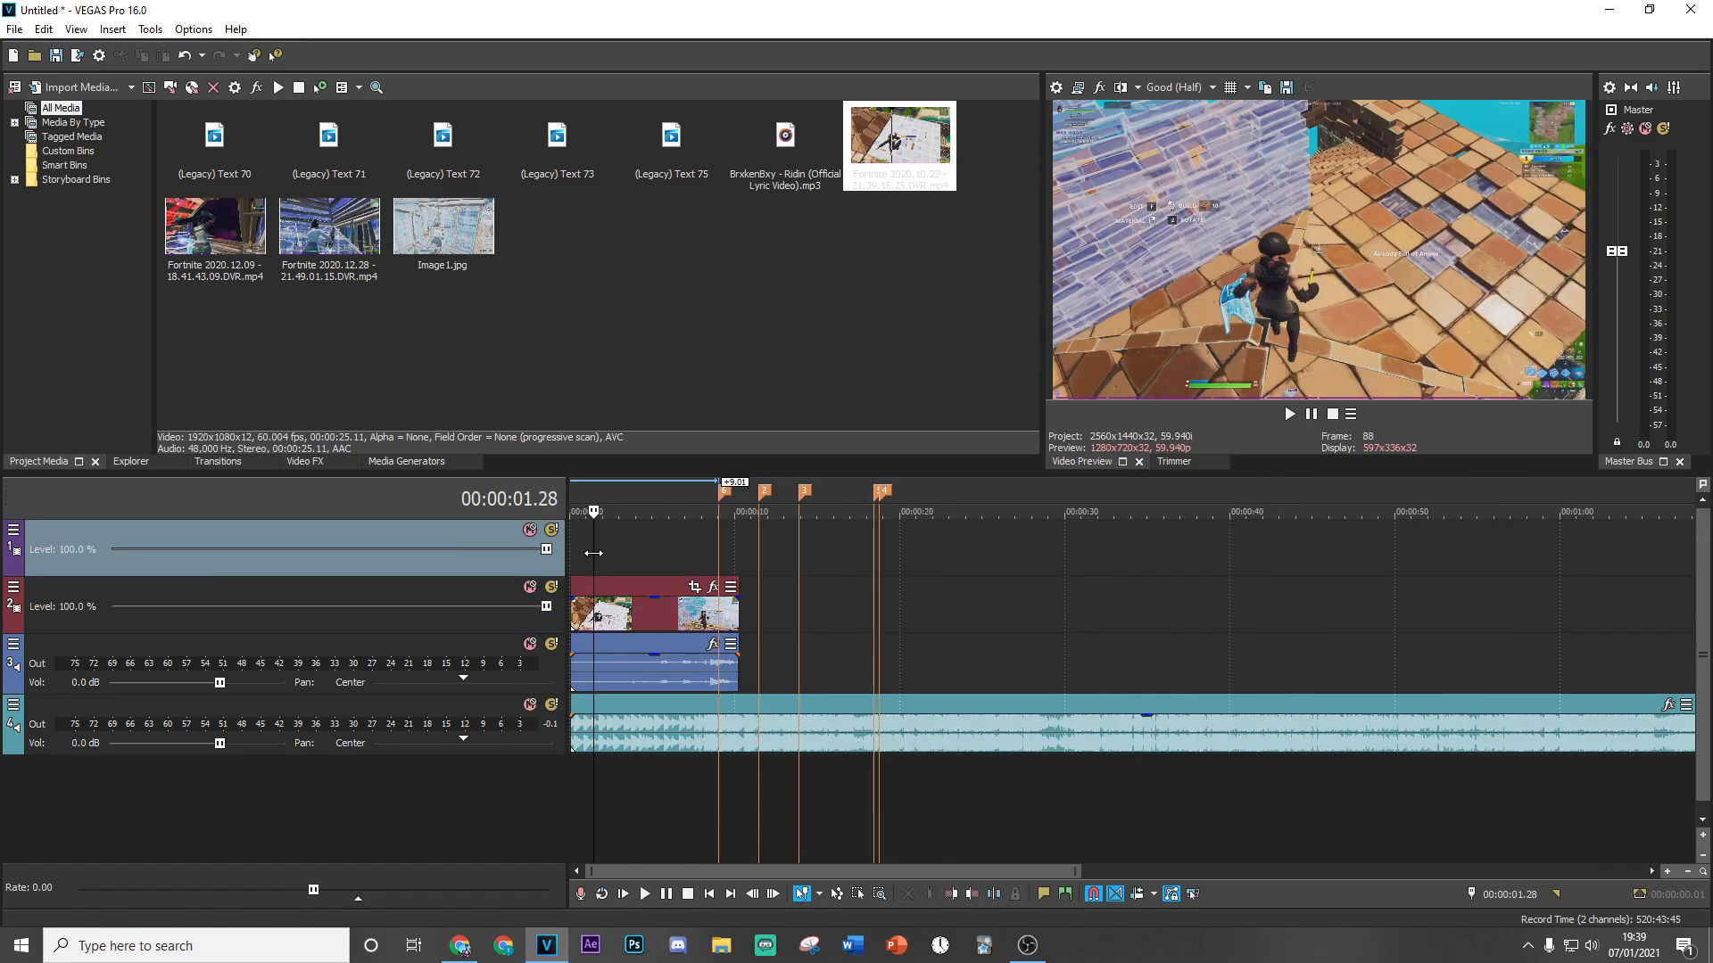
{"action": "key", "text": "ctrl+Home"}
{"action": "scroll", "coordinate": [593, 554], "scroll_direction": "up", "scroll_amount": 5}
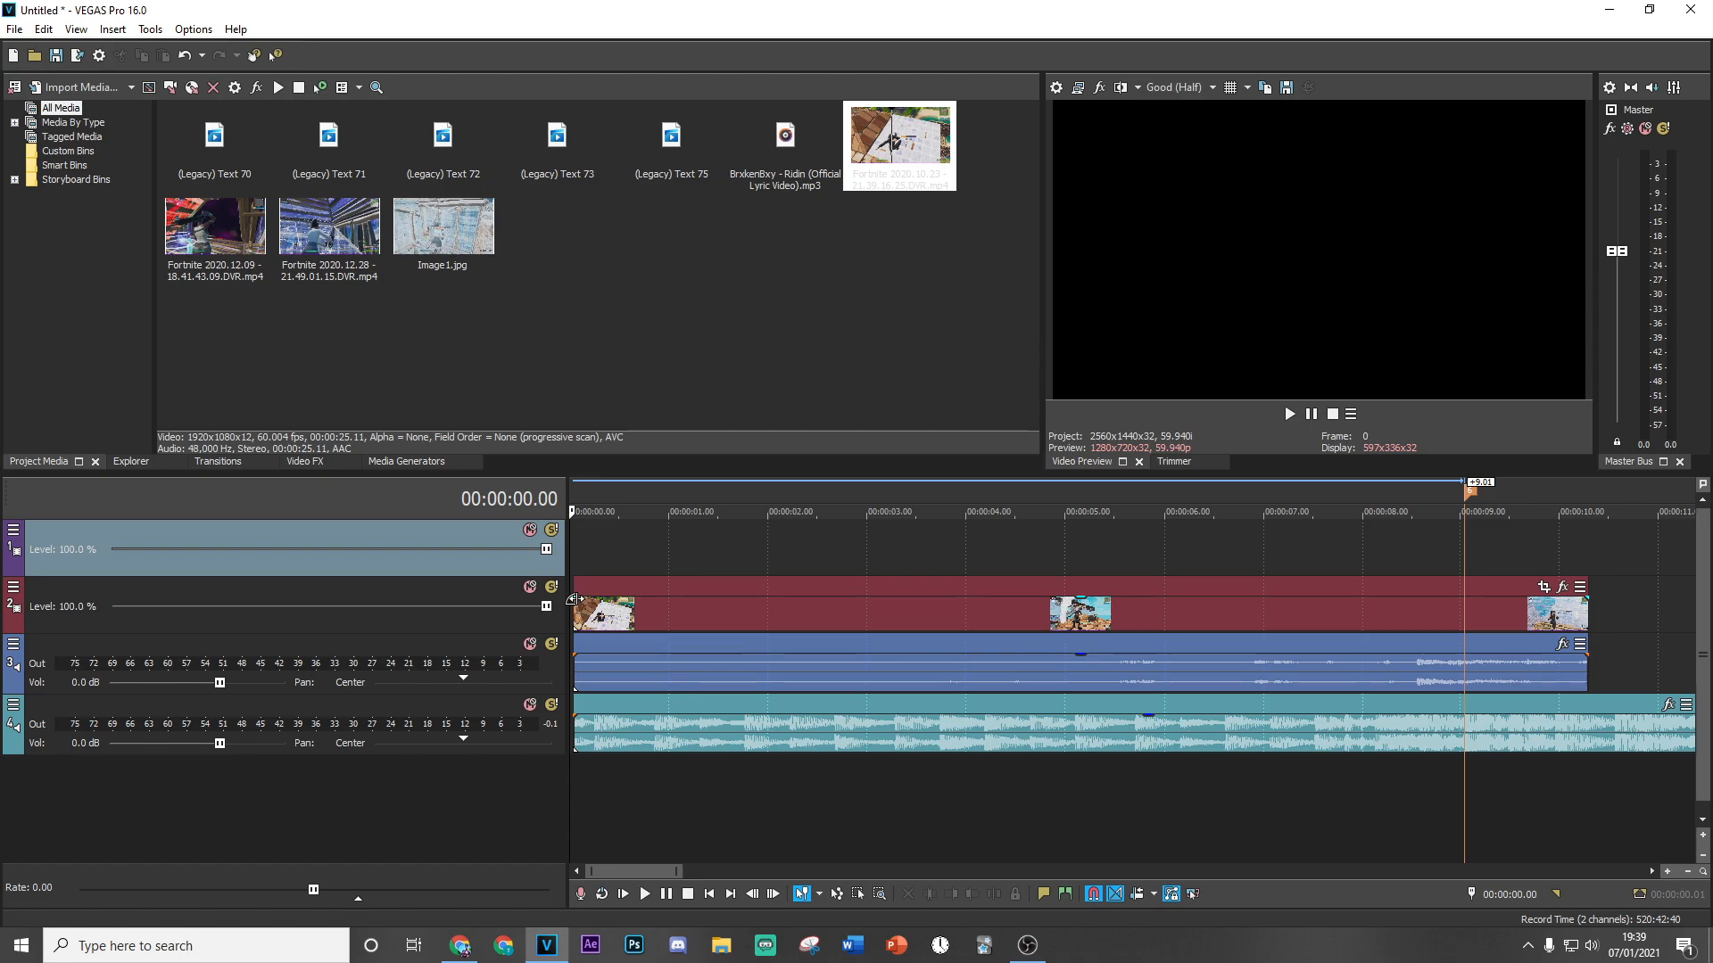
{"action": "left_click", "coordinate": [574, 599]}
{"action": "left_click", "coordinate": [603, 565]}
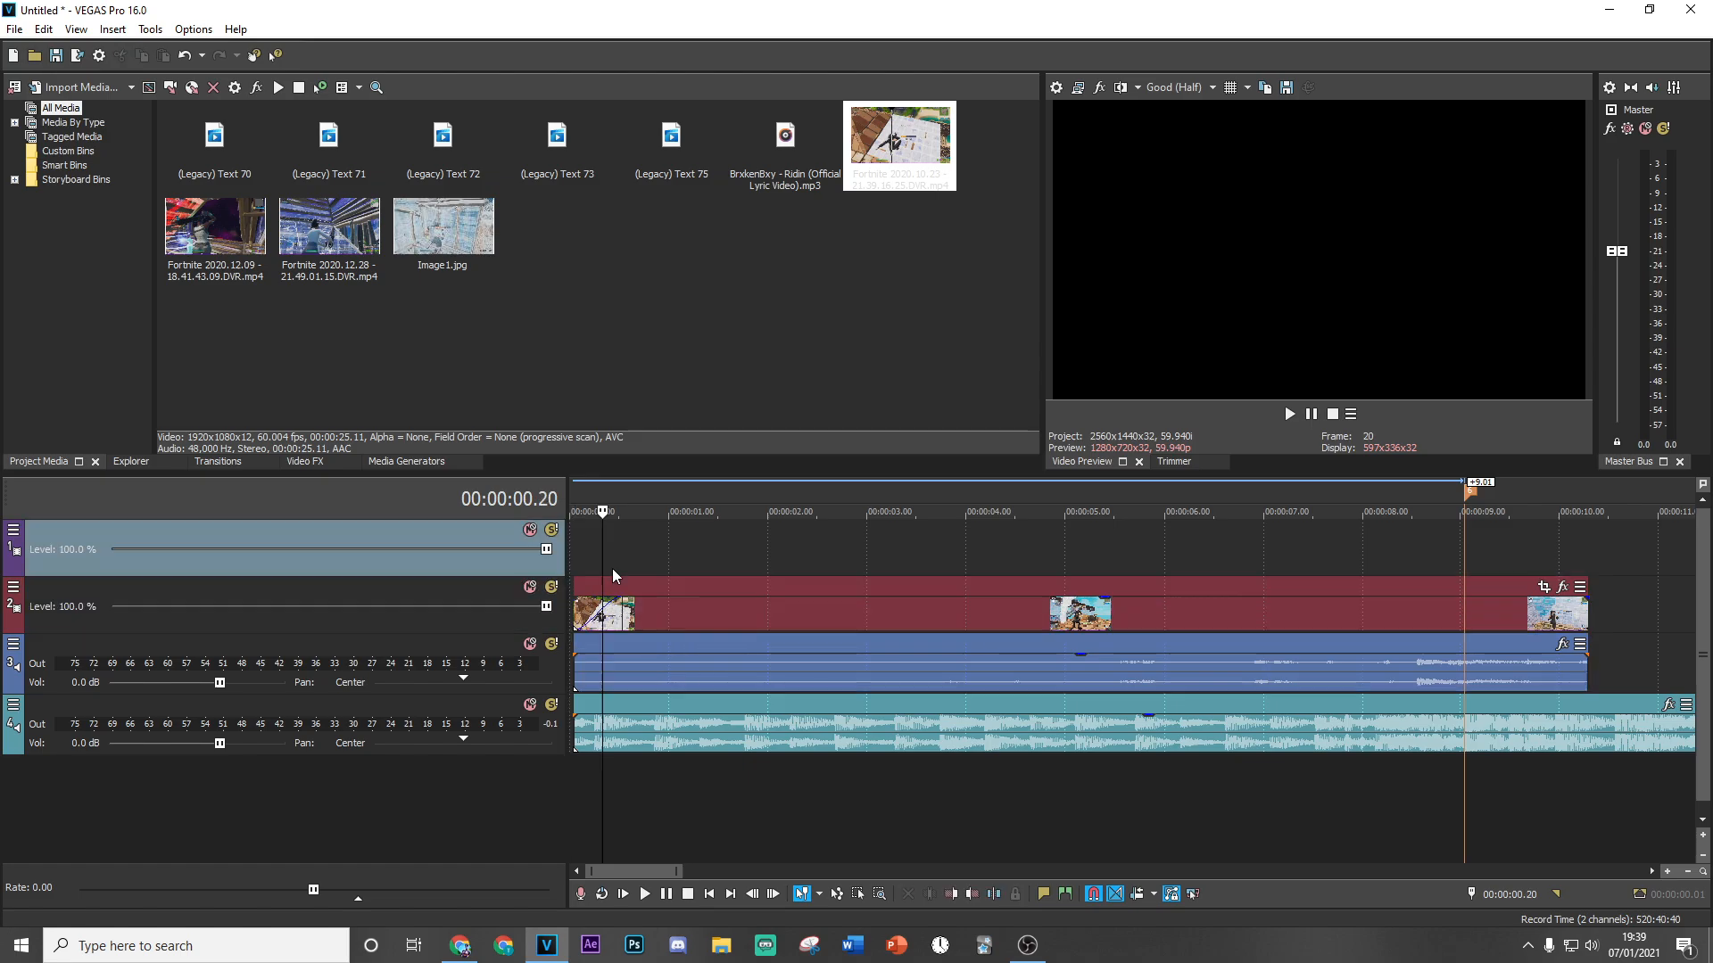
{"action": "left_click", "coordinate": [630, 564]}
{"action": "left_click", "coordinate": [823, 551]}
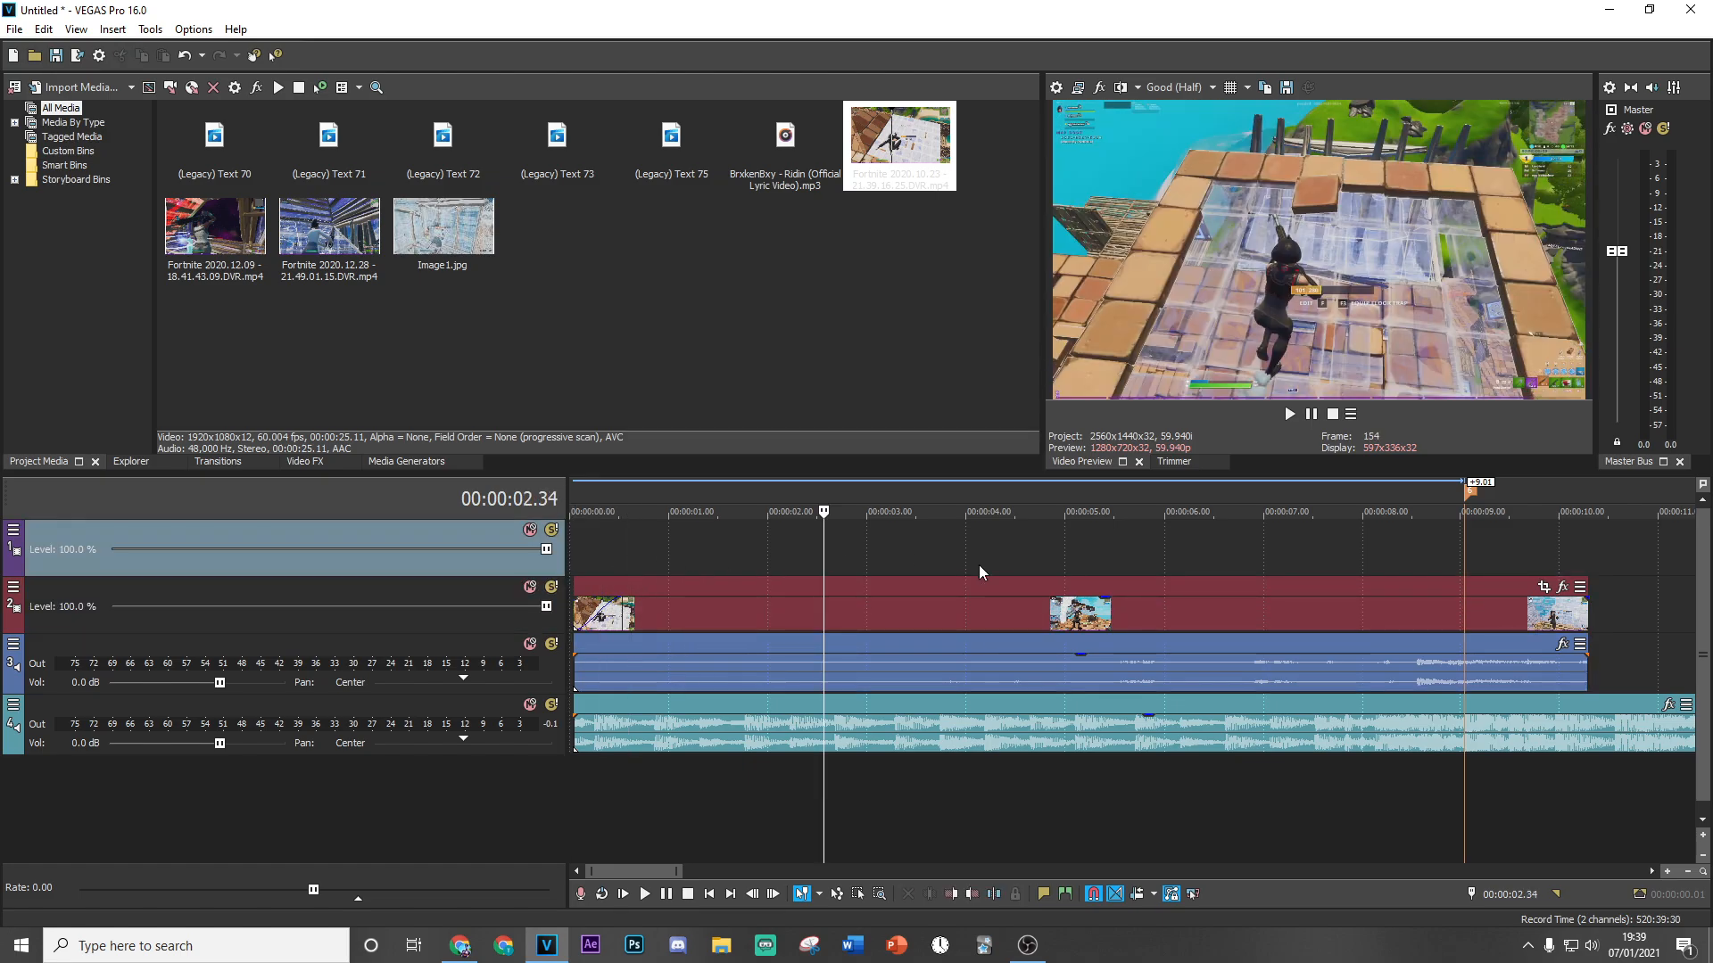
{"action": "left_click", "coordinate": [1207, 564]}
{"action": "left_click", "coordinate": [1470, 560]}
{"action": "scroll", "coordinate": [1379, 571], "scroll_direction": "down", "scroll_amount": 4}
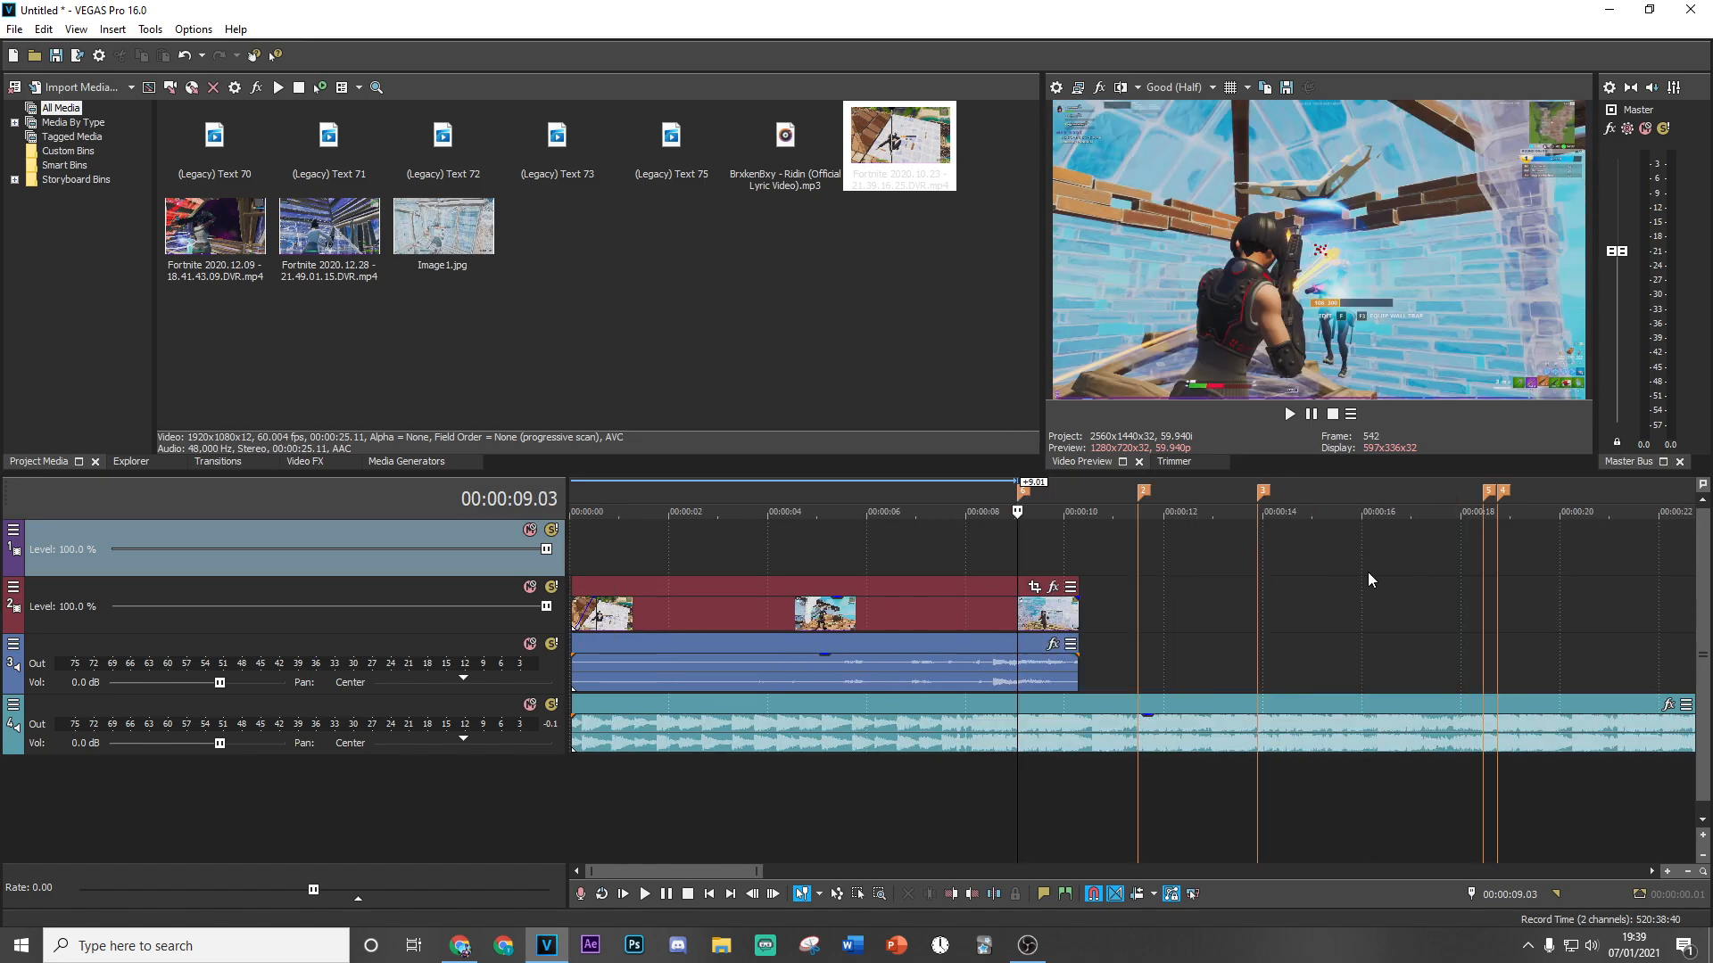
Examine the second and third beat markers against the waveform and play the song across them.
{"action": "left_click", "coordinate": [947, 573]}
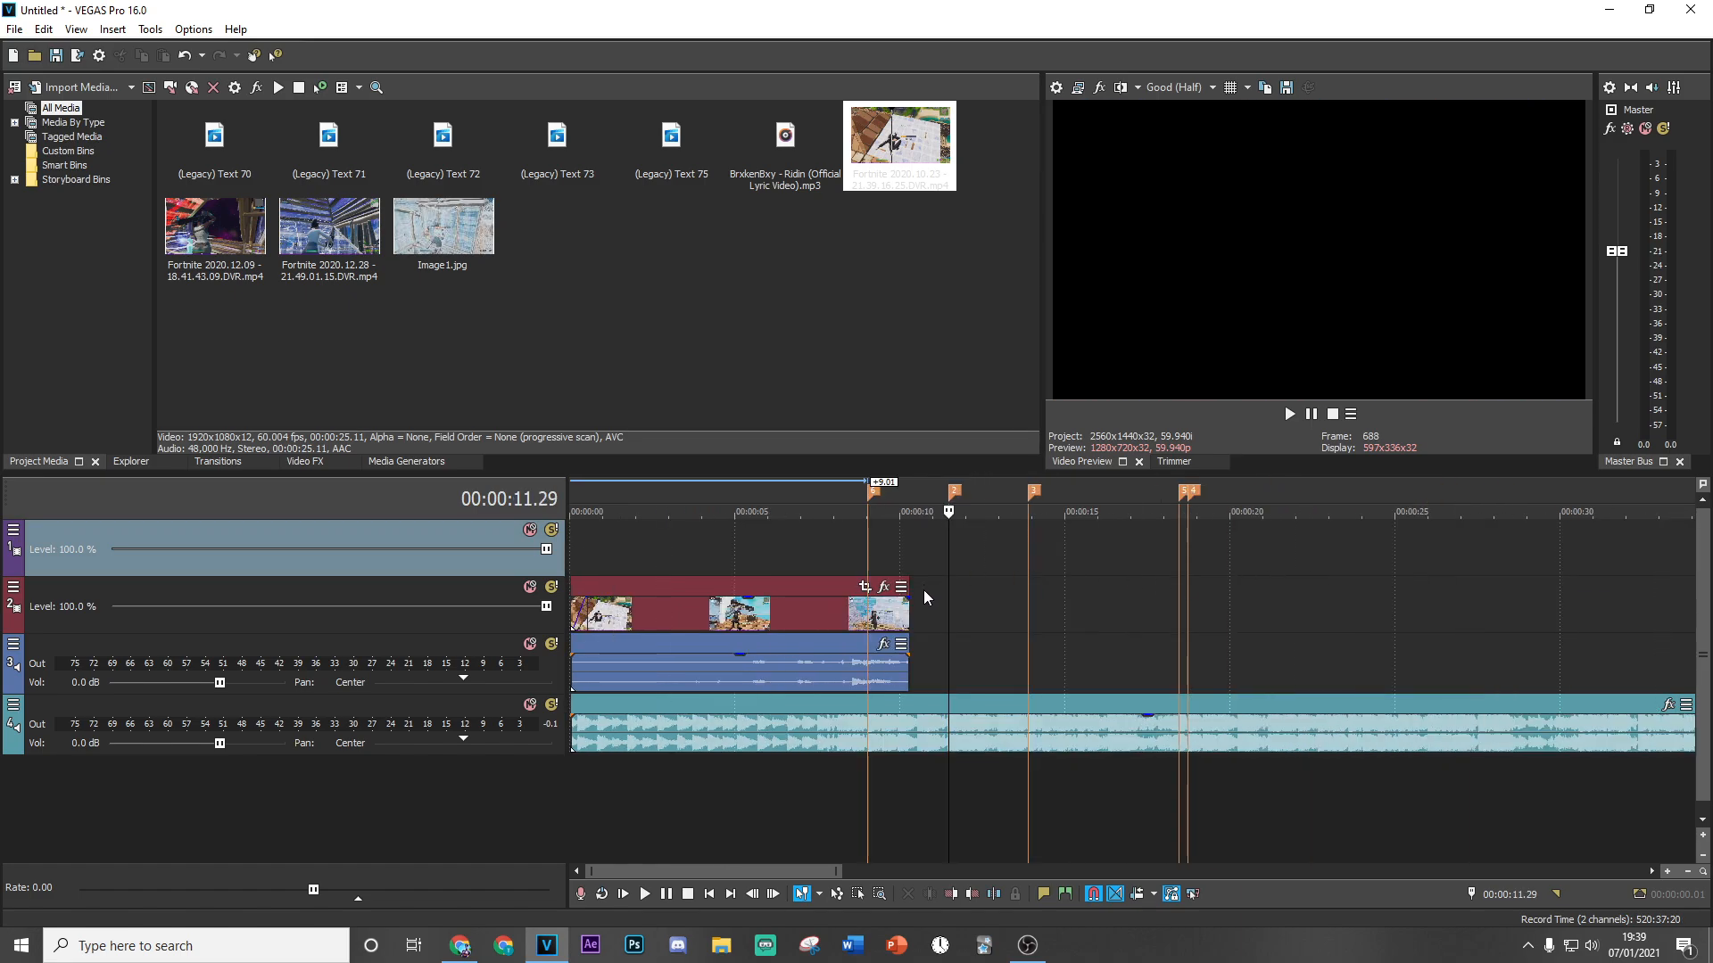
{"action": "scroll", "coordinate": [1129, 619], "scroll_direction": "up", "scroll_amount": 3}
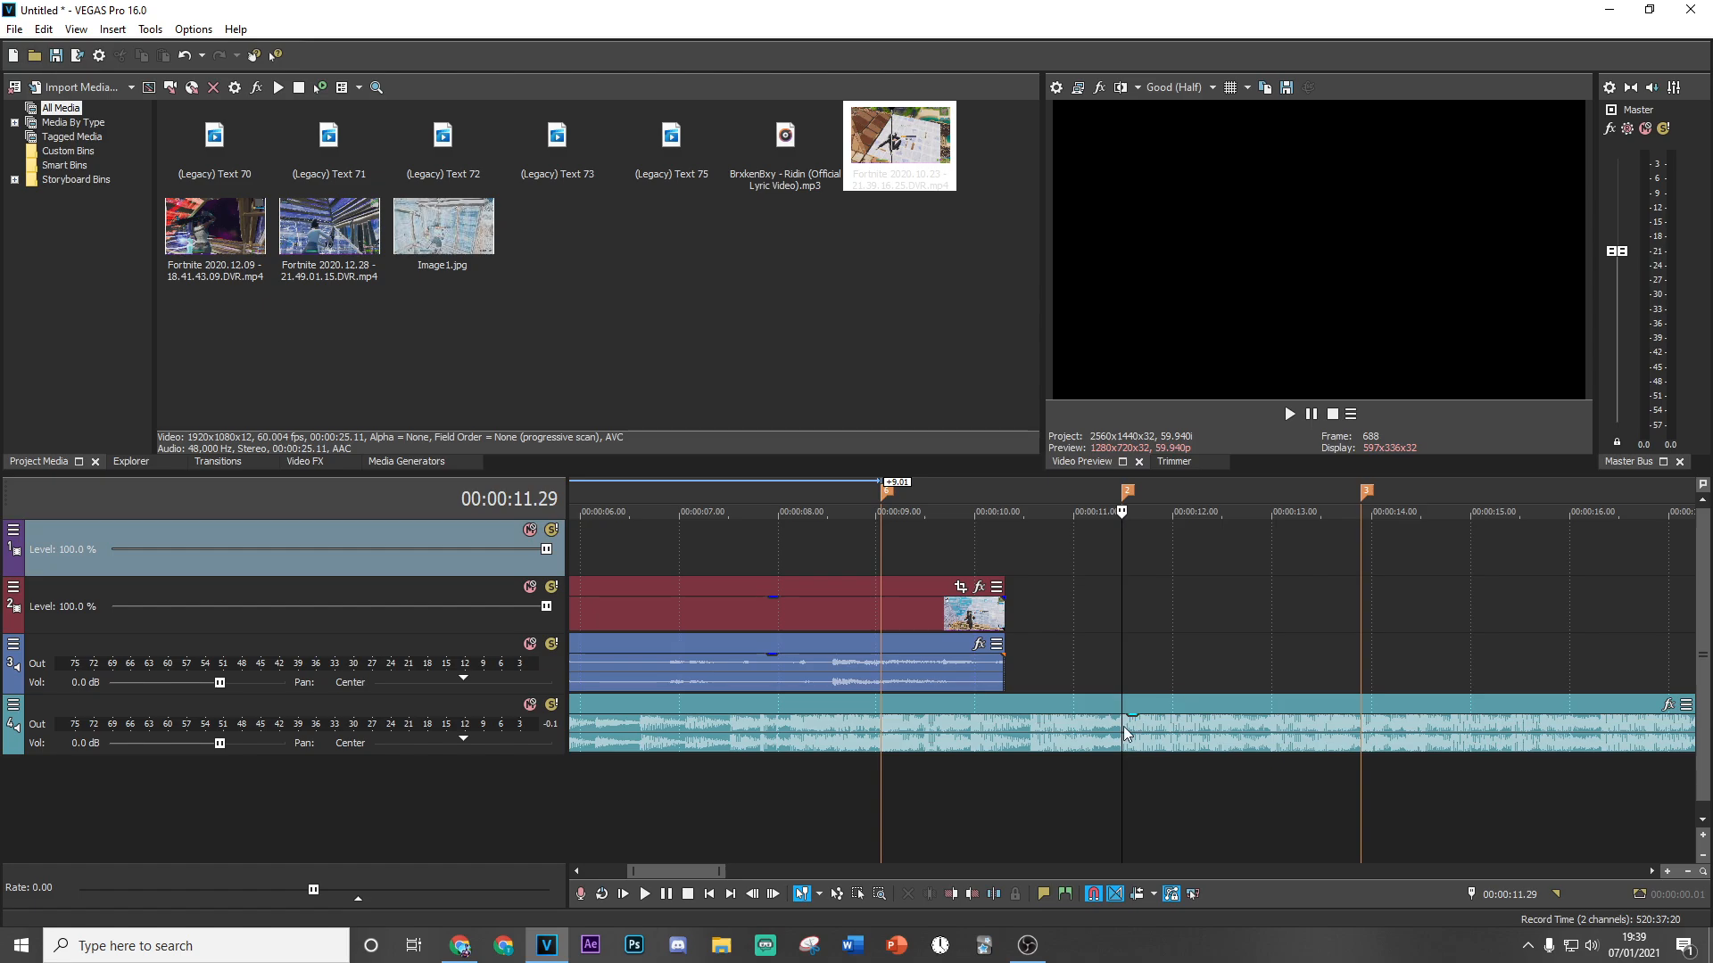
{"action": "scroll", "coordinate": [1199, 711], "scroll_direction": "up", "scroll_amount": 3}
{"action": "scroll", "coordinate": [1199, 710], "scroll_direction": "down", "scroll_amount": 1}
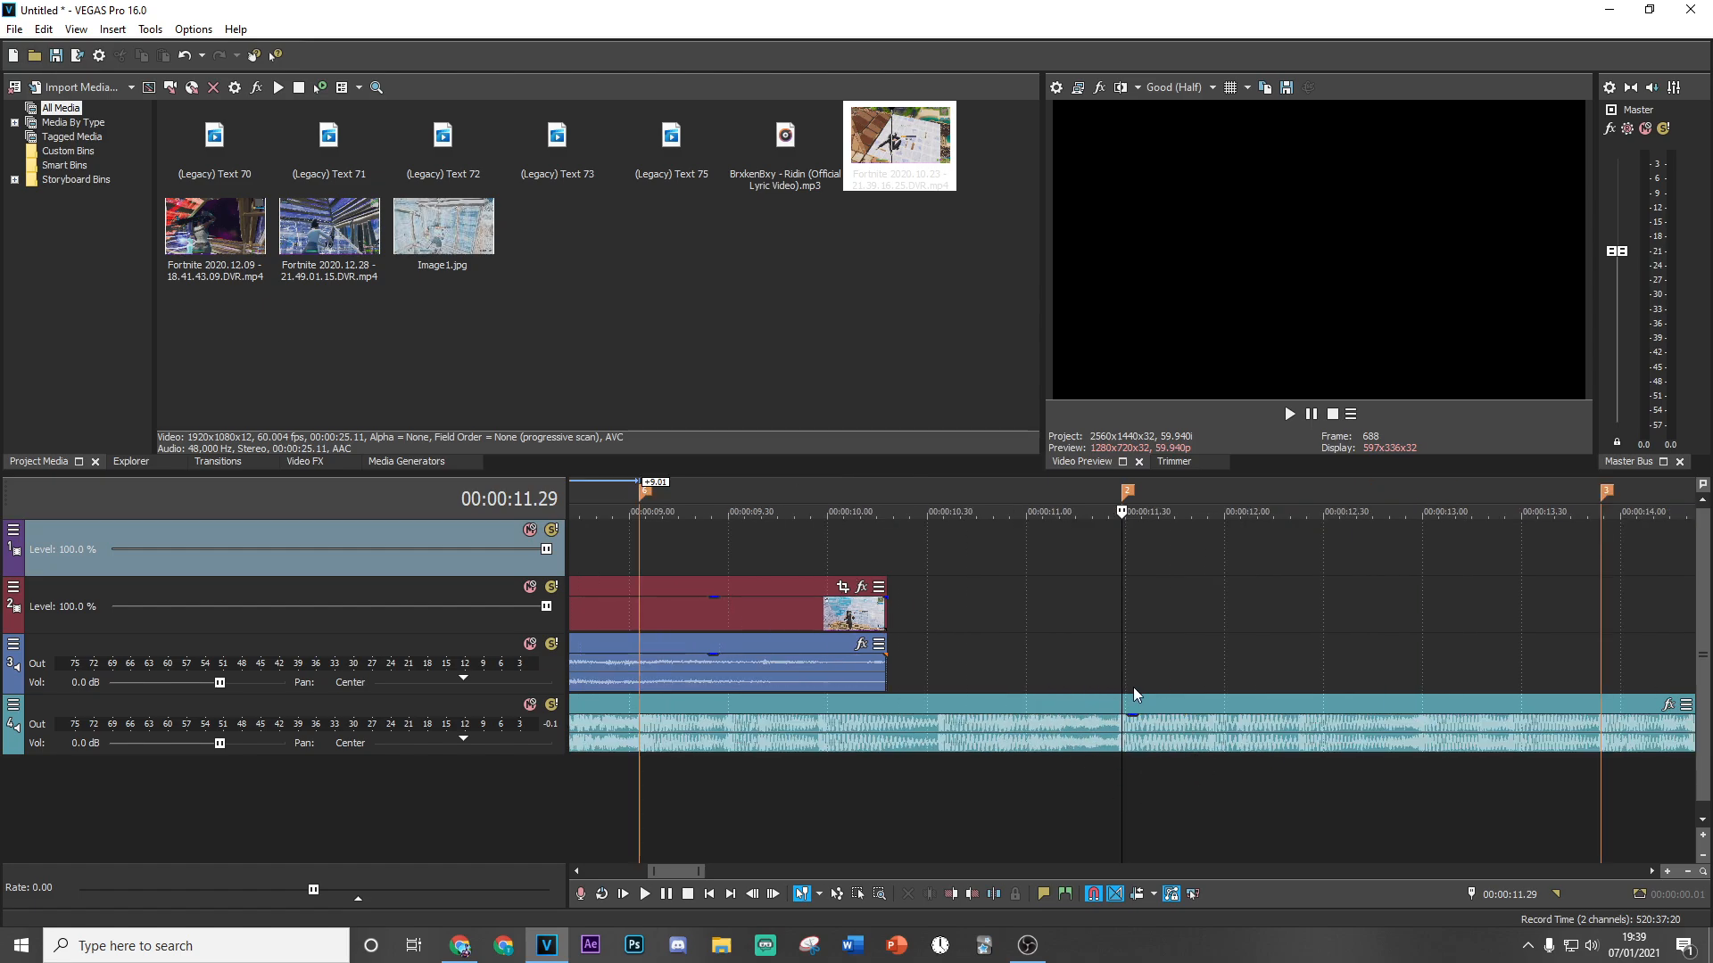
{"action": "left_click", "coordinate": [1064, 652]}
{"action": "key", "text": "space"}
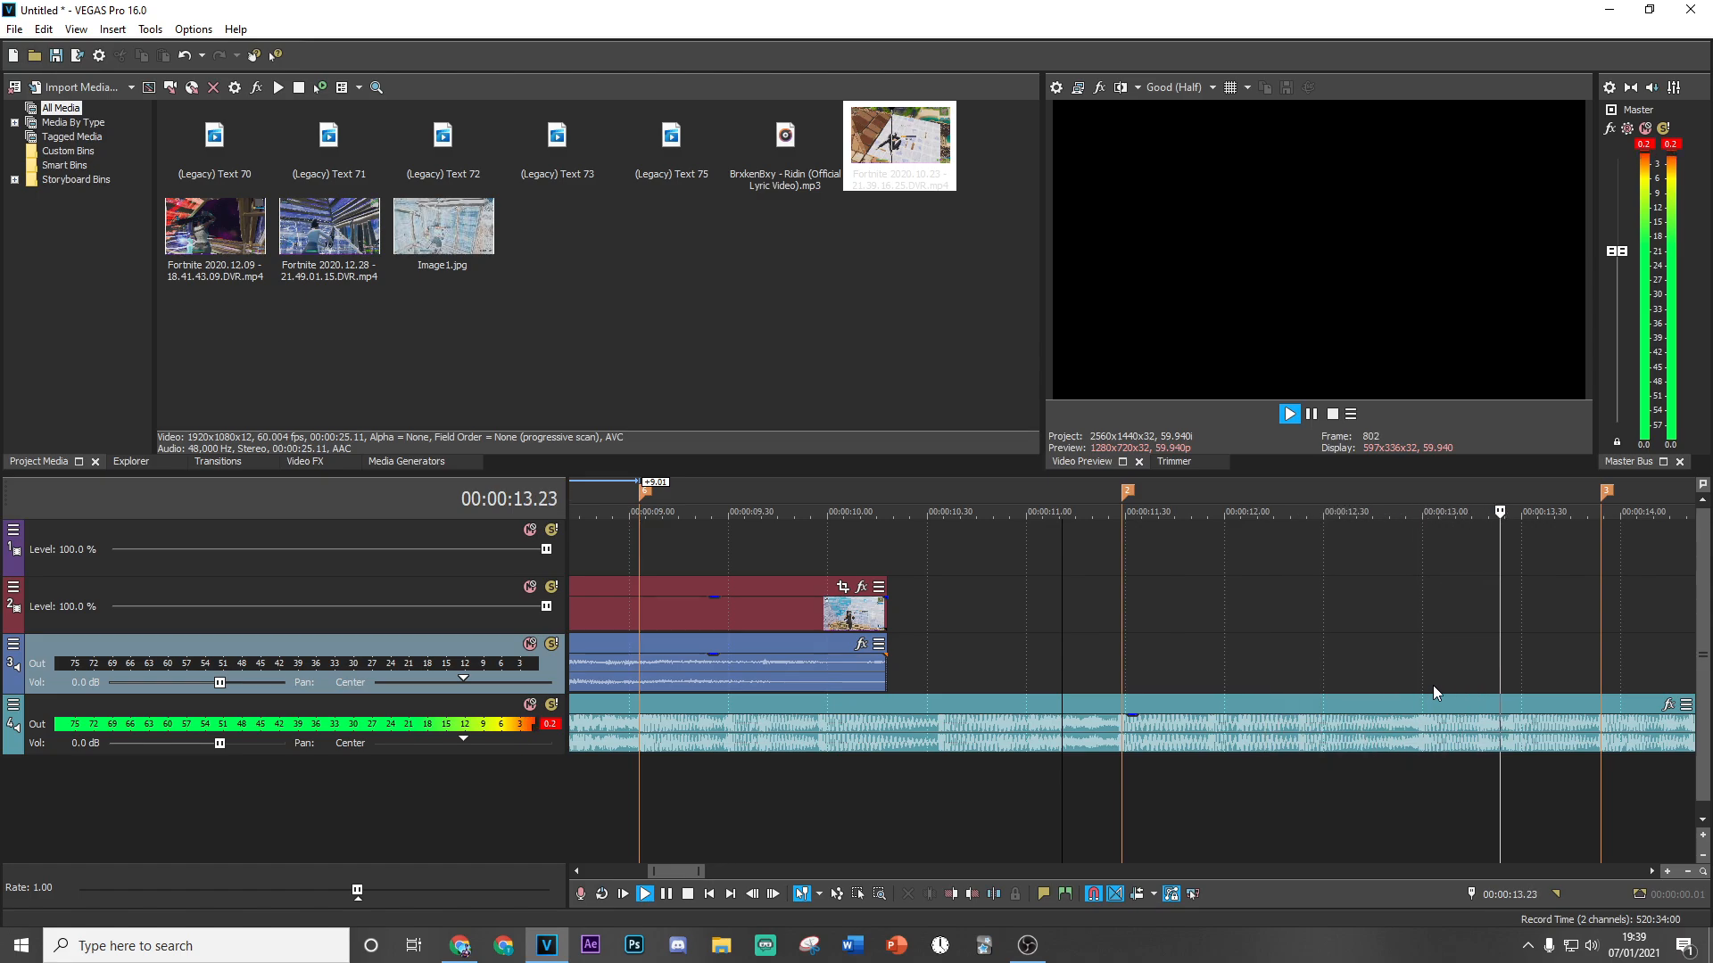
{"action": "left_click", "coordinate": [1585, 662]}
{"action": "scroll", "coordinate": [1004, 647], "scroll_direction": "down", "scroll_amount": 6}
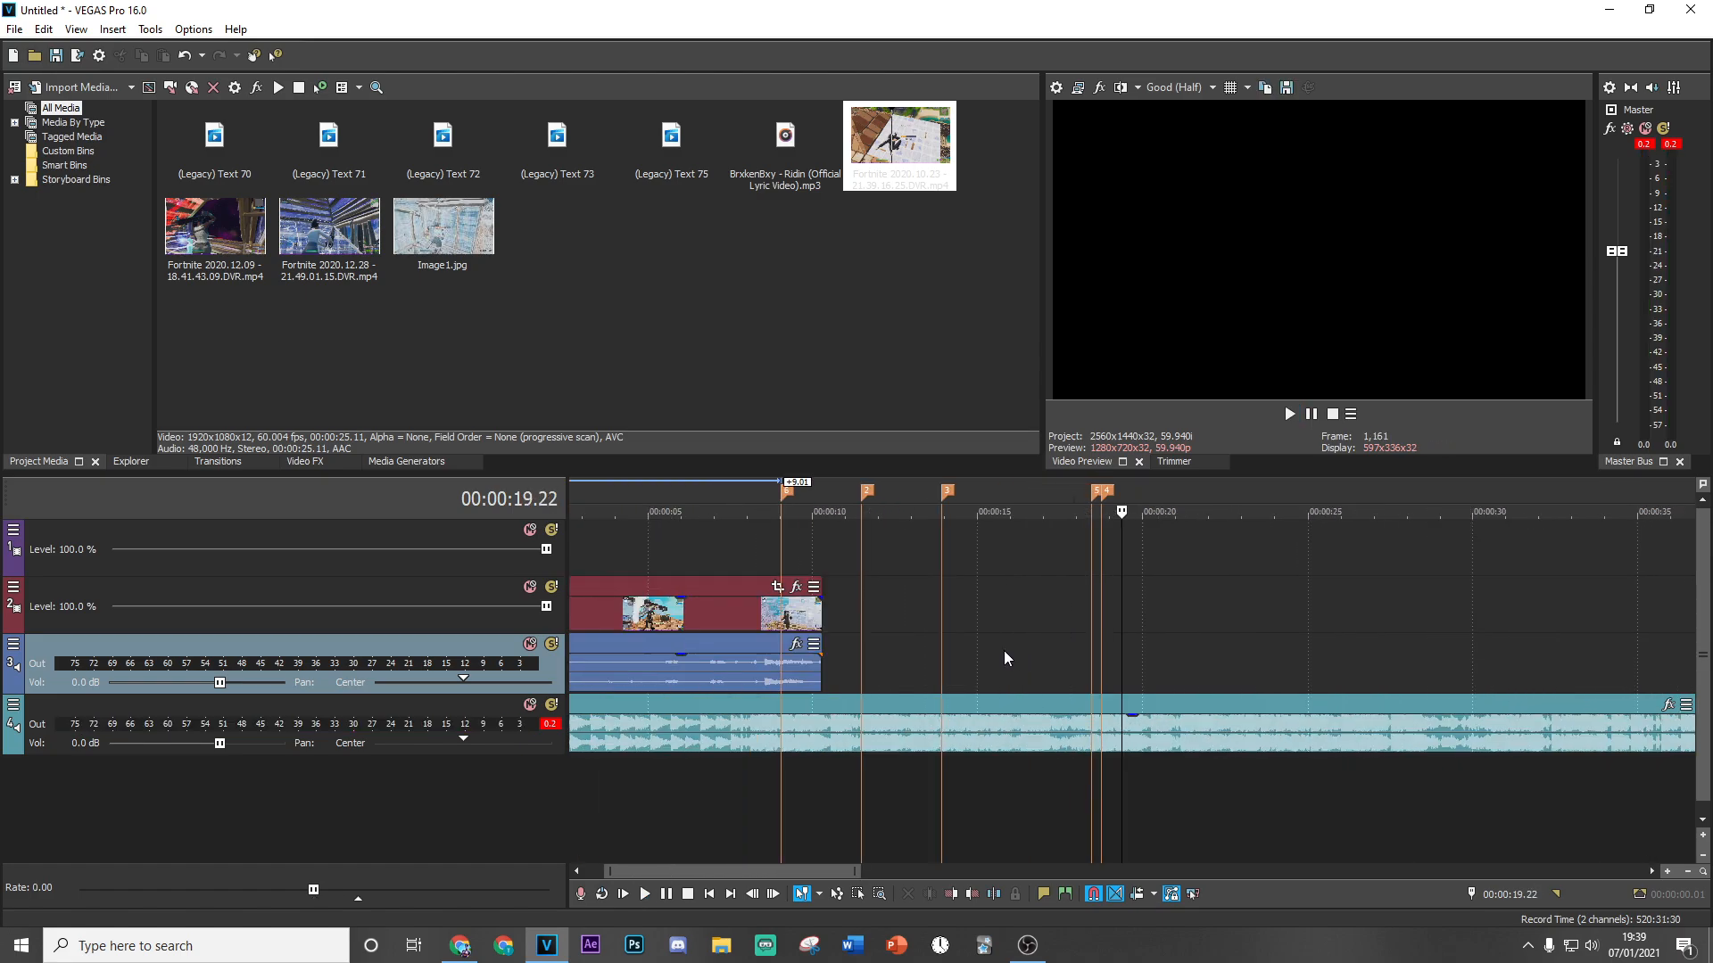
{"action": "left_click", "coordinate": [938, 641]}
{"action": "left_click", "coordinate": [862, 633]}
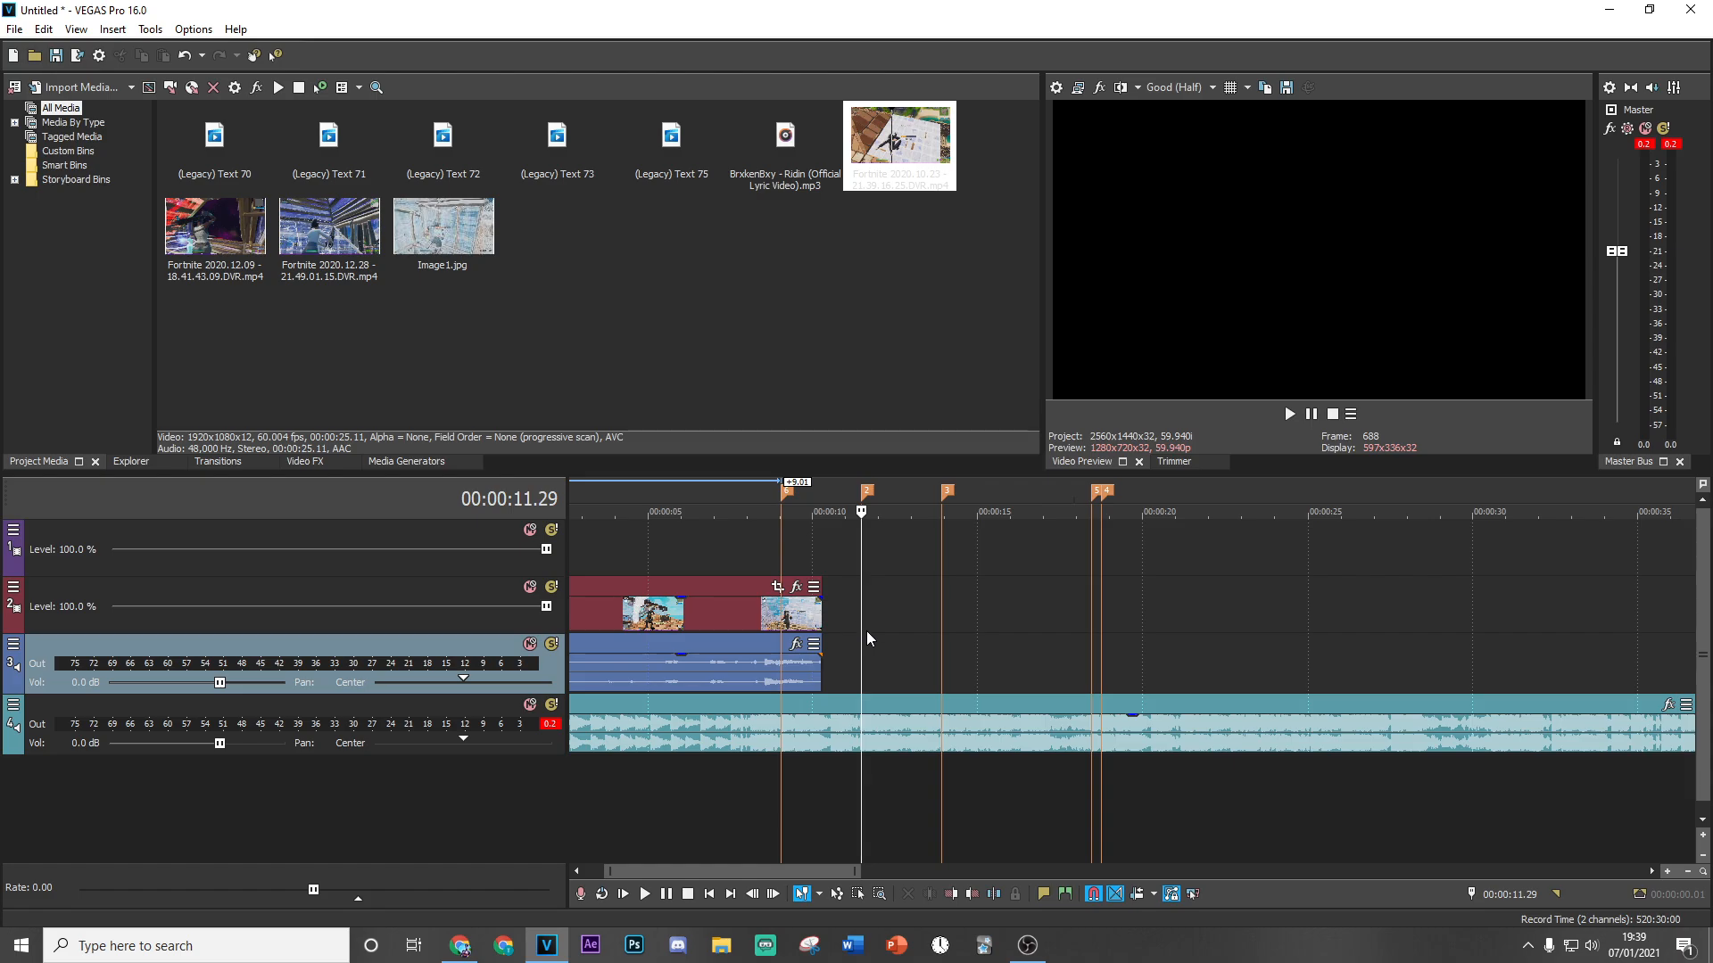
{"action": "left_click", "coordinate": [941, 622]}
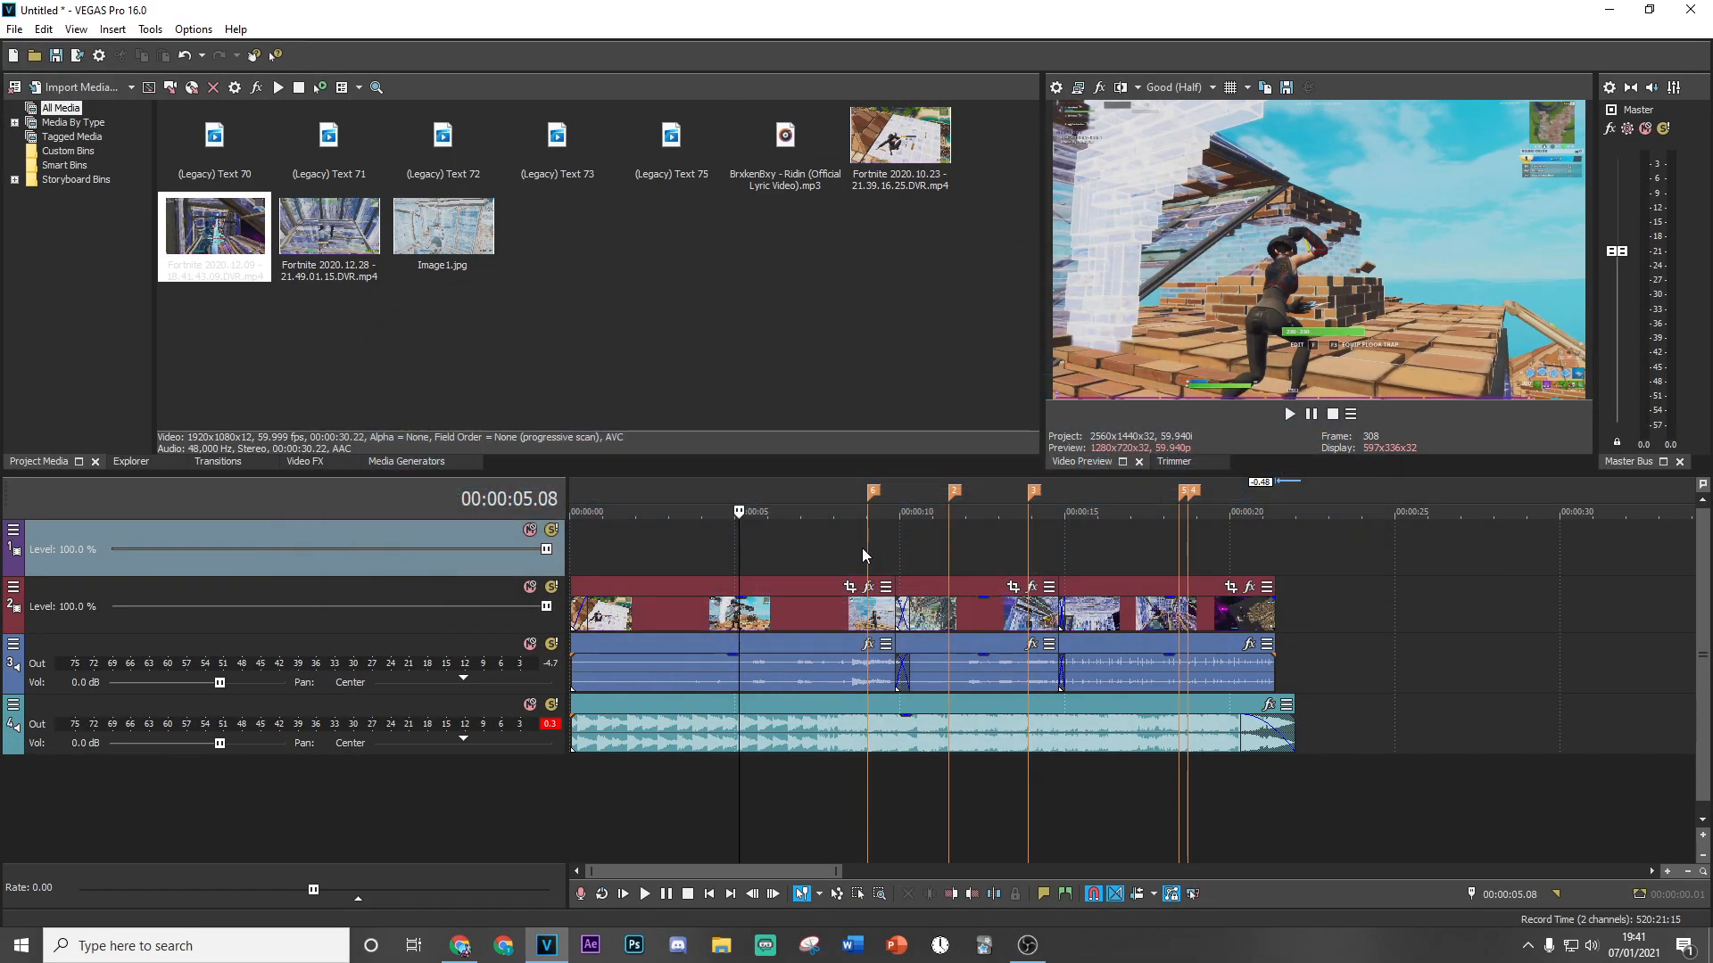
Check the video frame at each beat marker from 00:00:09.03 to 00:00:18.44, and inspect the transition near 00:00:14.49.
{"action": "scroll", "coordinate": [901, 562], "scroll_direction": "down", "scroll_amount": 2}
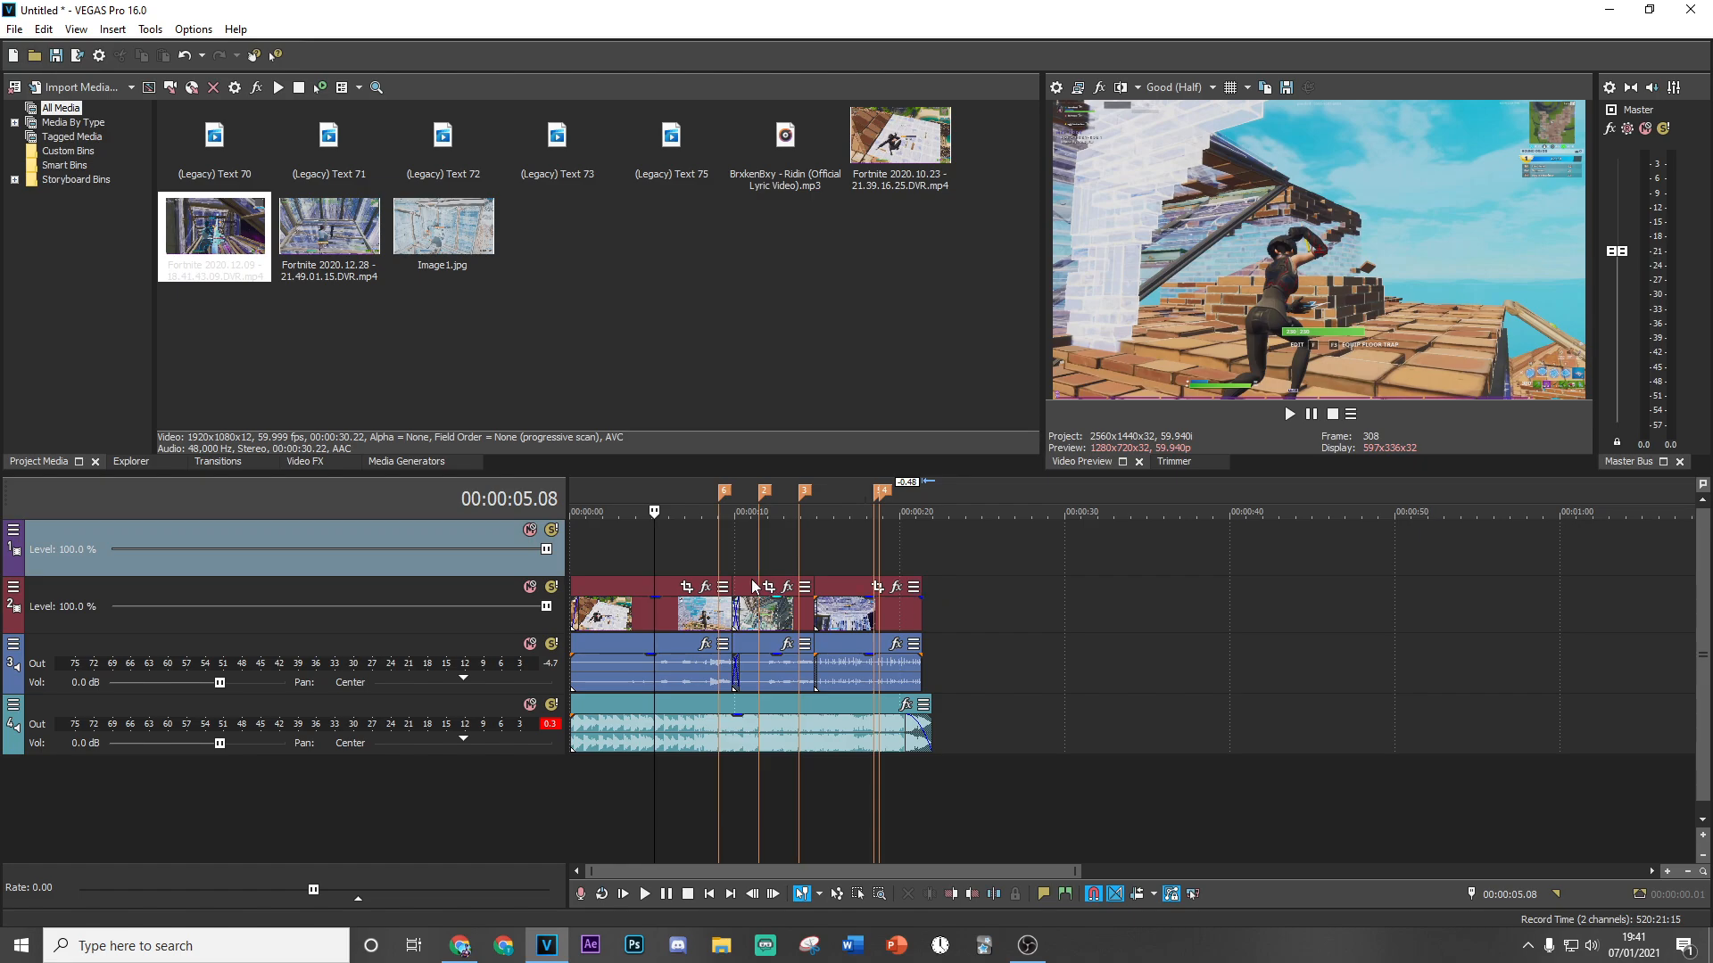
{"action": "left_click", "coordinate": [719, 567]}
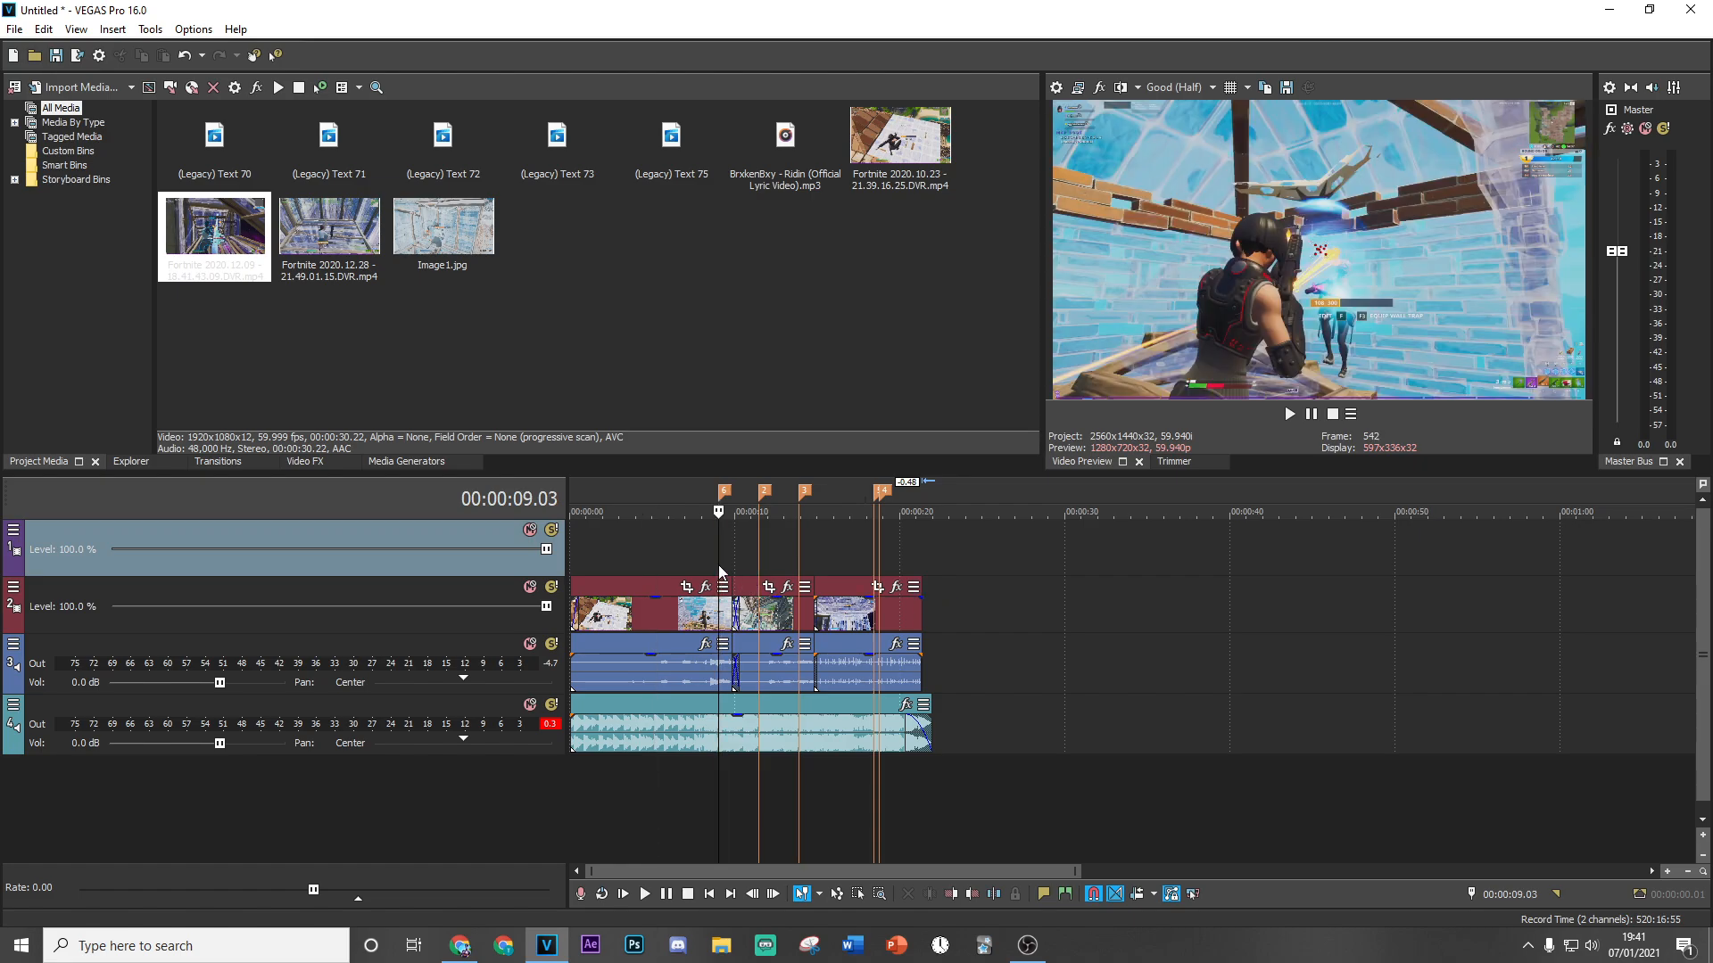
{"action": "scroll", "coordinate": [1003, 624], "scroll_direction": "up", "scroll_amount": 2}
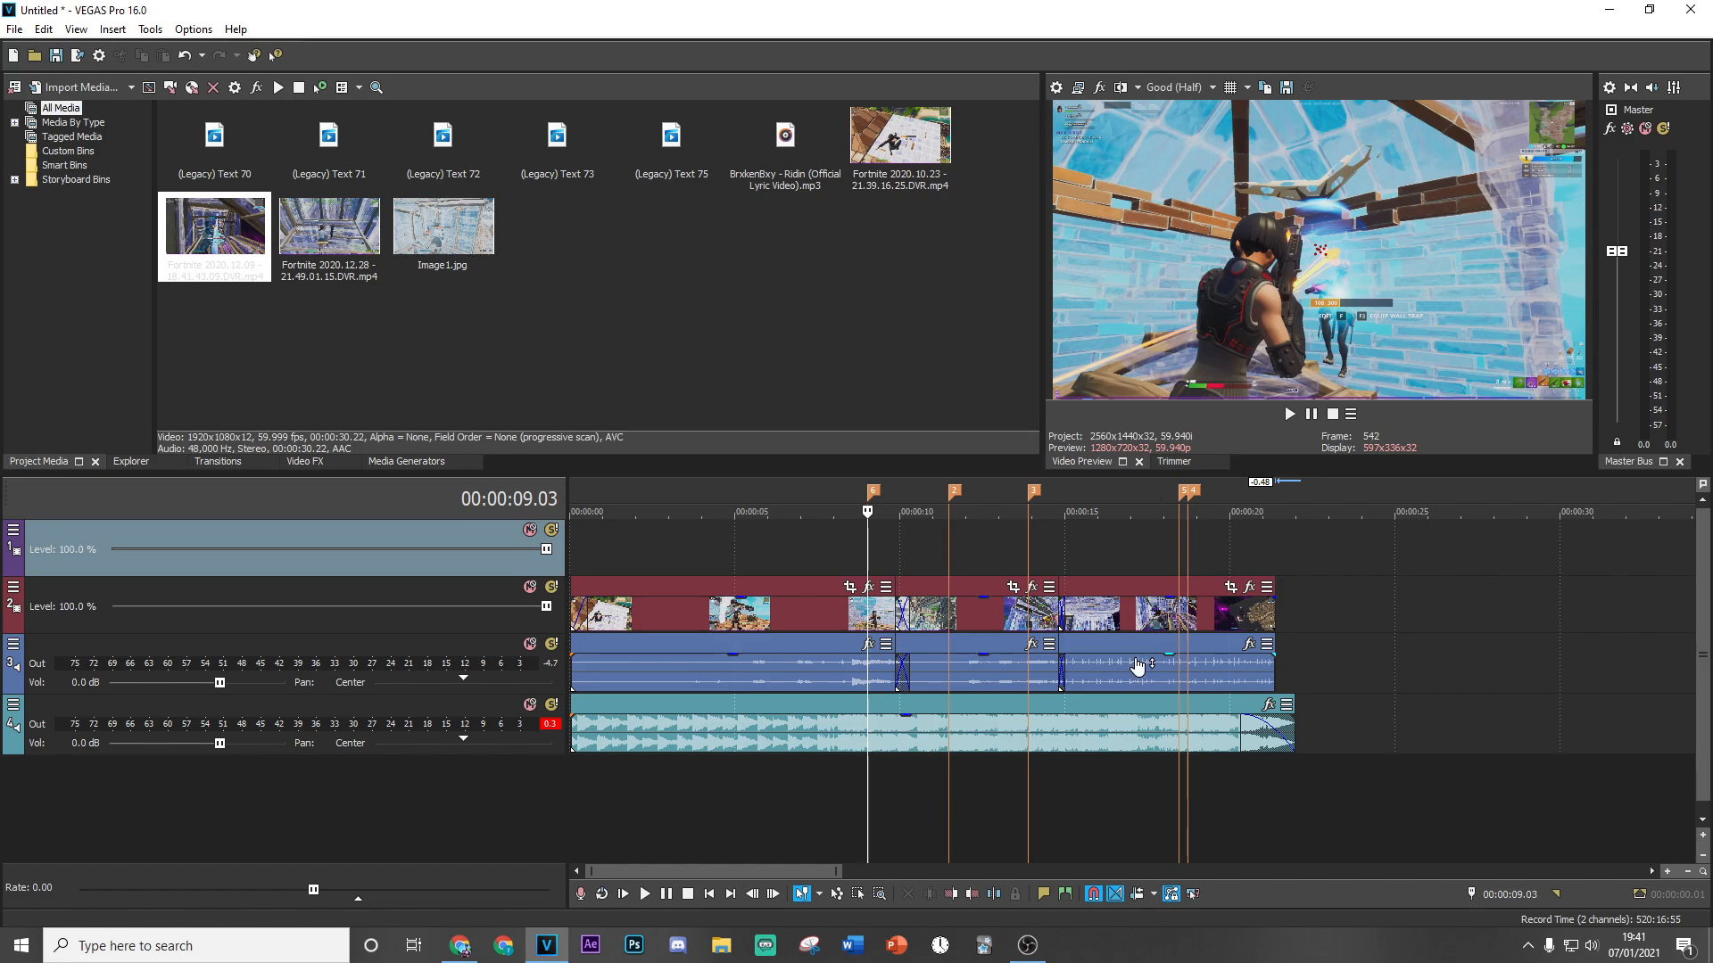
{"action": "left_click", "coordinate": [947, 568]}
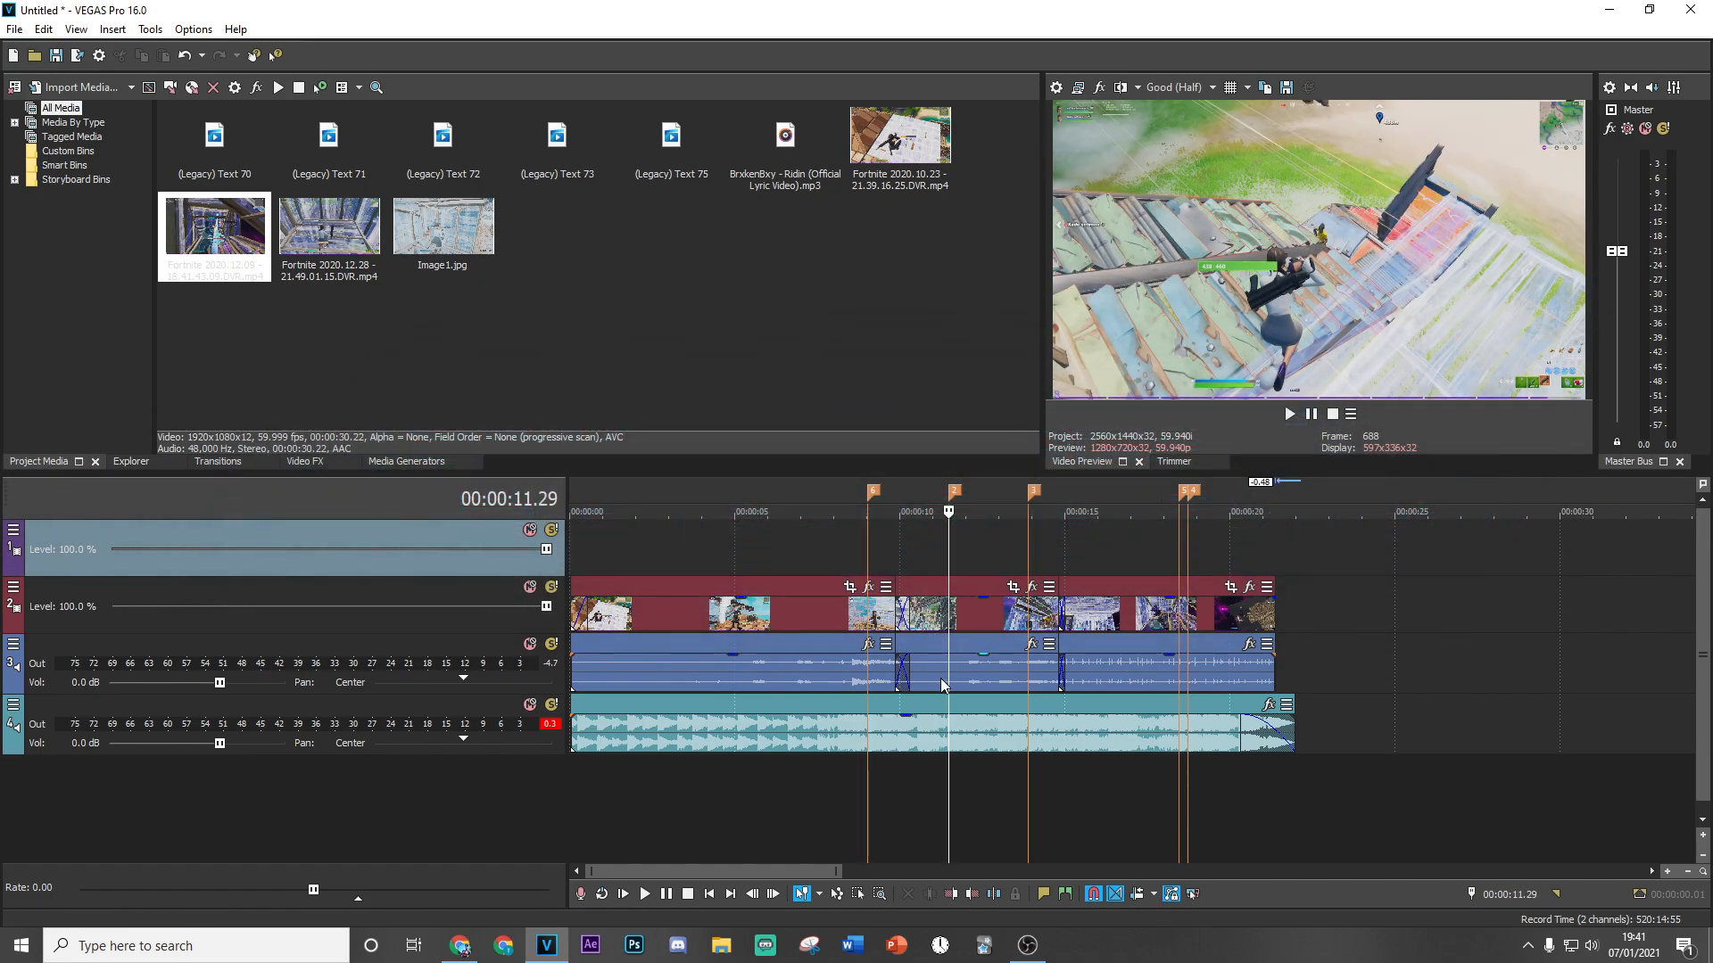
{"action": "left_click", "coordinate": [1028, 575]}
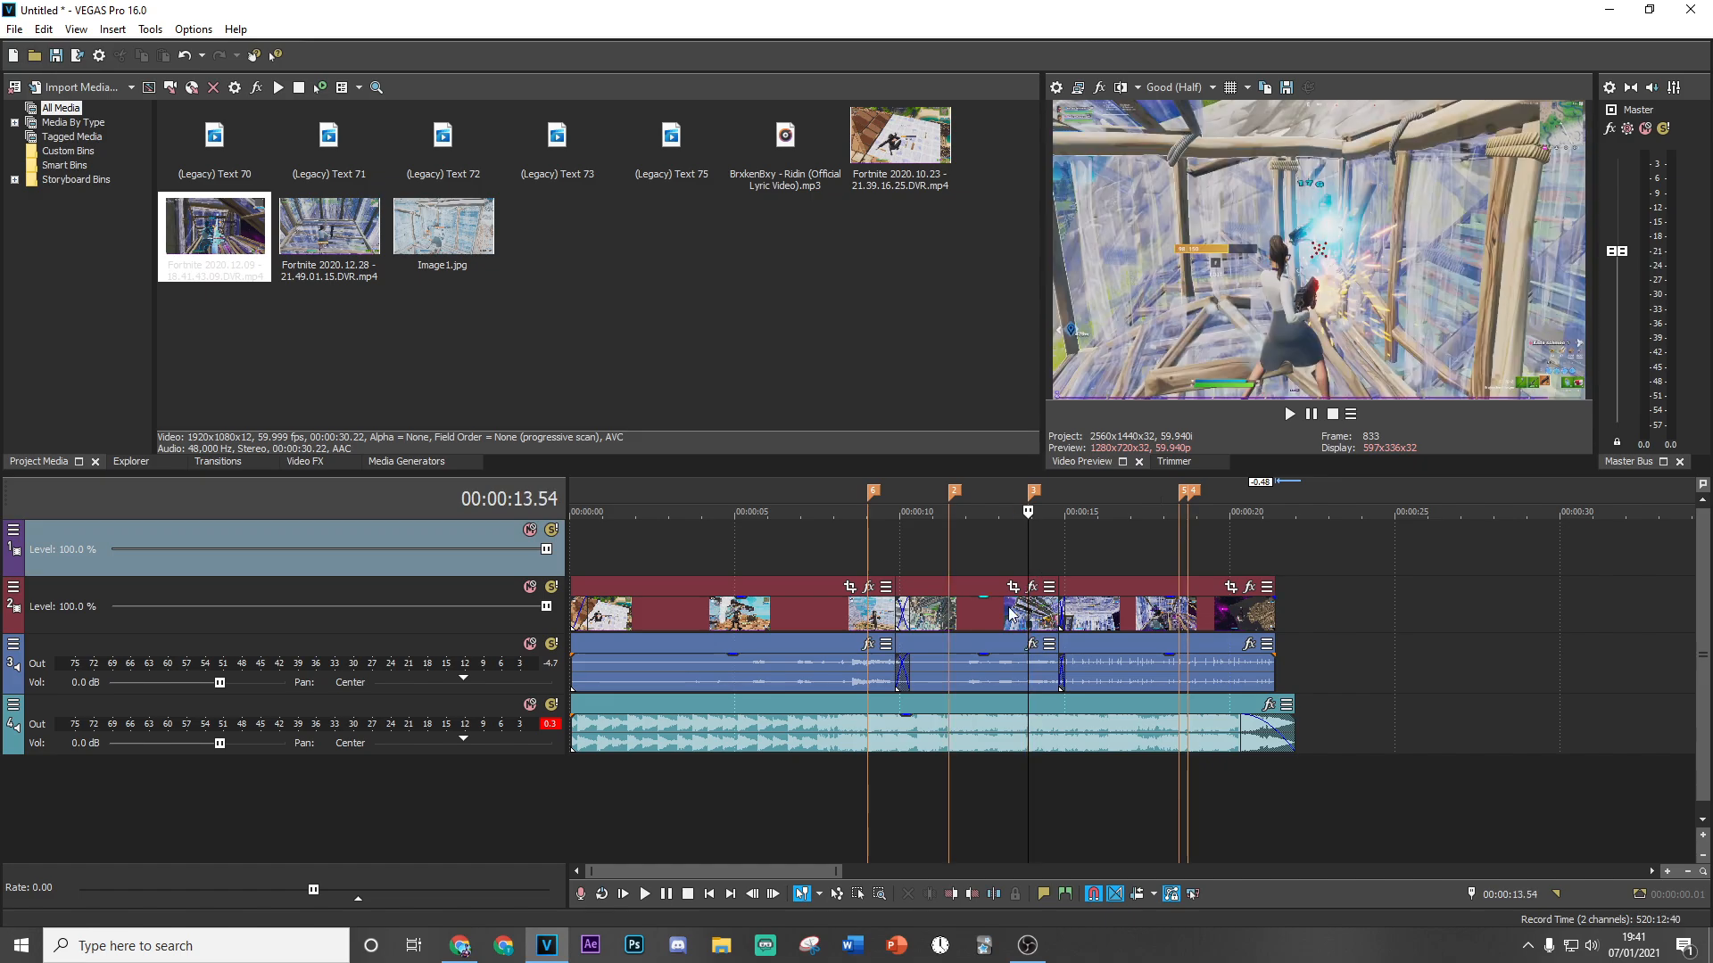
{"action": "left_click", "coordinate": [1185, 567]}
{"action": "scroll", "coordinate": [1187, 580], "scroll_direction": "up", "scroll_amount": 5}
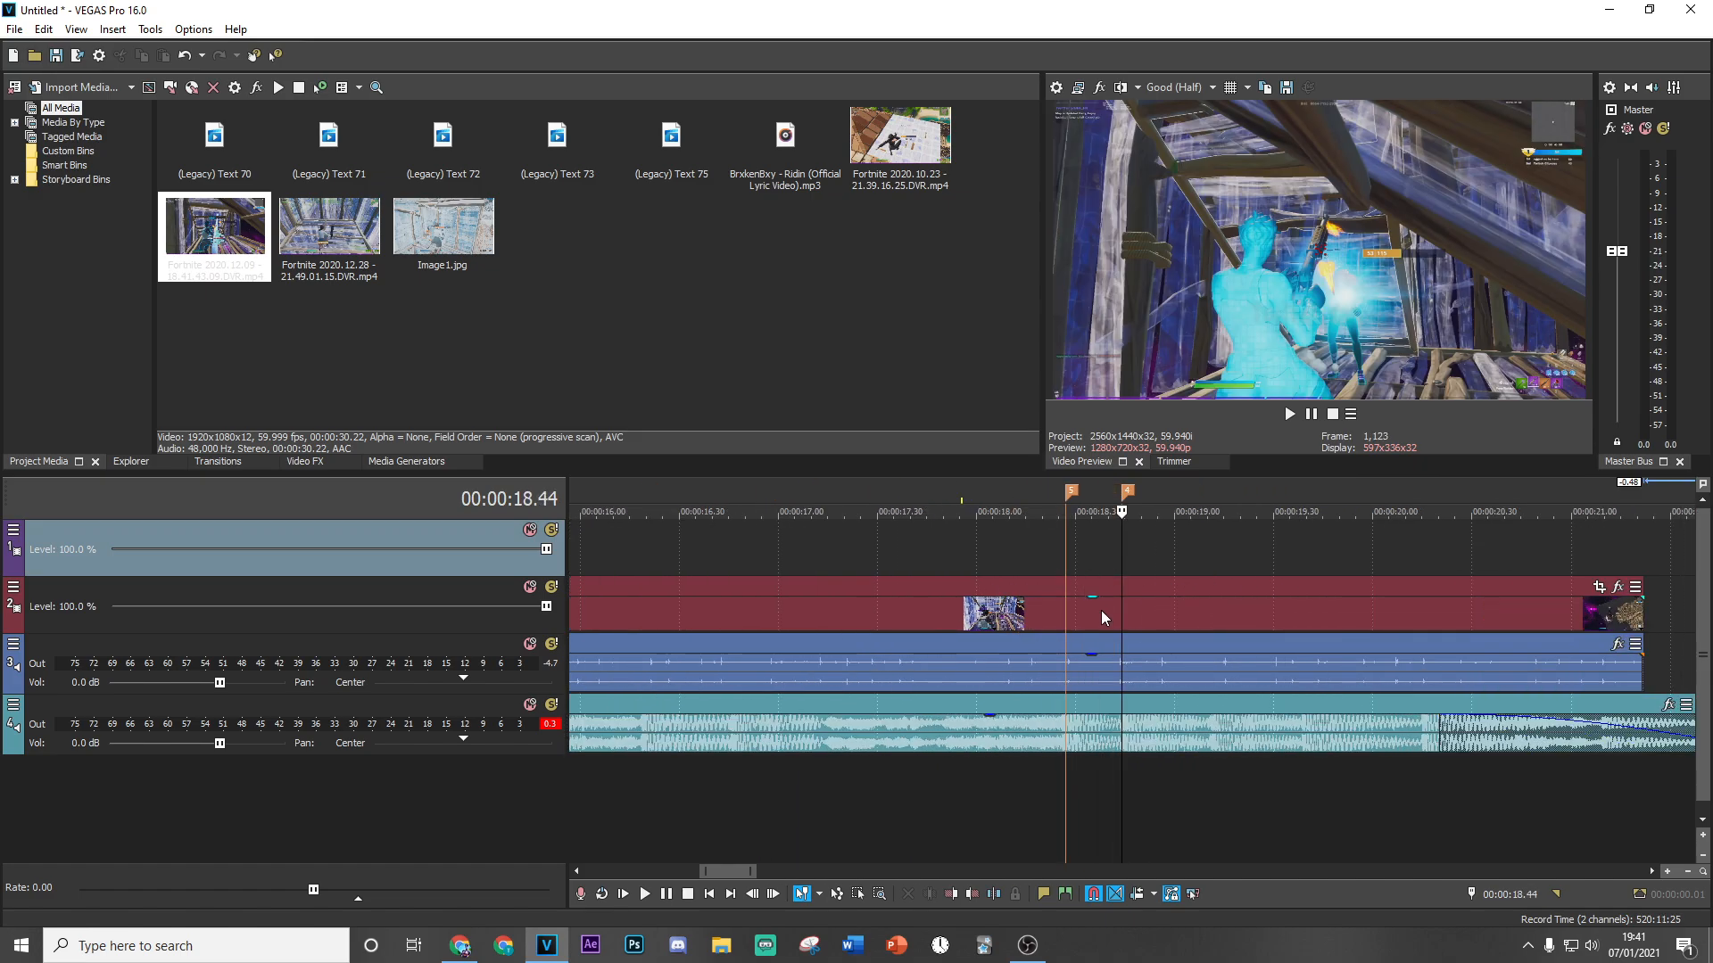
{"action": "left_click", "coordinate": [1069, 565]}
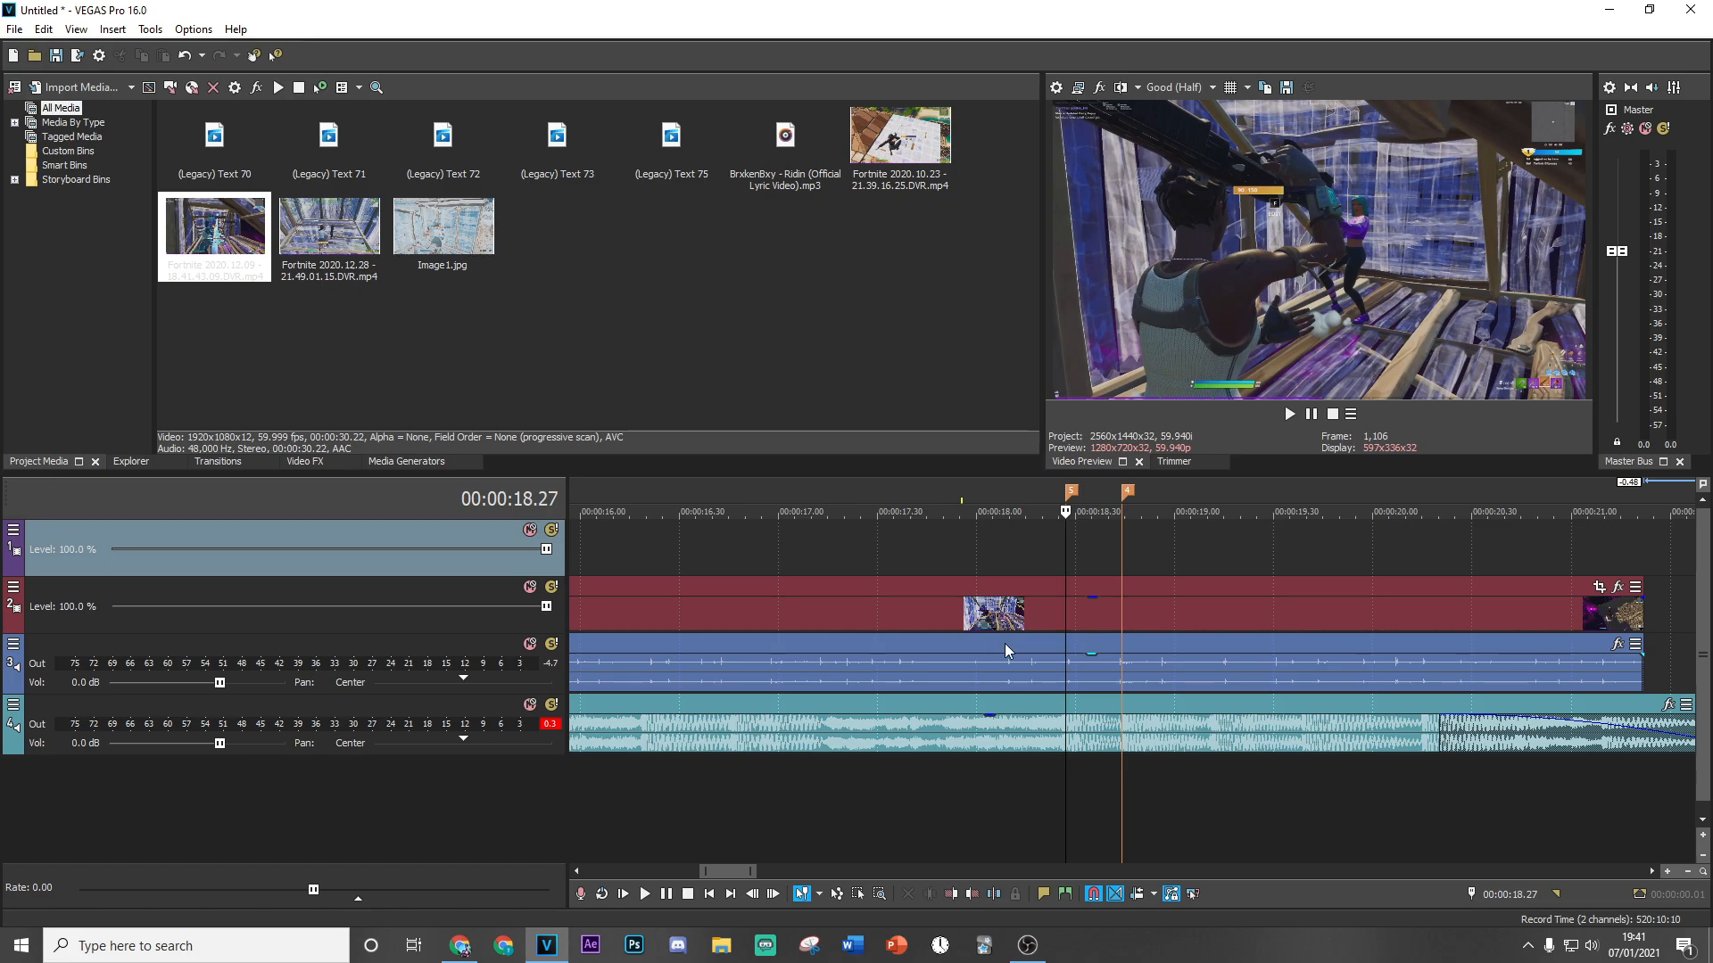
{"action": "scroll", "coordinate": [1025, 637], "scroll_direction": "down", "scroll_amount": 5}
{"action": "left_click", "coordinate": [880, 560]}
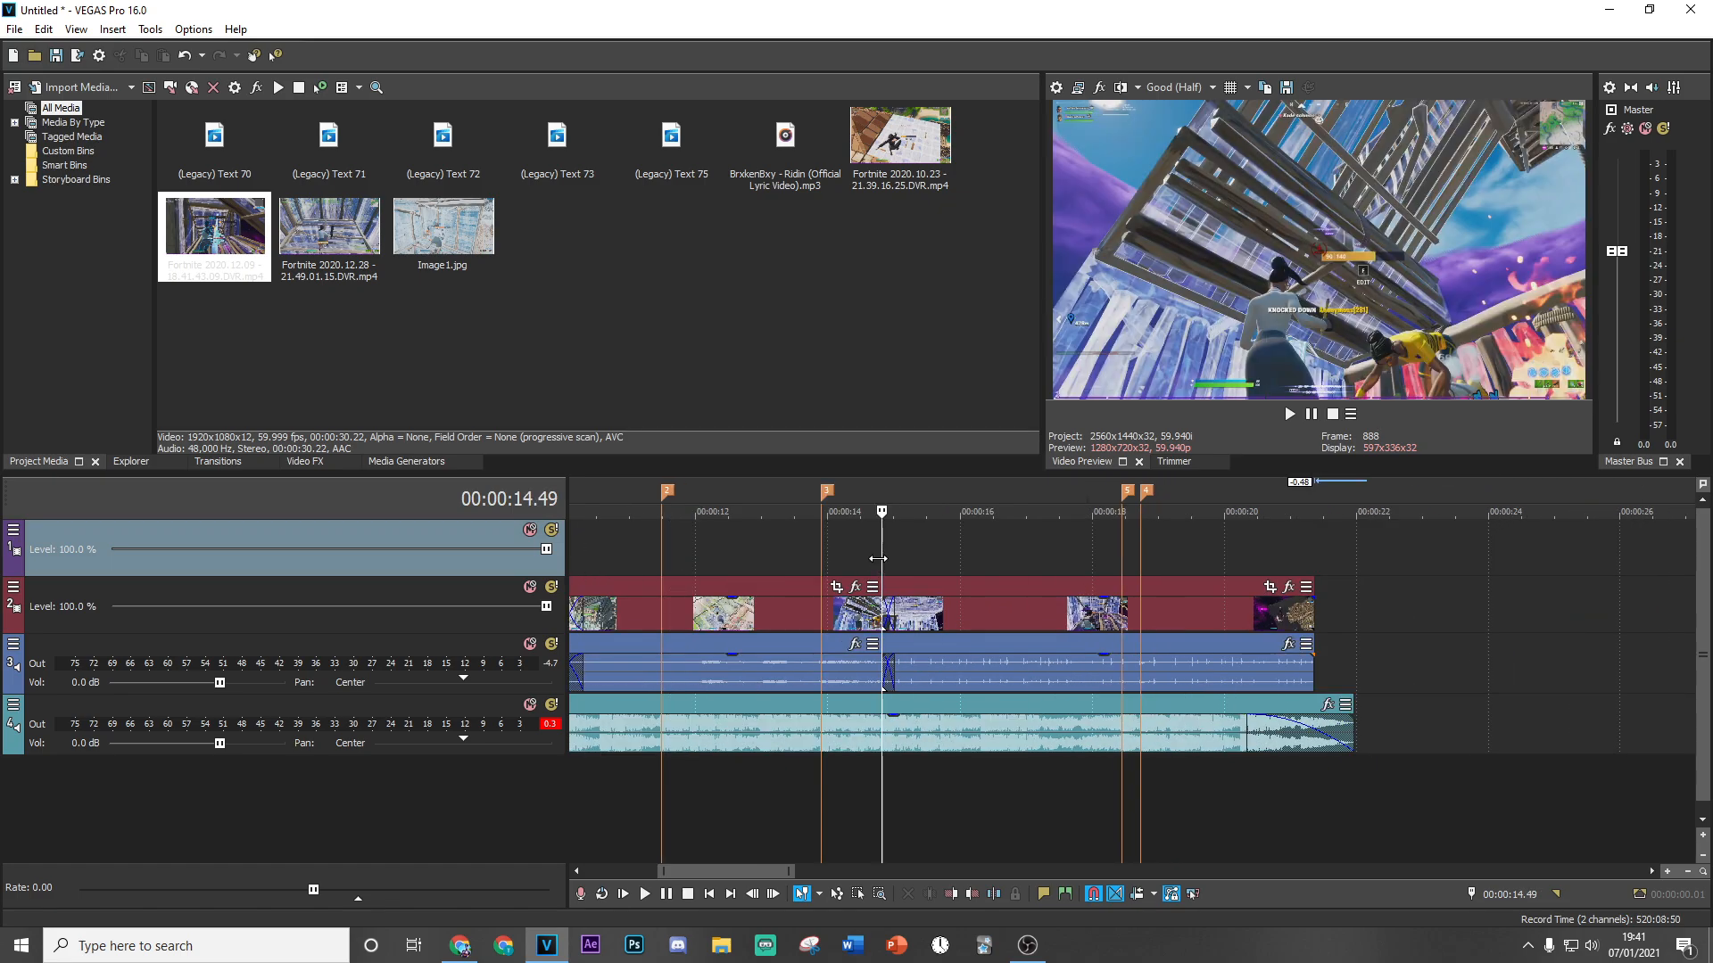
{"action": "scroll", "coordinate": [875, 571], "scroll_direction": "down", "scroll_amount": 3}
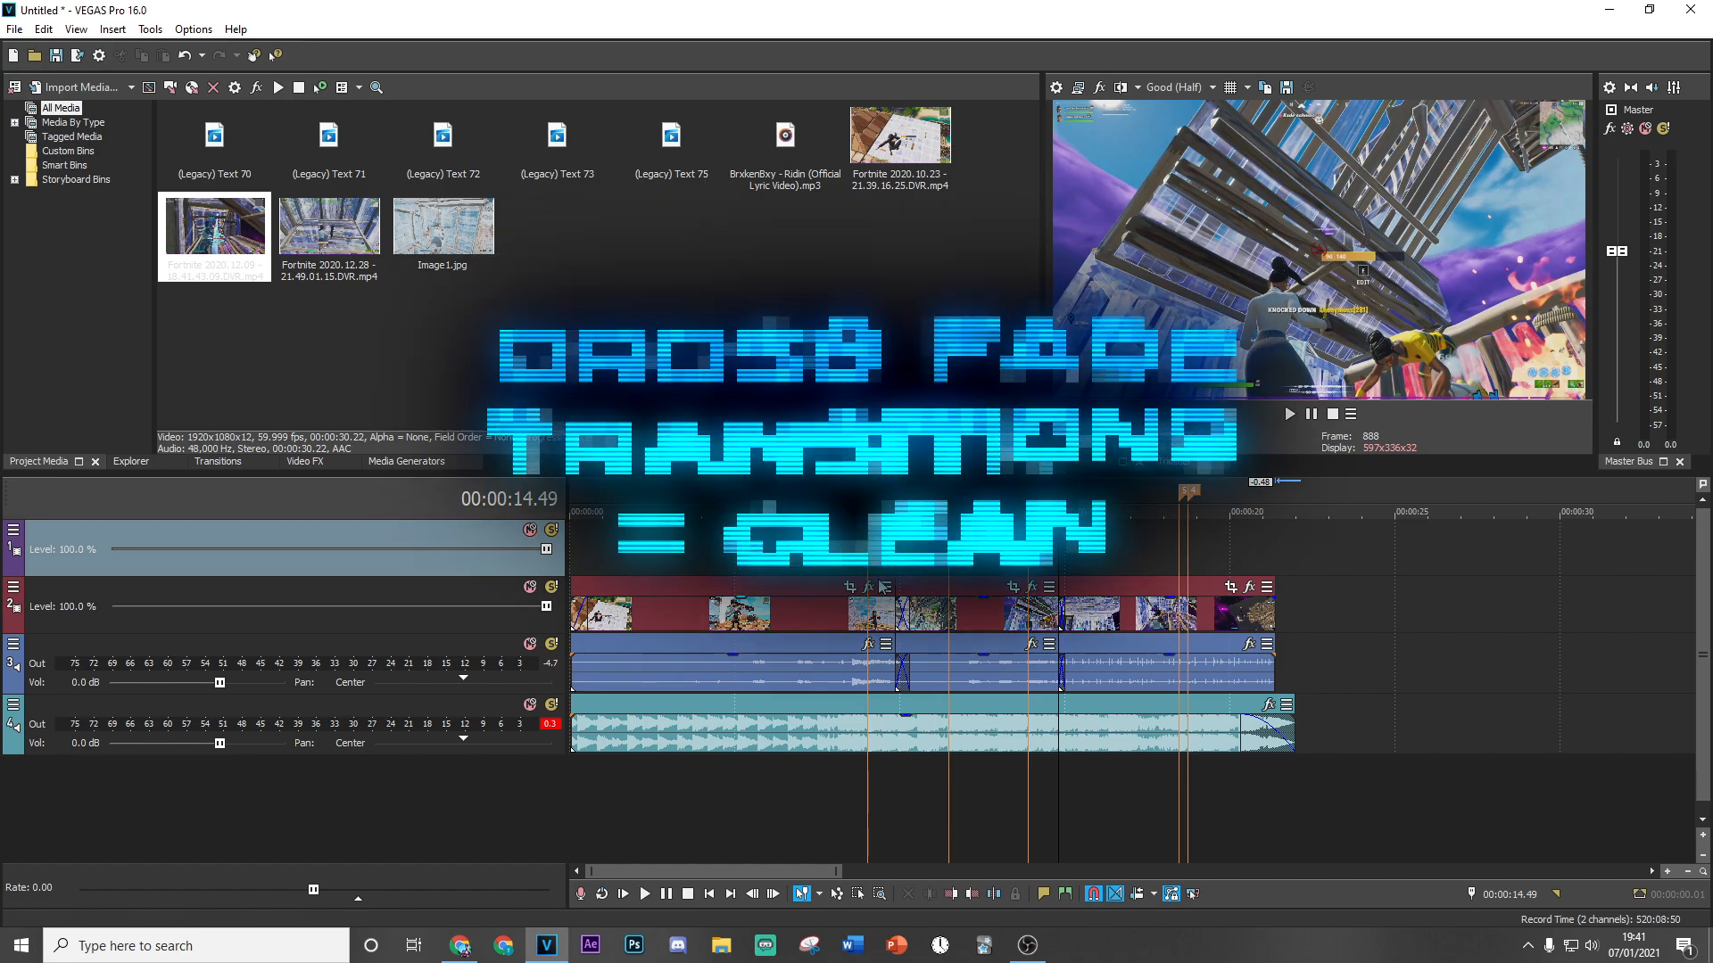
Shorten the crossfade between the first and second video clips to 18 frames and preview the transition.
{"action": "left_click", "coordinate": [900, 582]}
{"action": "scroll", "coordinate": [947, 604], "scroll_direction": "up", "scroll_amount": 2}
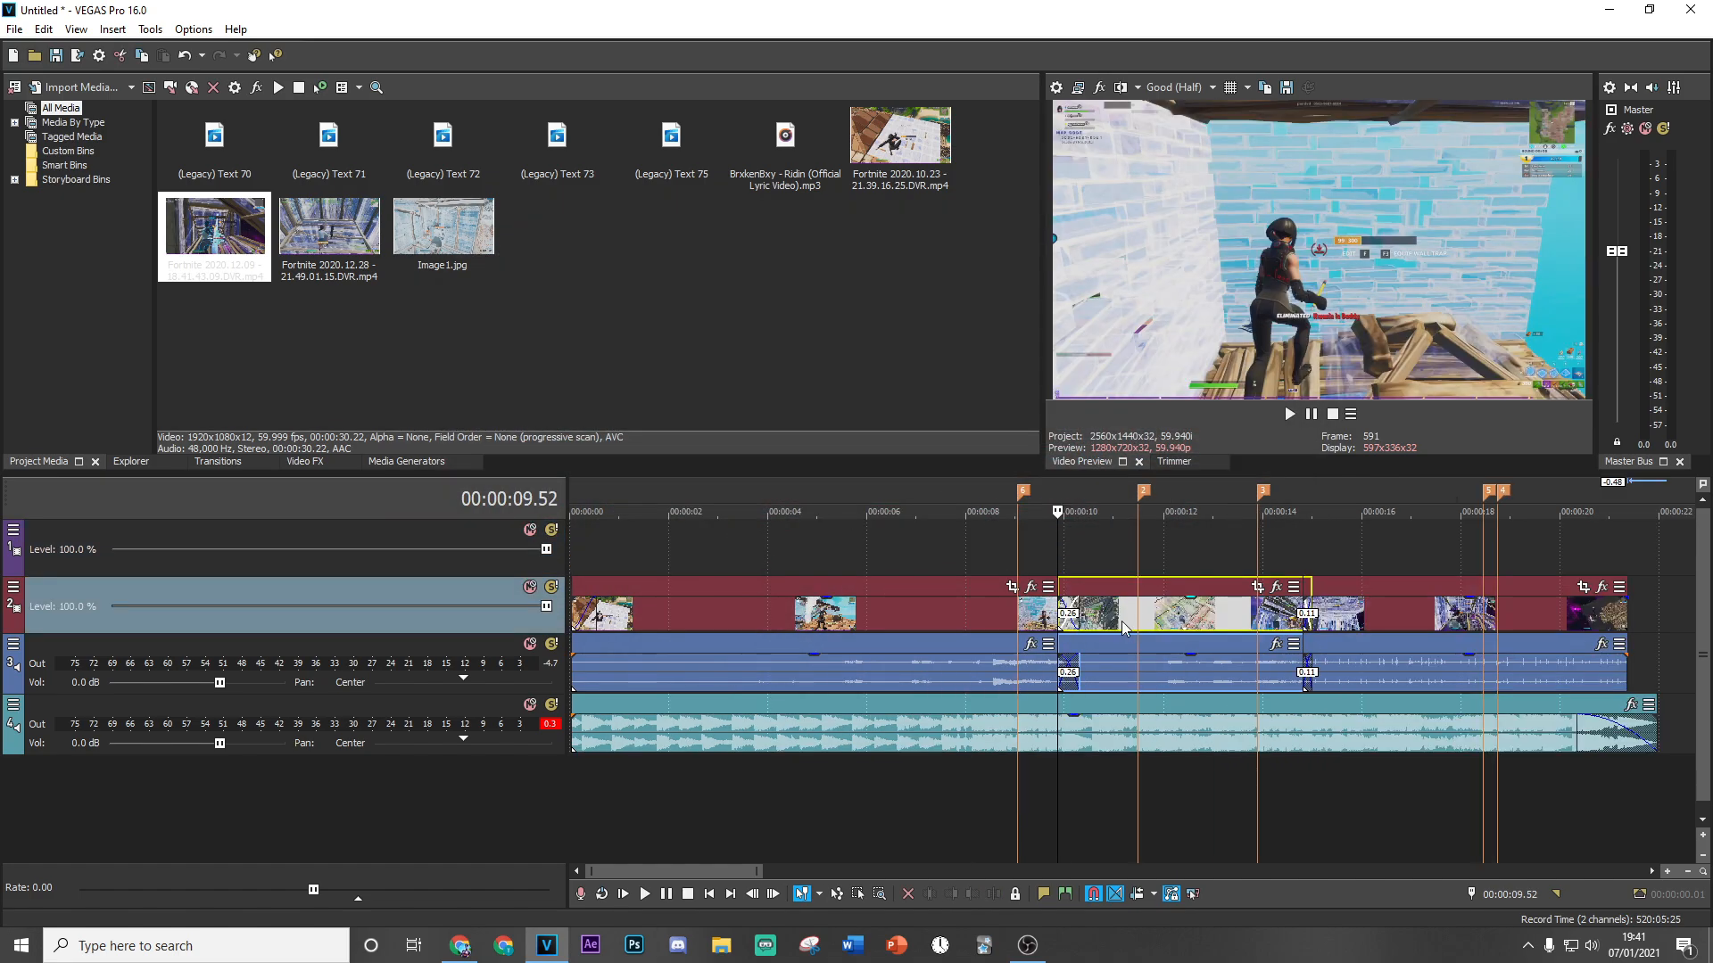
{"action": "scroll", "coordinate": [1064, 580], "scroll_direction": "up", "scroll_amount": 1}
{"action": "mouse_move", "coordinate": [1119, 617]}
{"action": "left_mouse_down"}
{"action": "mouse_move", "coordinate": [1171, 627]}
{"action": "mouse_move", "coordinate": [1140, 626]}
{"action": "left_mouse_up"}
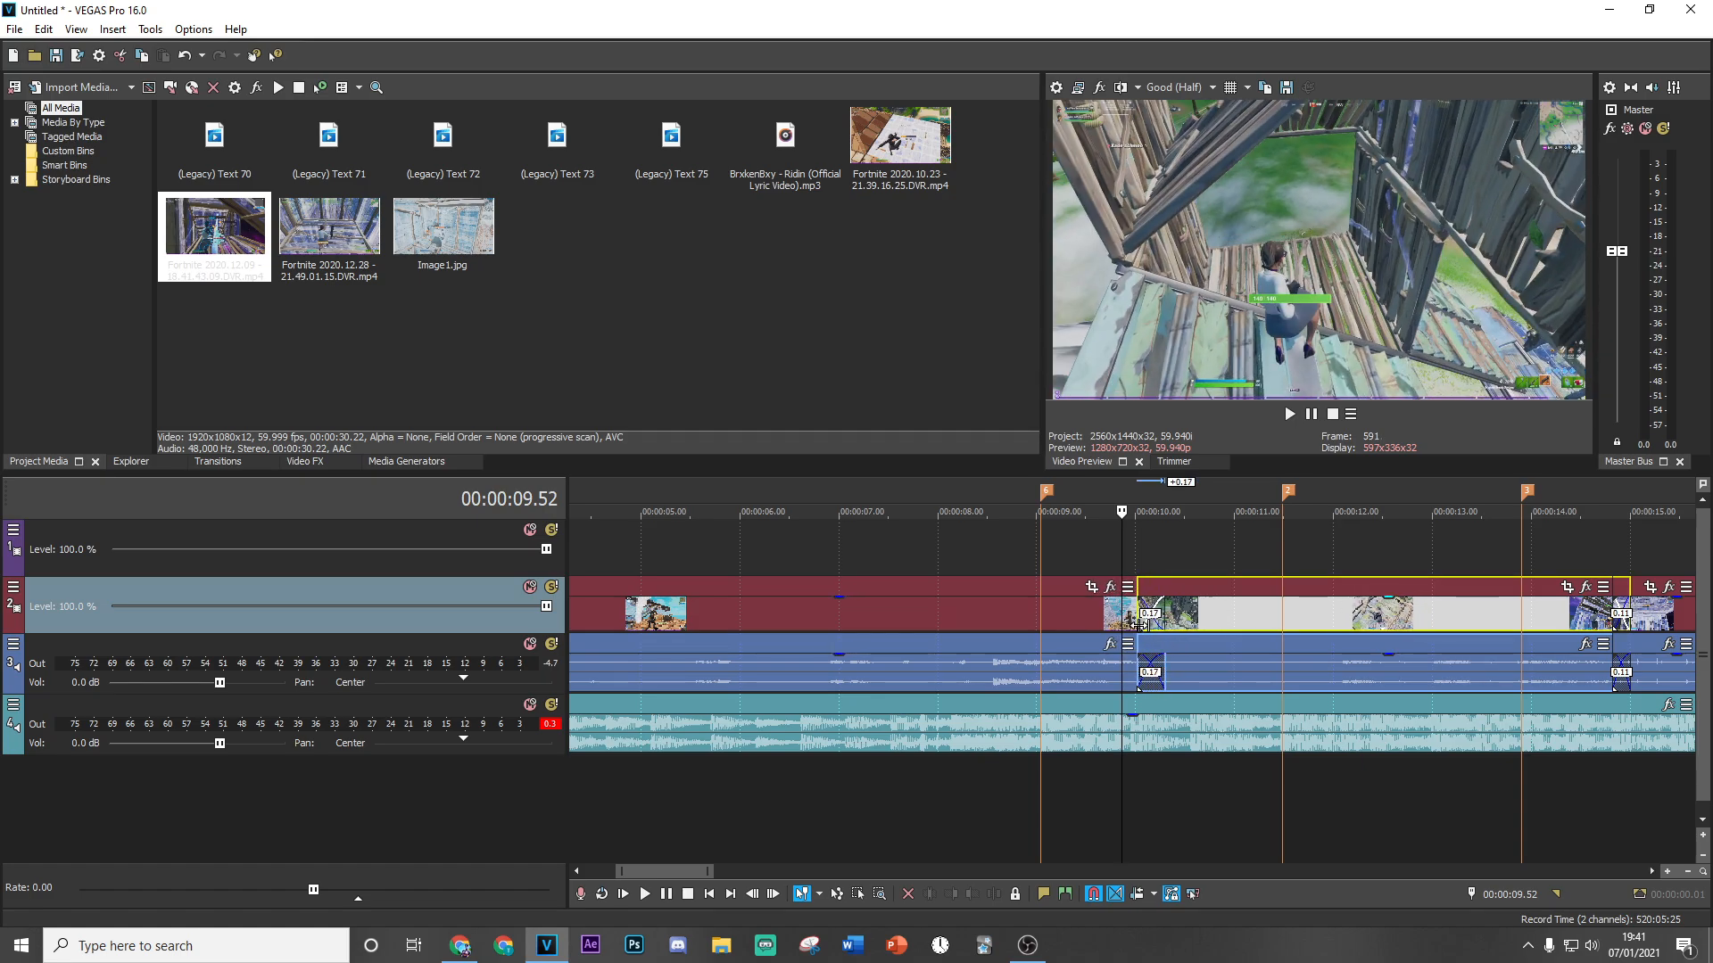
{"action": "left_click", "coordinate": [1151, 629]}
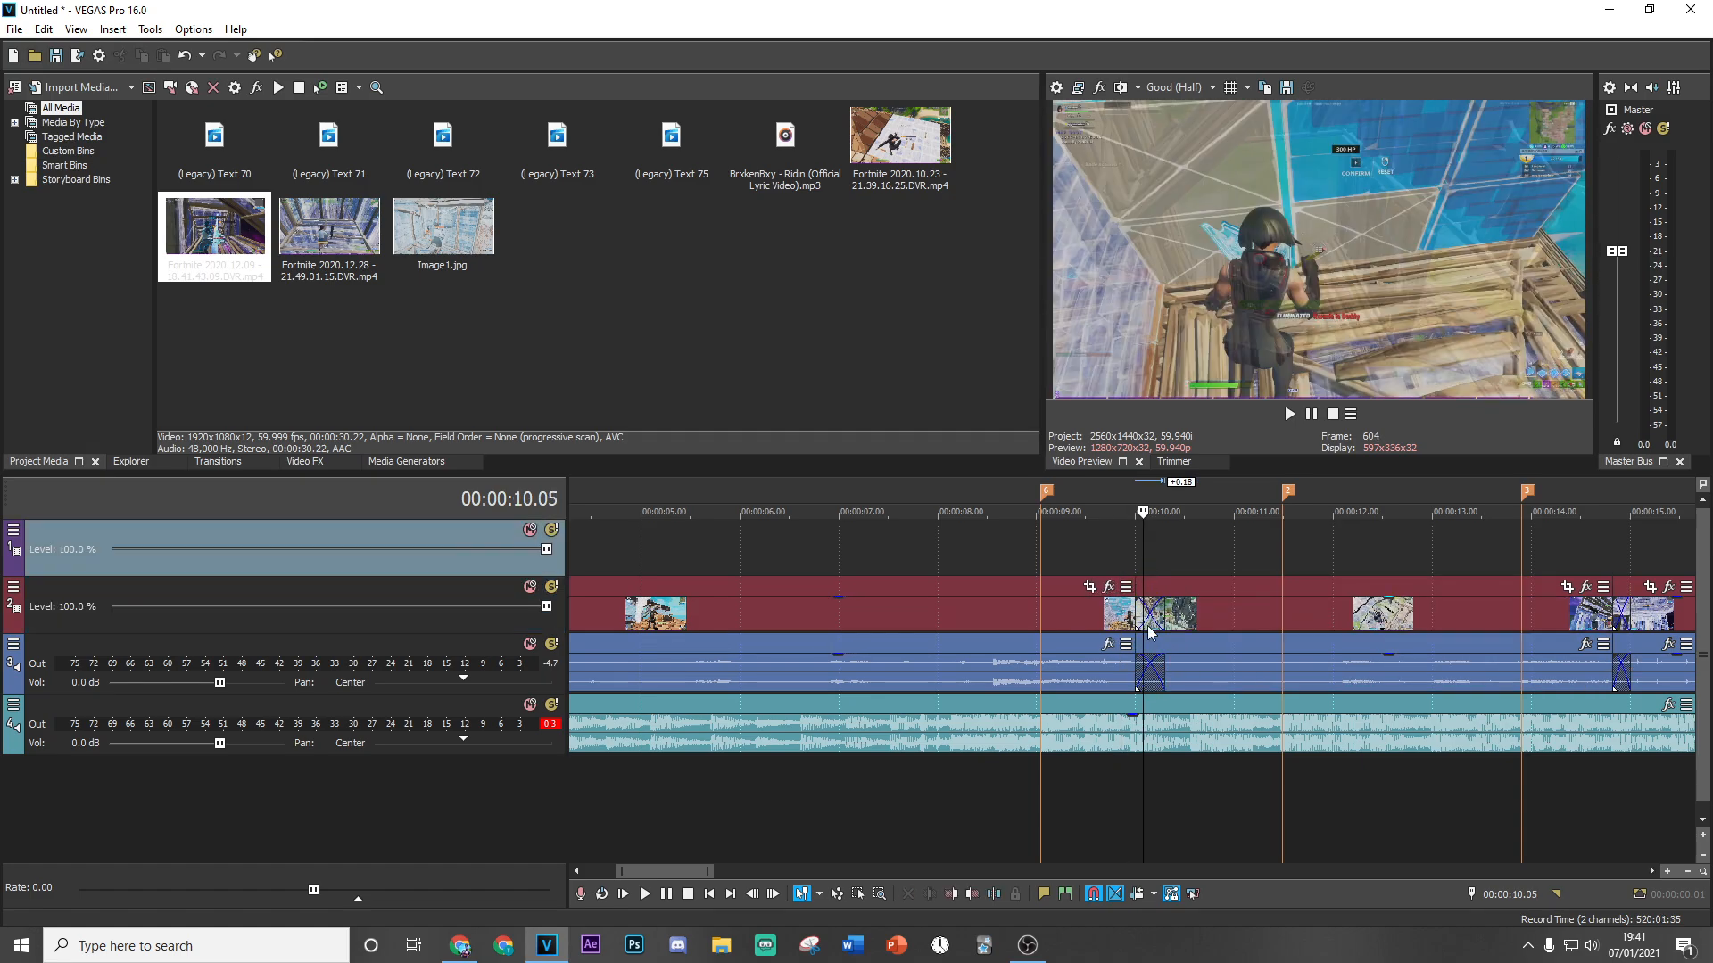
{"action": "scroll", "coordinate": [1156, 627], "scroll_direction": "down", "scroll_amount": 1}
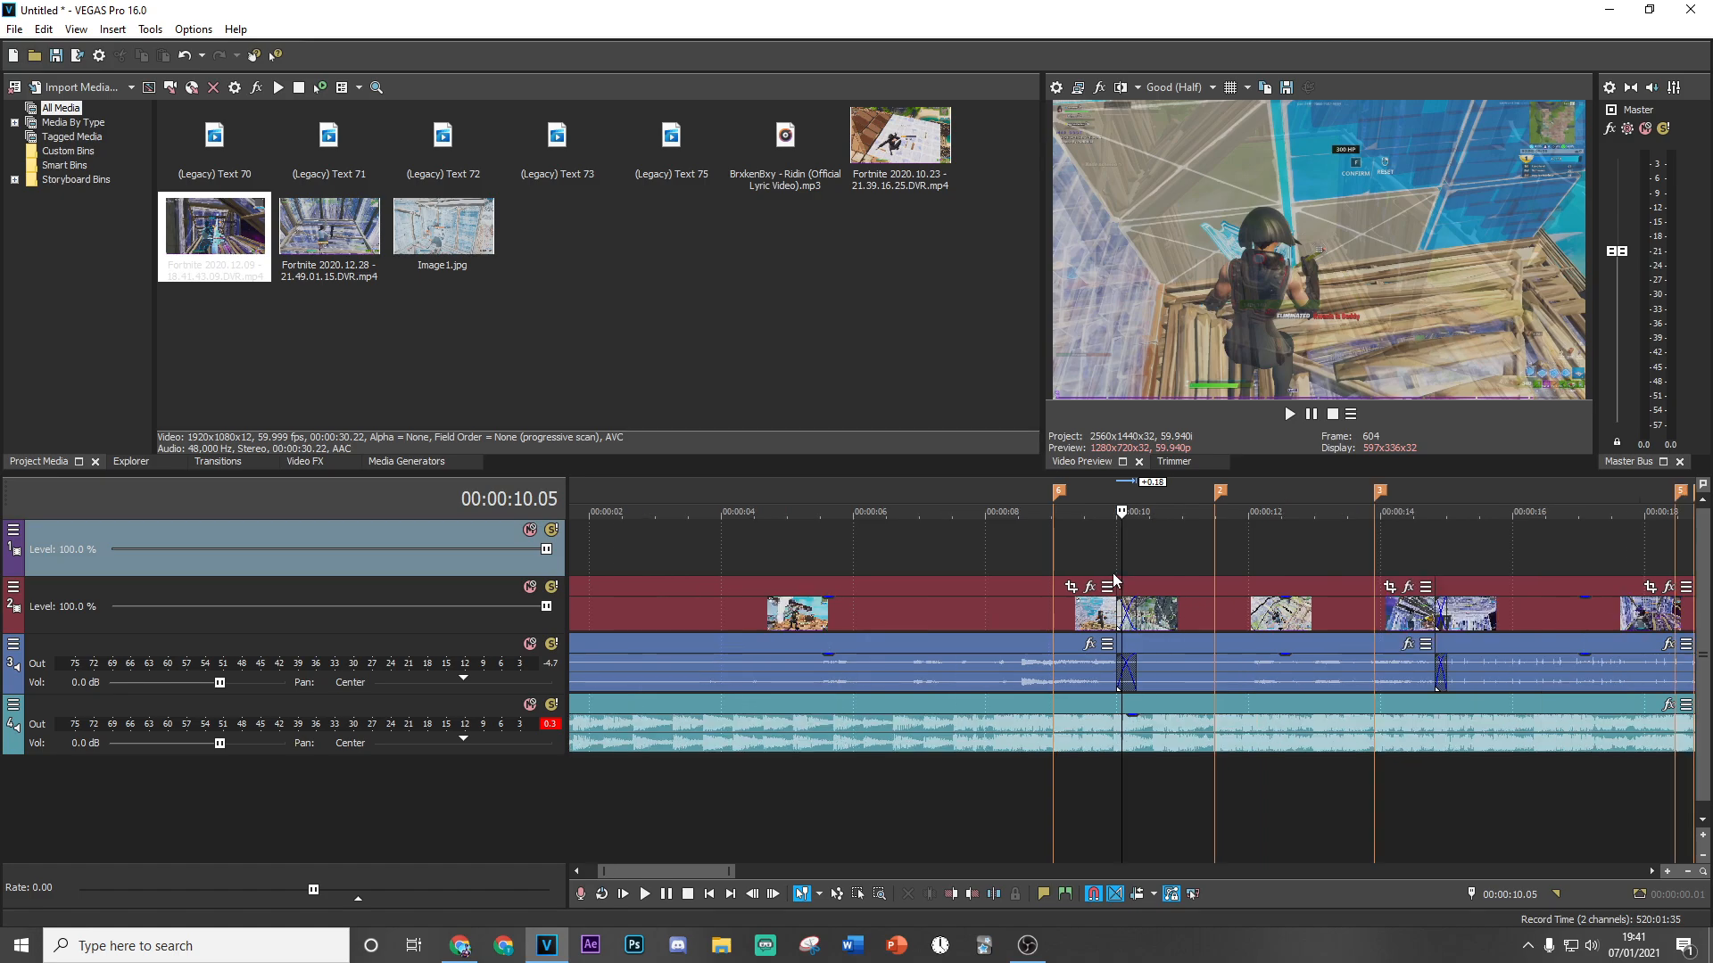
{"action": "left_click", "coordinate": [1112, 581]}
{"action": "key", "text": "space"}
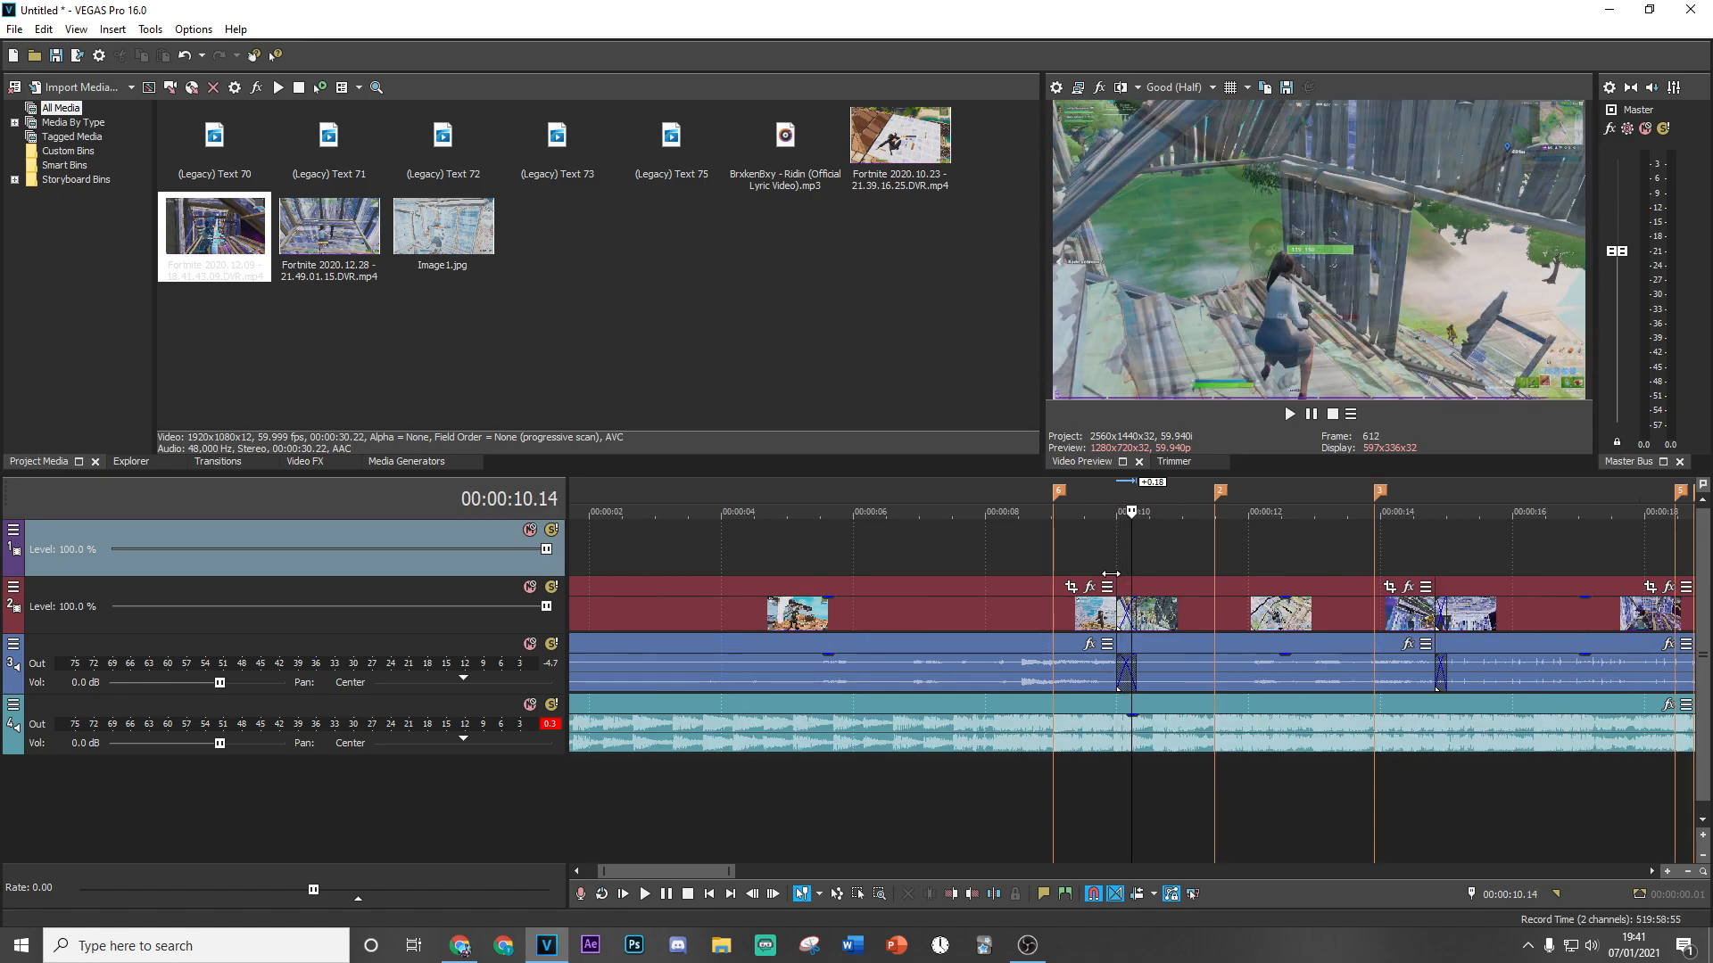
{"action": "left_click", "coordinate": [1091, 549]}
{"action": "scroll", "coordinate": [1039, 564], "scroll_direction": "down", "scroll_amount": 1}
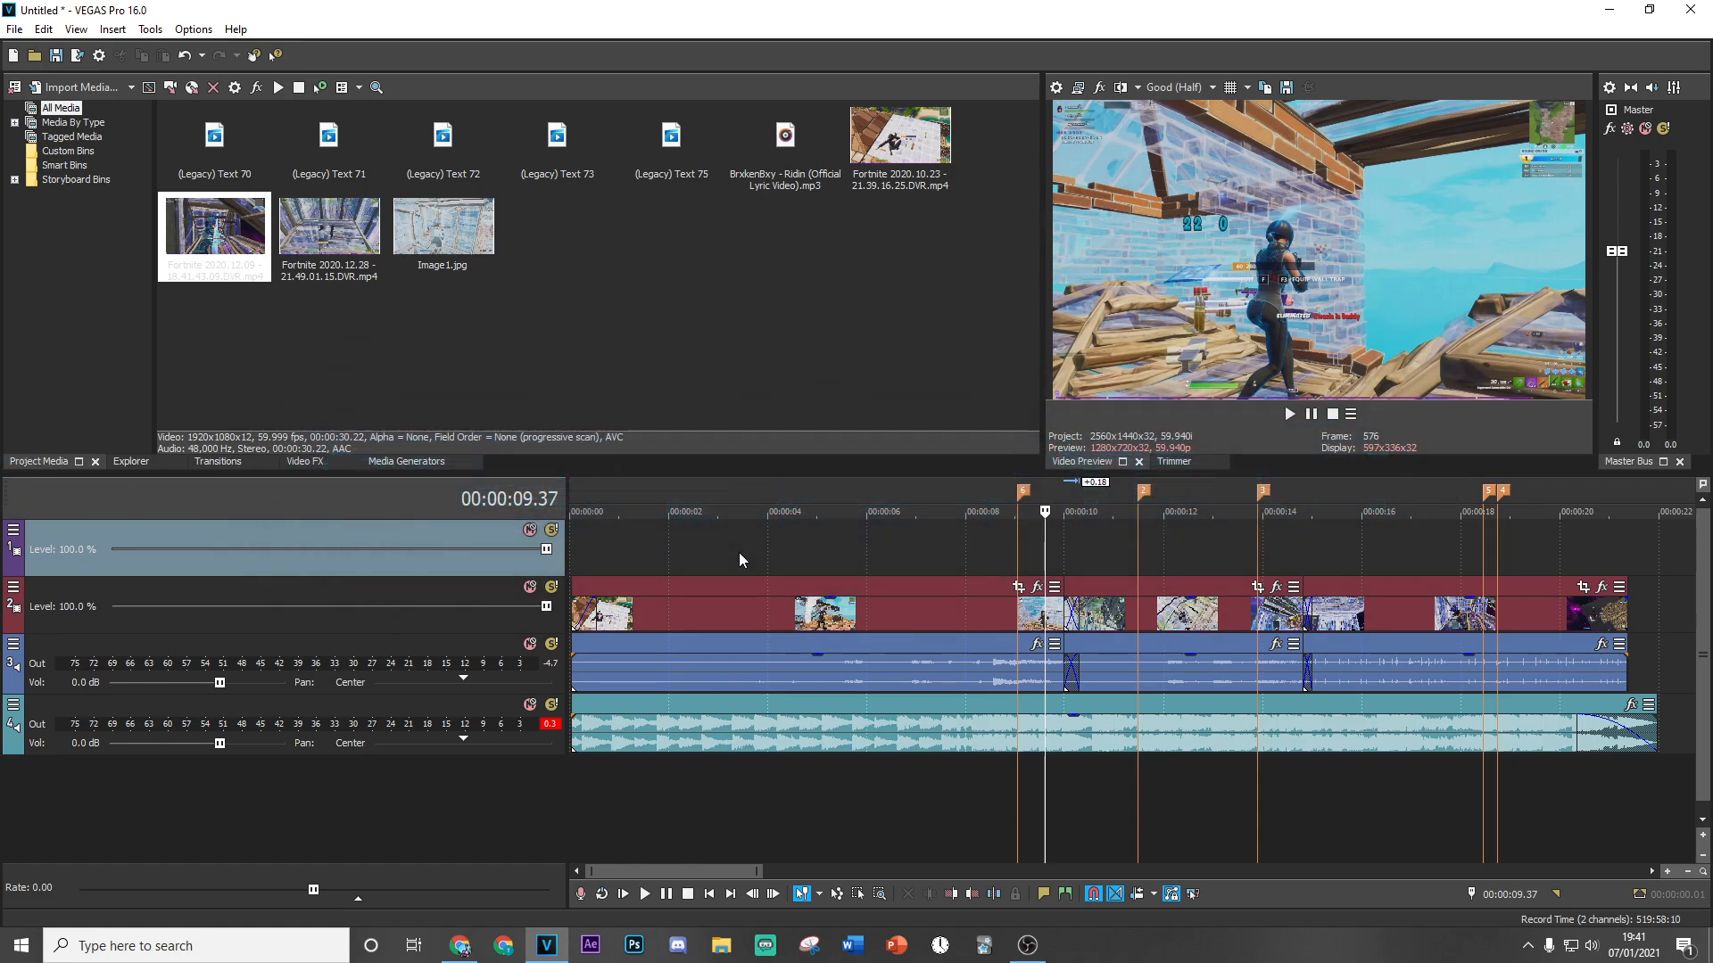
Split the first video clip and its audio at 00:00:06.24.
{"action": "left_click", "coordinate": [740, 554]}
{"action": "left_click", "coordinate": [838, 562]}
{"action": "left_click", "coordinate": [876, 555]}
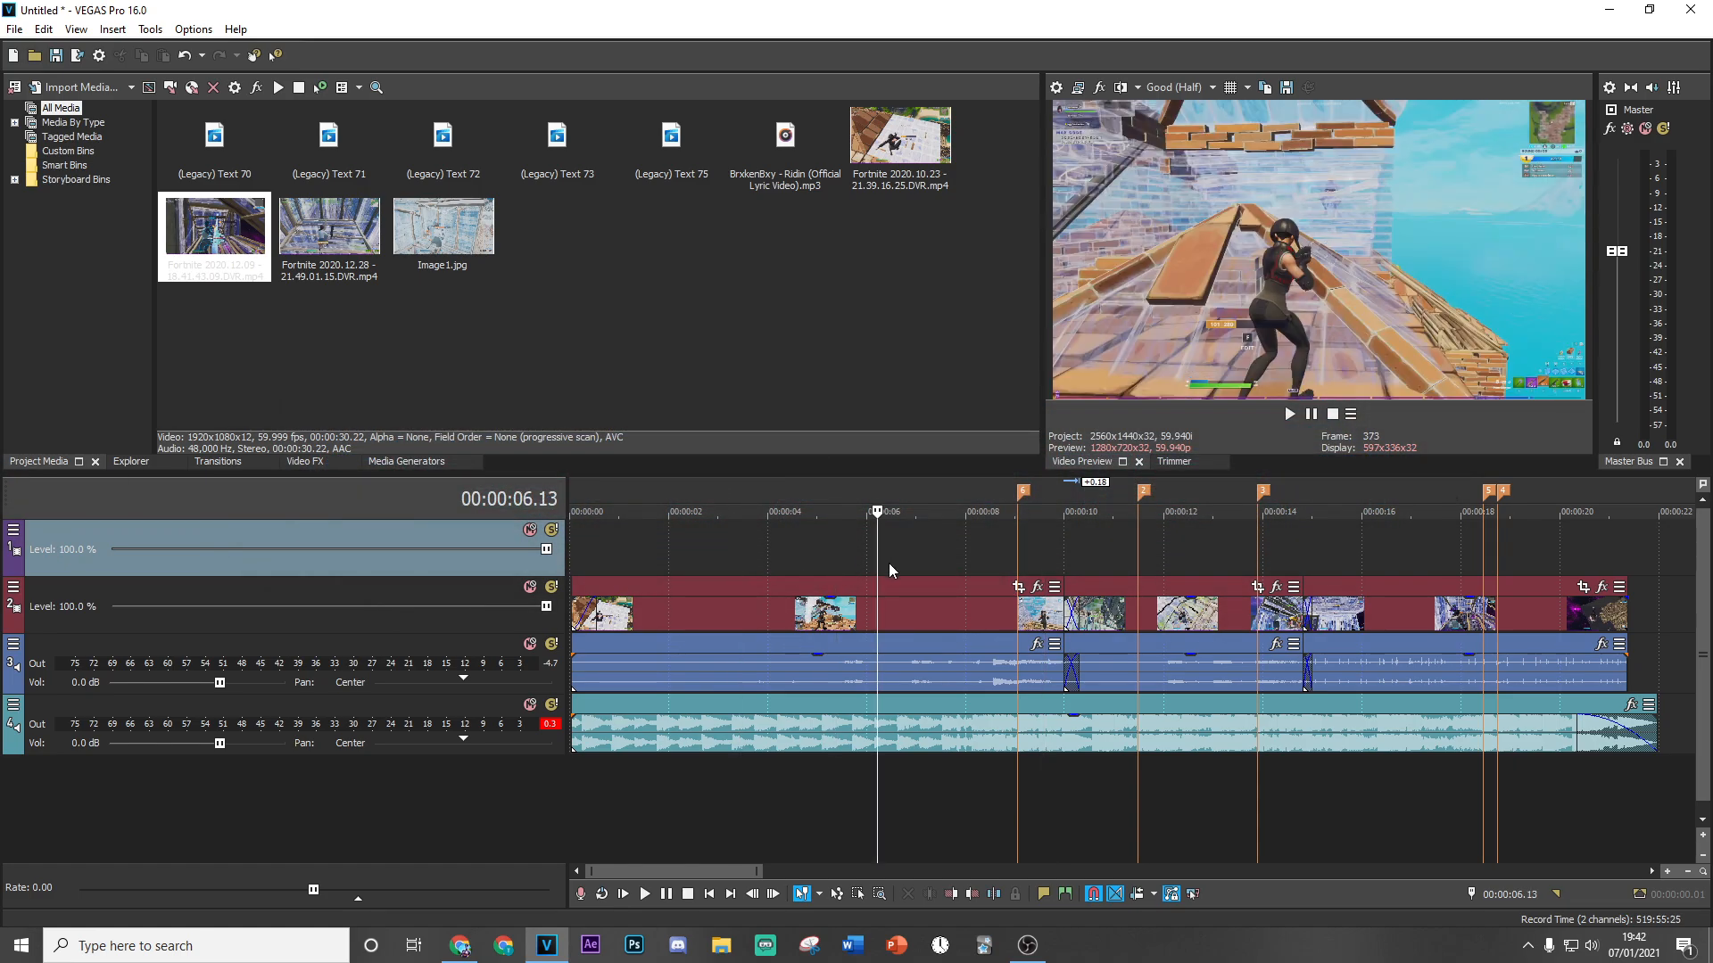
{"action": "left_click", "coordinate": [890, 564]}
{"action": "key", "text": "Right"}
{"action": "key", "text": "Right"}
{"action": "key", "text": "Right"}
{"action": "key", "text": "Right"}
{"action": "key", "text": "Right"}
{"action": "key", "text": "Left"}
{"action": "key", "text": "Left"}
{"action": "key", "text": "Left"}
{"action": "key", "text": "Left"}
{"action": "key", "text": "Left"}
{"action": "key", "text": "Left"}
{"action": "key", "text": "Left"}
{"action": "key", "text": "Left"}
{"action": "key", "text": "Left"}
{"action": "key", "text": "Left"}
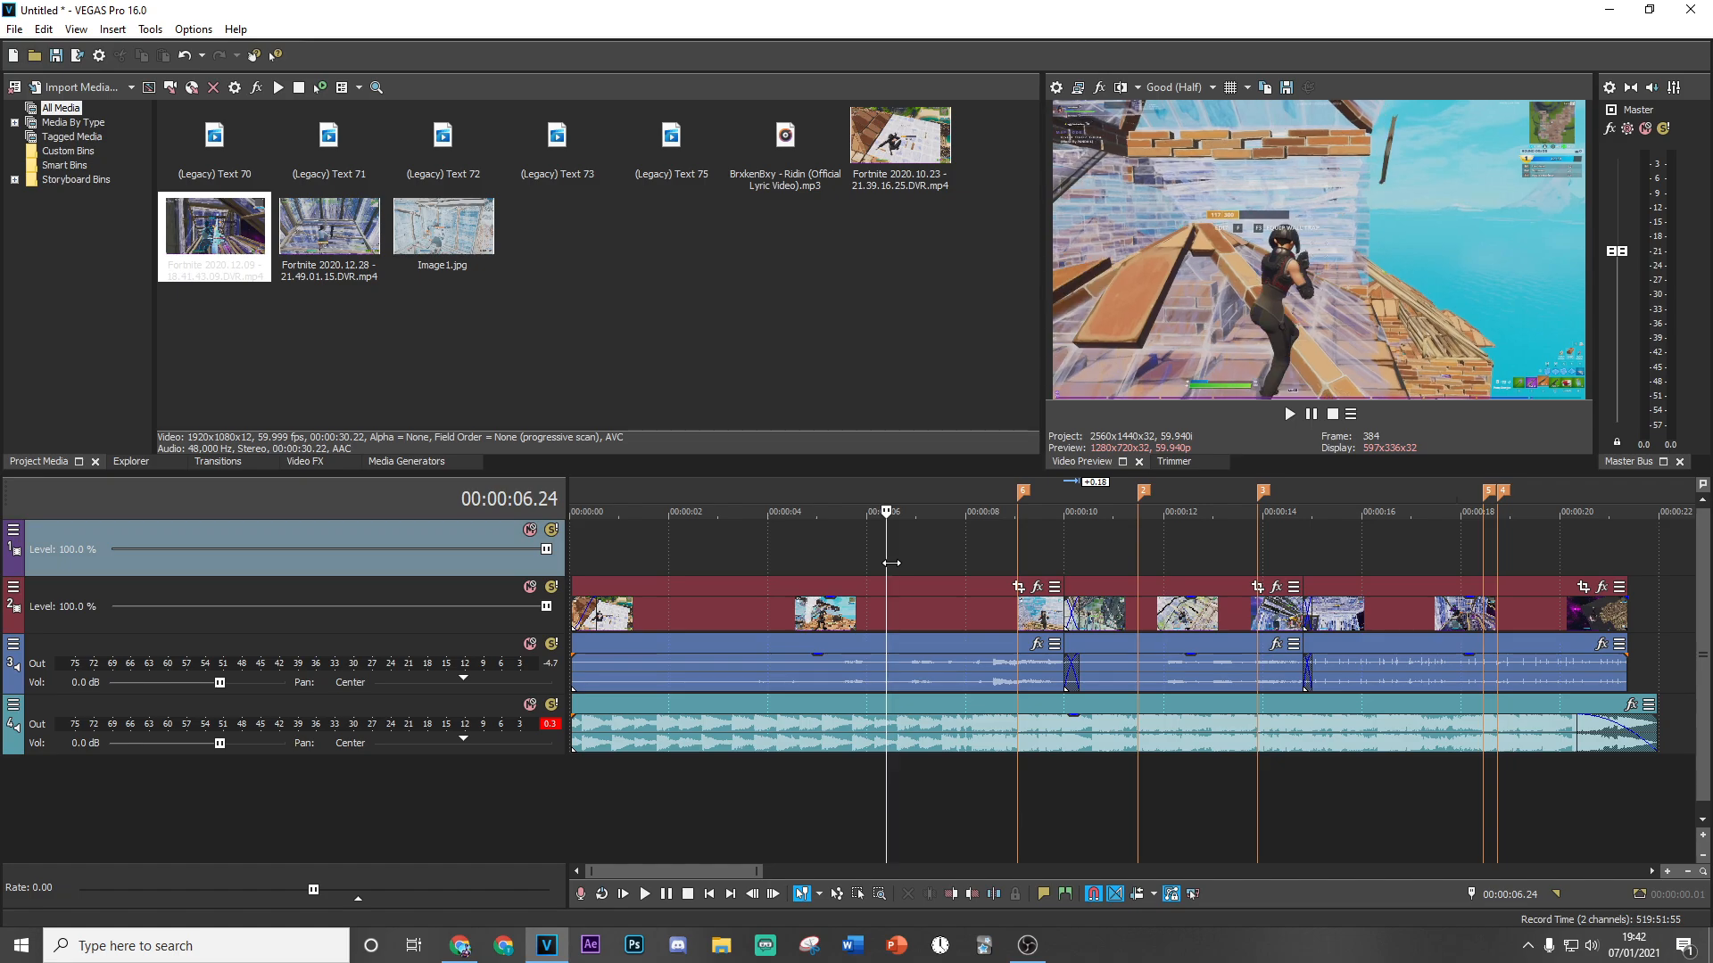
{"action": "right_click", "coordinate": [931, 622]}
{"action": "left_click", "coordinate": [964, 546]}
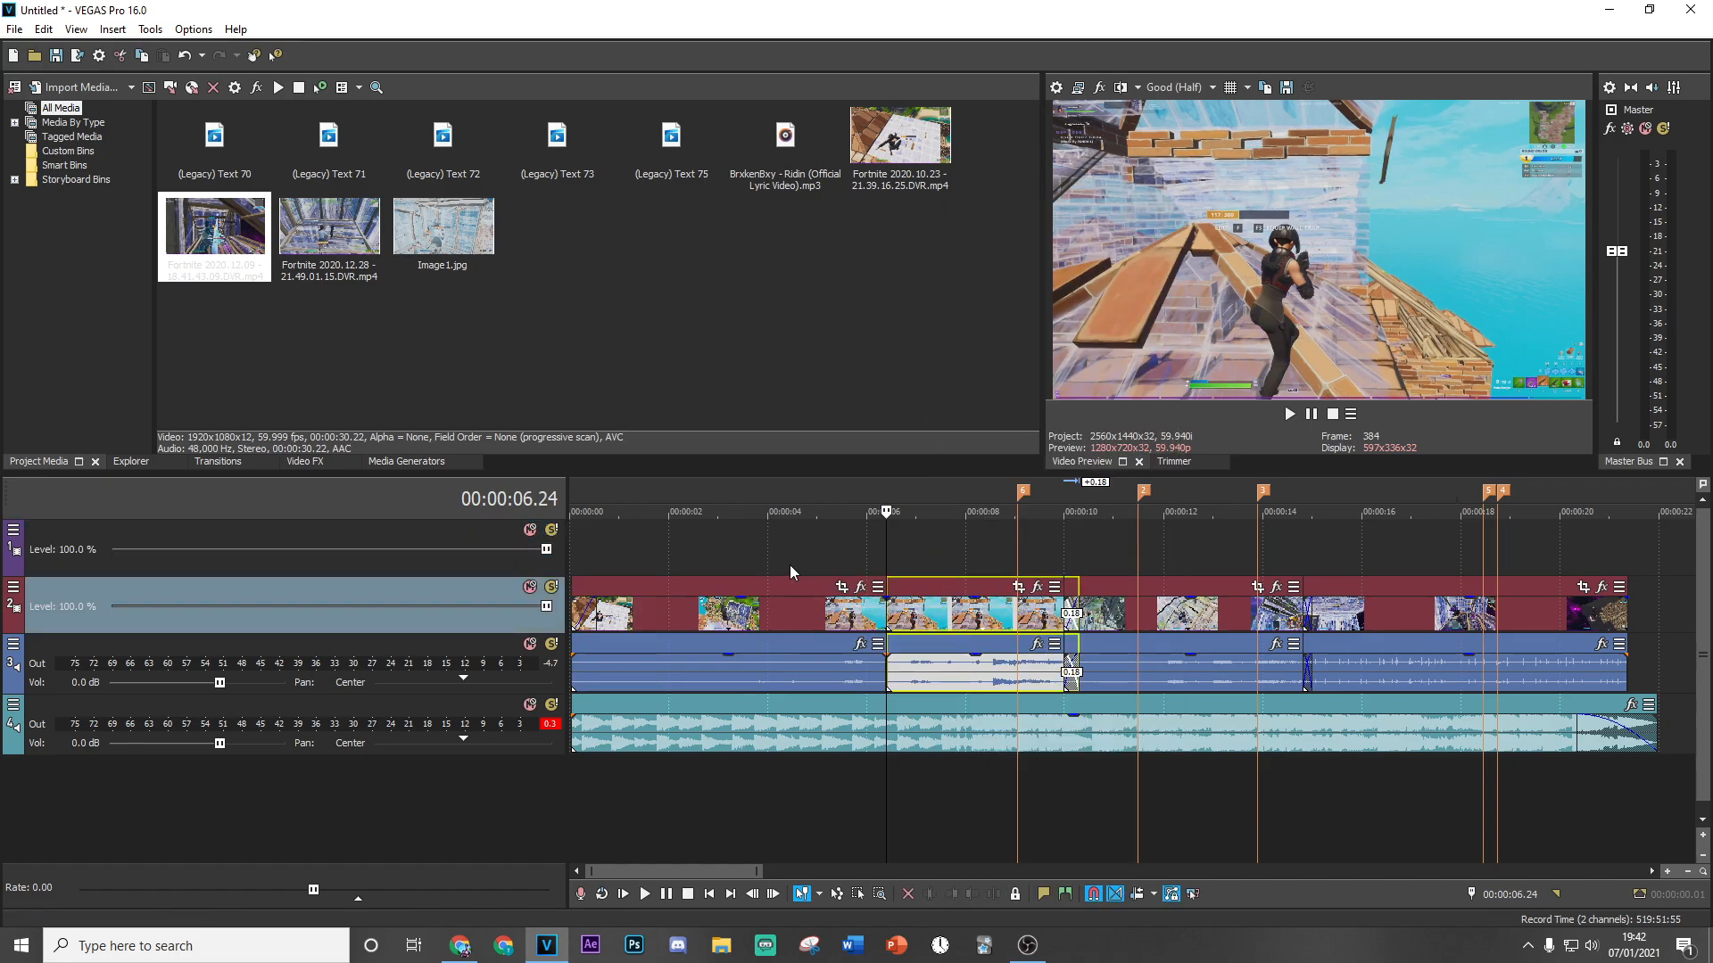
Apply the BCC Lens Blur effect with the BEST EVA preset to the first video clip.
{"action": "left_click", "coordinate": [789, 565]}
{"action": "left_click", "coordinate": [308, 462]}
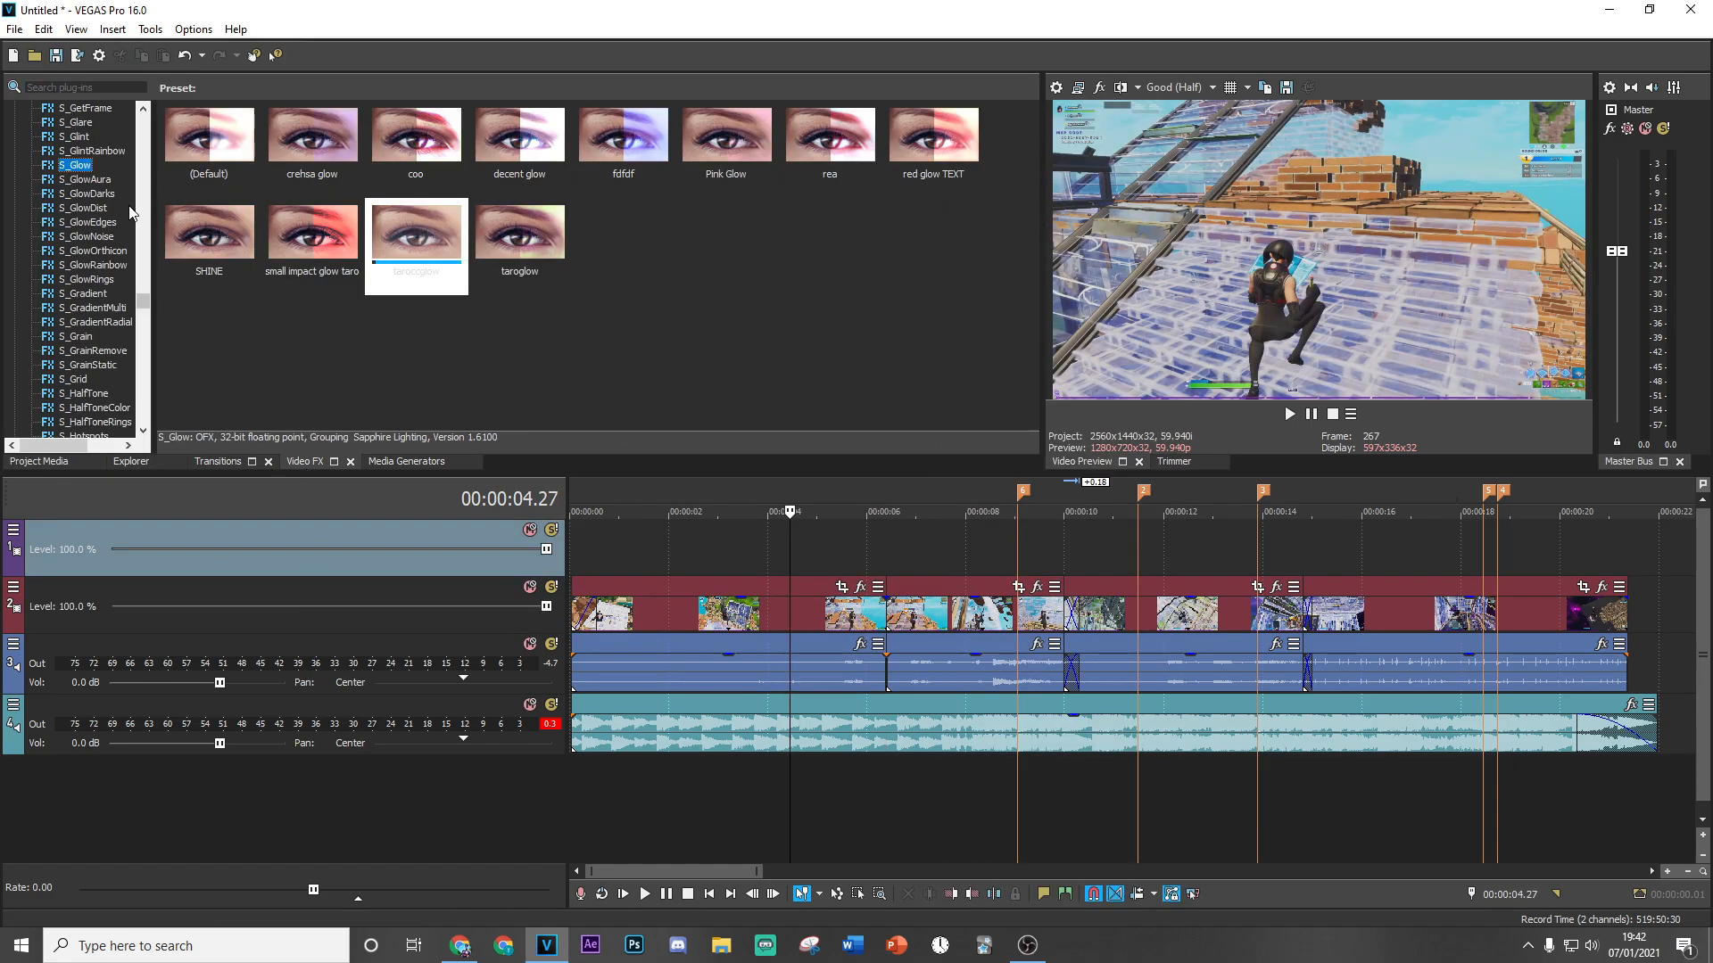
{"action": "scroll", "coordinate": [83, 241], "scroll_direction": "up", "scroll_amount": 10}
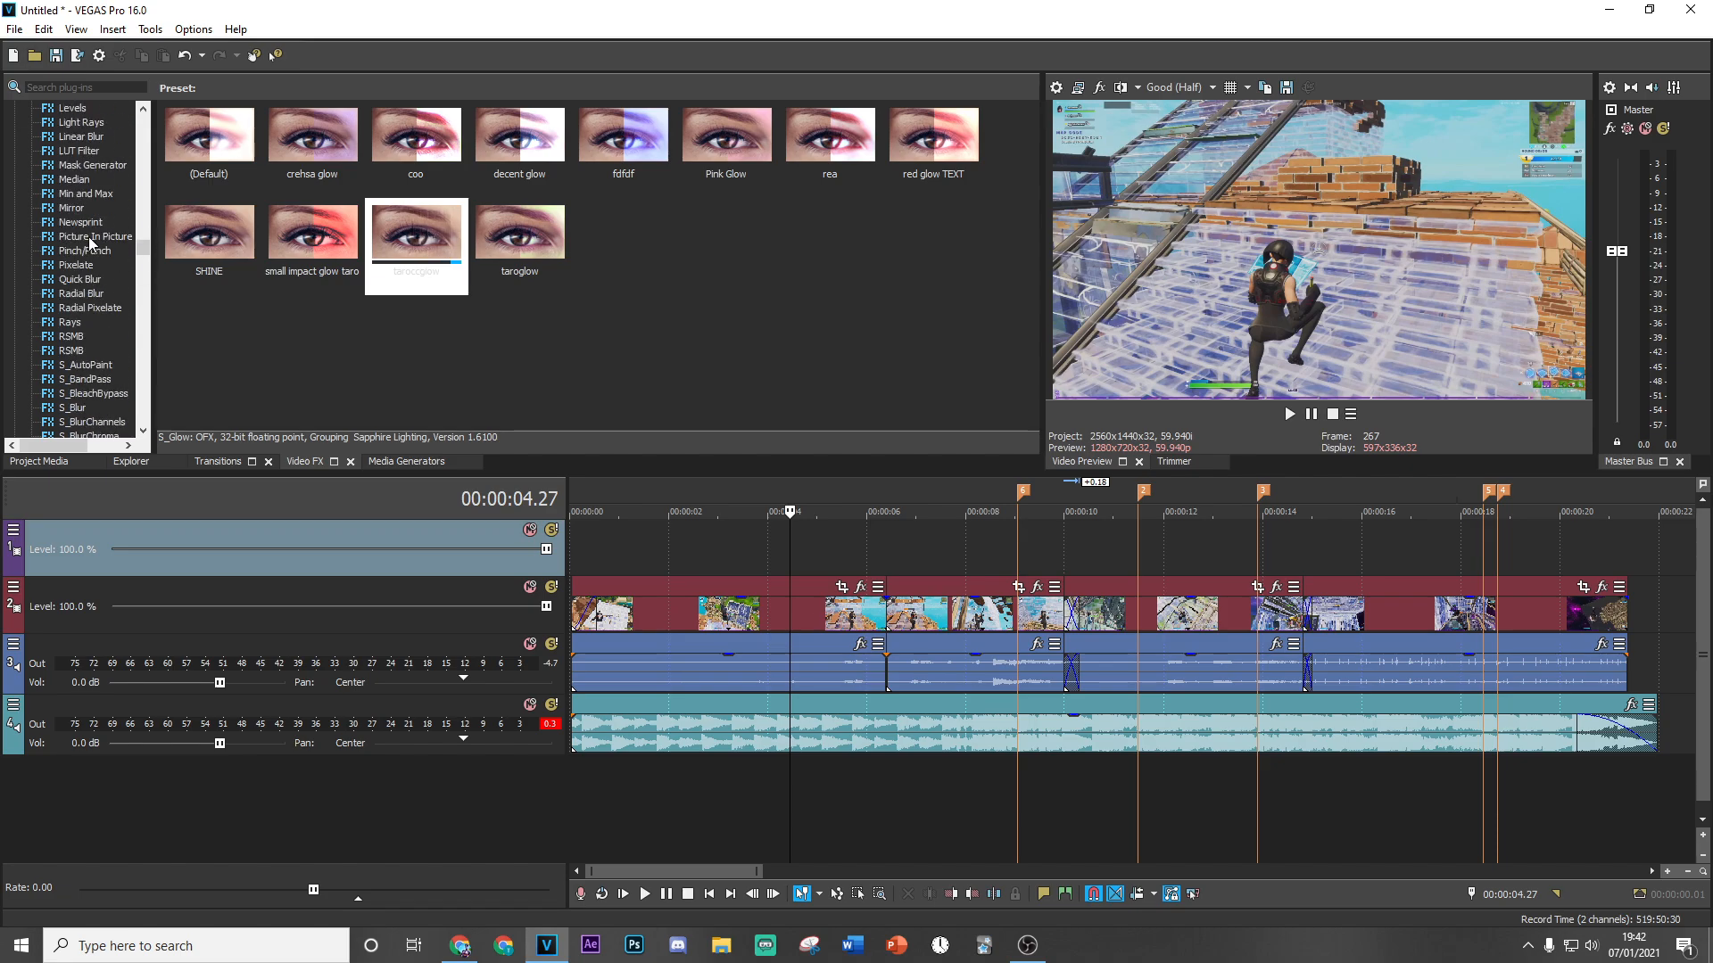
{"action": "scroll", "coordinate": [95, 252], "scroll_direction": "up", "scroll_amount": 10}
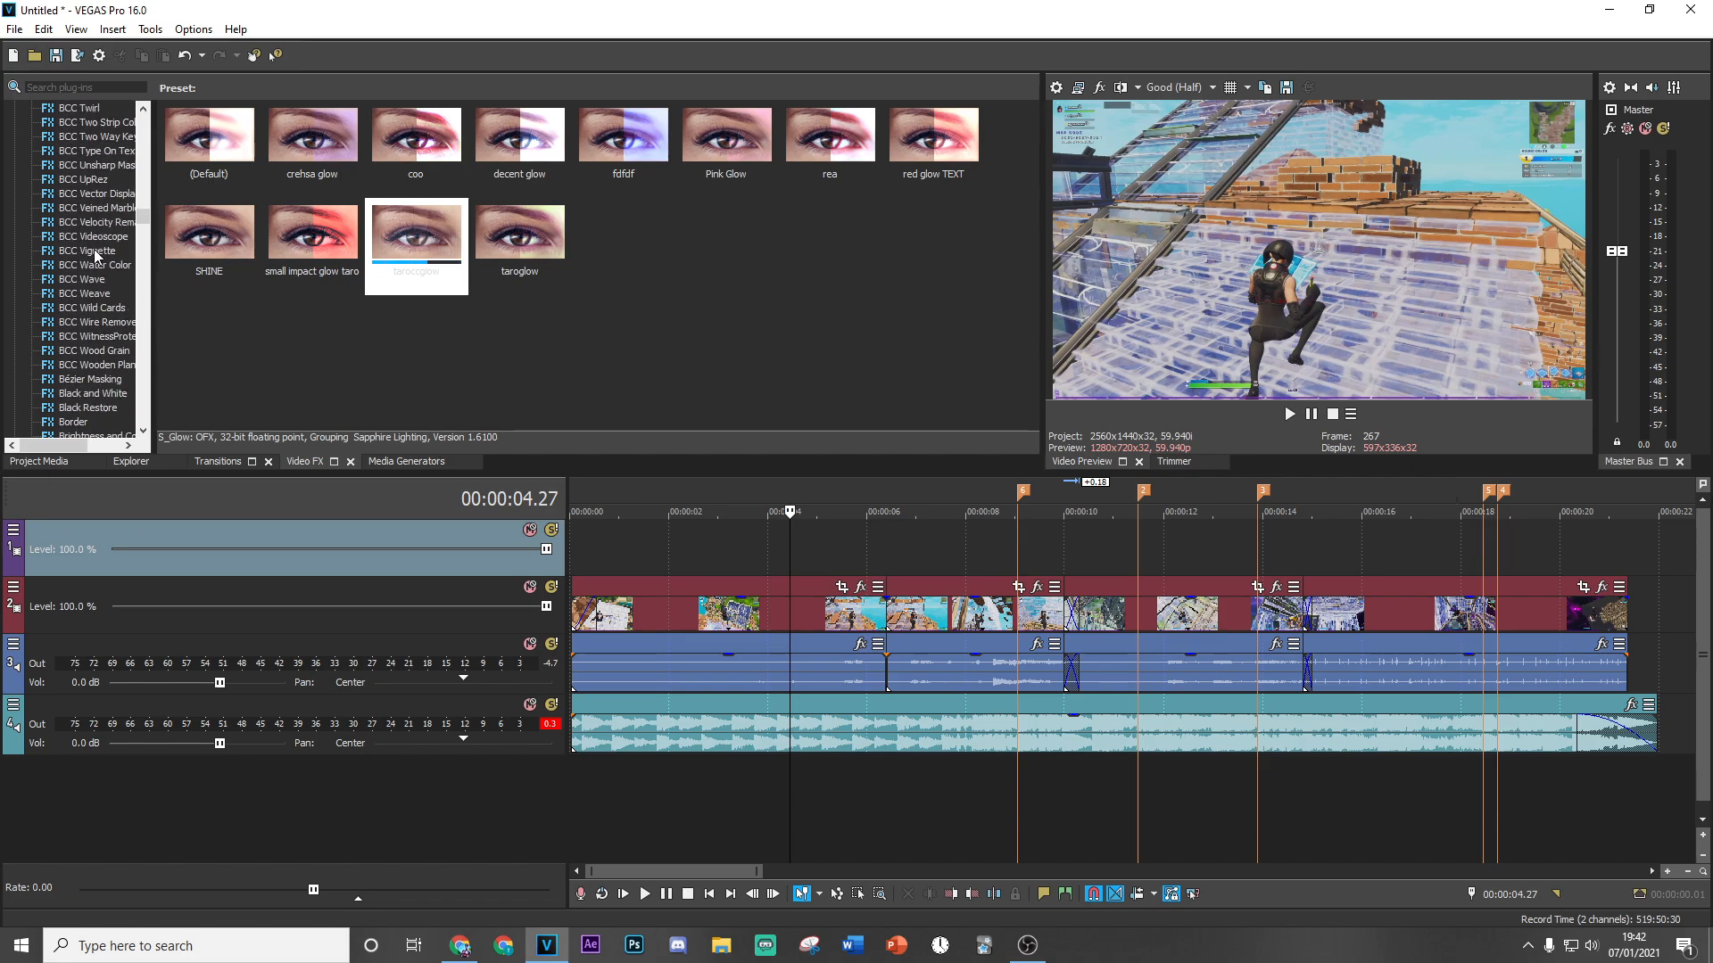
{"action": "scroll", "coordinate": [95, 252], "scroll_direction": "up", "scroll_amount": 15}
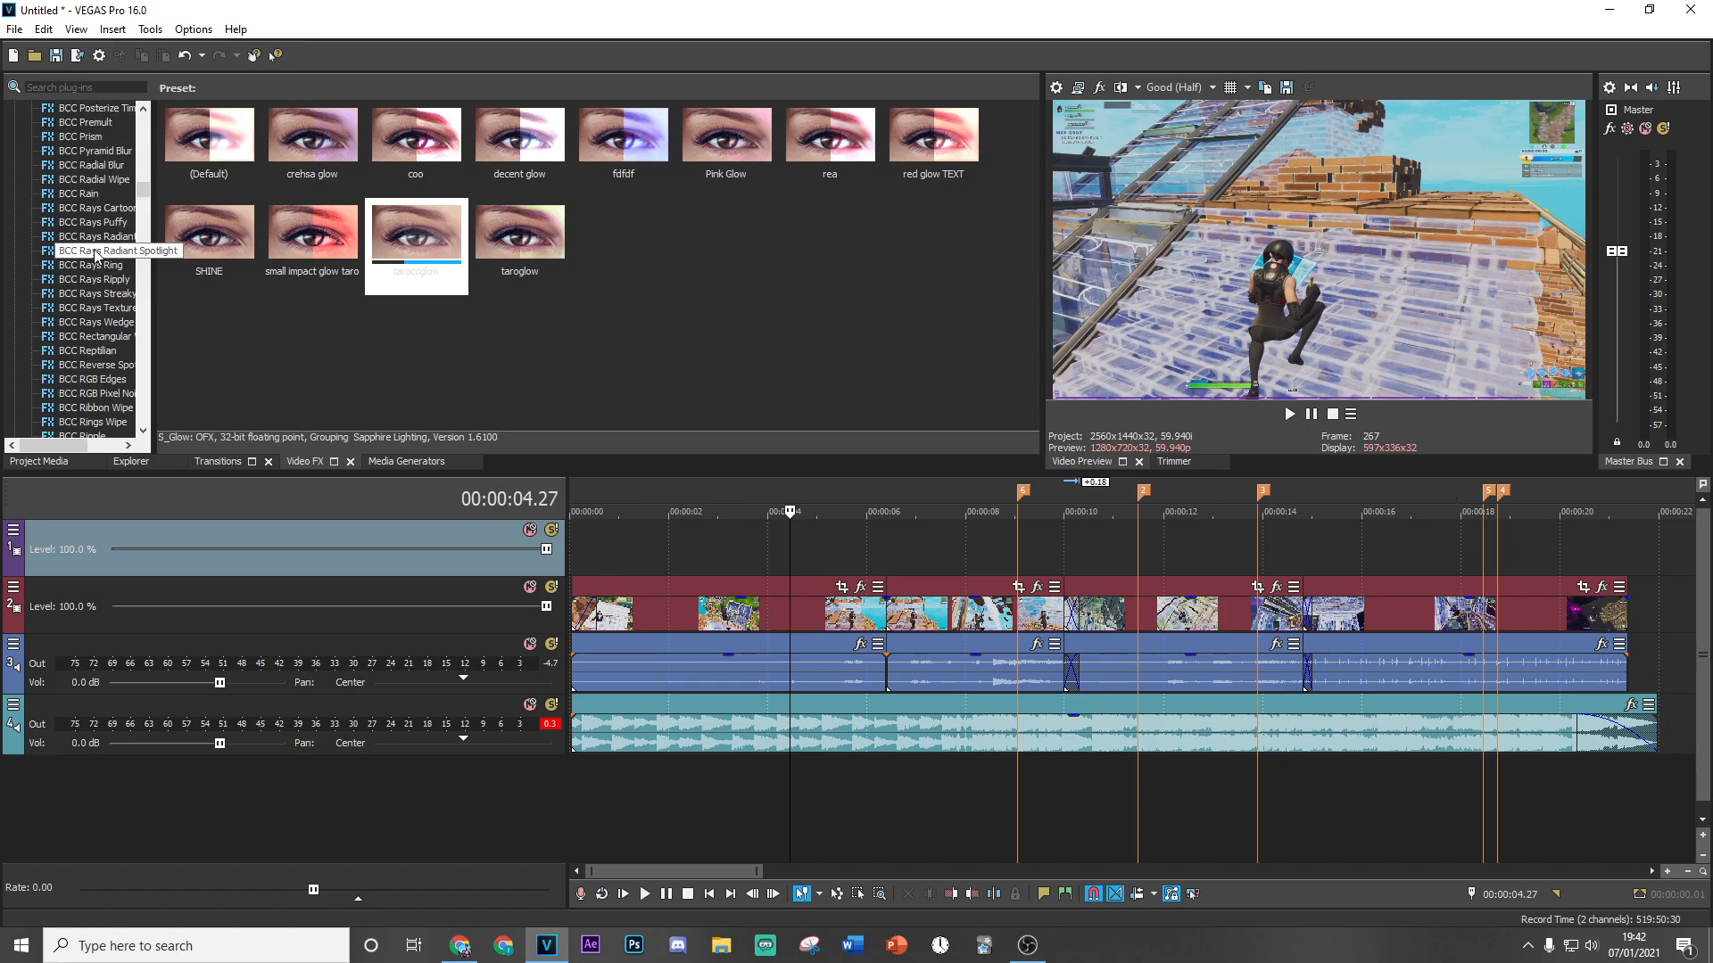
{"action": "scroll", "coordinate": [99, 253], "scroll_direction": "up", "scroll_amount": 10}
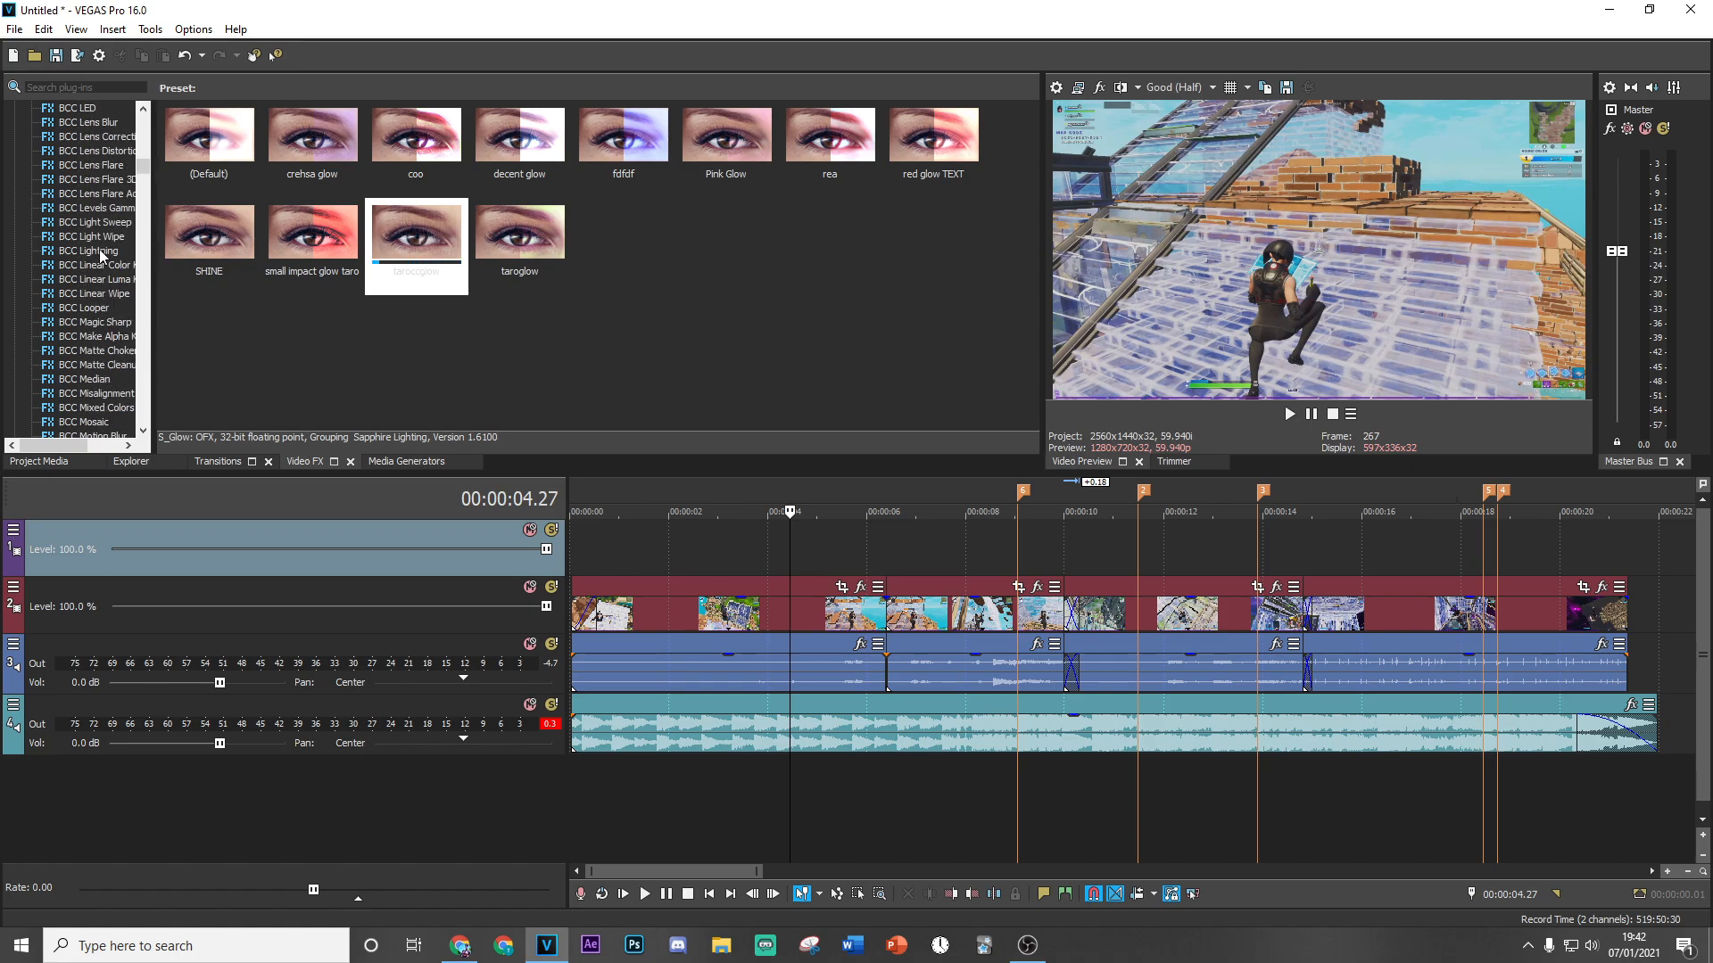
{"action": "left_click", "coordinate": [88, 122]}
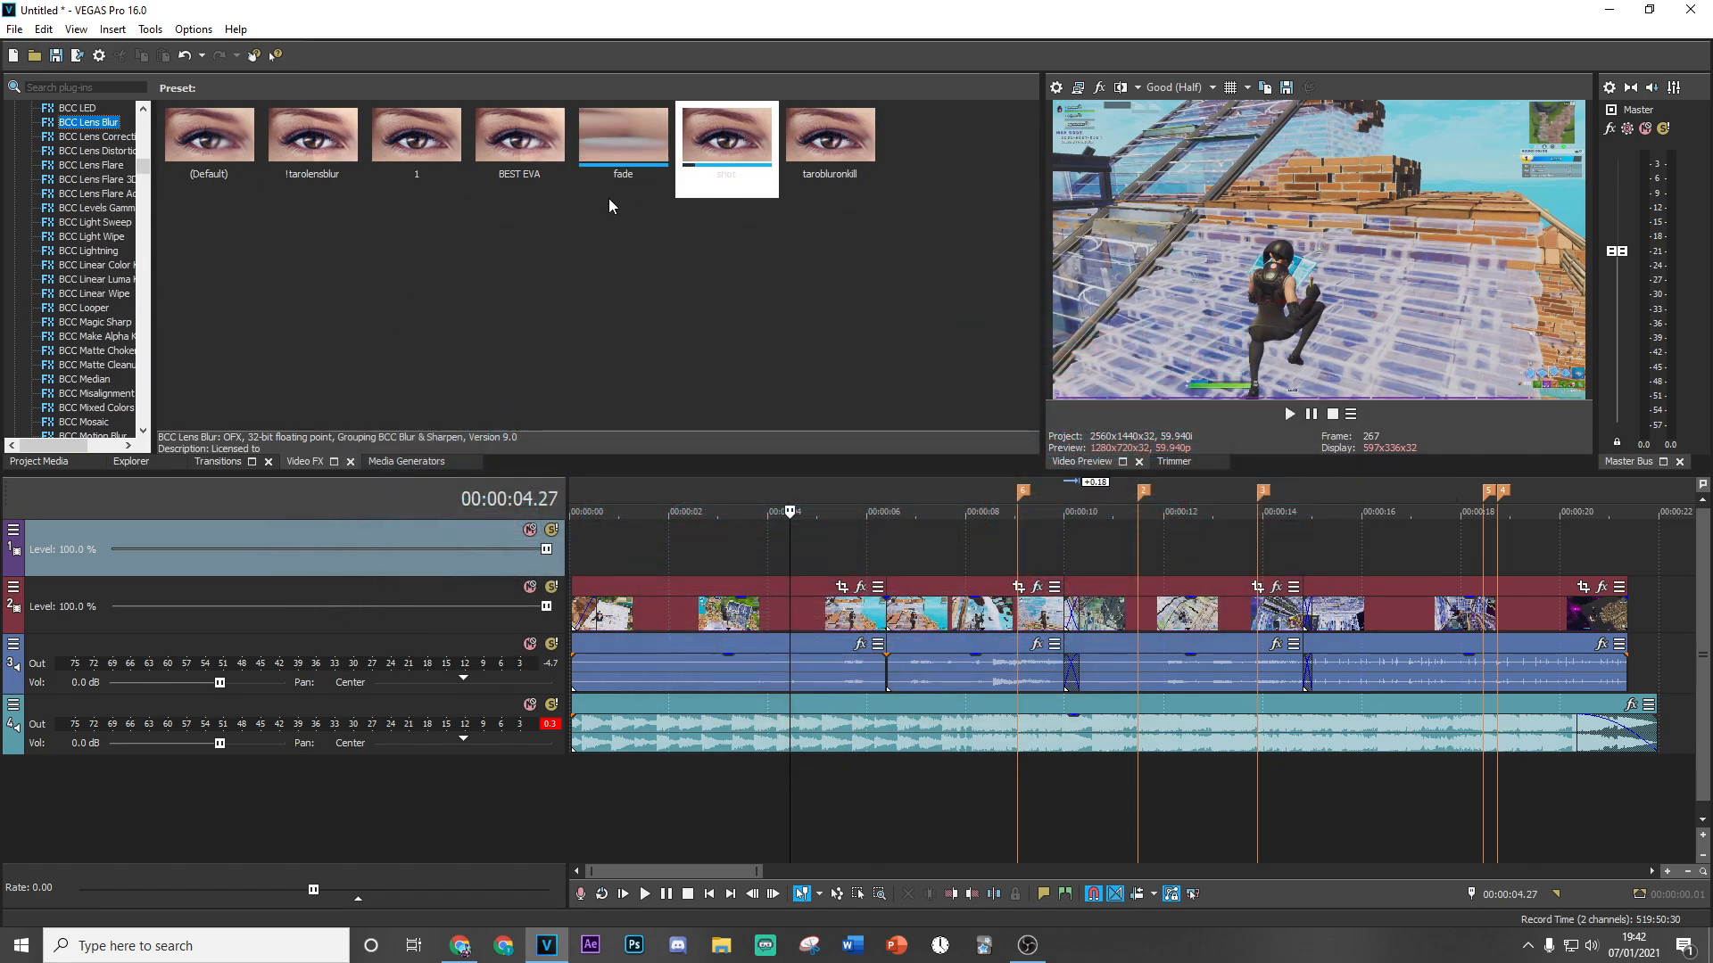
{"action": "left_click", "coordinate": [538, 176]}
{"action": "left_click_drag", "start_coordinate": [701, 577], "coordinate": [724, 623]}
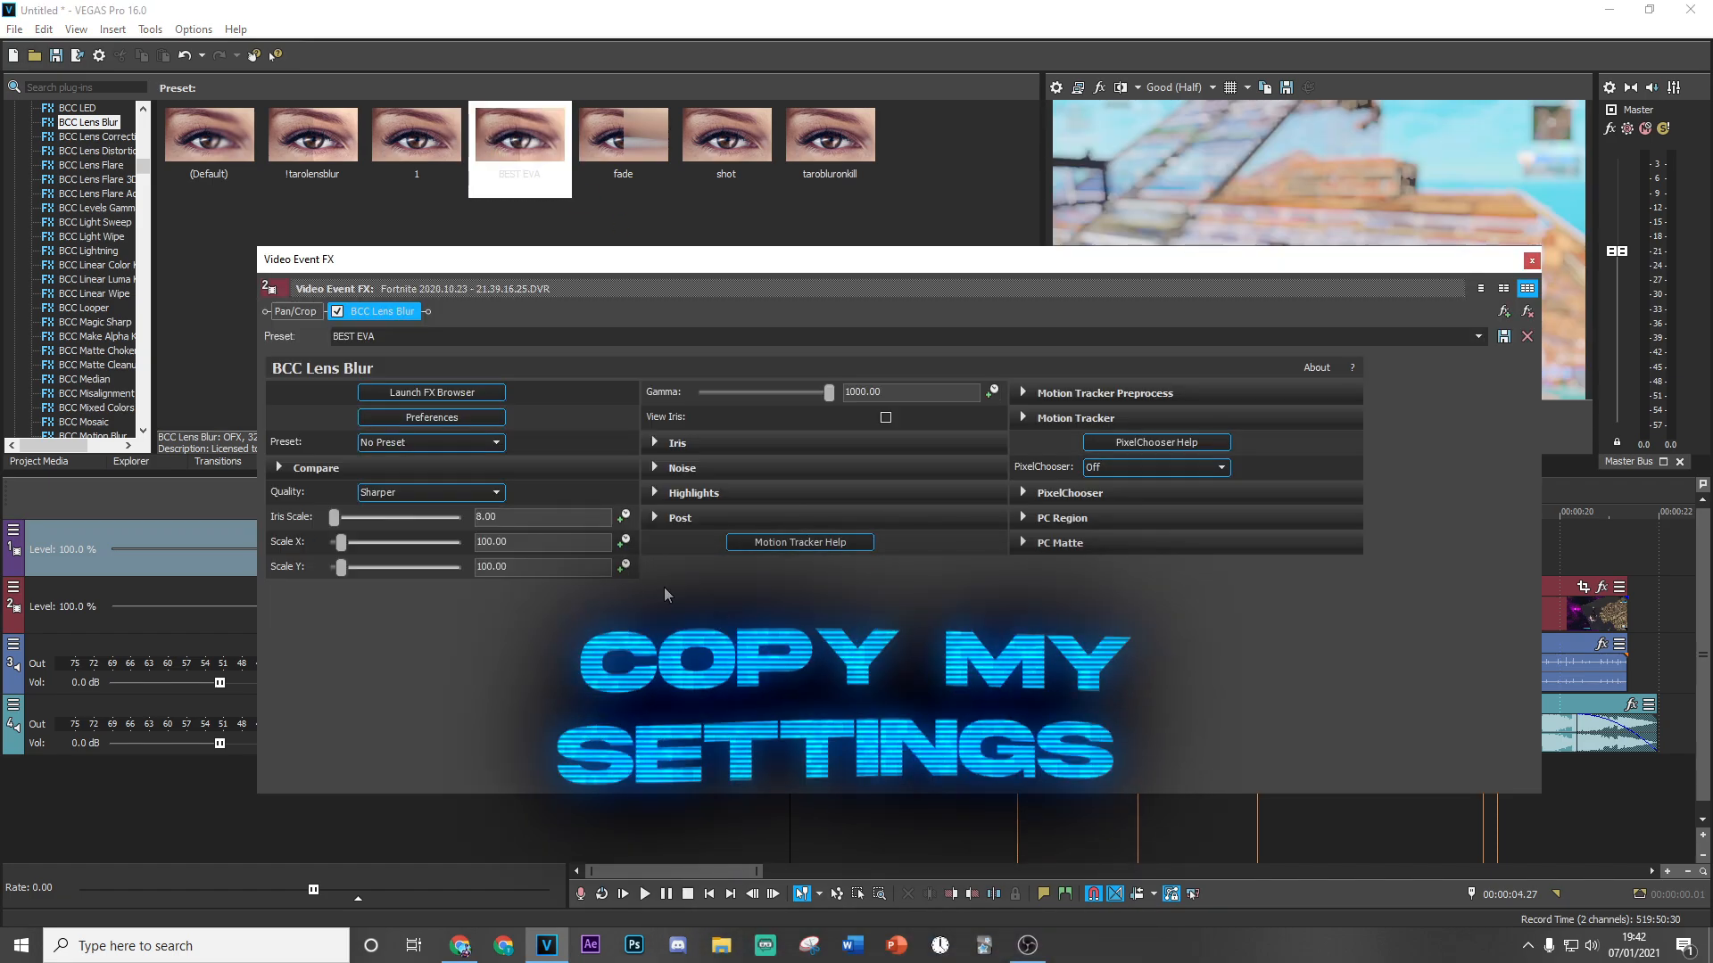
Animate the lens blur's Iris Scale from the clip's start and add a keyframe of 5.00 at 00:00:05.08.
{"action": "left_click", "coordinate": [623, 515]}
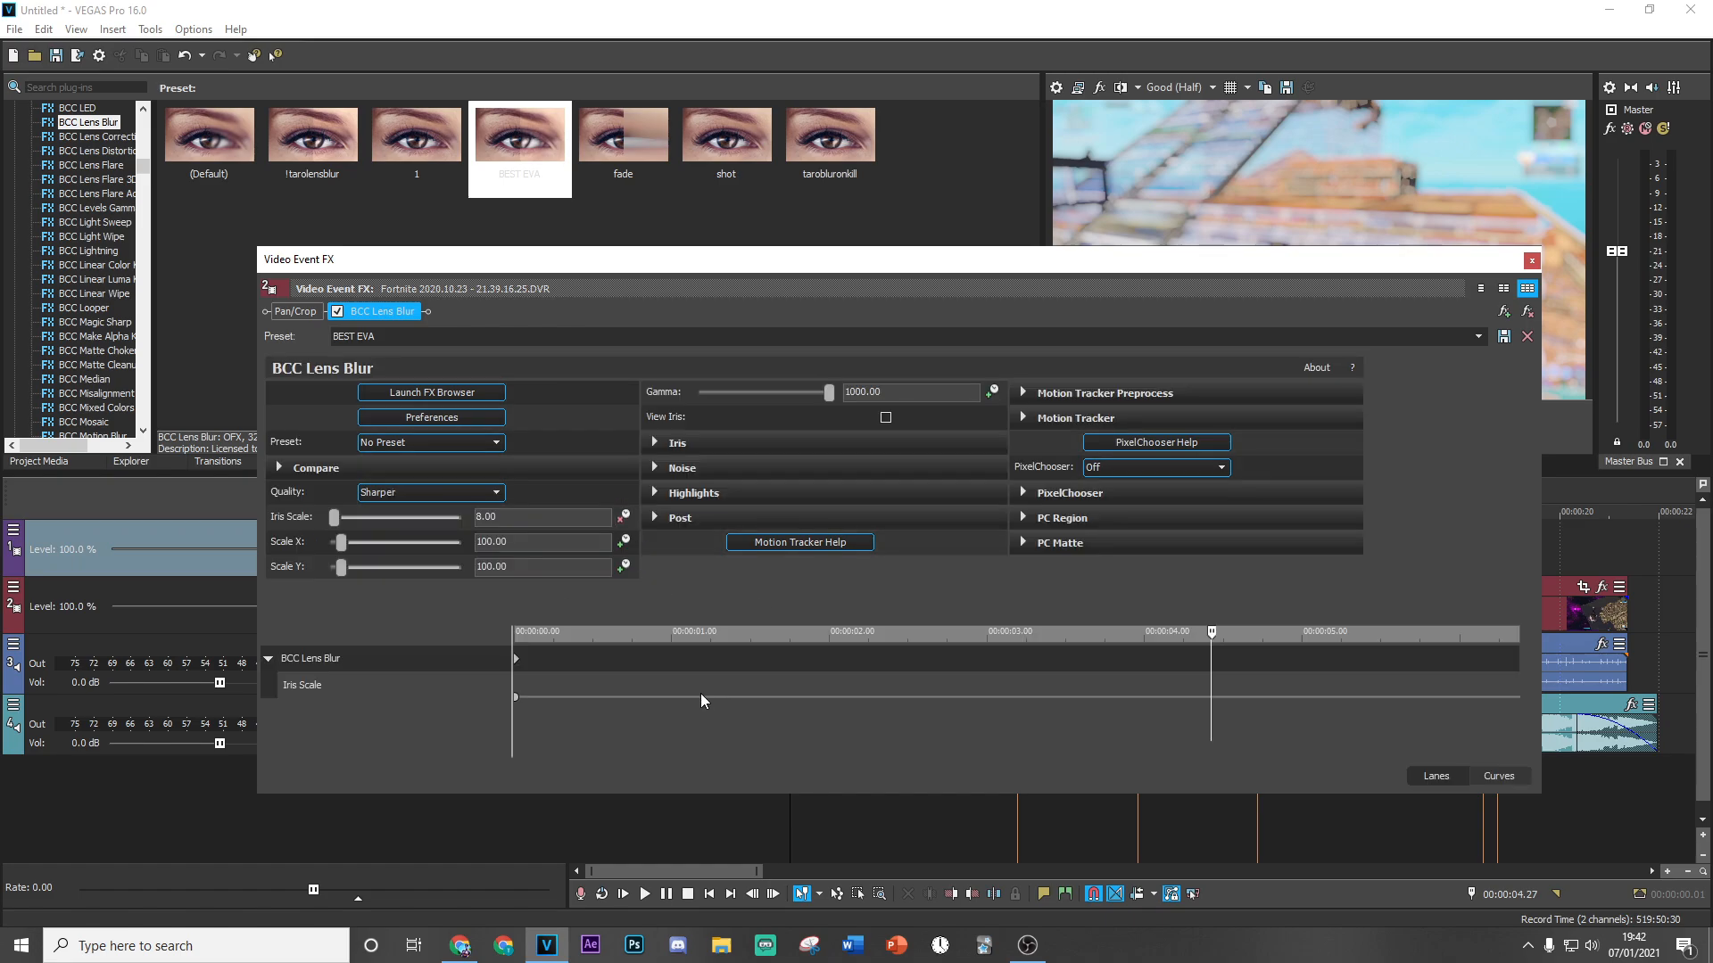
{"action": "left_click_drag", "start_coordinate": [1213, 640], "coordinate": [515, 635]}
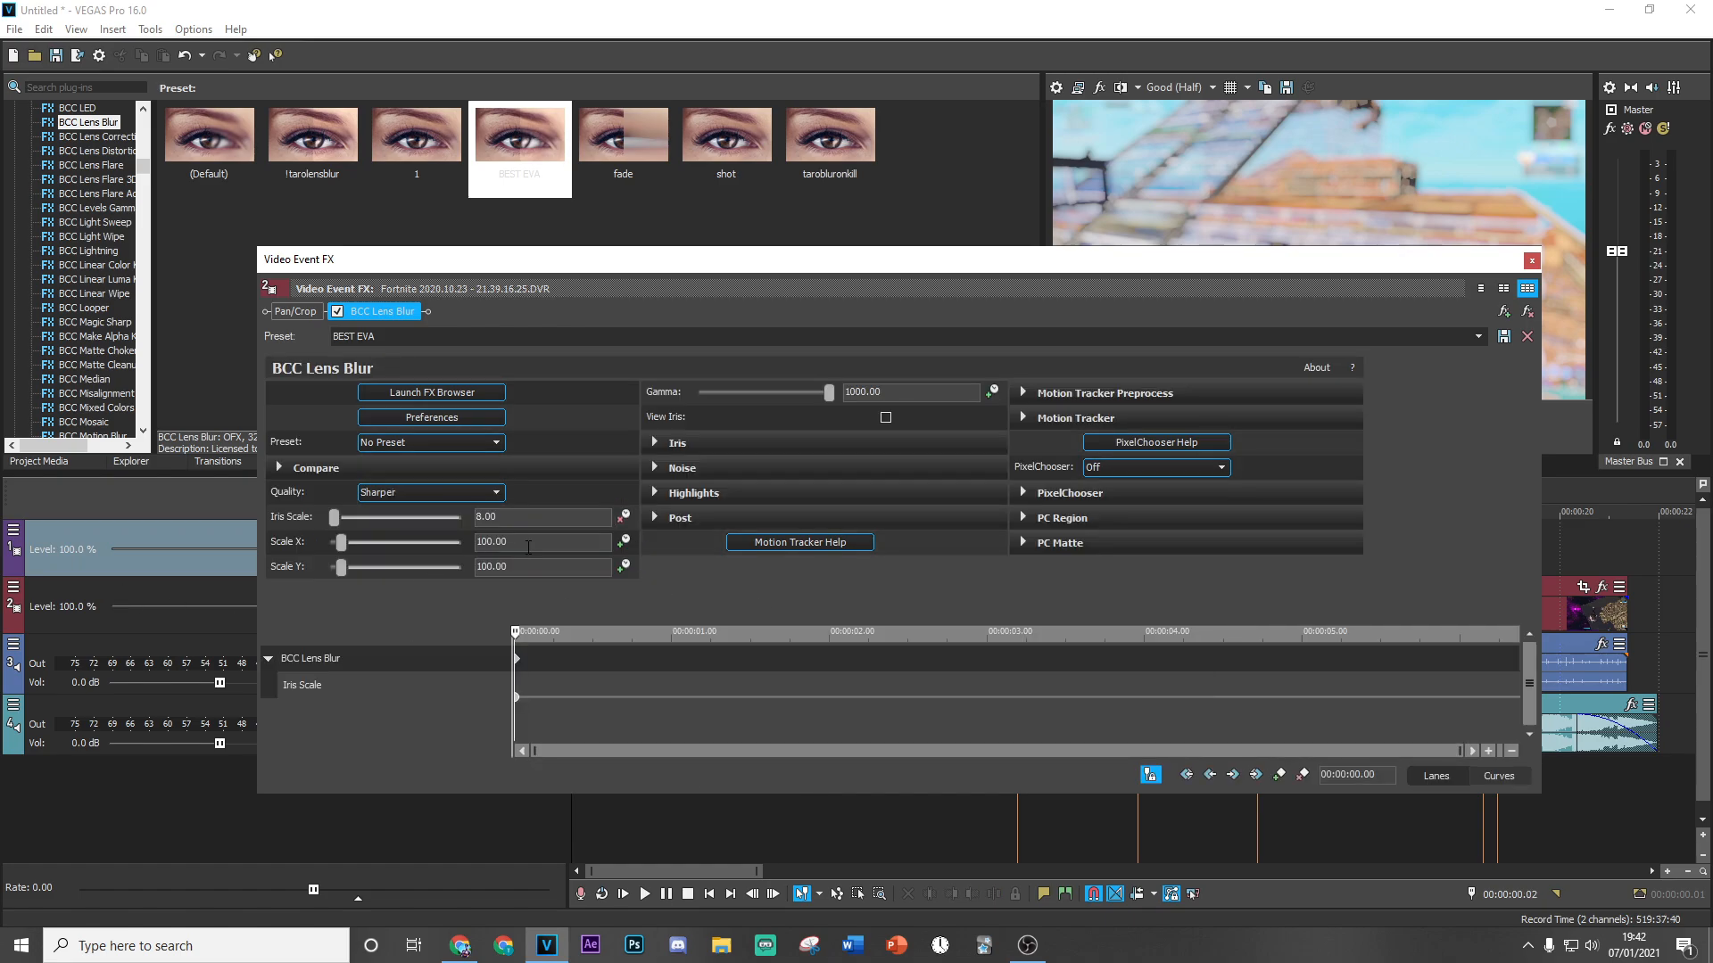
{"action": "left_click_drag", "start_coordinate": [518, 635], "coordinate": [1326, 684]}
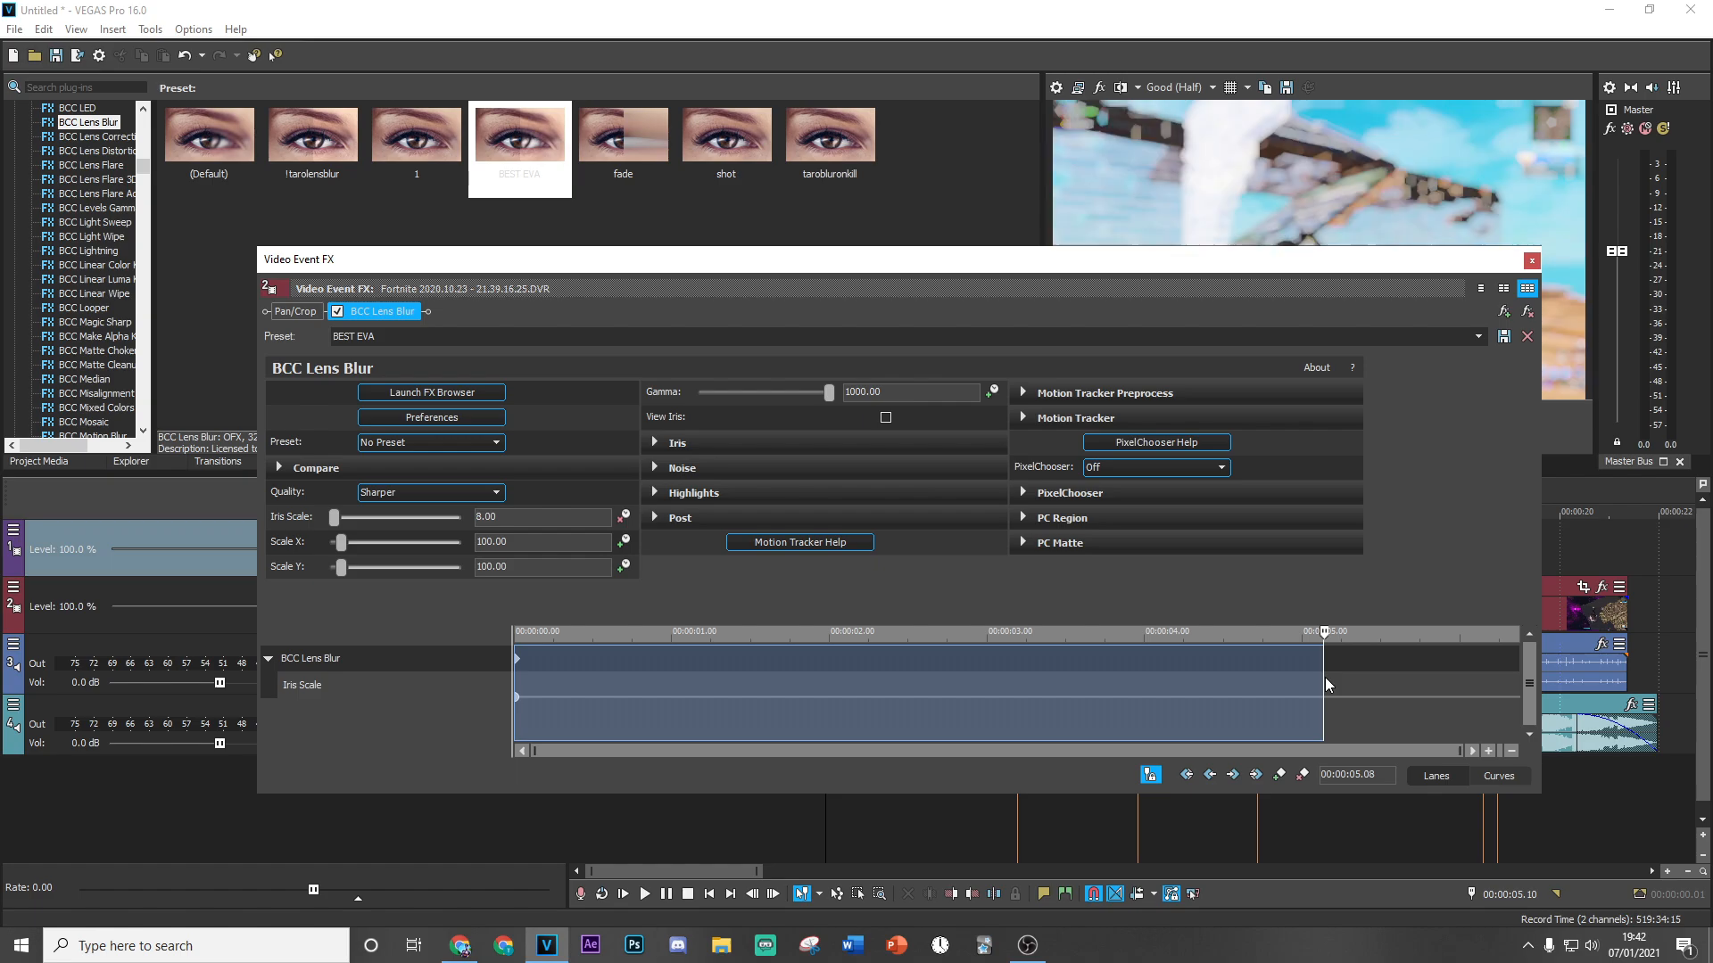
{"action": "left_click", "coordinate": [1325, 677]}
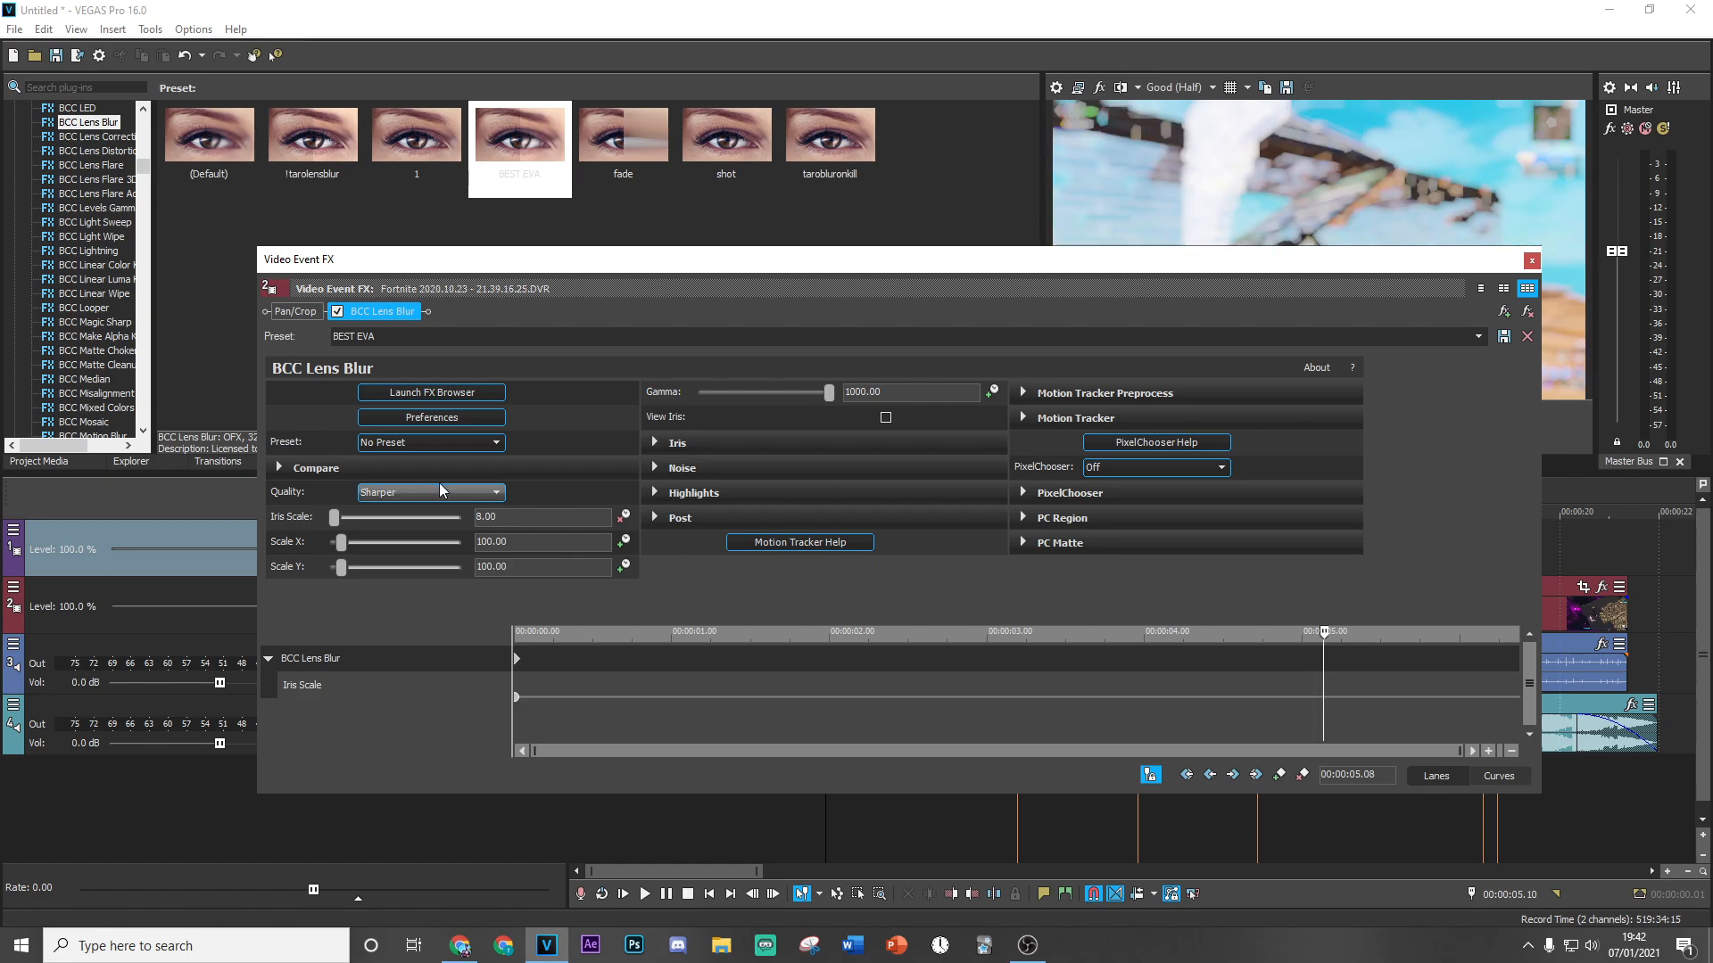
{"action": "left_click", "coordinate": [516, 517]}
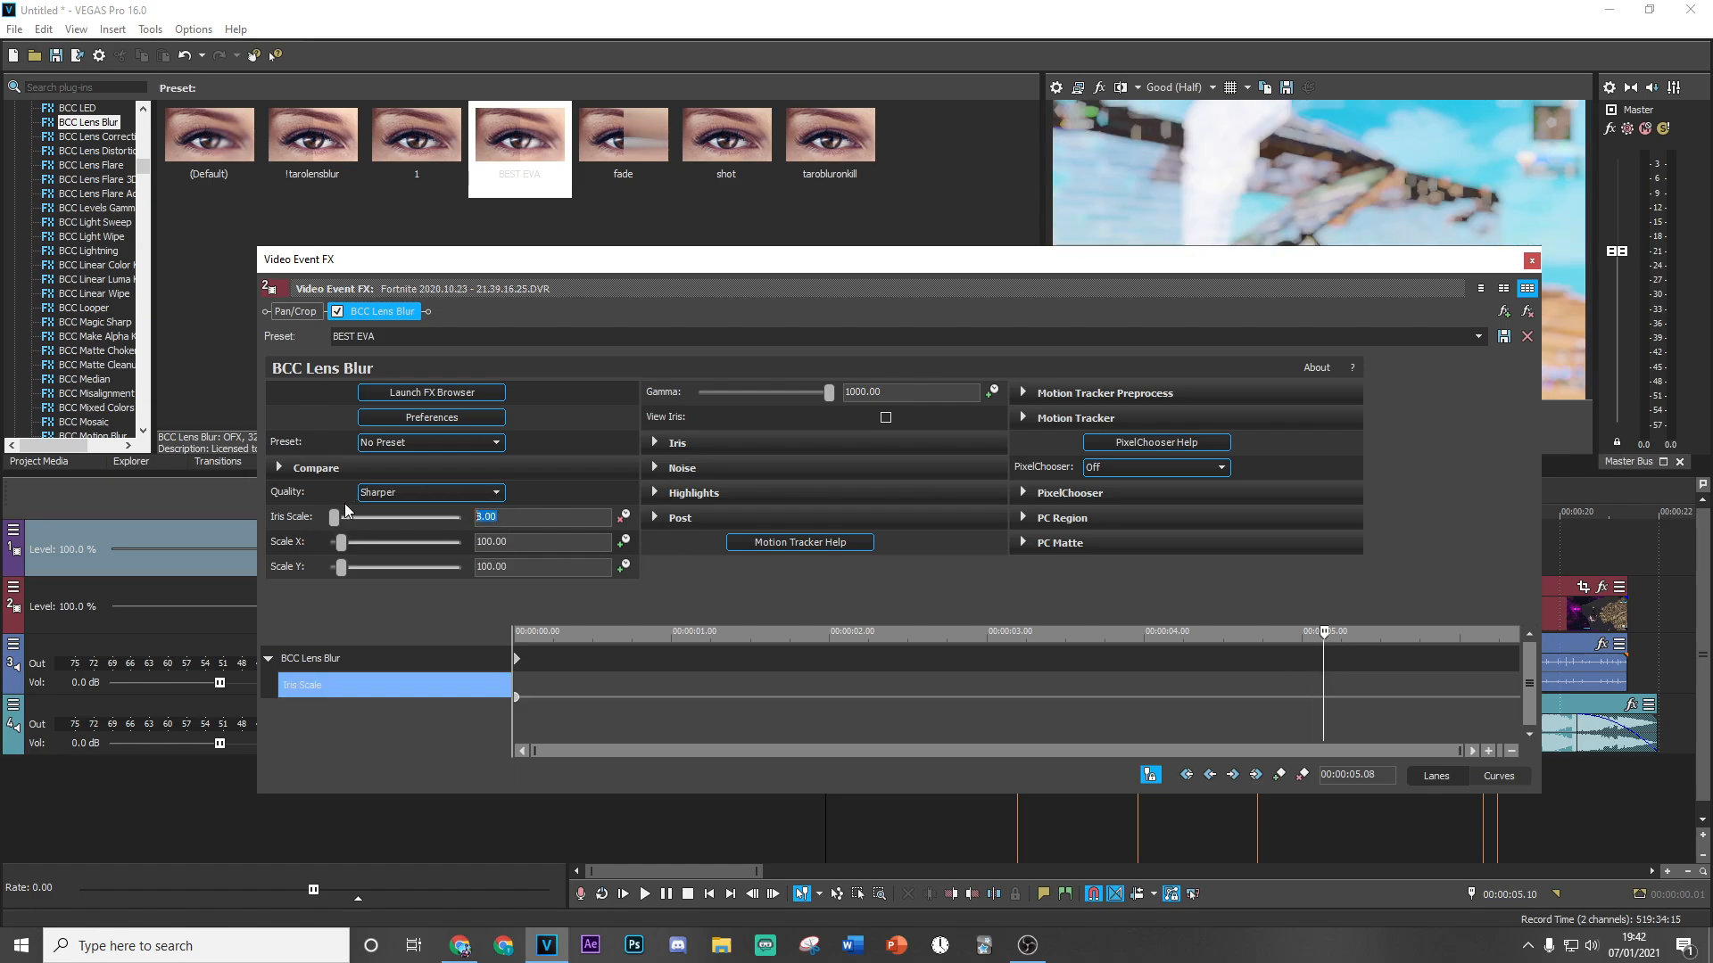
{"action": "type", "text": "5"}
{"action": "key", "text": "Return"}
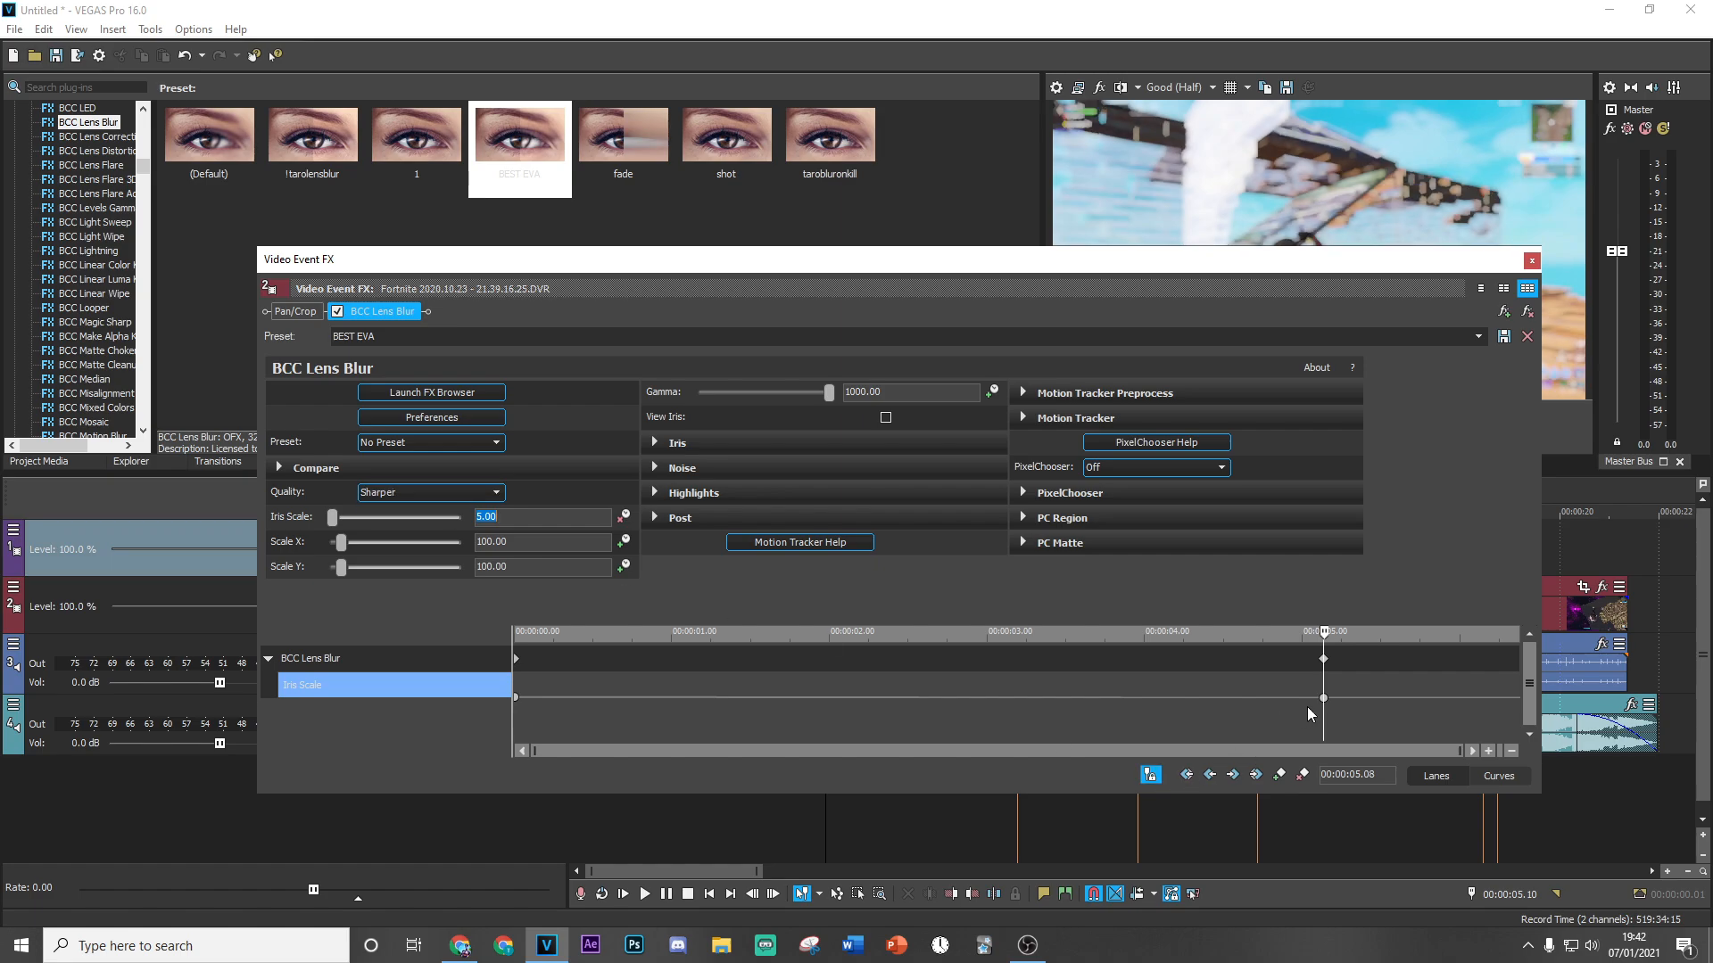
Add an Iris Scale keyframe of 0.00 at the clip's end, 00:00:06.22, close the effect settings and check the blur.
{"action": "left_click_drag", "start_coordinate": [1325, 635], "coordinate": [1521, 635]}
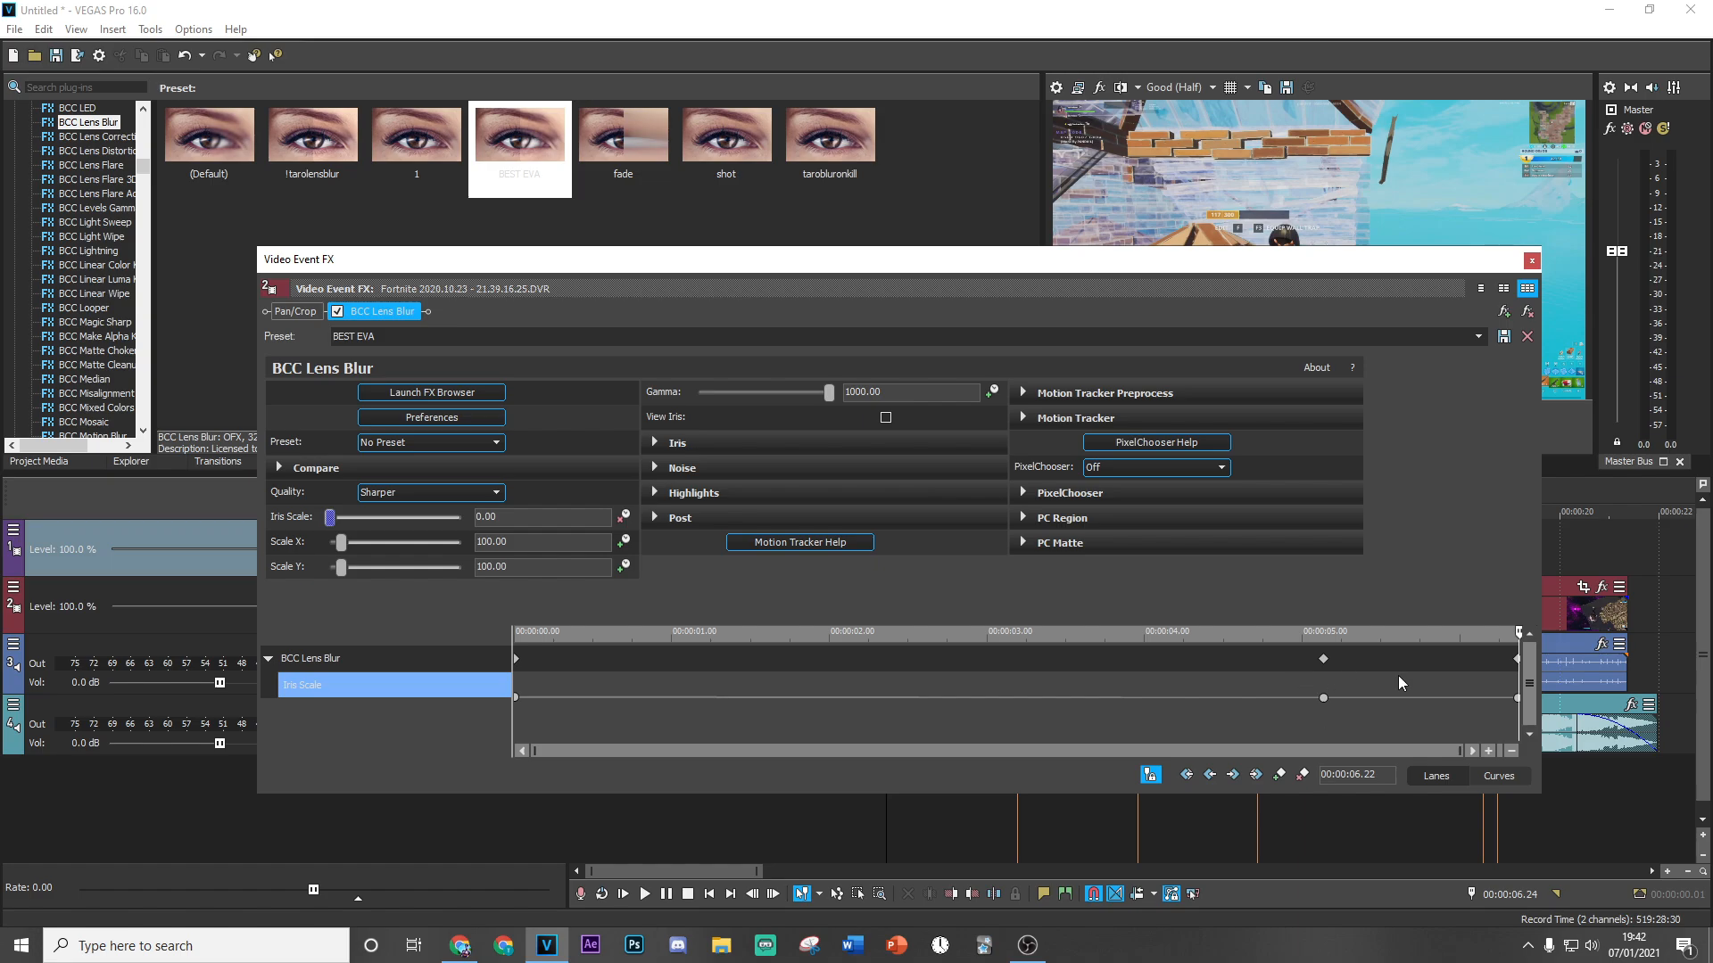
{"action": "left_click", "coordinate": [1460, 679]}
{"action": "left_click", "coordinate": [1532, 260]}
{"action": "left_click", "coordinate": [769, 568]}
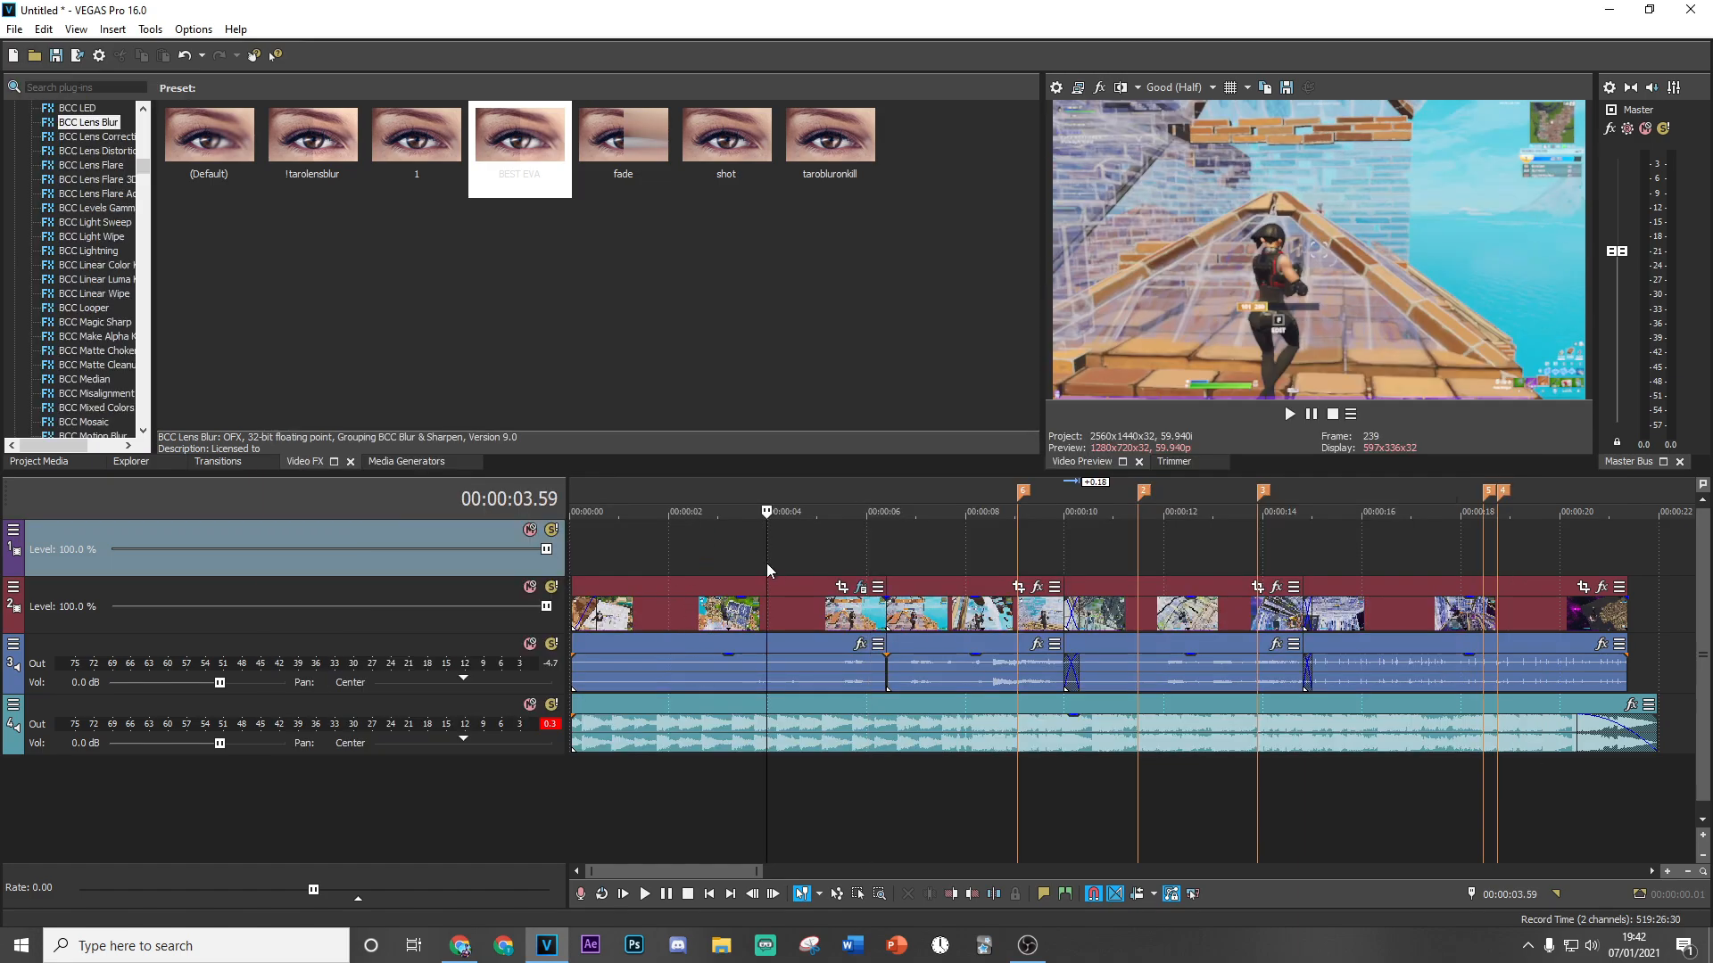
{"action": "left_click", "coordinate": [792, 567]}
{"action": "left_click_drag", "start_coordinate": [796, 567], "coordinate": [640, 567]}
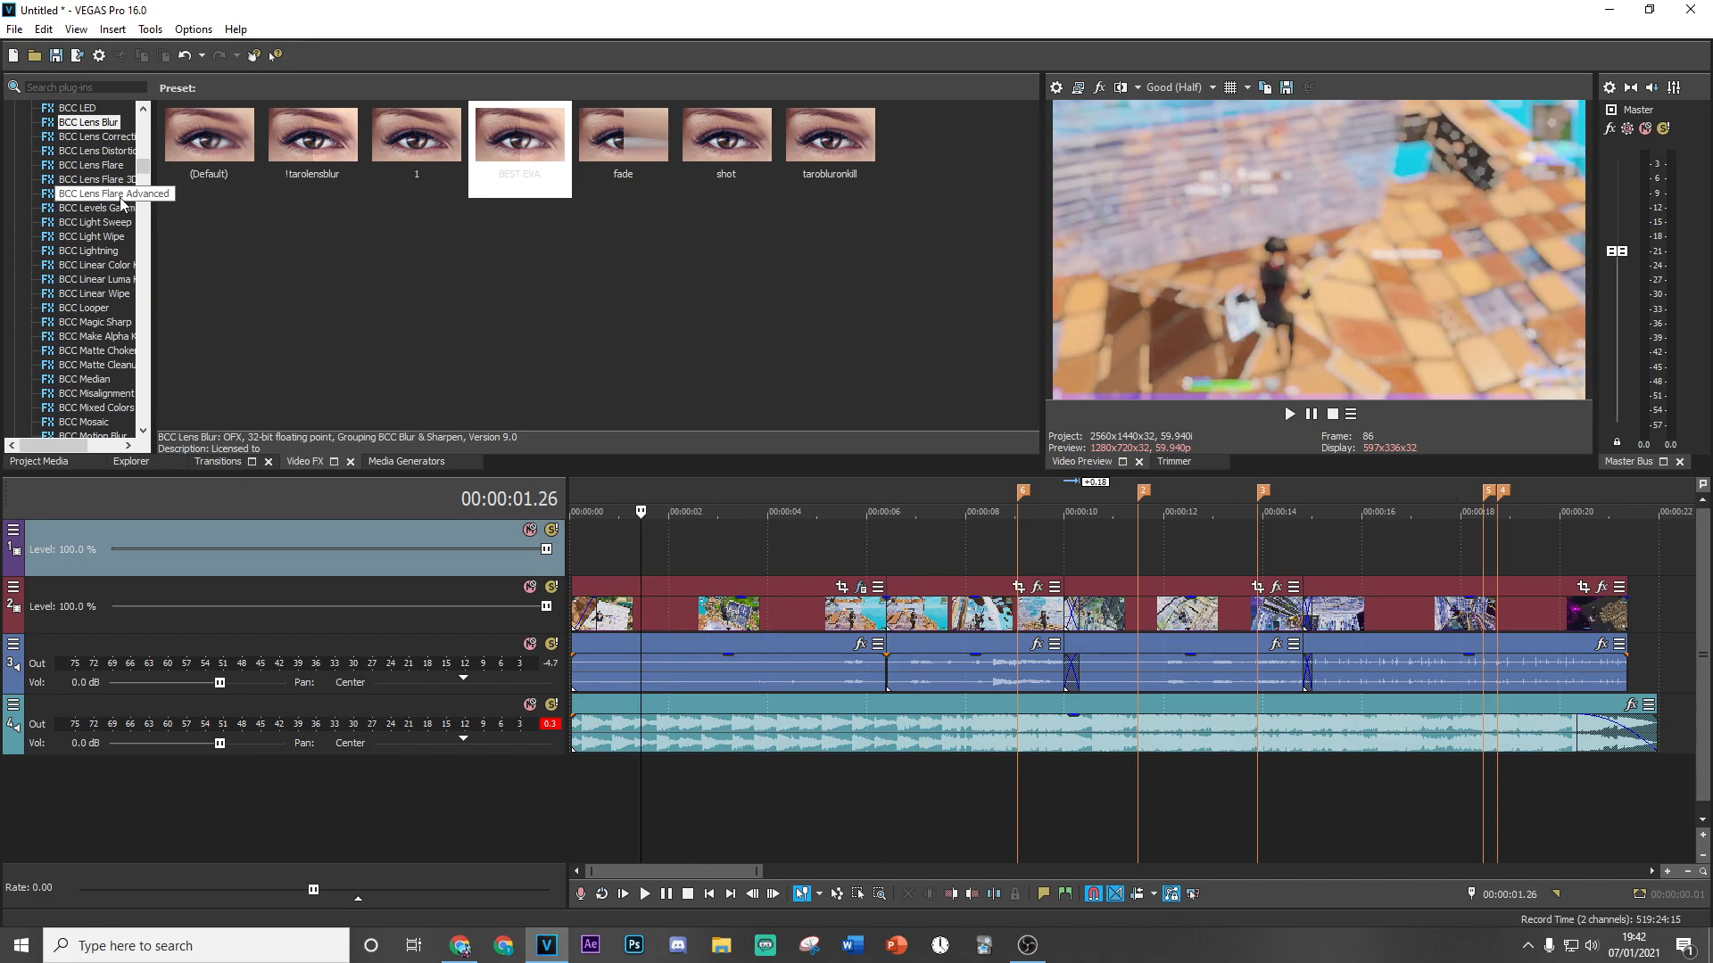
Add a default (Legacy) Text event at the start of the empty upper video track reading "highlights #1".
{"action": "left_click", "coordinate": [394, 462]}
{"action": "left_click_drag", "start_coordinate": [212, 138], "coordinate": [585, 549]}
{"action": "left_click_drag", "start_coordinate": [515, 471], "coordinate": [196, 333]}
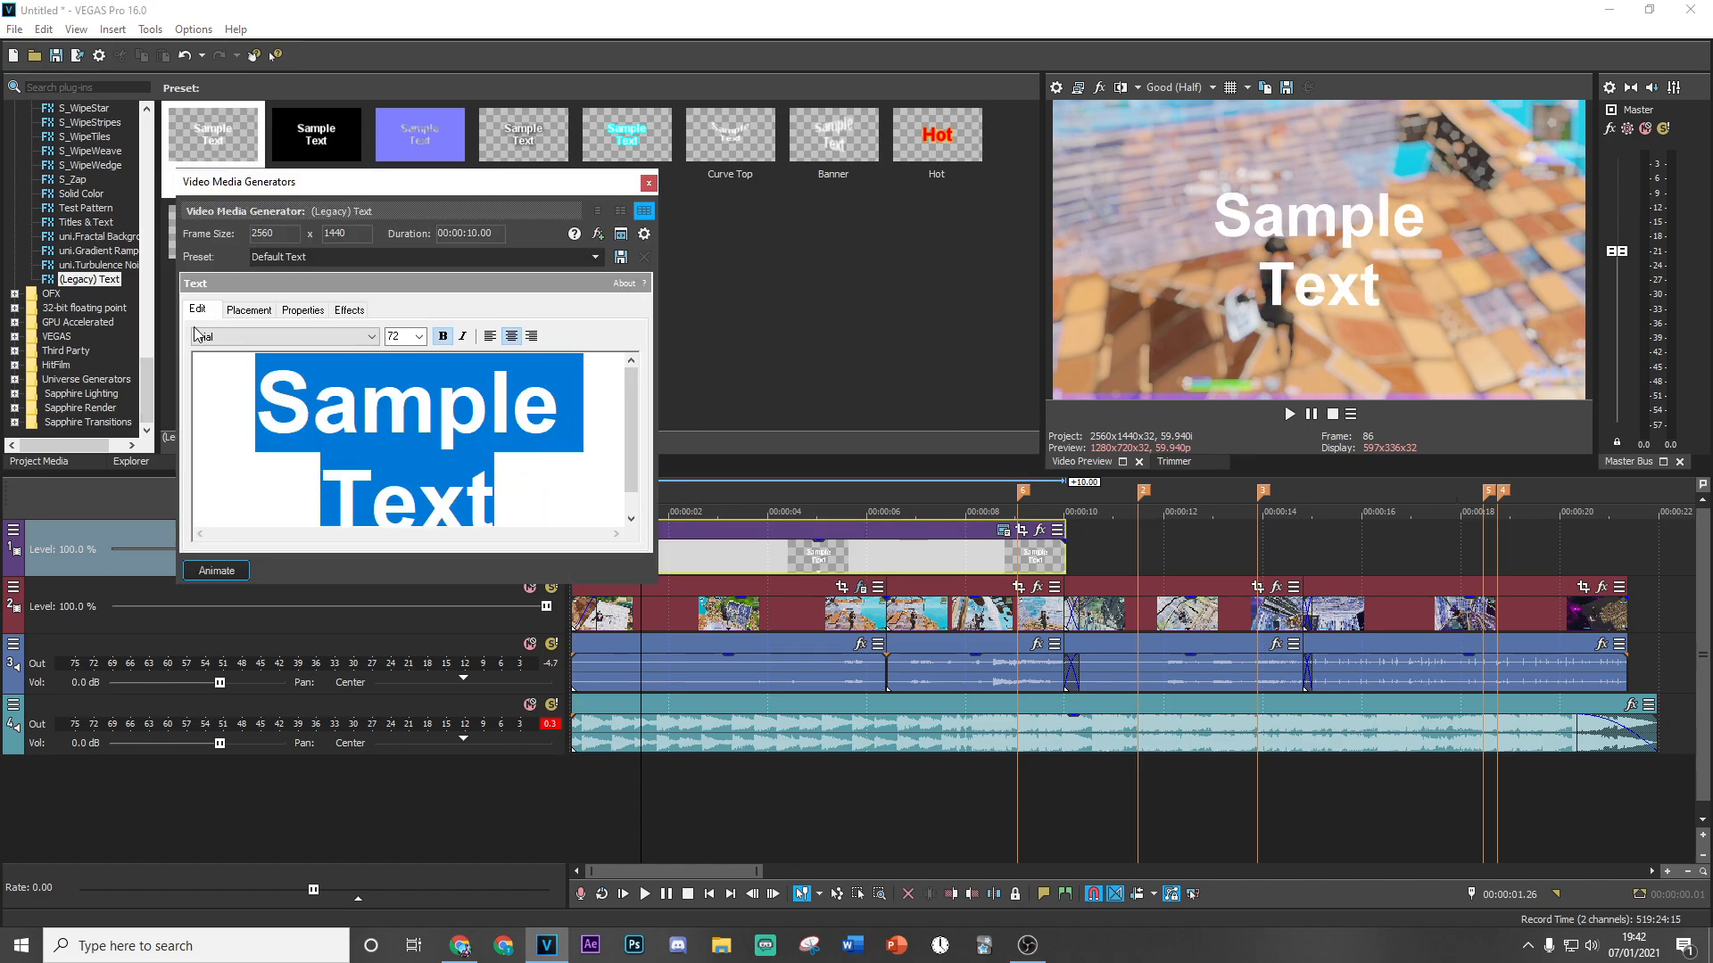
{"action": "key", "text": "Delete"}
{"action": "type", "text": "highlights #"}
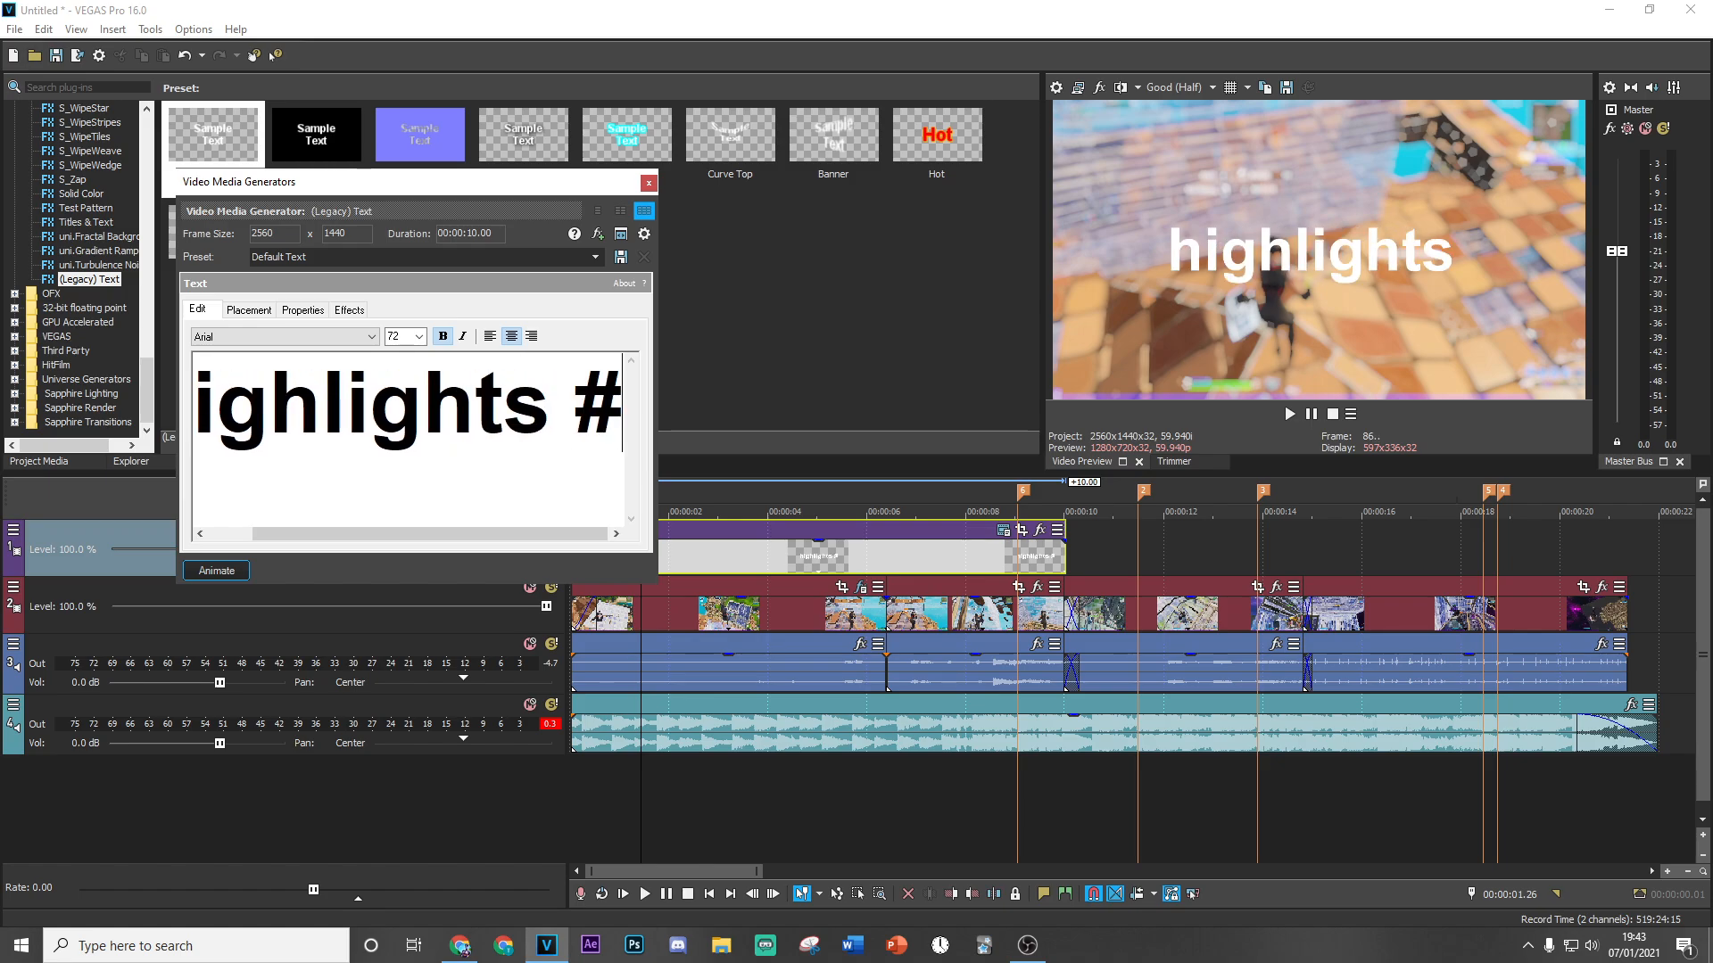
{"action": "type", "text": "1"}
Format the whole title in Akira Expanded at size 48 and close the text generator.
{"action": "key", "text": "ctrl+a"}
{"action": "left_click", "coordinate": [294, 336]}
{"action": "key", "text": "k"}
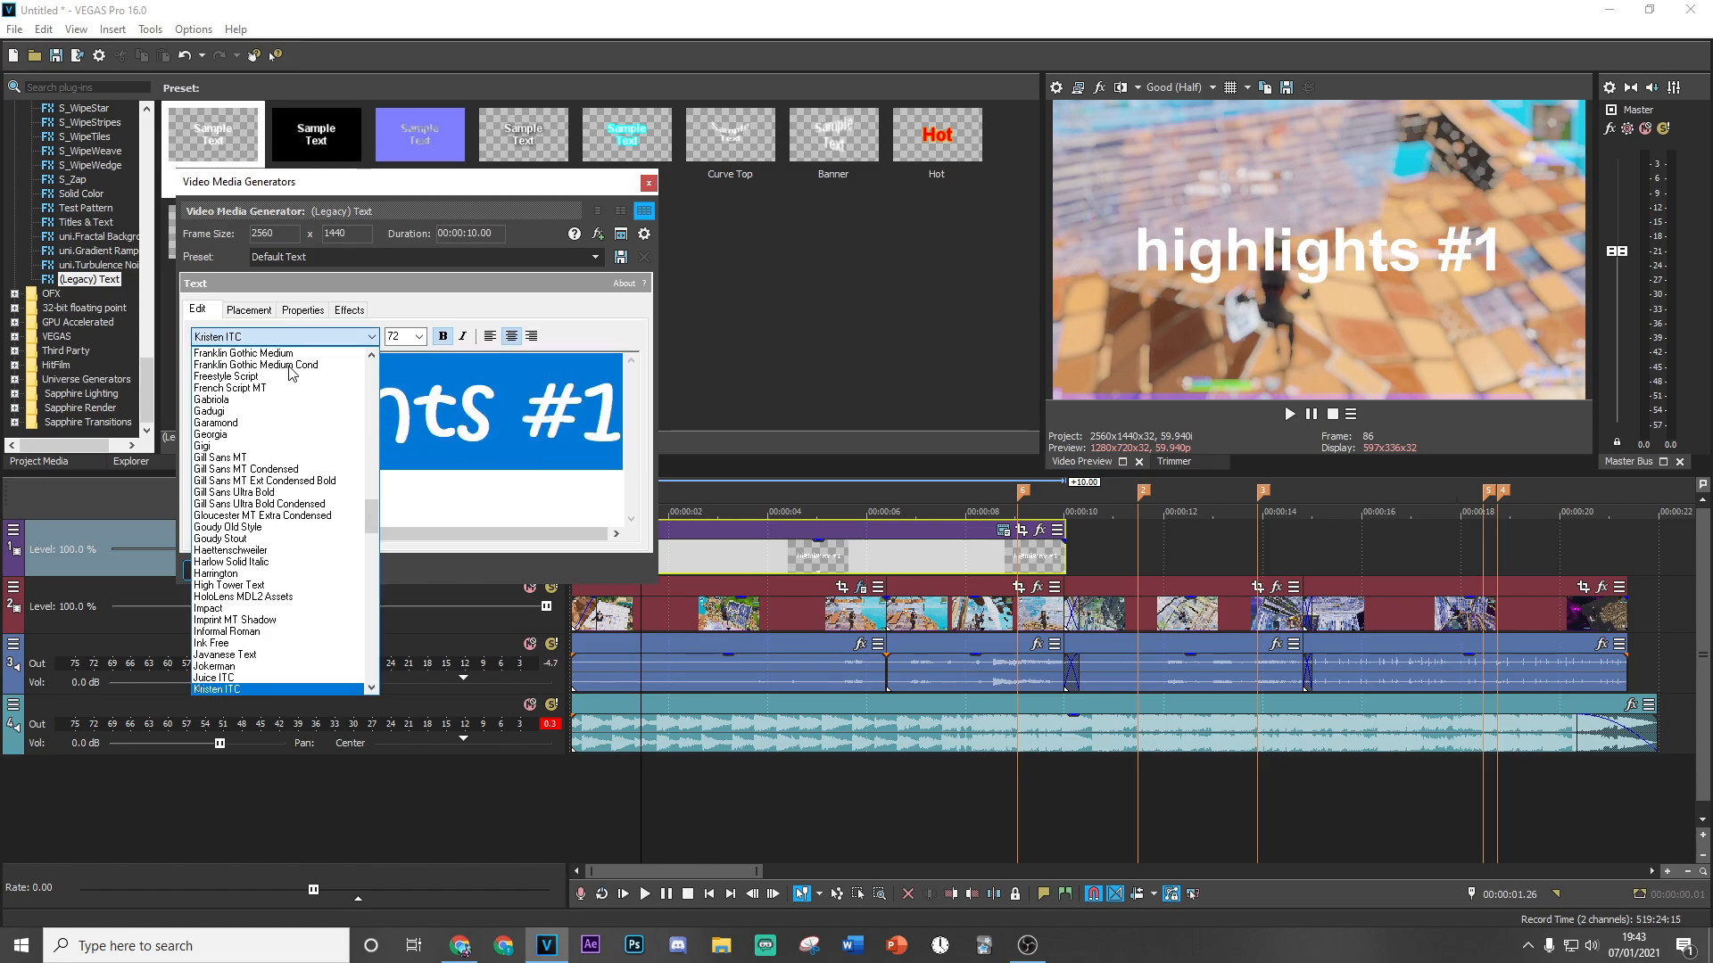
{"action": "scroll", "coordinate": [303, 446], "scroll_direction": "up", "scroll_amount": 12}
{"action": "scroll", "coordinate": [306, 464], "scroll_direction": "up", "scroll_amount": 15}
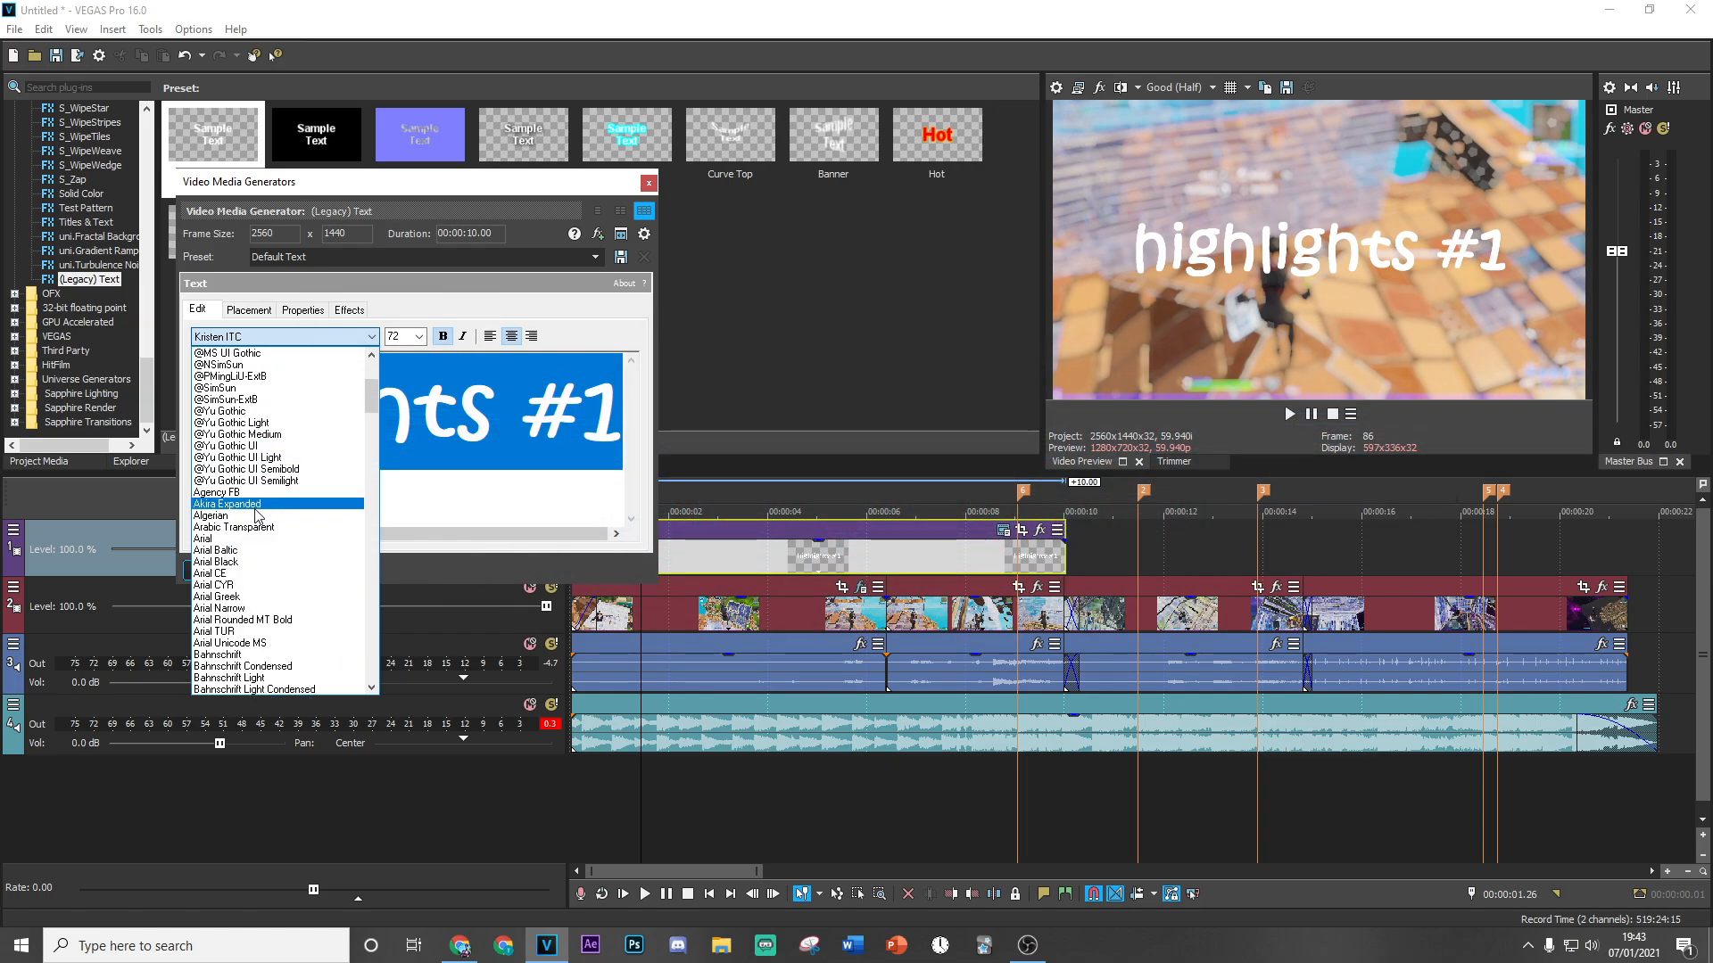
{"action": "left_click", "coordinate": [256, 506]}
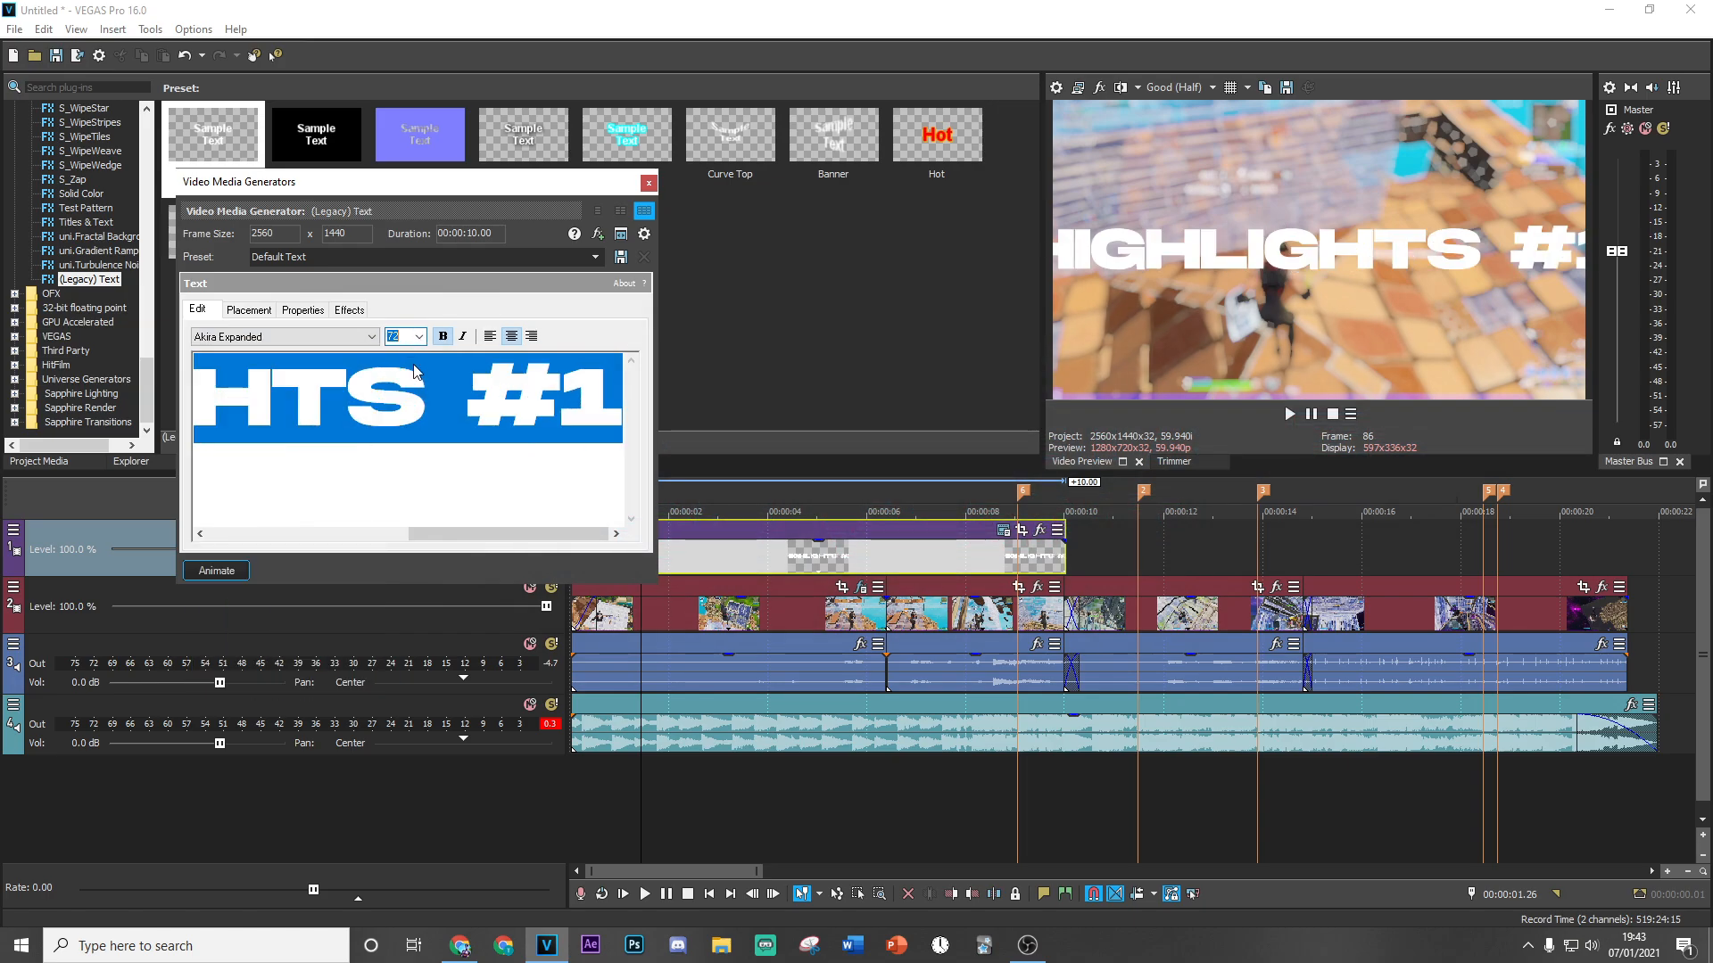
{"action": "key", "text": "Return"}
{"action": "type", "text": "4"}
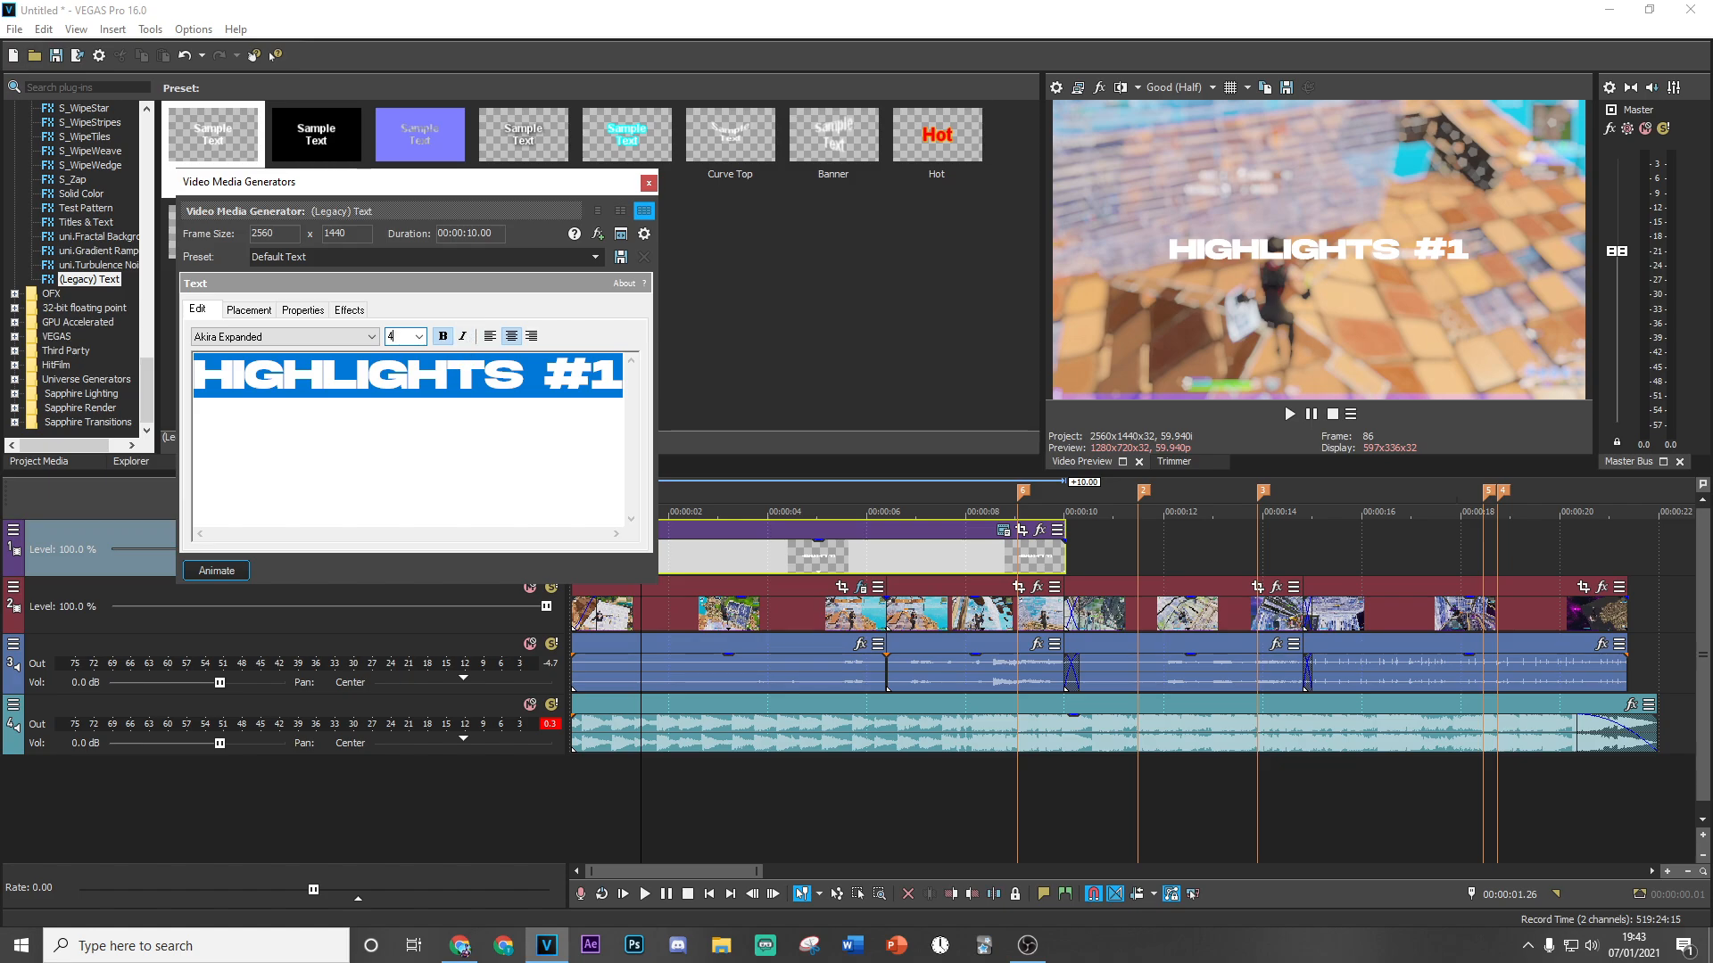
{"action": "type", "text": "8"}
{"action": "key", "text": "Return"}
{"action": "left_click", "coordinate": [648, 183]}
Trim the title's start to about 0.4 seconds into the timeline and give the first video clip a 26-frame fade-in.
{"action": "left_click", "coordinate": [780, 557]}
{"action": "left_click", "coordinate": [576, 560]}
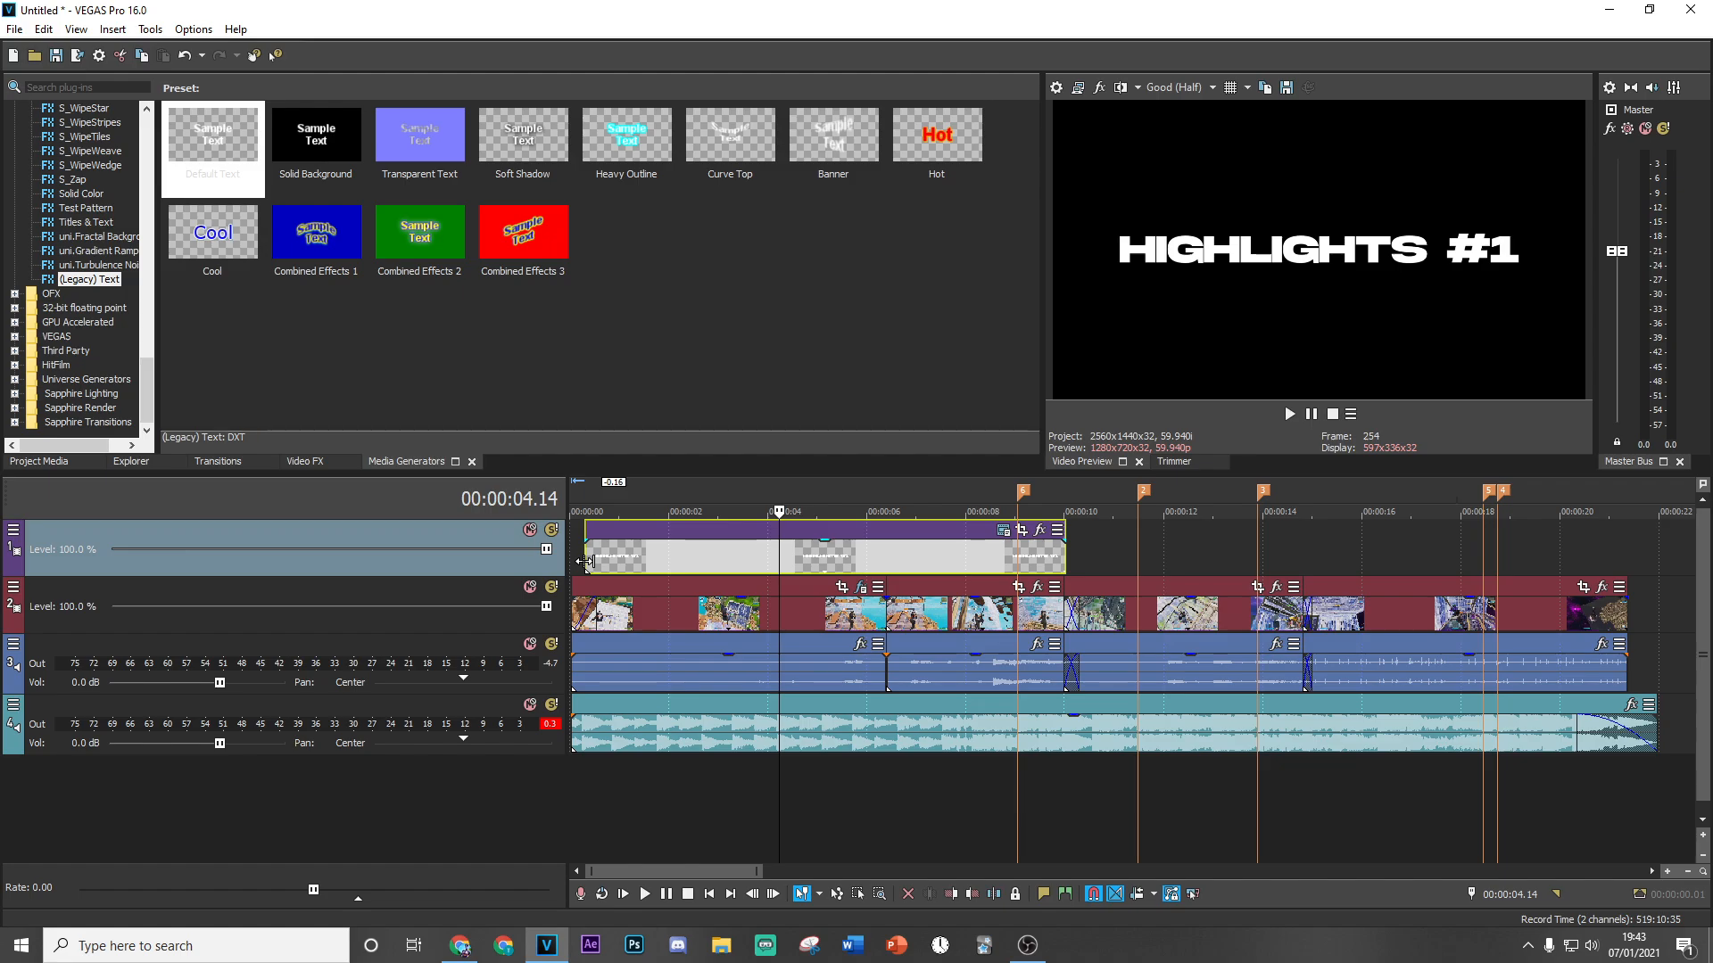
{"action": "scroll", "coordinate": [716, 635], "scroll_direction": "up", "scroll_amount": 2}
{"action": "scroll", "coordinate": [716, 635], "scroll_direction": "up", "scroll_amount": 1}
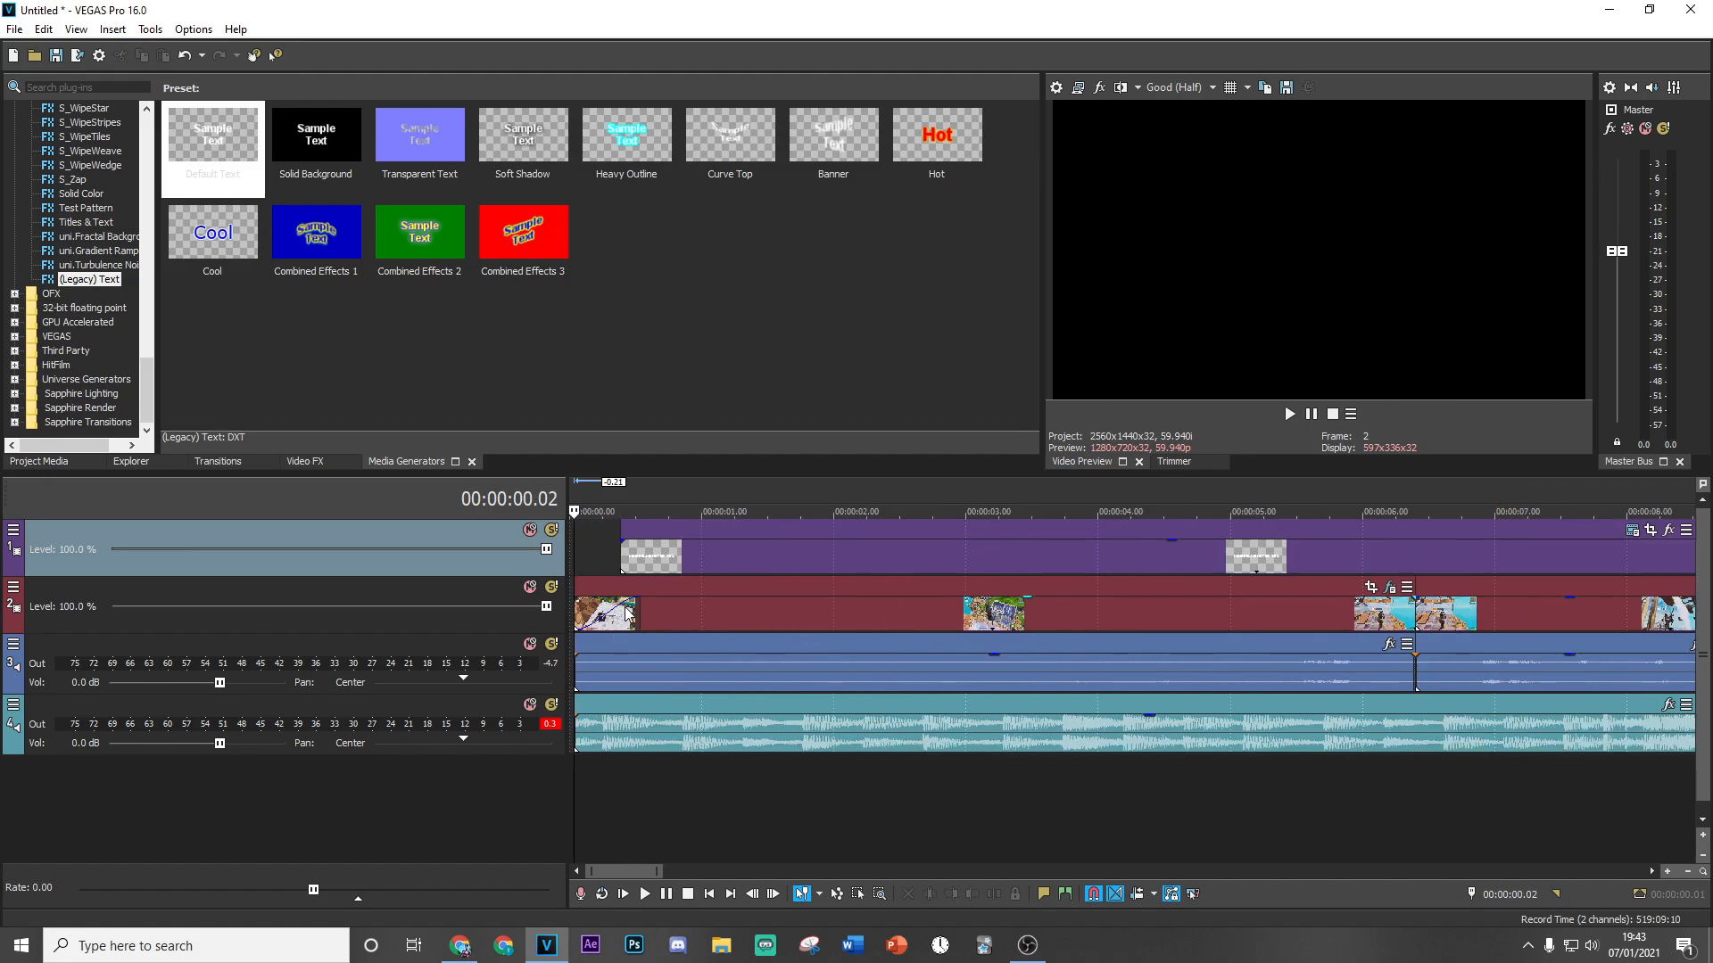
{"action": "left_click", "coordinate": [625, 612]}
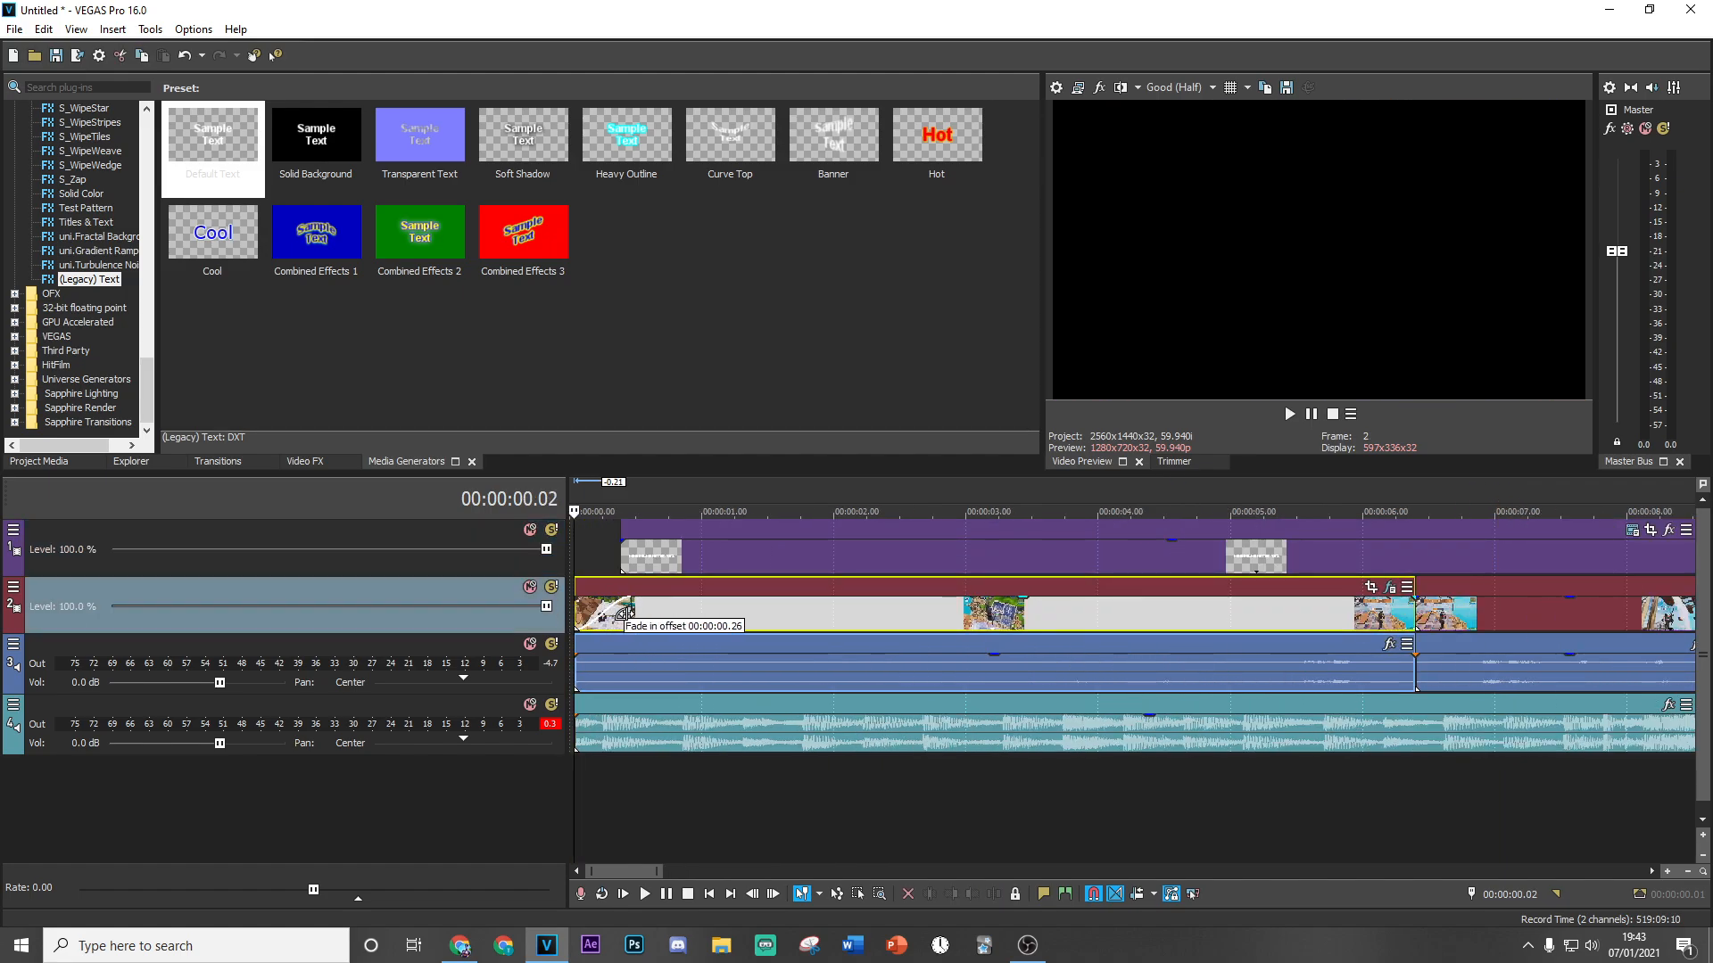
Fade the title in and out, shorten it to end at about 00:00:03, and check its frame at 00:00:01.16.
{"action": "left_click", "coordinate": [628, 542]}
{"action": "left_click_drag", "start_coordinate": [628, 542], "coordinate": [673, 541]}
{"action": "left_click", "coordinate": [652, 568]}
{"action": "left_click", "coordinate": [740, 562]}
{"action": "scroll", "coordinate": [780, 575], "scroll_direction": "down", "scroll_amount": 2}
{"action": "left_click_drag", "start_coordinate": [1230, 559], "coordinate": [735, 540]}
{"action": "left_click", "coordinate": [653, 561]}
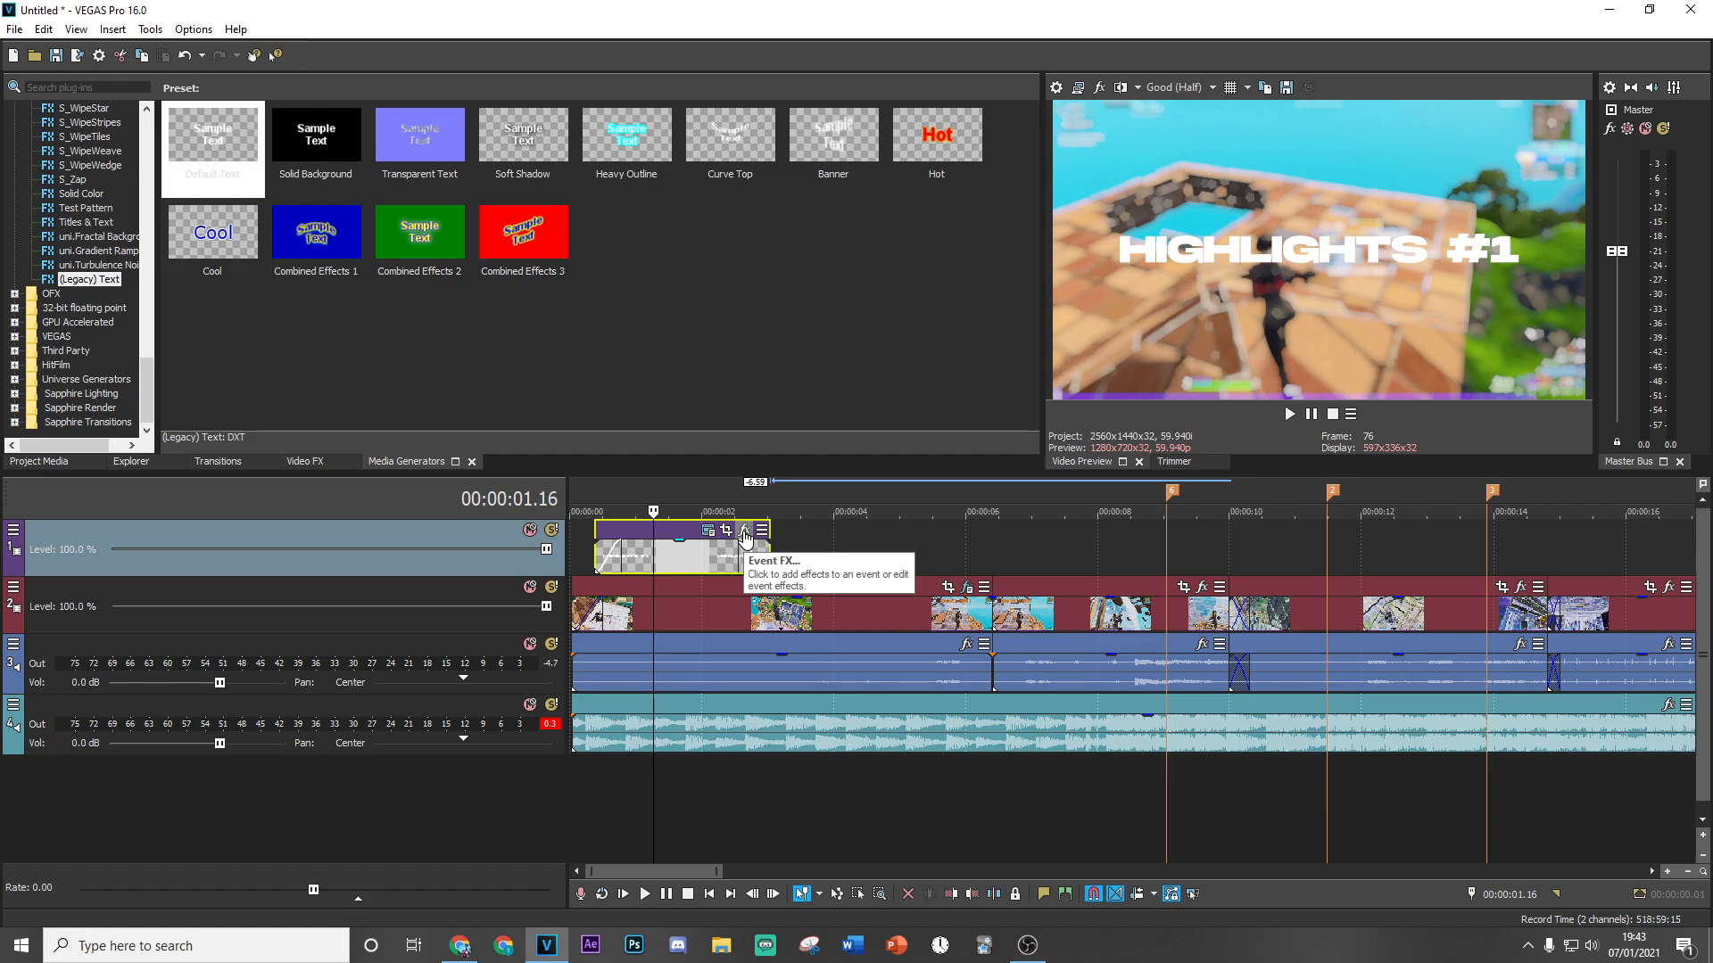
Add the saved chain of BCC Wave, BCC Posterize Time, uni.Holomatrix II and S_DropShadow from the Taro's Presets folder to the title.
{"action": "left_click", "coordinate": [744, 532]}
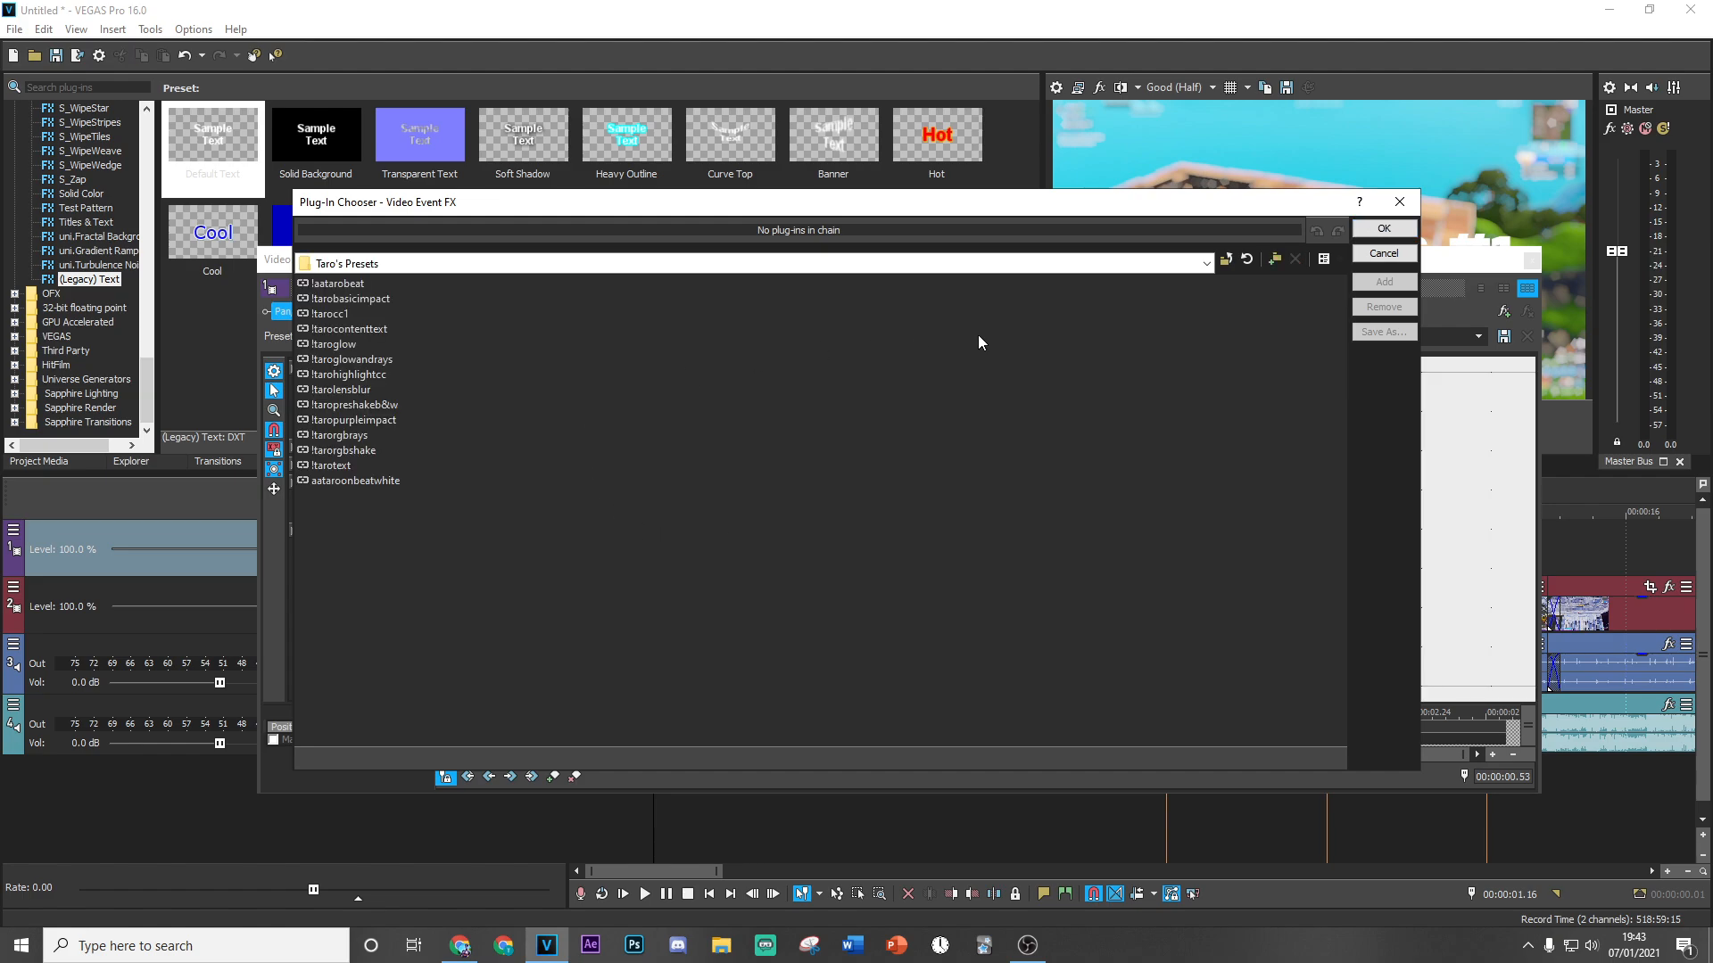
{"action": "left_click", "coordinate": [1034, 261]}
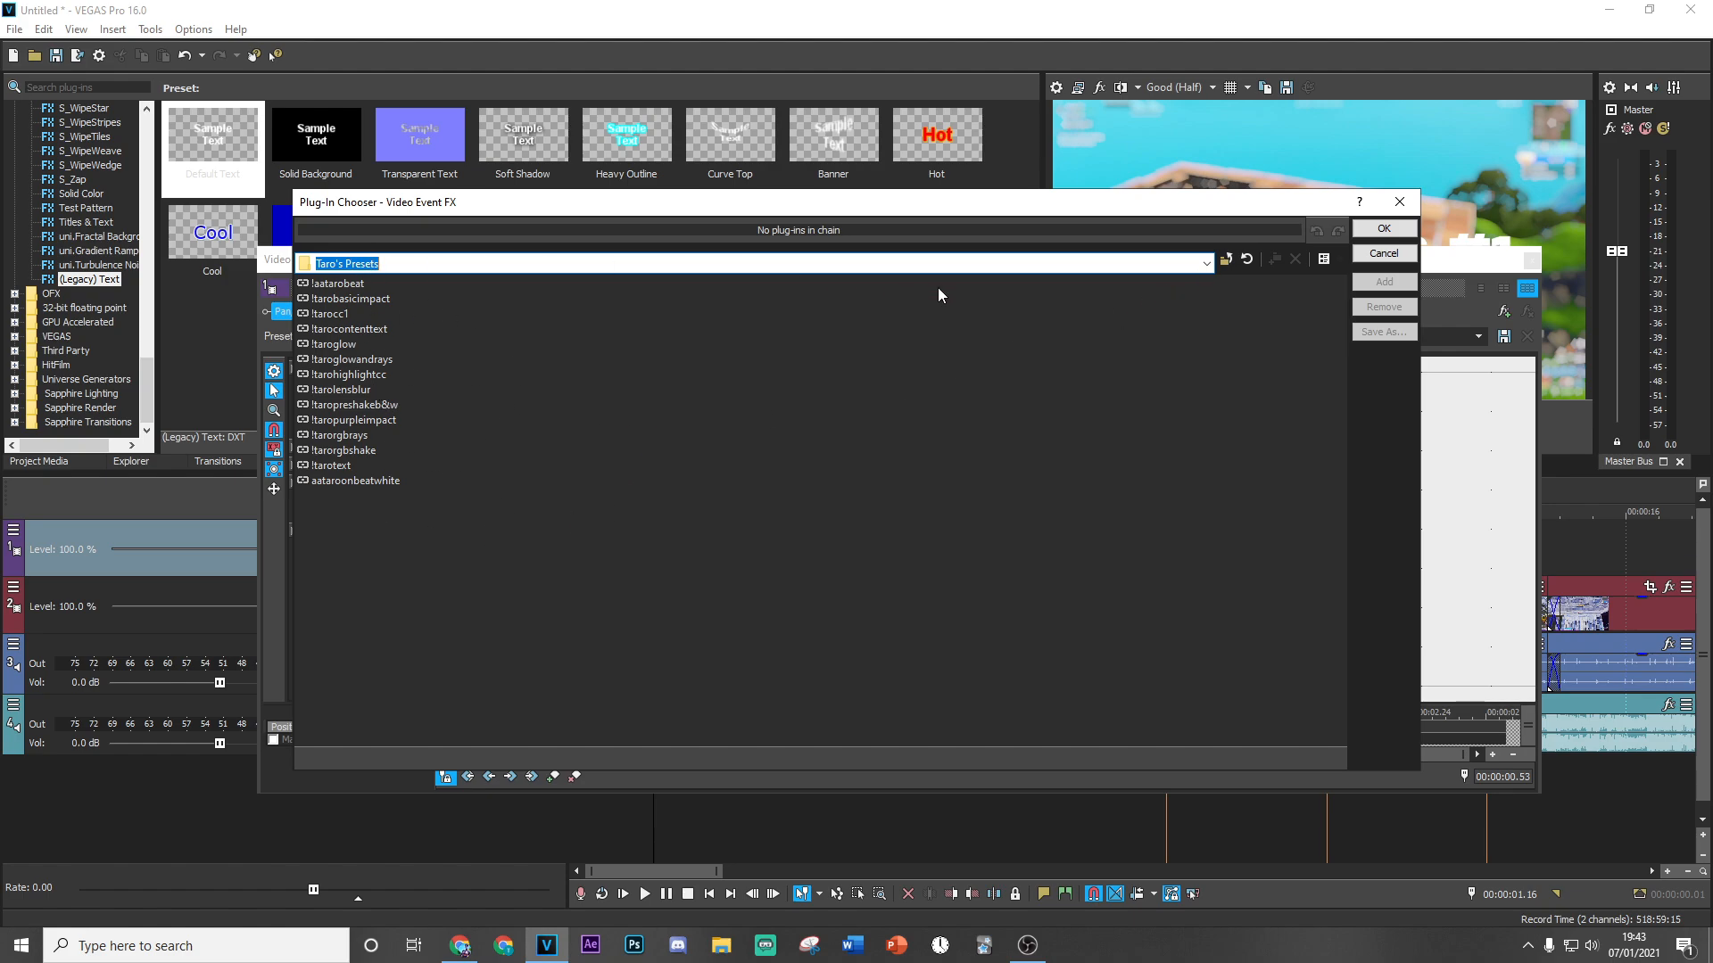
{"action": "left_click", "coordinate": [1209, 264]}
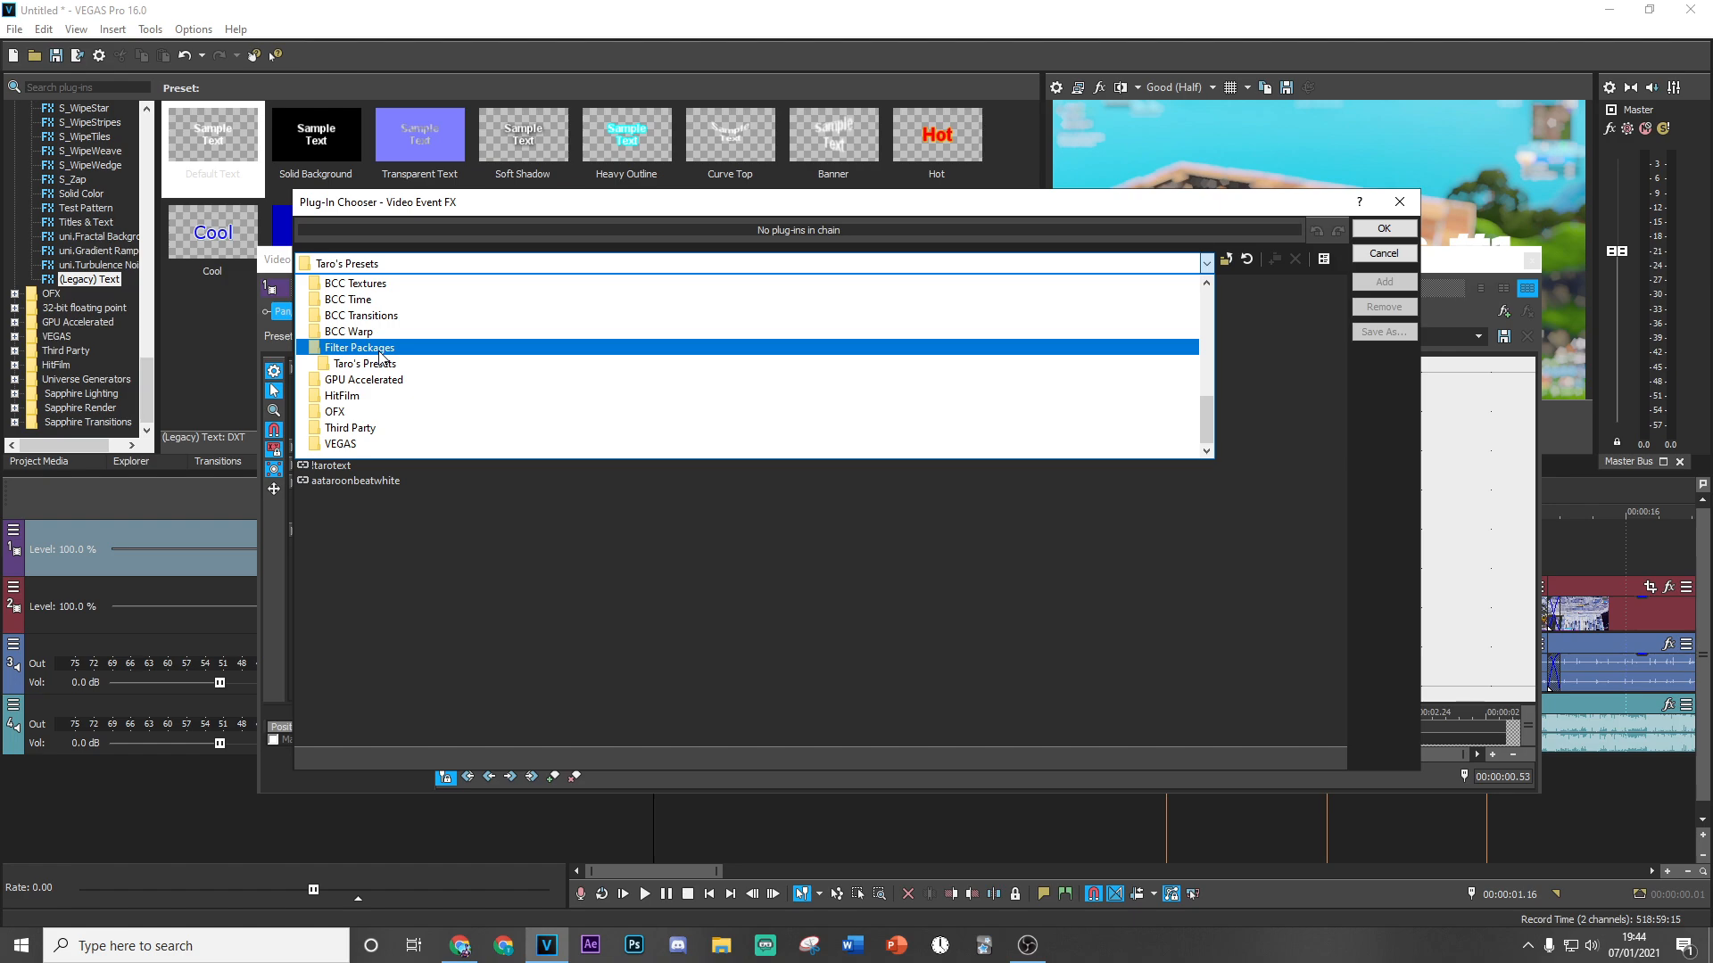
{"action": "left_click", "coordinate": [533, 591]}
{"action": "left_click", "coordinate": [357, 480]}
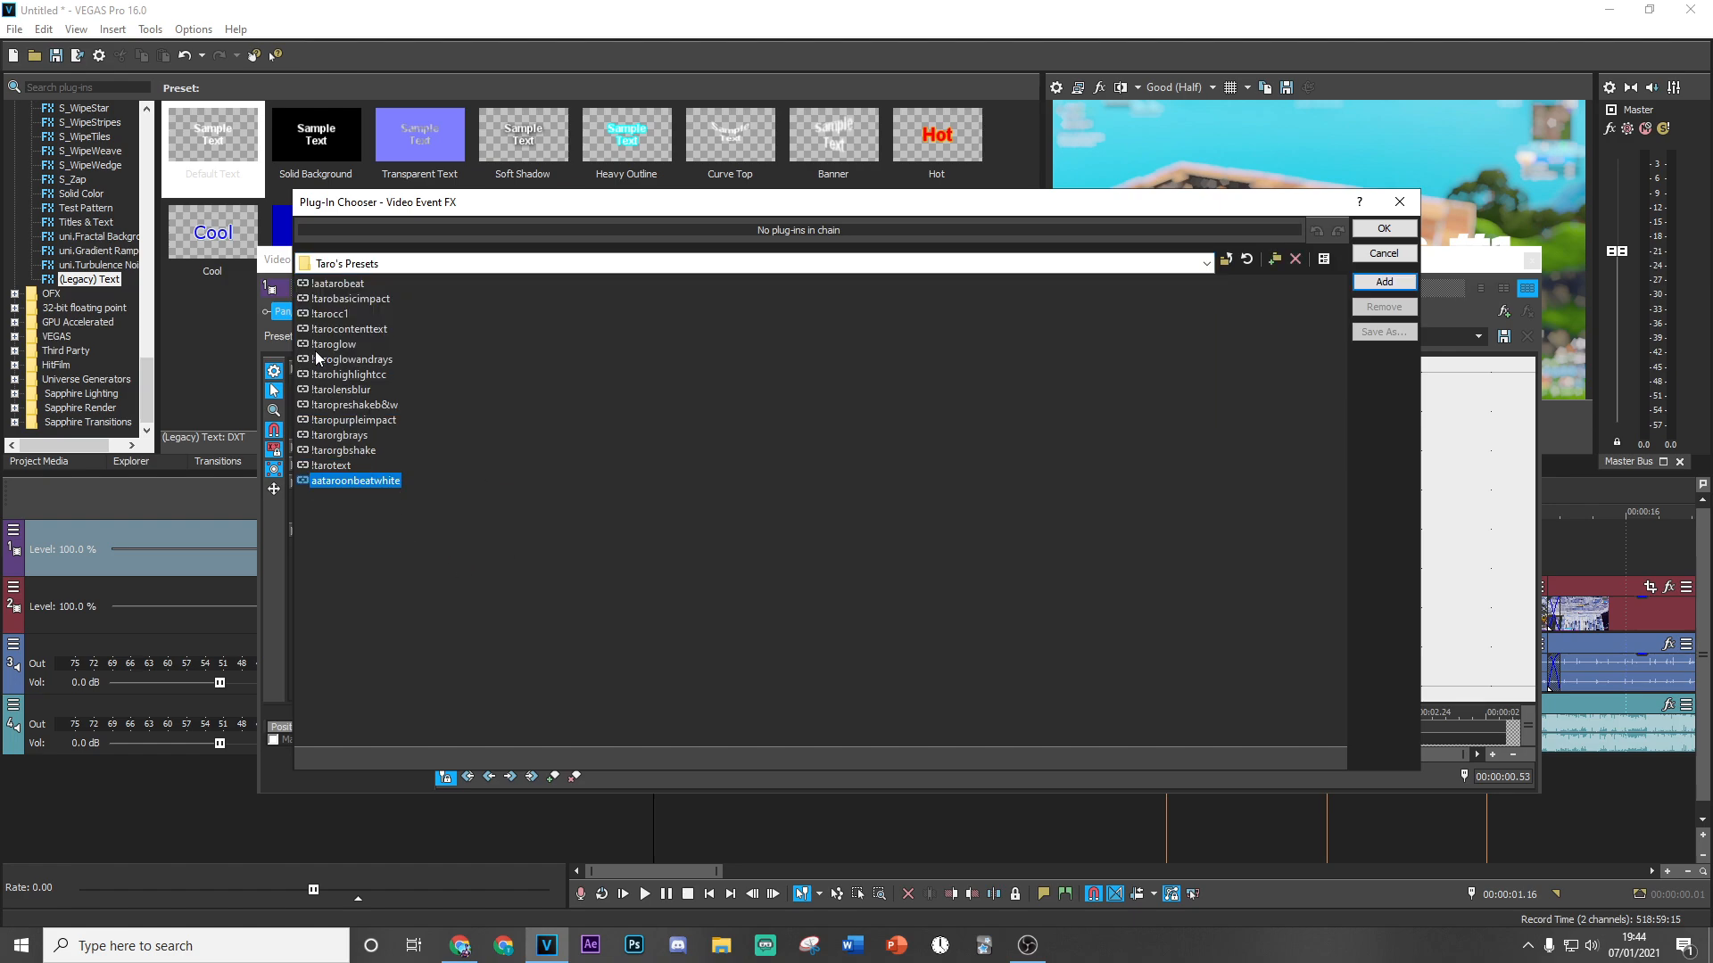
{"action": "left_click", "coordinate": [337, 449]}
{"action": "left_click", "coordinate": [1383, 228]}
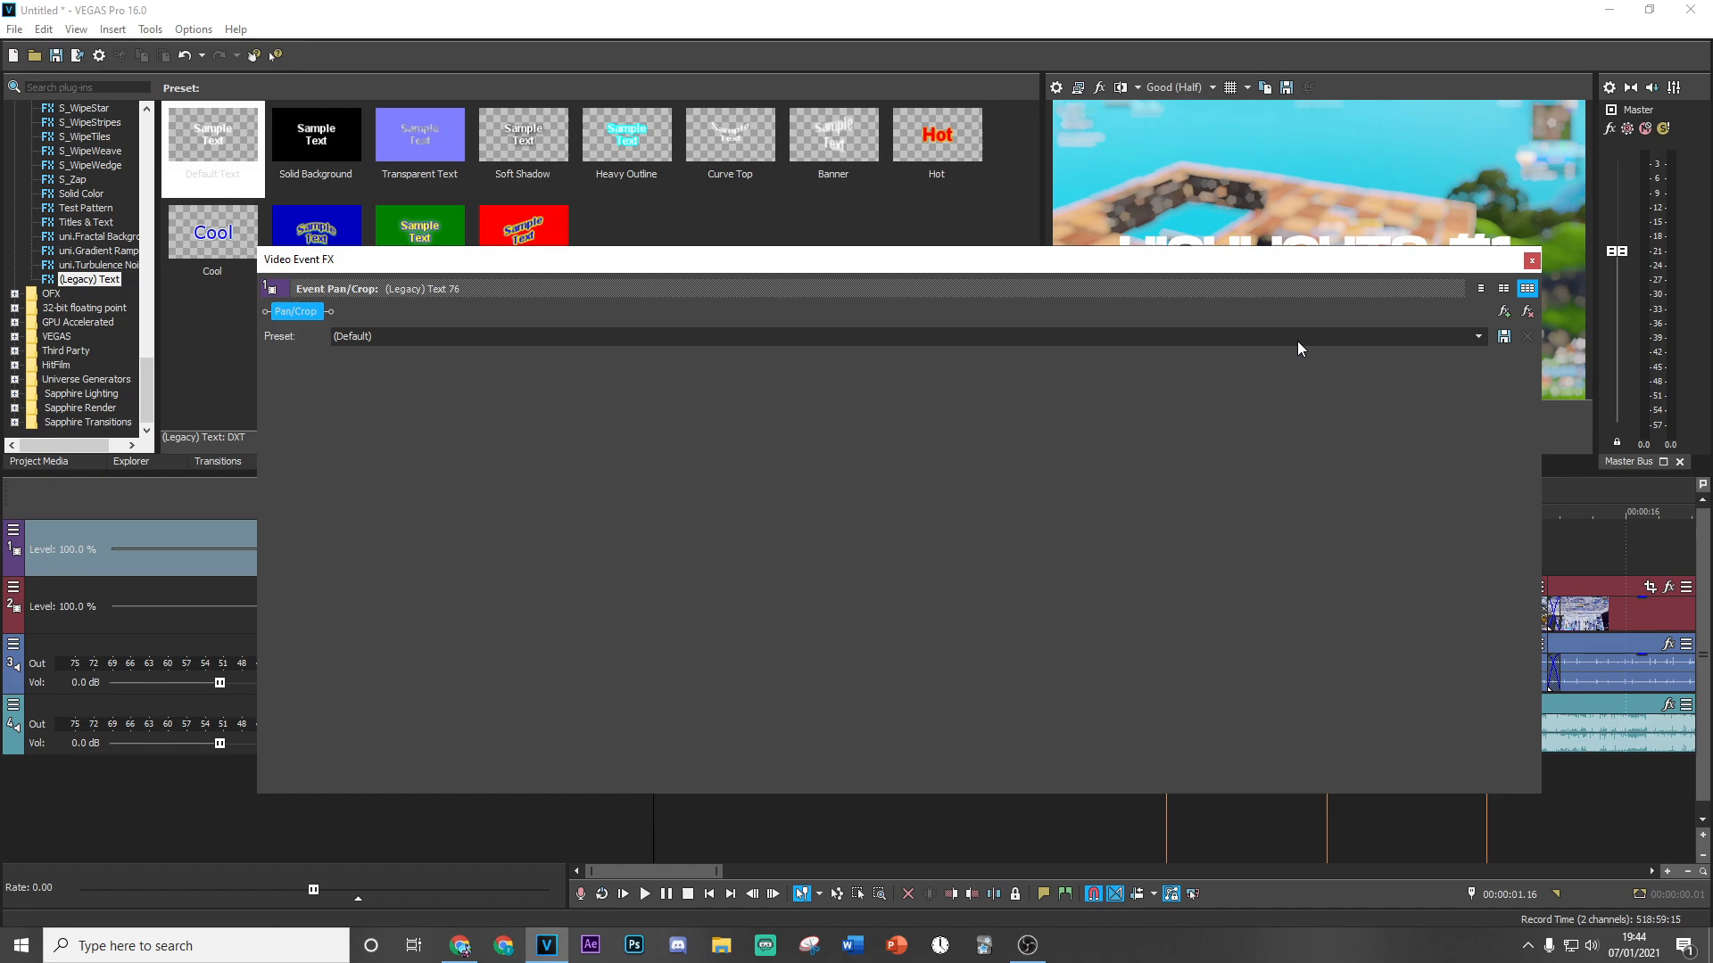
{"action": "left_click_drag", "start_coordinate": [1302, 251], "coordinate": [1308, 405]}
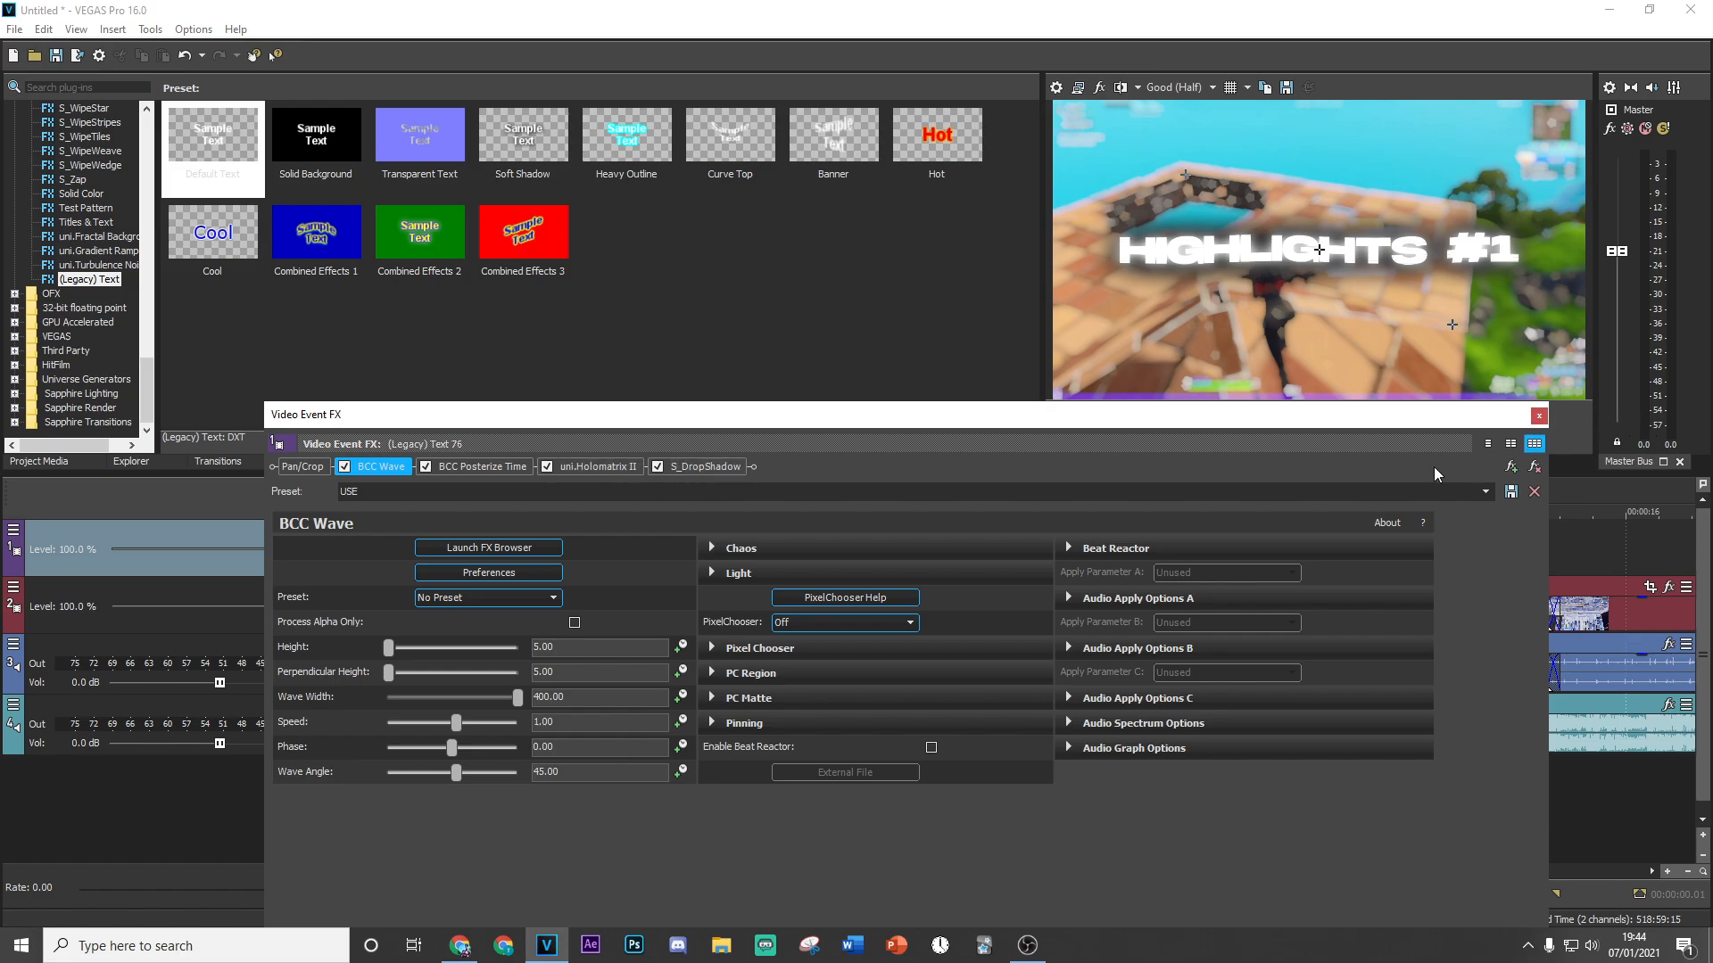
{"action": "left_click", "coordinate": [1541, 417]}
Recolour the title text to a bright blue of about R 40, G 148, B 255 and close the text generator.
{"action": "left_click", "coordinate": [720, 553]}
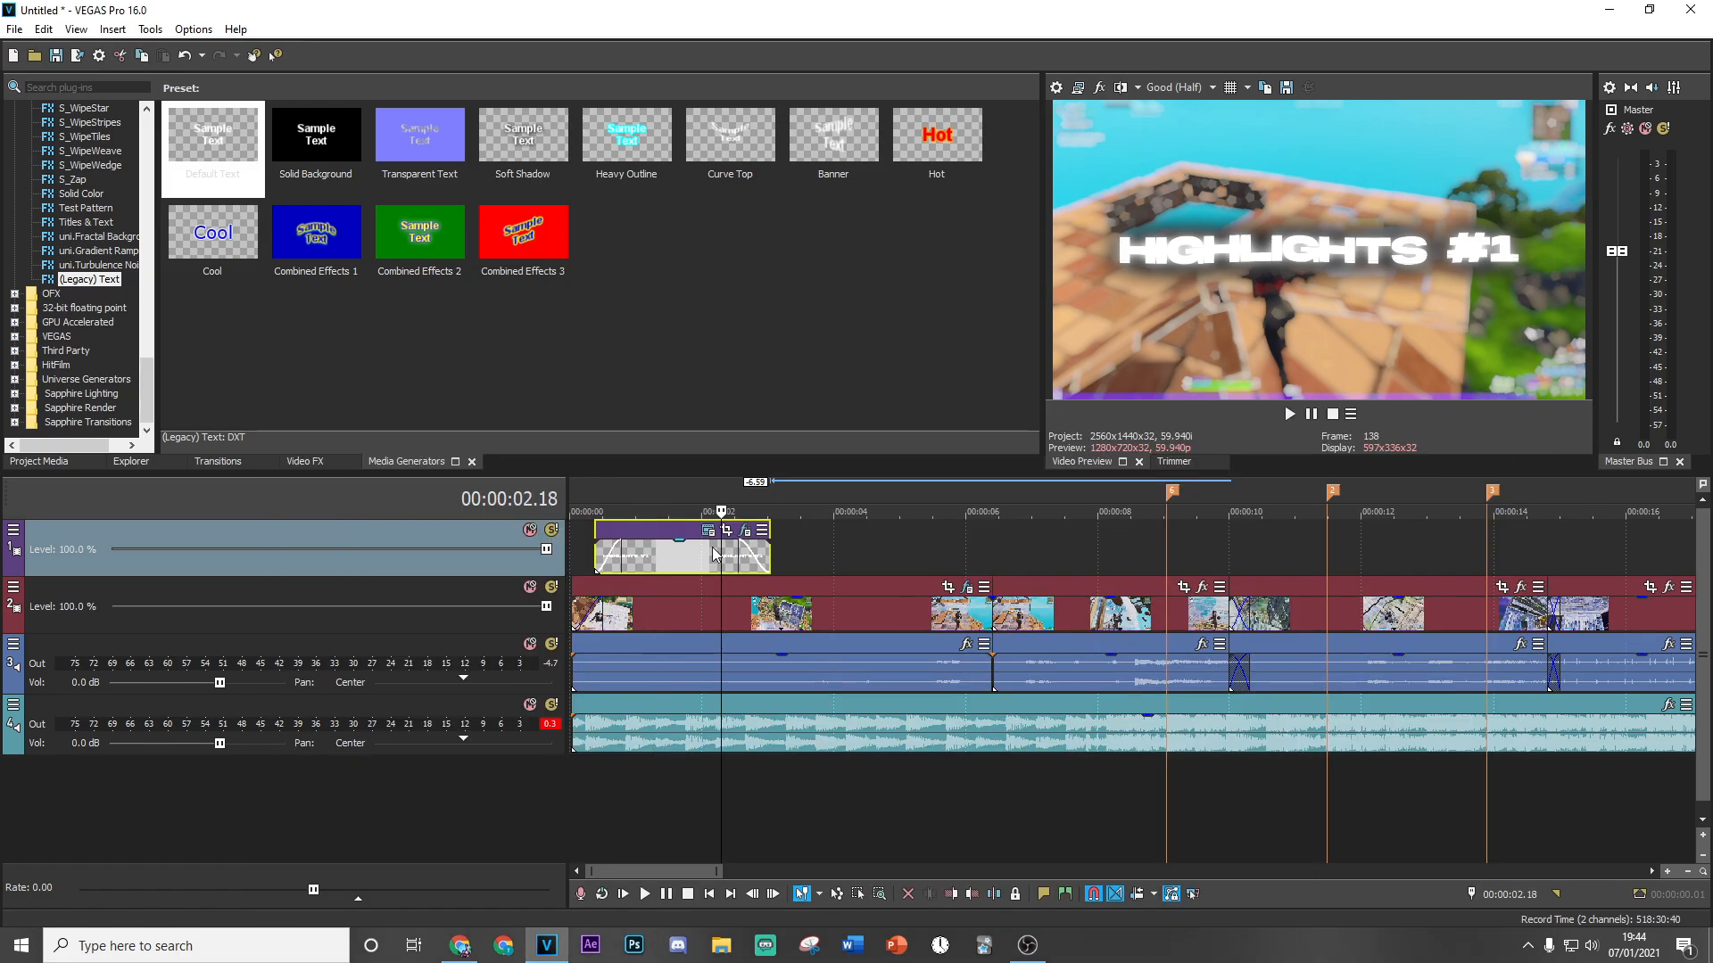
{"action": "left_click", "coordinate": [689, 548]}
{"action": "left_click", "coordinate": [708, 530]}
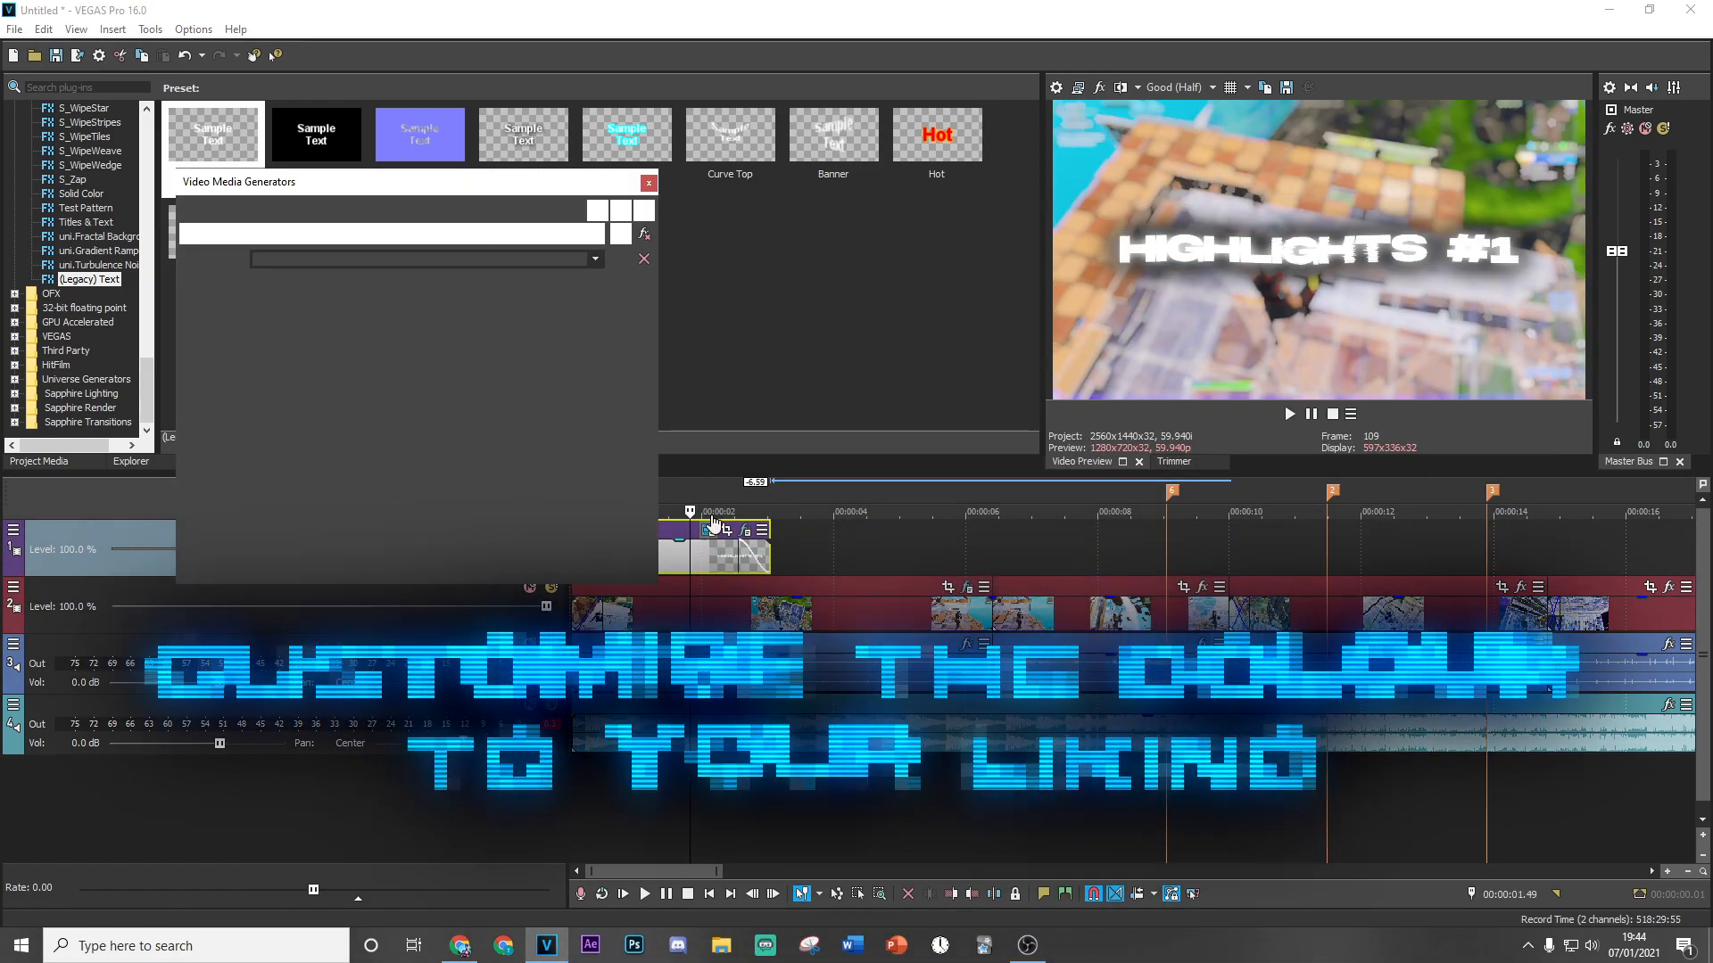
{"action": "left_click", "coordinate": [302, 312]}
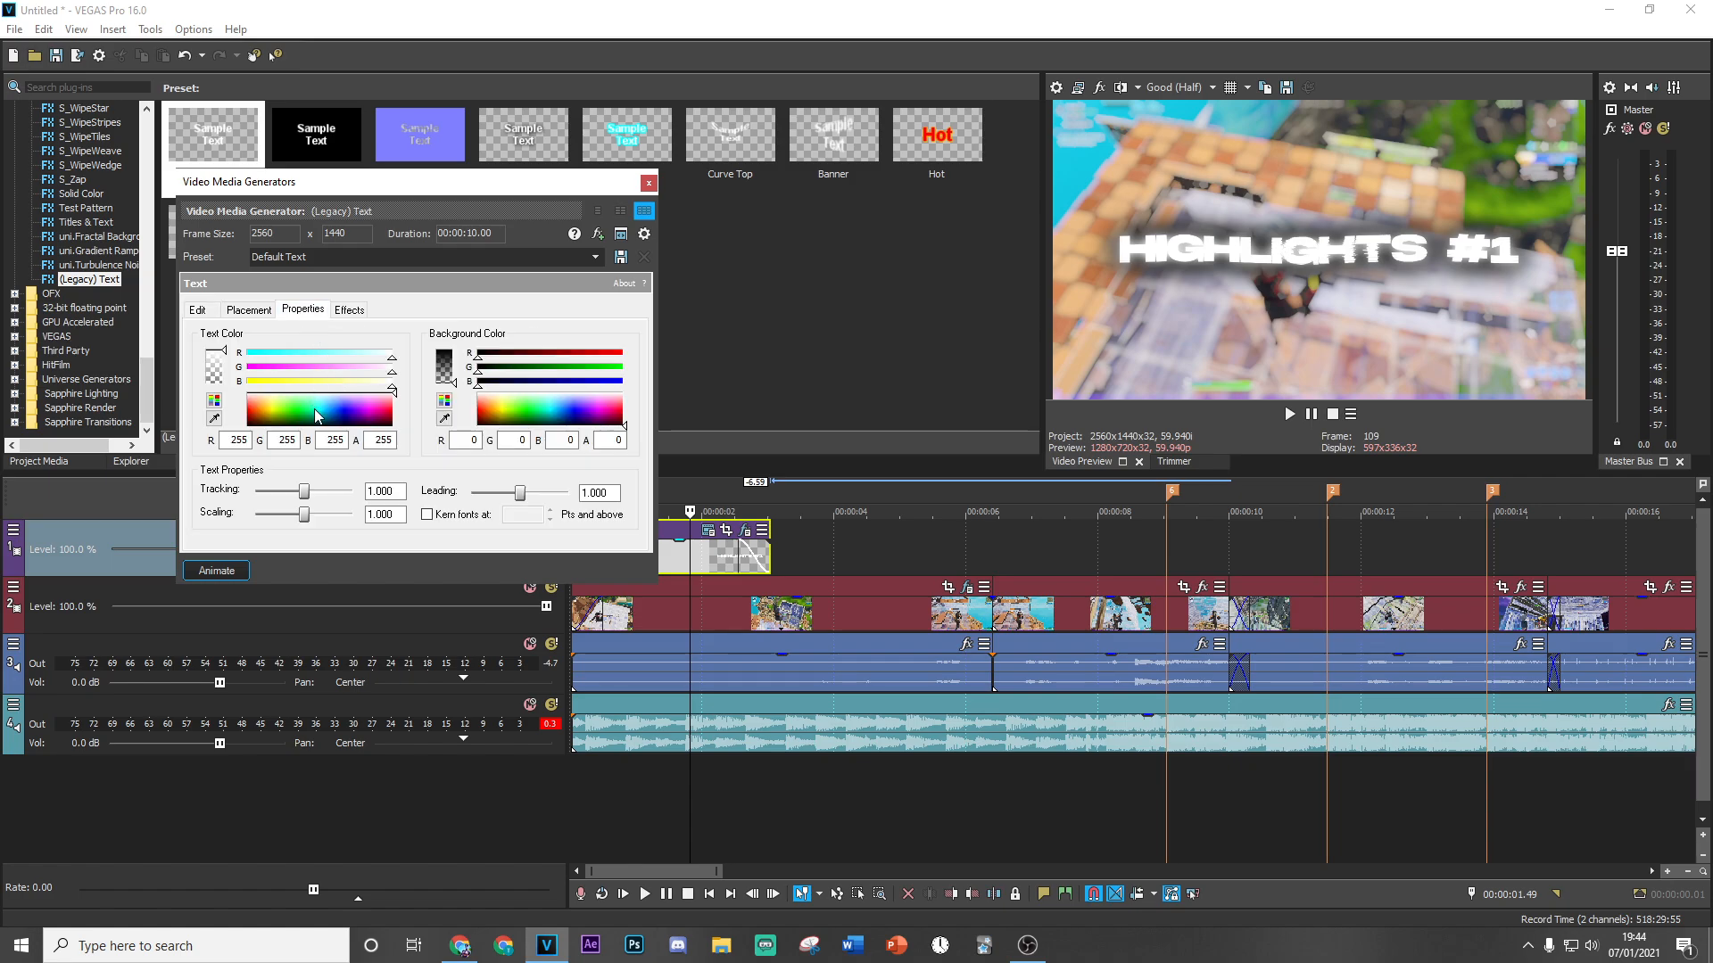
{"action": "left_click", "coordinate": [342, 419]}
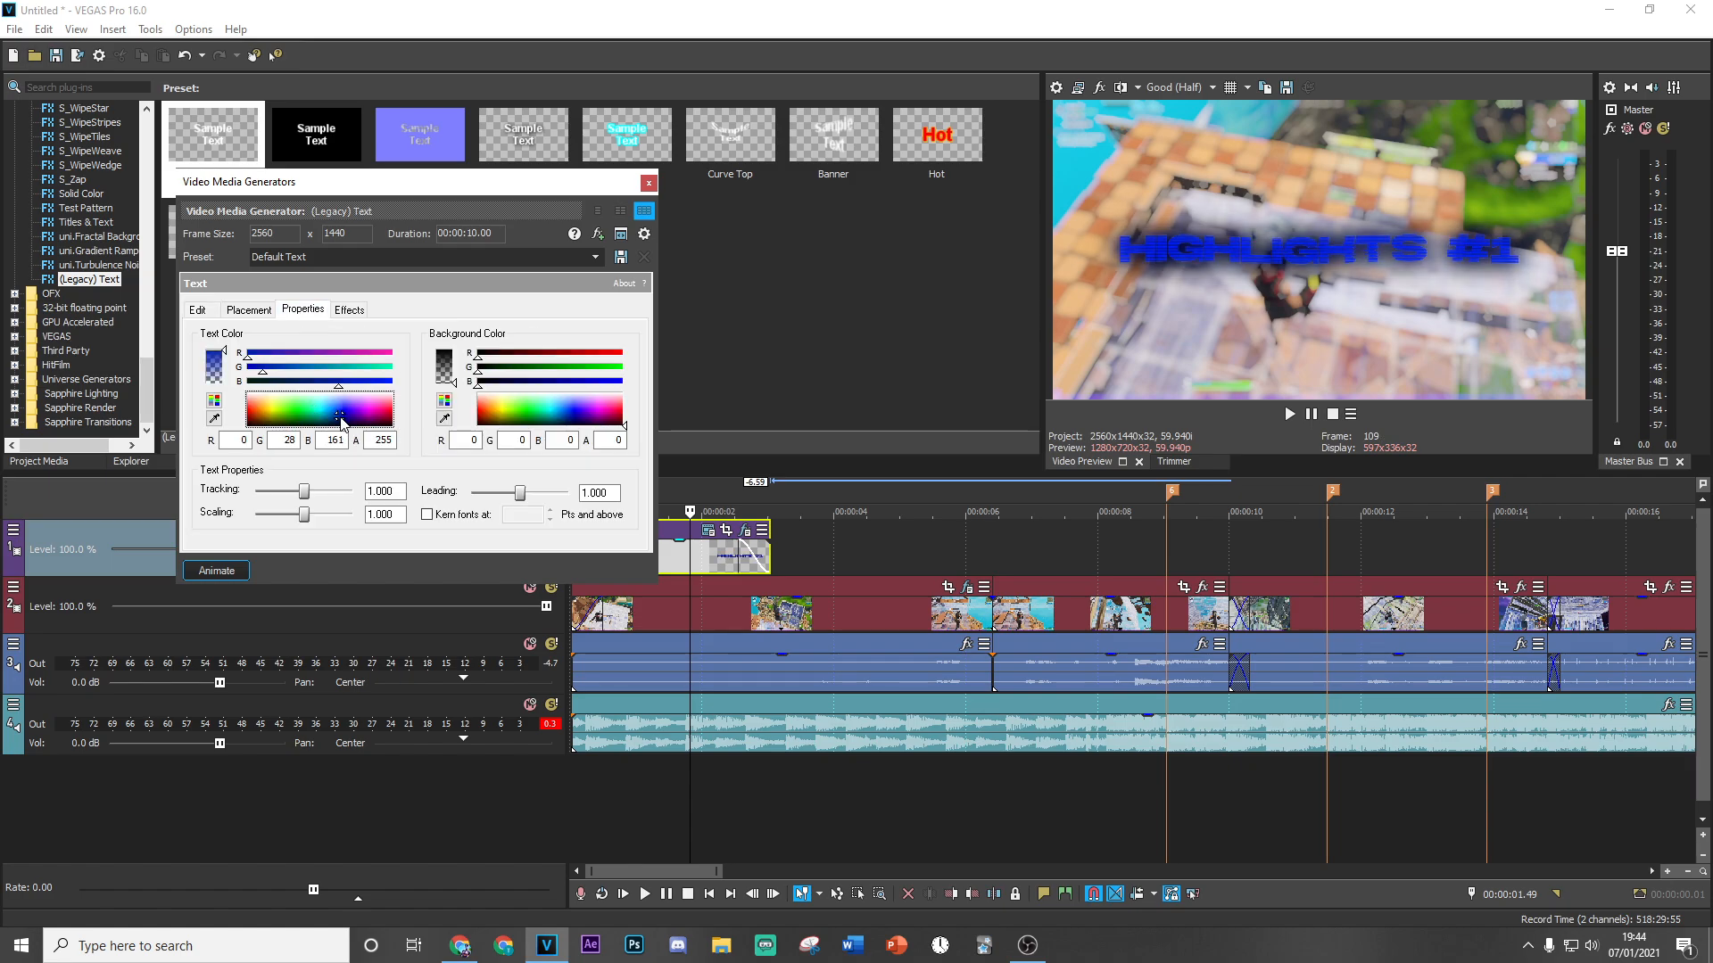
{"action": "left_click_drag", "start_coordinate": [343, 421], "coordinate": [333, 414]}
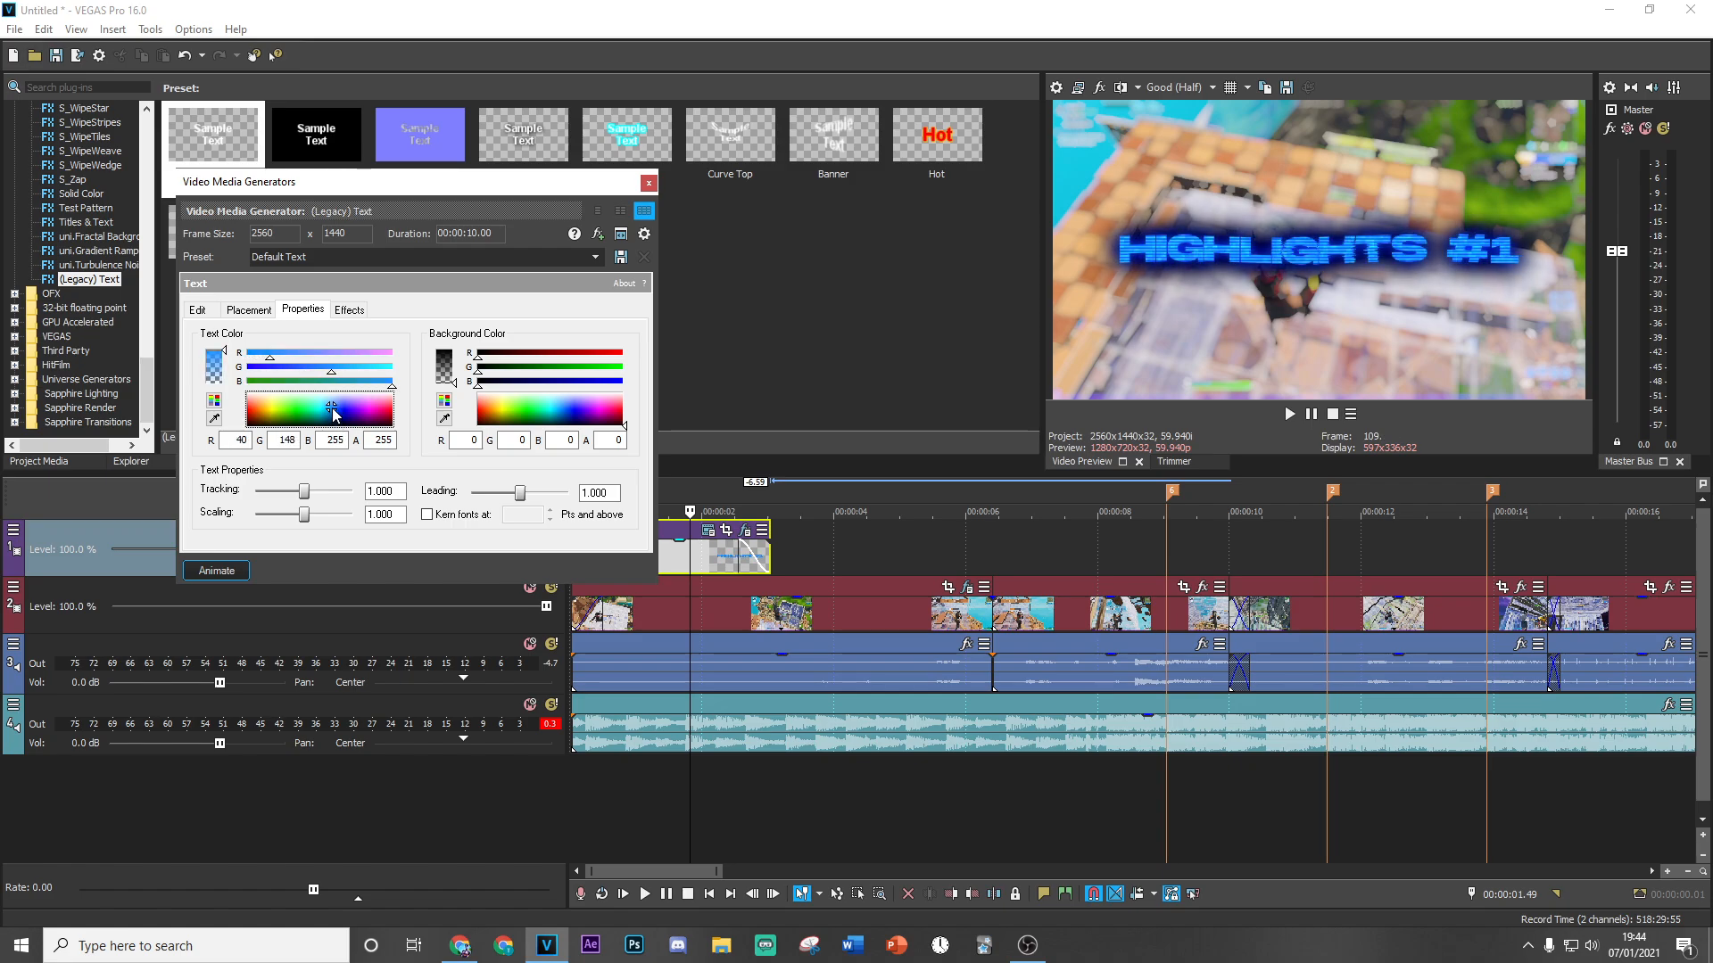
{"action": "left_click", "coordinate": [647, 185]}
Copy the blue title and paste it on the same track at 00:00:03.09, just after the original.
{"action": "left_click", "coordinate": [679, 561]}
{"action": "left_click", "coordinate": [694, 561]}
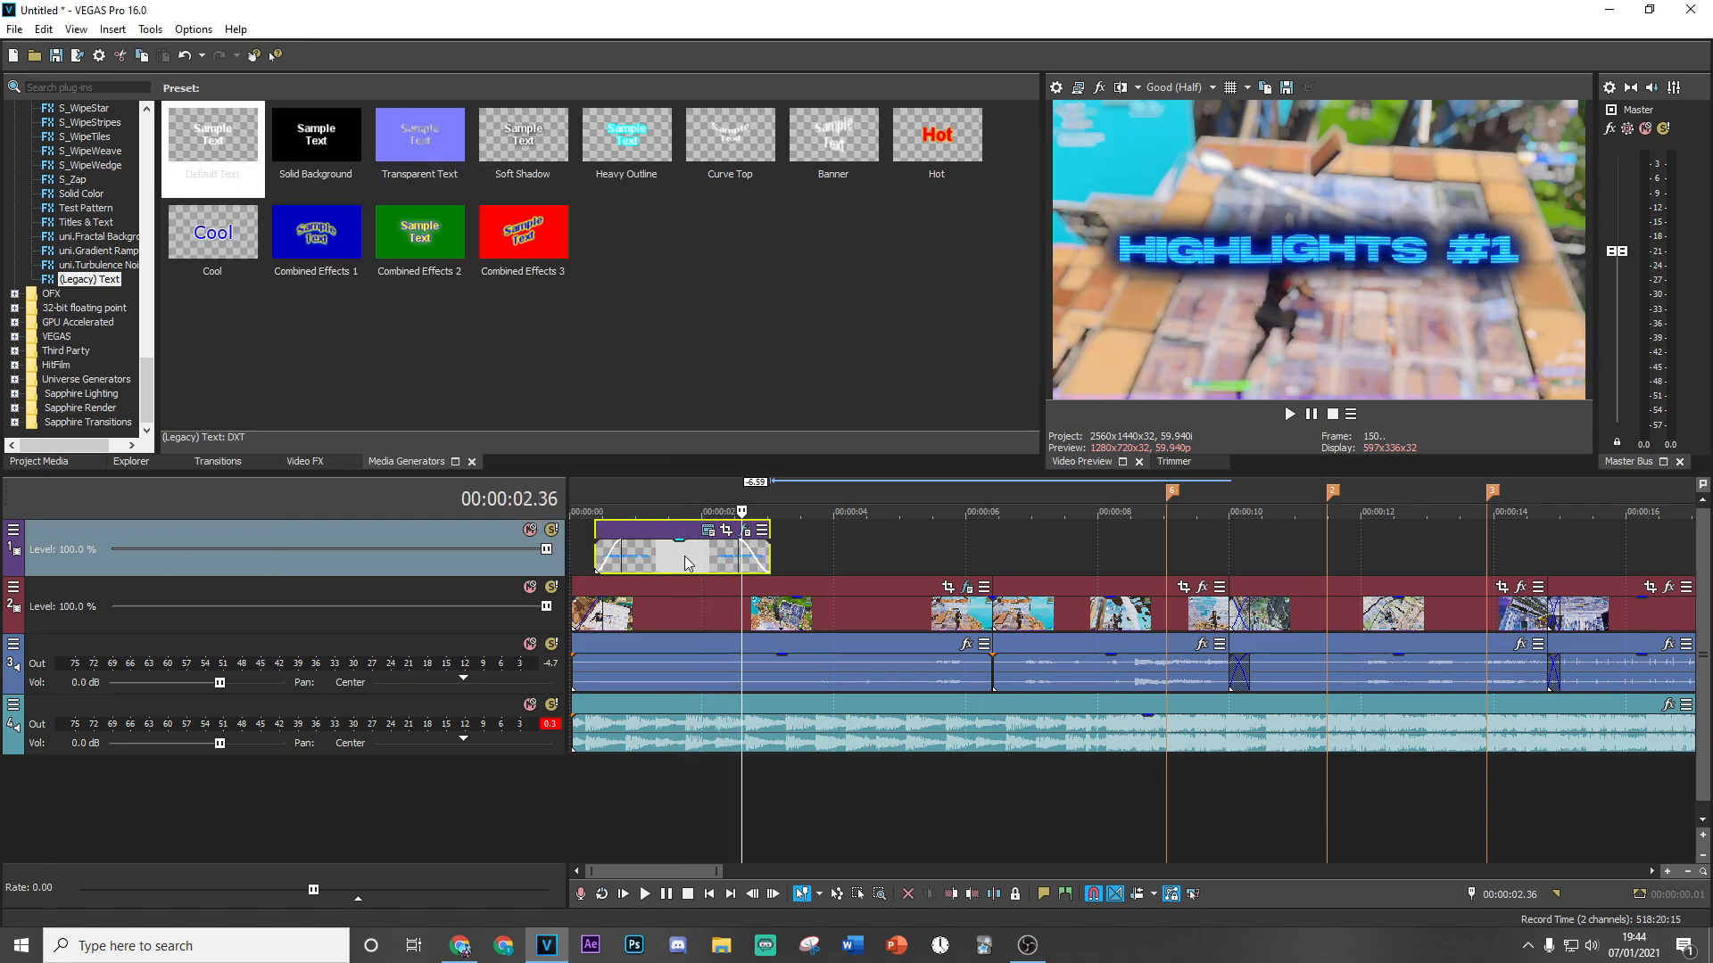
{"action": "right_click", "coordinate": [685, 558]}
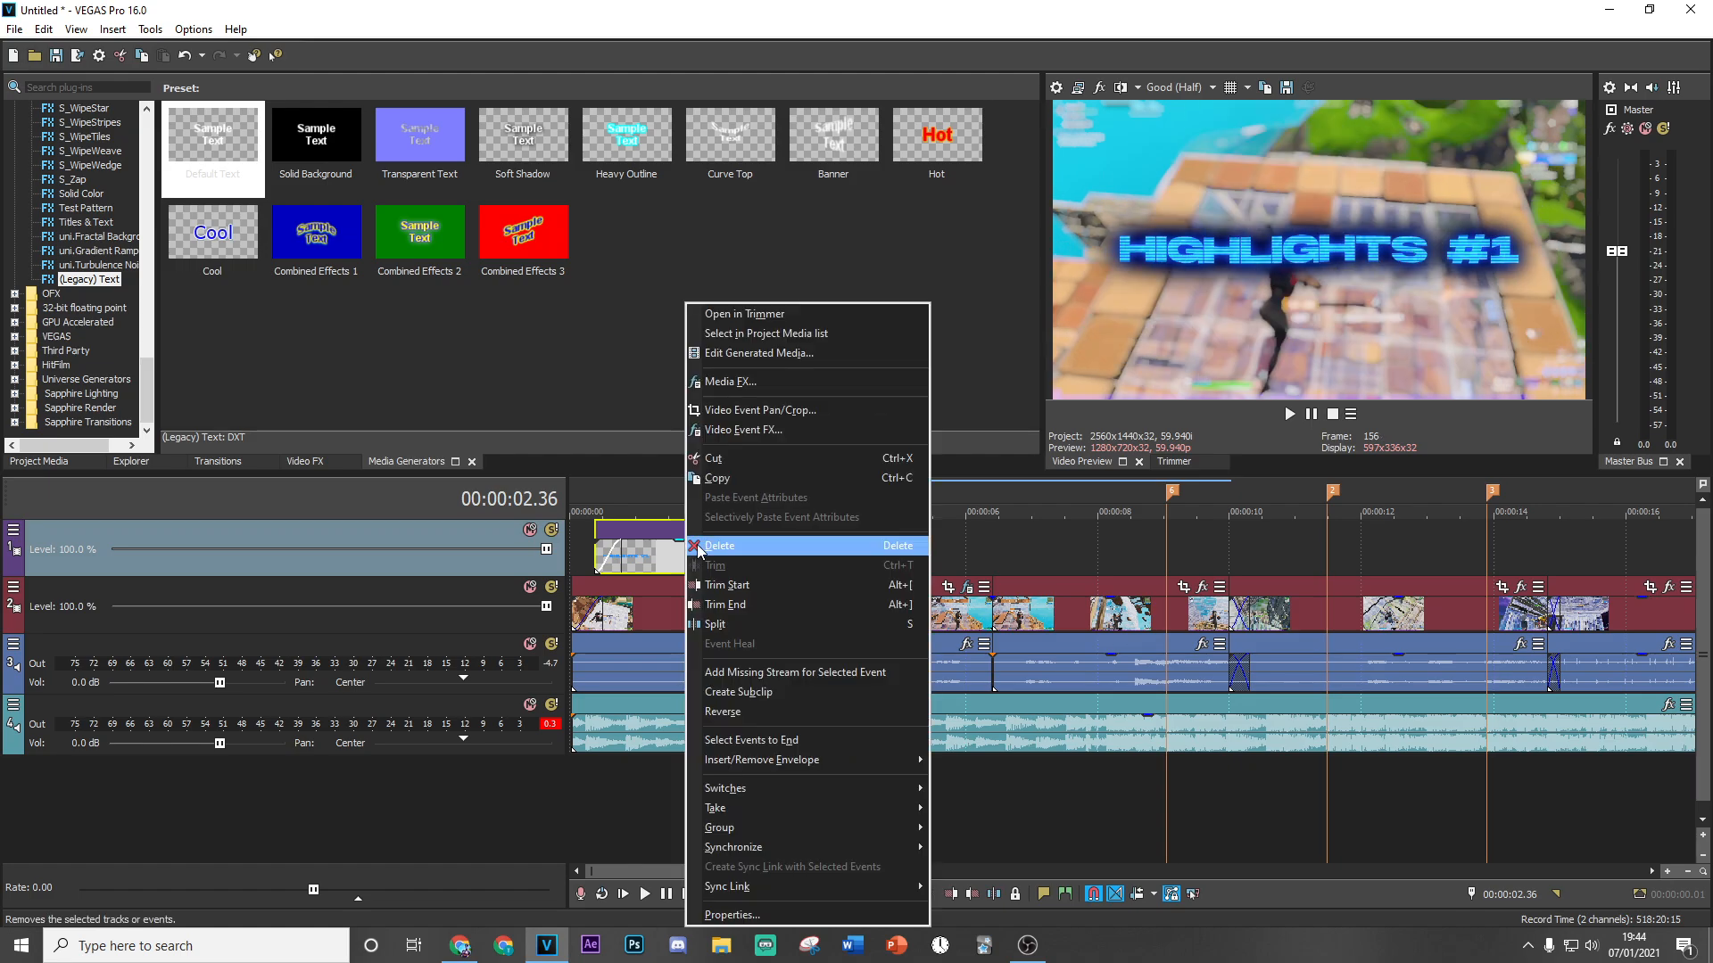
{"action": "left_click", "coordinate": [719, 480]}
{"action": "right_click", "coordinate": [776, 556]}
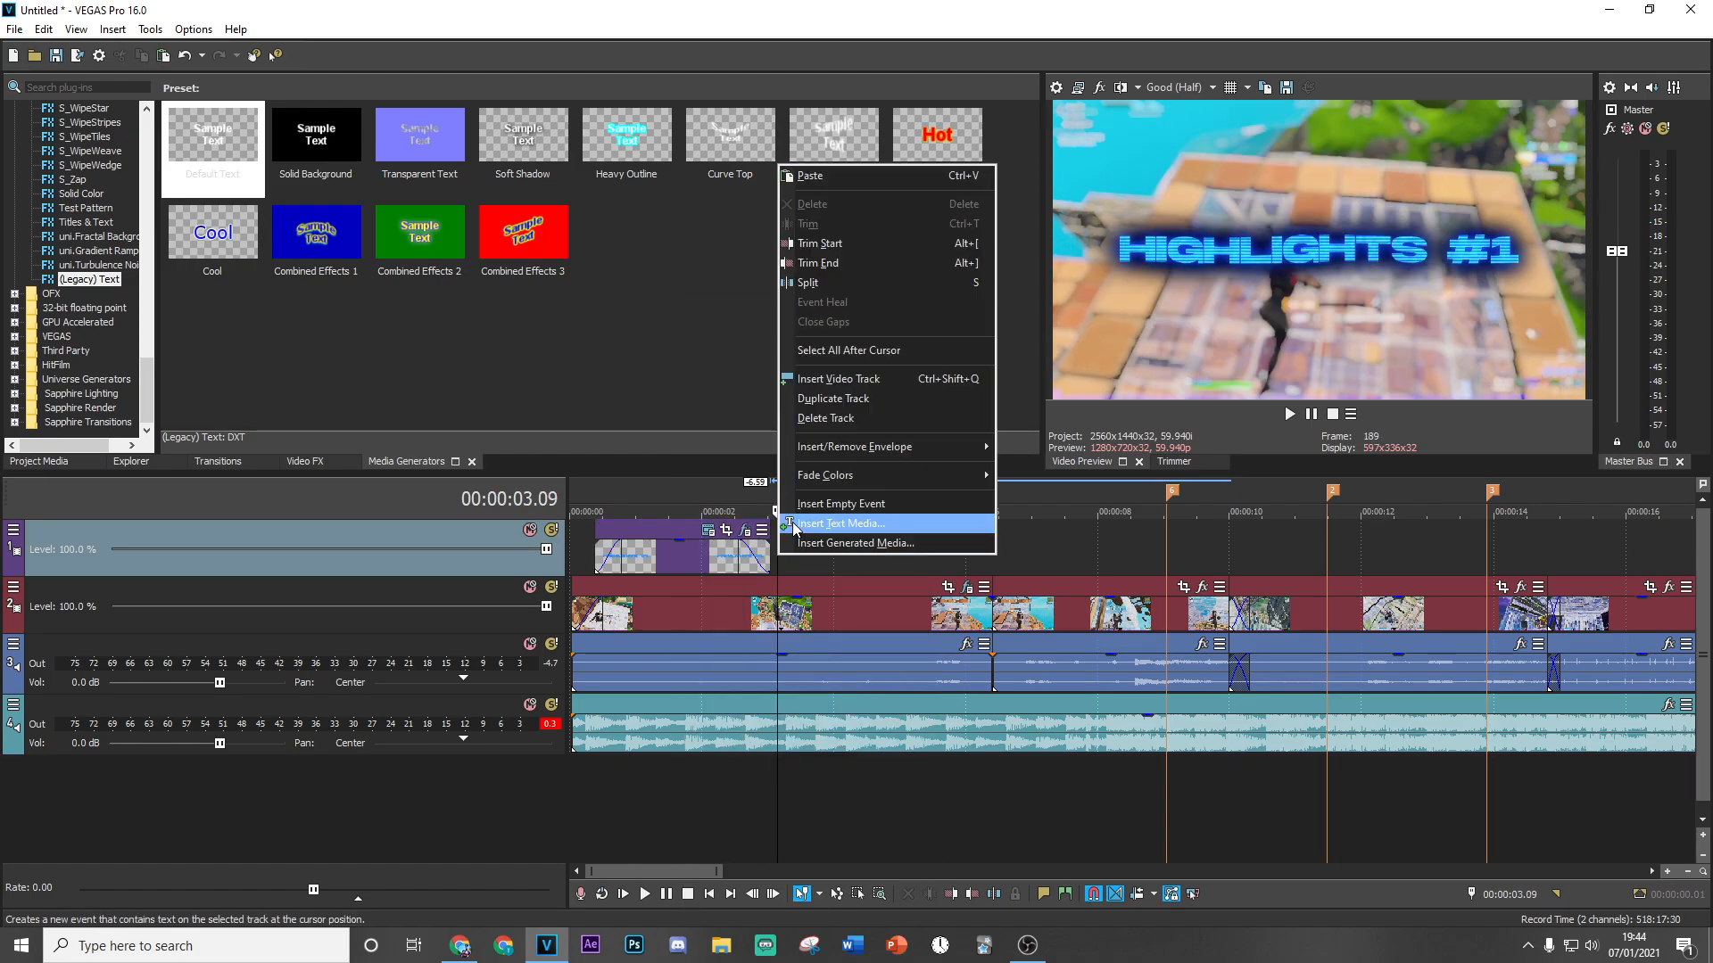
{"action": "left_click", "coordinate": [807, 177]}
{"action": "left_click", "coordinate": [979, 395]}
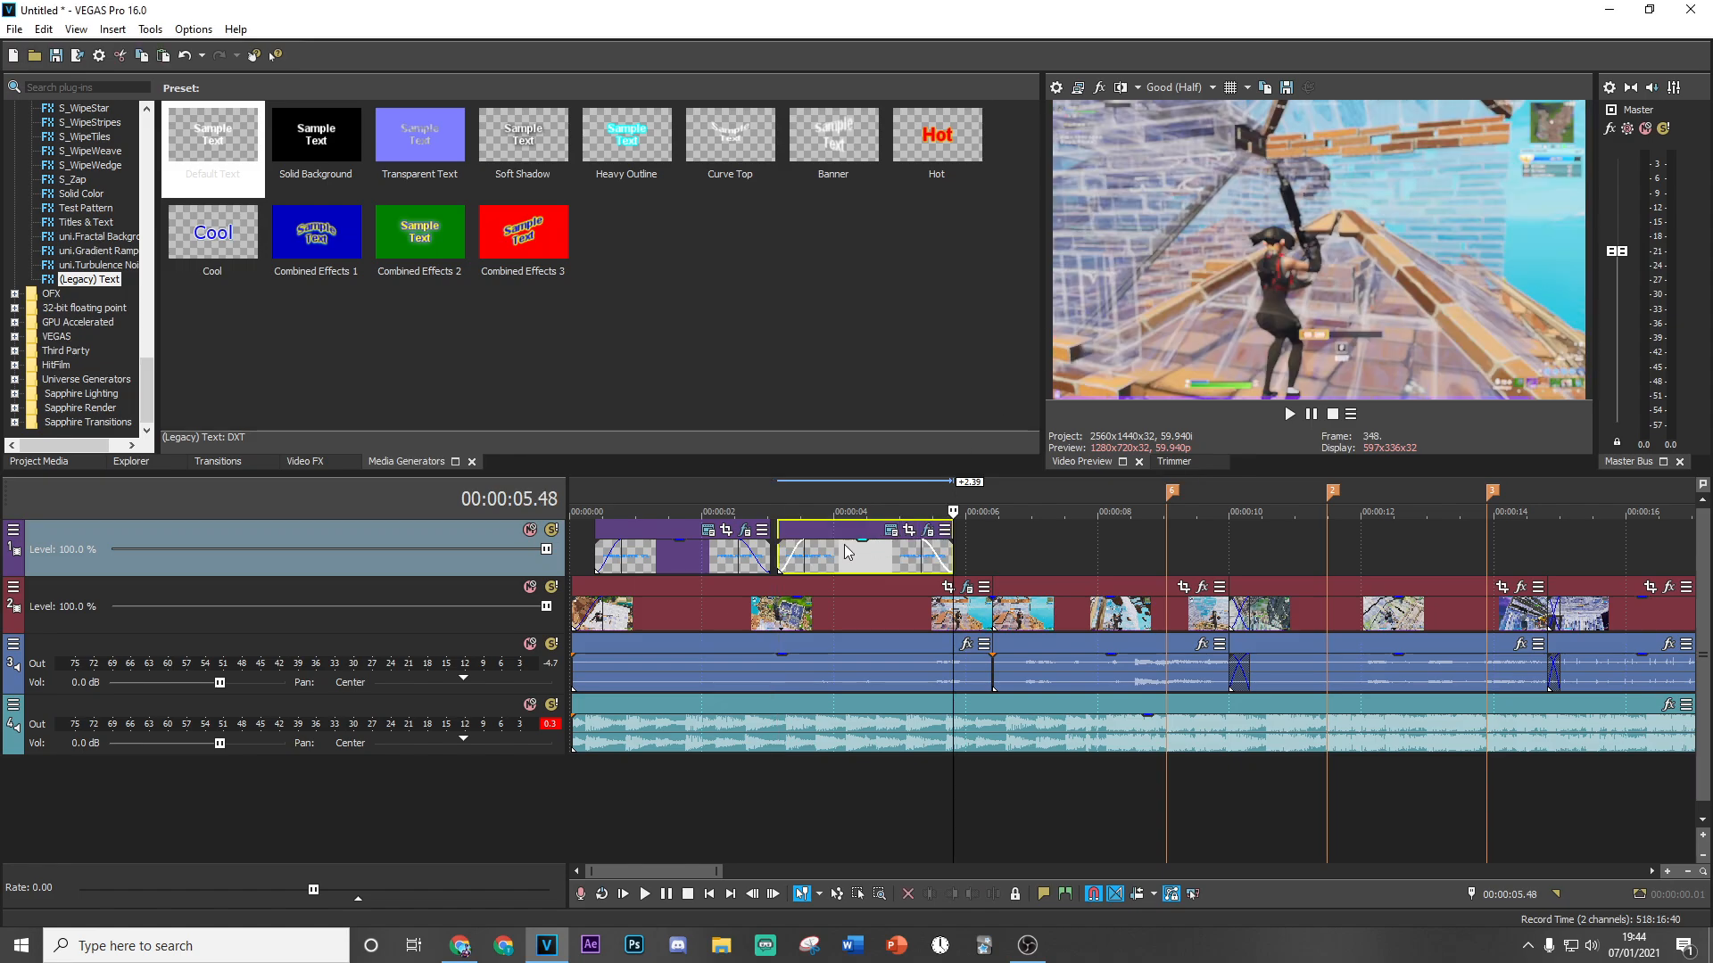
Extend the pasted title's end by 23 frames and stretch the first title's end by 7 frames to meet it.
{"action": "left_click", "coordinate": [830, 553]}
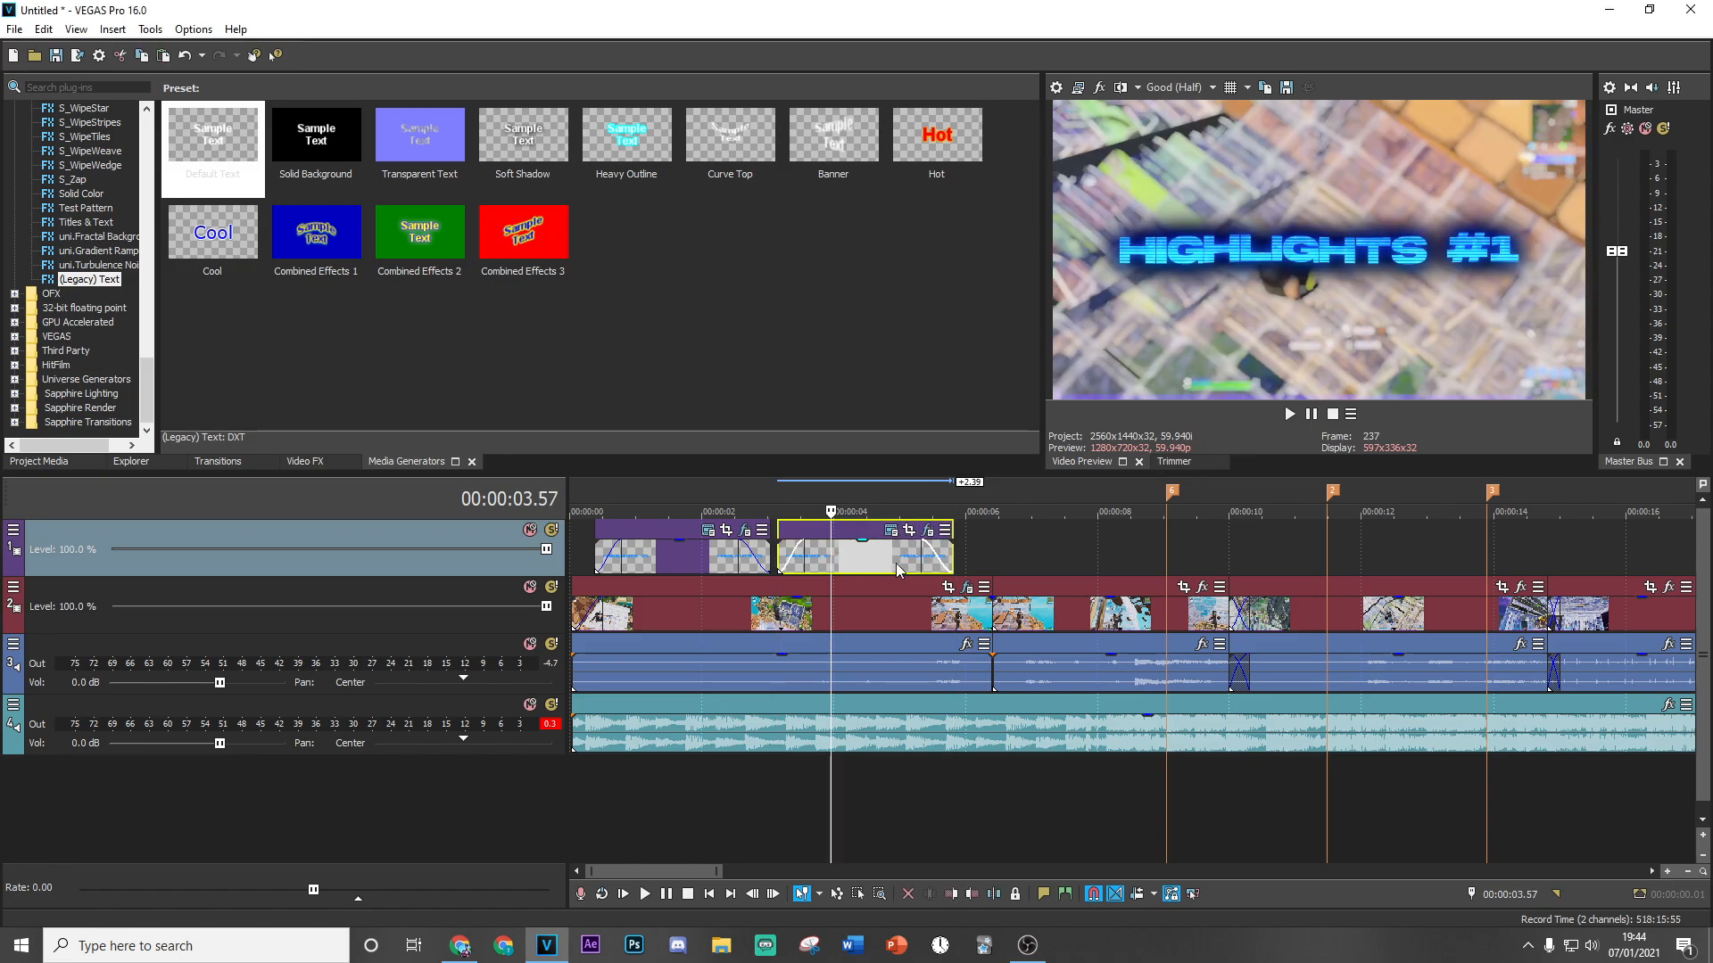
{"action": "left_click_drag", "start_coordinate": [951, 563], "coordinate": [978, 568]}
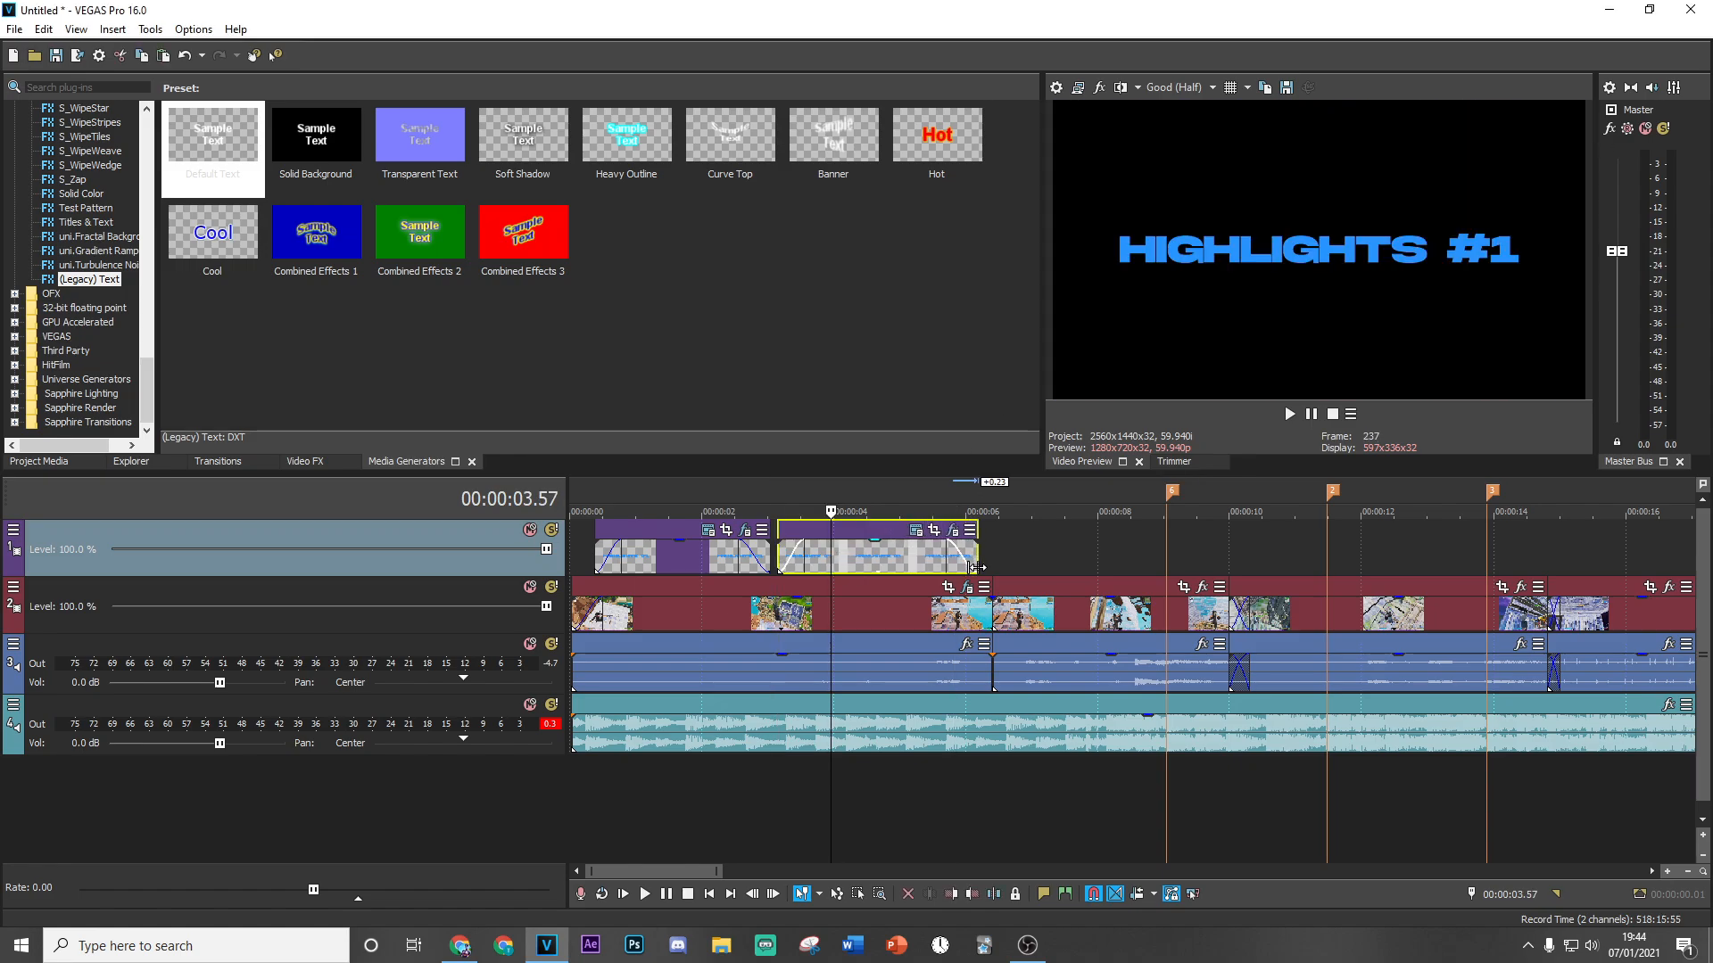
{"action": "left_click_drag", "start_coordinate": [766, 553], "coordinate": [773, 553]}
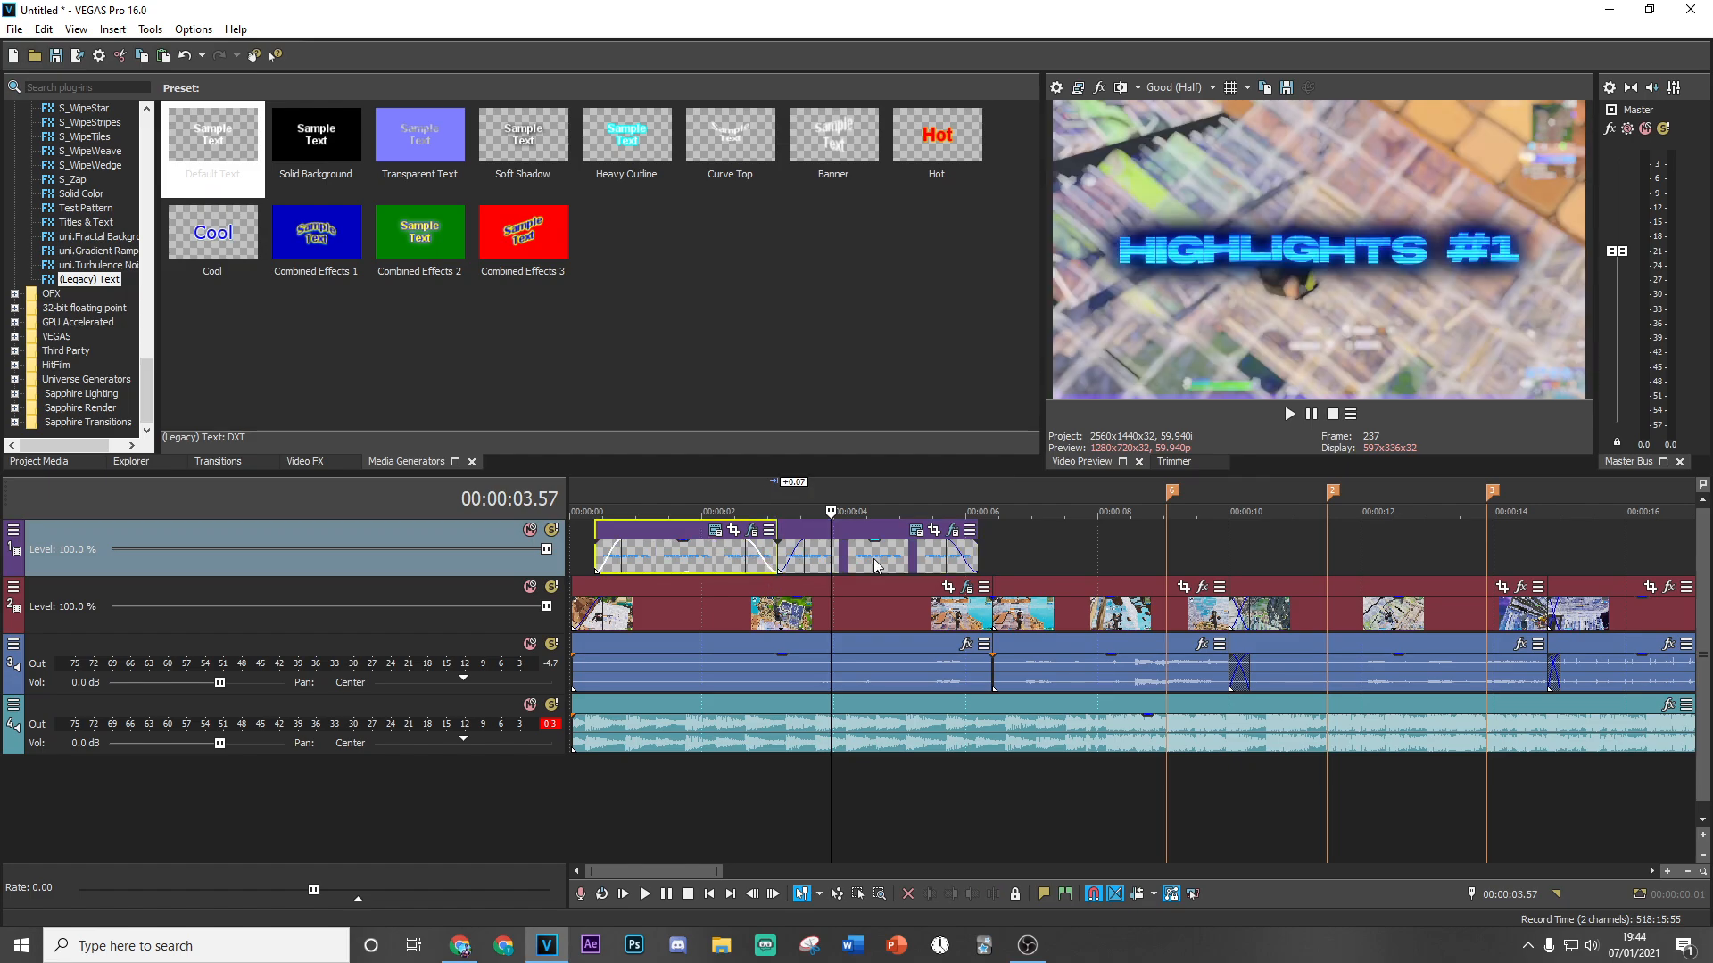
Replace the second title's text with "USE CODE TARO", close the text generator and check its frame at 00:00:05.06.
{"action": "left_click", "coordinate": [875, 553]}
{"action": "left_click", "coordinate": [918, 531]}
{"action": "left_click", "coordinate": [575, 419]}
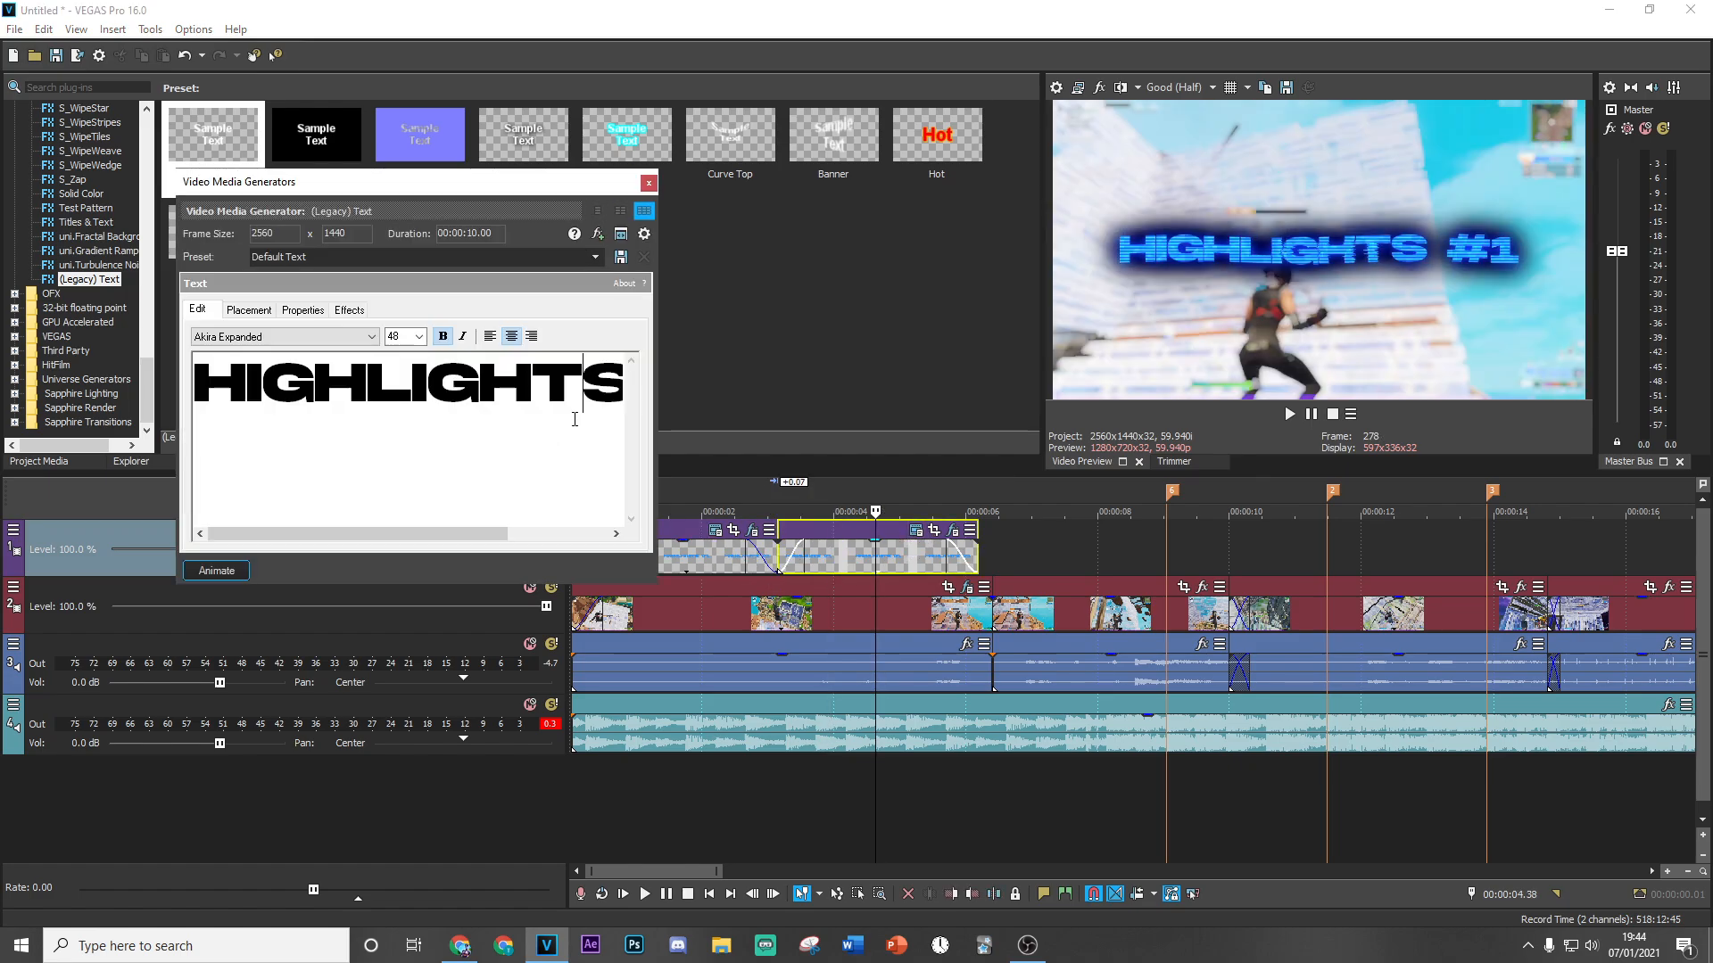
{"action": "key", "text": "ctrl+a"}
{"action": "key", "text": "BackSpace"}
{"action": "type", "text": "US"}
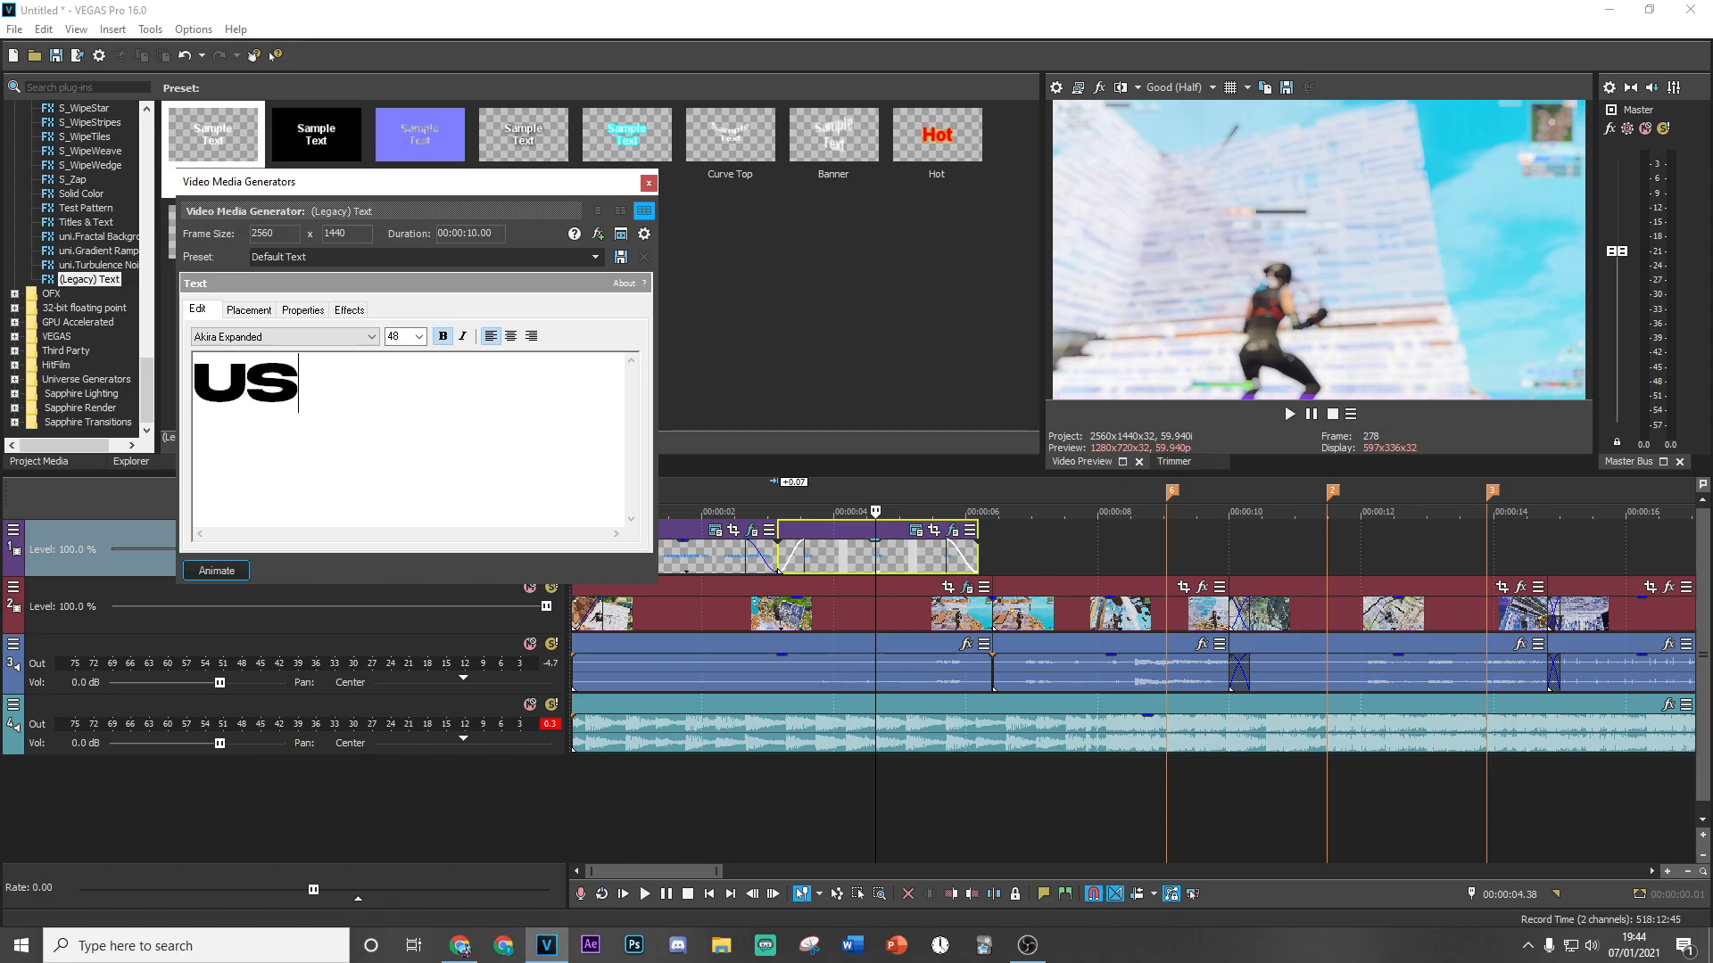
{"action": "type", "text": "E CODE TARO"}
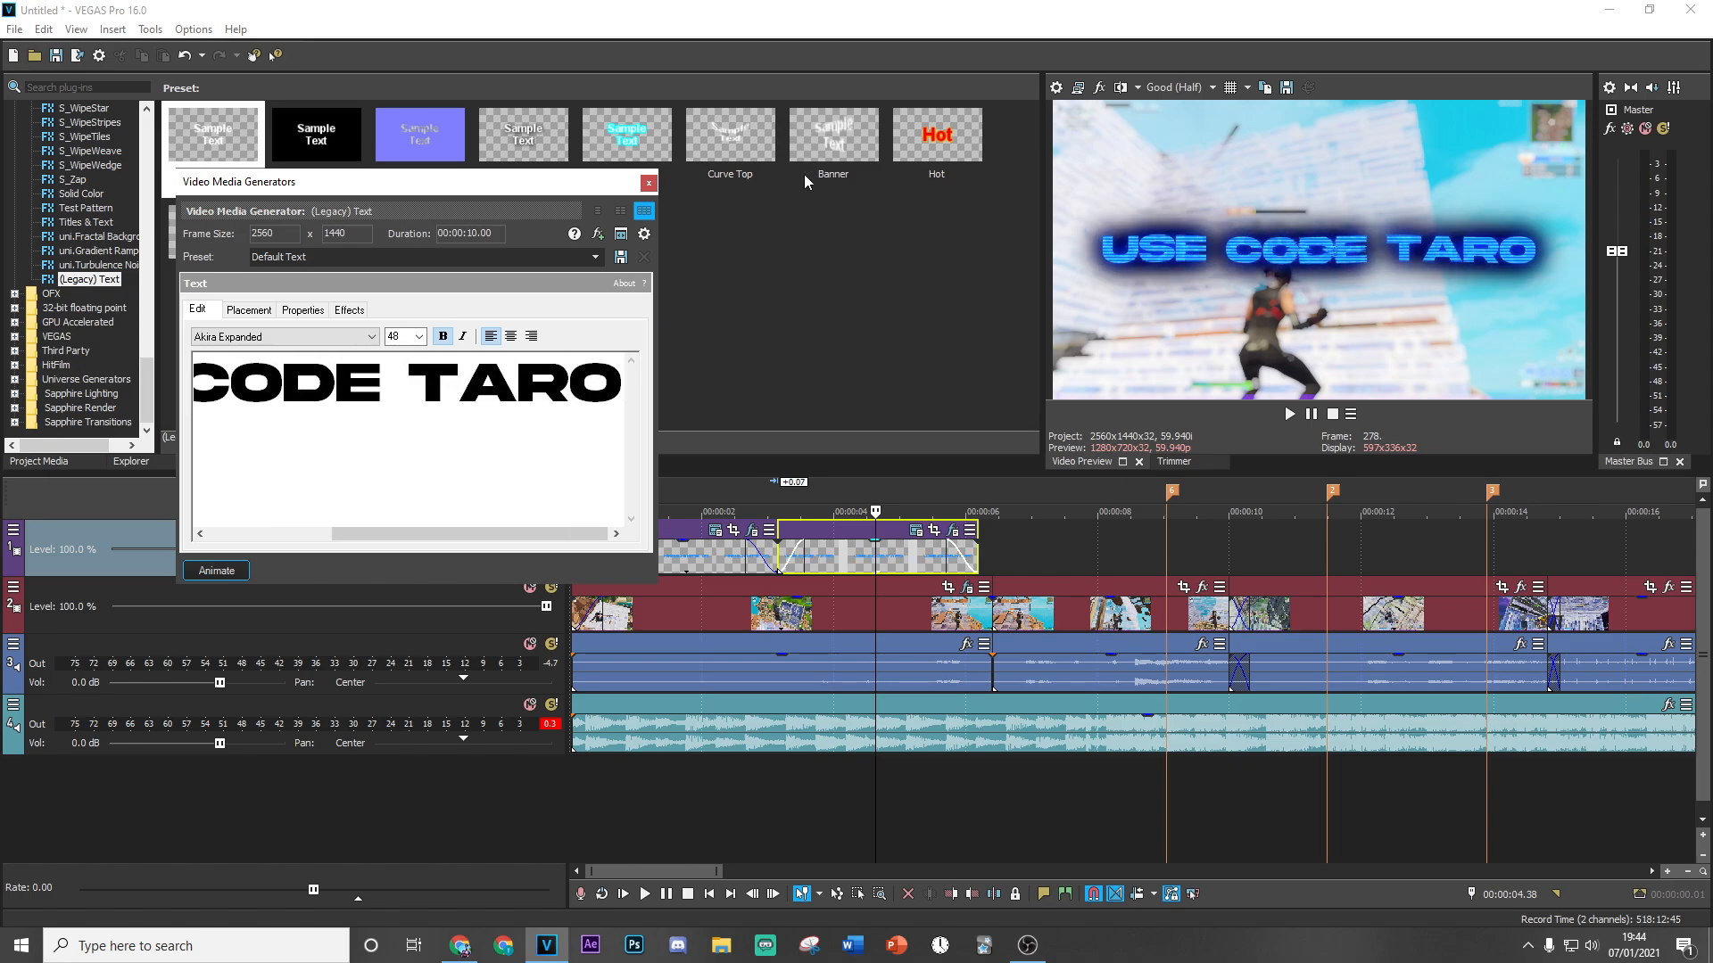
{"action": "left_click", "coordinate": [649, 183]}
{"action": "left_click", "coordinate": [905, 555]}
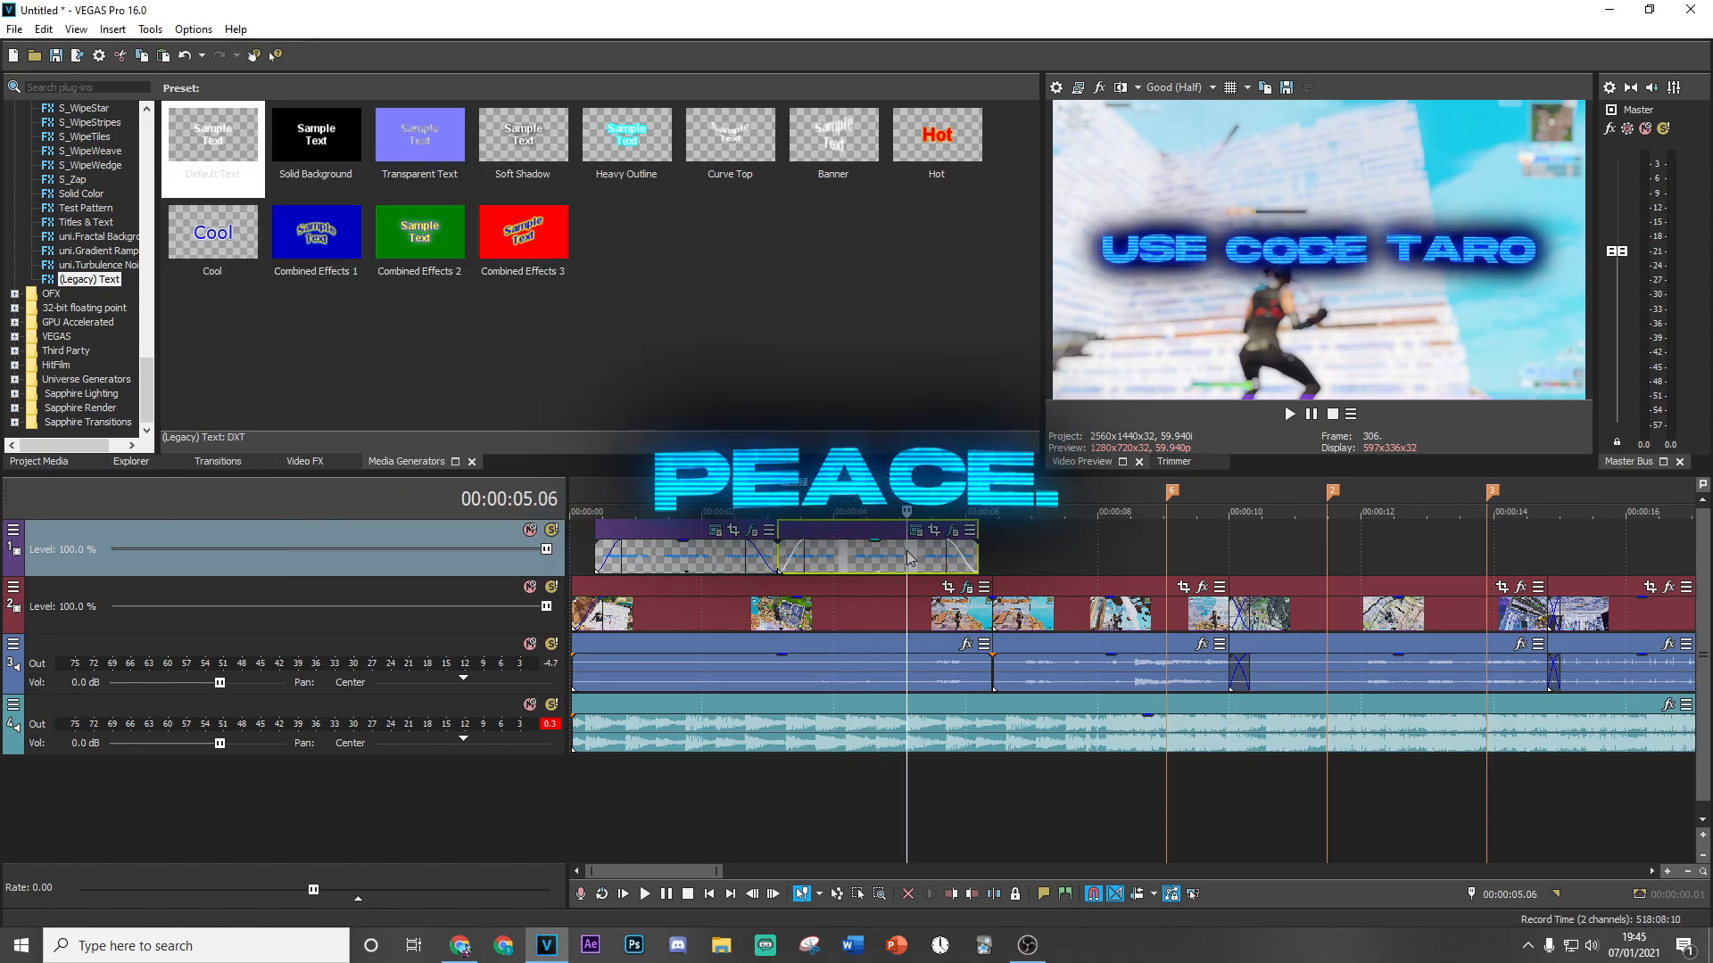
Insert a velocity envelope on the gameplay clip under the beat marker at 00:00:09.03.
{"action": "left_click_drag", "start_coordinate": [904, 556], "coordinate": [1128, 575]}
{"action": "left_click", "coordinate": [1165, 553]}
{"action": "scroll", "coordinate": [1228, 604], "scroll_direction": "up", "scroll_amount": 5}
{"action": "left_click", "coordinate": [1169, 631]}
{"action": "right_click", "coordinate": [1169, 632]}
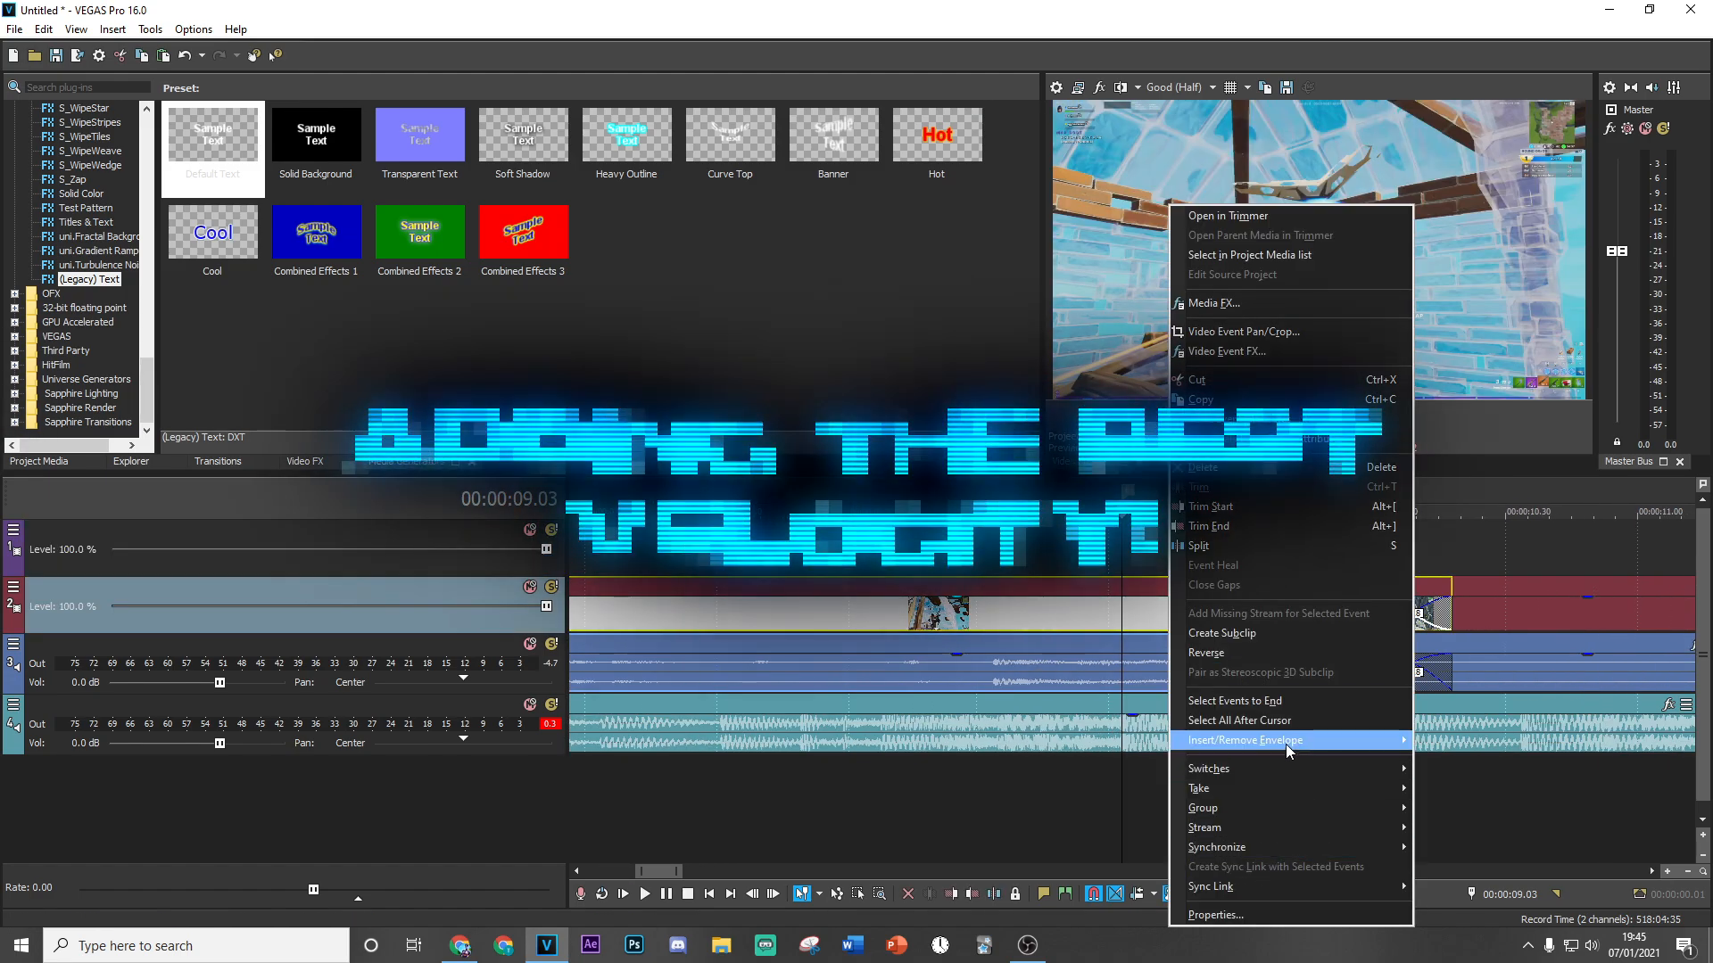
{"action": "mouse_move", "coordinate": [1286, 744]}
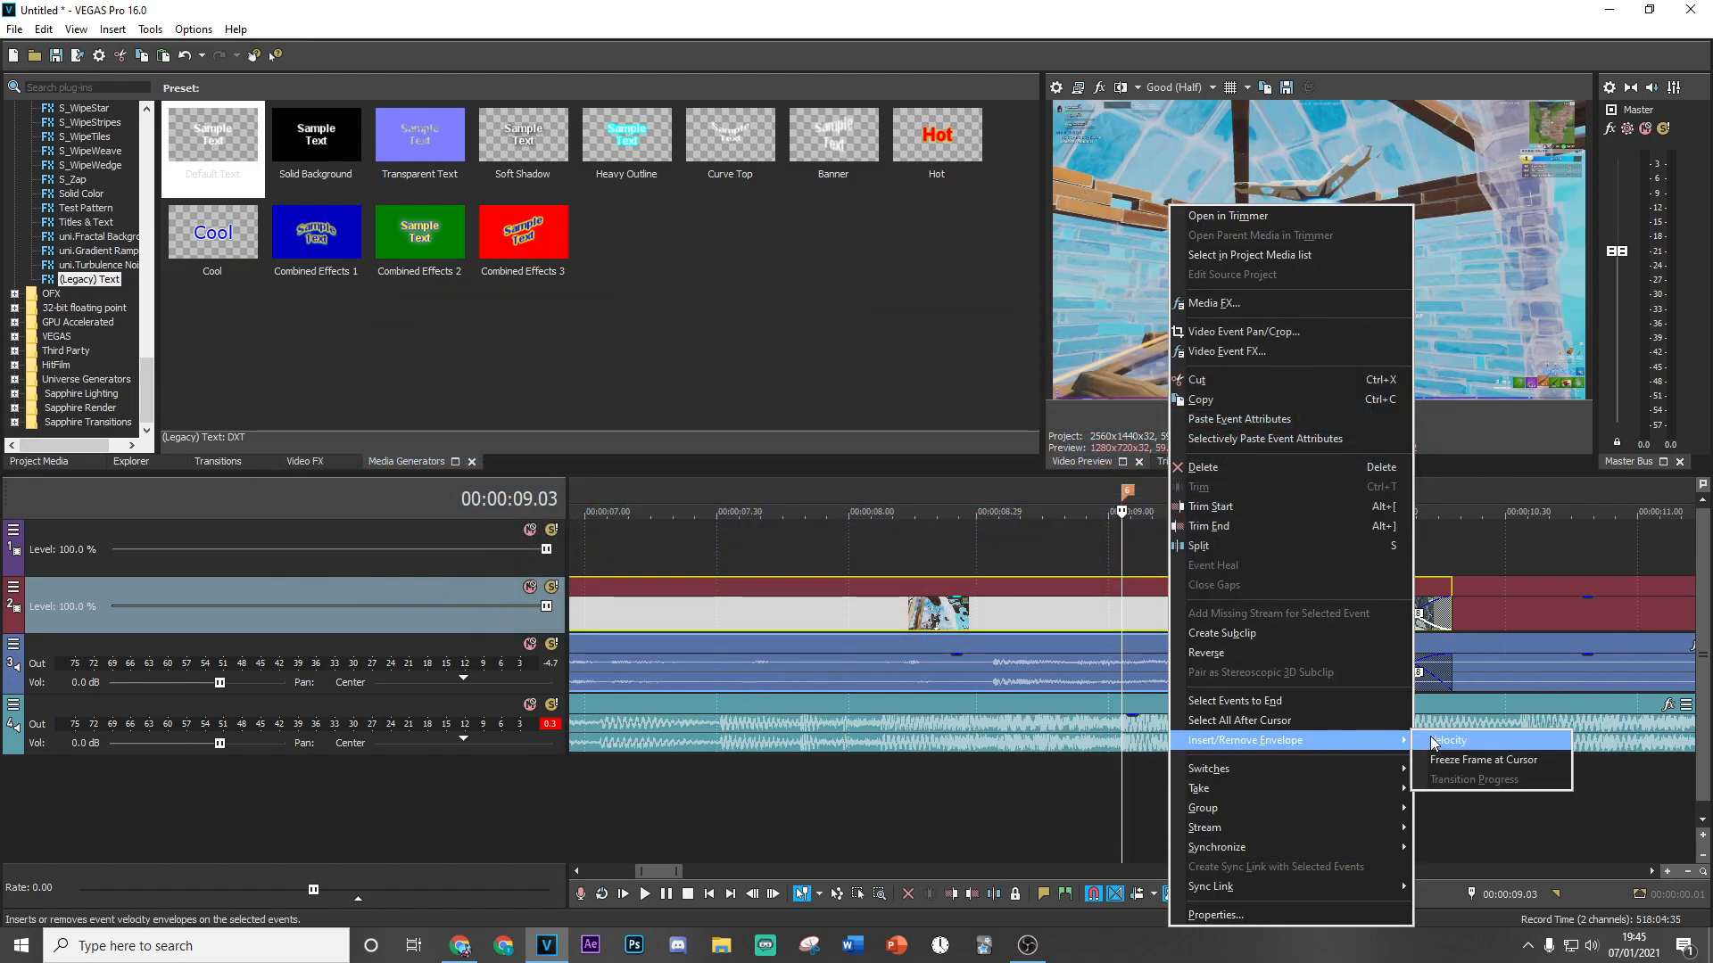
{"action": "left_click", "coordinate": [1433, 742]}
Add a point on the clip's velocity envelope exactly at the beat marker at 00:00:09.03.
{"action": "scroll", "coordinate": [1144, 651], "scroll_direction": "up", "scroll_amount": 5}
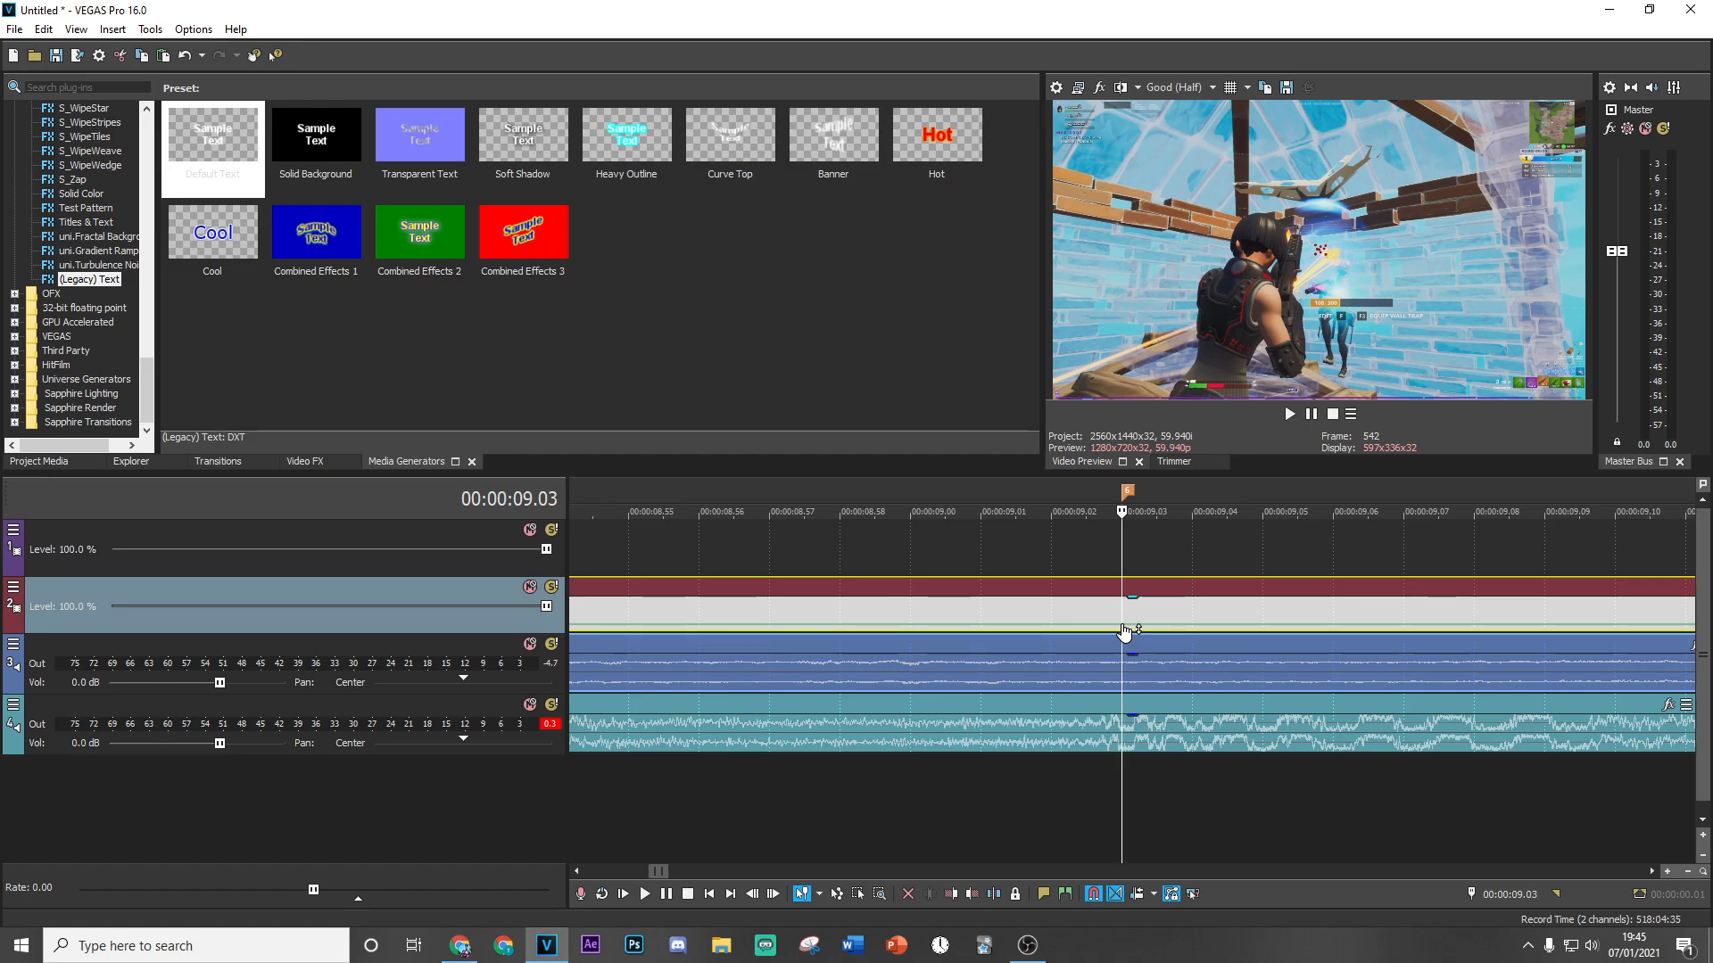
{"action": "right_click", "coordinate": [1123, 631]}
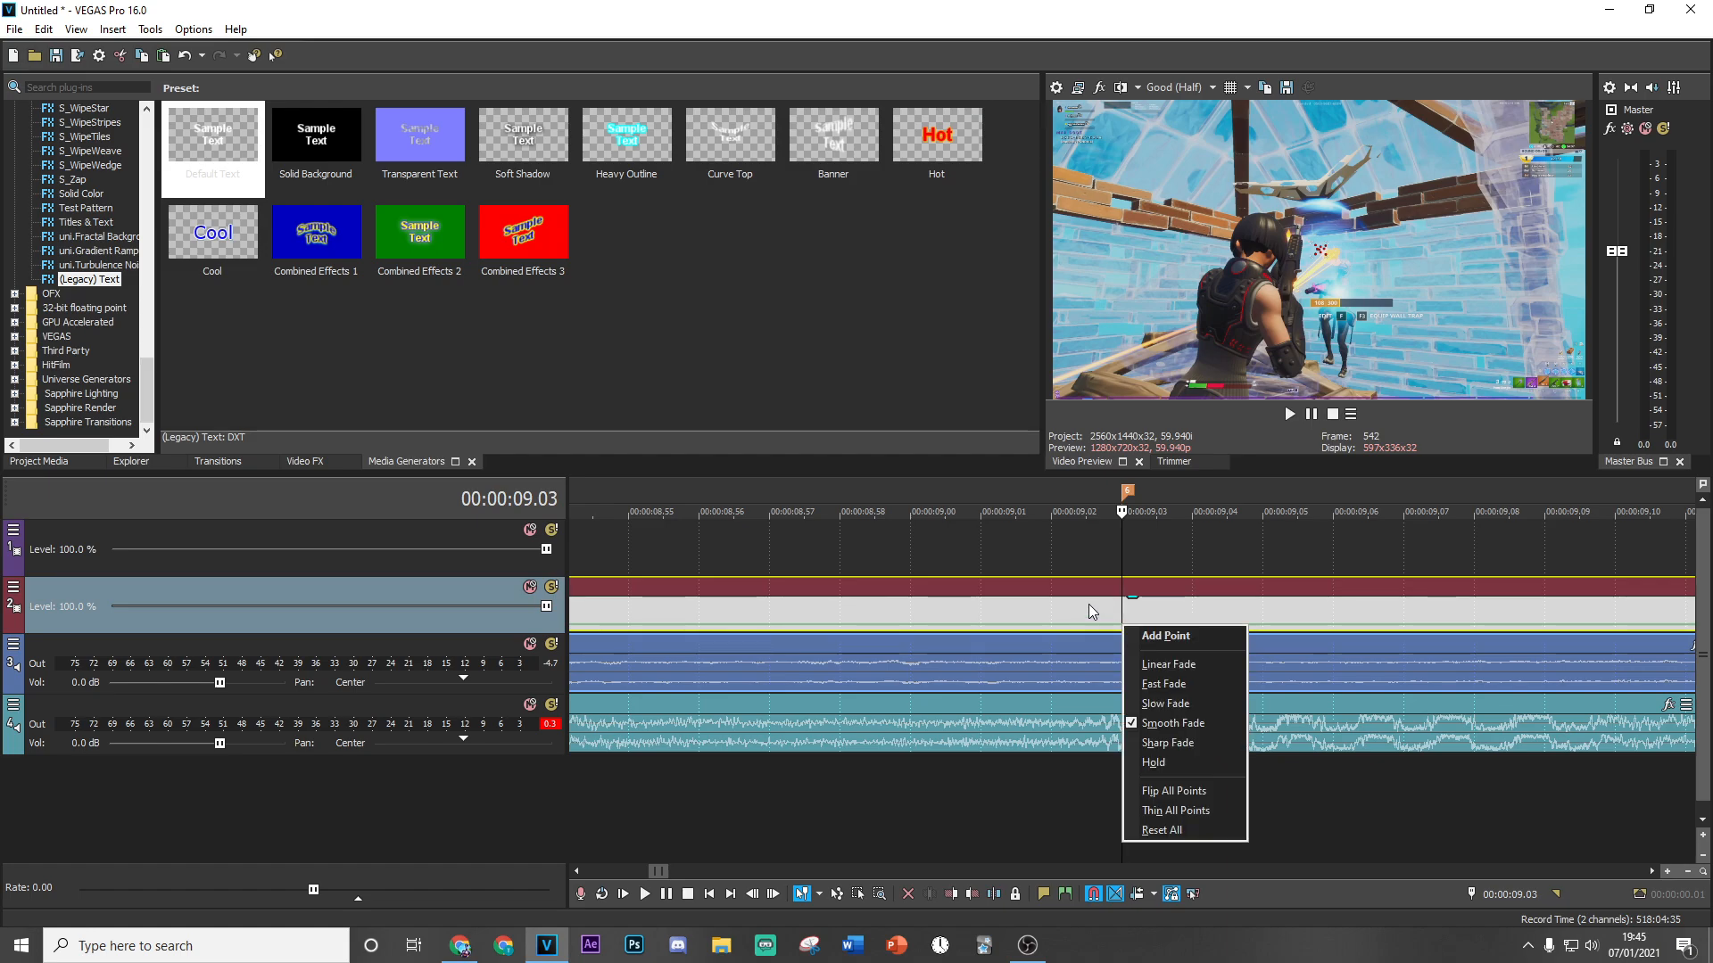
{"action": "right_click", "coordinate": [1090, 604]}
{"action": "mouse_move", "coordinate": [1190, 741]}
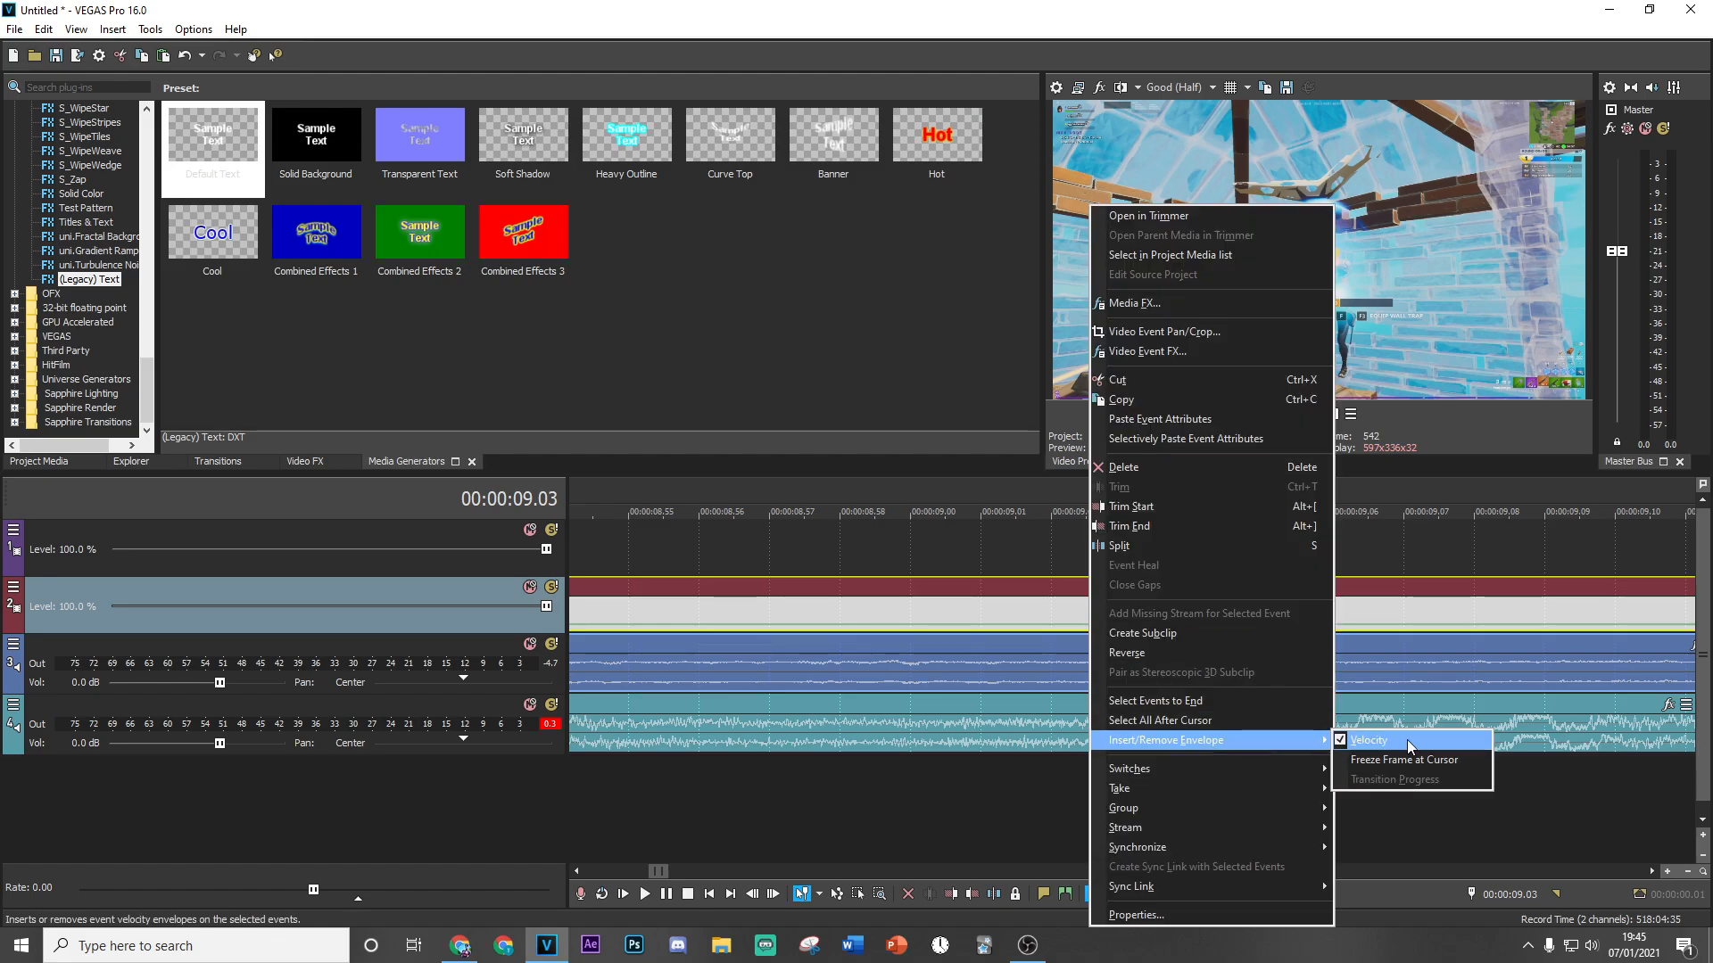
{"action": "left_click", "coordinate": [1373, 740]}
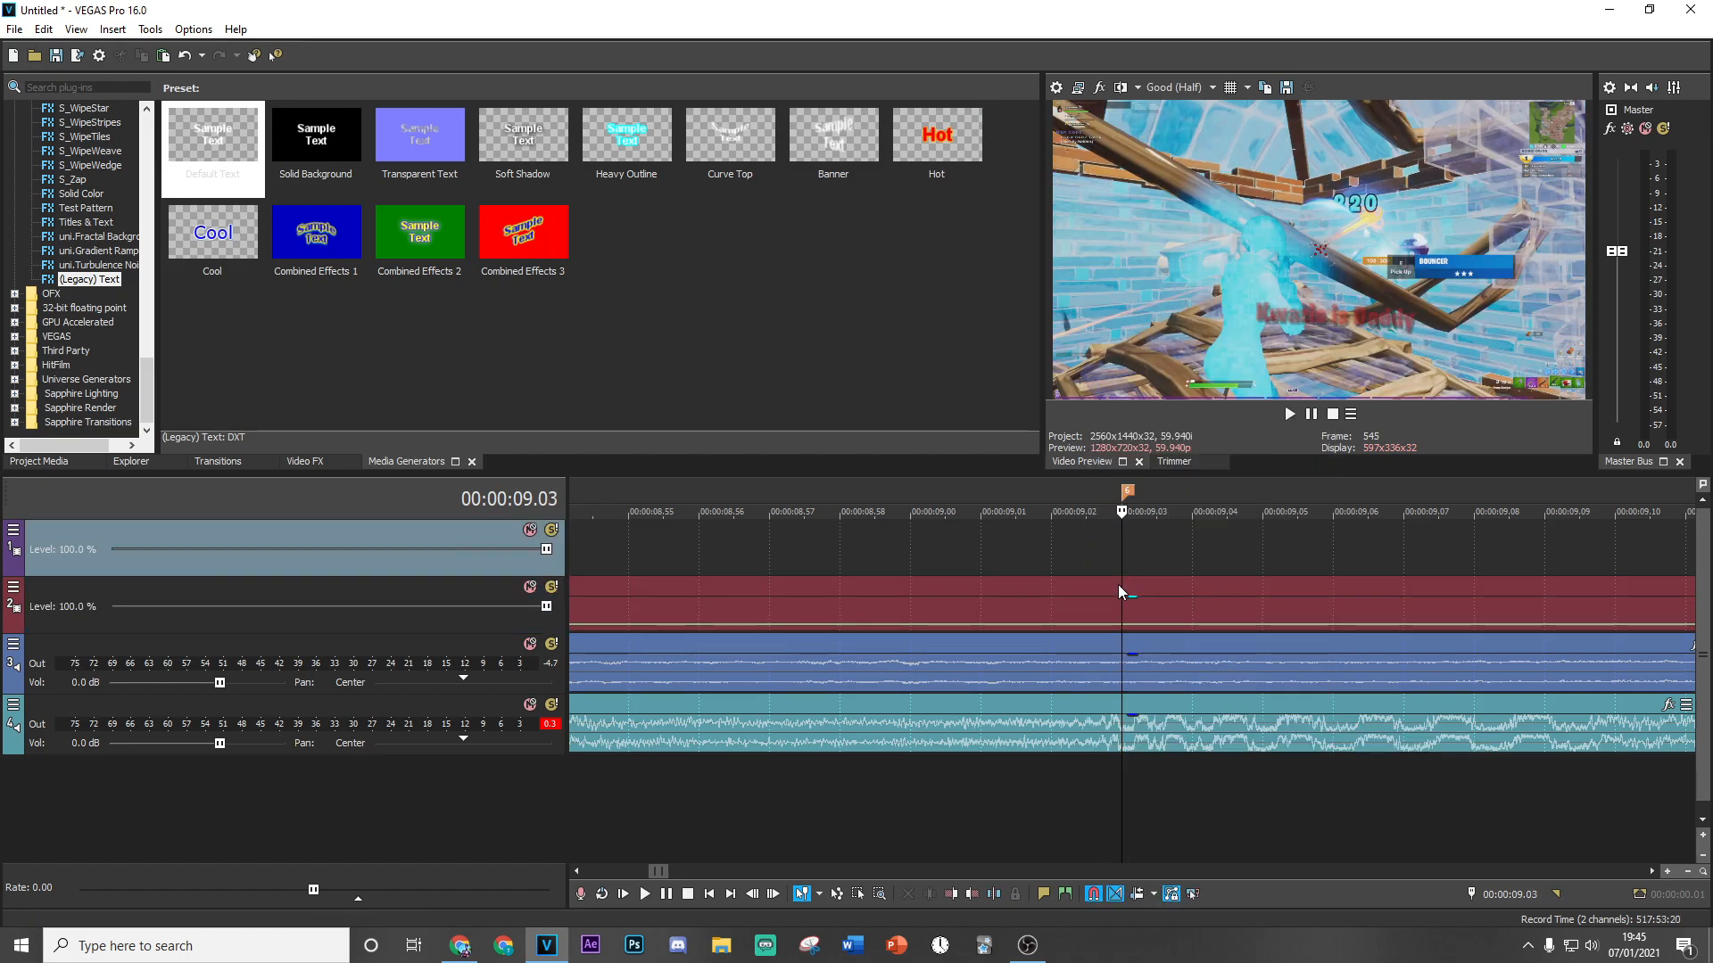
{"action": "scroll", "coordinate": [1121, 584], "scroll_direction": "up", "scroll_amount": 3}
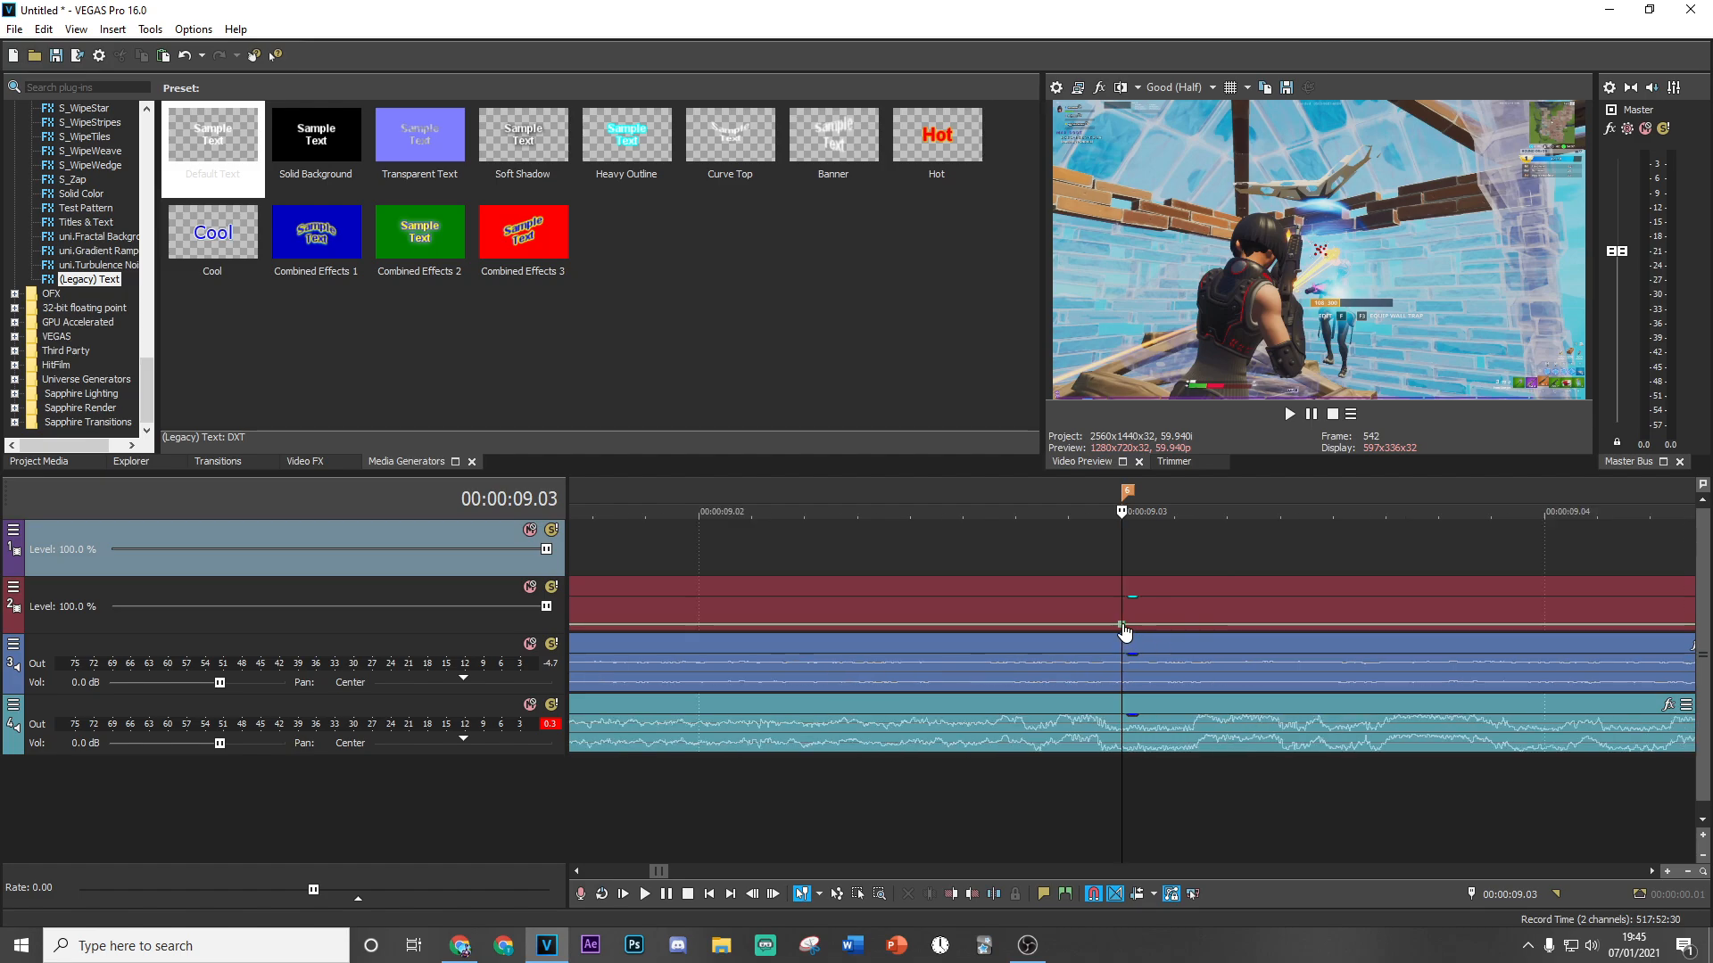
{"action": "scroll", "coordinate": [1124, 632], "scroll_direction": "down", "scroll_amount": 1}
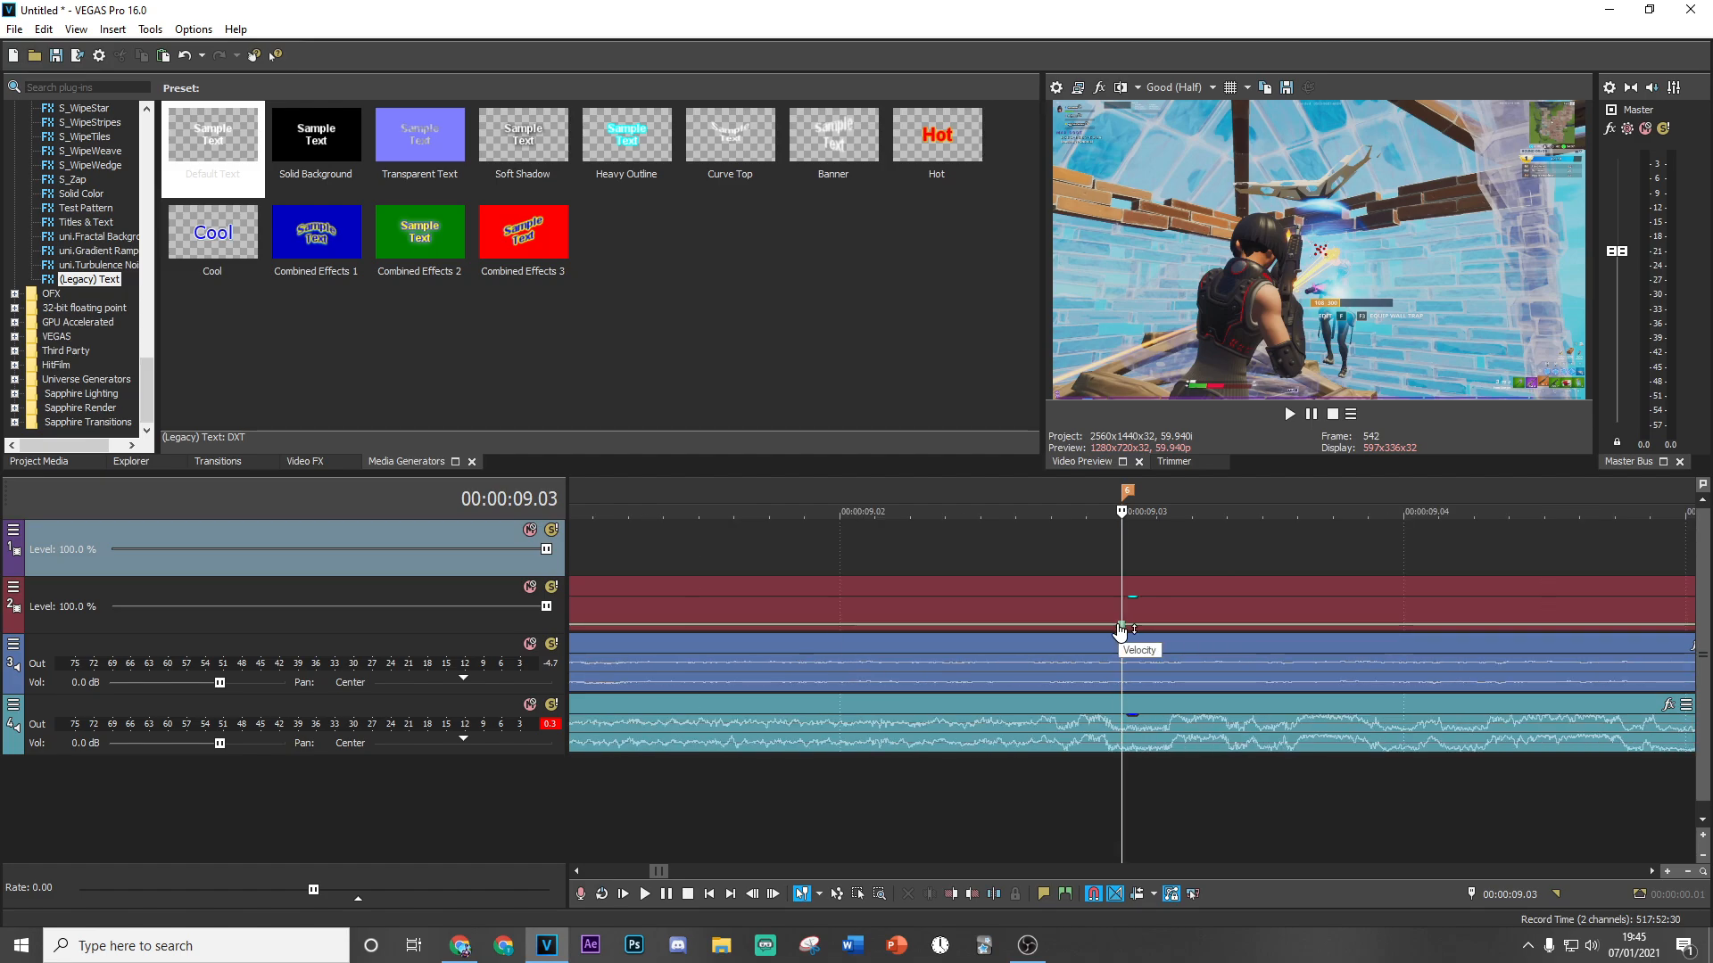
Add a second velocity point six frames before the beat marker, at 00:00:08.56.
{"action": "key", "text": "Left"}
{"action": "key", "text": "Left"}
{"action": "key", "text": "Left"}
{"action": "key", "text": "Left"}
{"action": "key", "text": "Left"}
{"action": "key", "text": "Left"}
{"action": "scroll", "coordinate": [937, 652], "scroll_direction": "down", "scroll_amount": 1}
{"action": "scroll", "coordinate": [935, 645], "scroll_direction": "down", "scroll_amount": 2}
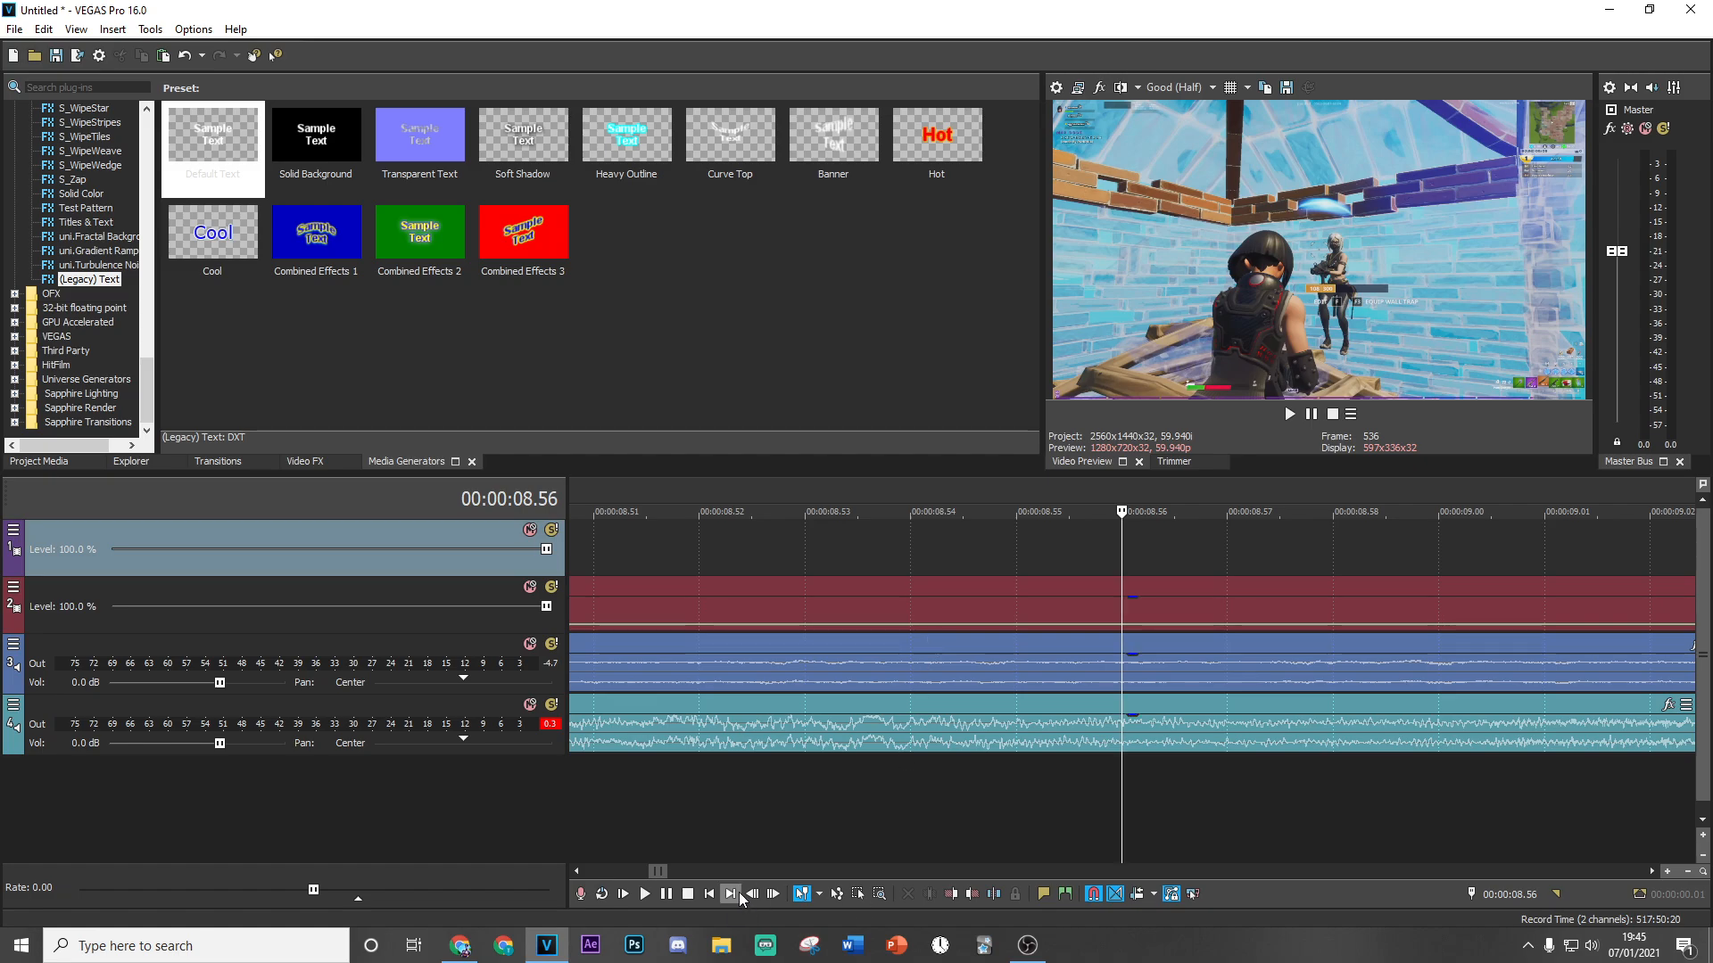
{"action": "right_click", "coordinate": [1124, 626]}
Add a velocity point less than a frame after the beat marker and set it to 50% forward velocity.
{"action": "left_click", "coordinate": [1504, 548]}
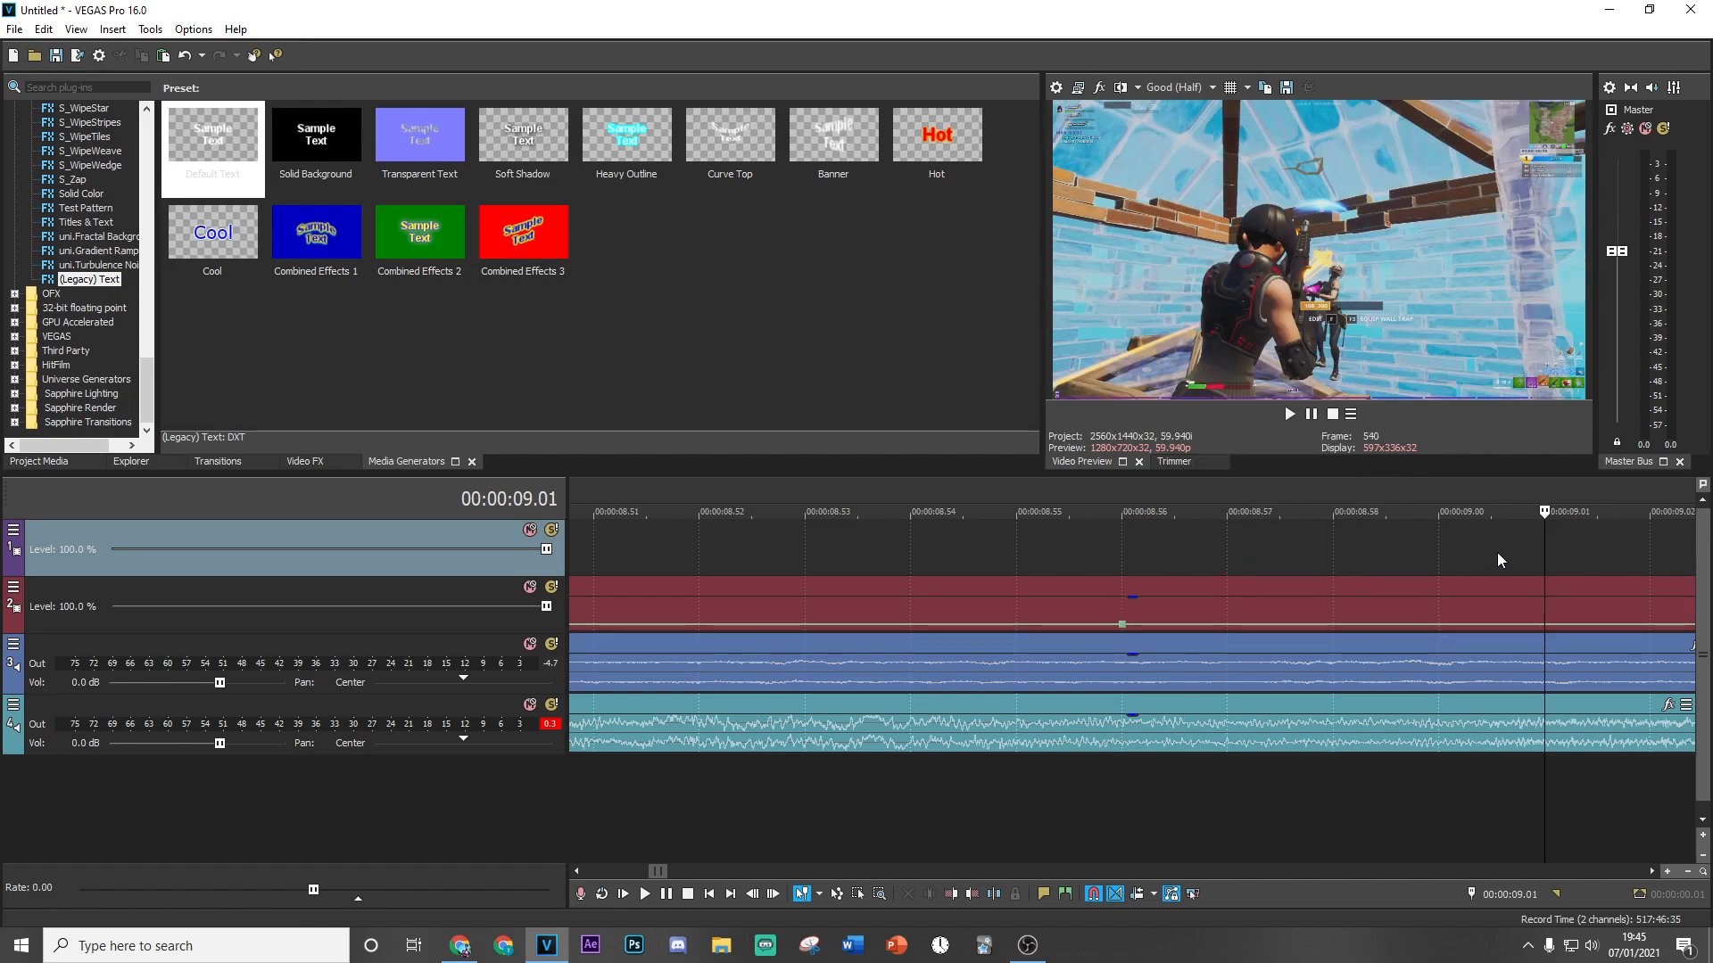
{"action": "scroll", "coordinate": [1504, 548], "scroll_direction": "down", "scroll_amount": 2}
{"action": "left_click", "coordinate": [1165, 569]}
{"action": "left_click", "coordinate": [1195, 580]}
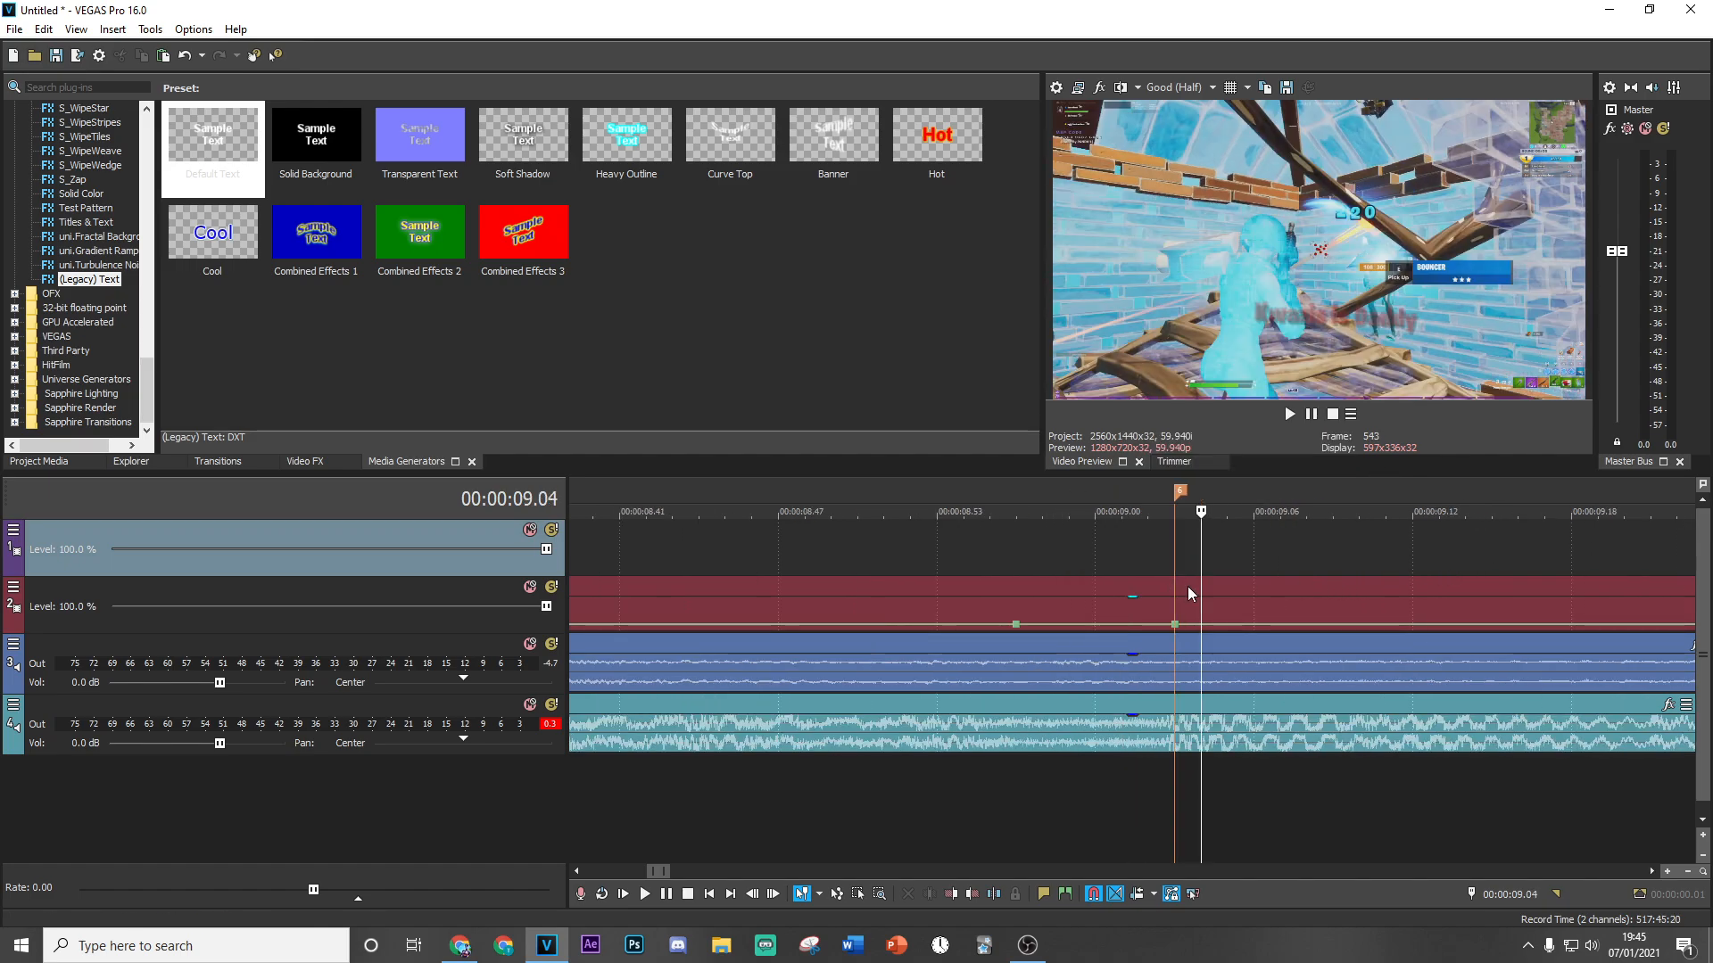
{"action": "scroll", "coordinate": [1186, 586], "scroll_direction": "up", "scroll_amount": 4}
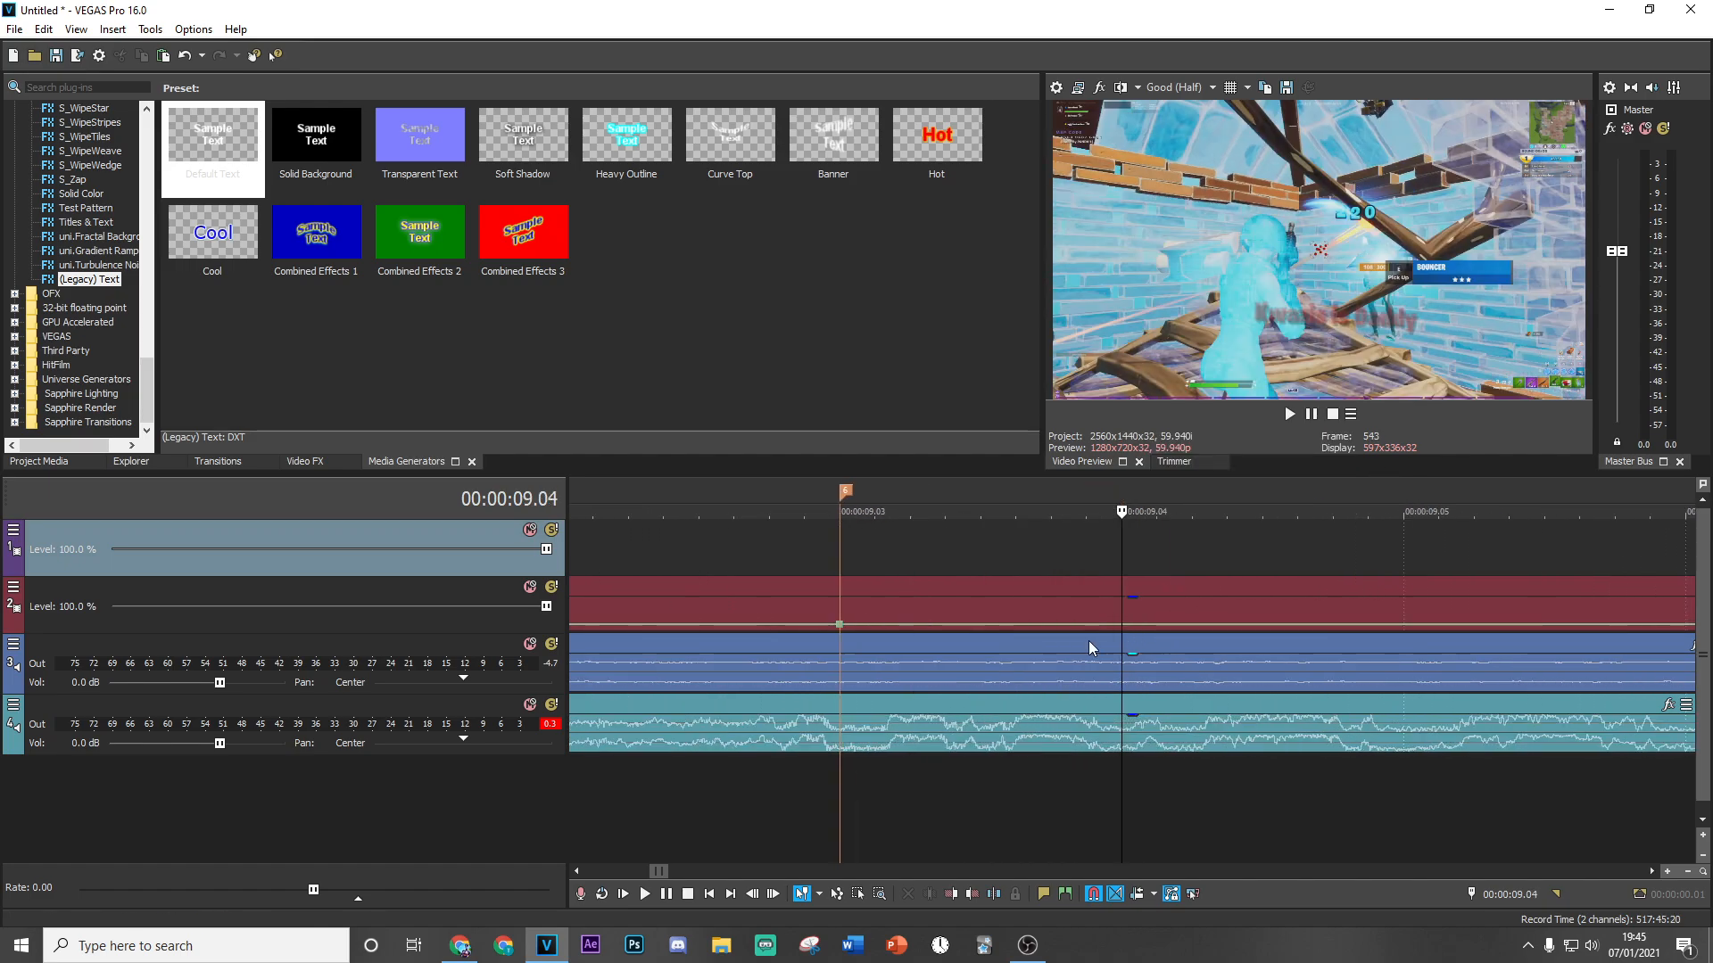
{"action": "right_click", "coordinate": [1041, 625]}
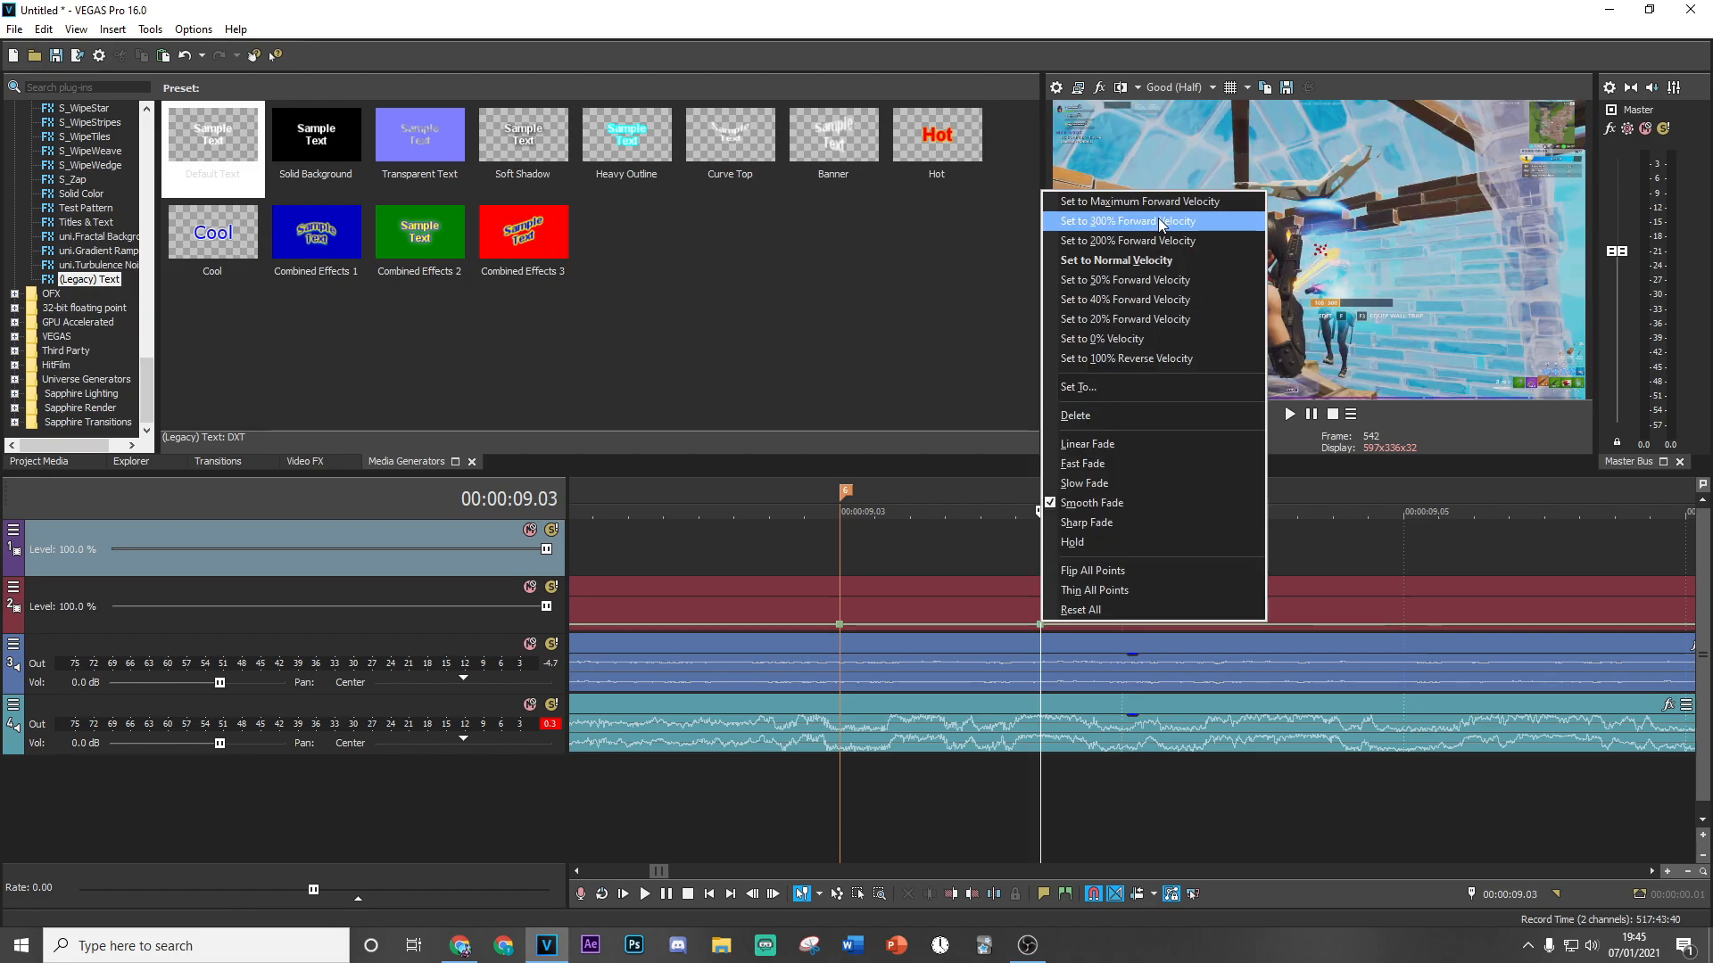
{"action": "left_click", "coordinate": [1128, 285]}
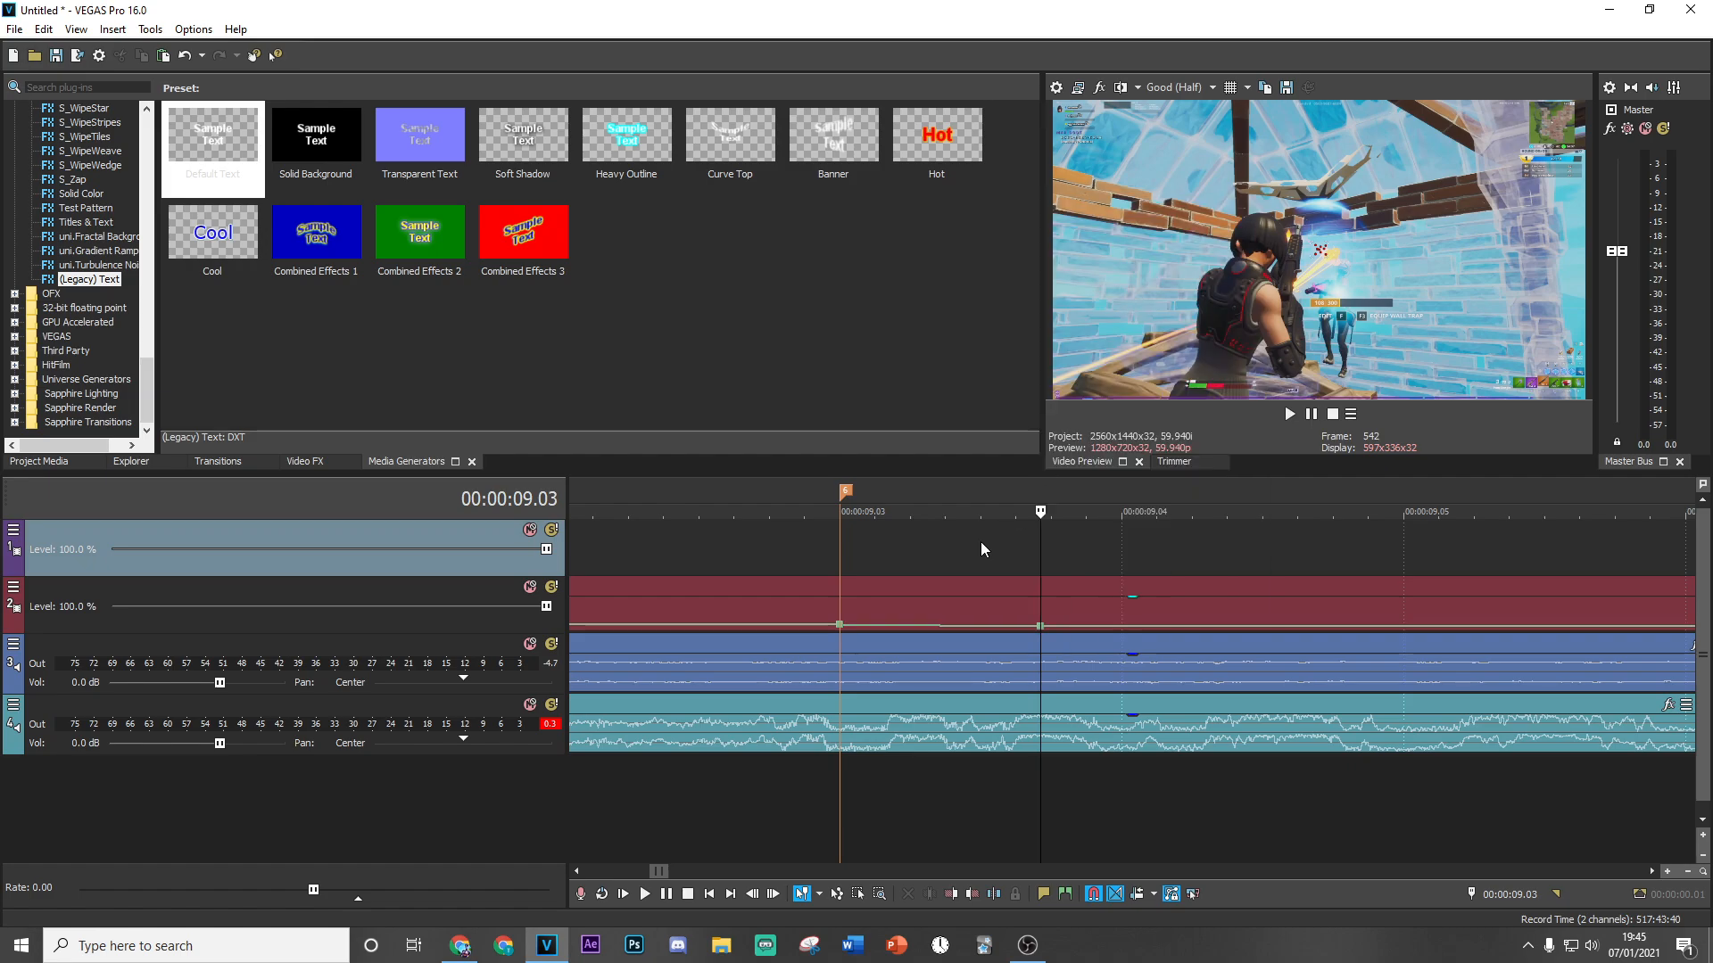
Set the velocity point on the beat marker to 300% forward velocity.
{"action": "right_click", "coordinate": [838, 628]}
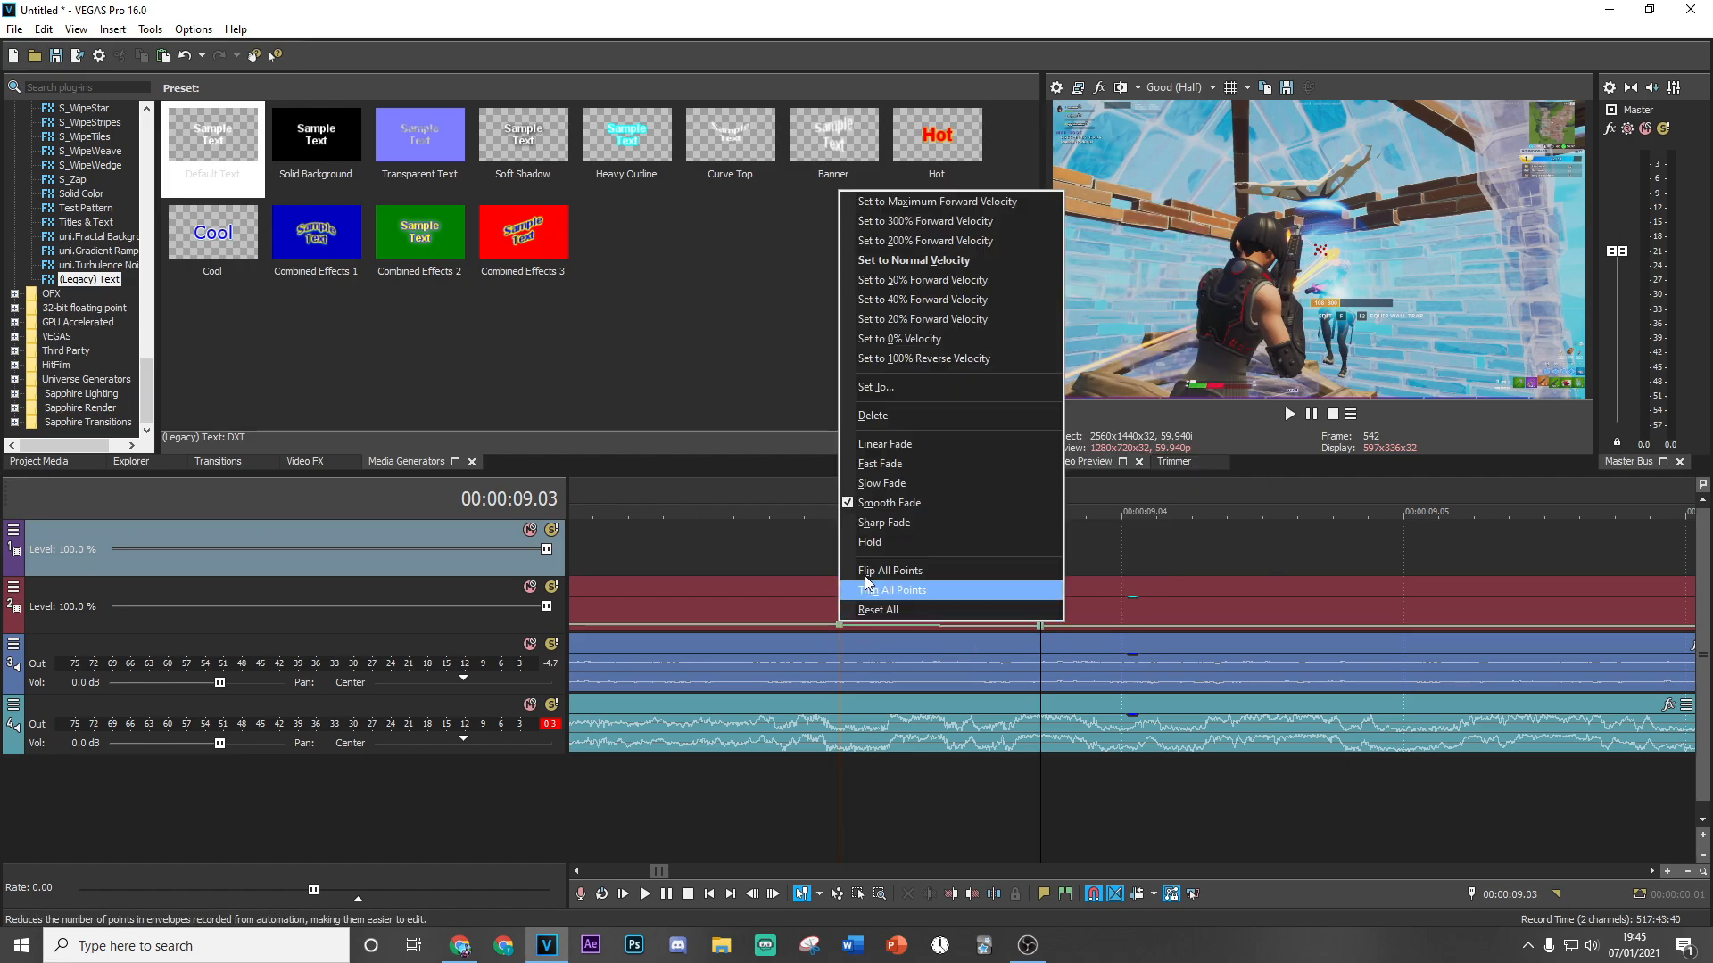
{"action": "left_click", "coordinate": [952, 223]}
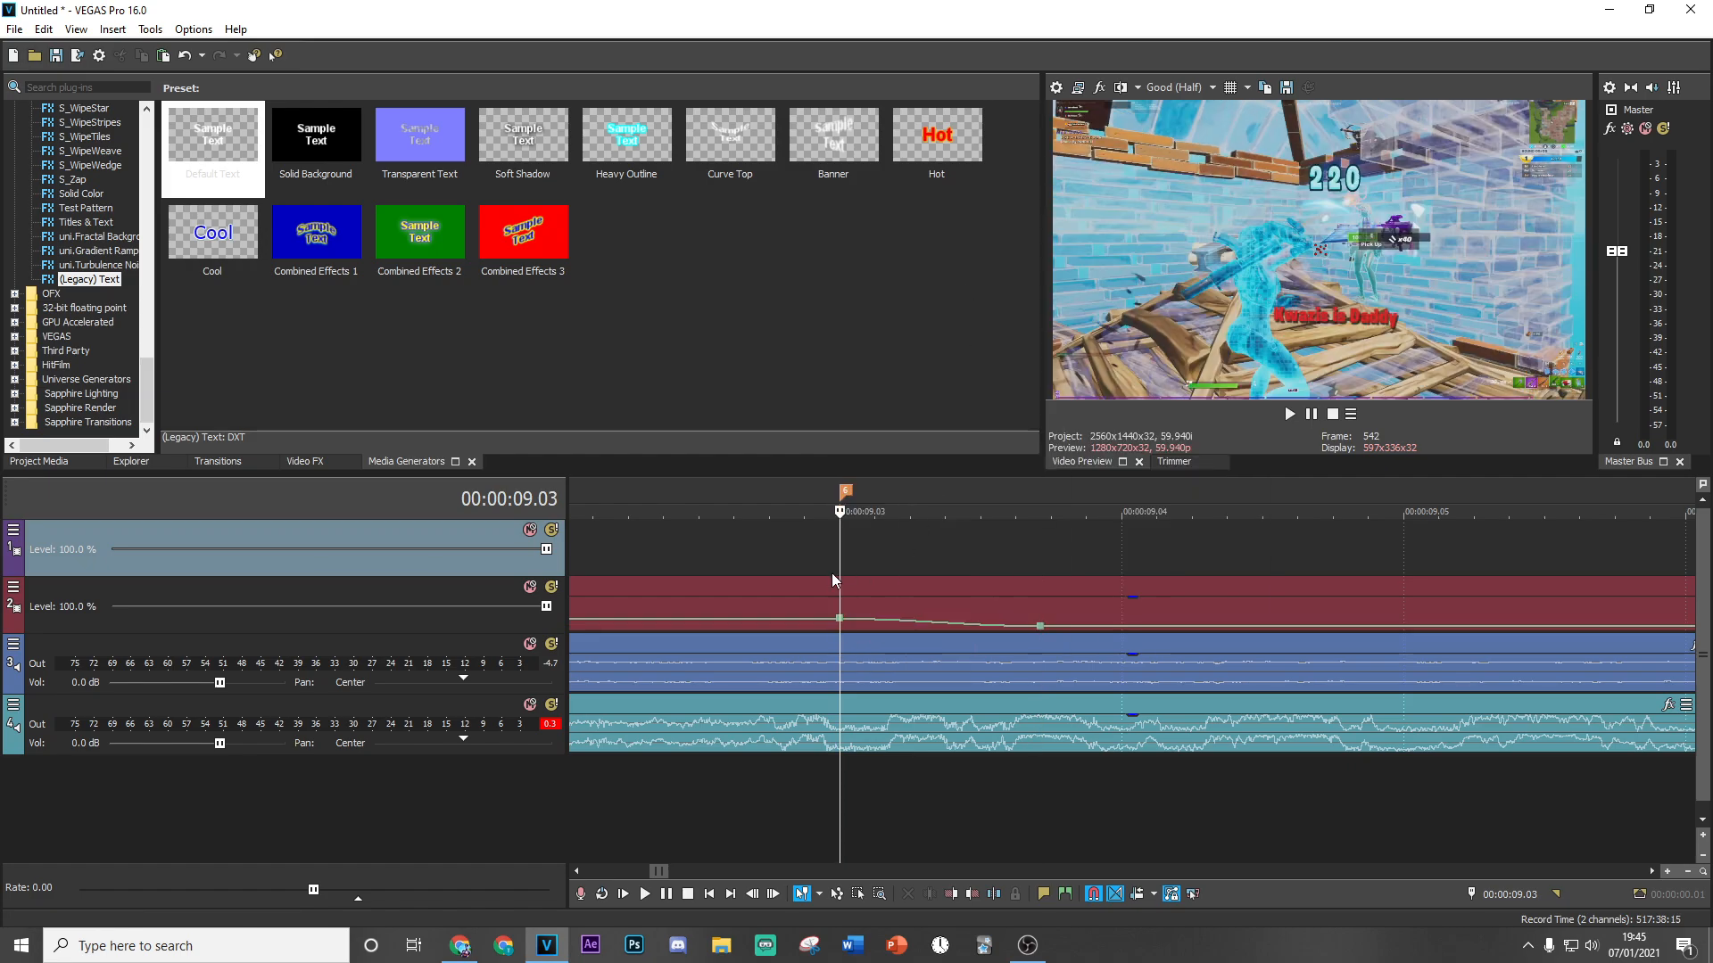
{"action": "scroll", "coordinate": [832, 572], "scroll_direction": "down", "scroll_amount": 3}
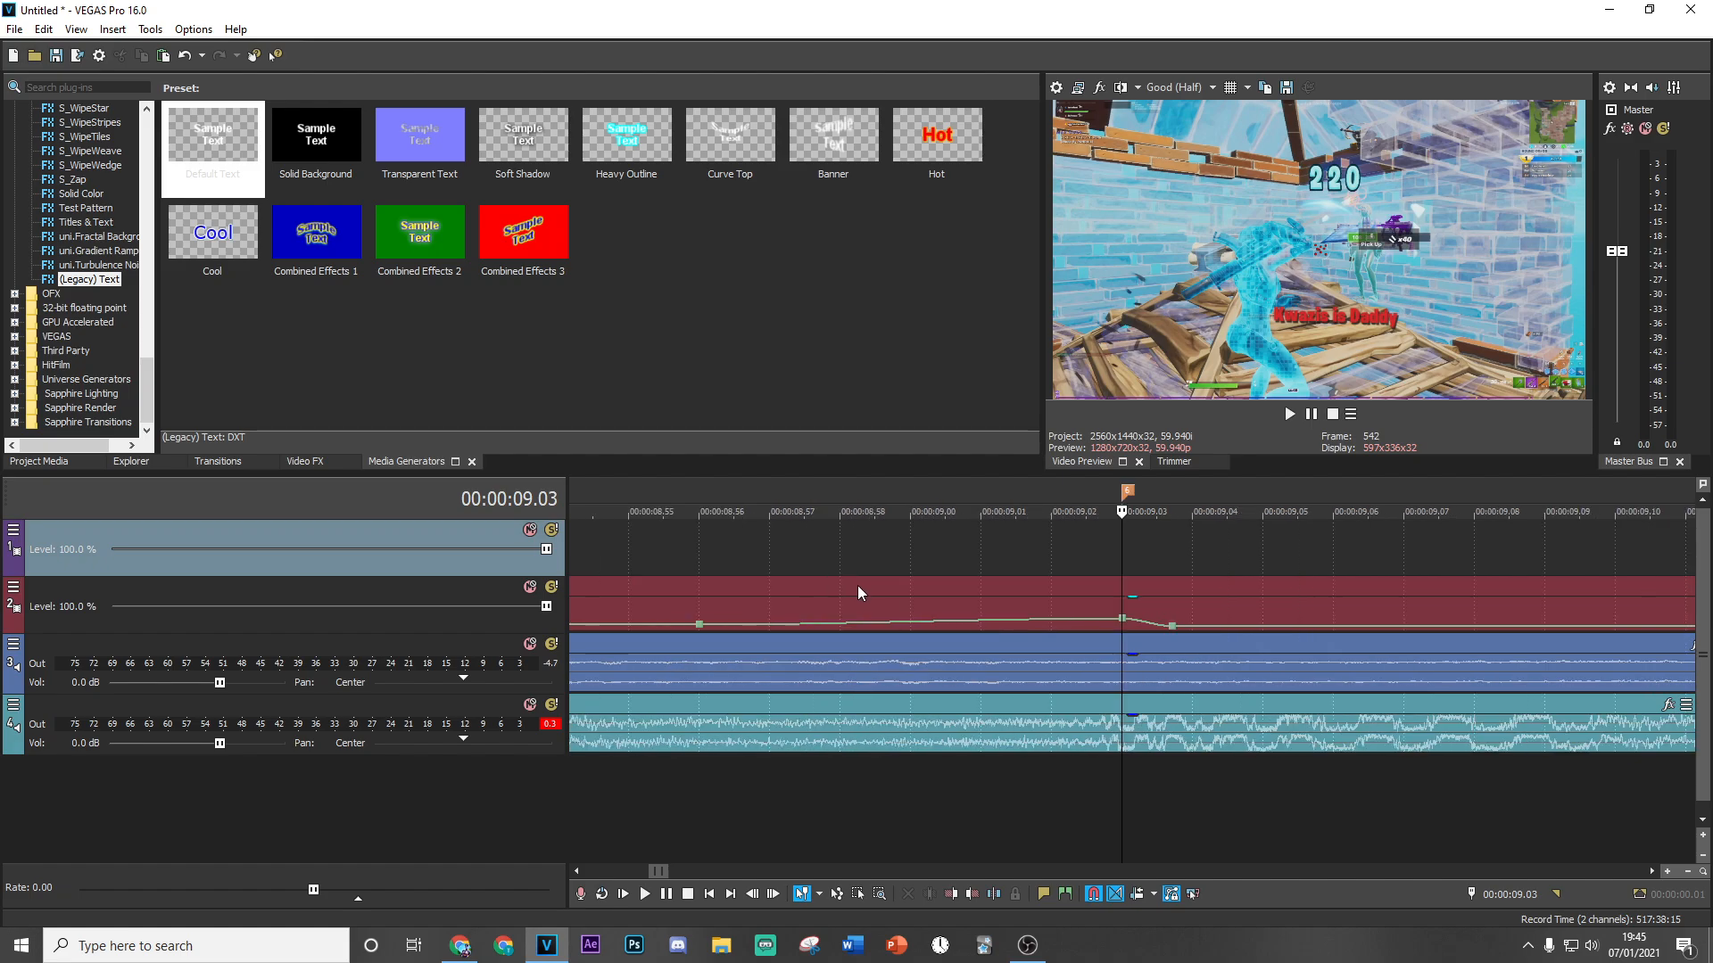
Split the gameplay clip and its audio at 00:00:09.02, one frame before the beat marker.
{"action": "left_click", "coordinate": [1051, 604]}
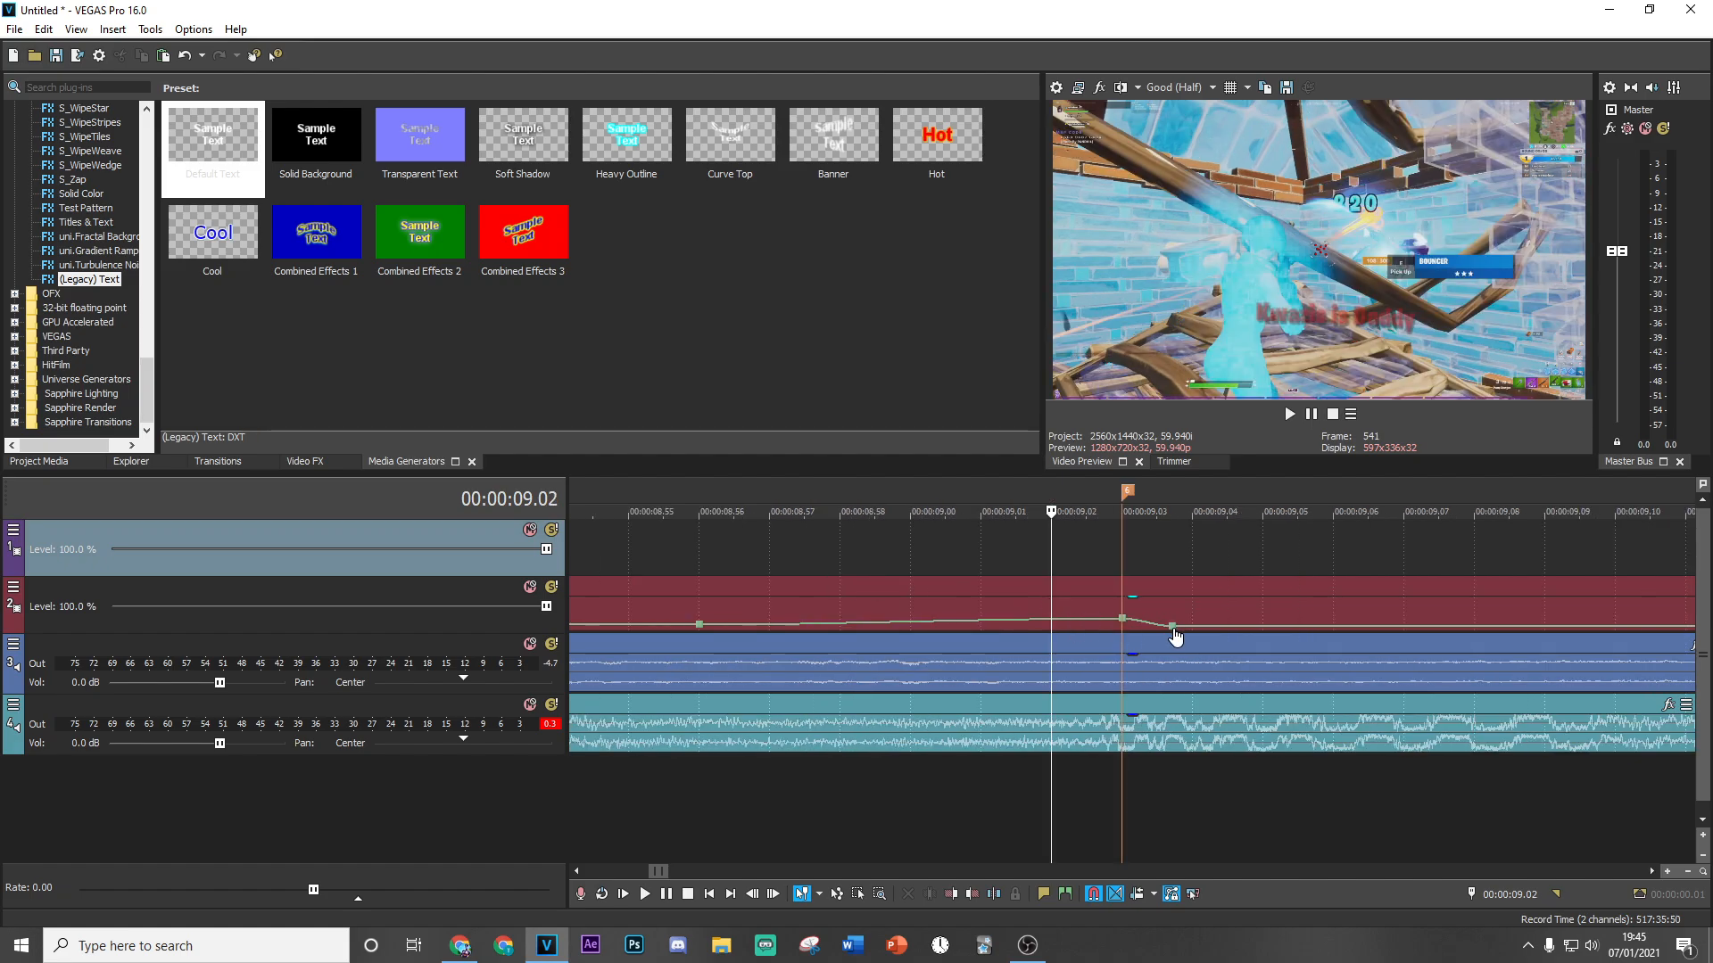
{"action": "right_click", "coordinate": [1192, 609]}
{"action": "left_click", "coordinate": [1225, 544]}
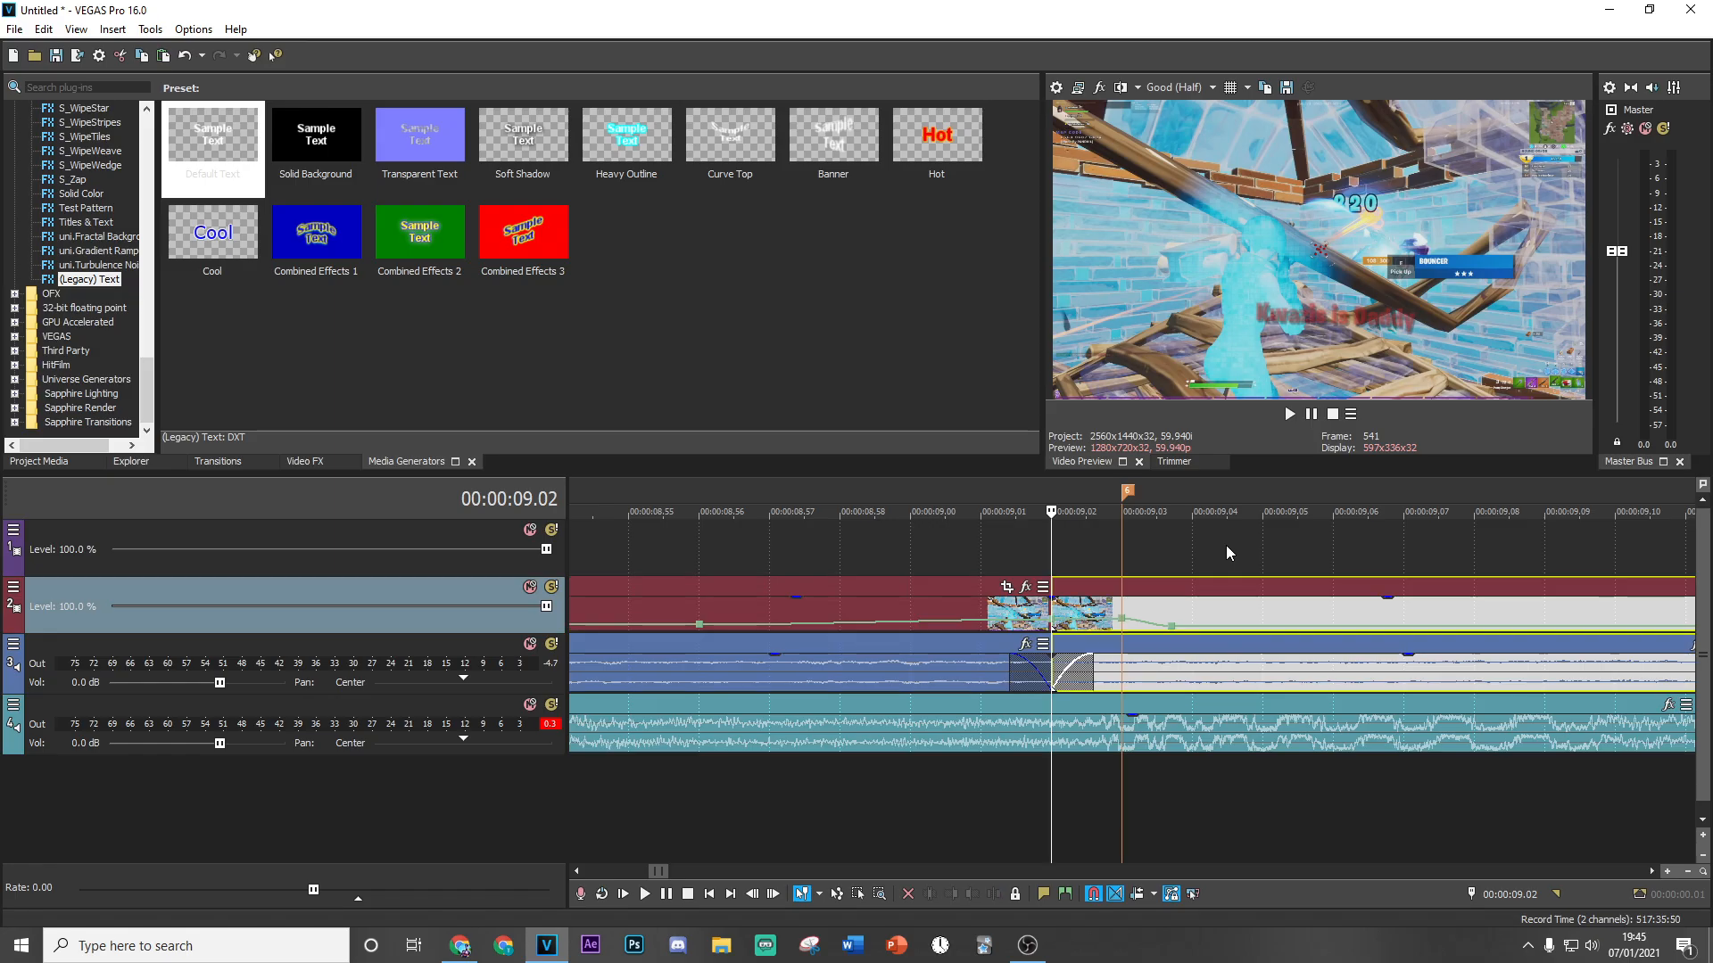
Split the gameplay clip and its audio again at 00:00:08.51, isolating the stretch just before the cut at 00:00:09.02.
{"action": "key", "text": "Delete"}
{"action": "left_click", "coordinate": [1036, 544]}
{"action": "left_click", "coordinate": [757, 548]}
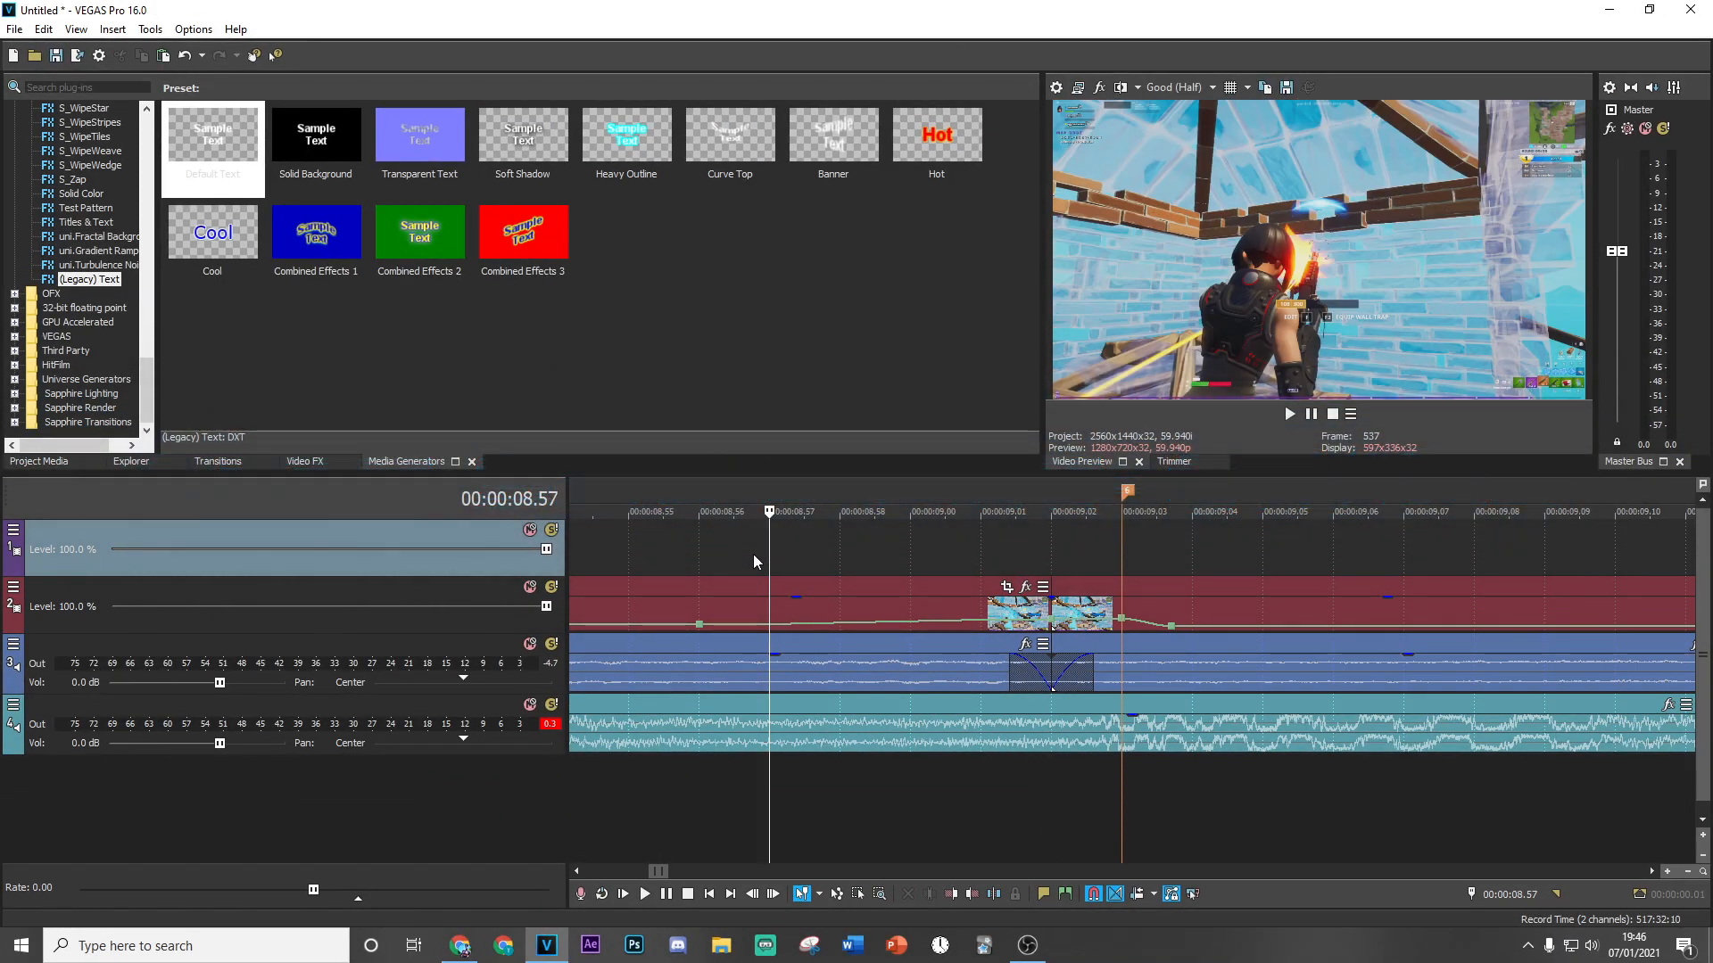
{"action": "left_click", "coordinate": [1050, 563]}
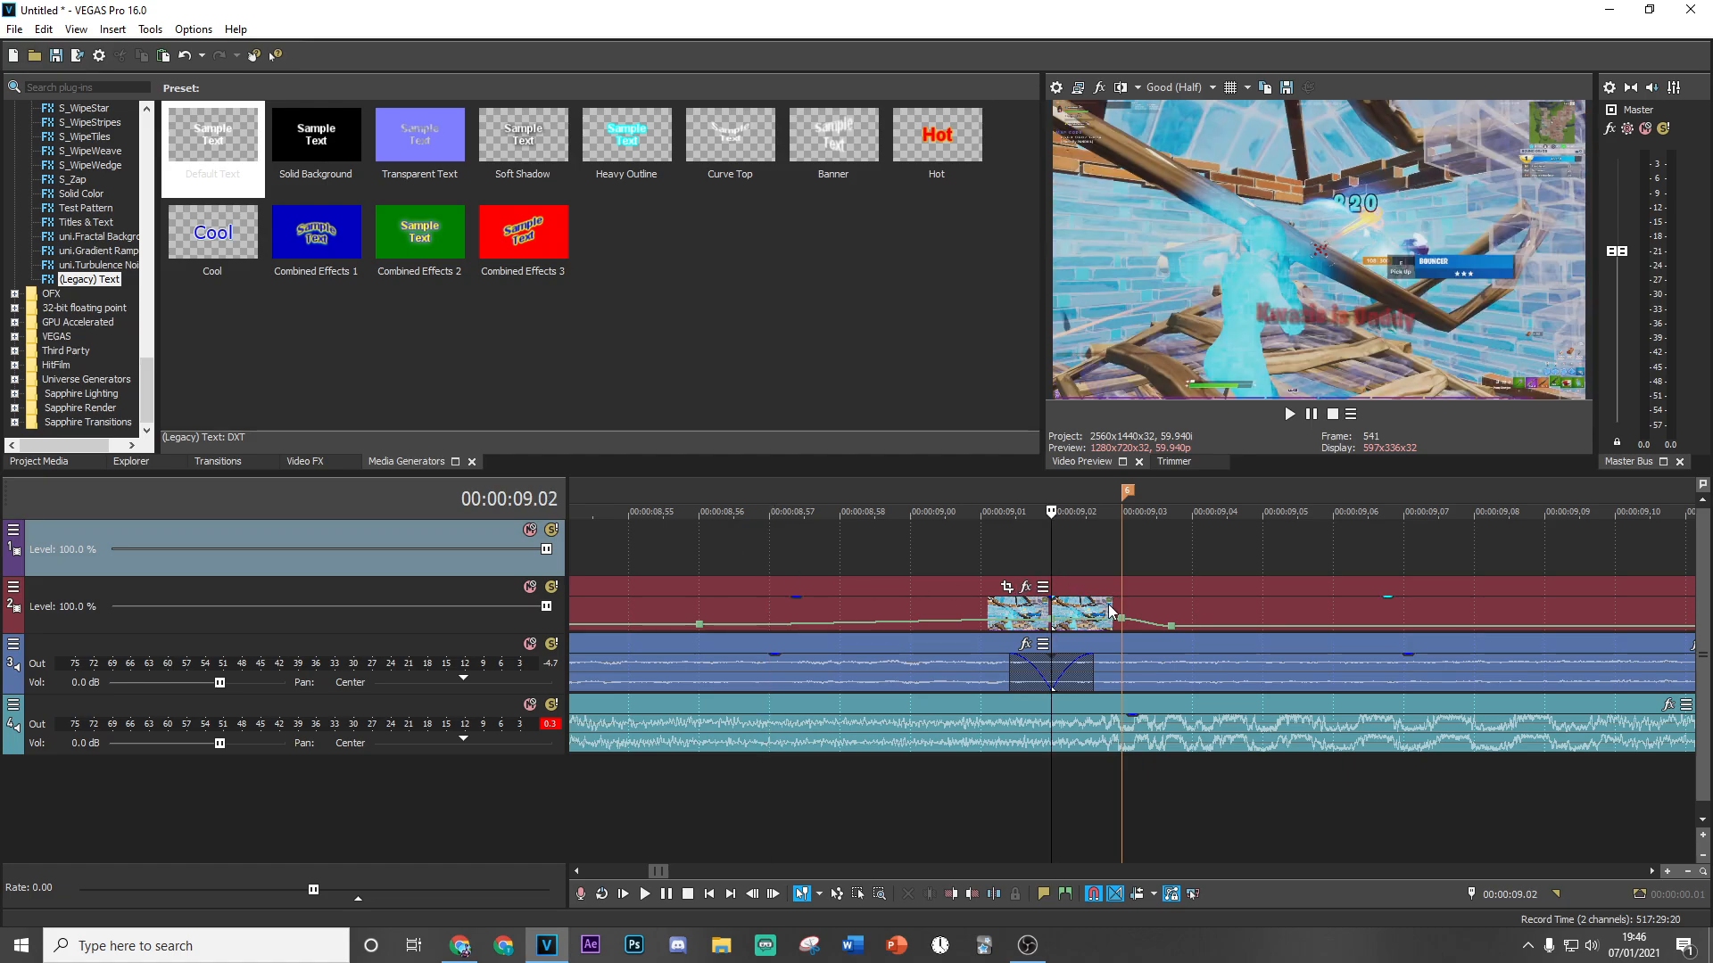
{"action": "scroll", "coordinate": [1110, 611], "scroll_direction": "down", "scroll_amount": 1}
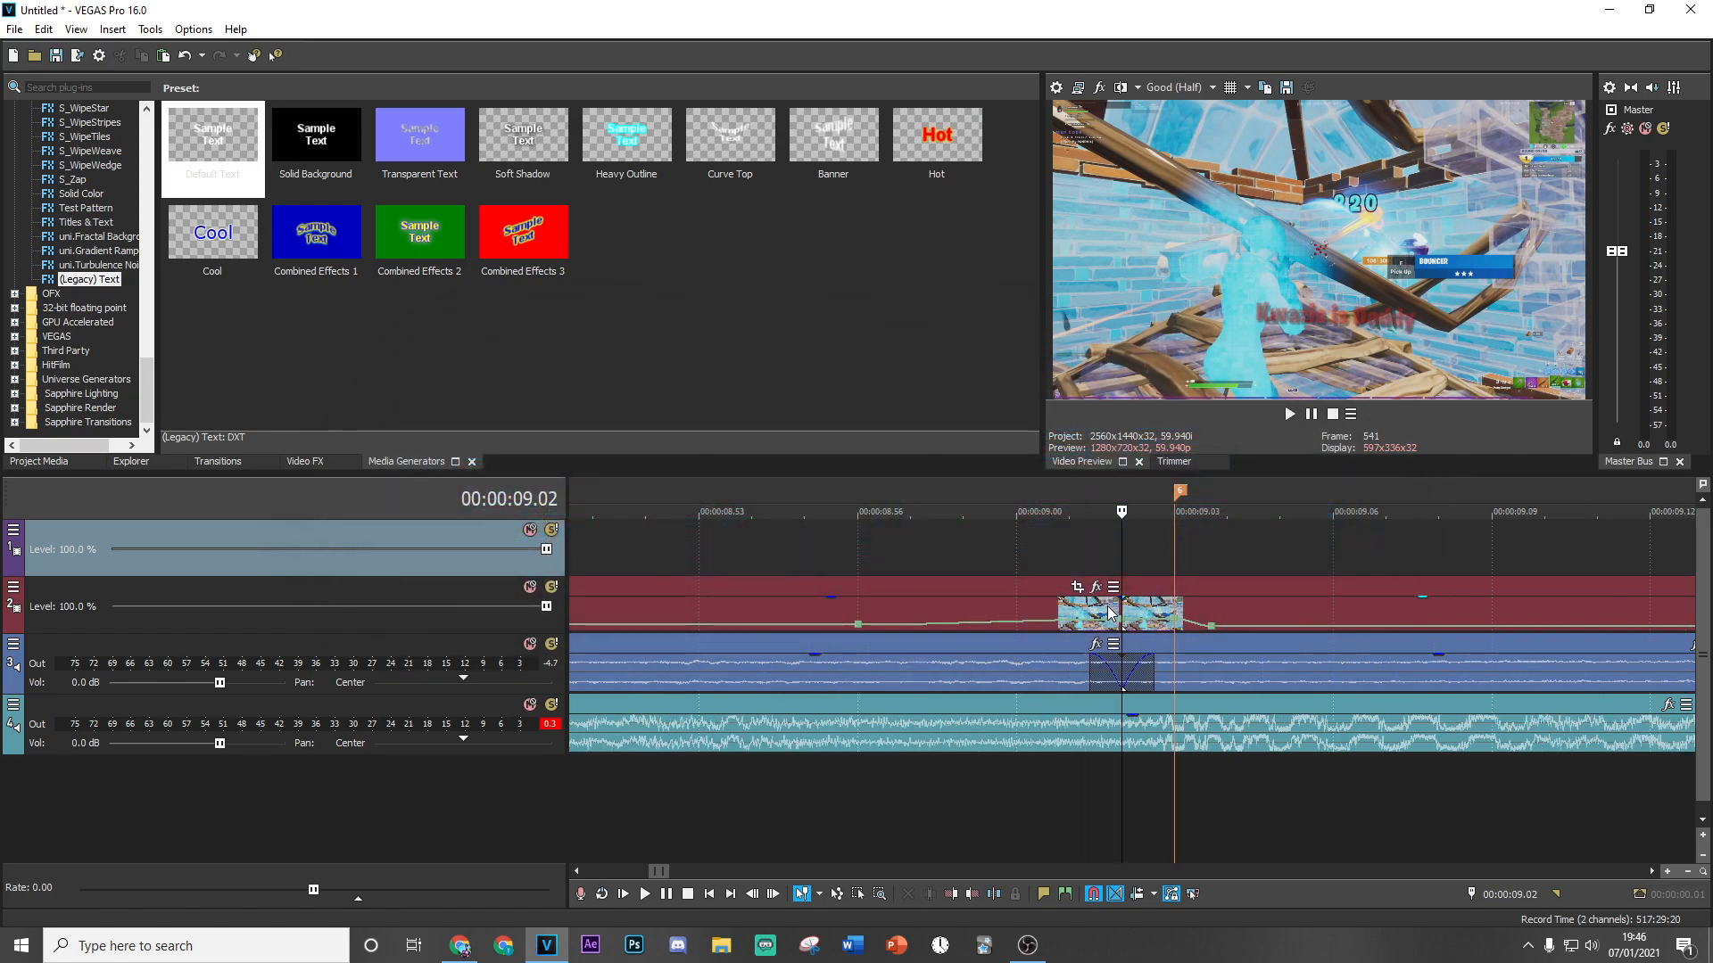
{"action": "scroll", "coordinate": [1111, 611], "scroll_direction": "down", "scroll_amount": 2}
{"action": "left_click", "coordinate": [1044, 566]}
{"action": "left_click", "coordinate": [998, 574]}
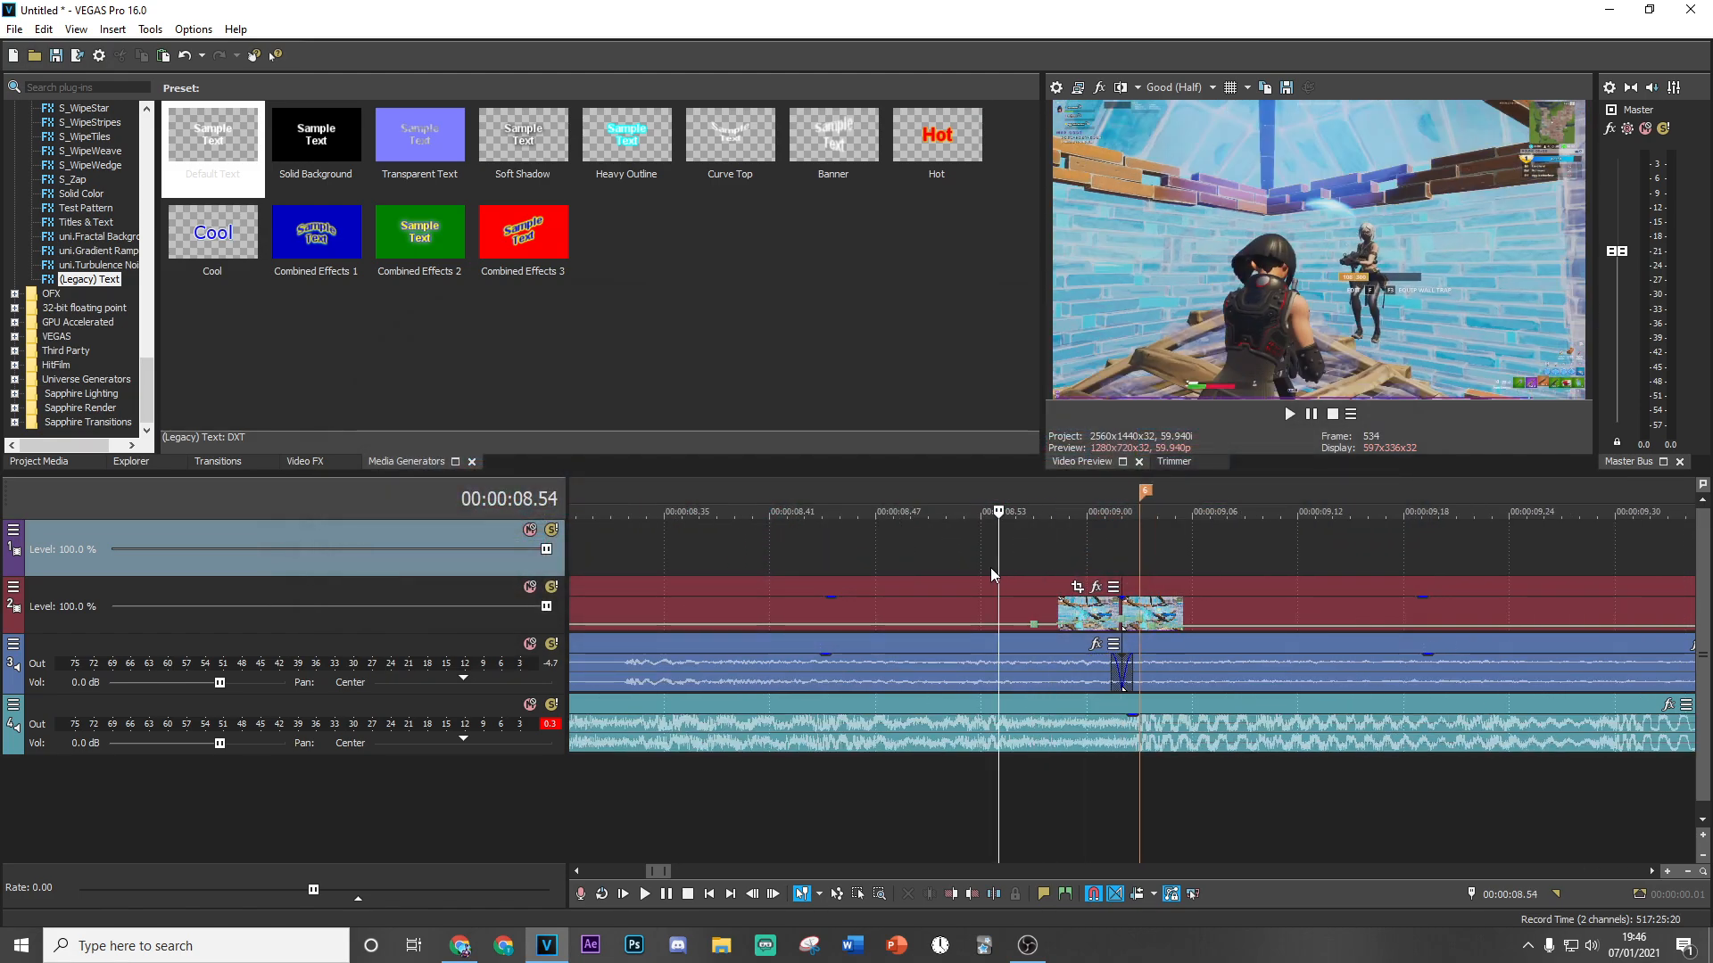
{"action": "left_click", "coordinate": [986, 565]}
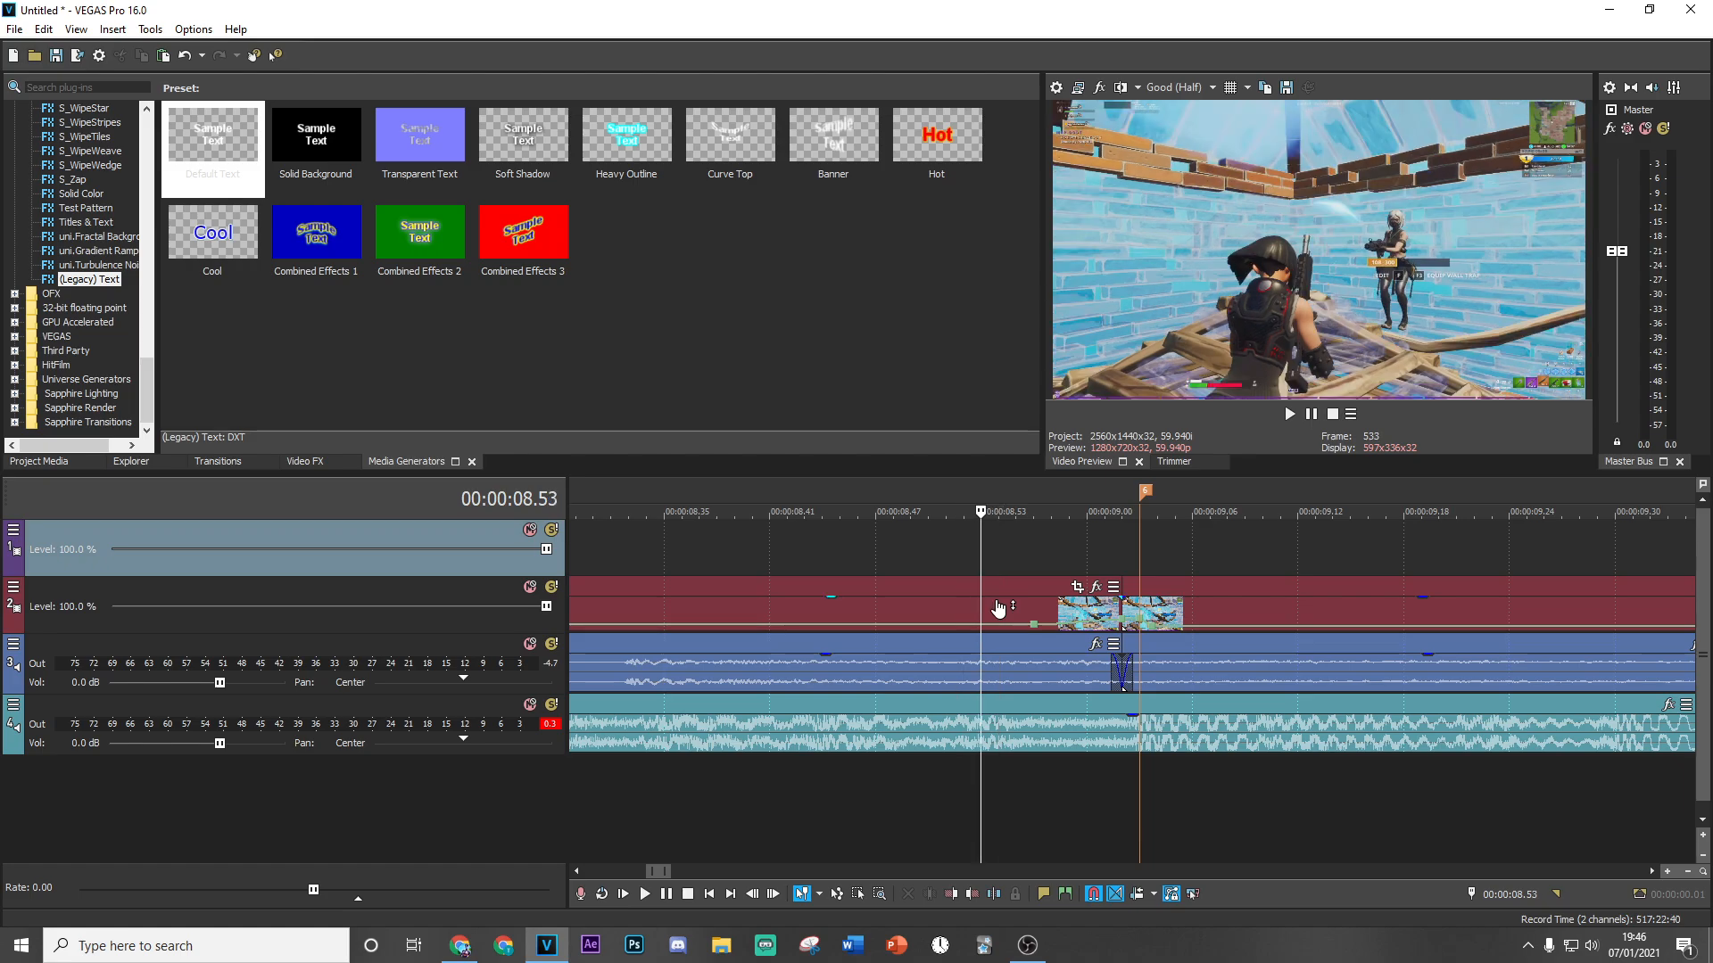
{"action": "key", "text": "Left"}
{"action": "key", "text": "Left"}
{"action": "right_click", "coordinate": [988, 582]}
{"action": "left_click", "coordinate": [1008, 558]}
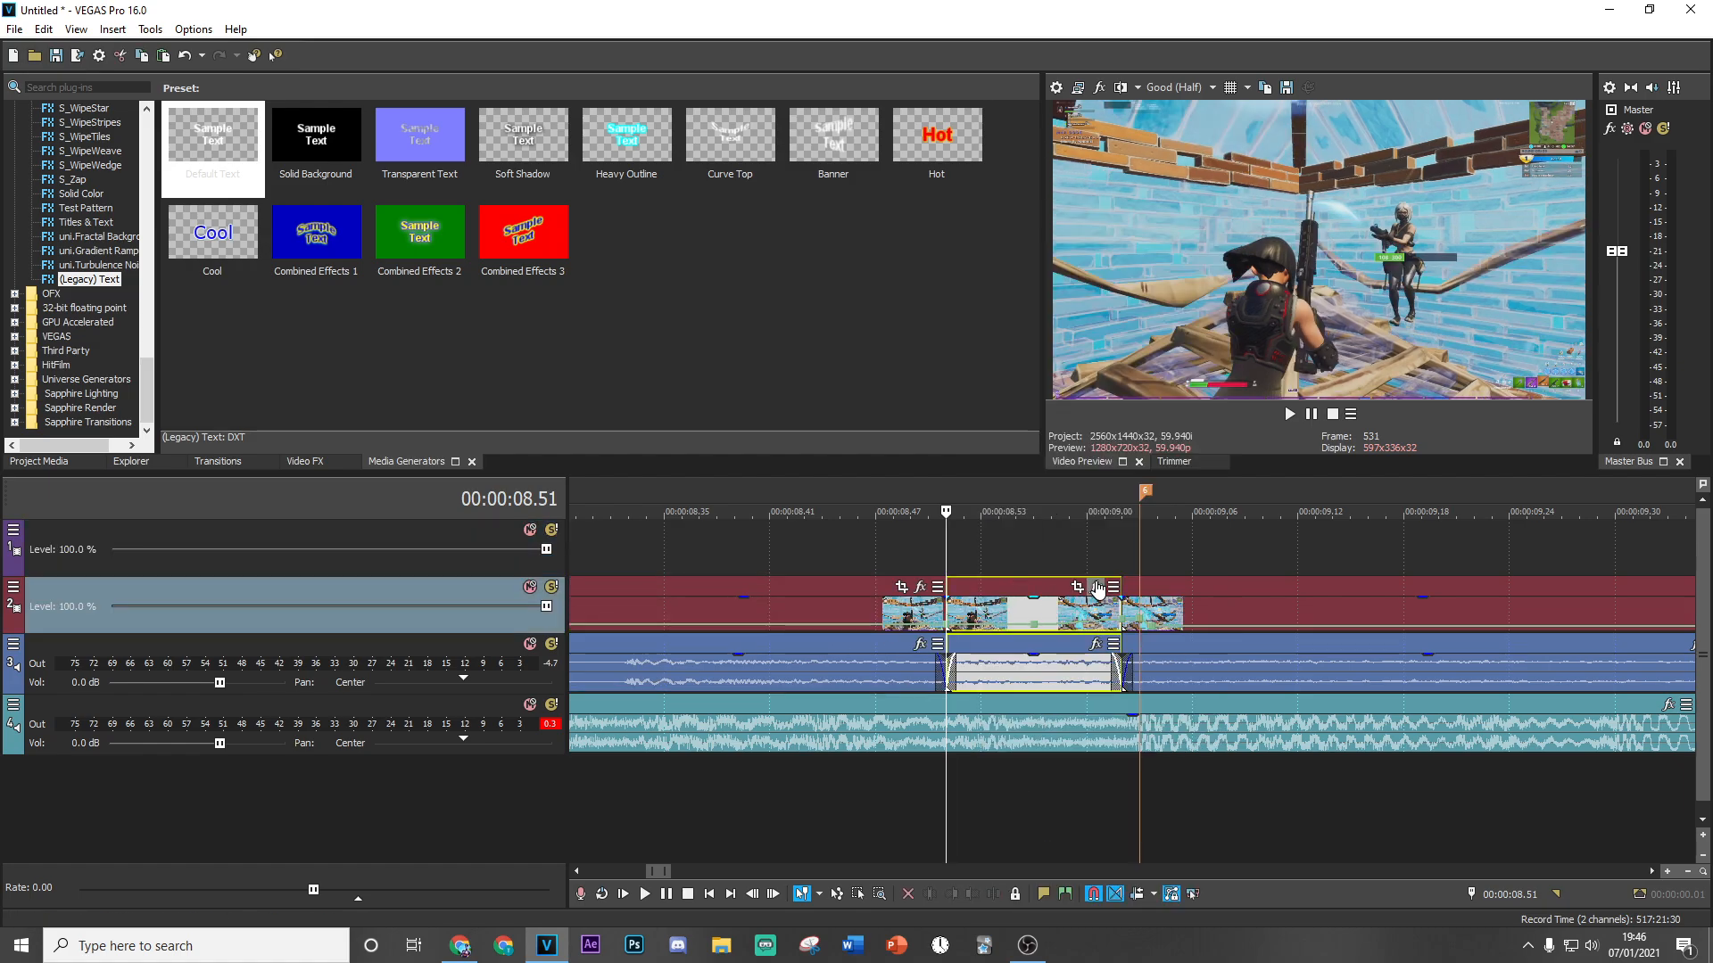
Apply the !taropreshakeb&w effects preset to the short gameplay segment before the cut.
{"action": "left_click", "coordinate": [1017, 569]}
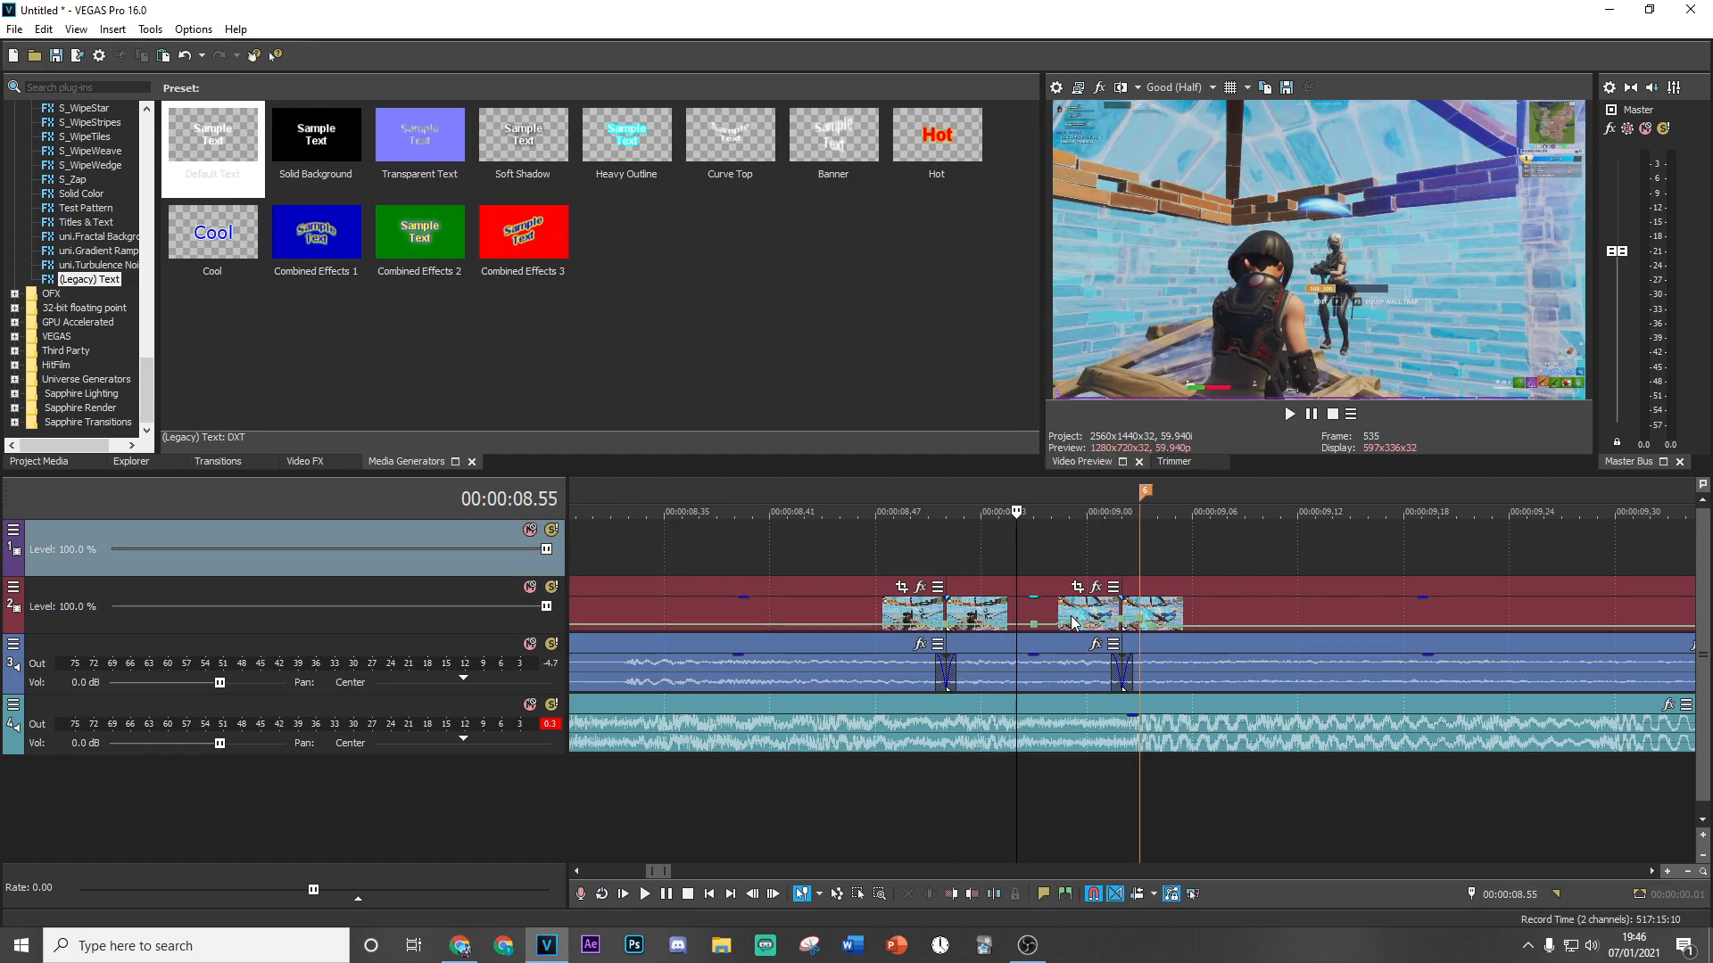
{"action": "left_click", "coordinate": [1094, 587]}
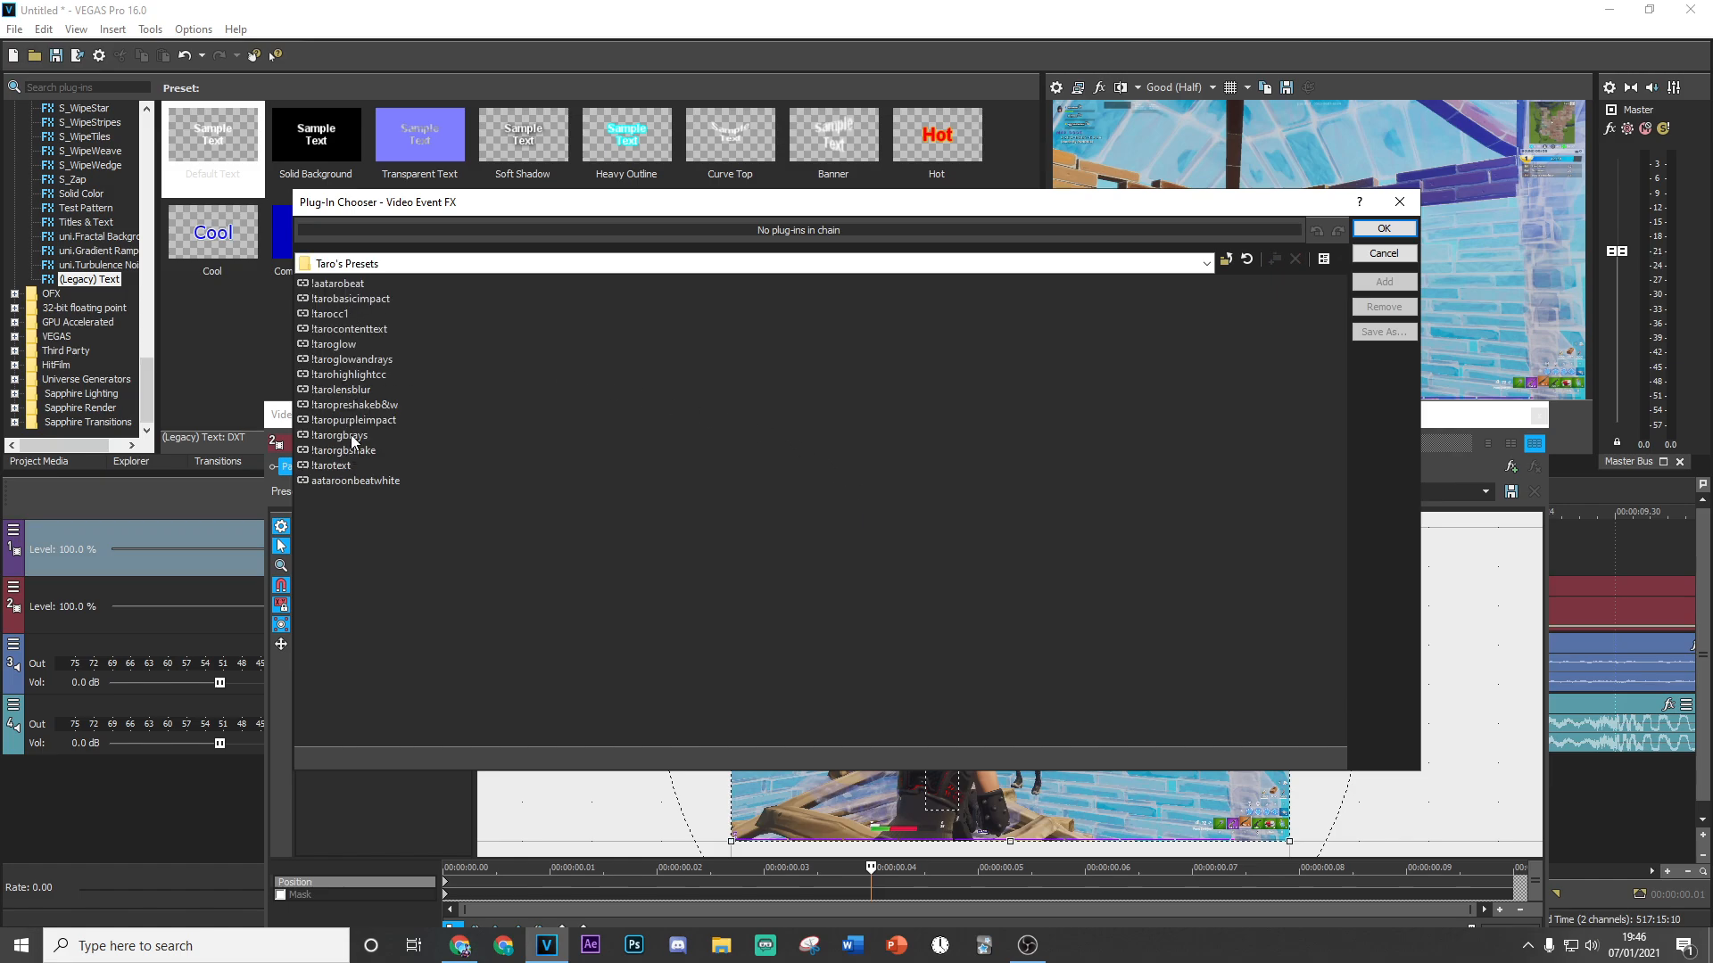
{"action": "left_click", "coordinate": [356, 406]}
{"action": "left_click", "coordinate": [1382, 229]}
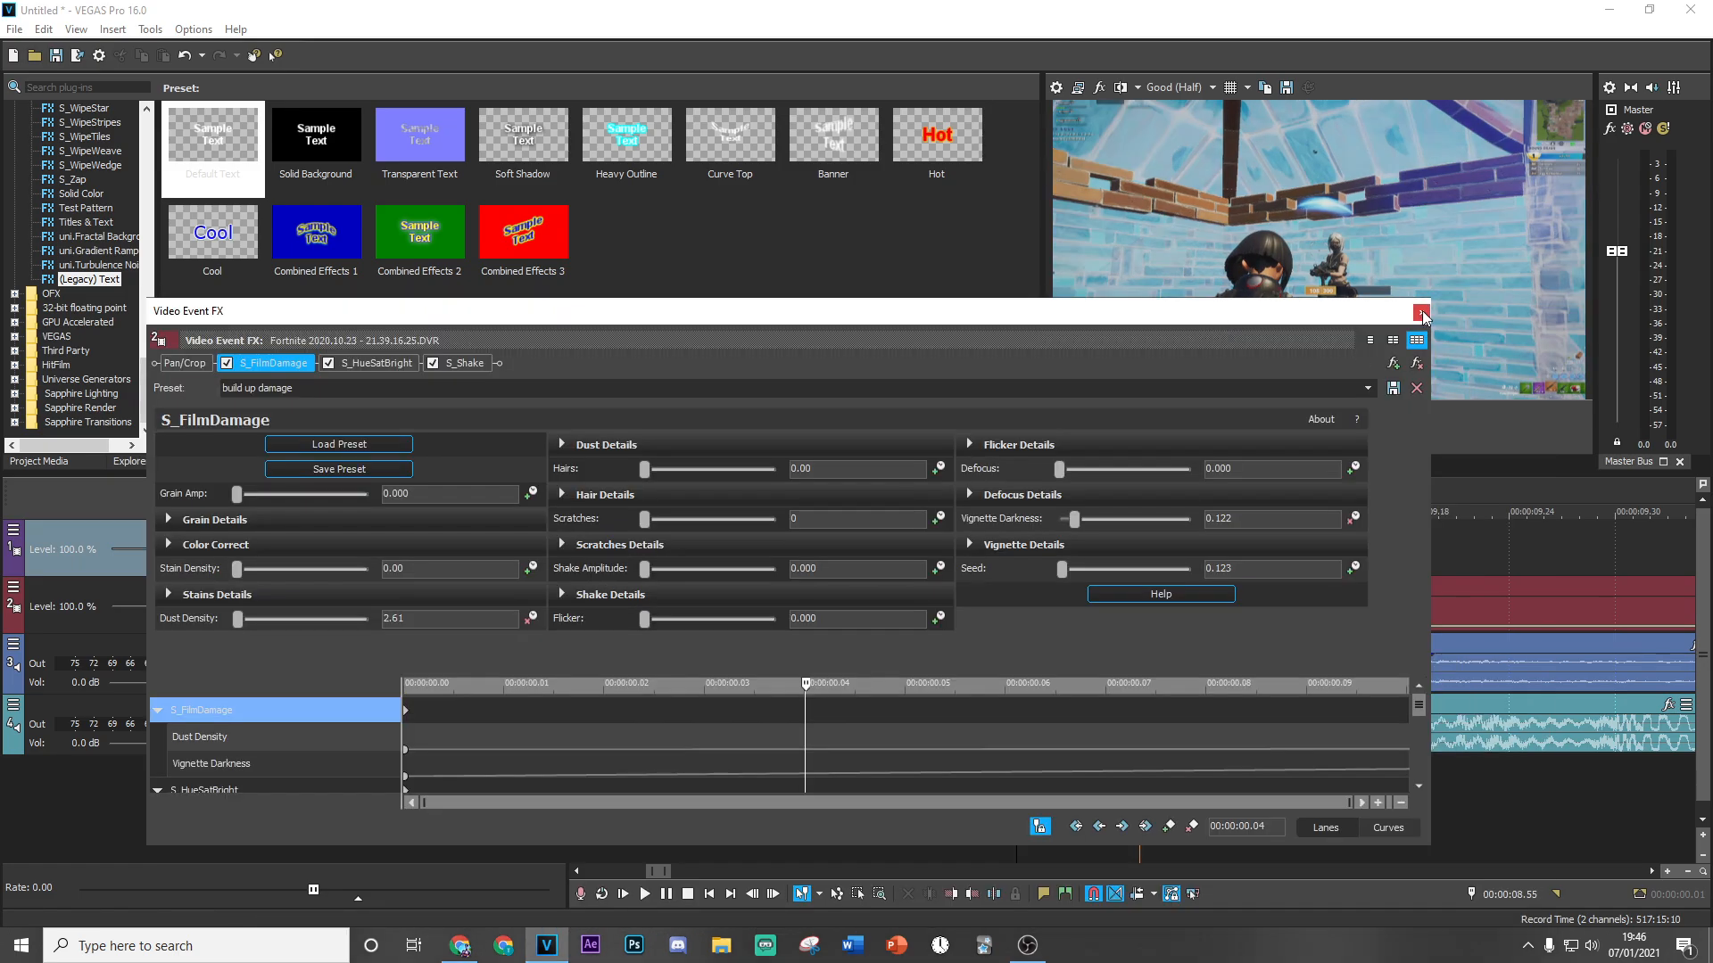
{"action": "left_click", "coordinate": [1422, 314]}
Scrub through the short segment before the beat marker to check its pre-shake effect.
{"action": "left_click", "coordinate": [962, 559]}
{"action": "left_click_drag", "start_coordinate": [967, 564], "coordinate": [1035, 582]}
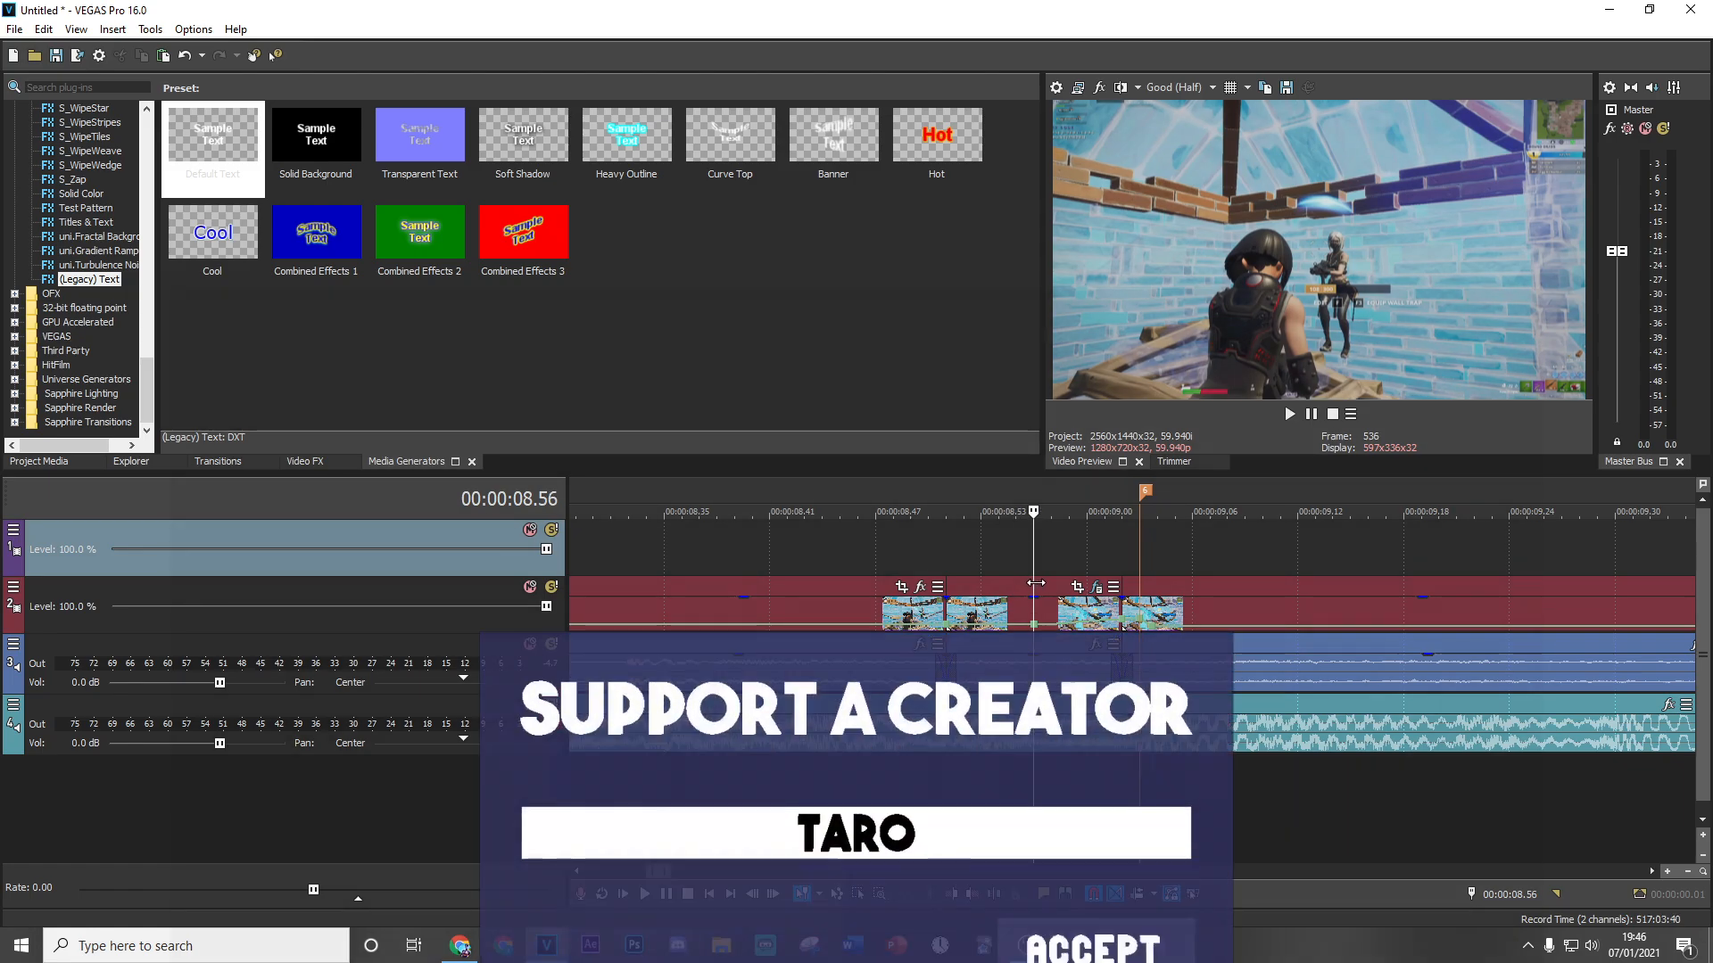
{"action": "mouse_move", "coordinate": [1035, 581]}
{"action": "left_mouse_down"}
{"action": "mouse_move", "coordinate": [1126, 587]}
{"action": "mouse_move", "coordinate": [1057, 586]}
{"action": "left_mouse_up"}
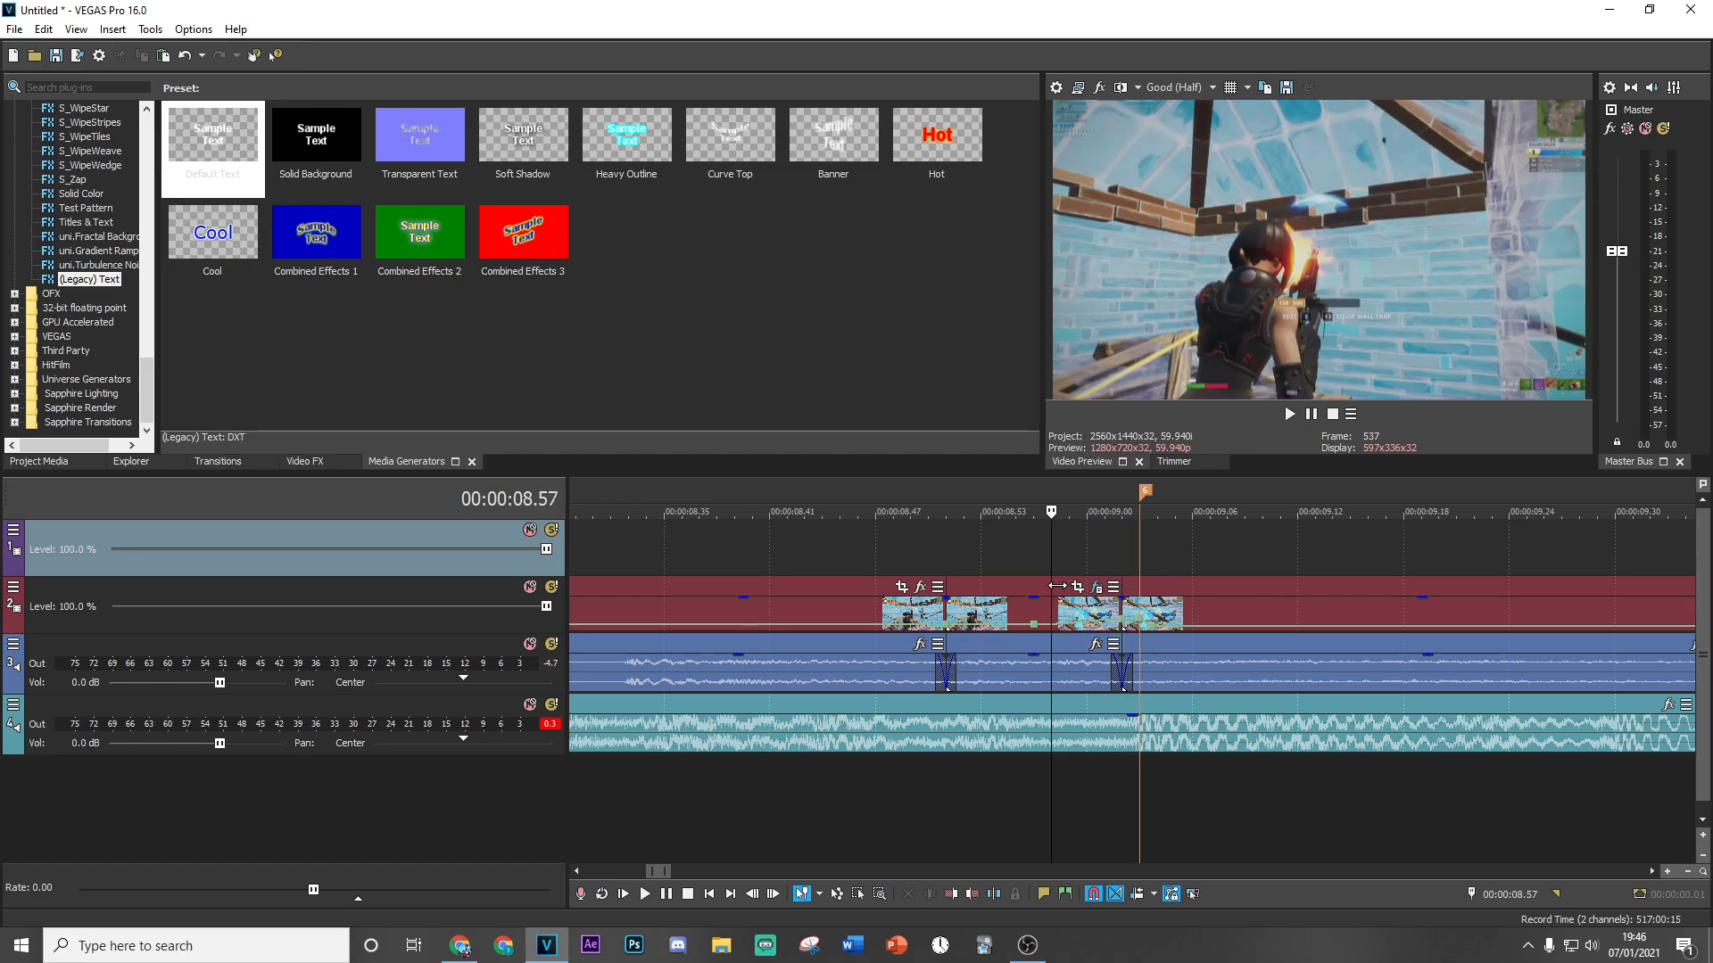
{"action": "left_click", "coordinate": [1102, 570]}
{"action": "left_click", "coordinate": [1120, 573]}
{"action": "scroll", "coordinate": [1145, 602], "scroll_direction": "down", "scroll_amount": 1}
{"action": "left_click", "coordinate": [1058, 548]}
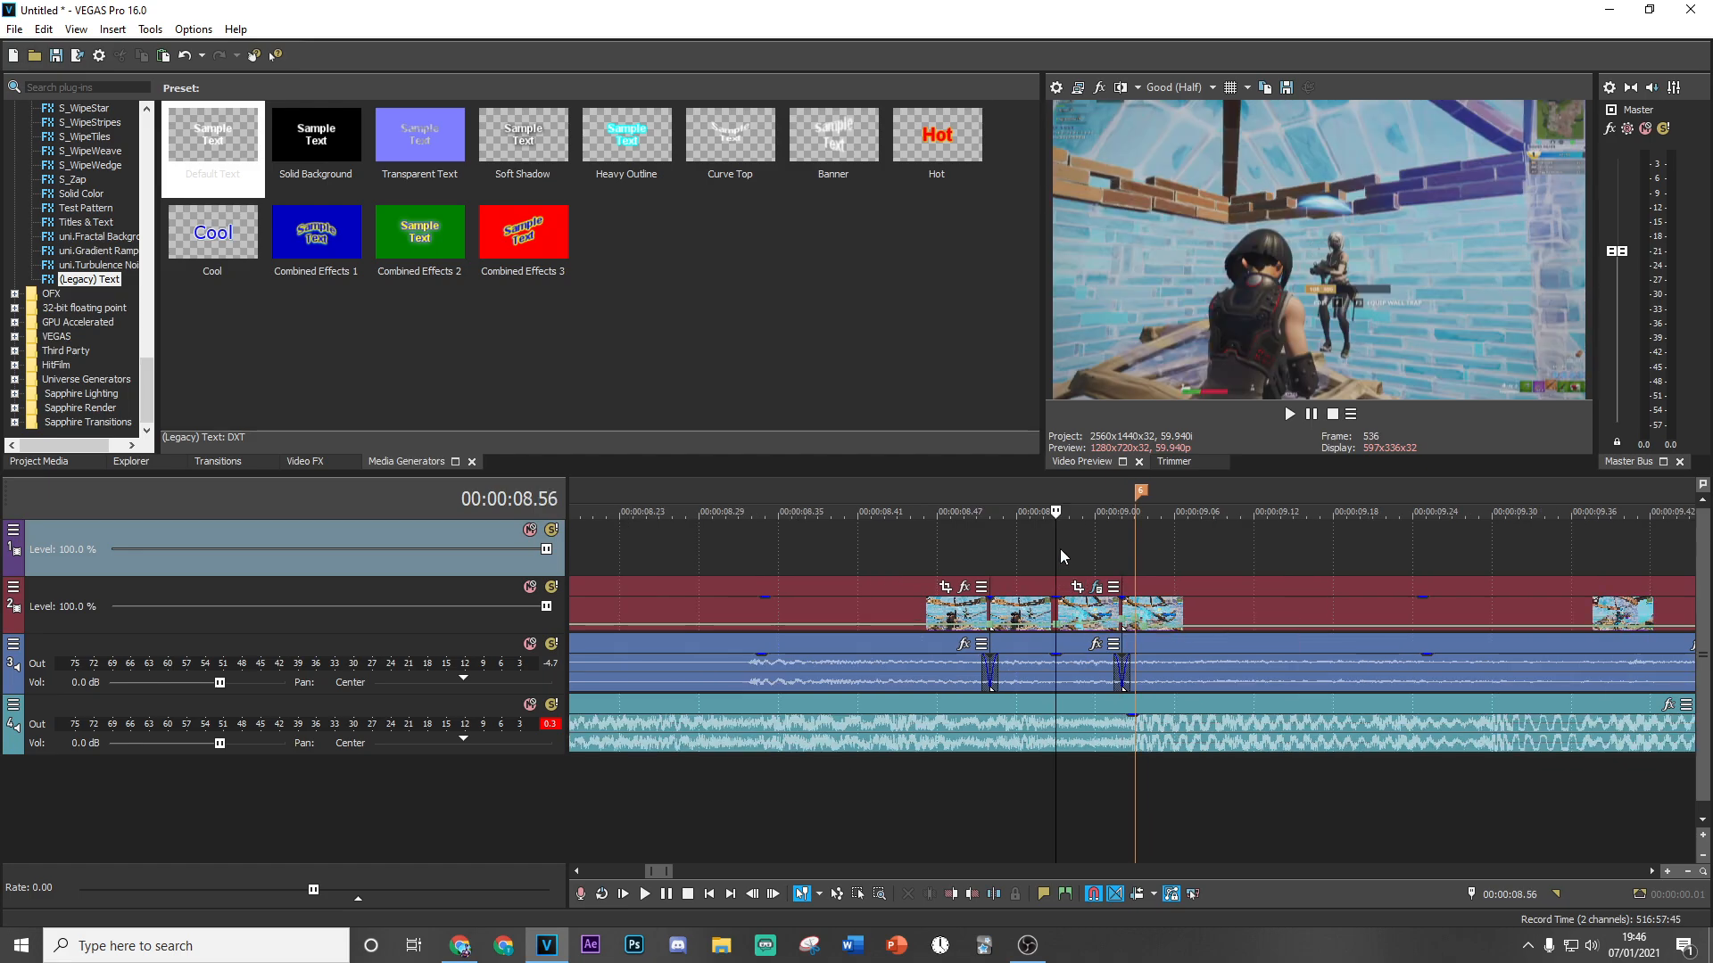
Apply the !taroglow effects preset to the gameplay segment that starts at the 00:00:09.02 cut.
{"action": "left_click", "coordinate": [1126, 567]}
{"action": "scroll", "coordinate": [1127, 567], "scroll_direction": "down", "scroll_amount": 2}
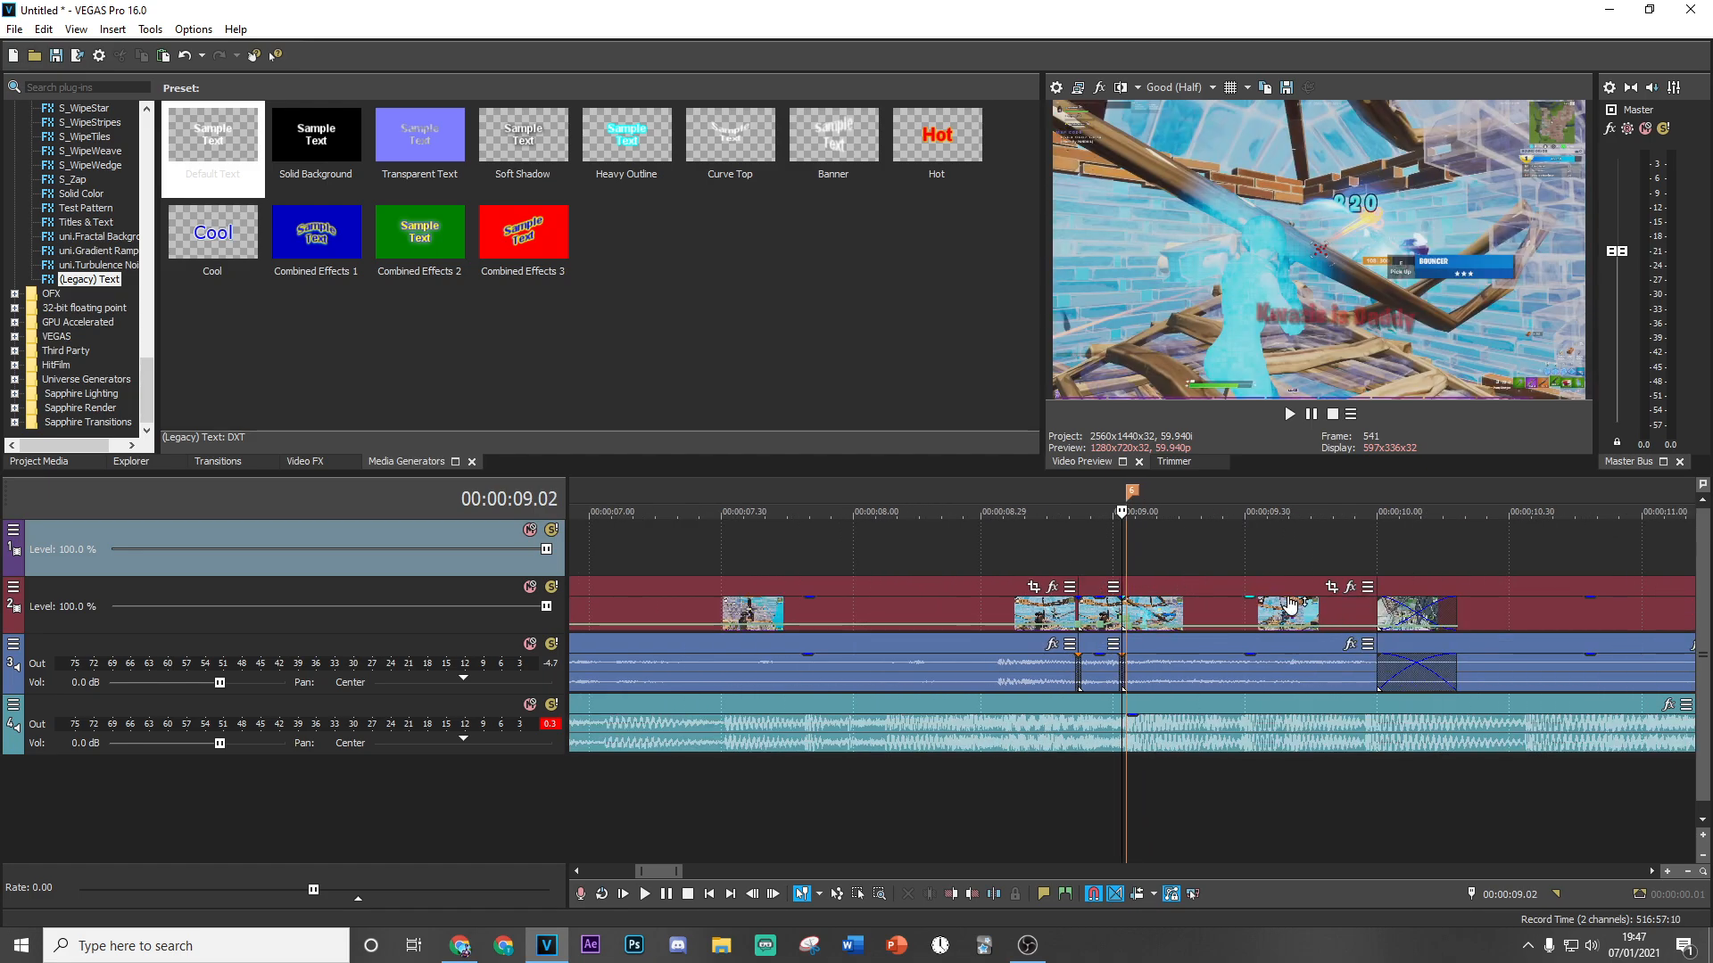
{"action": "left_click", "coordinate": [1350, 589]}
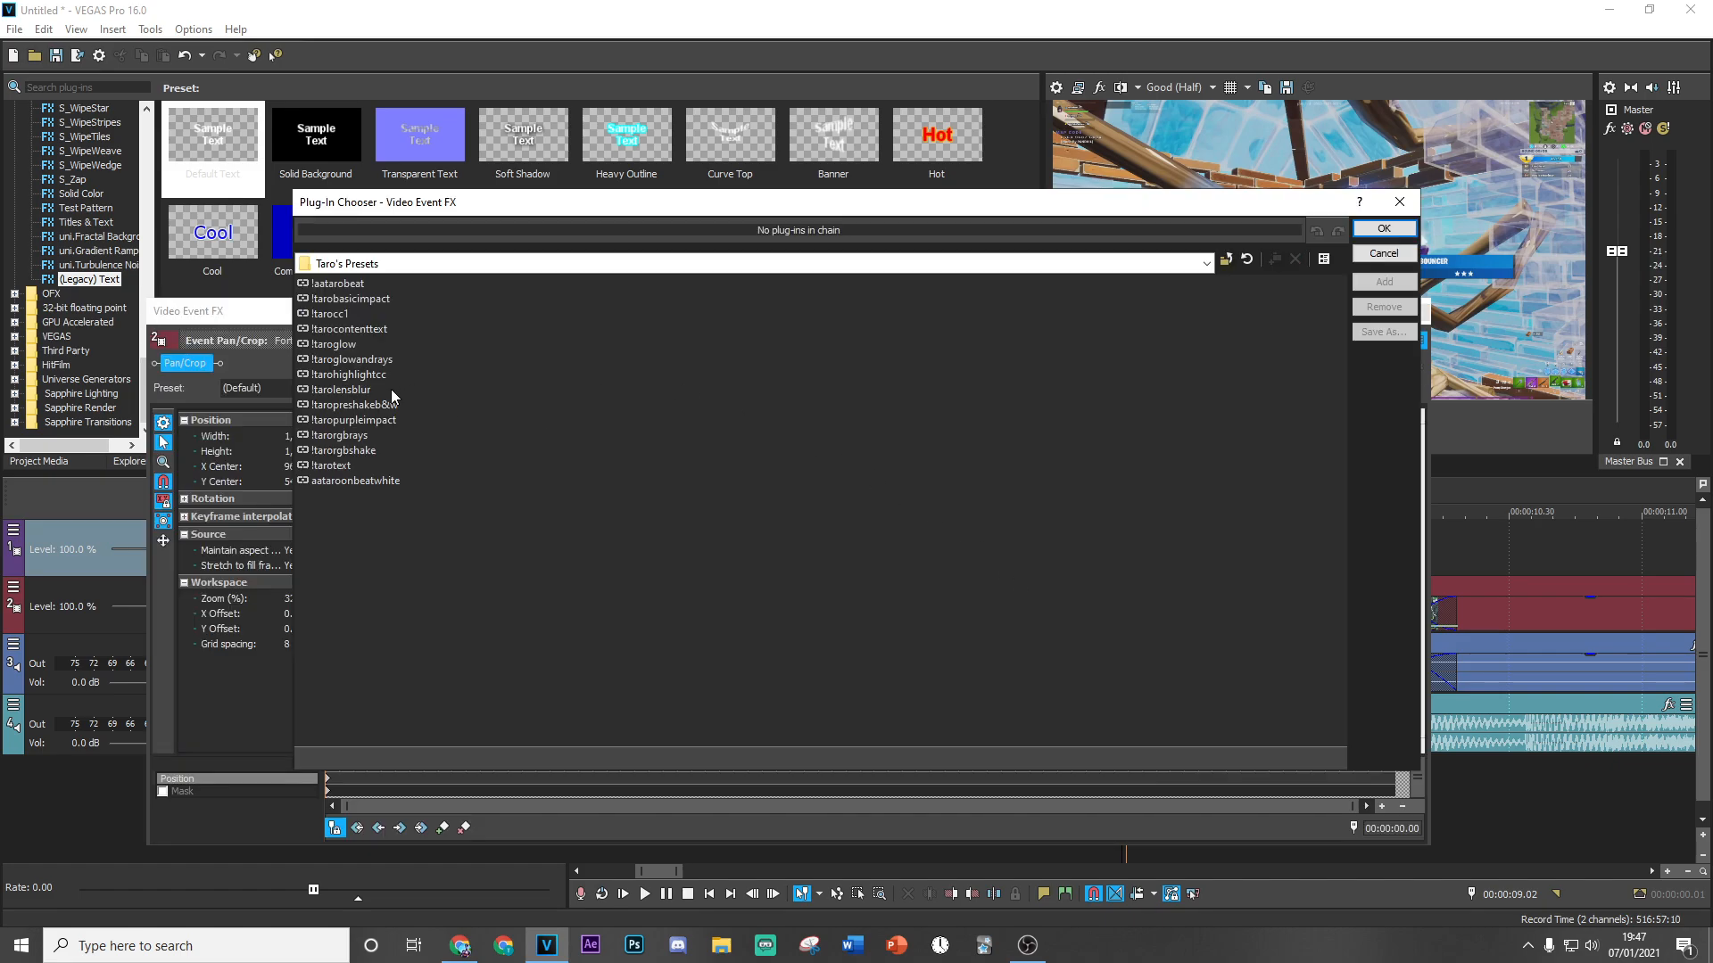
{"action": "left_click", "coordinate": [337, 347]}
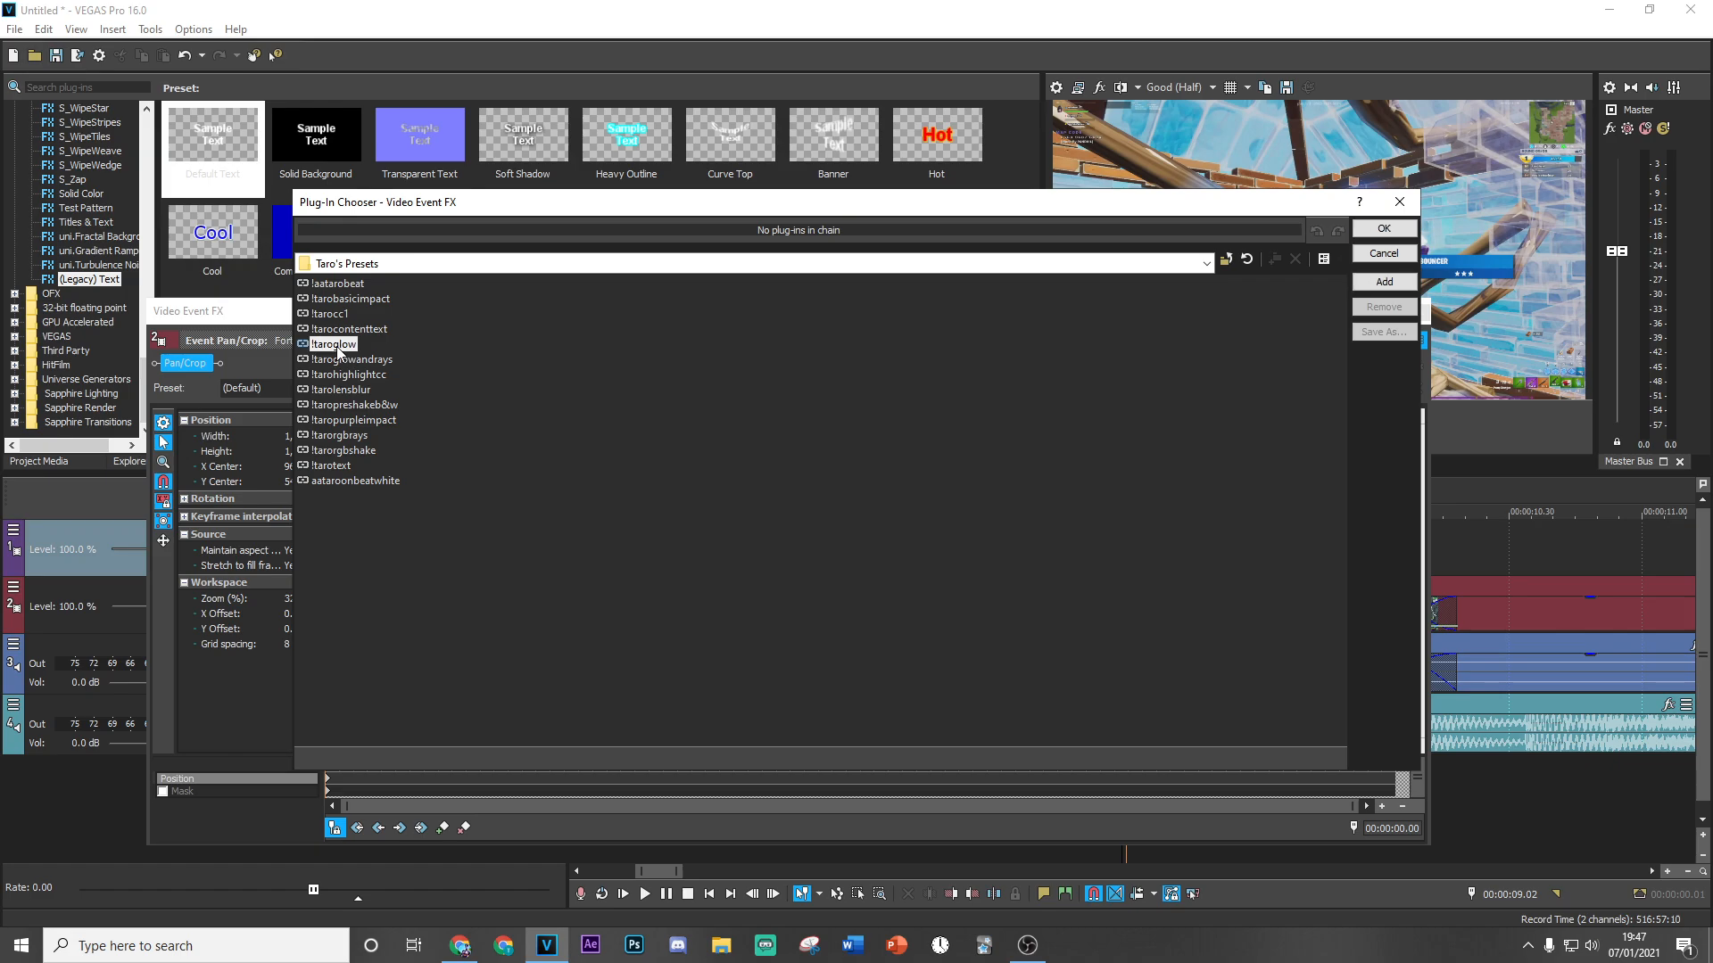
{"action": "left_click", "coordinate": [1384, 228]}
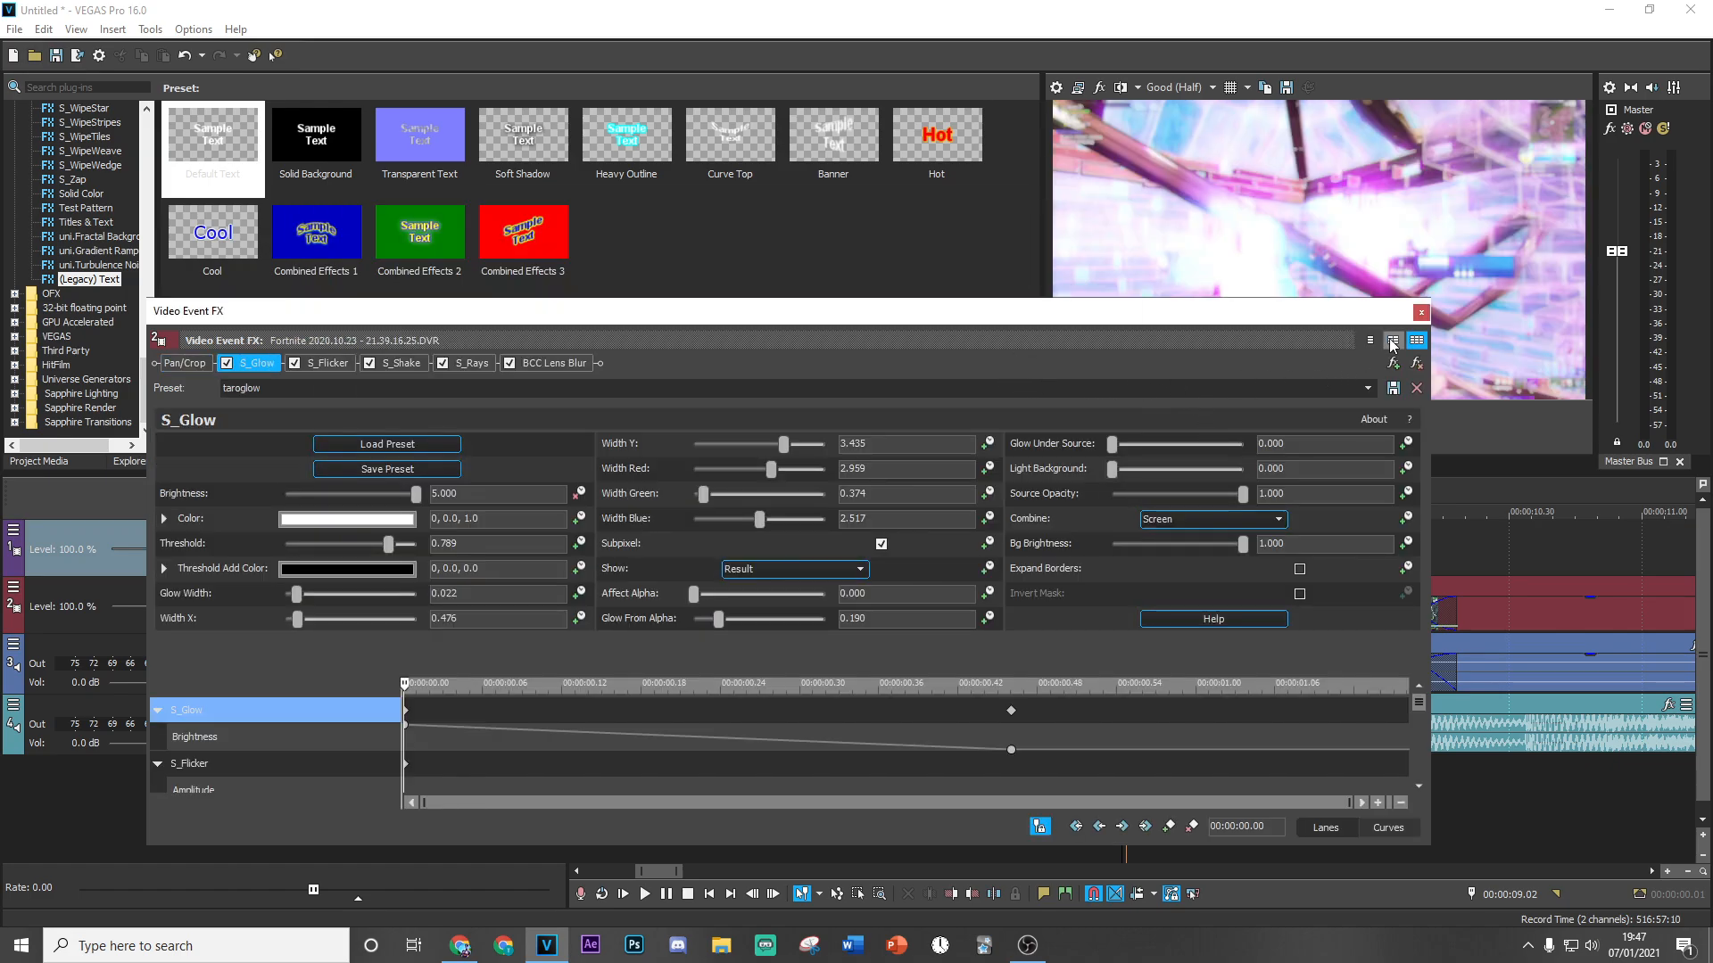
{"action": "left_click", "coordinate": [1420, 314]}
Reopen that segment's effects and set the S_Glow colour to red (0, 1.0, 1.0).
{"action": "left_click", "coordinate": [1349, 592]}
{"action": "left_click", "coordinate": [347, 519]}
{"action": "left_click", "coordinate": [362, 573]}
{"action": "left_click_drag", "start_coordinate": [362, 576], "coordinate": [463, 542]}
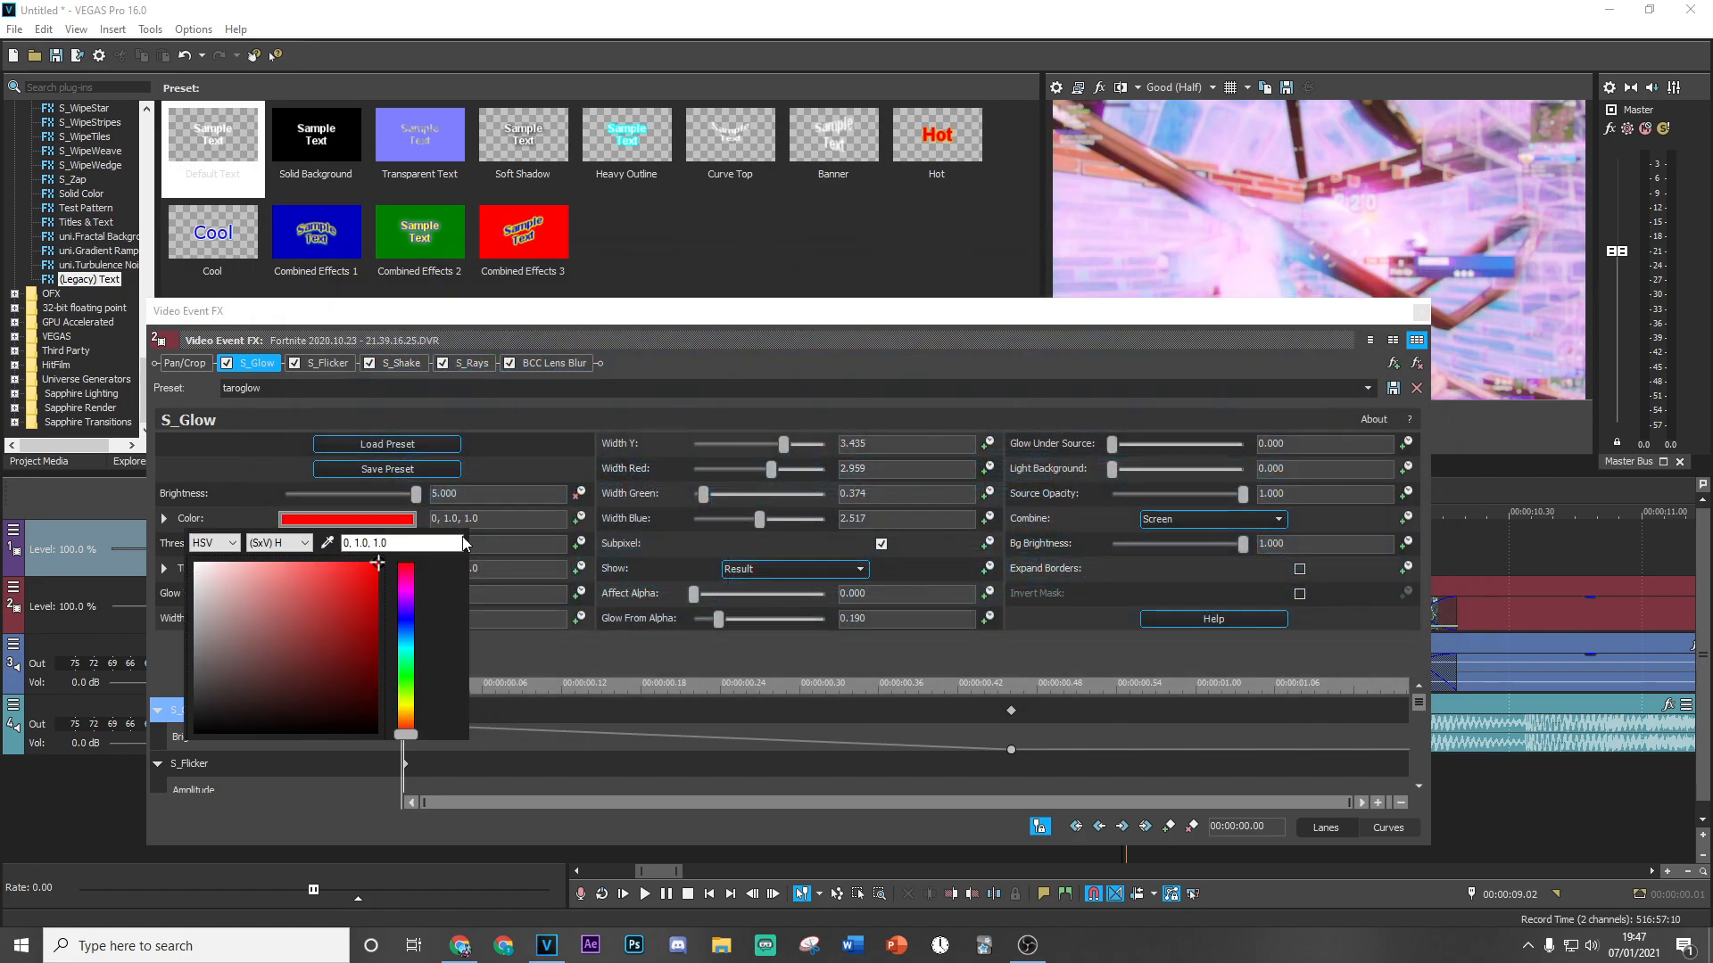
{"action": "left_click", "coordinate": [487, 411]}
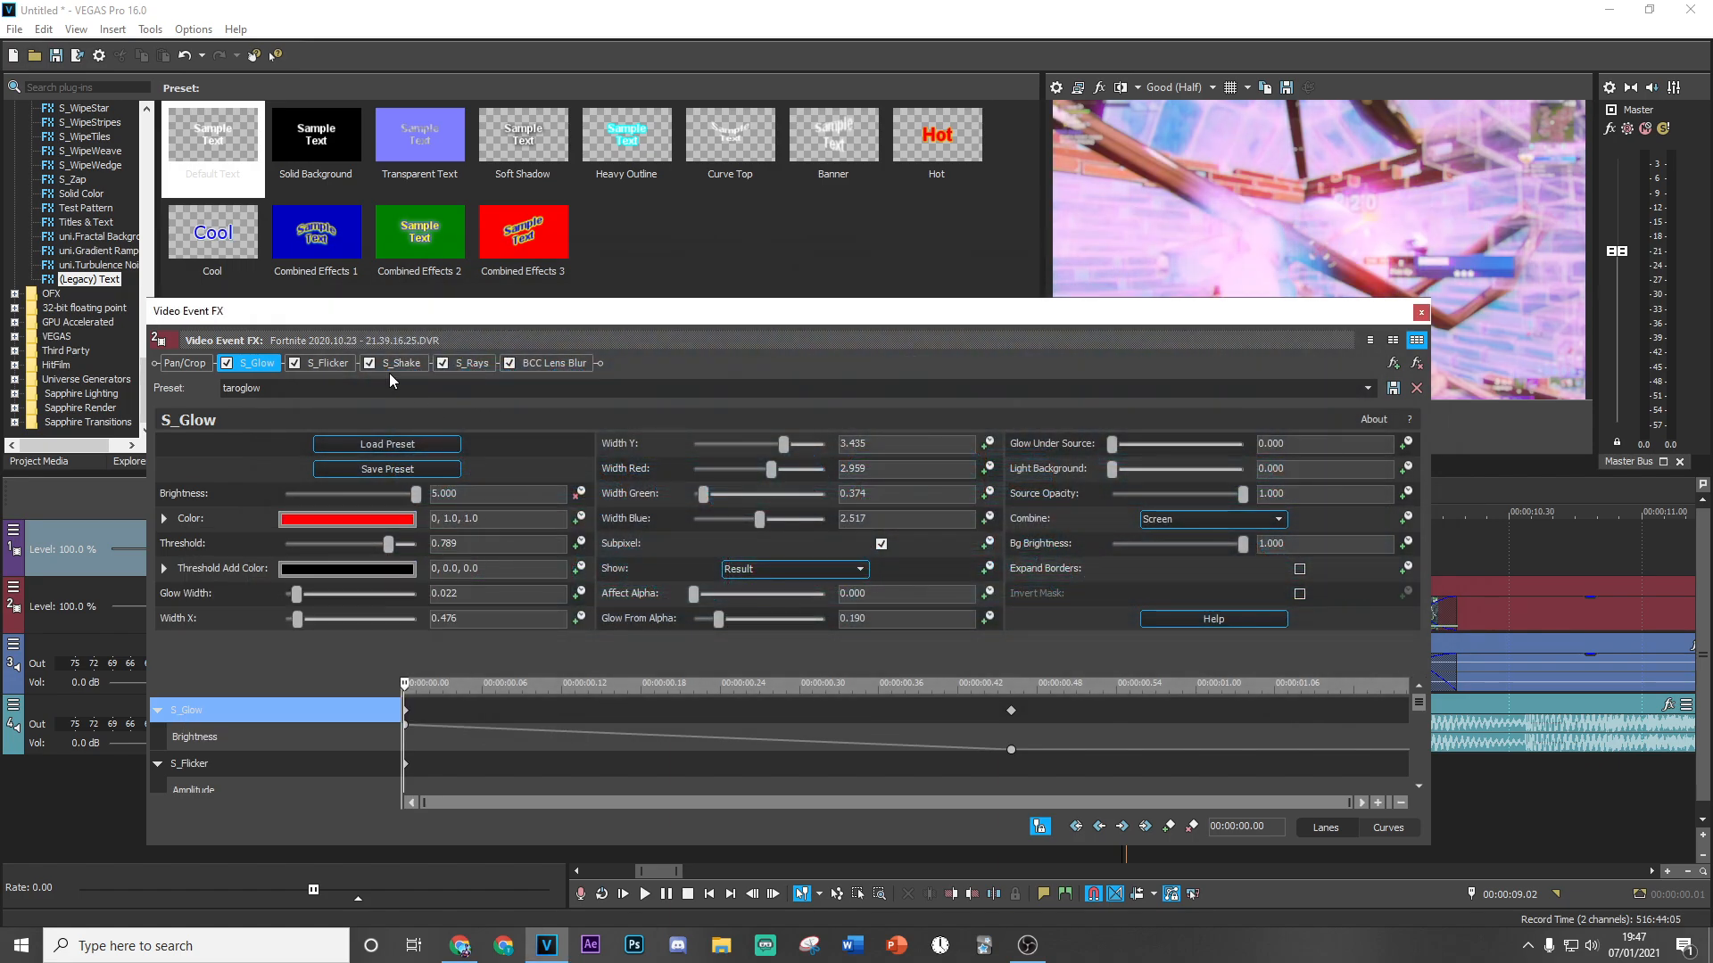
Set the S_Rays rays colour to red (0, 1.0, 1.0).
{"action": "left_click", "coordinate": [470, 363]}
{"action": "left_click", "coordinate": [353, 618]}
{"action": "mouse_move", "coordinate": [371, 695]}
{"action": "left_mouse_down"}
{"action": "mouse_move", "coordinate": [373, 629]}
{"action": "mouse_move", "coordinate": [342, 663]}
{"action": "left_mouse_up"}
{"action": "left_click", "coordinate": [335, 677]}
{"action": "left_click", "coordinate": [763, 370]}
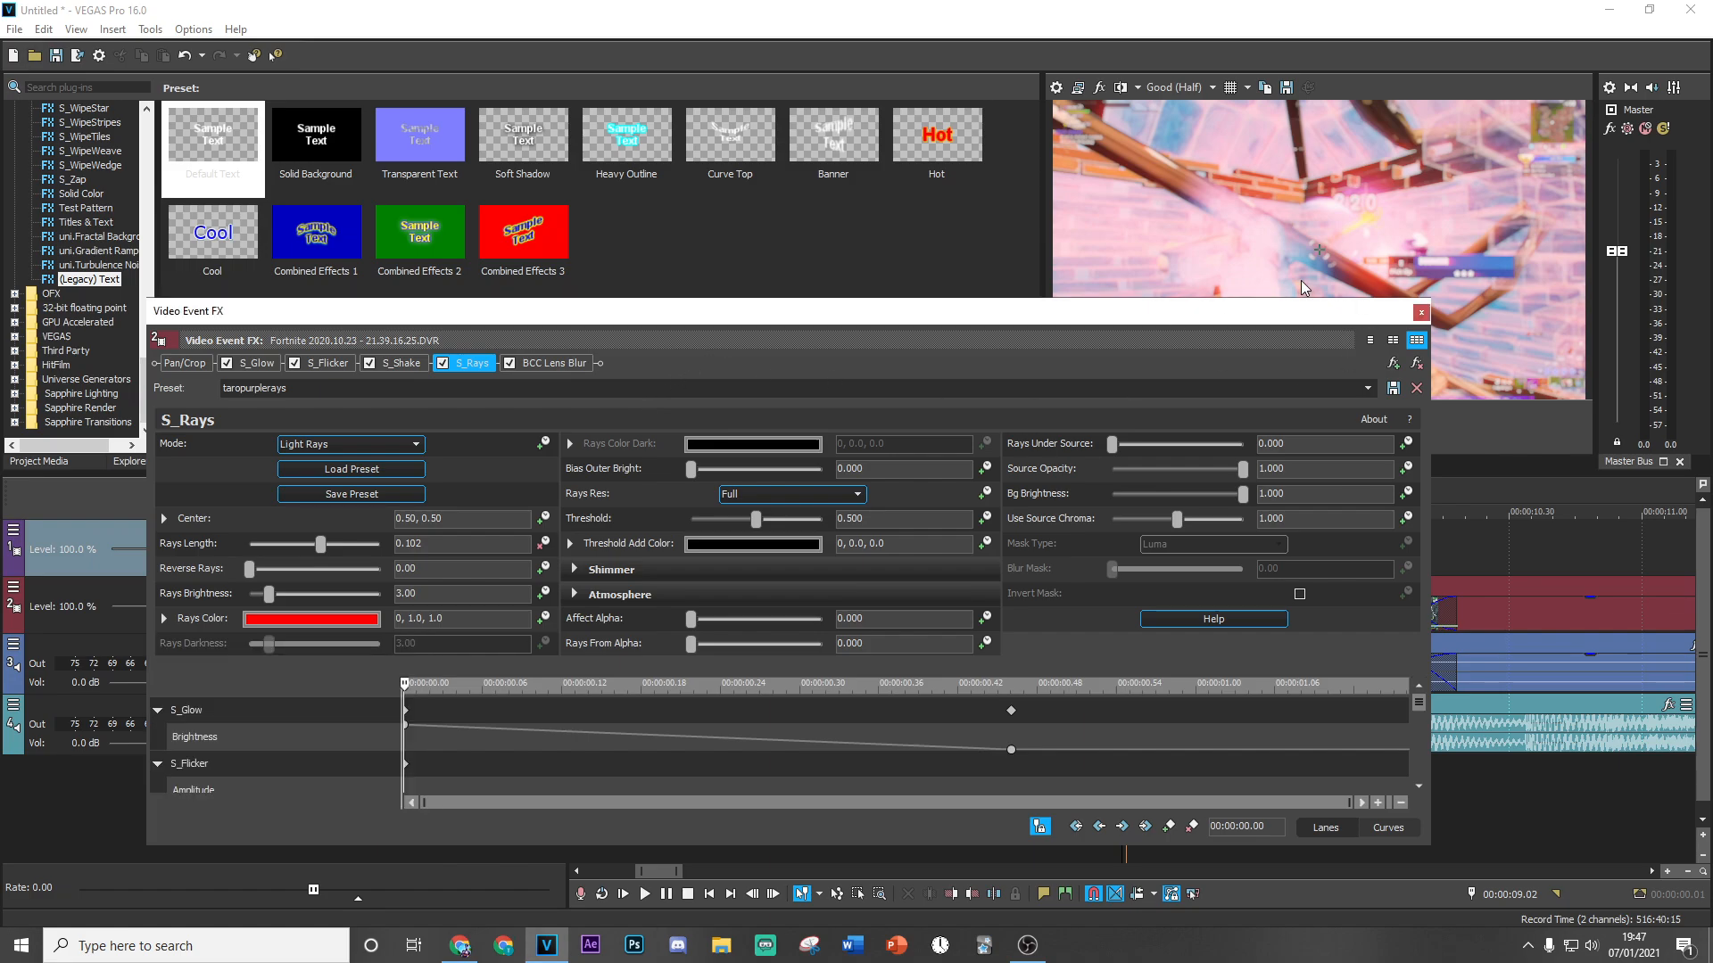
Set the S_Rays rays colour to magenta (300, 1.0, 1.0) and bring the S_Glow colour back to near white.
{"action": "left_click", "coordinate": [335, 618]}
{"action": "left_click", "coordinate": [368, 696]}
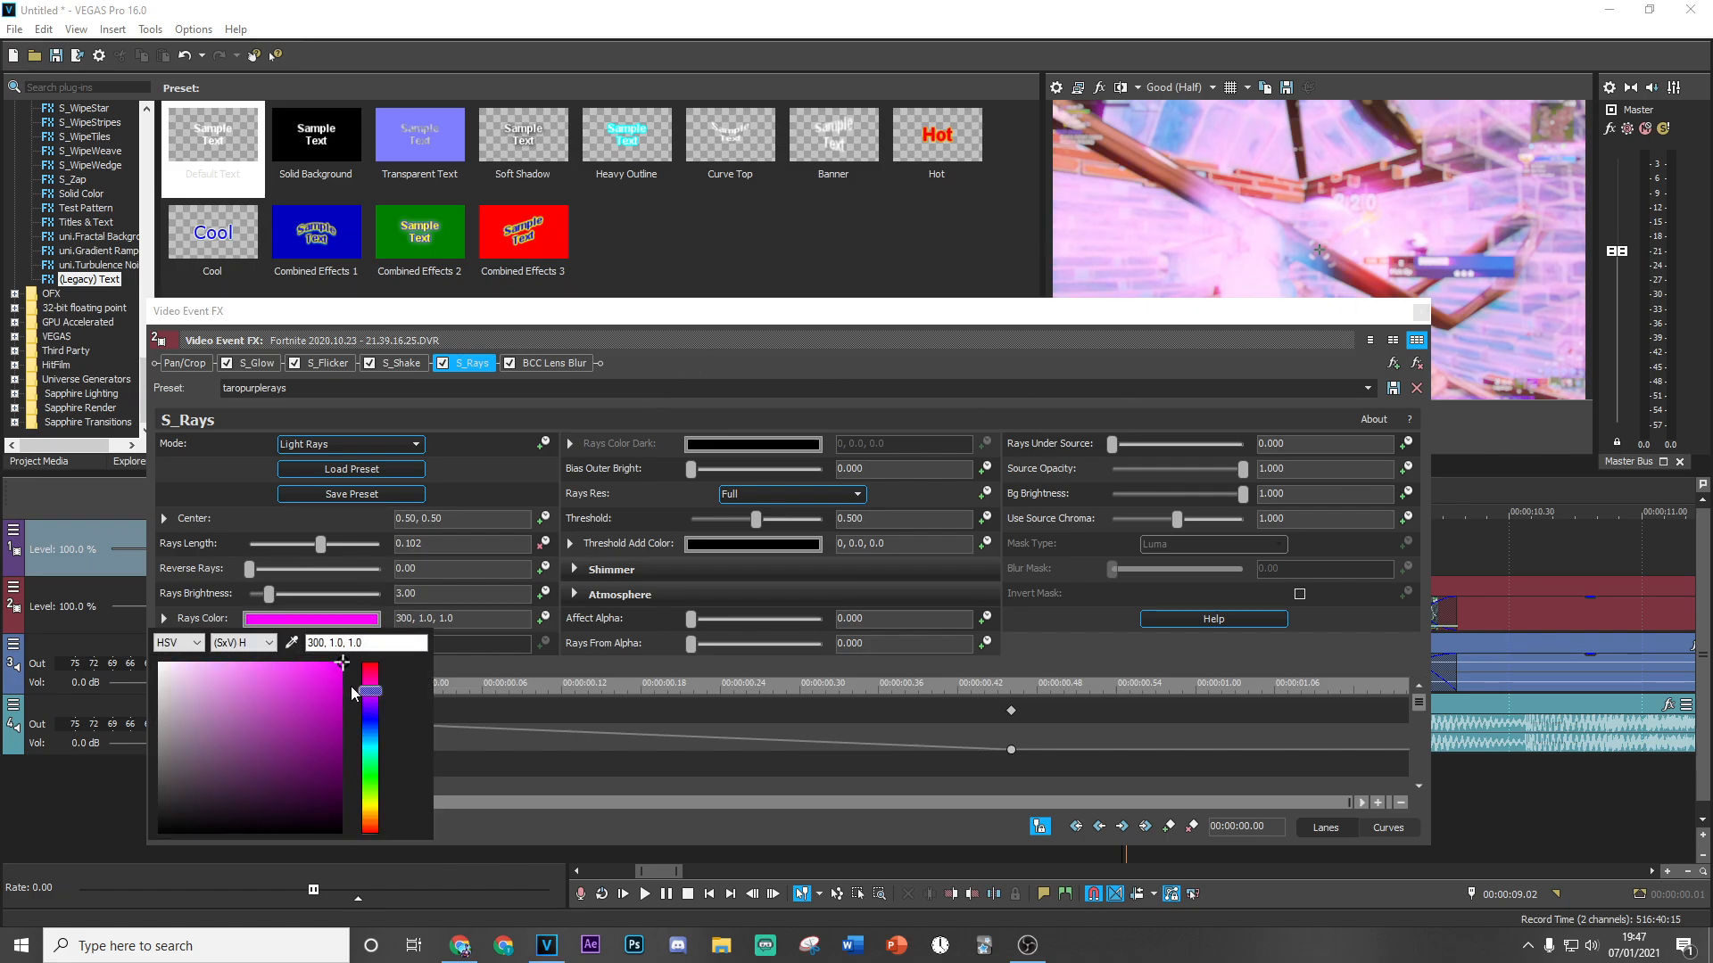
{"action": "left_click", "coordinate": [257, 363]}
{"action": "left_click", "coordinate": [257, 363]}
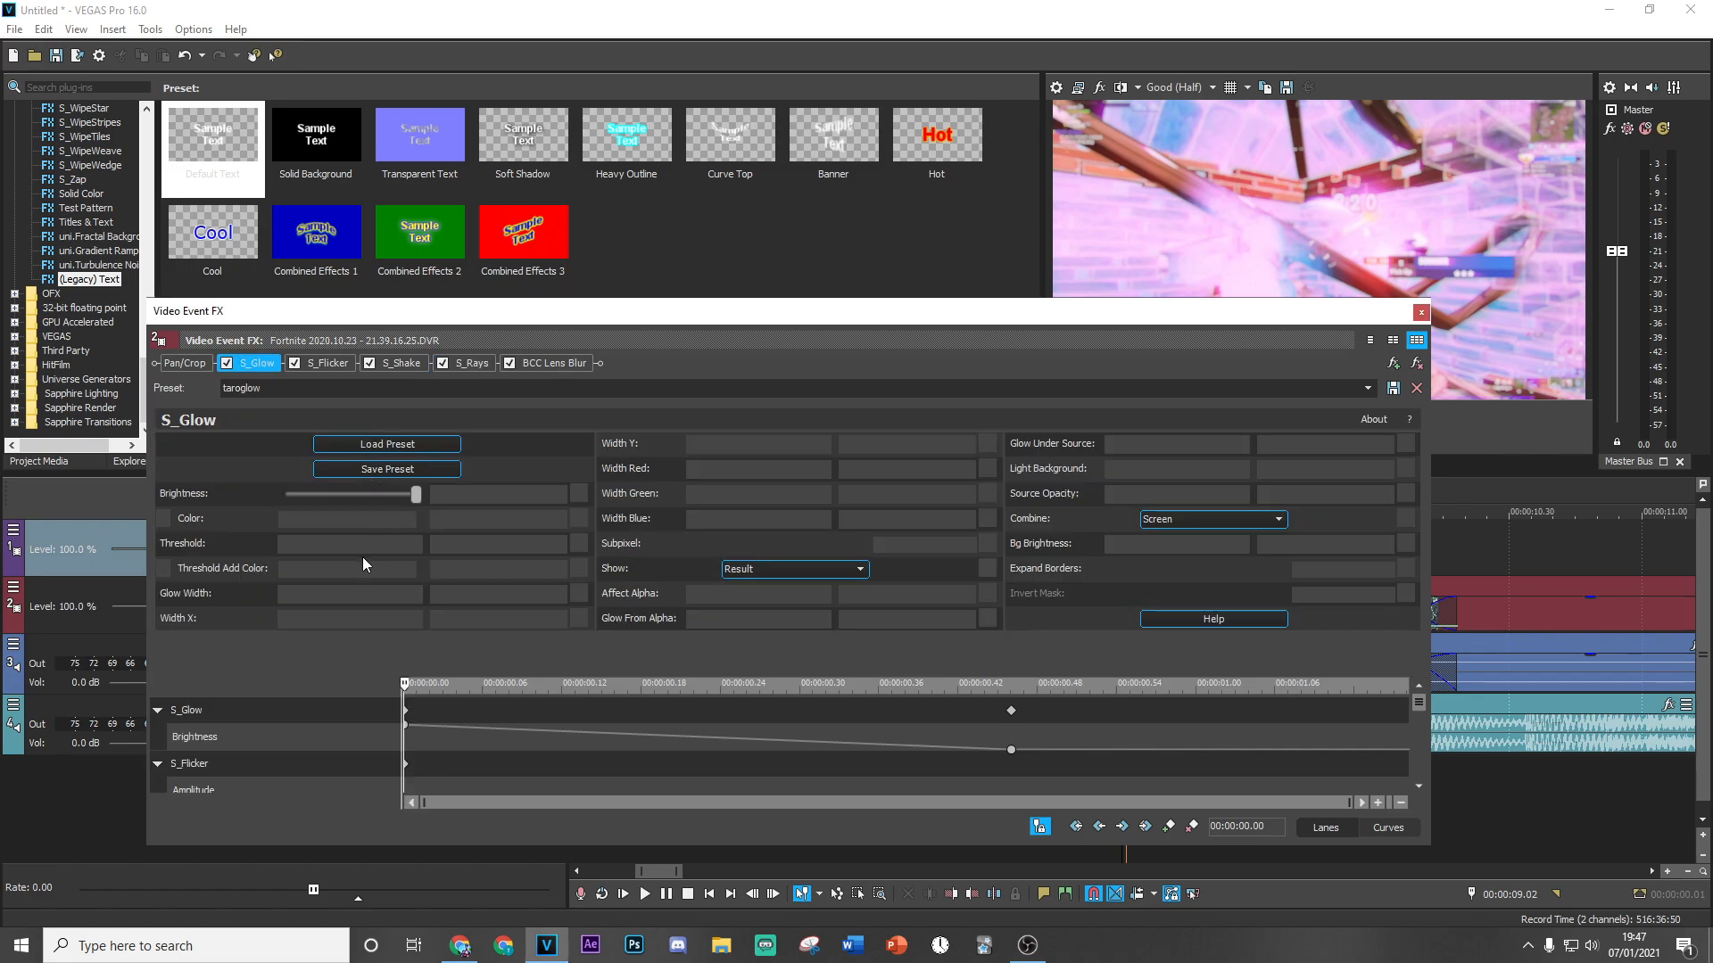
{"action": "left_click", "coordinate": [353, 518]}
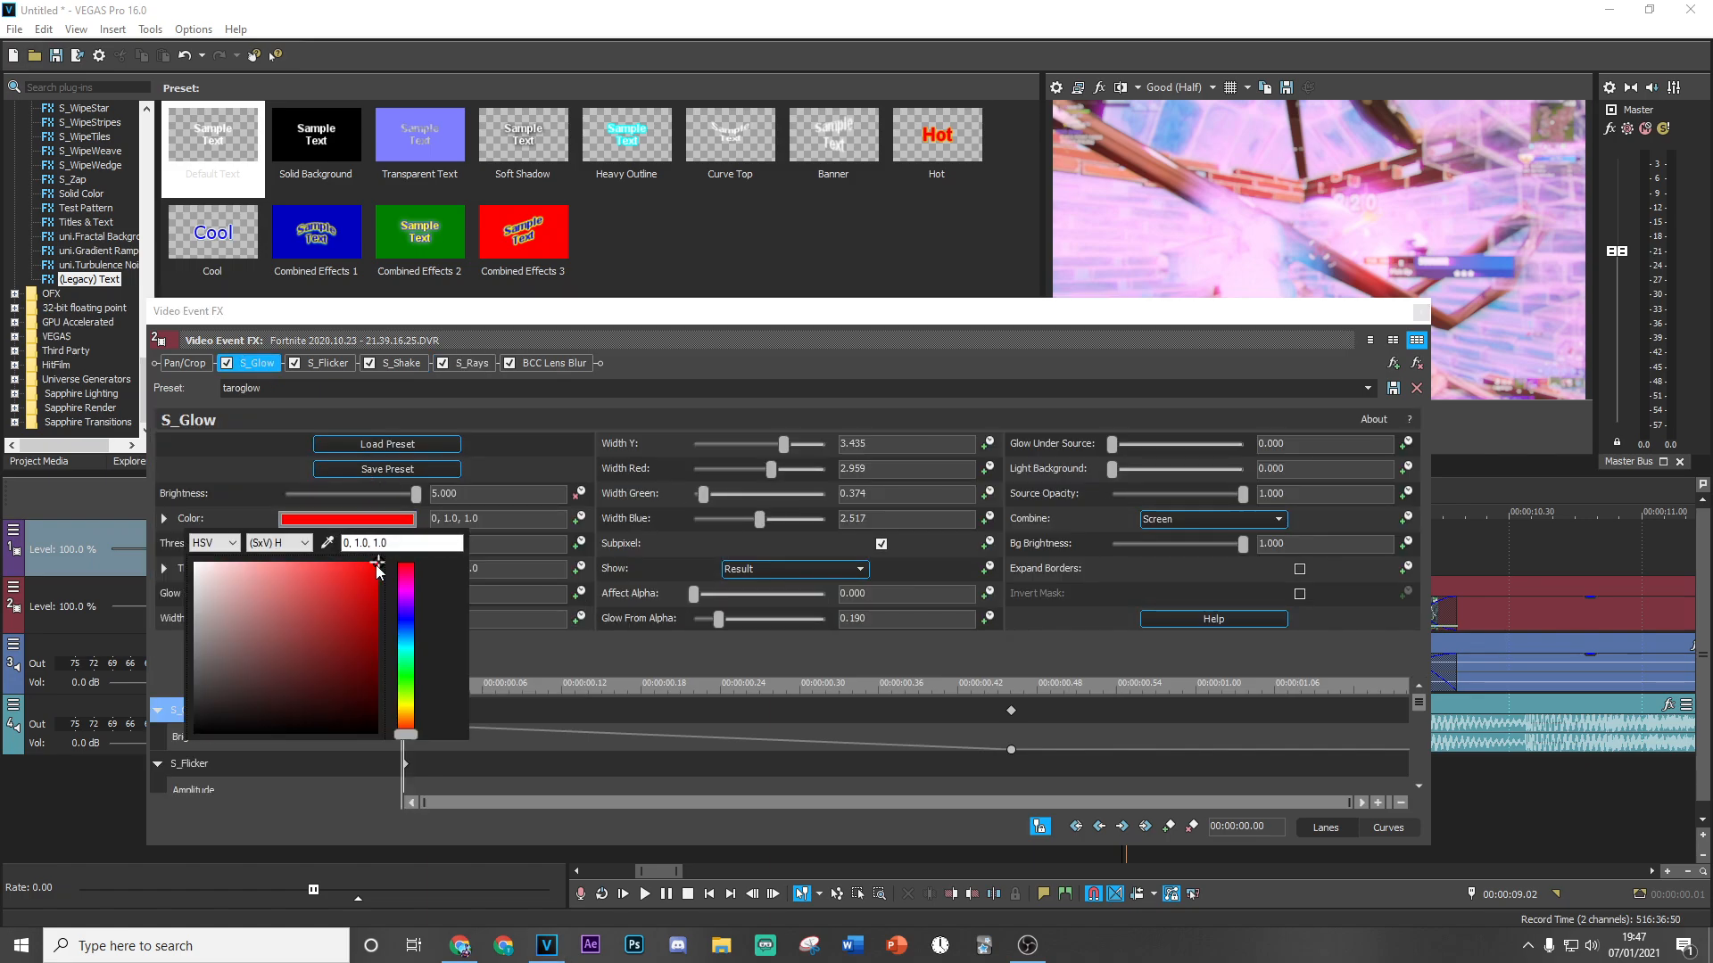
{"action": "left_click_drag", "start_coordinate": [378, 569], "coordinate": [206, 564]}
{"action": "left_click", "coordinate": [999, 364]}
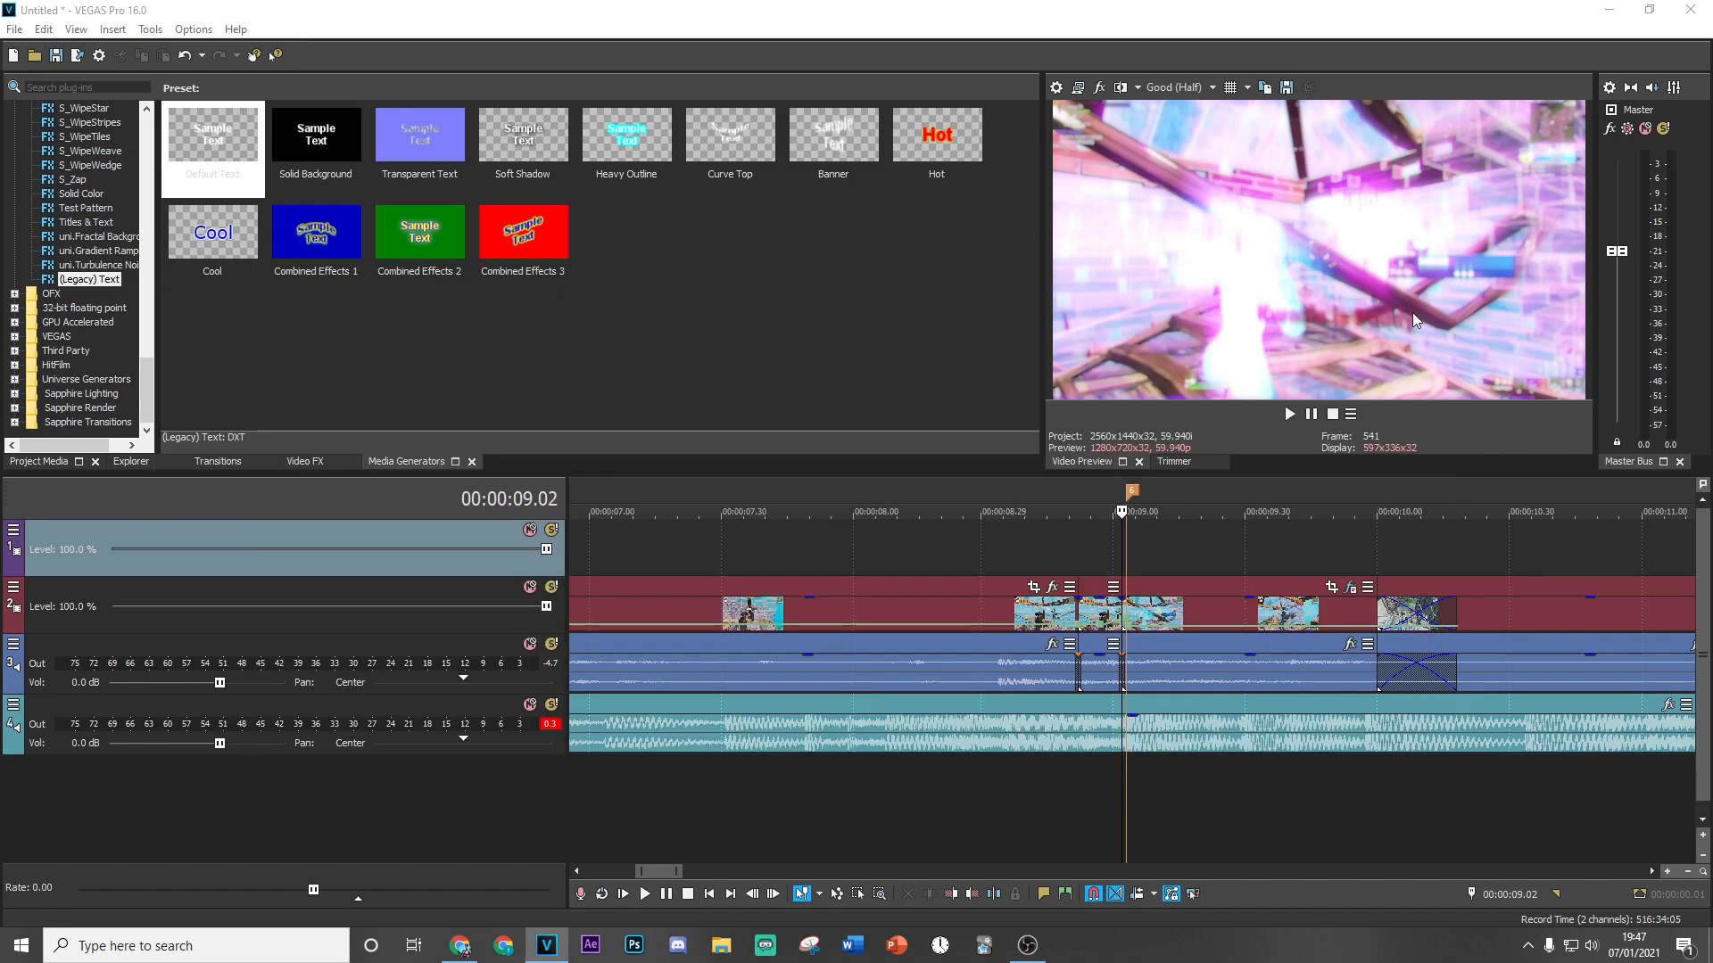
{"action": "left_click", "coordinate": [1420, 313]}
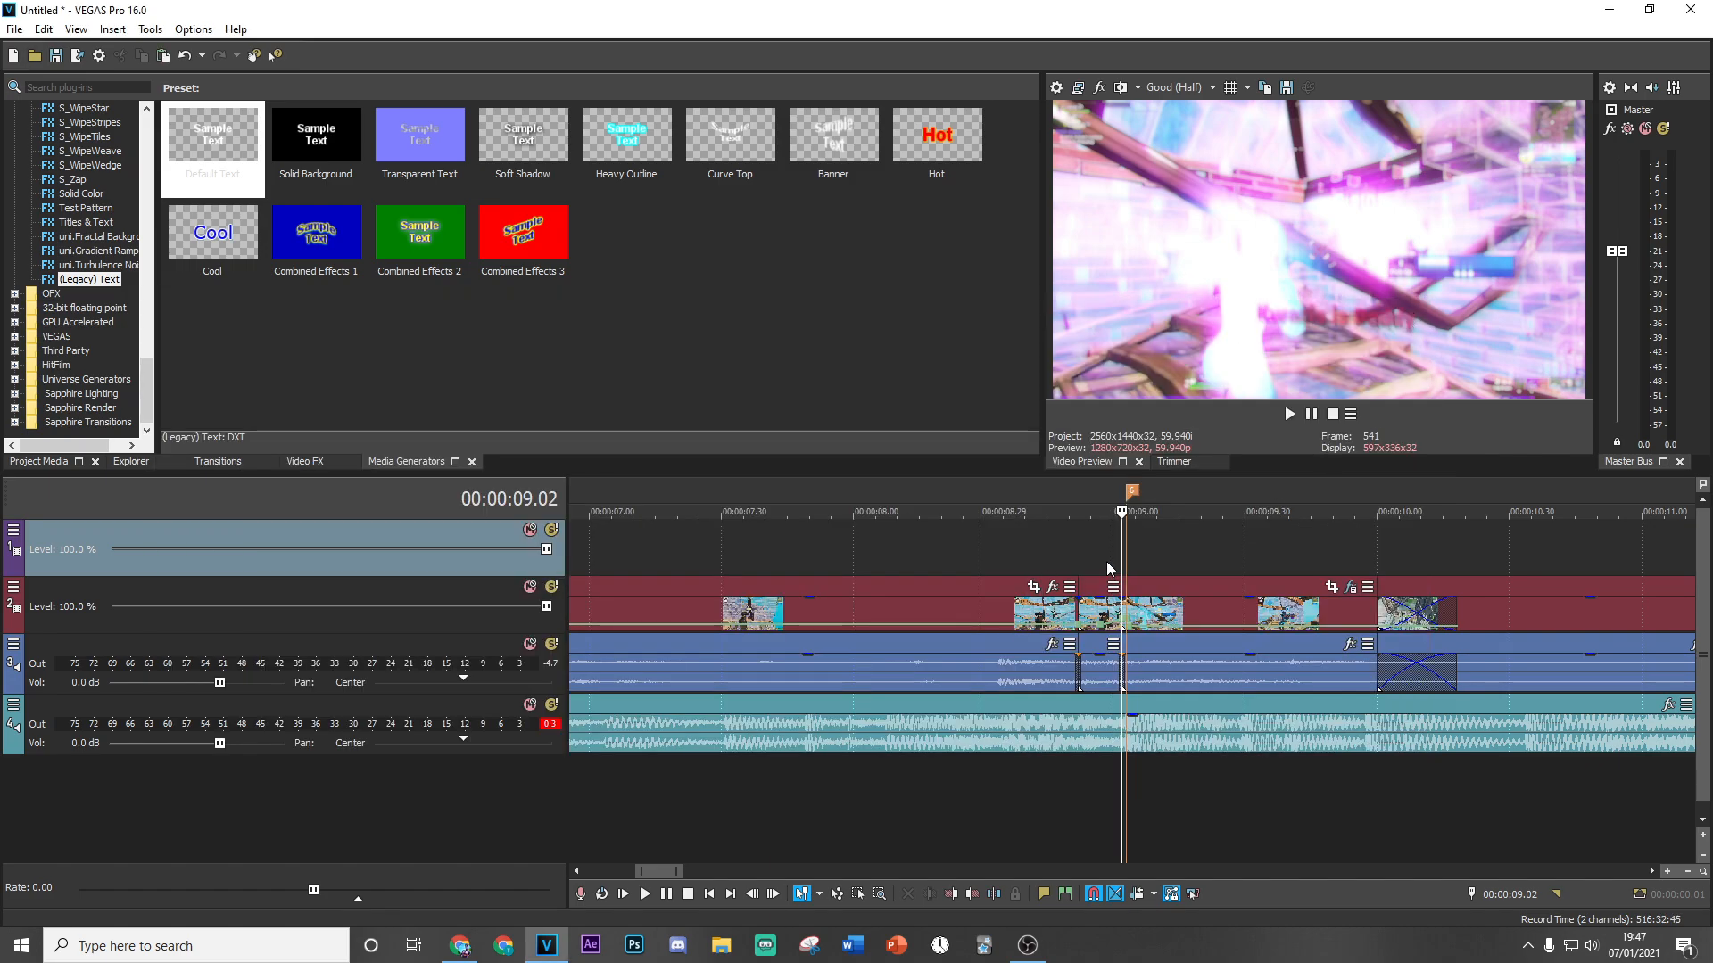
Play back the timeline from 00:00:09.01 to check the shake and glow around the beat marker.
{"action": "scroll", "coordinate": [1109, 568], "scroll_direction": "up", "scroll_amount": 4}
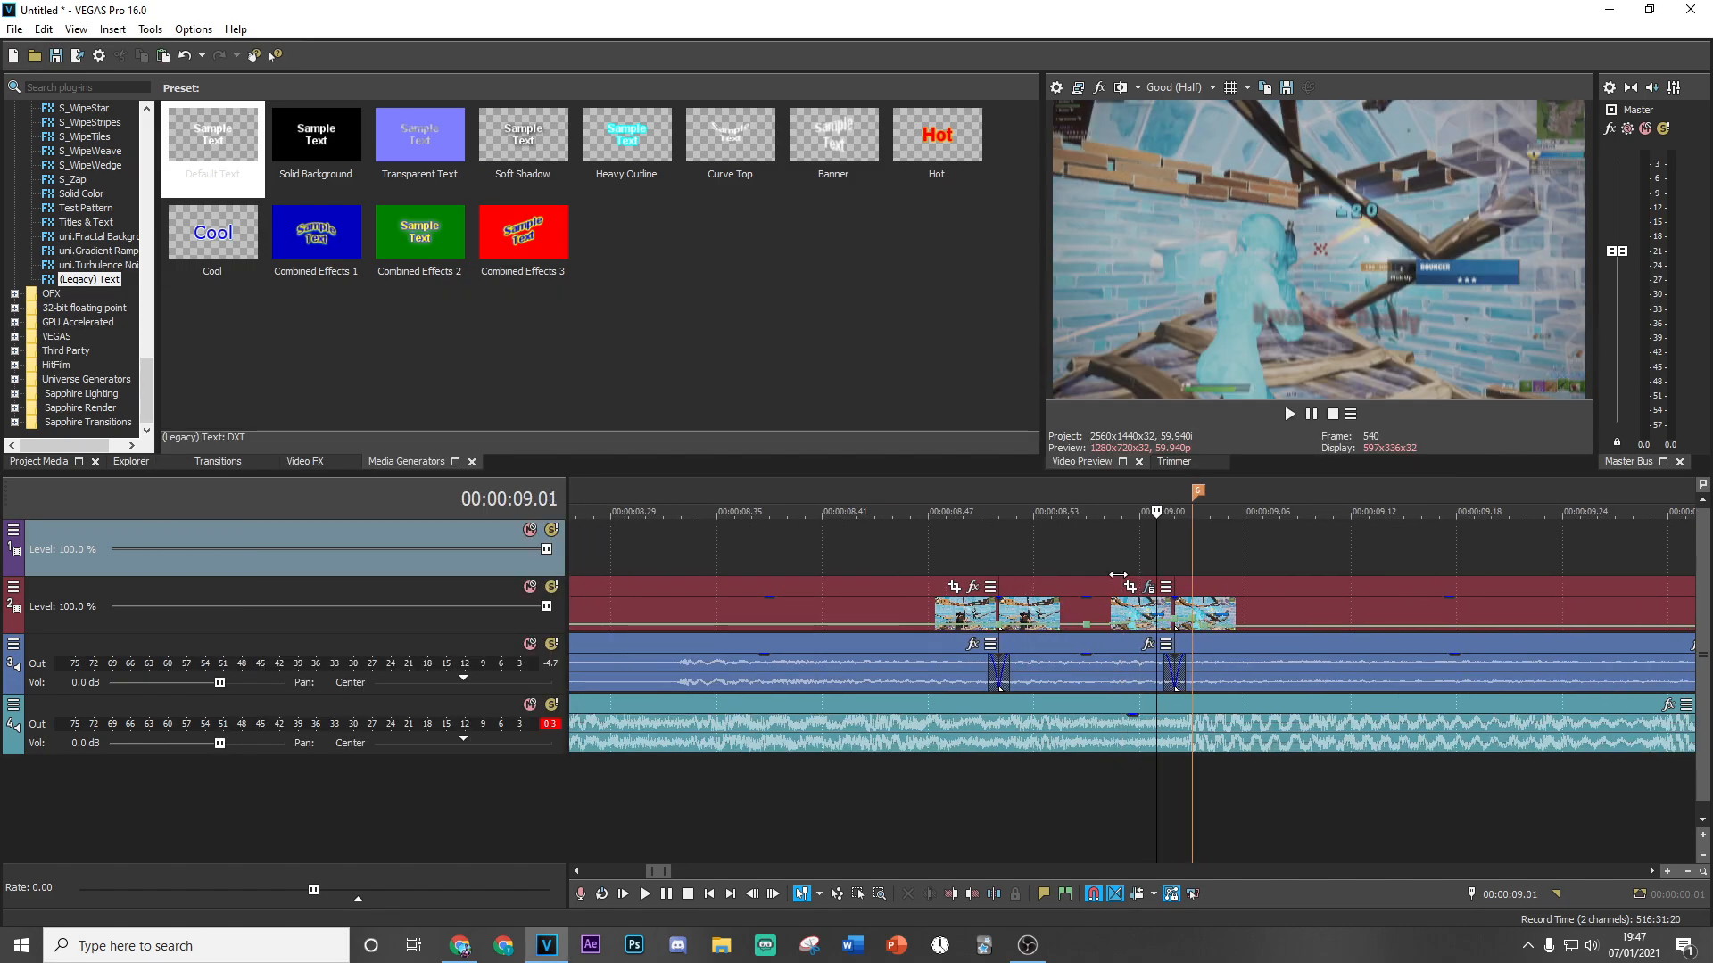
{"action": "key", "text": "space"}
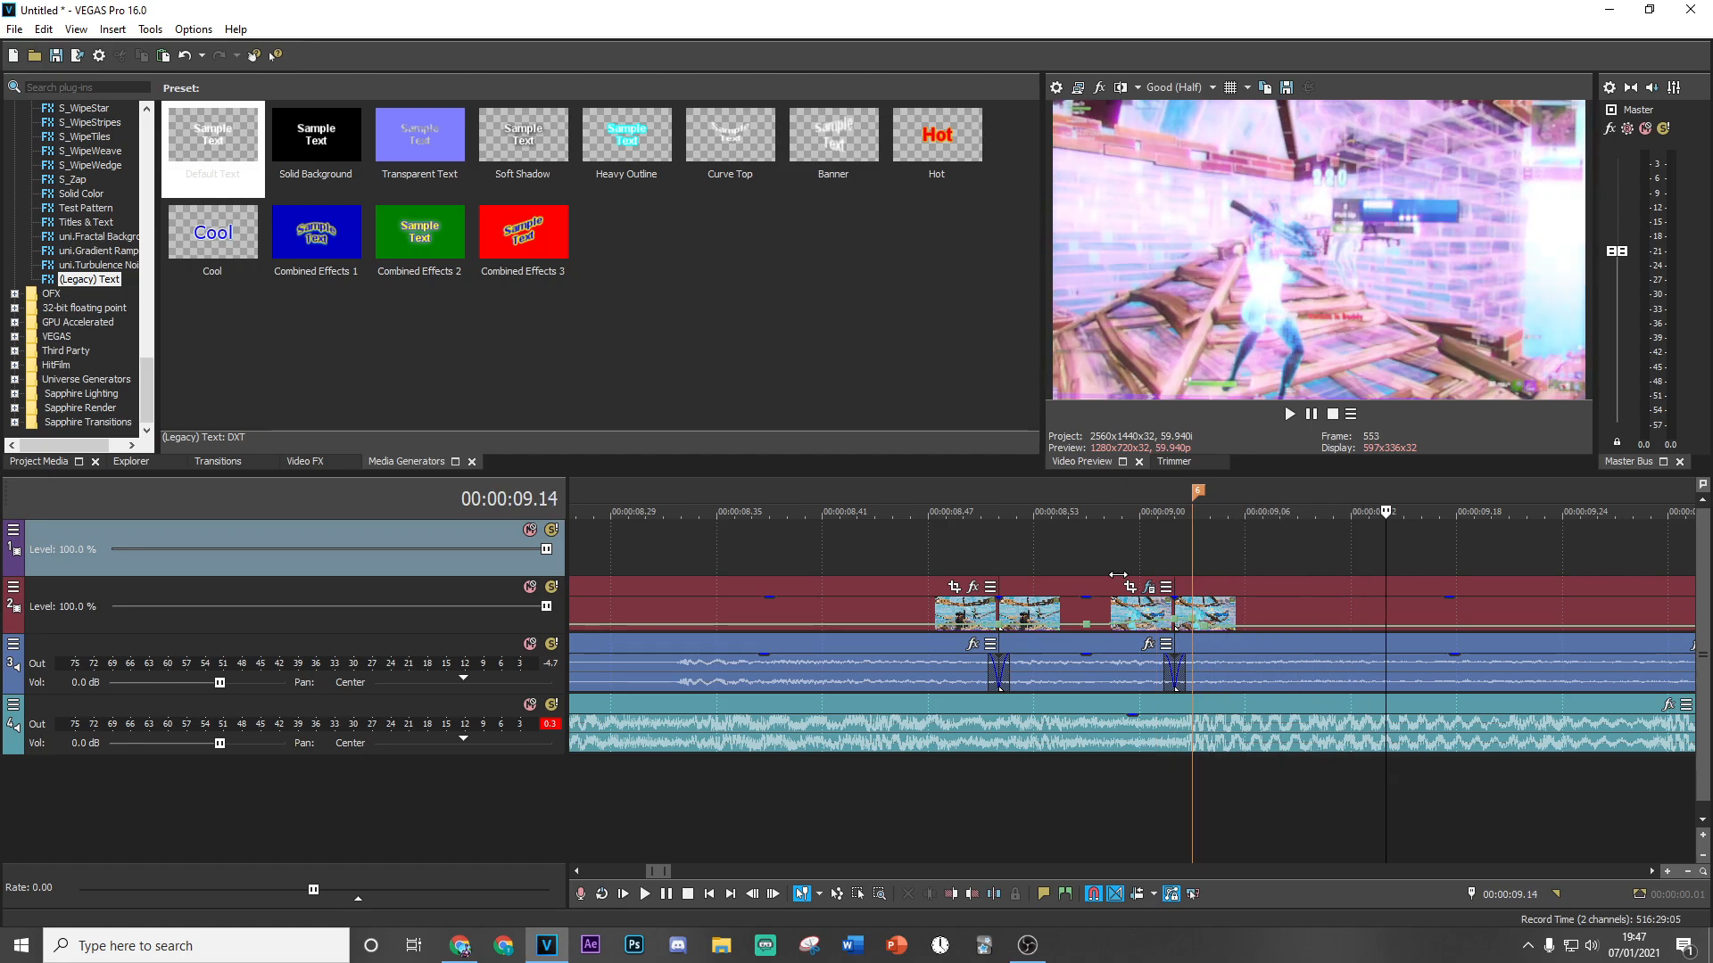
{"action": "scroll", "coordinate": [1287, 595], "scroll_direction": "down", "scroll_amount": 1}
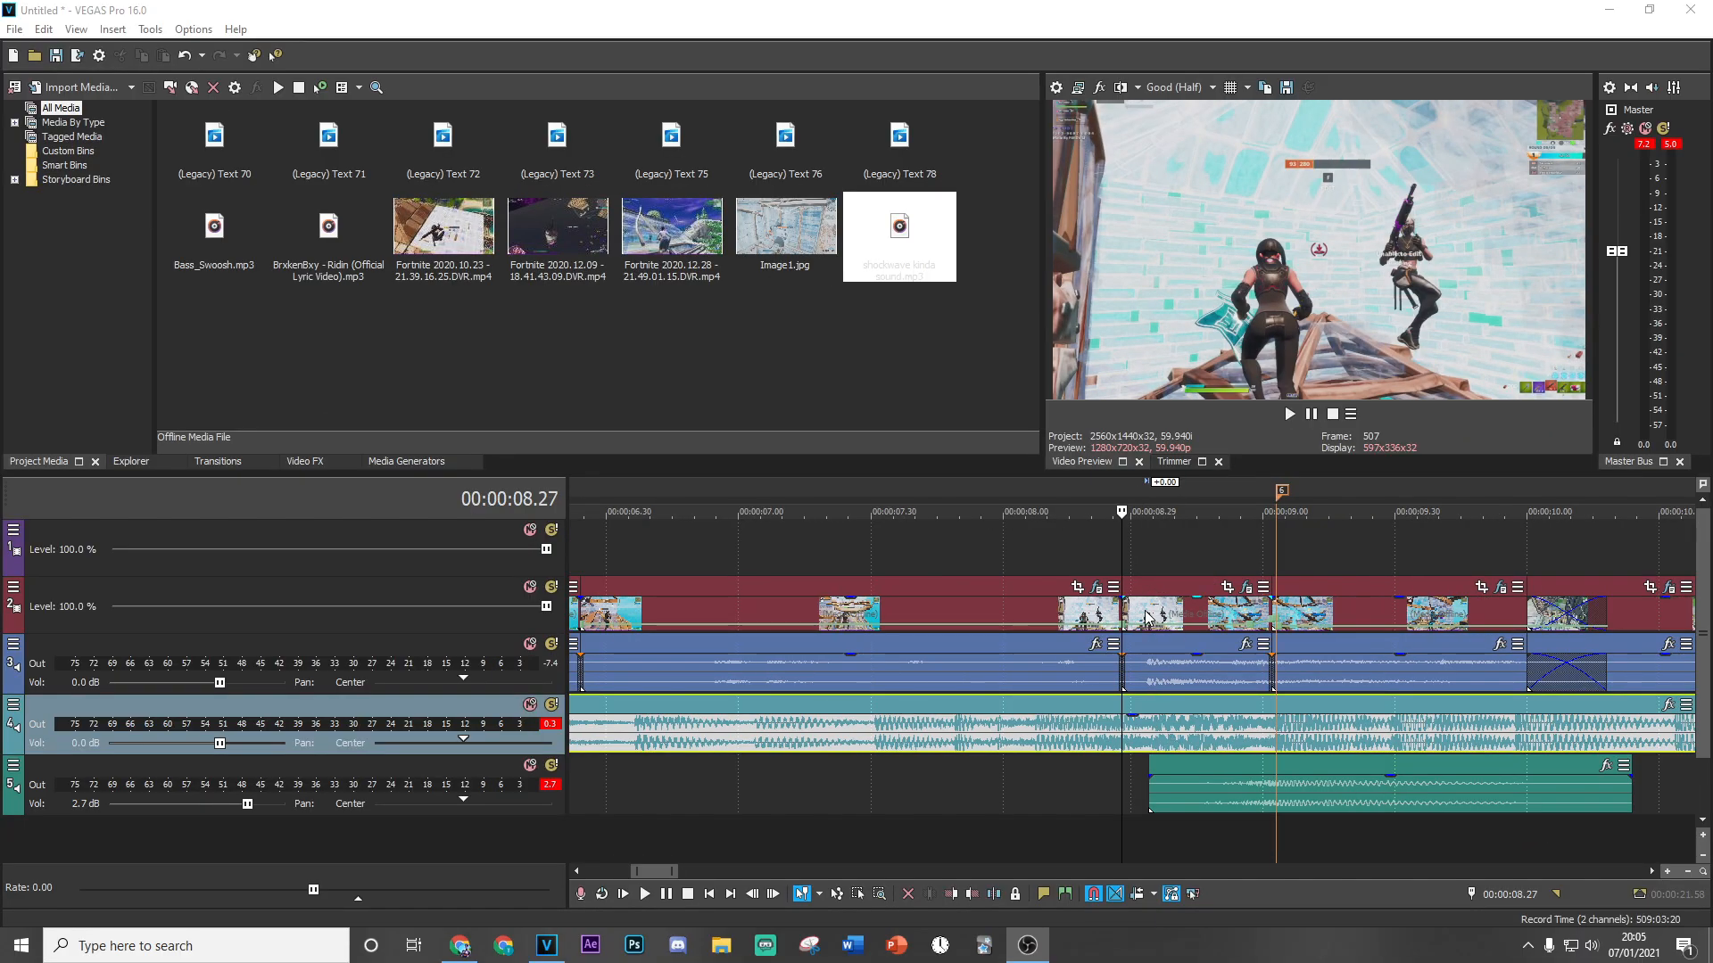
Split the music event at 00:00:08.27 and at 00:00:09.02, in line with the gameplay cuts.
{"action": "right_click", "coordinate": [1144, 729]}
{"action": "left_click", "coordinate": [1222, 428]}
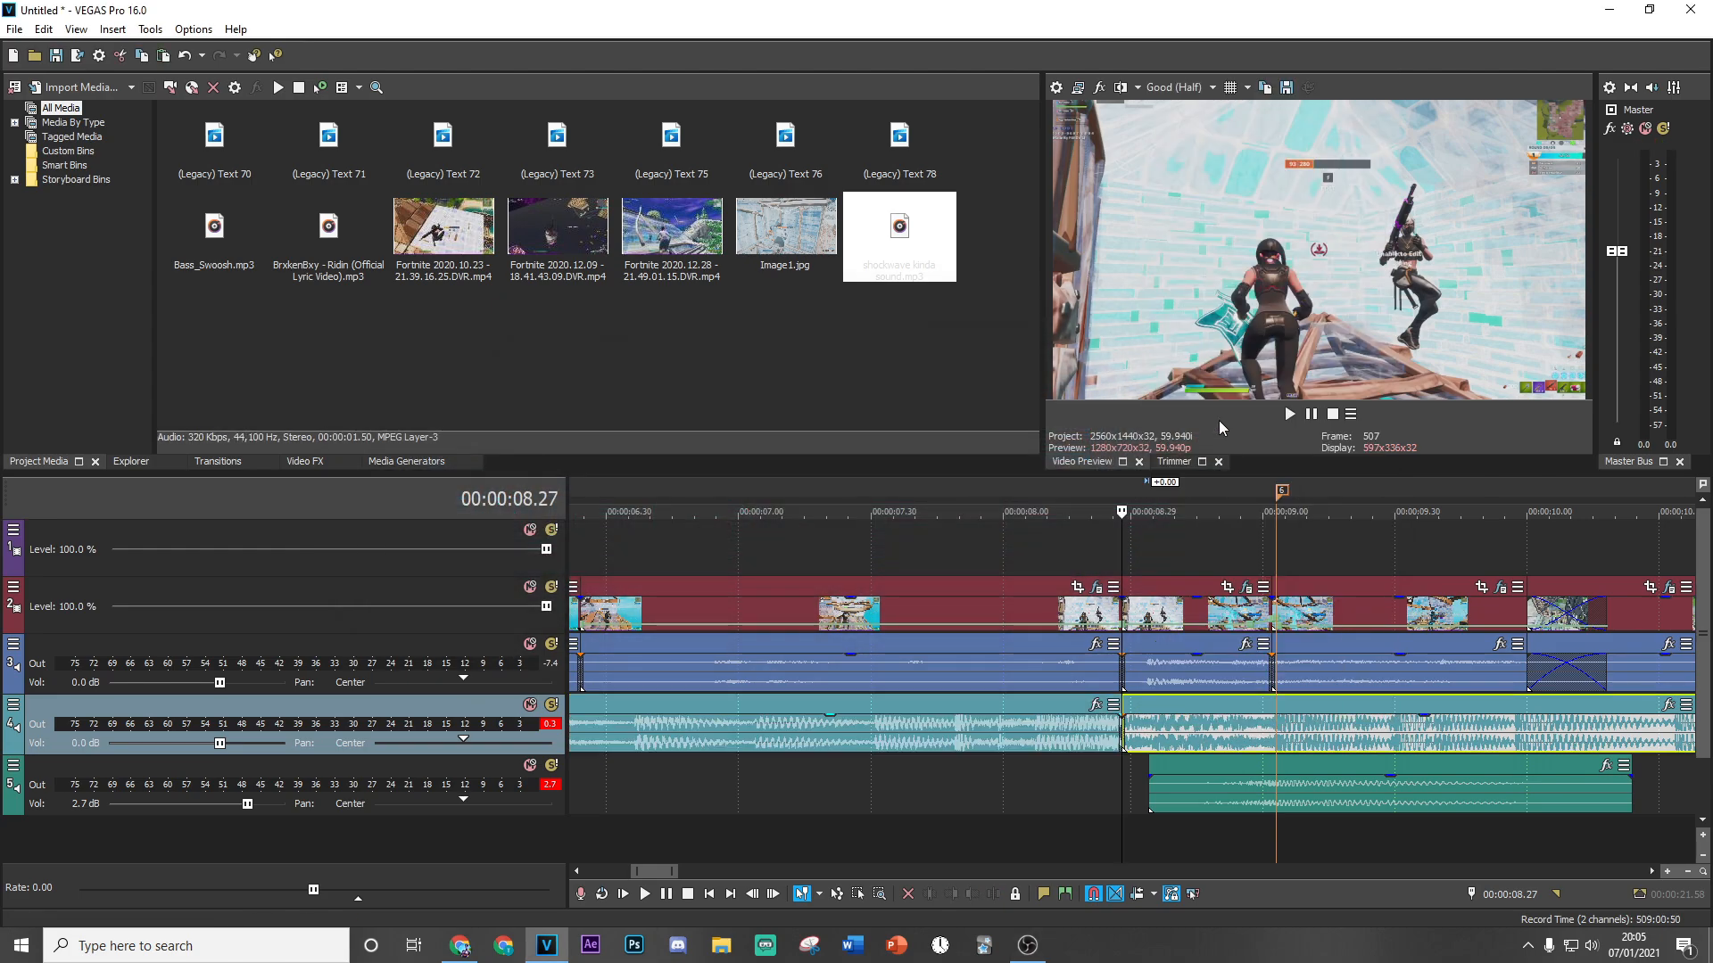
{"action": "left_click", "coordinate": [1265, 741]}
{"action": "right_click", "coordinate": [1286, 726]}
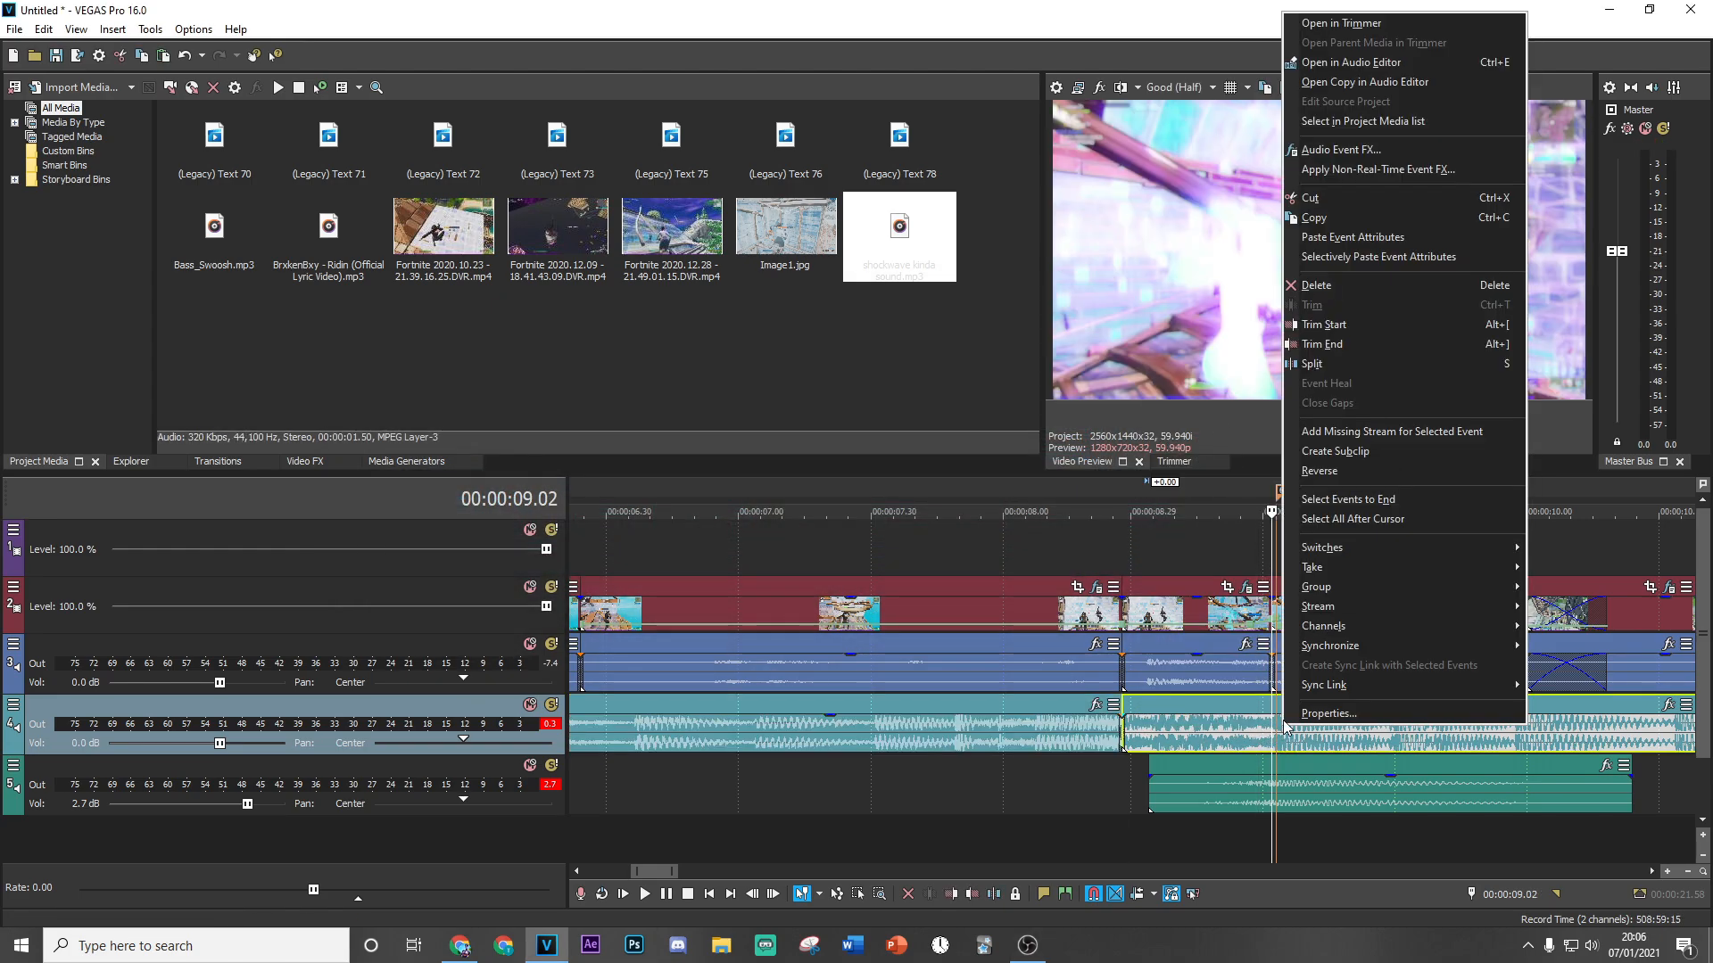
{"action": "left_click", "coordinate": [1339, 363]}
Add the Resonant Filter audio effect to the music section between the two new cuts.
{"action": "left_click", "coordinate": [1206, 739]}
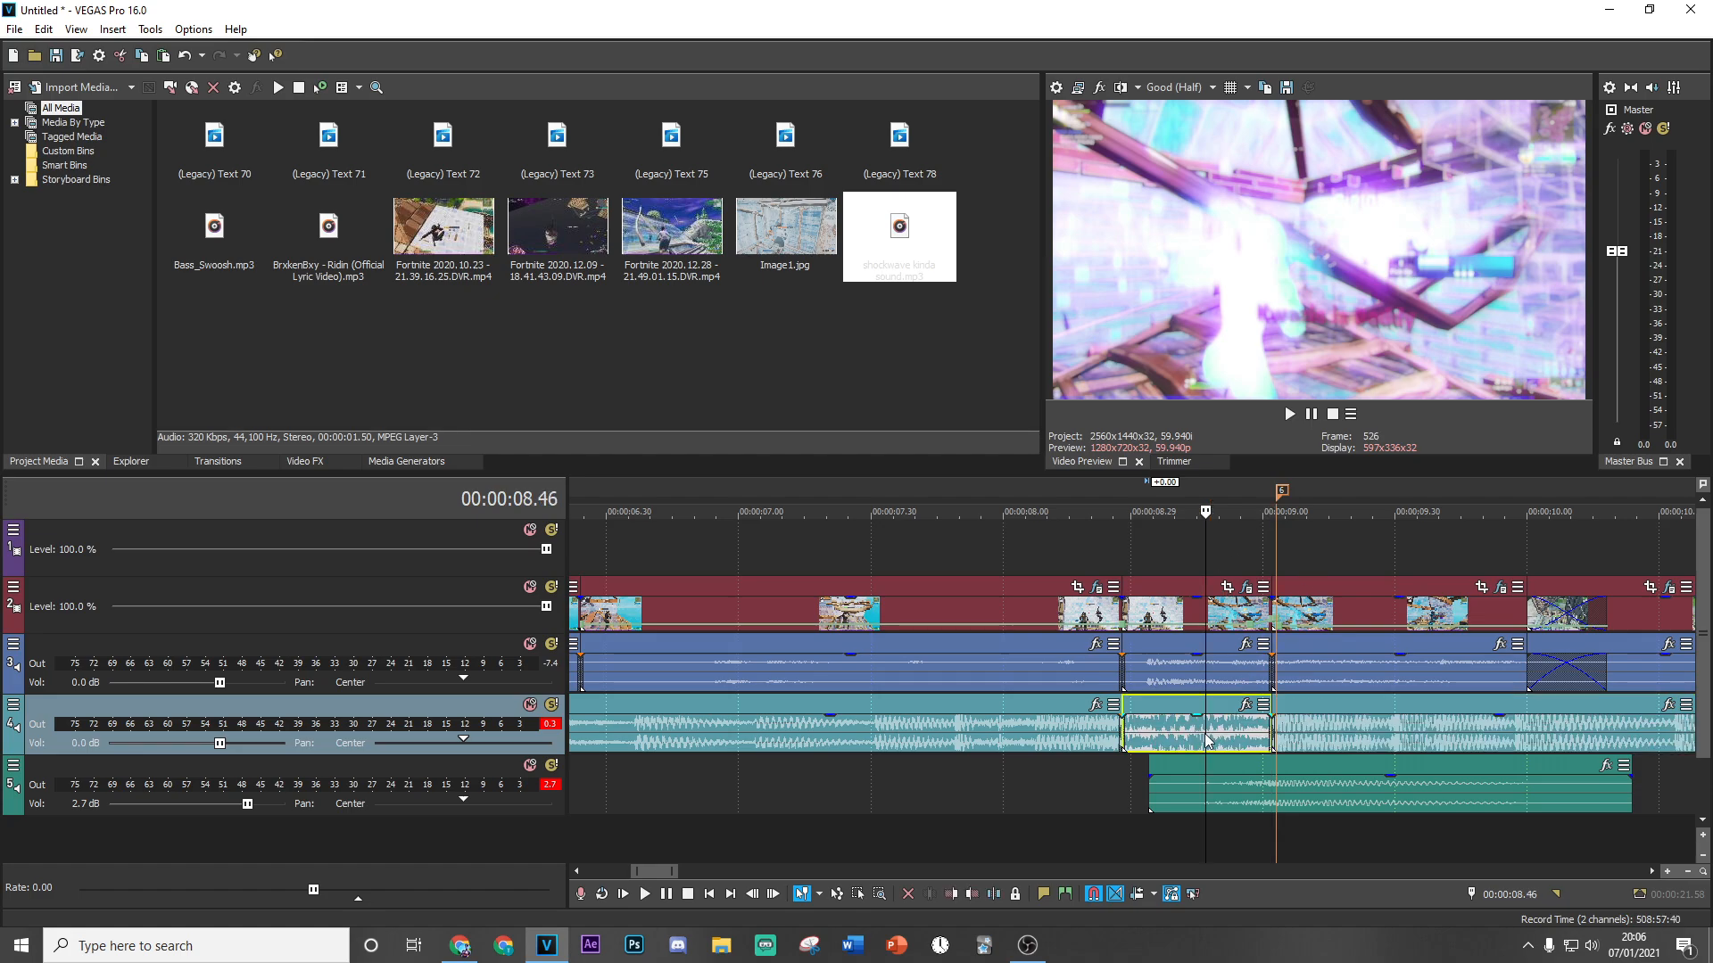
{"action": "scroll", "coordinate": [1218, 737], "scroll_direction": "up", "scroll_amount": 4}
{"action": "left_click", "coordinate": [1365, 709]}
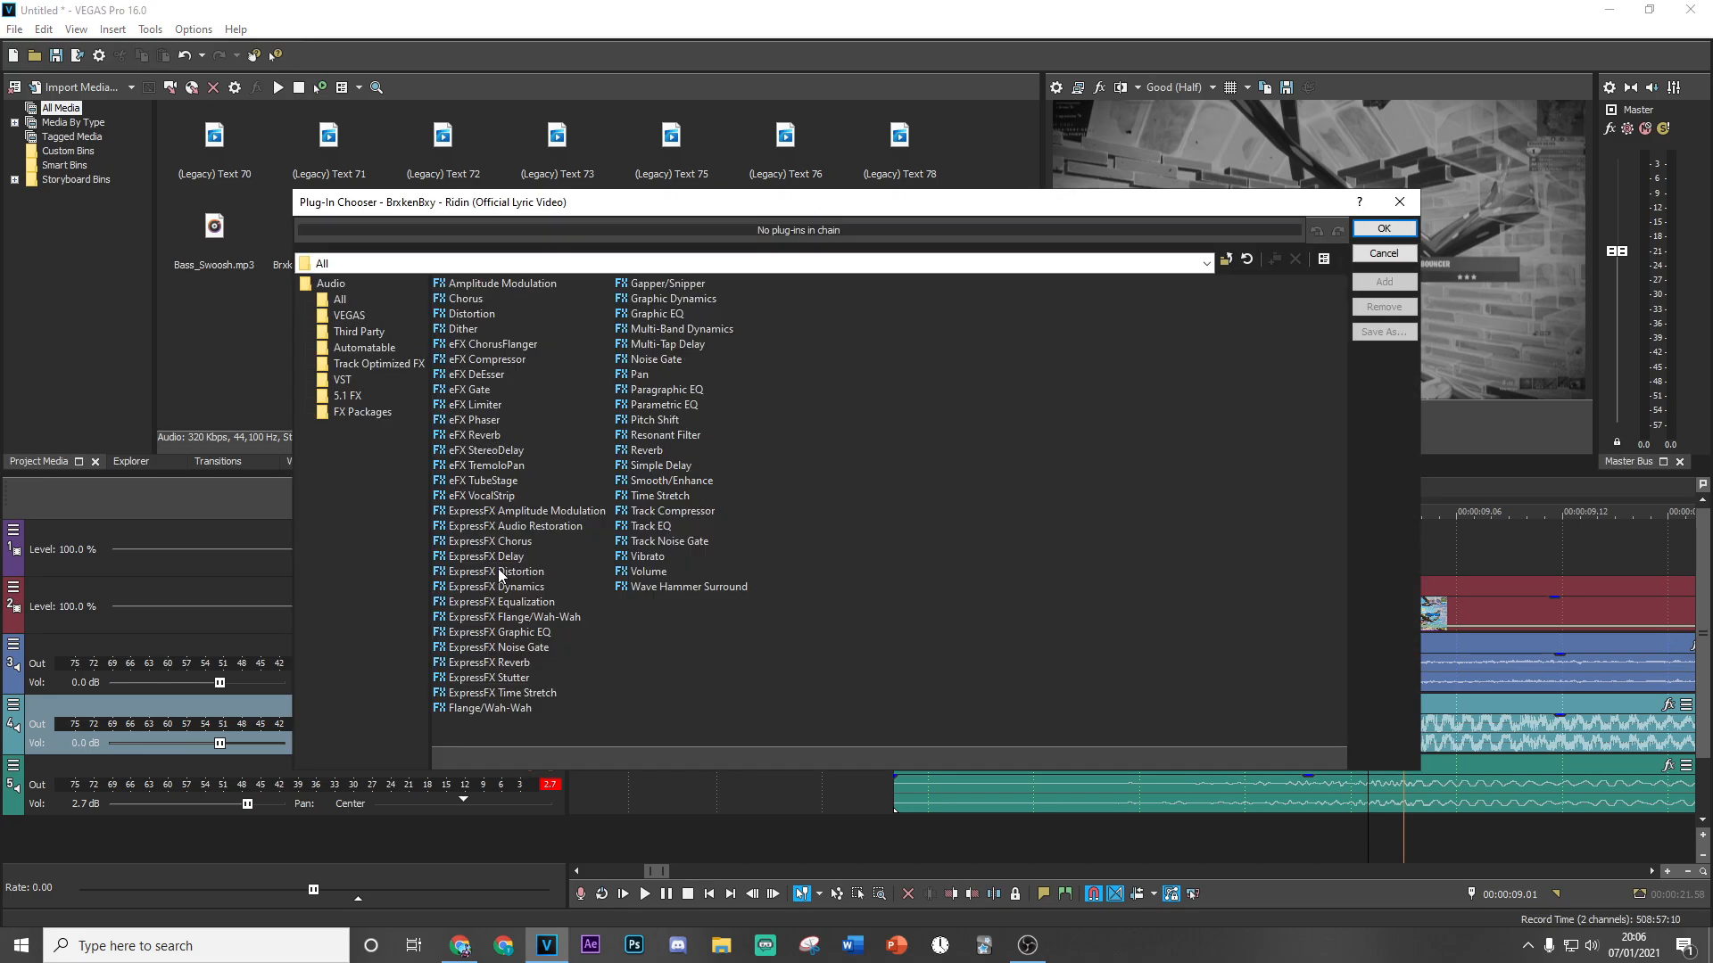
{"action": "left_click", "coordinate": [496, 284]}
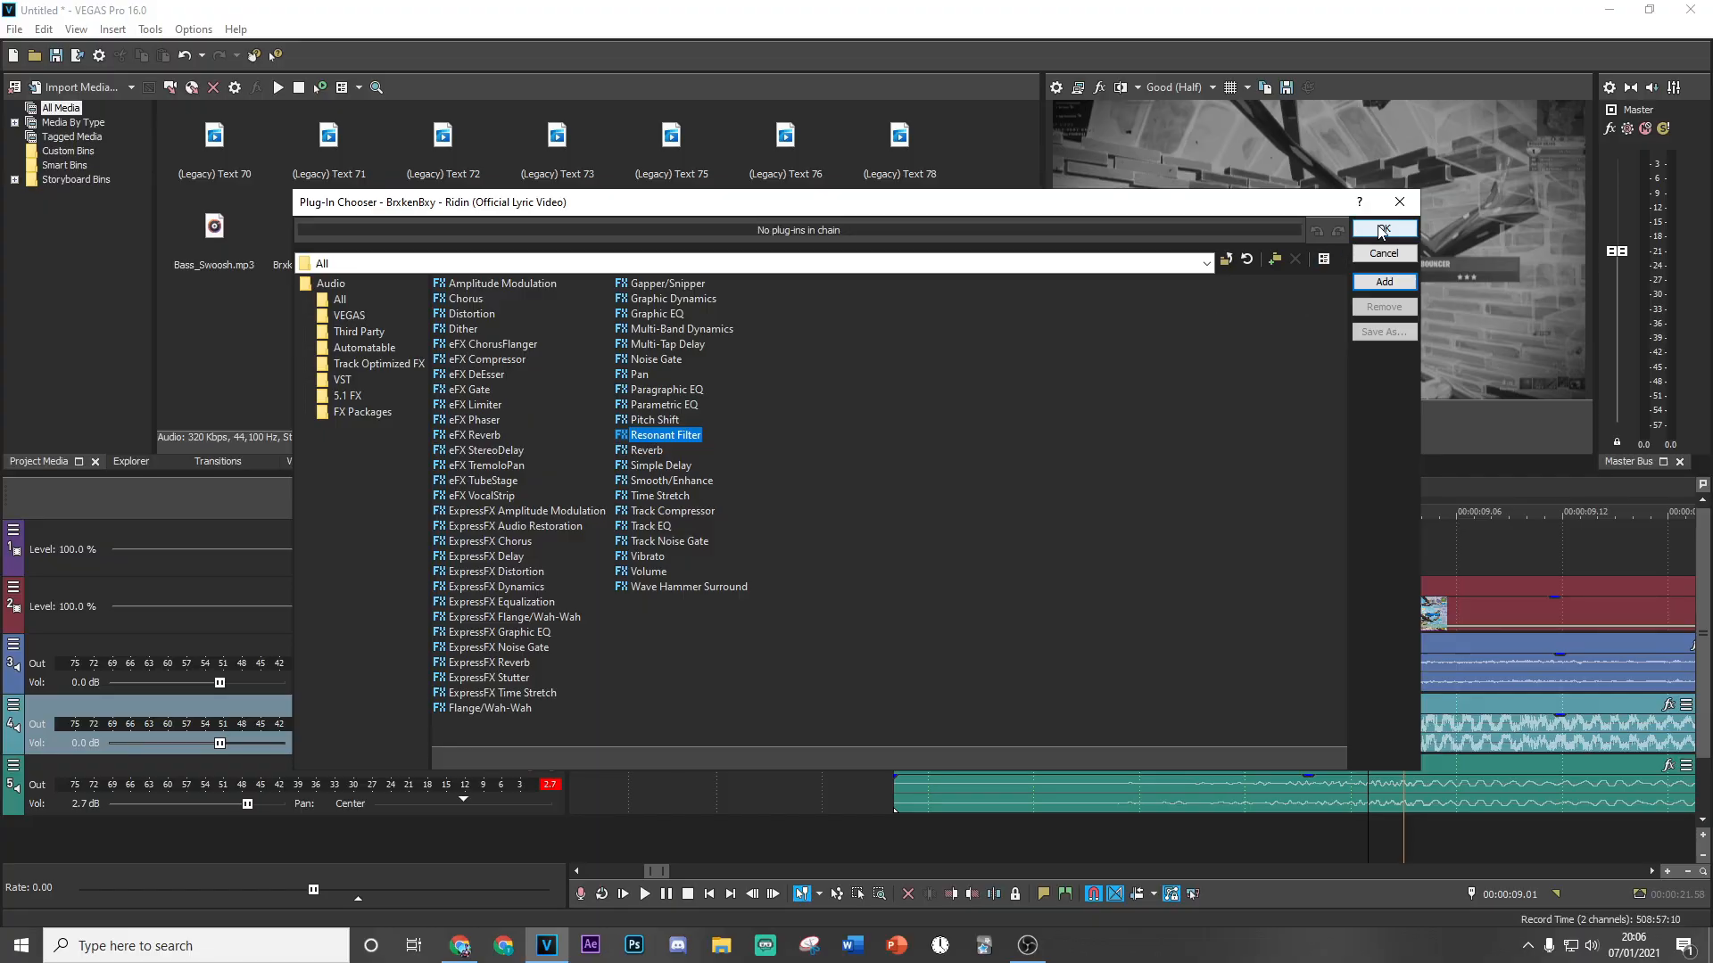
{"action": "key", "text": "Return"}
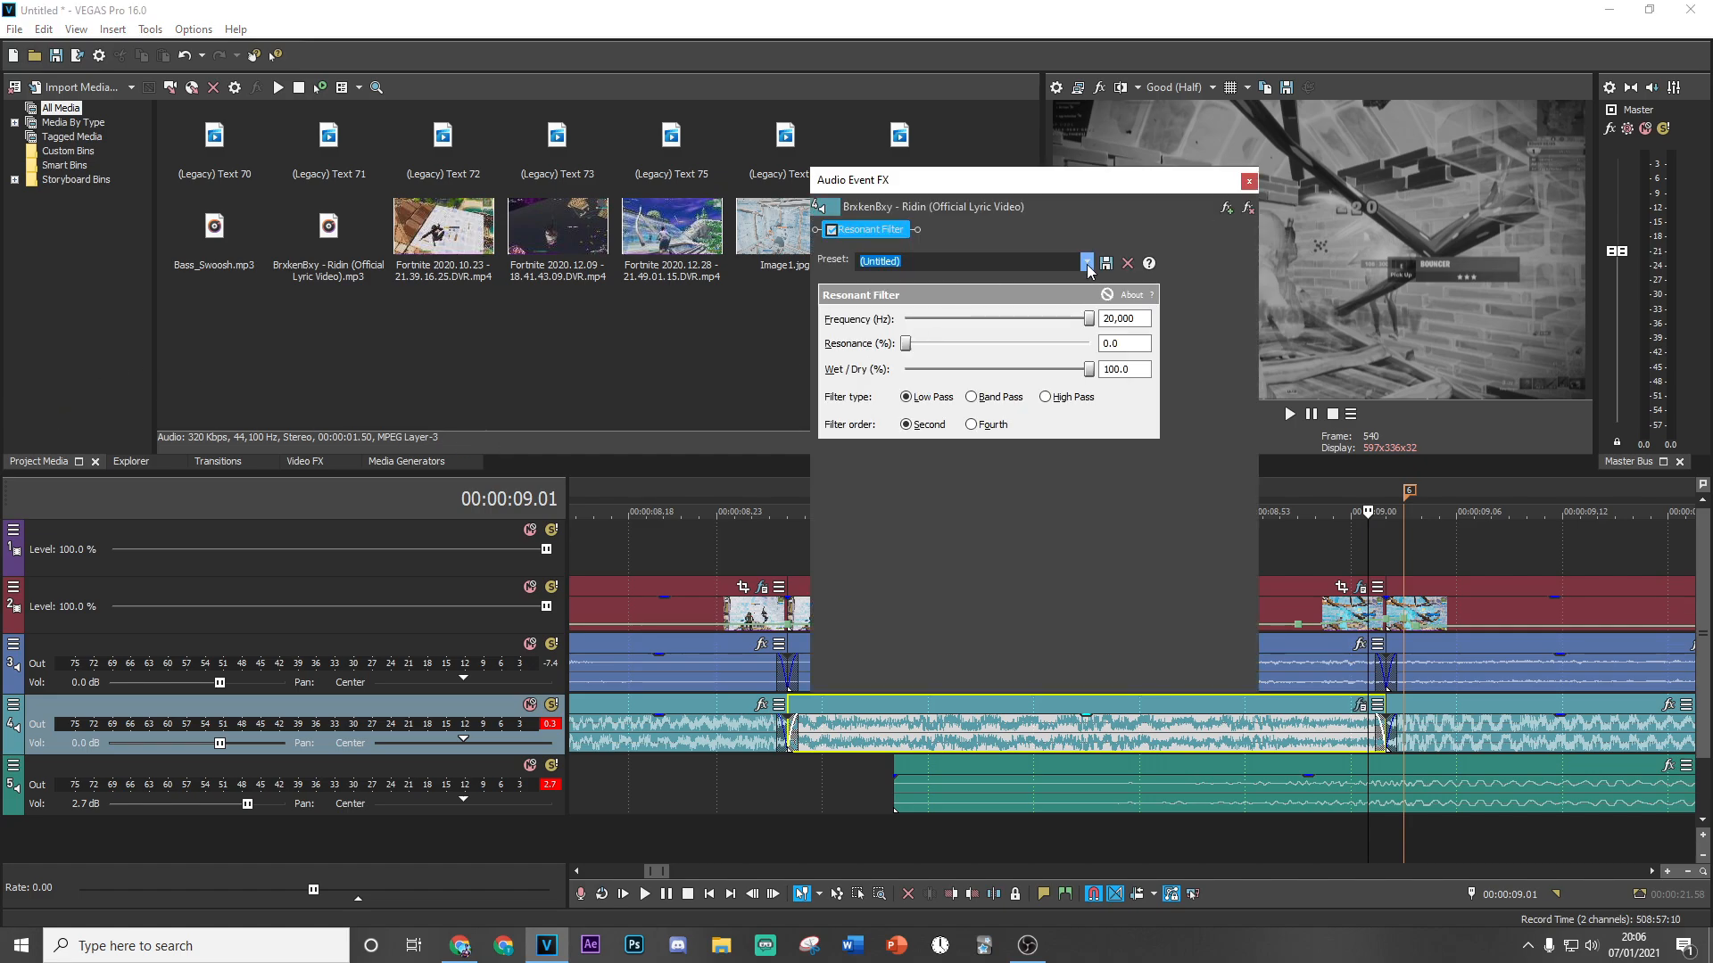
Choose the [Sys] Muffler preset for the Resonant Filter and return to the start of the muffled section.
{"action": "left_click", "coordinate": [1086, 262]}
{"action": "left_click", "coordinate": [950, 415]}
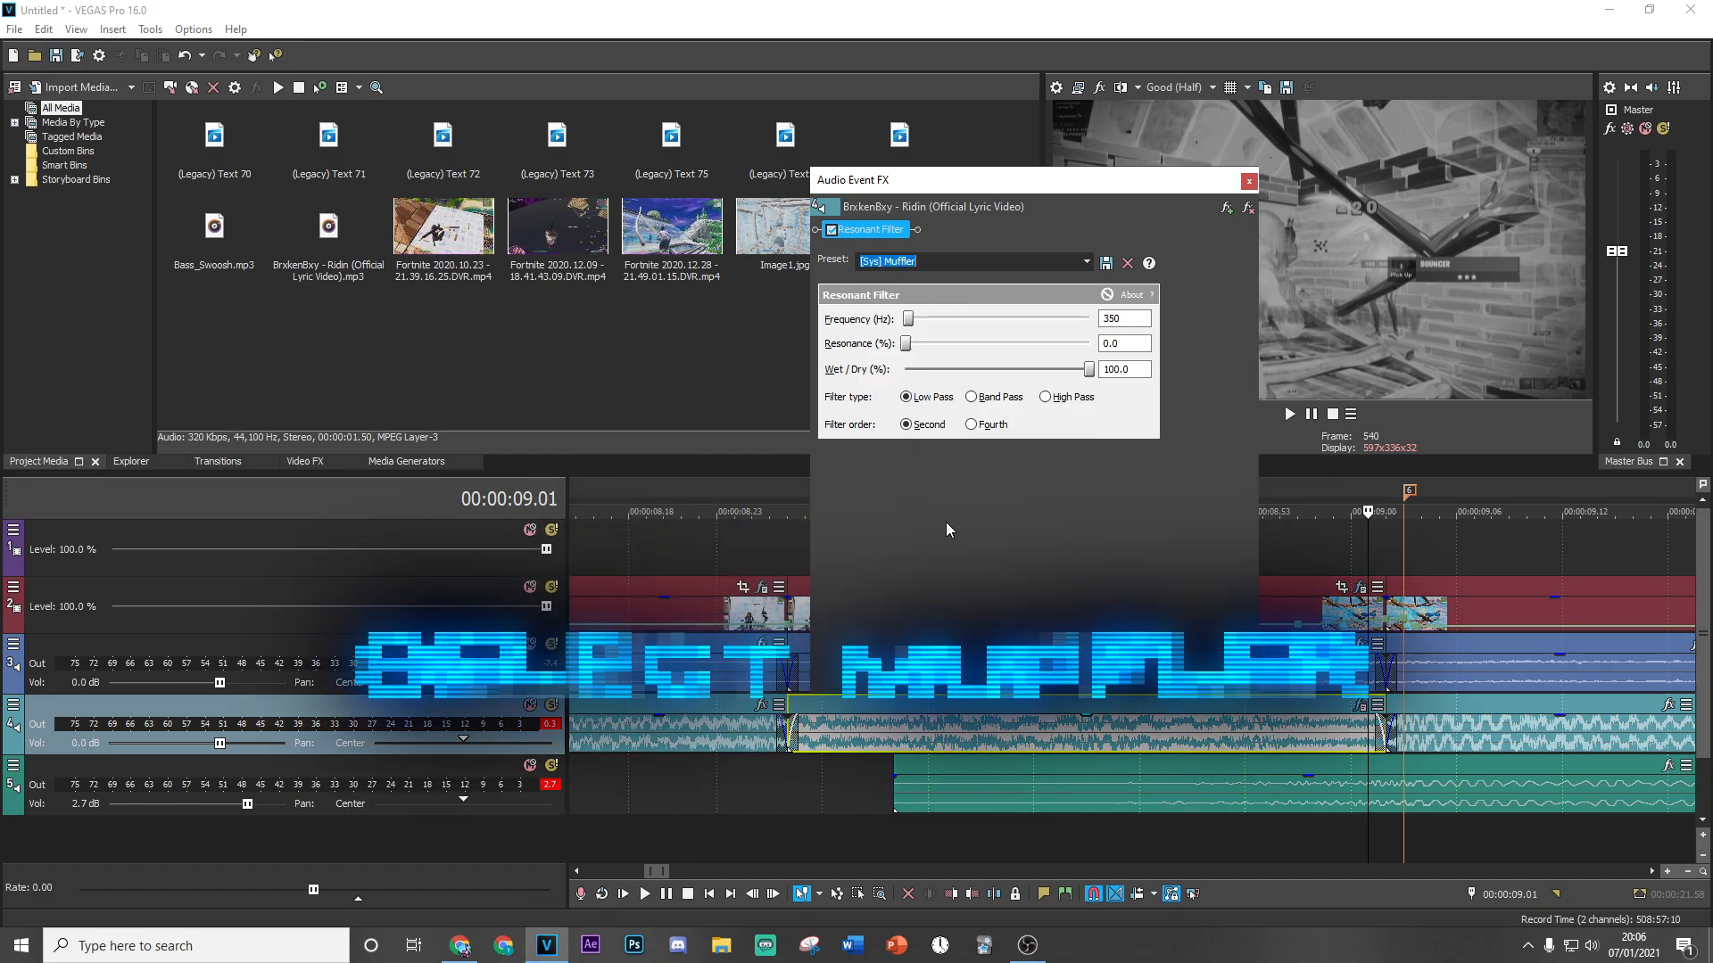
{"action": "left_click", "coordinate": [1249, 181]}
{"action": "left_click", "coordinate": [910, 555]}
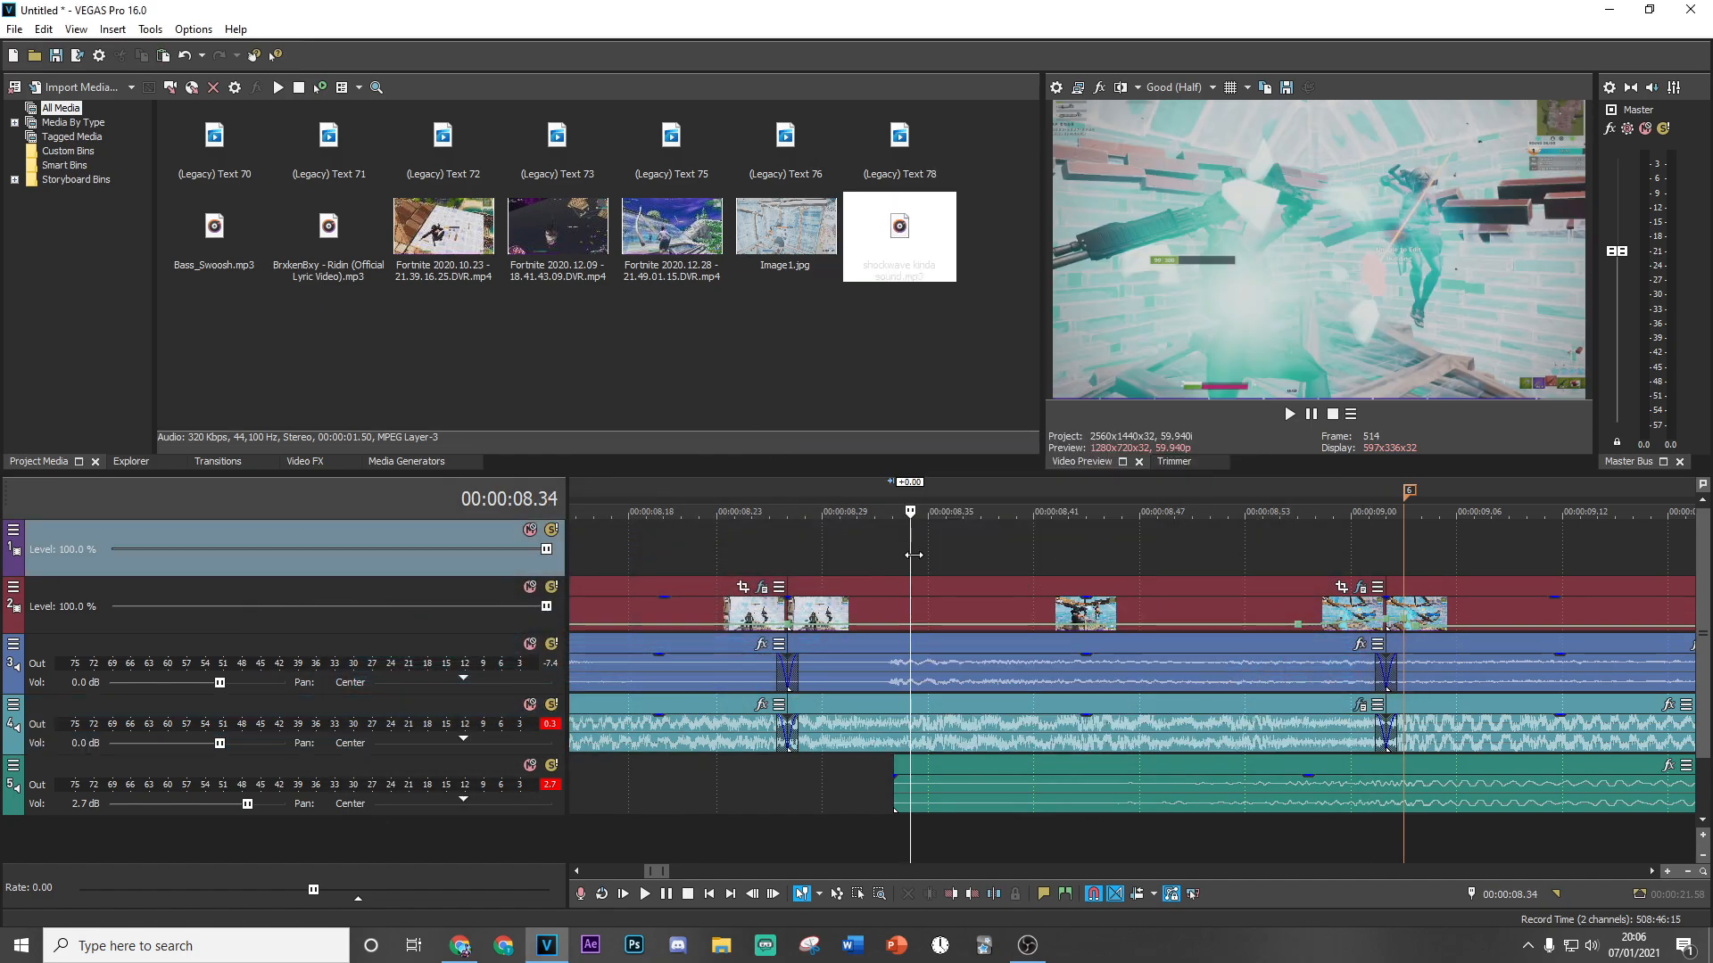
Loop and play the section from 00:00:08.23 to 00:00:09.14 to check the muffled music before the beat.
{"action": "left_click_drag", "start_coordinate": [718, 569], "coordinate": [1595, 589]}
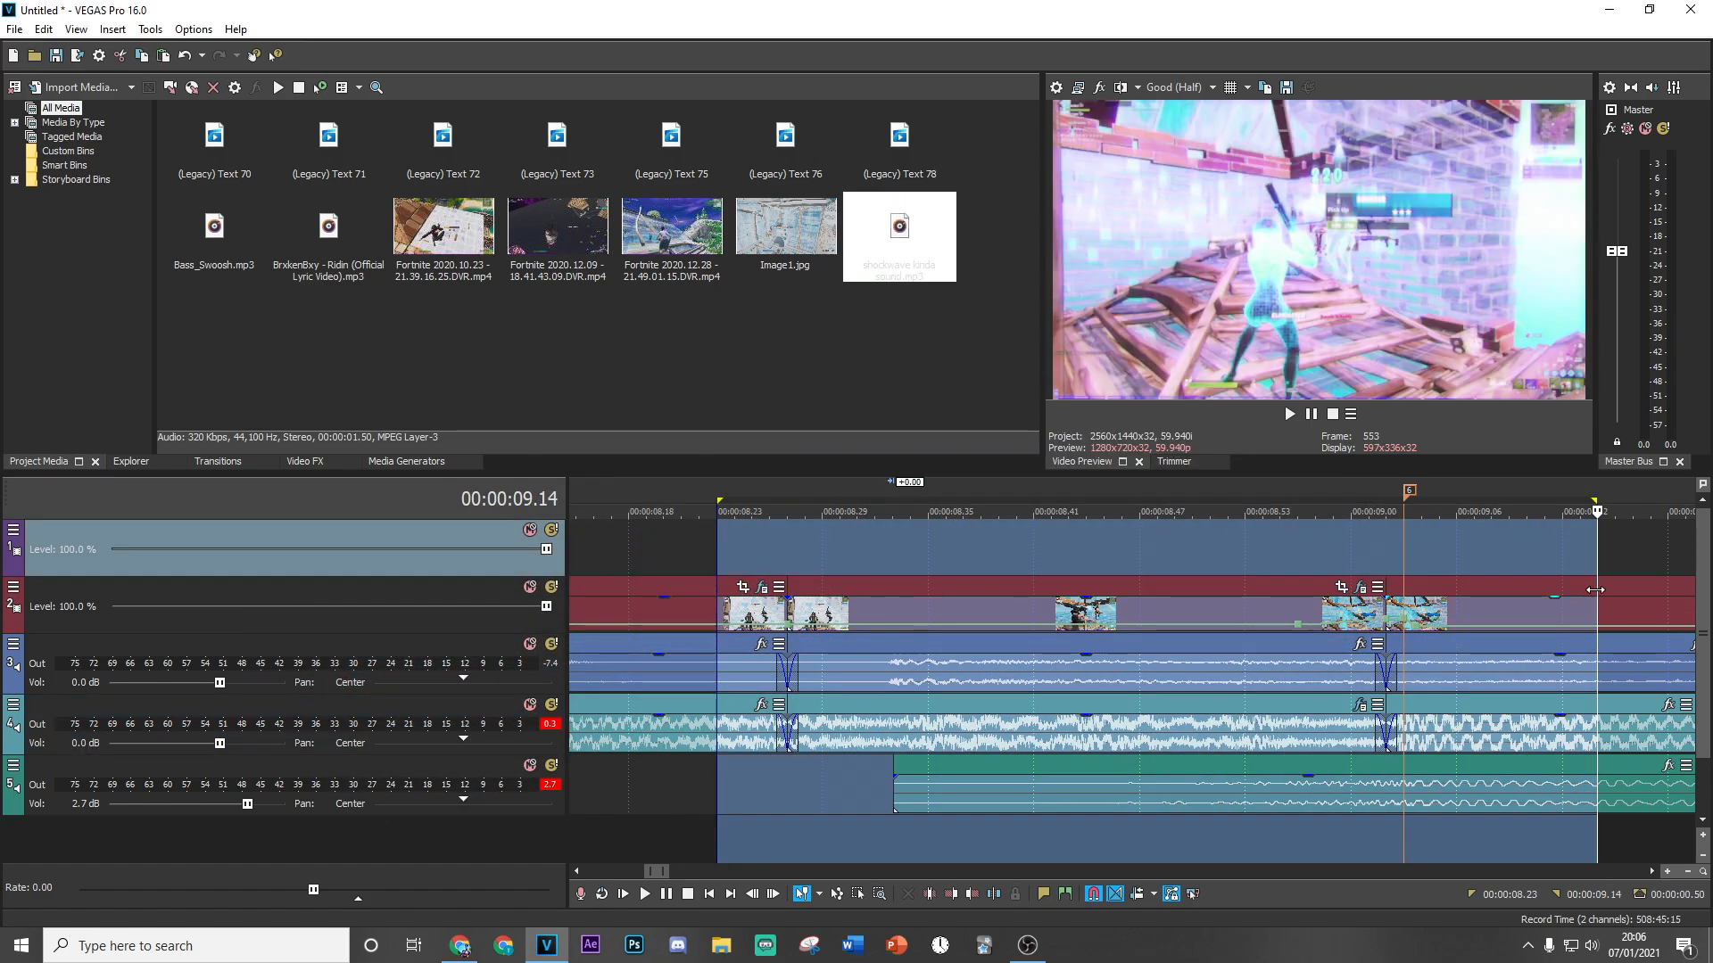
{"action": "key", "text": "space"}
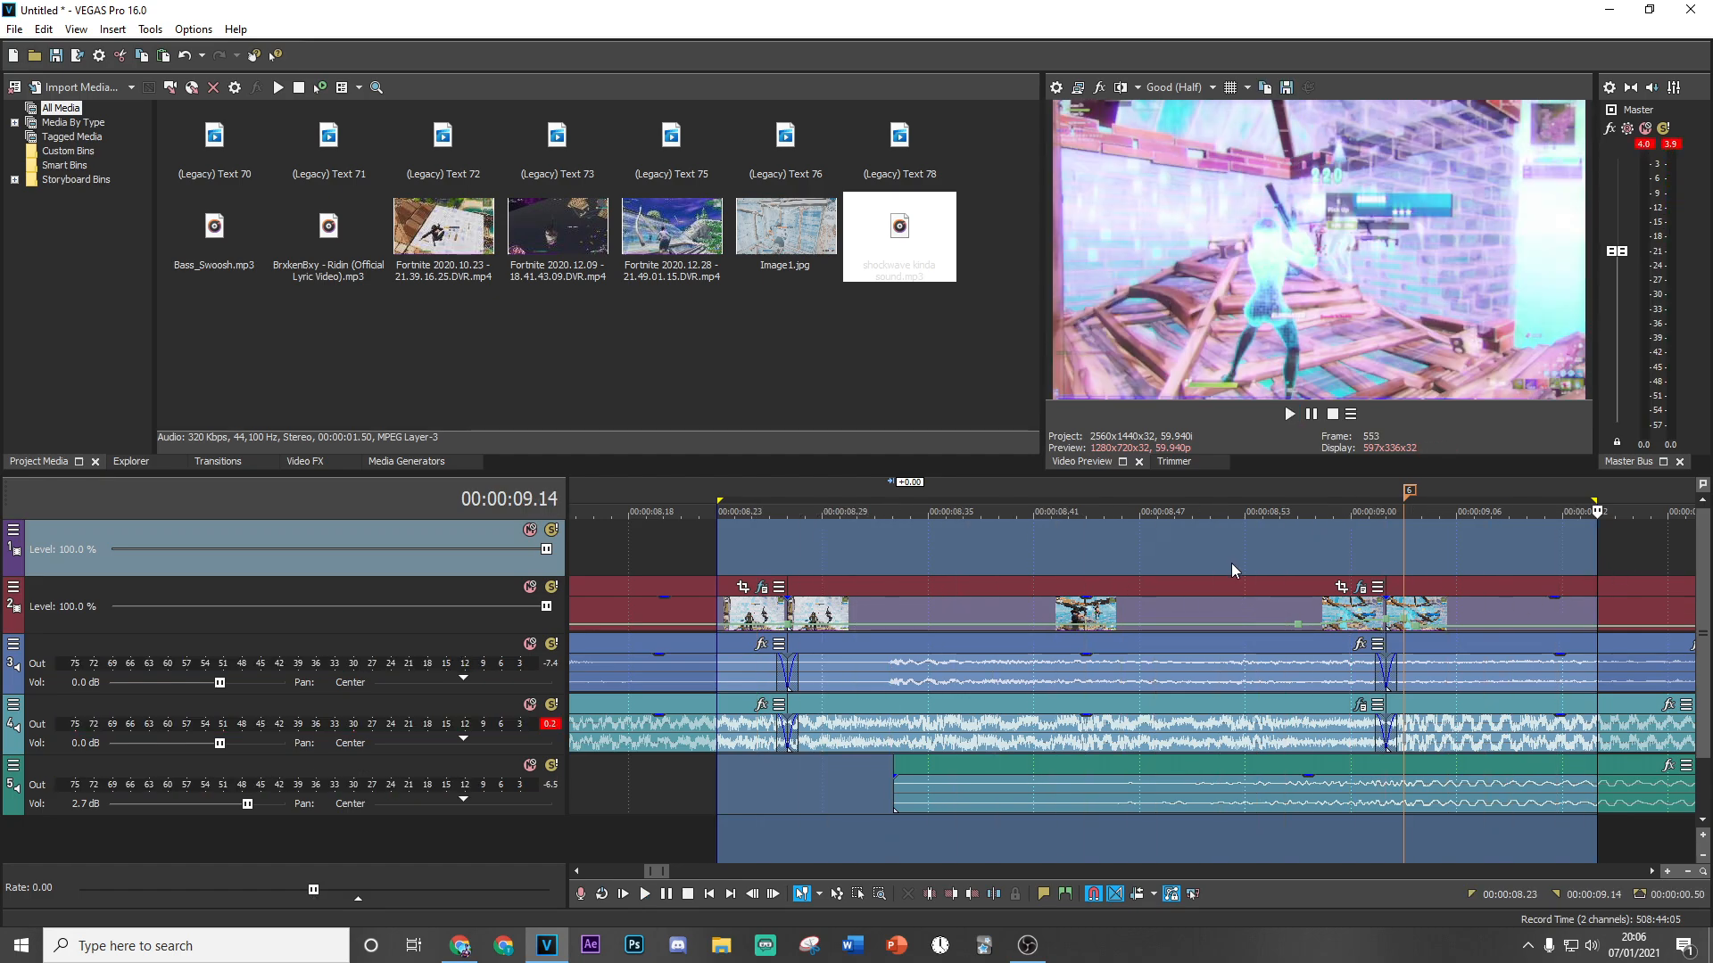
{"action": "left_click", "coordinate": [1228, 562]}
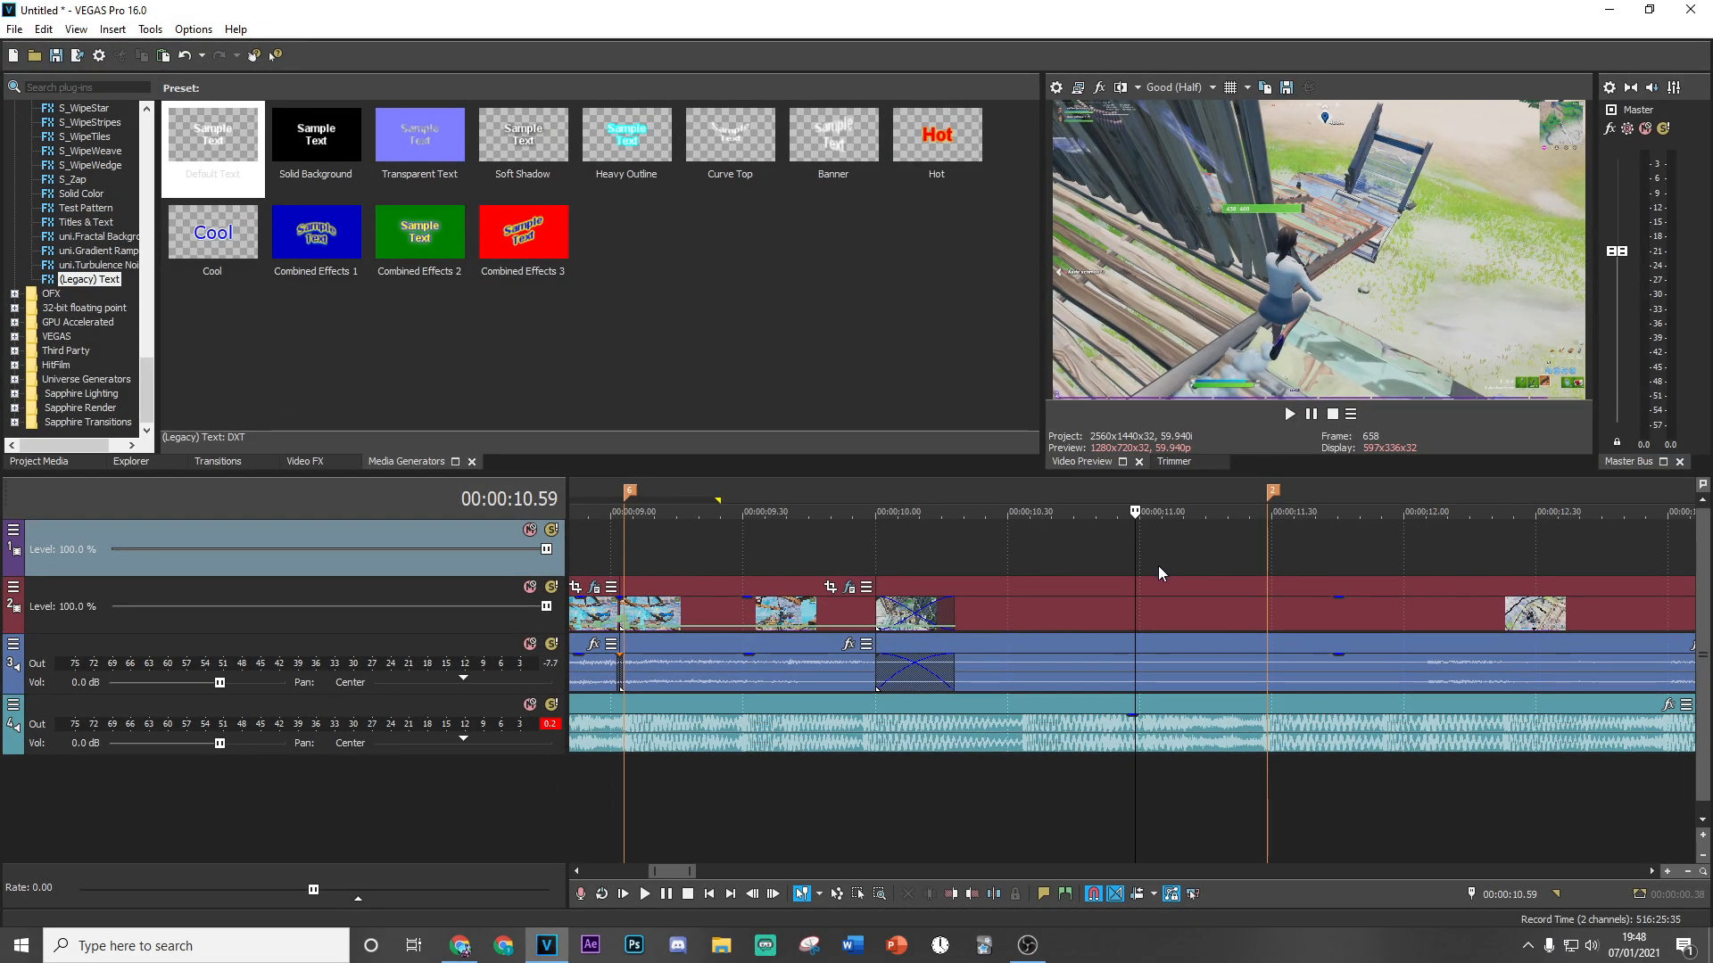
Split the gameplay clip at the beat marker at 00:00:11.29.
{"action": "scroll", "coordinate": [1158, 565], "scroll_direction": "down", "scroll_amount": 1}
{"action": "scroll", "coordinate": [1196, 607], "scroll_direction": "down", "scroll_amount": 1}
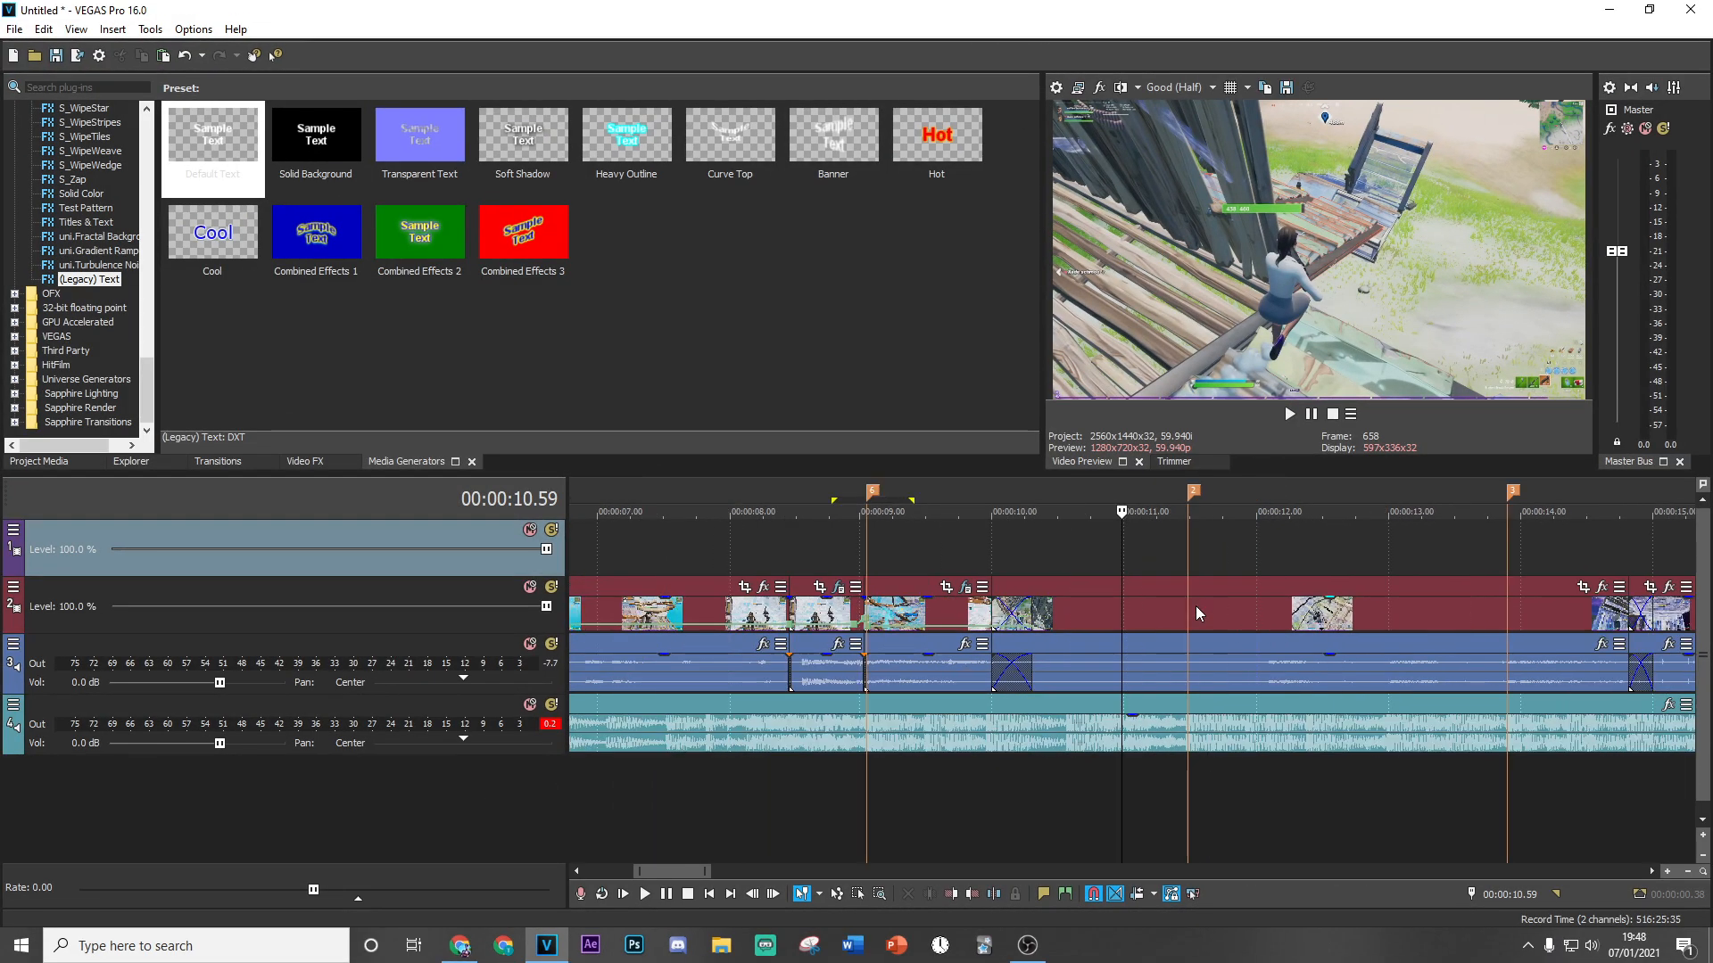
{"action": "scroll", "coordinate": [1195, 606], "scroll_direction": "down", "scroll_amount": 1}
{"action": "left_click", "coordinate": [1172, 568]}
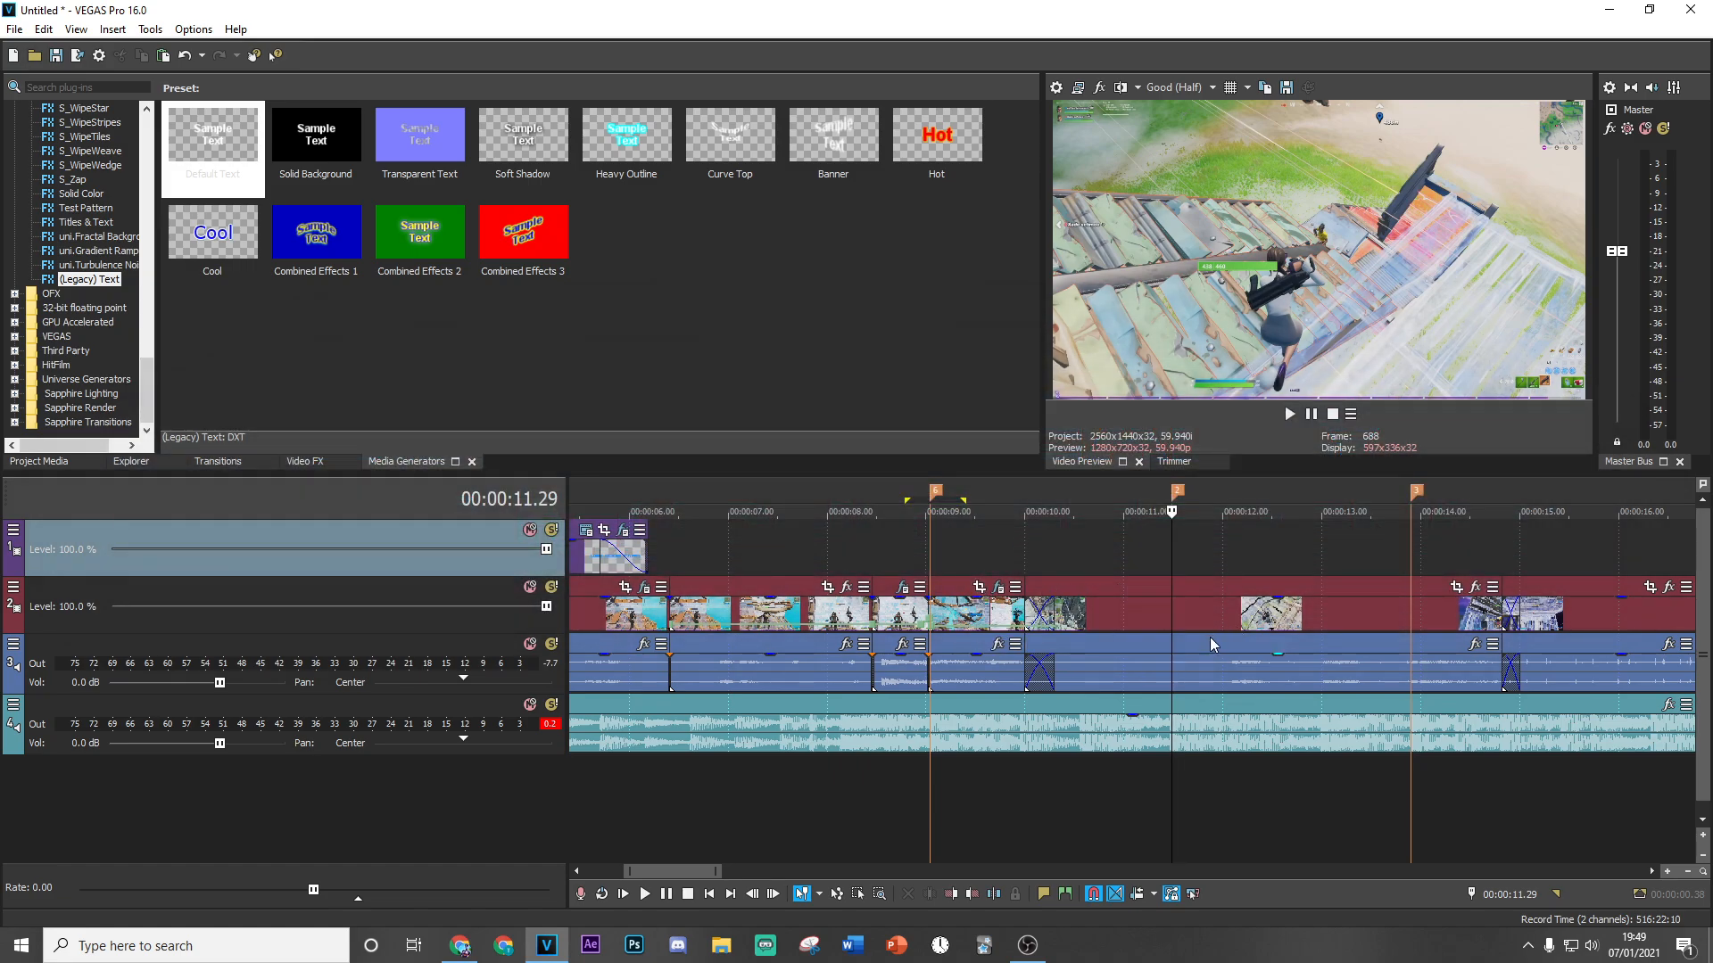
{"action": "left_click", "coordinate": [1410, 565]}
{"action": "left_click", "coordinate": [1171, 576]}
{"action": "scroll", "coordinate": [1239, 637], "scroll_direction": "up", "scroll_amount": 5}
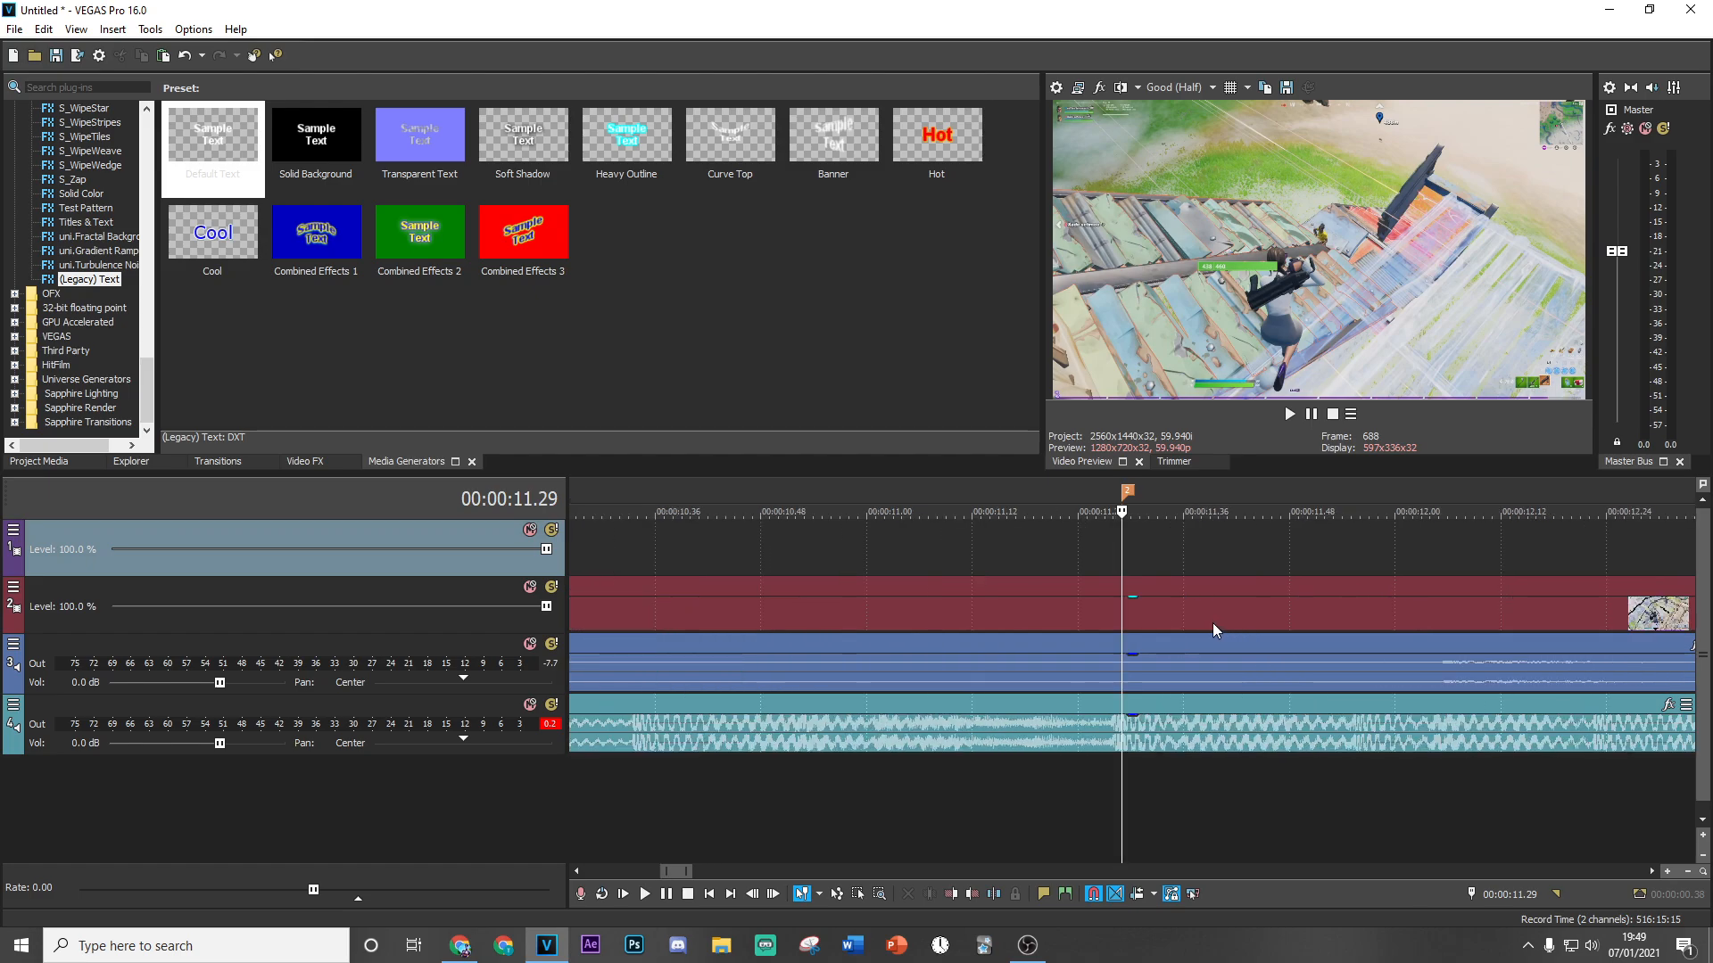
{"action": "right_click", "coordinate": [1212, 630]}
{"action": "left_click", "coordinate": [1229, 544]}
Insert a velocity envelope on the gameplay clip that runs through the marker at 00:00:13.54.
{"action": "scroll", "coordinate": [1209, 581], "scroll_direction": "down", "scroll_amount": 1}
{"action": "left_click", "coordinate": [1355, 560]}
{"action": "scroll", "coordinate": [1363, 582], "scroll_direction": "up", "scroll_amount": 2}
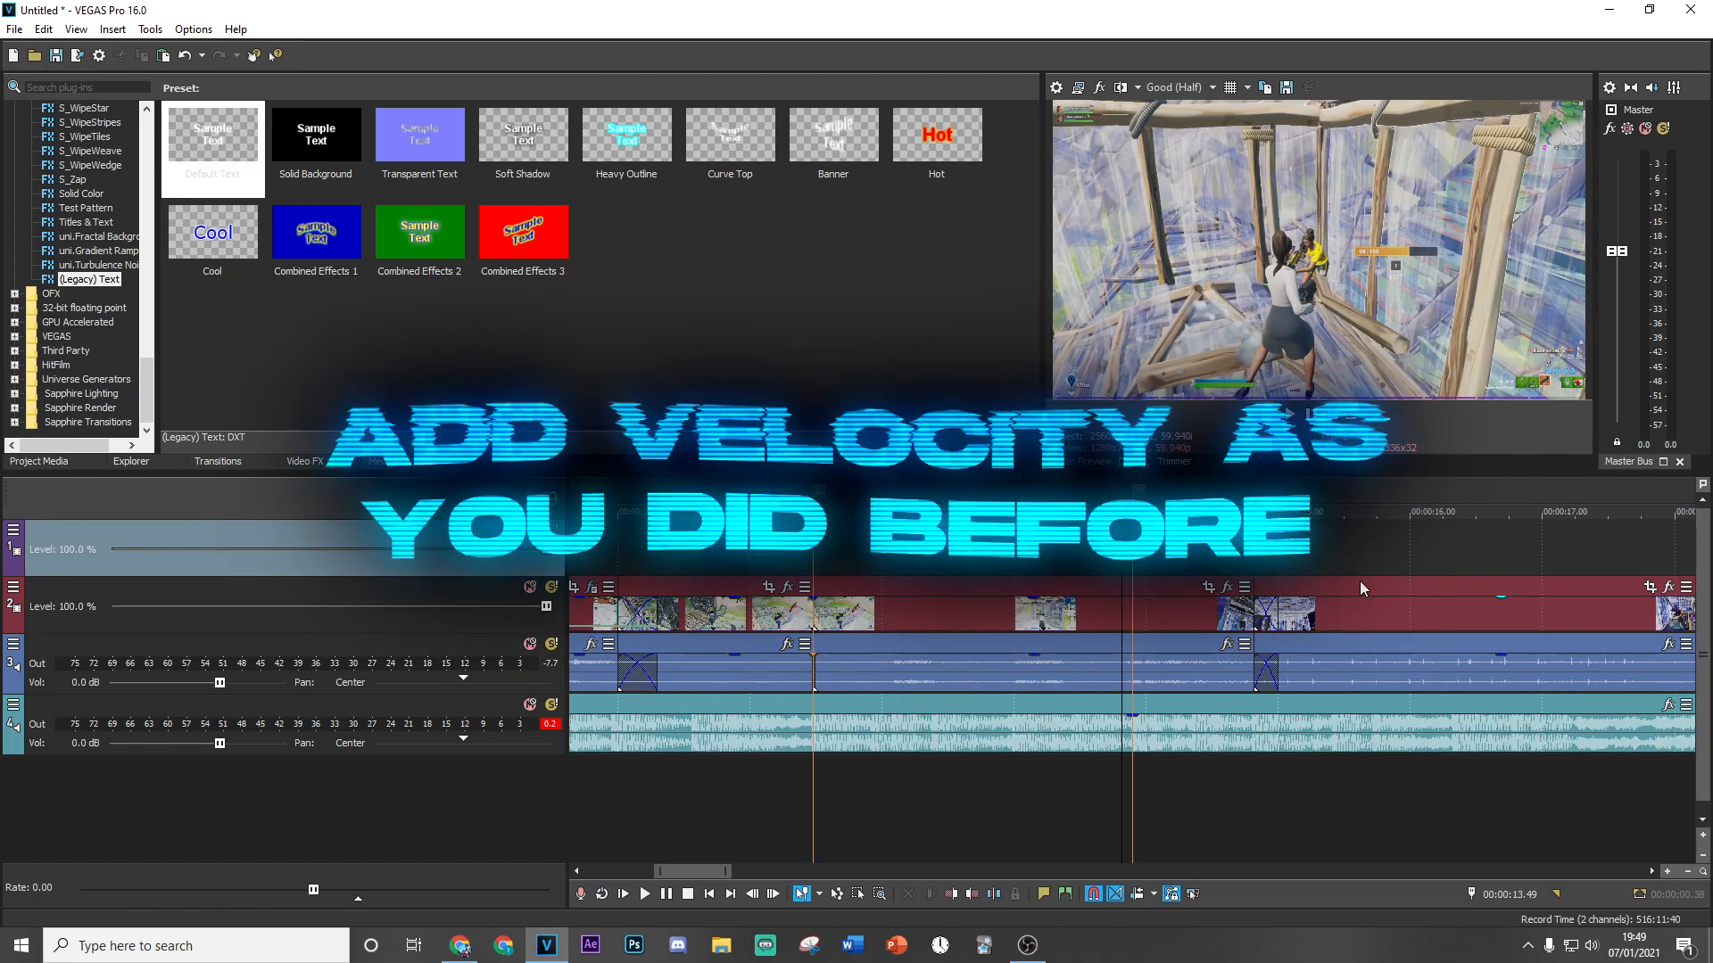
{"action": "scroll", "coordinate": [1140, 593], "scroll_direction": "up", "scroll_amount": 4}
{"action": "right_click", "coordinate": [1207, 614]}
{"action": "mouse_move", "coordinate": [1323, 741]}
{"action": "left_click", "coordinate": [1485, 739]}
Add velocity points at the 00:00:13.54 marker and six frames earlier at 00:00:13.48.
{"action": "scroll", "coordinate": [1149, 648], "scroll_direction": "up", "scroll_amount": 8}
{"action": "scroll", "coordinate": [1149, 653], "scroll_direction": "up", "scroll_amount": 2}
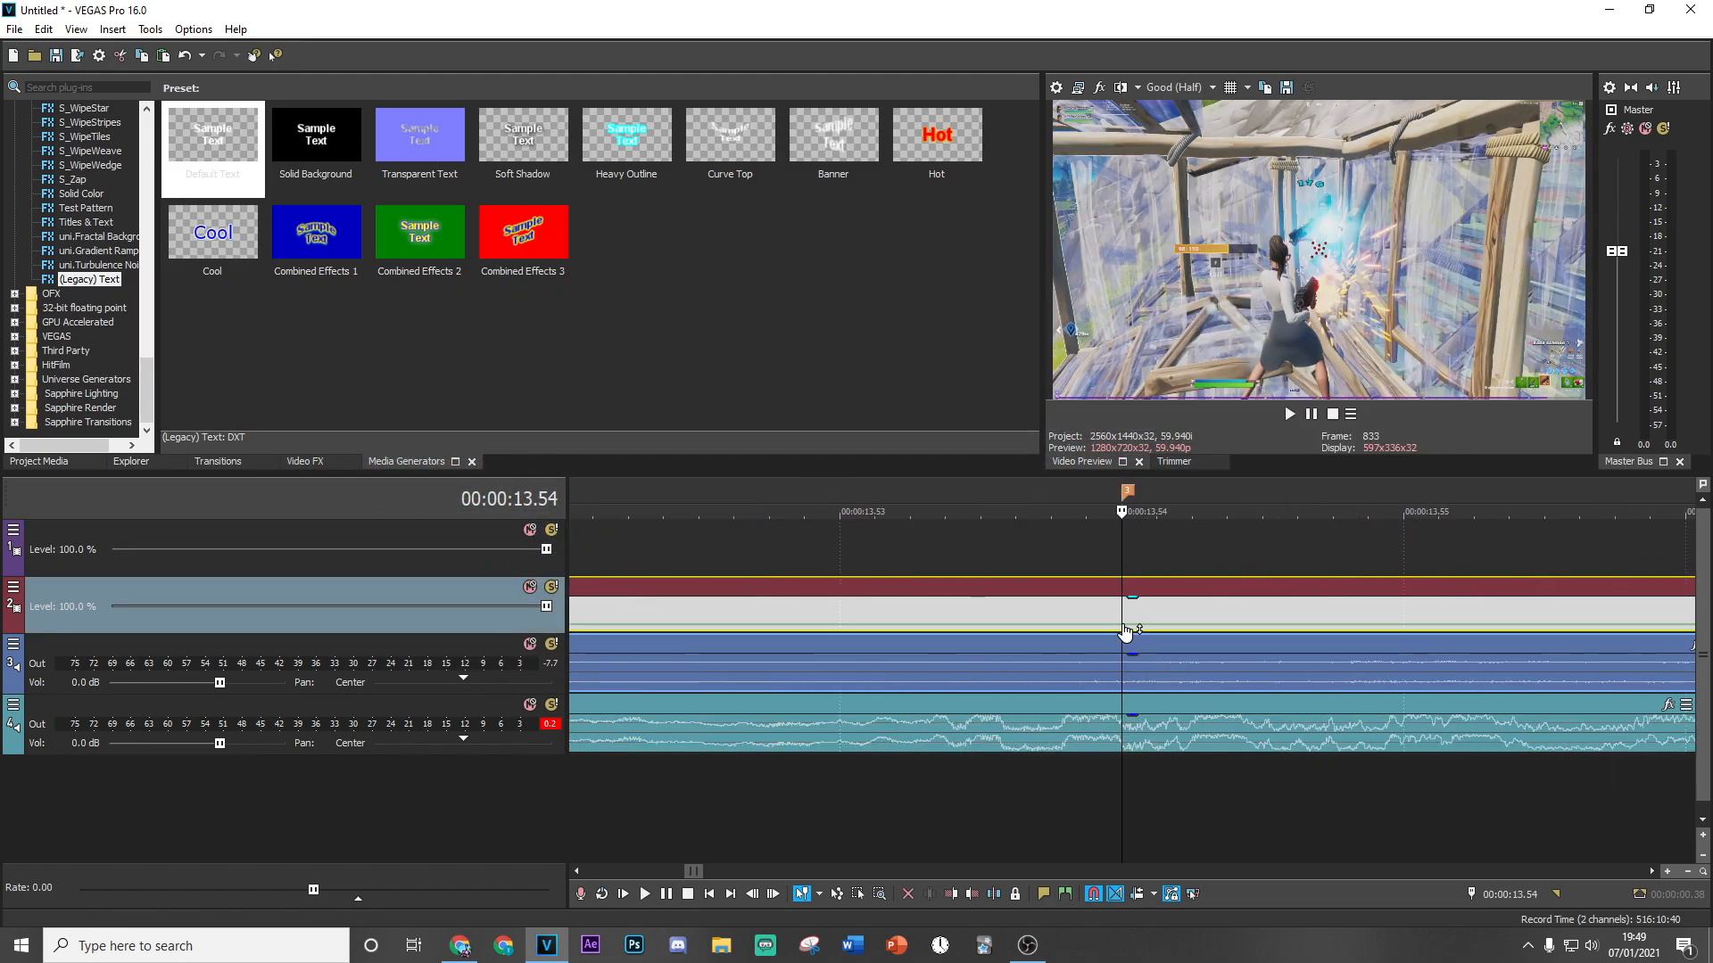
{"action": "key", "text": "Left"}
{"action": "key", "text": "Left"}
{"action": "key", "text": "Left"}
{"action": "key", "text": "Left"}
{"action": "key", "text": "Left"}
{"action": "key", "text": "Left"}
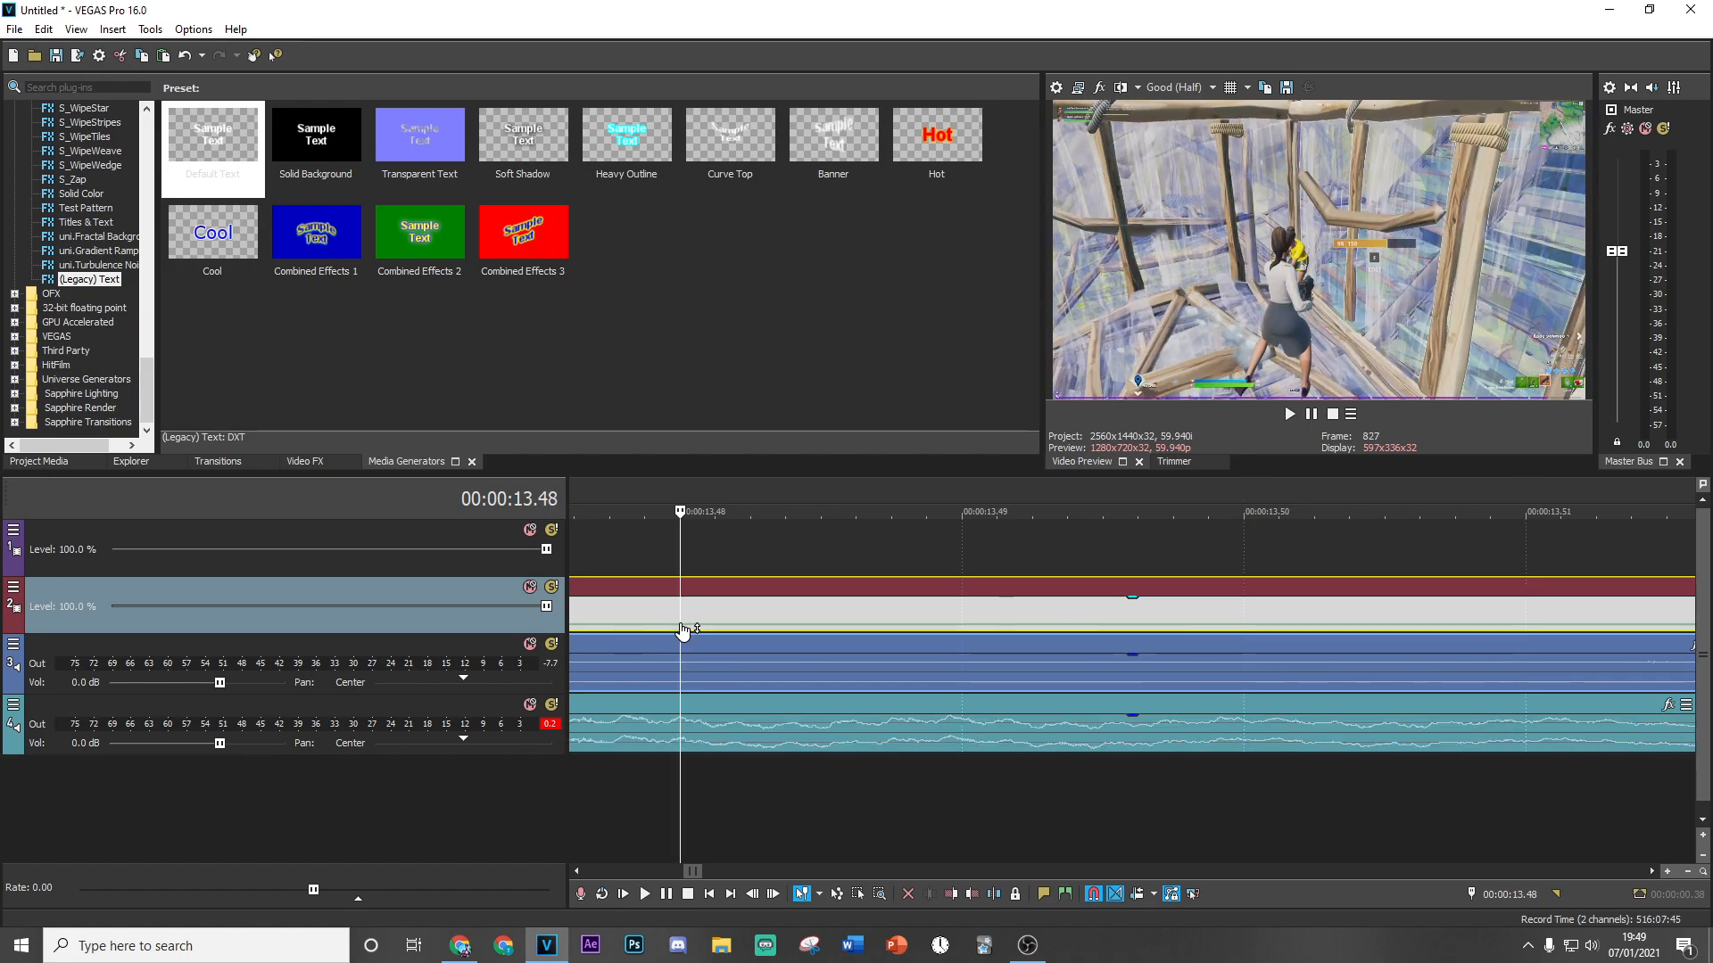
{"action": "scroll", "coordinate": [1195, 649], "scroll_direction": "down", "scroll_amount": 5}
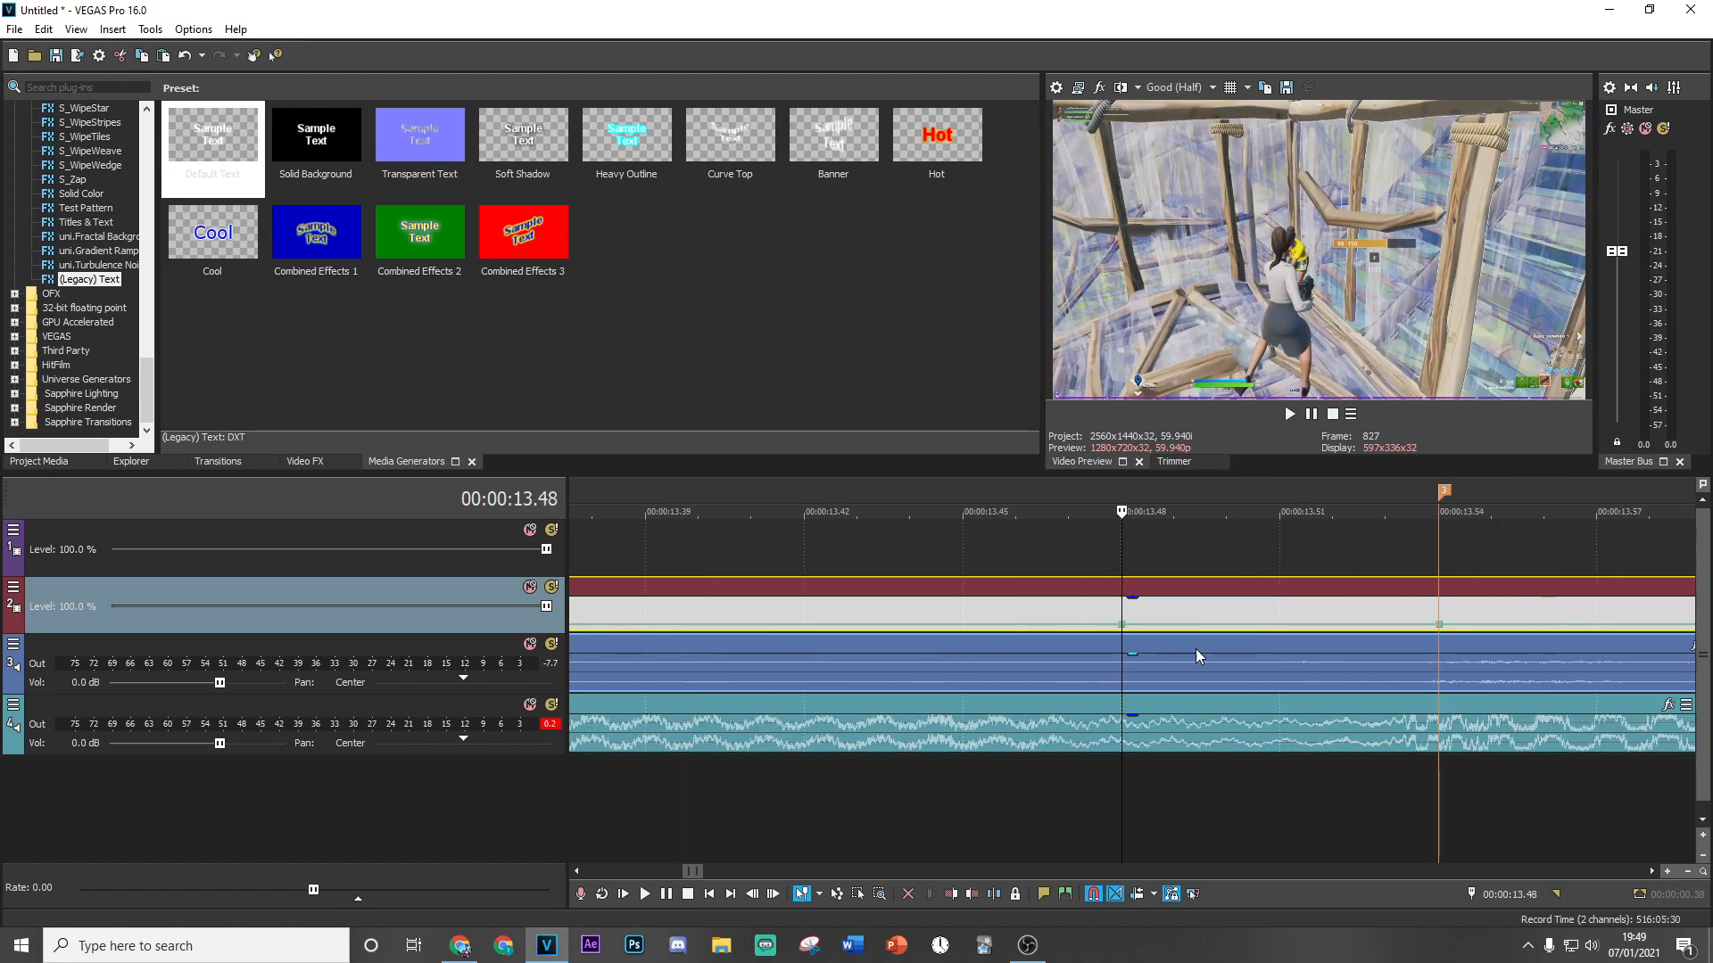
Add a velocity point just after the 00:00:13.54 marker at 40% forward velocity and set the marker's point to 300%.
{"action": "left_click", "coordinate": [1304, 570]}
{"action": "scroll", "coordinate": [1277, 575], "scroll_direction": "up", "scroll_amount": 5}
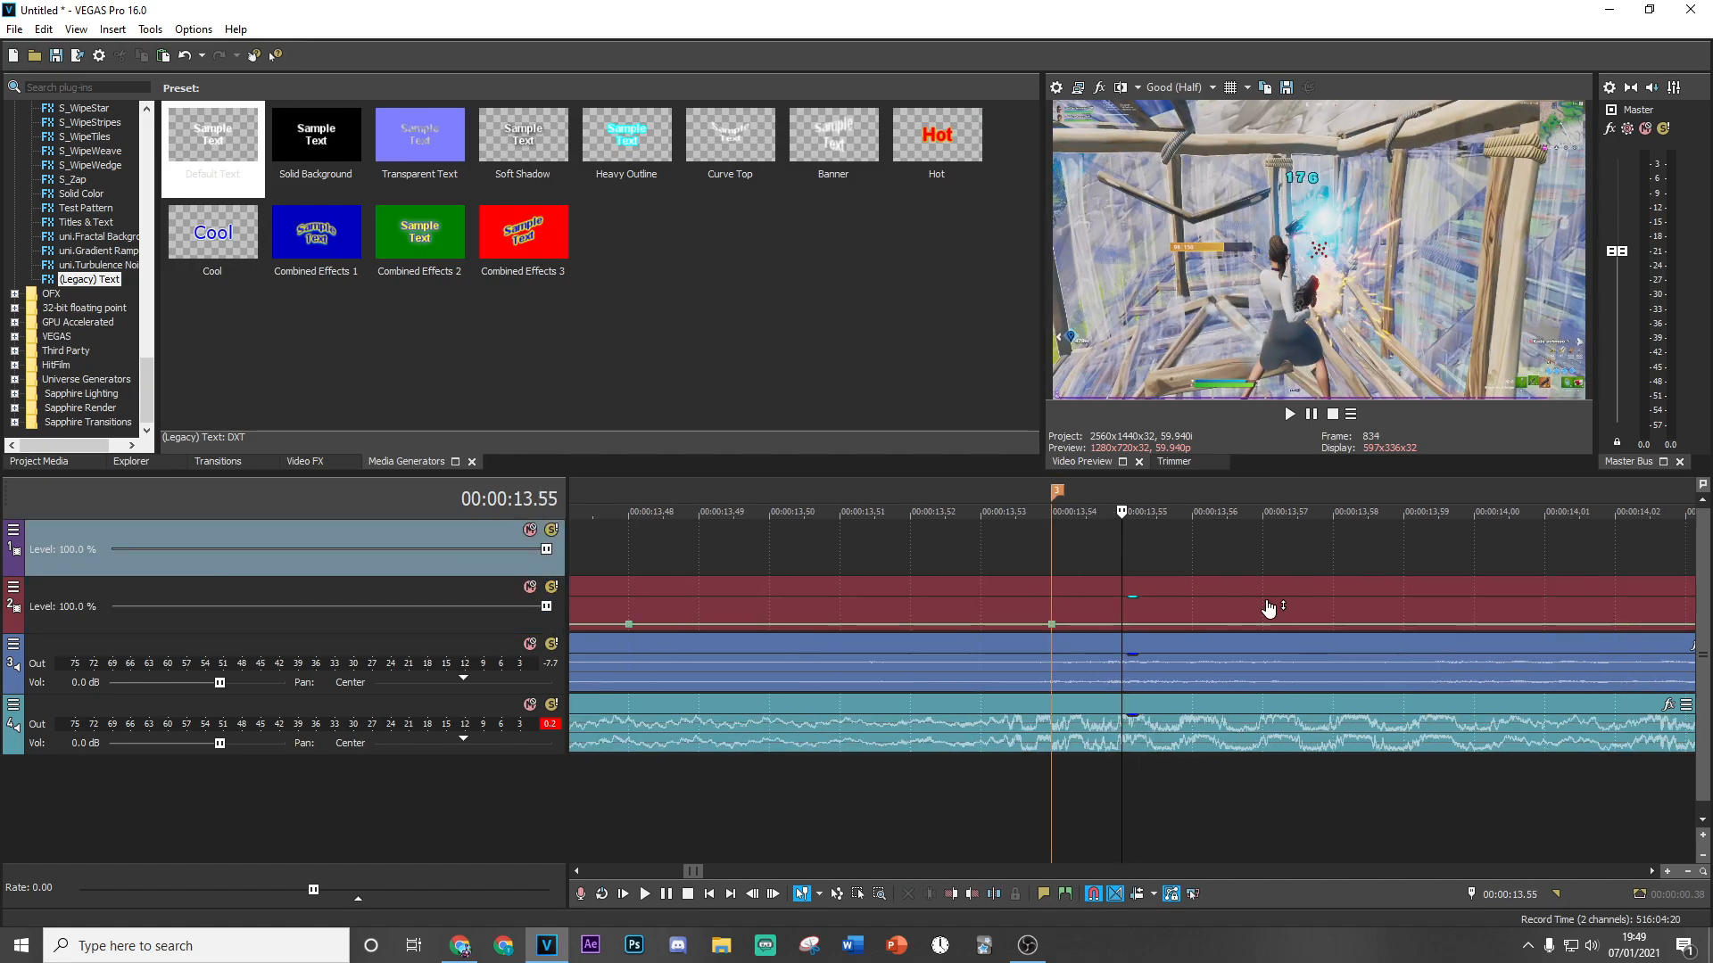
{"action": "double_click", "coordinate": [1092, 625]}
{"action": "right_click", "coordinate": [1094, 629]}
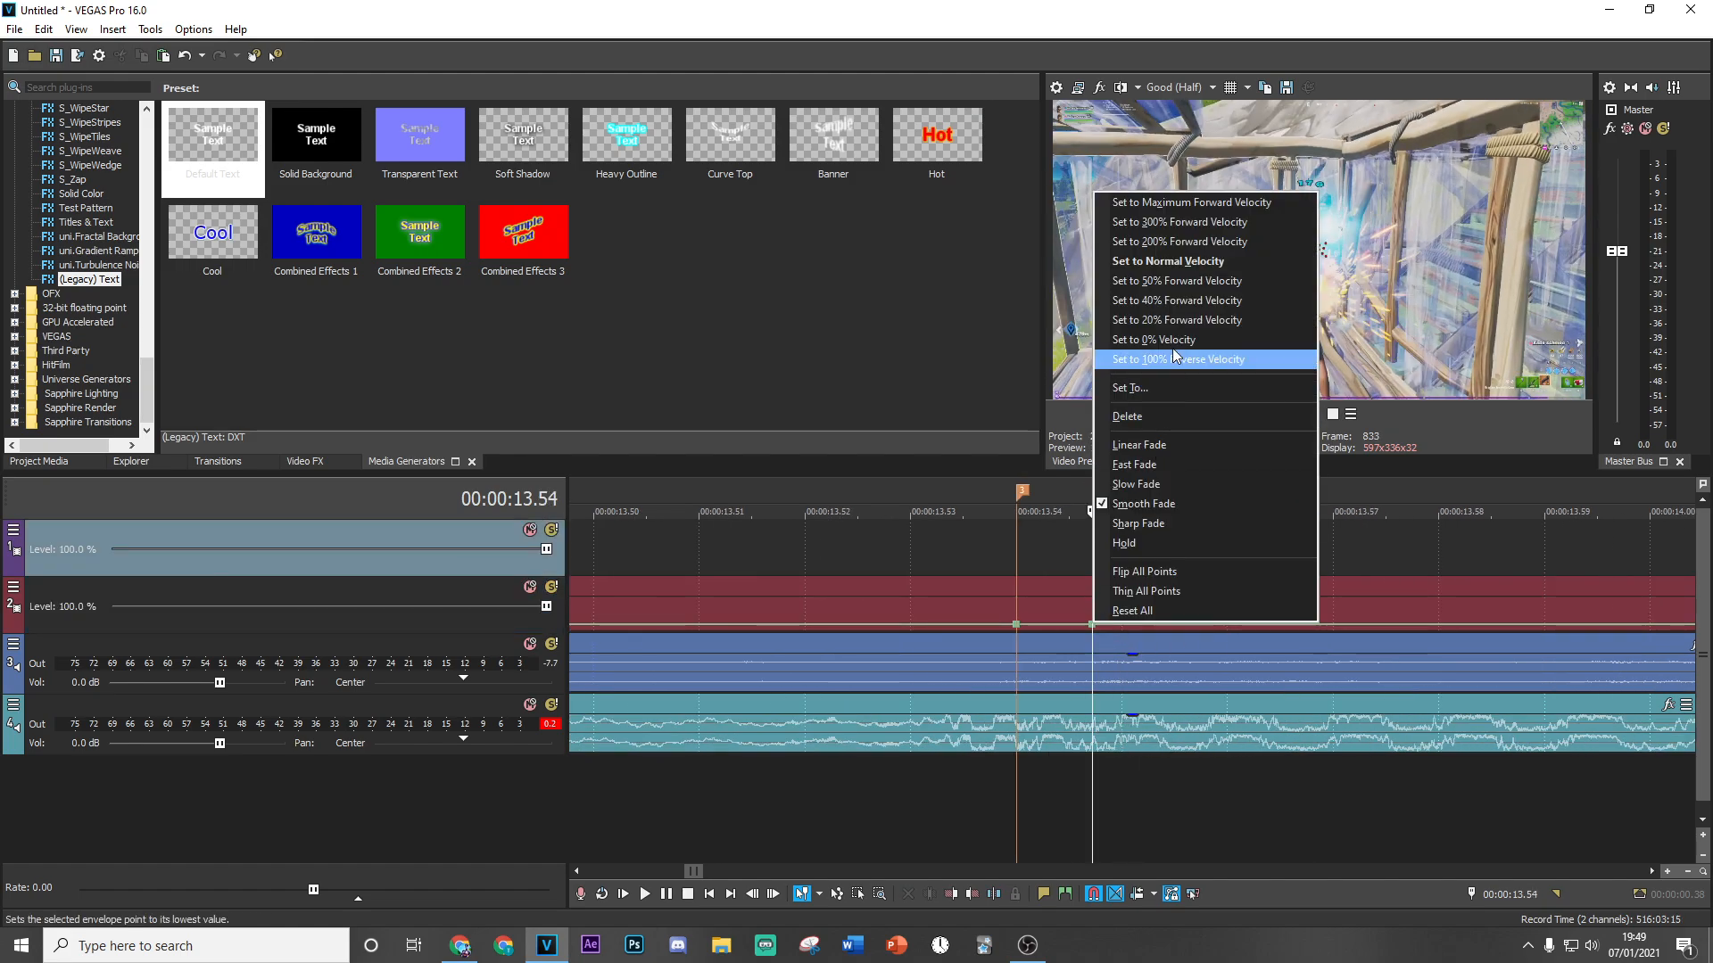
{"action": "left_click", "coordinate": [1163, 299]}
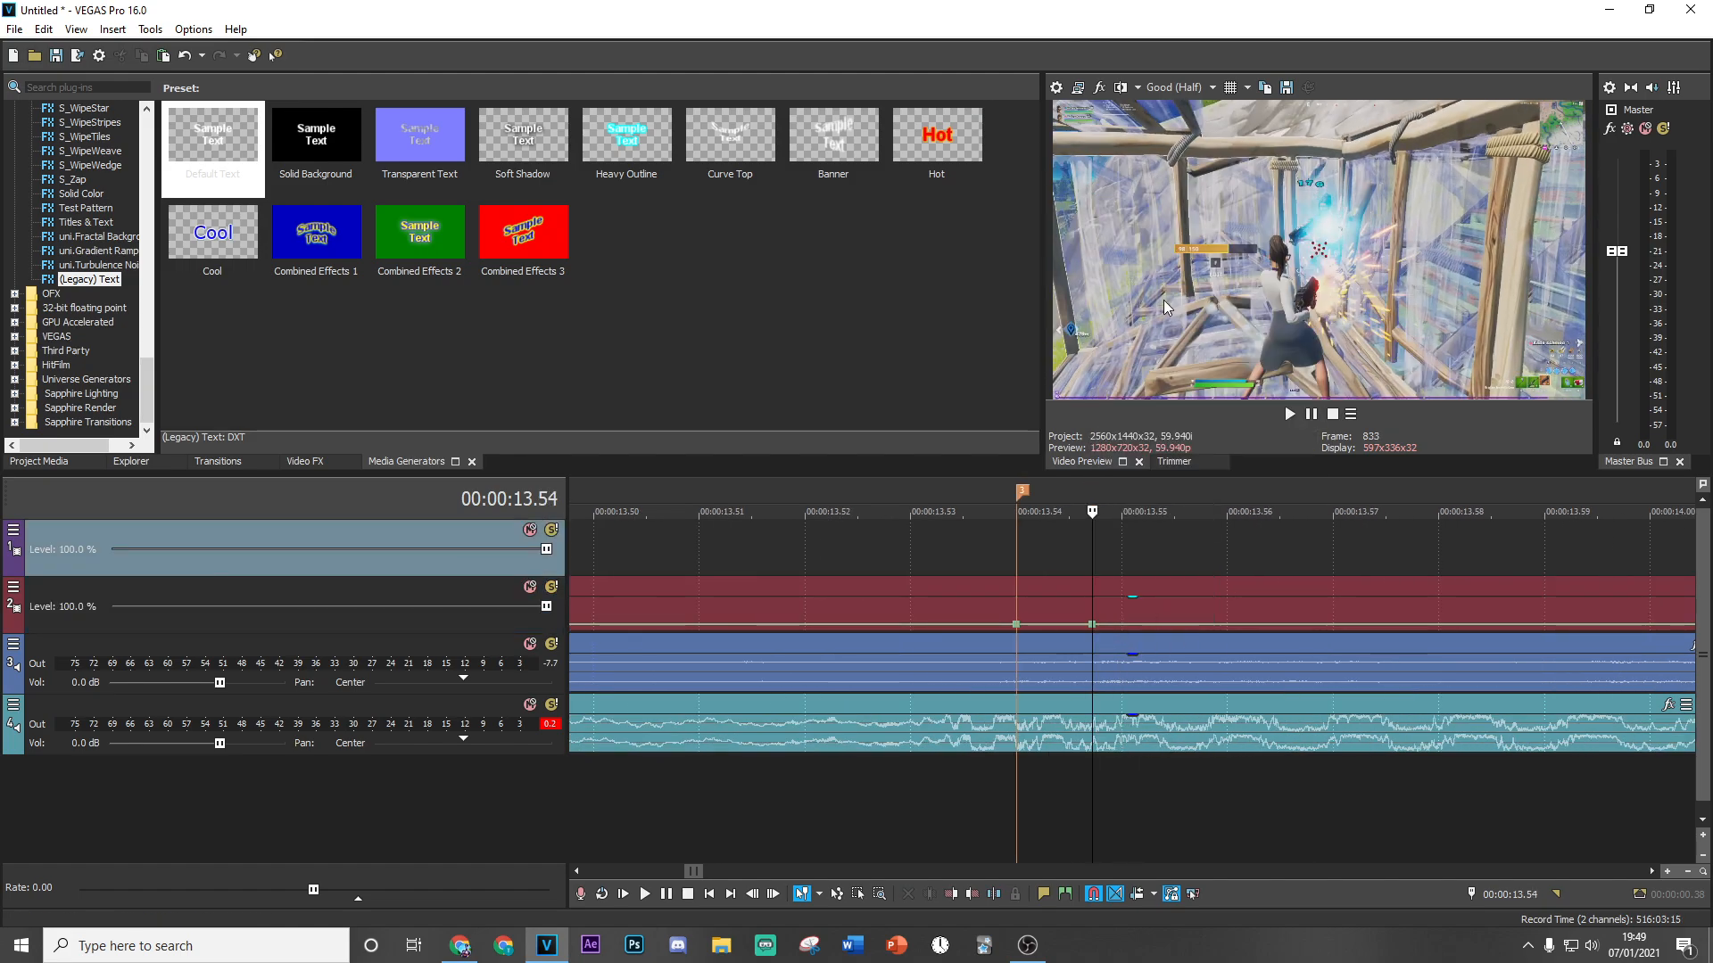
{"action": "right_click", "coordinate": [1018, 627]}
{"action": "left_click", "coordinate": [1160, 230]}
Split the gameplay clip at 00:00:13.53, one frame before the beat marker.
{"action": "scroll", "coordinate": [1094, 669], "scroll_direction": "down", "scroll_amount": 3}
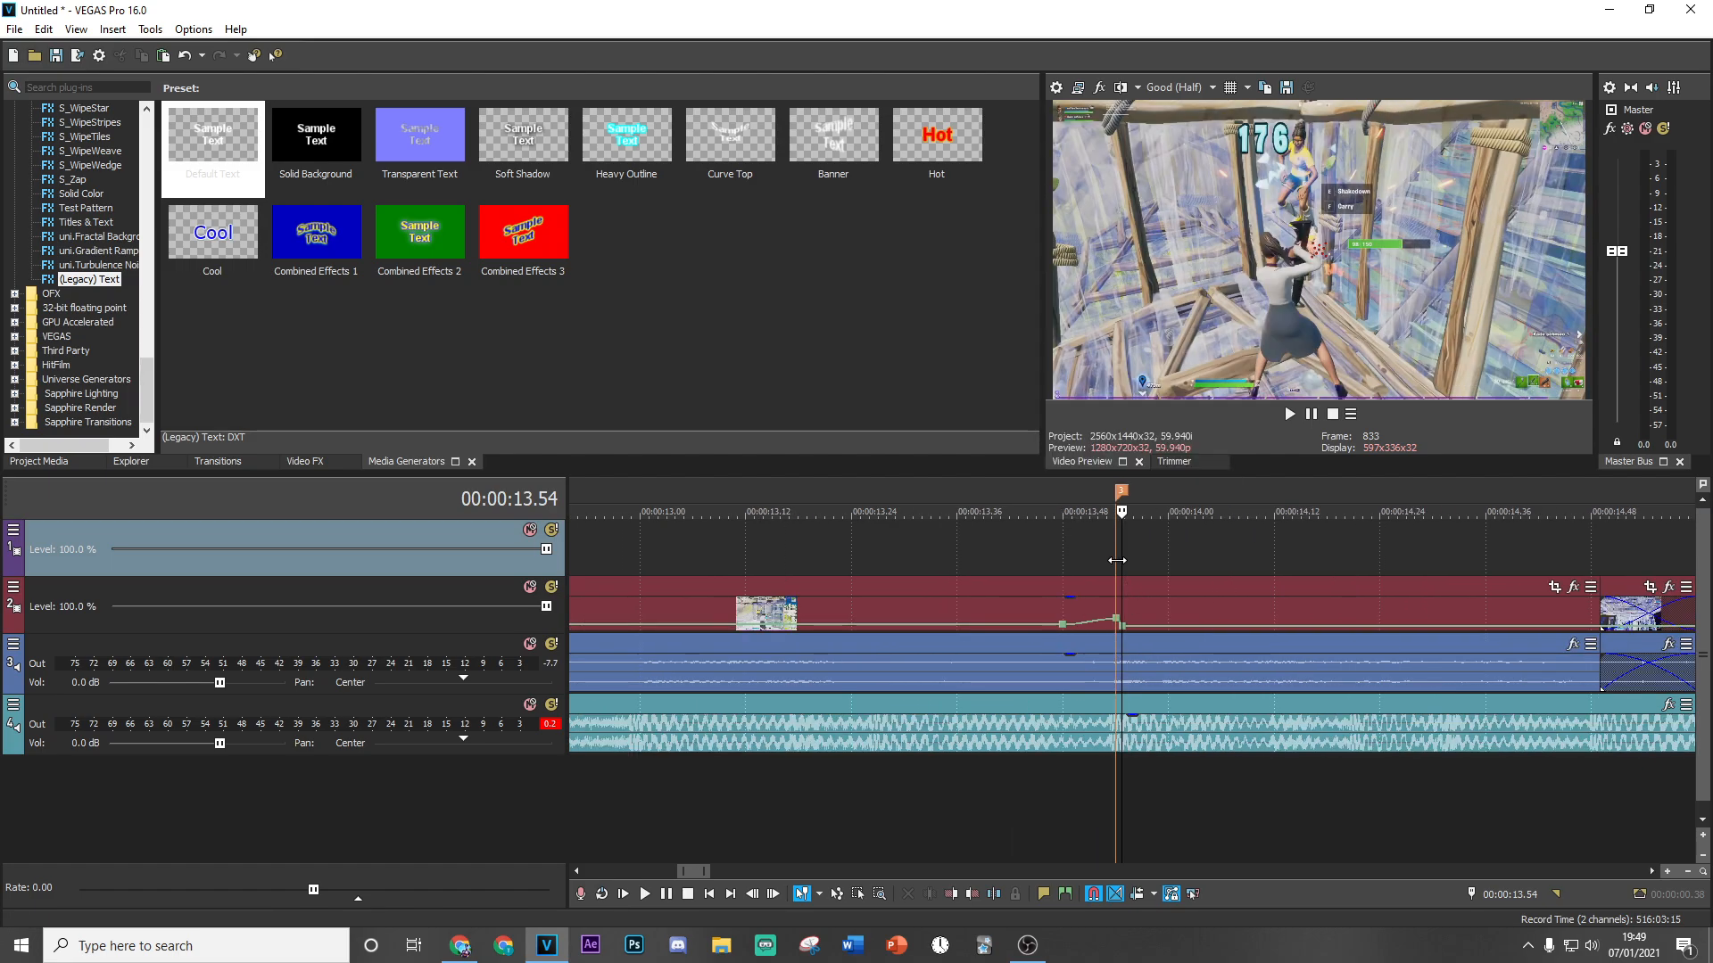
{"action": "scroll", "coordinate": [1115, 562], "scroll_direction": "up", "scroll_amount": 3}
{"action": "key", "text": "Left"}
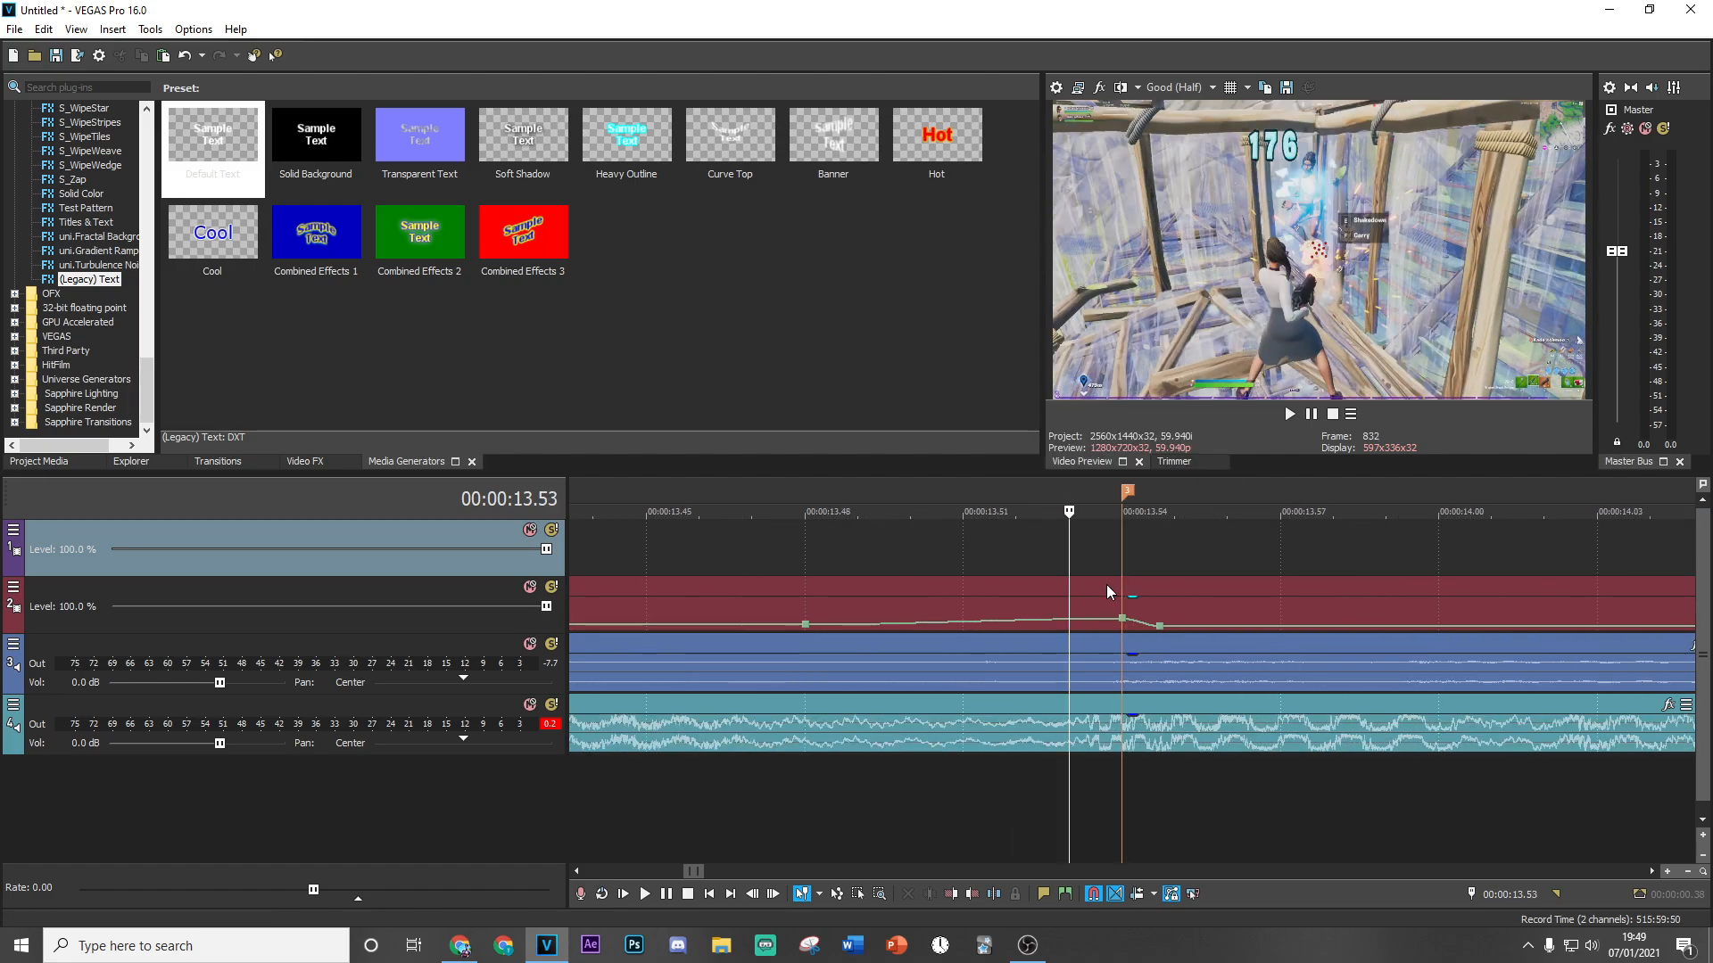
{"action": "right_click", "coordinate": [1185, 607]}
{"action": "left_click", "coordinate": [1233, 549]}
Find where the build-up before the shot begins and split the gameplay clip at 00:00:13.27.
{"action": "scroll", "coordinate": [985, 539], "scroll_direction": "down", "scroll_amount": 3}
{"action": "left_click", "coordinate": [999, 564]}
{"action": "left_click", "coordinate": [955, 558]}
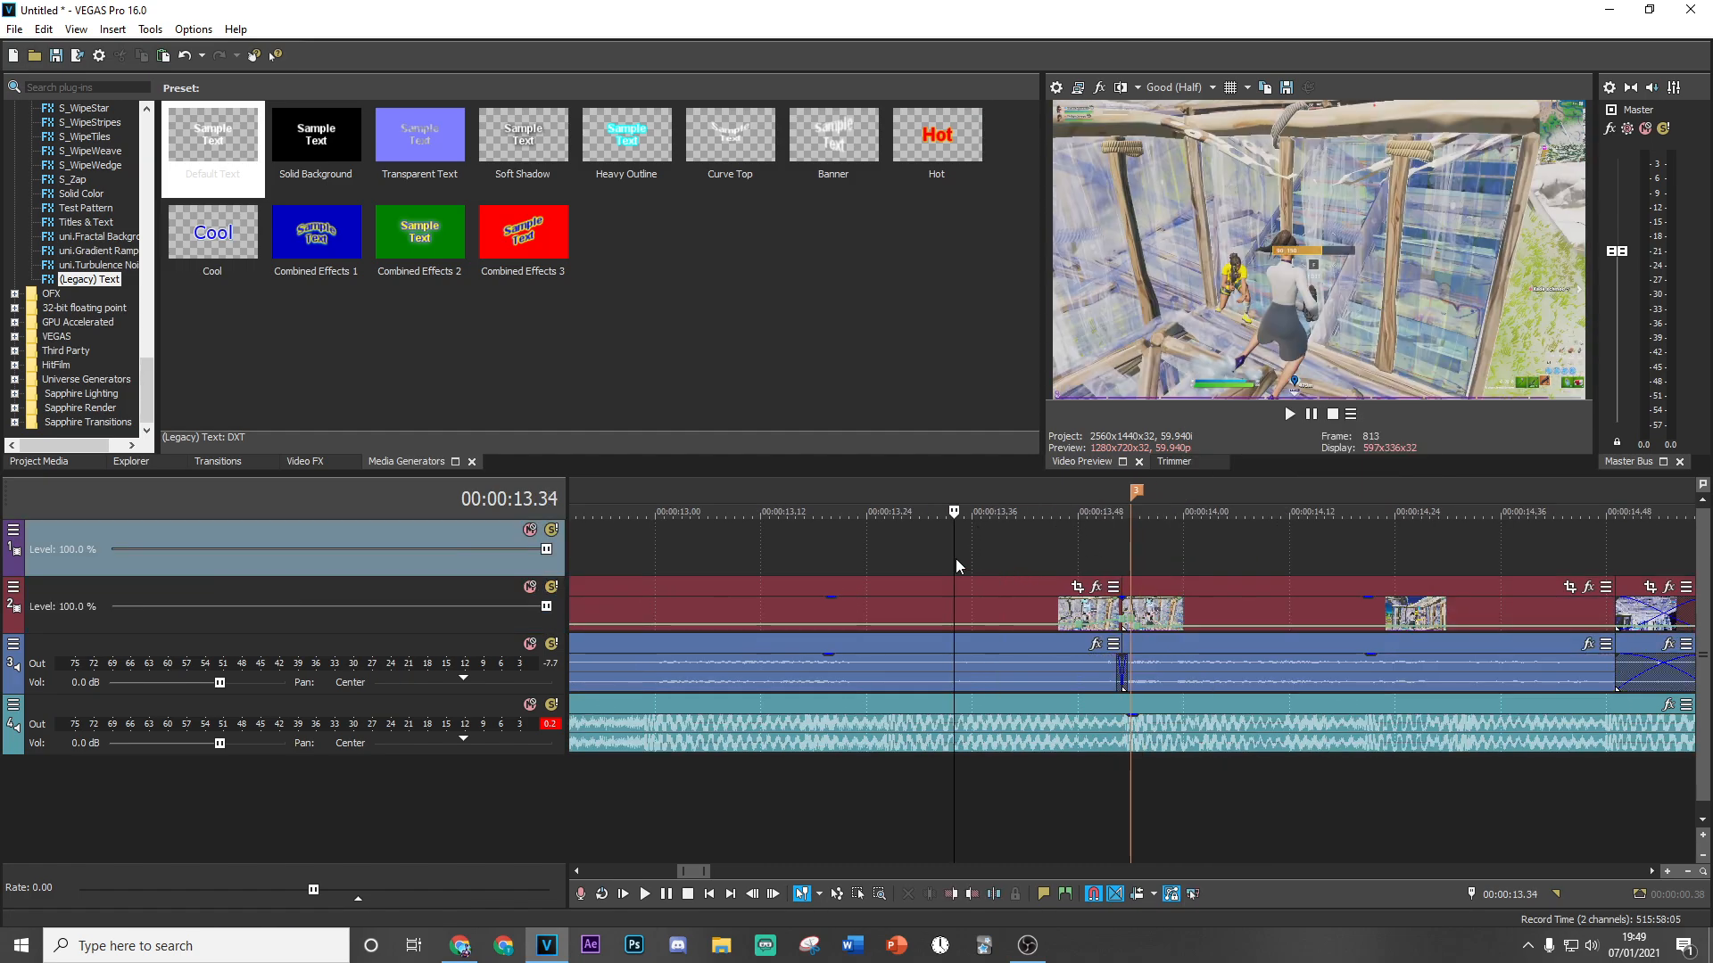
{"action": "left_click", "coordinate": [928, 563]}
{"action": "left_click", "coordinate": [919, 560]}
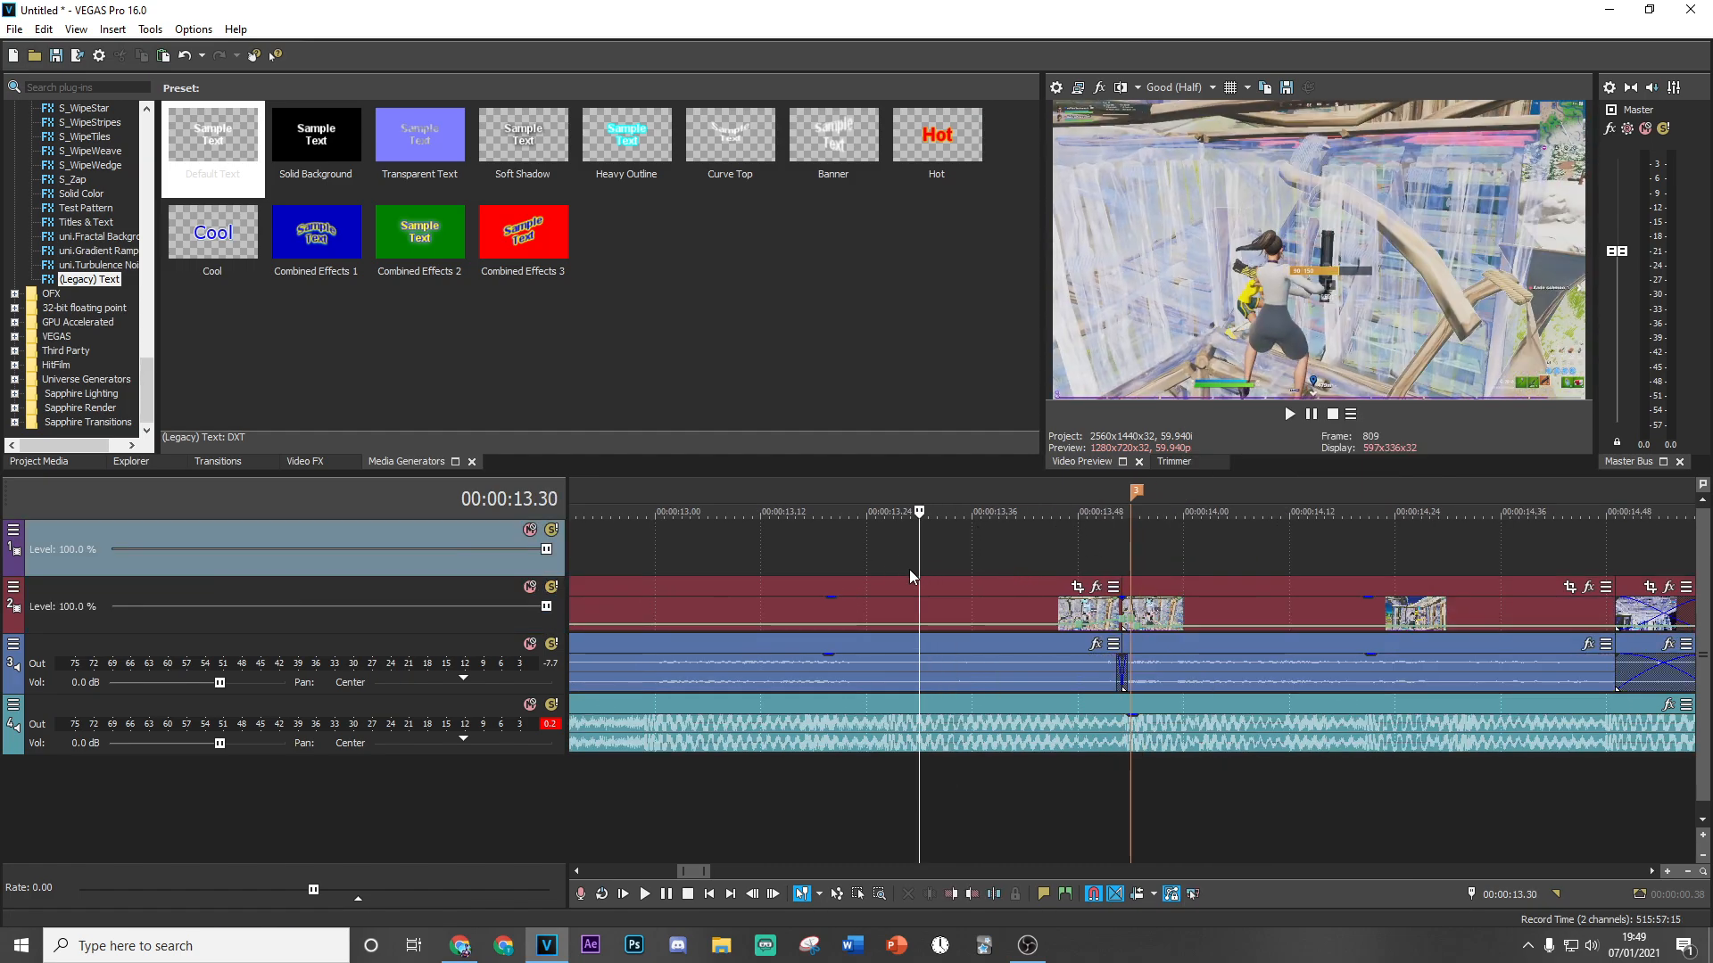
{"action": "left_click", "coordinate": [910, 575]}
{"action": "right_click", "coordinate": [922, 602]}
{"action": "left_click", "coordinate": [892, 560]}
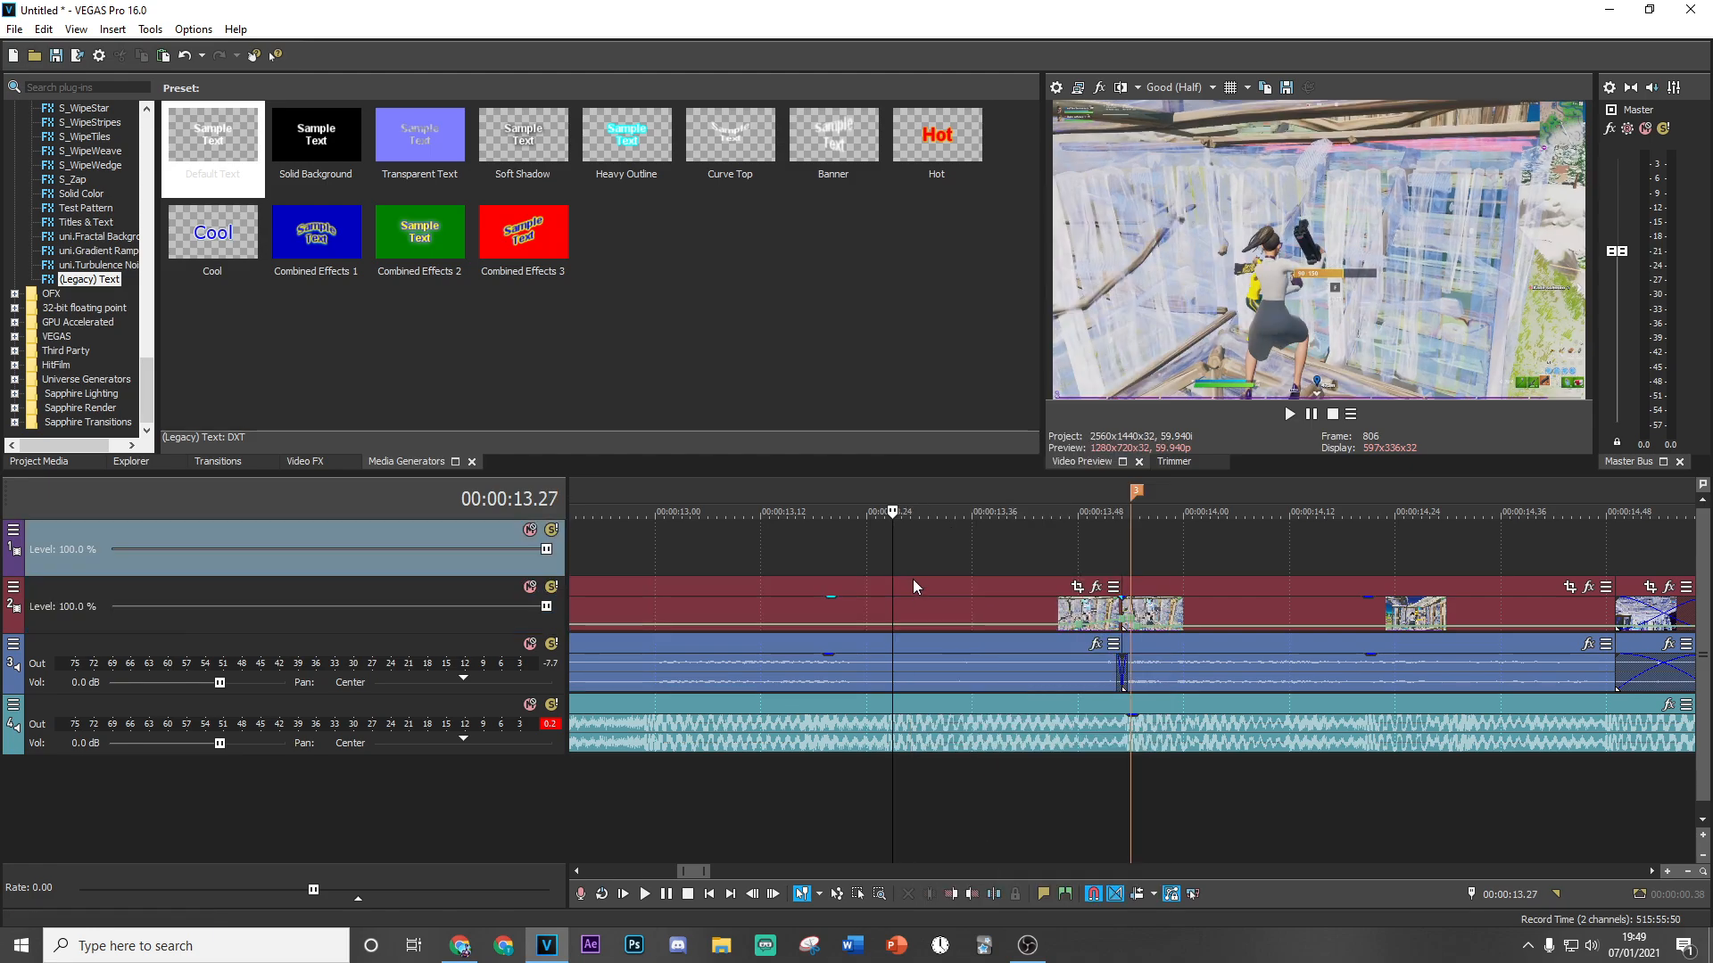
{"action": "right_click", "coordinate": [906, 604]}
{"action": "left_click", "coordinate": [955, 544]}
Apply the aataroonbeatwhite effect preset to the clip starting at 00:00:11.29 and preview its first frames.
{"action": "scroll", "coordinate": [999, 613], "scroll_direction": "down", "scroll_amount": 3}
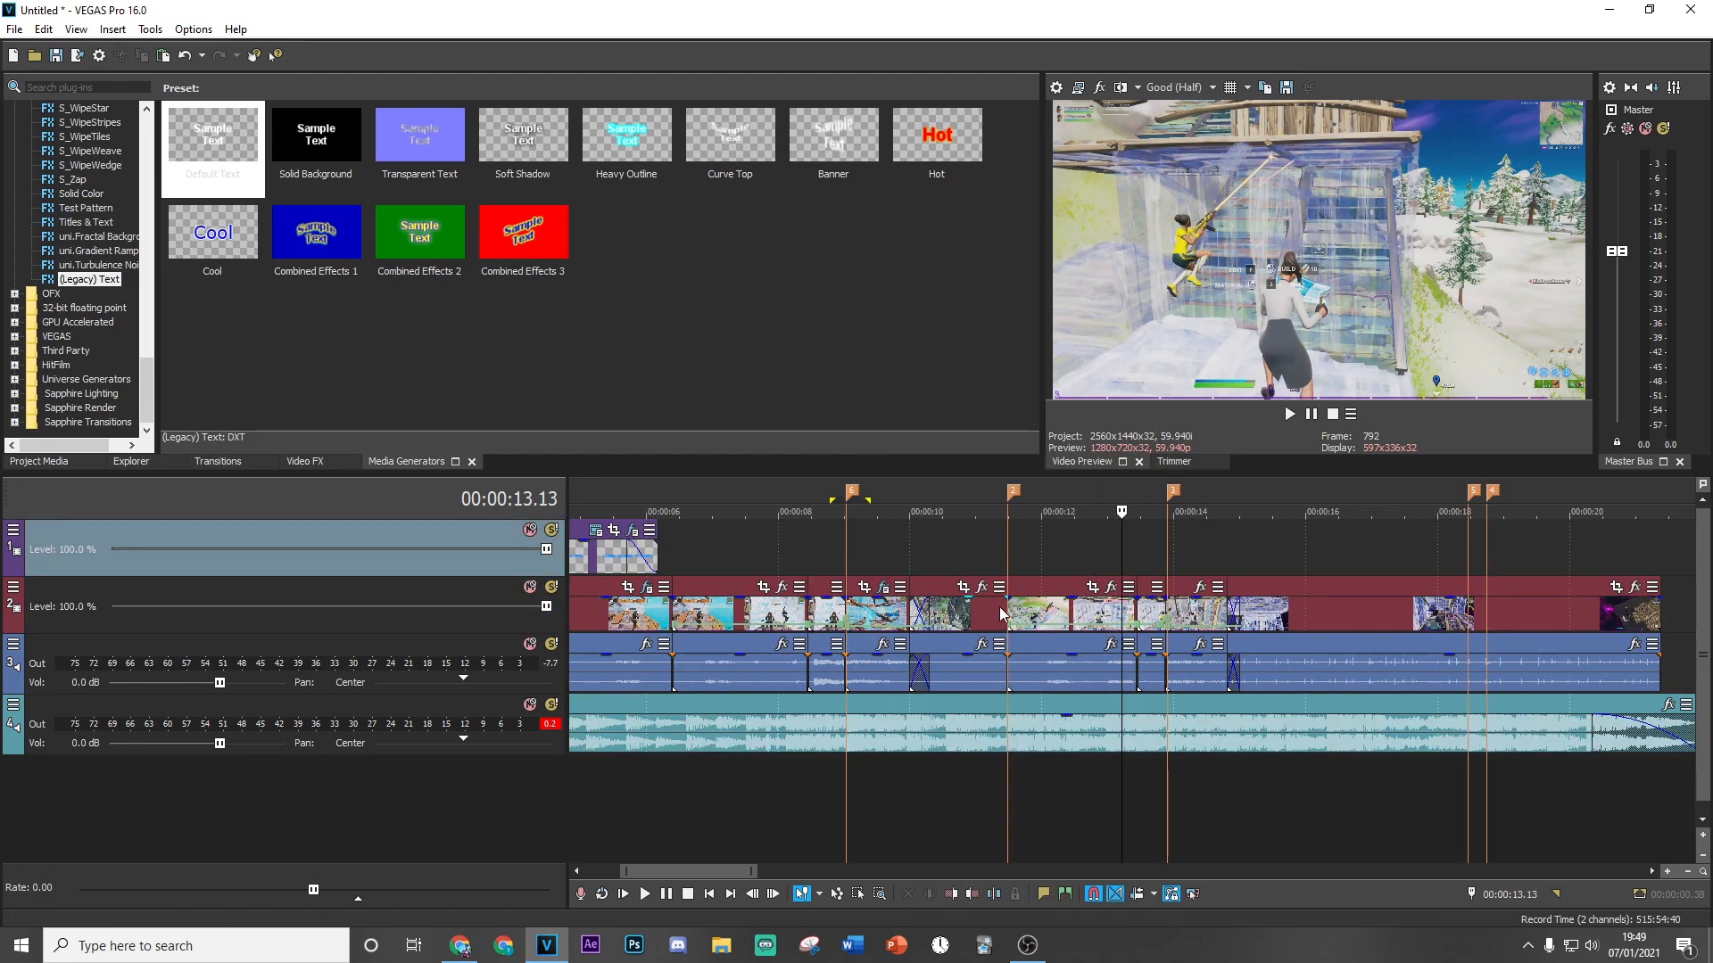
{"action": "left_click", "coordinate": [1090, 565]}
{"action": "left_click", "coordinate": [1011, 566]}
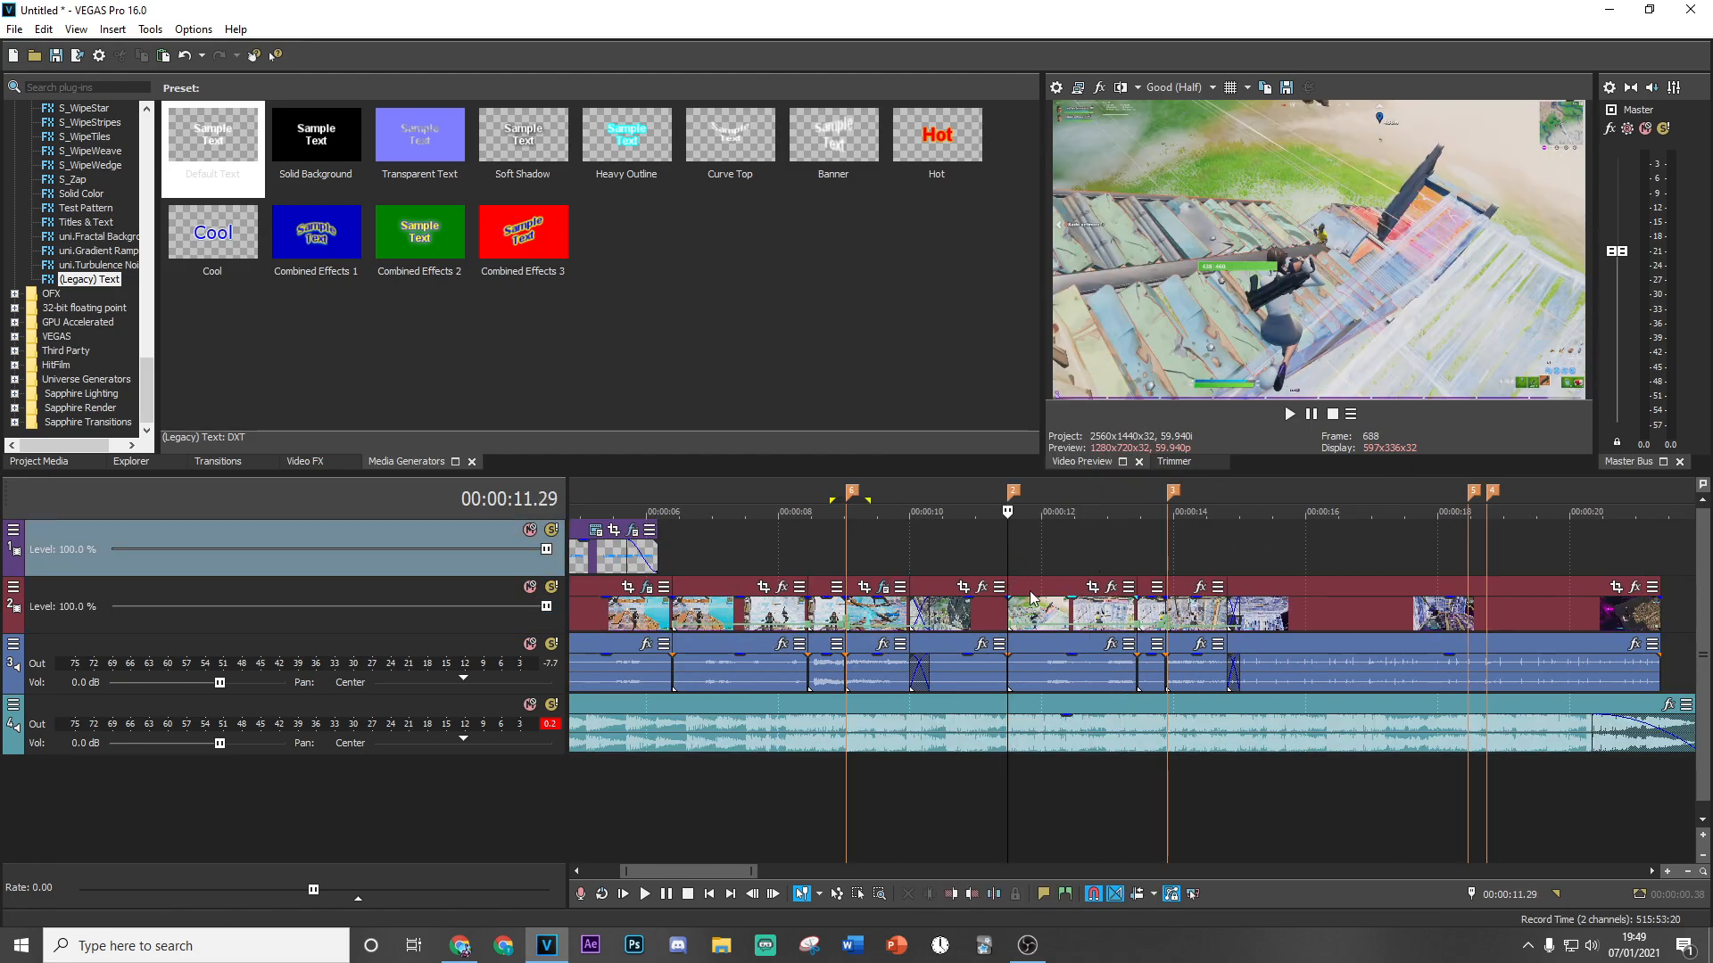
{"action": "left_click", "coordinate": [1111, 586]}
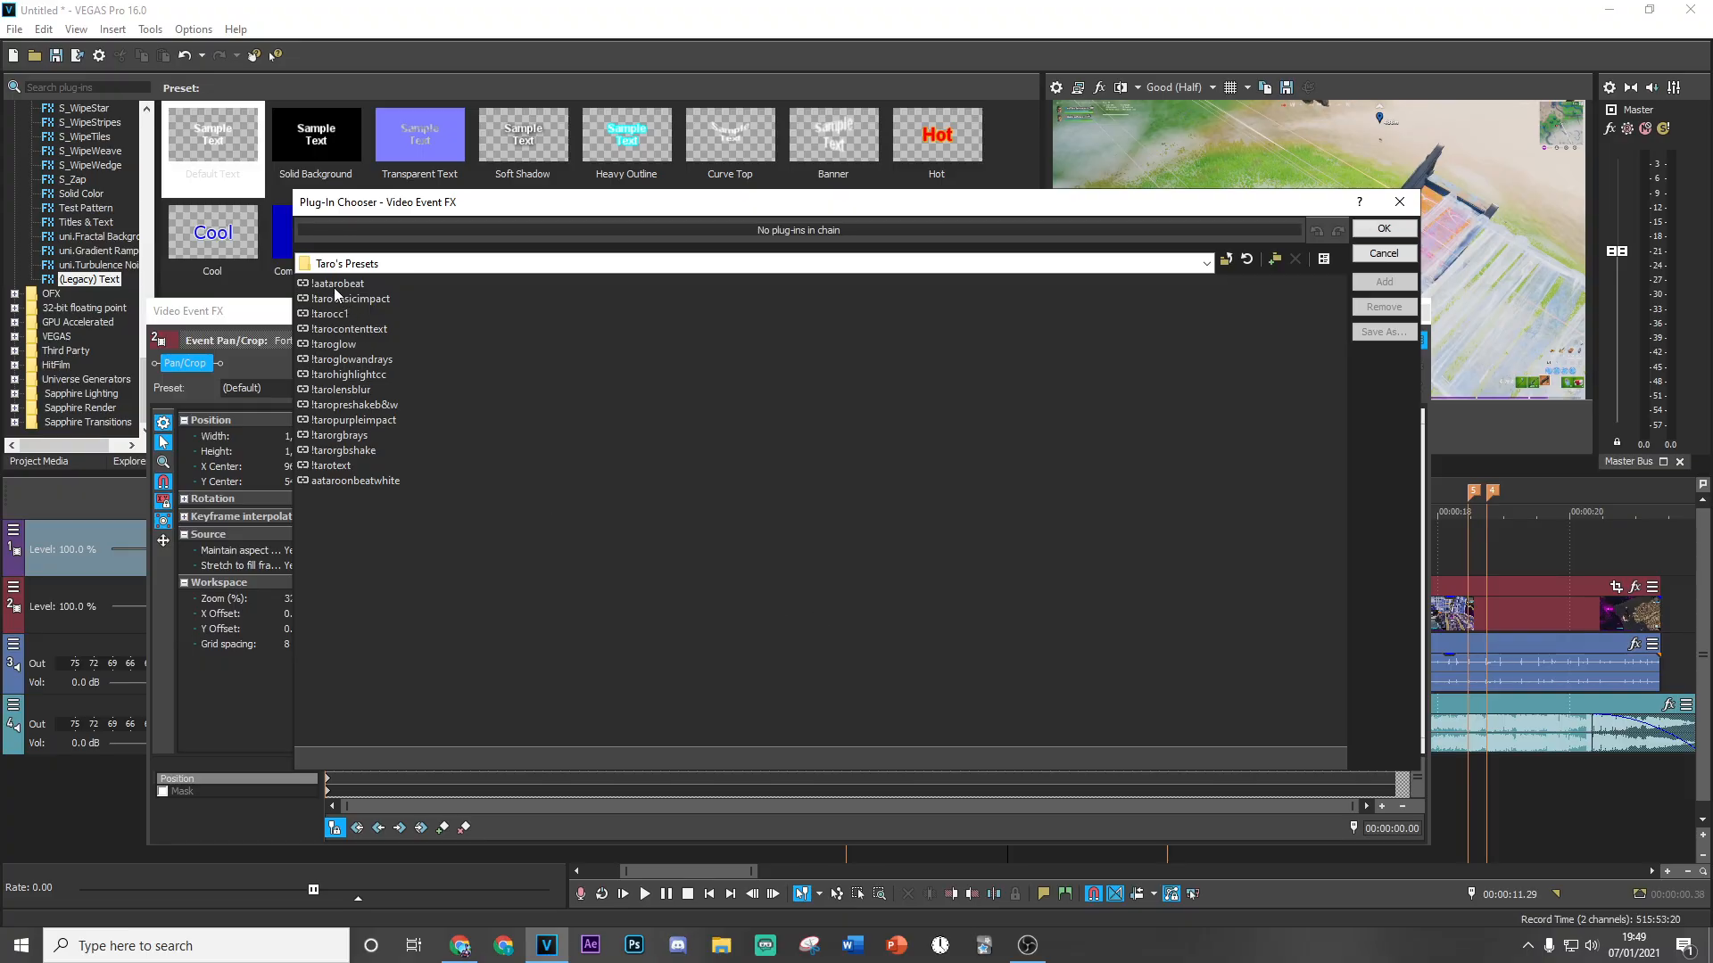
{"action": "left_click", "coordinate": [366, 482]}
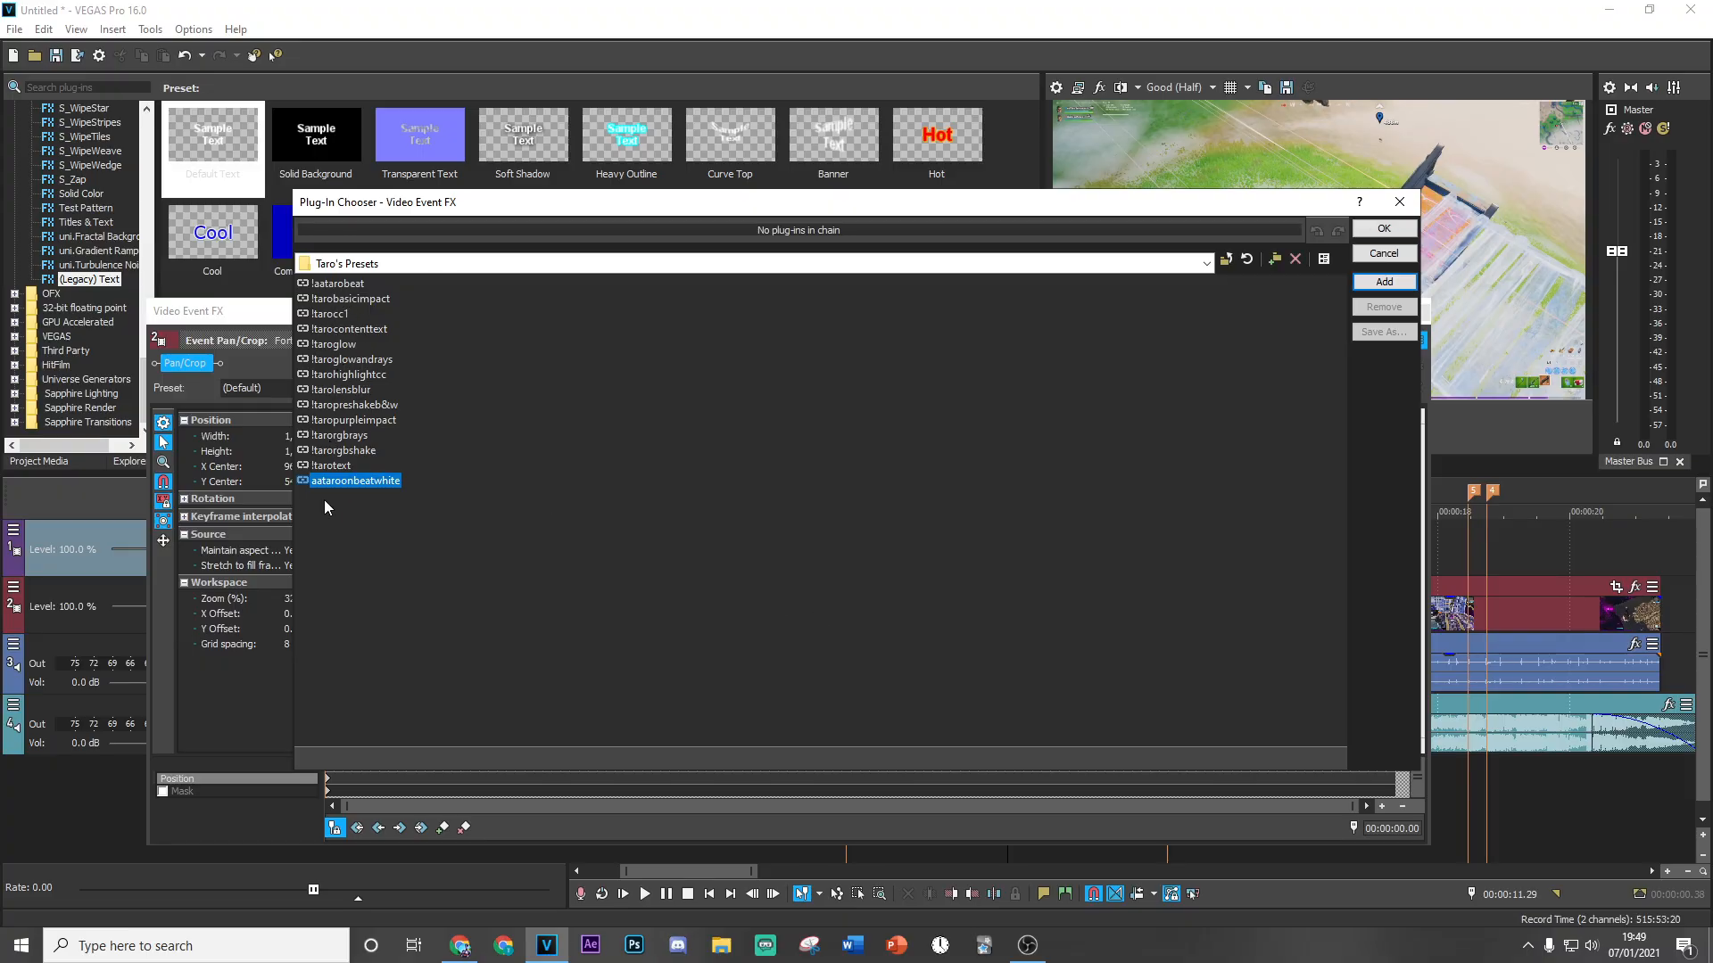
{"action": "left_click", "coordinate": [1384, 229]}
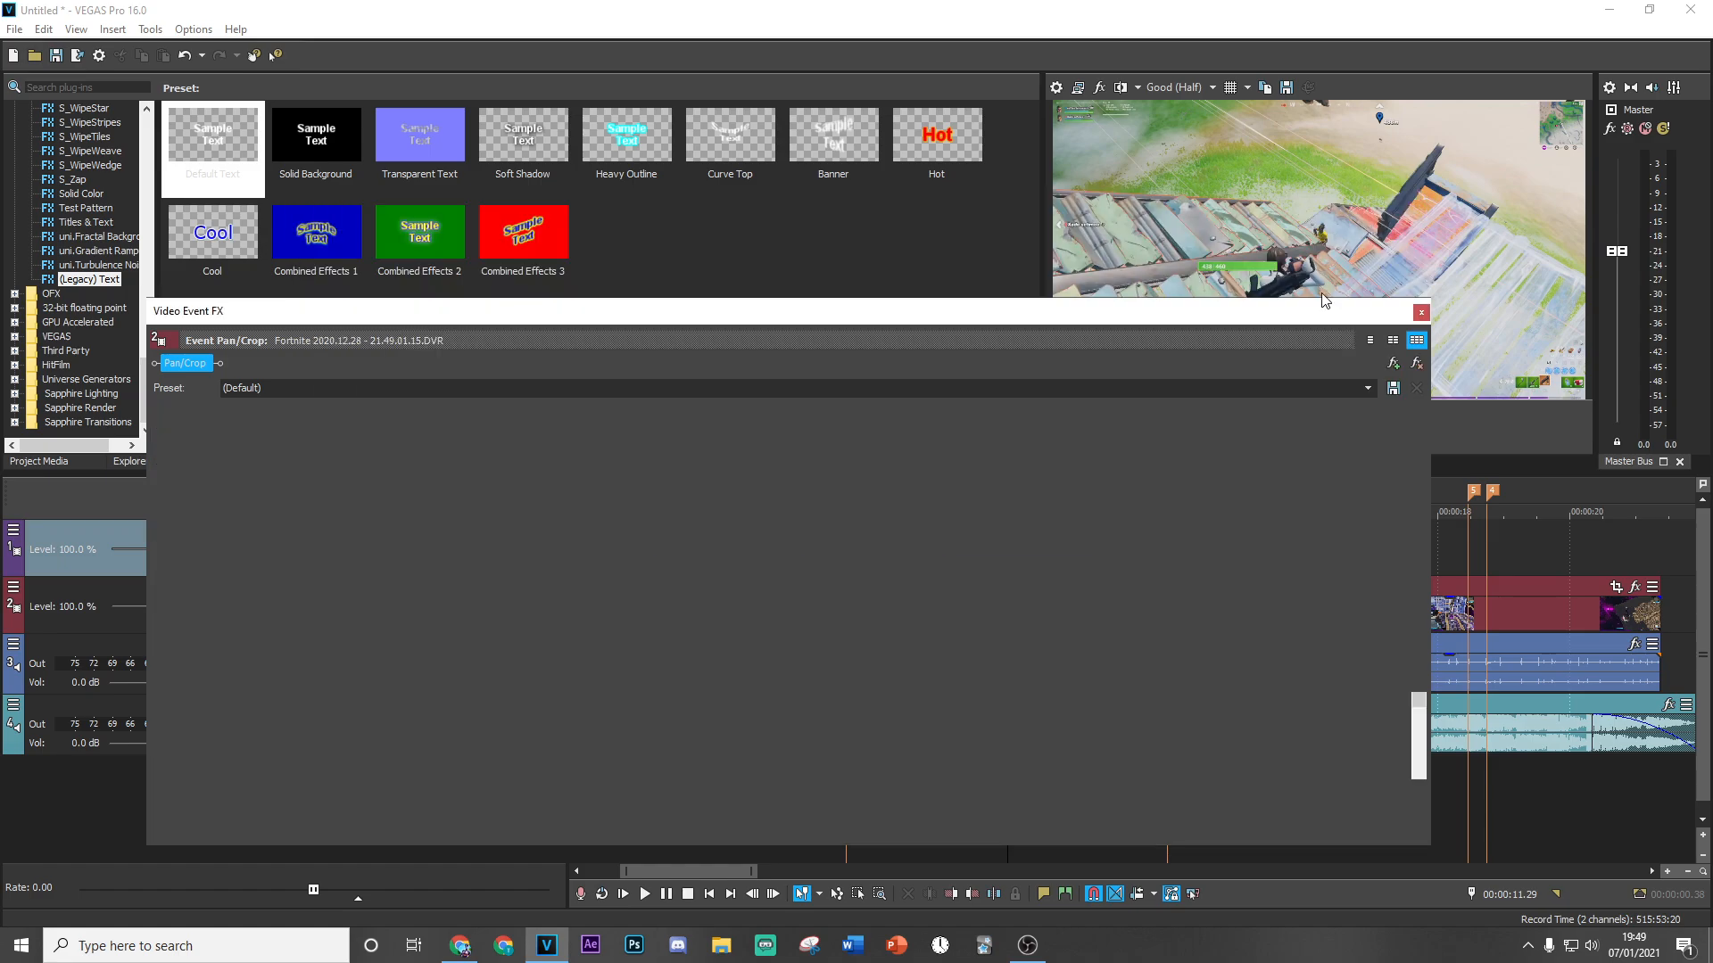
{"action": "left_click_drag", "start_coordinate": [406, 687], "coordinate": [533, 705]}
{"action": "left_click", "coordinate": [557, 705]}
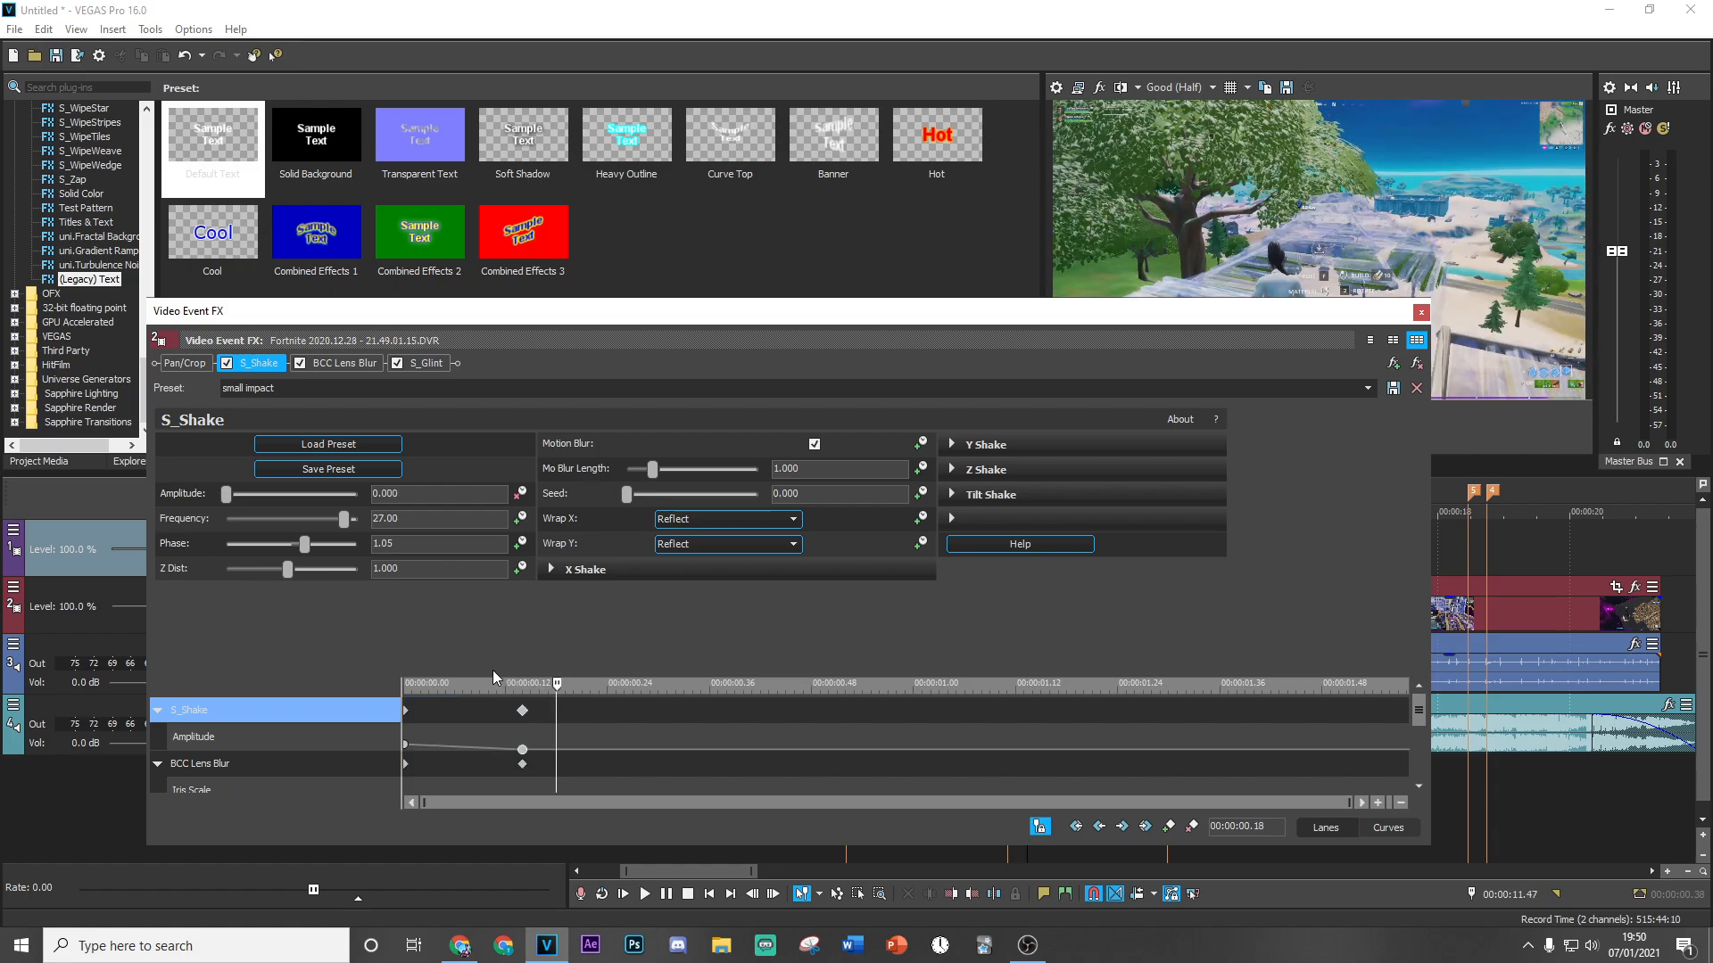
{"action": "left_click", "coordinate": [1421, 313]}
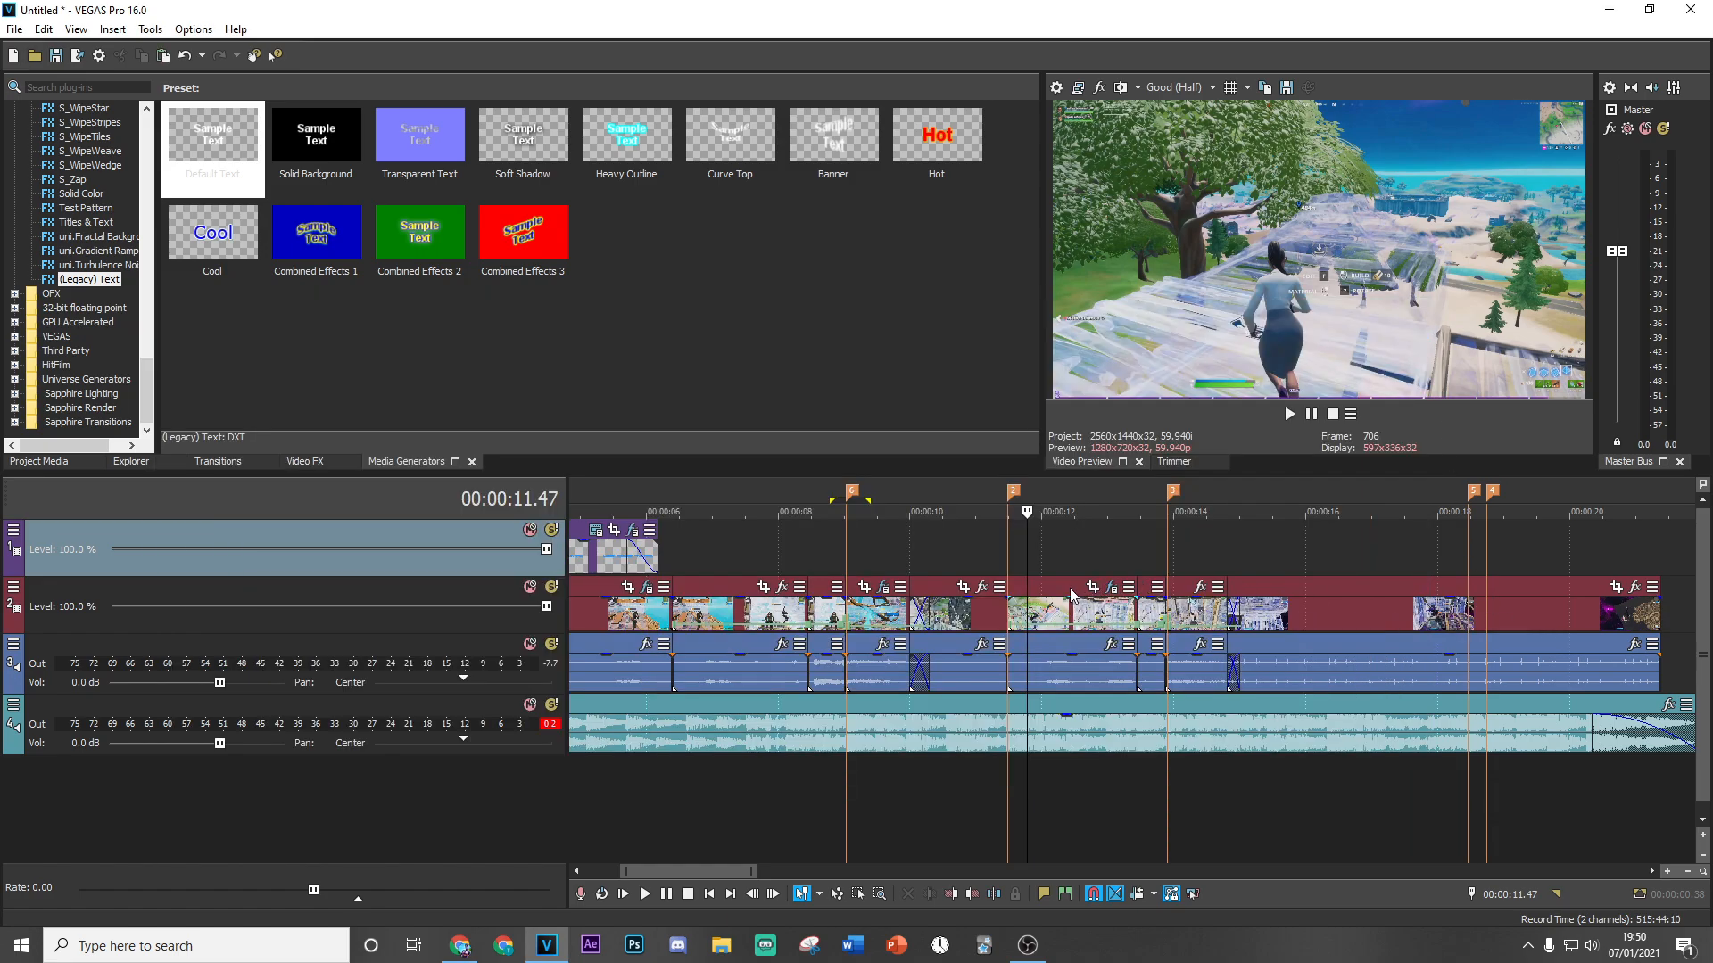
Play the timeline from 00:00:11.14 to check the white on-beat effect at the 00:00:11.29 marker.
{"action": "scroll", "coordinate": [1021, 566], "scroll_direction": "up", "scroll_amount": 5}
{"action": "left_click", "coordinate": [1224, 549]}
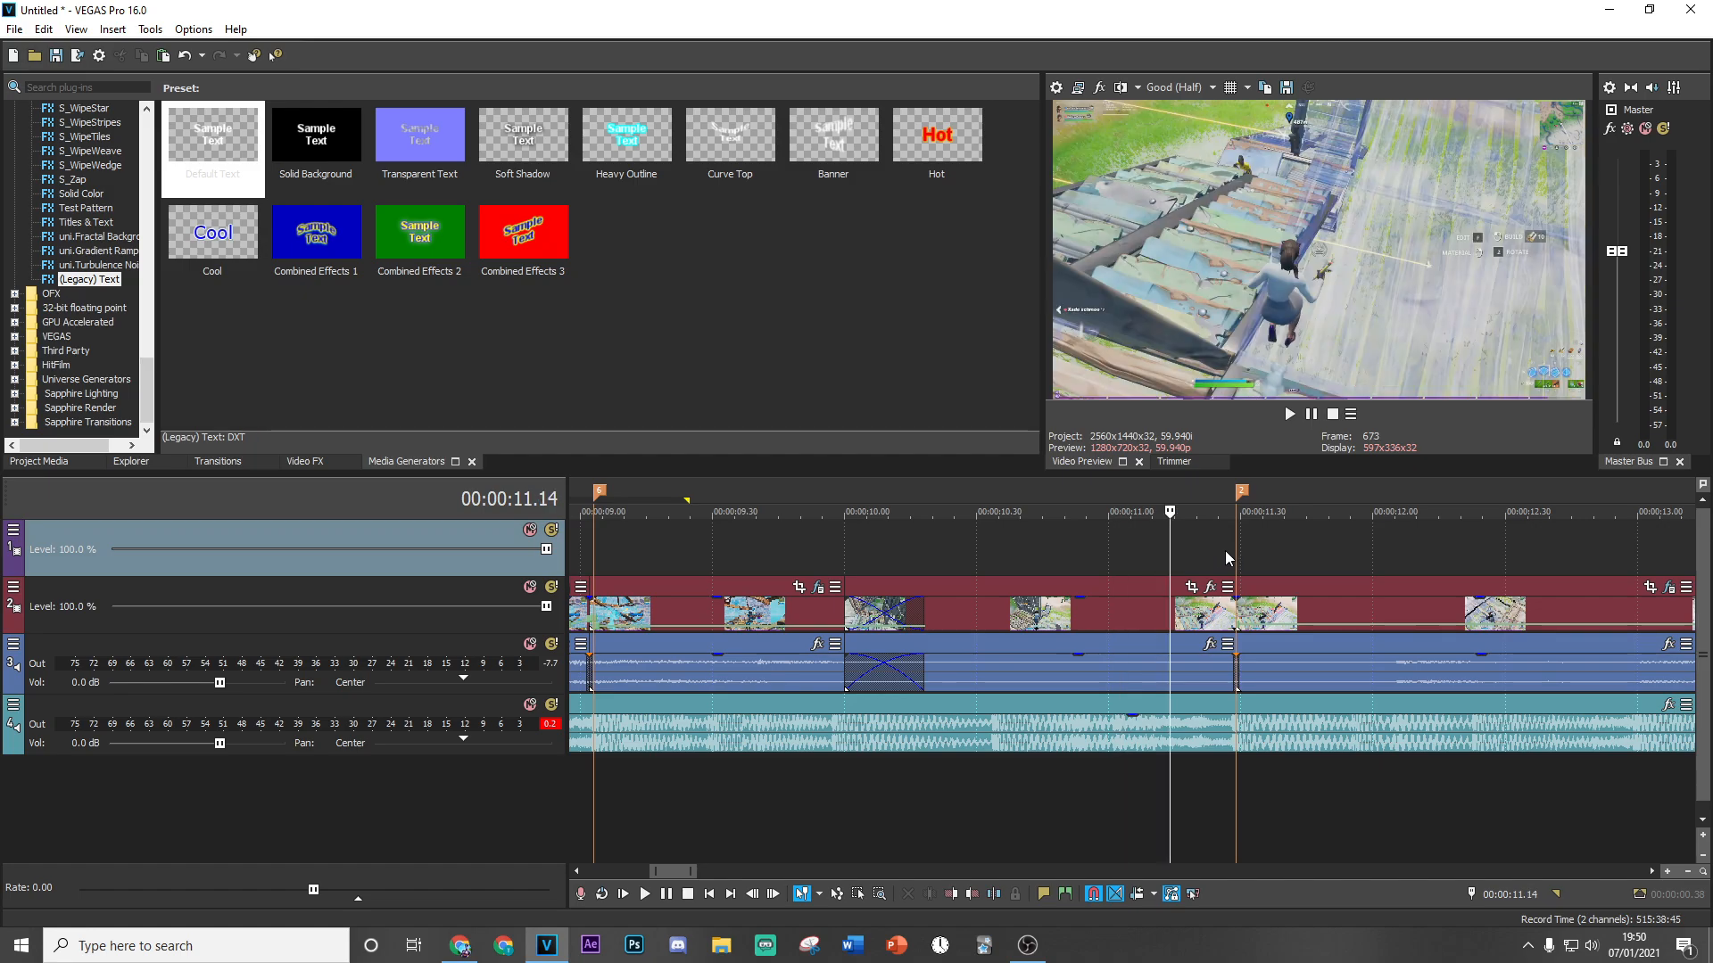
{"action": "key", "text": "space"}
{"action": "scroll", "coordinate": [1330, 562], "scroll_direction": "down", "scroll_amount": 3}
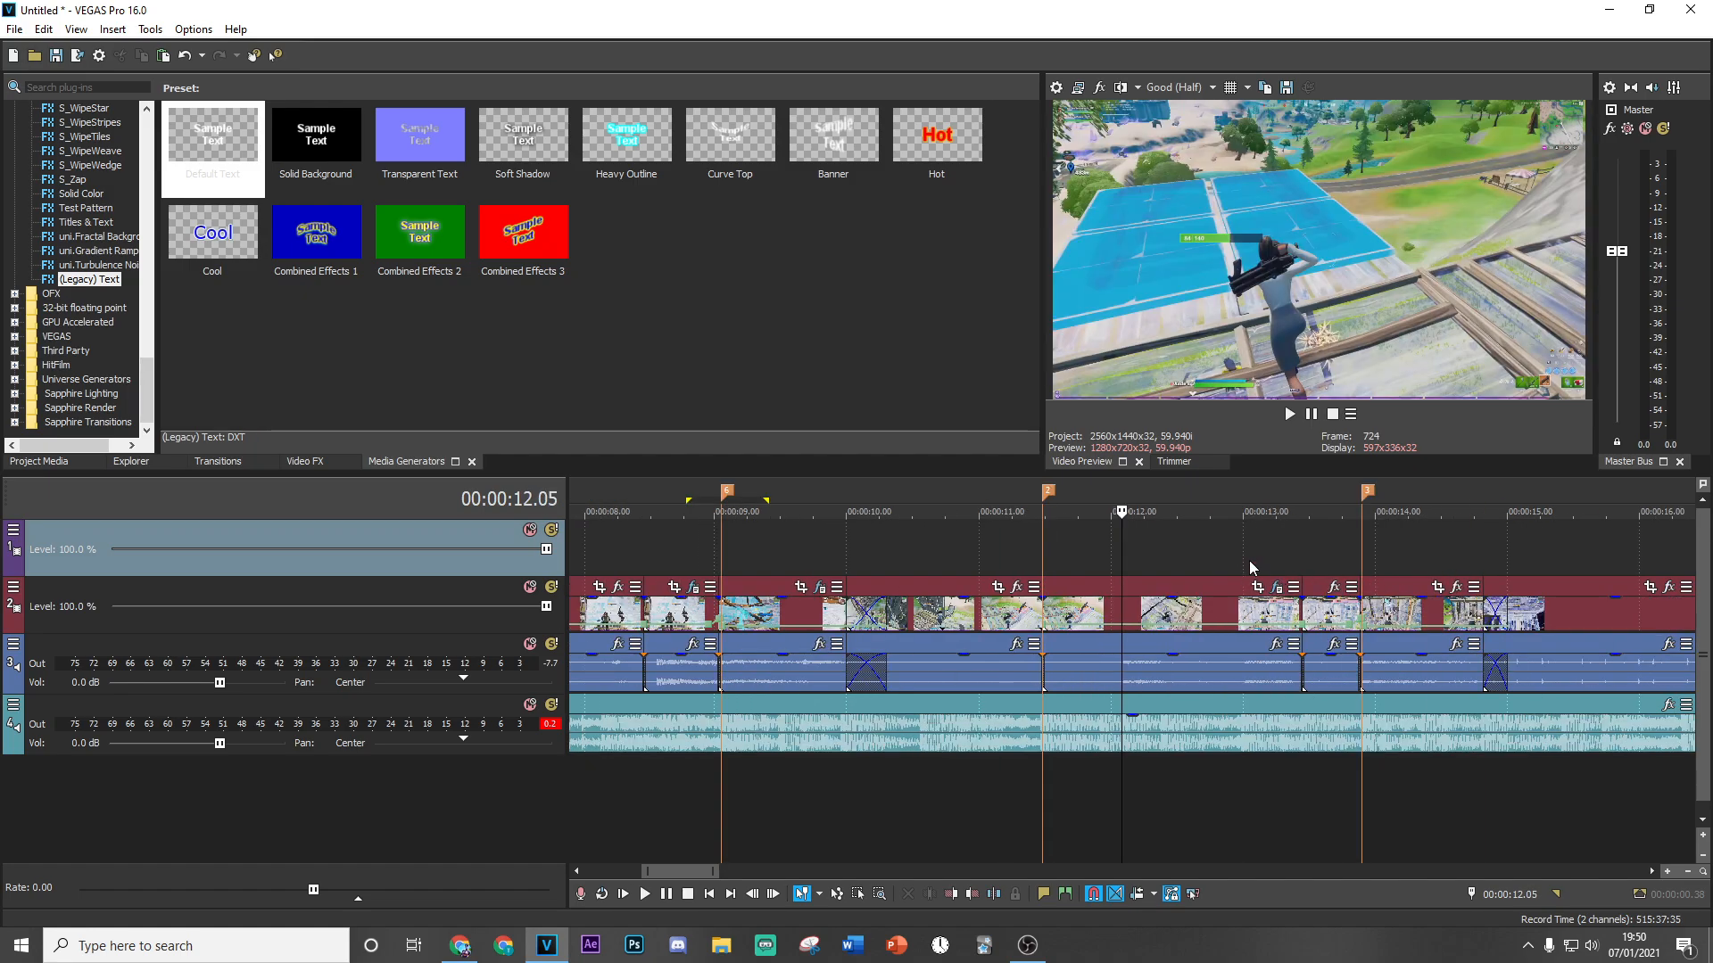
{"action": "key", "text": "Return"}
Apply the !taropreshakeb&w effect preset to the short clip between 00:00:13.27 and 00:00:13.53 and scrub through it.
{"action": "scroll", "coordinate": [1300, 566], "scroll_direction": "up", "scroll_amount": 3}
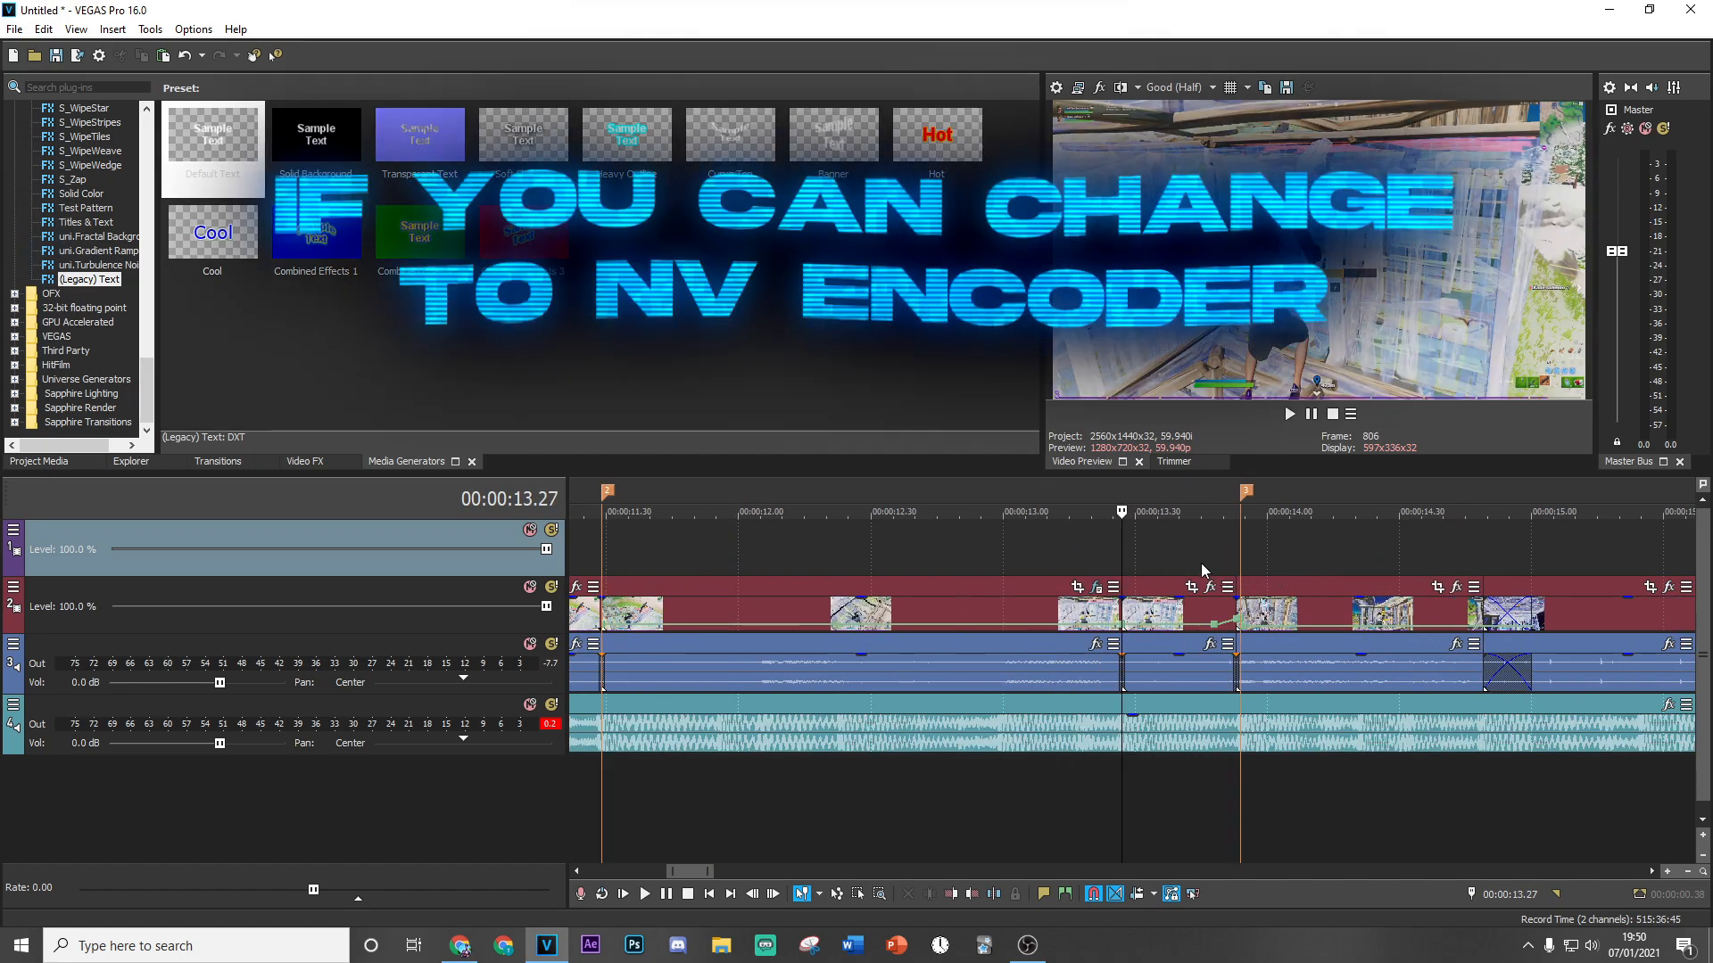
{"action": "left_click", "coordinate": [1211, 588]}
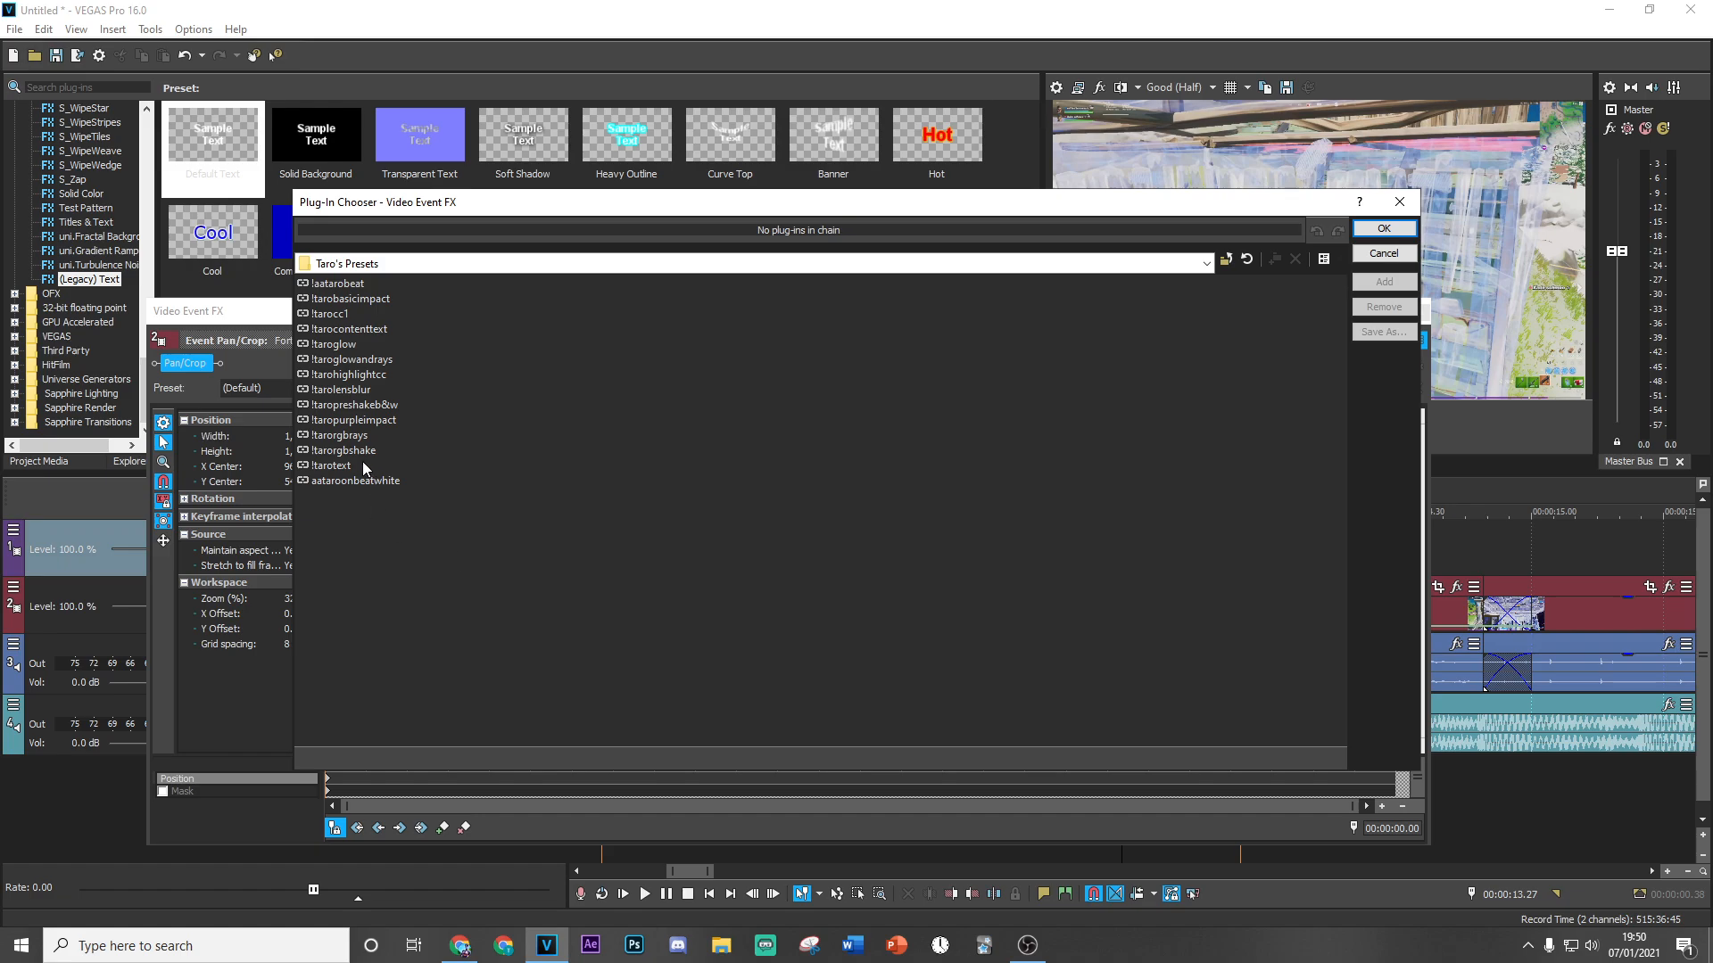
{"action": "left_click", "coordinate": [440, 409]}
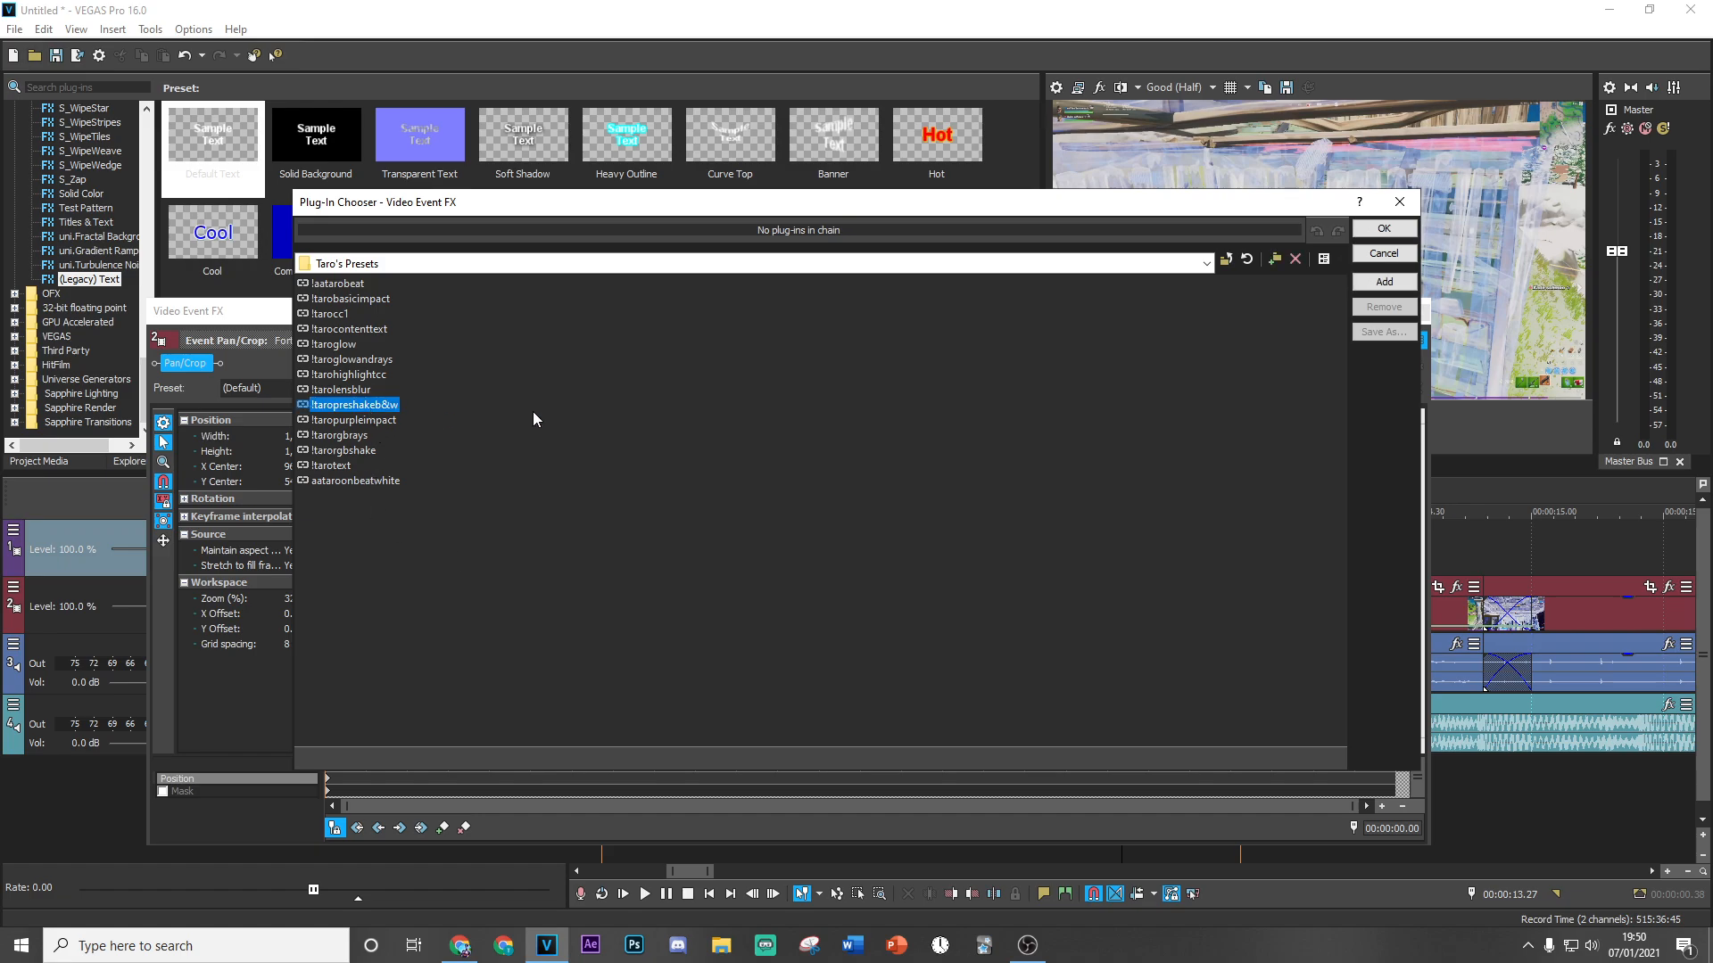
{"action": "left_click", "coordinate": [1384, 228]}
{"action": "left_click", "coordinate": [1418, 313]}
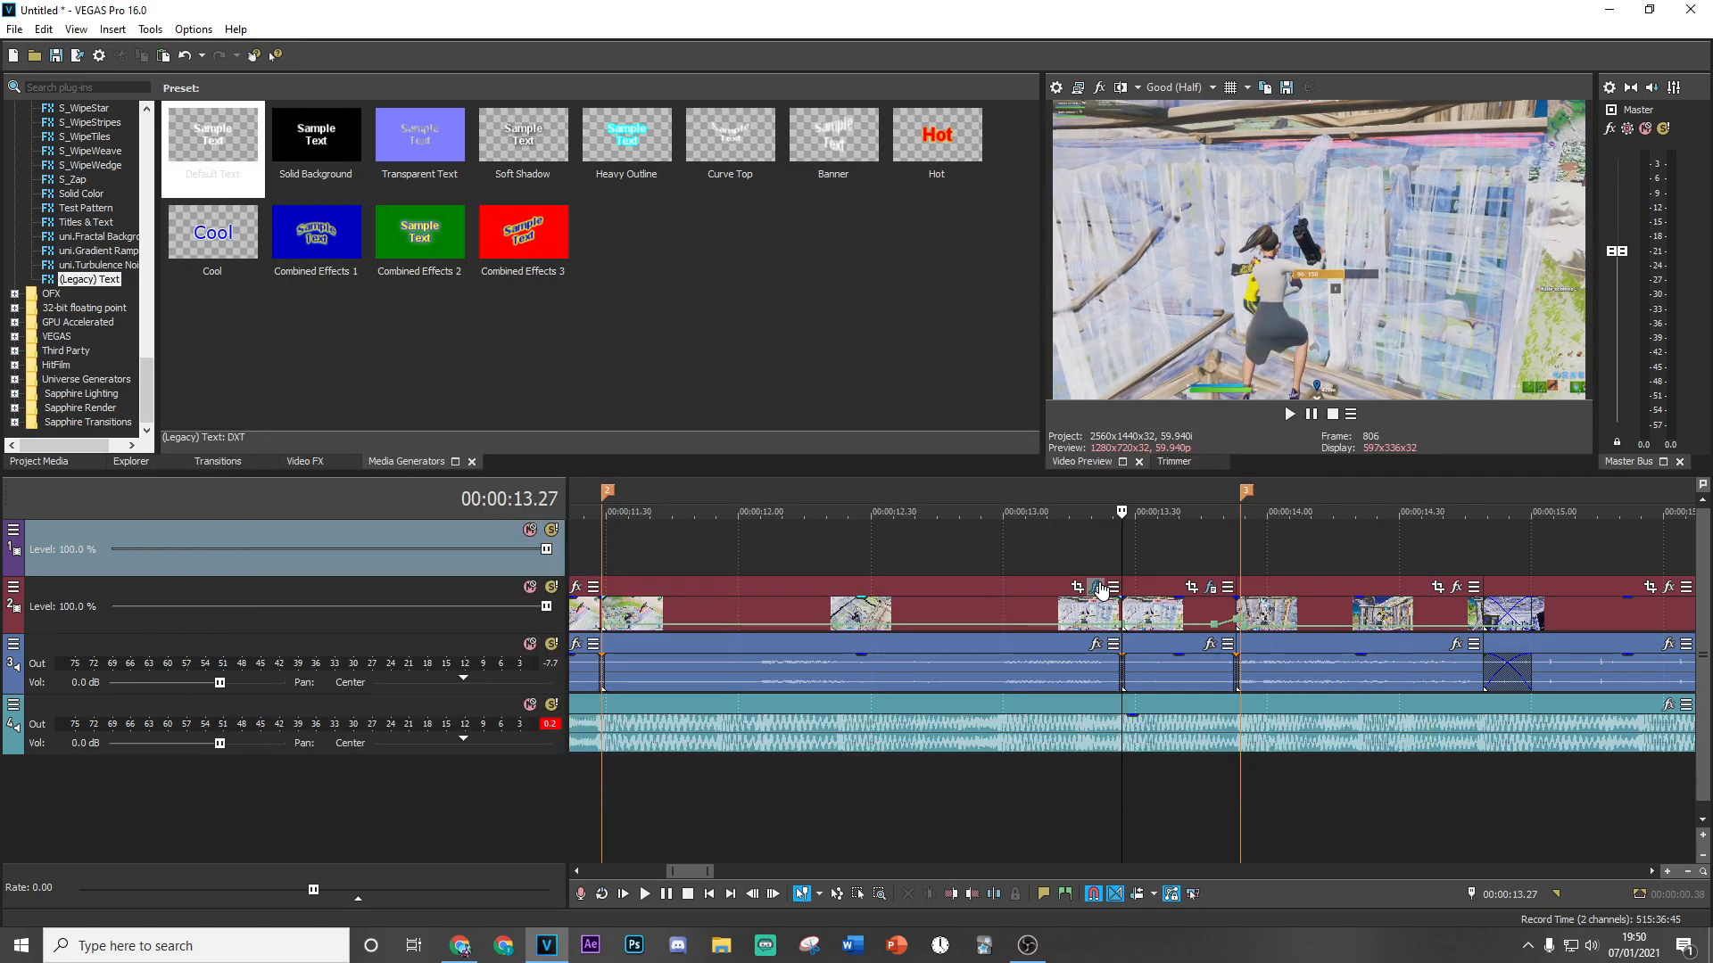
{"action": "left_click_drag", "start_coordinate": [1123, 566], "coordinate": [1241, 585]}
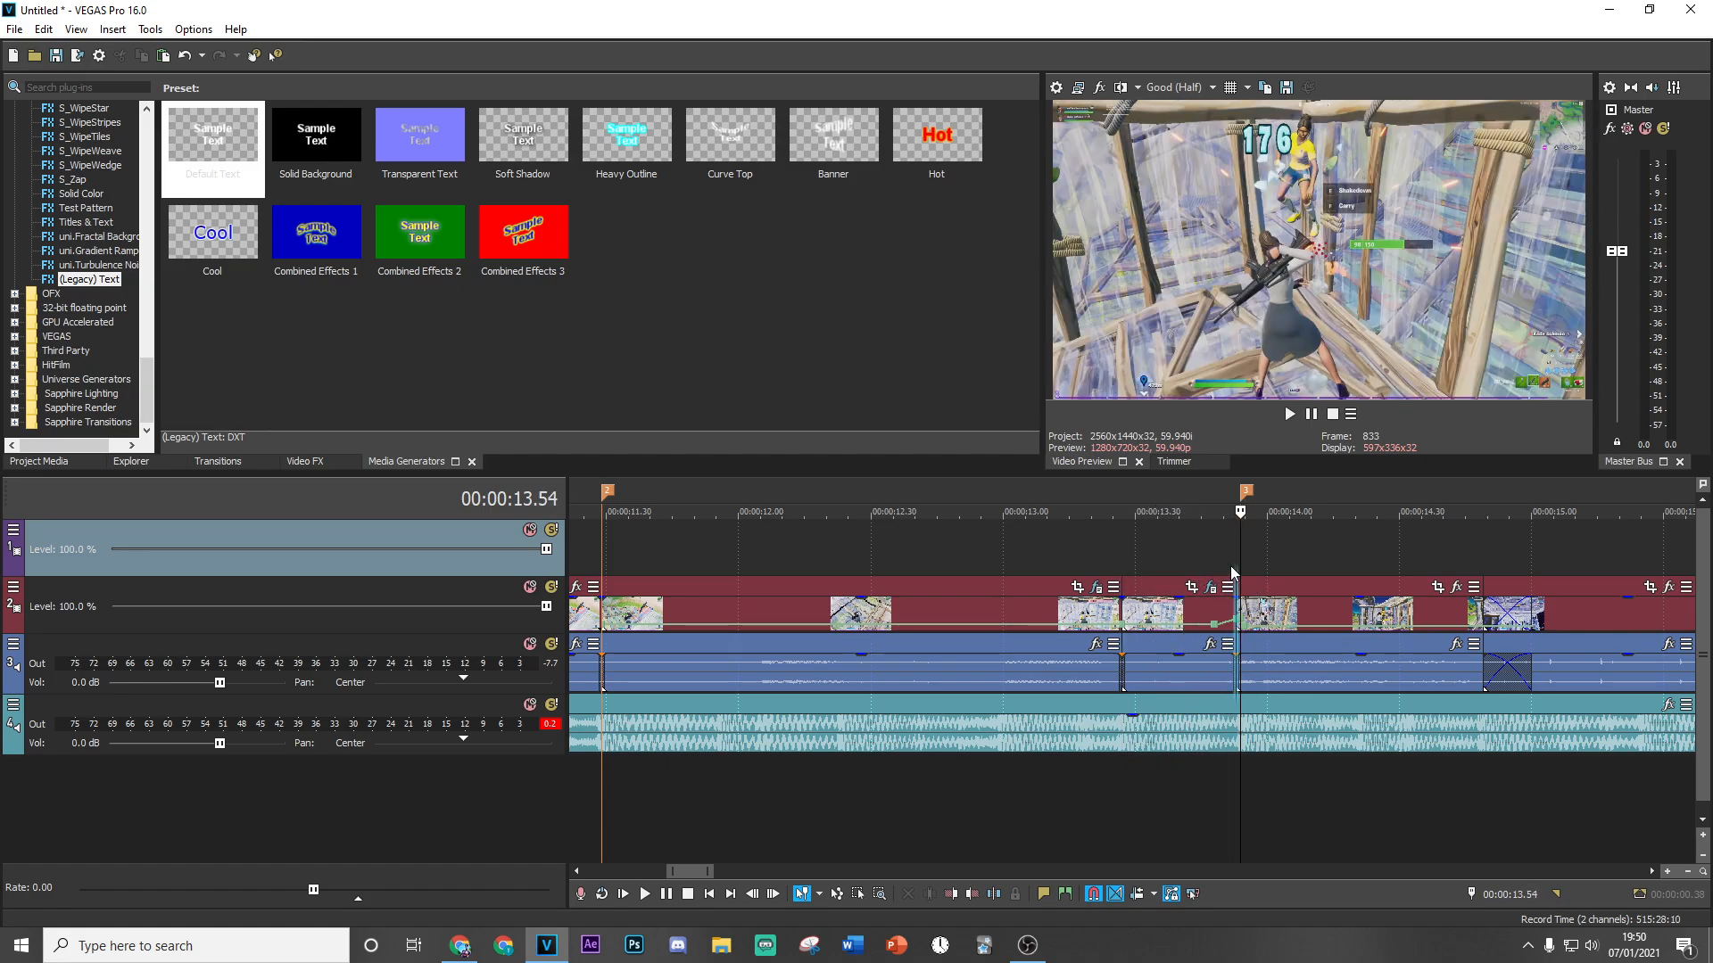
Apply the !taroglowandrays effect preset to the clip starting at 00:00:13.53.
{"action": "left_click", "coordinate": [1231, 566]}
{"action": "left_click", "coordinate": [1456, 587]}
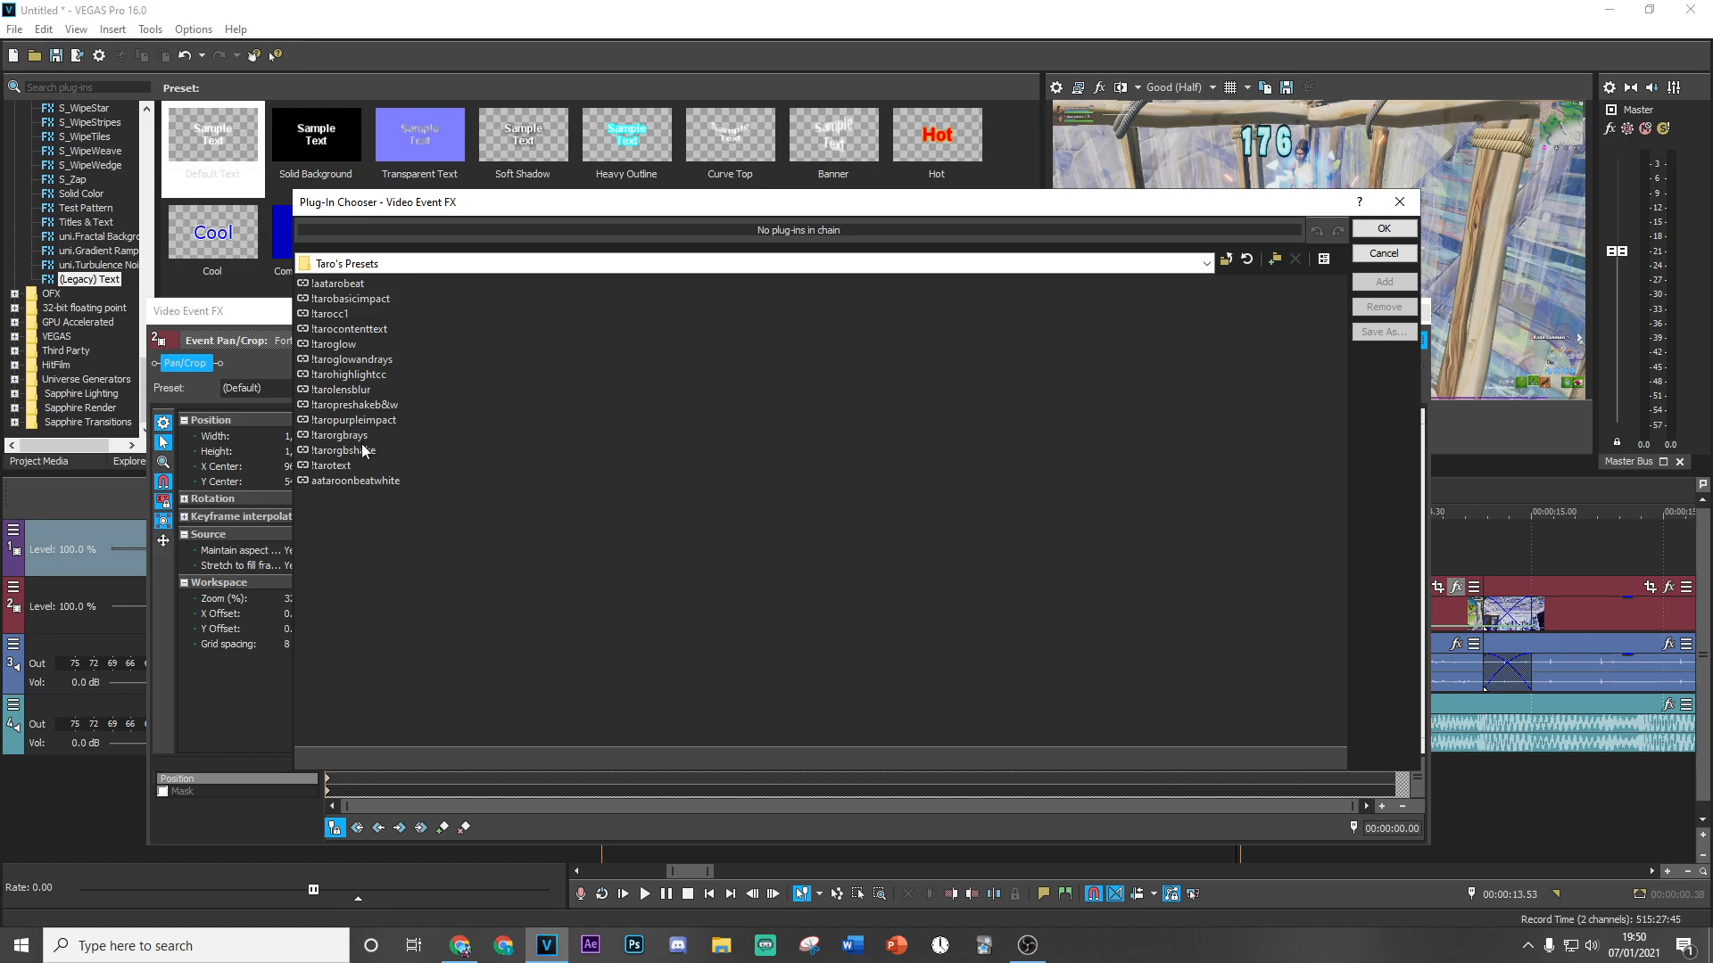
{"action": "double_click", "coordinate": [362, 360]}
{"action": "left_click", "coordinate": [1384, 228]}
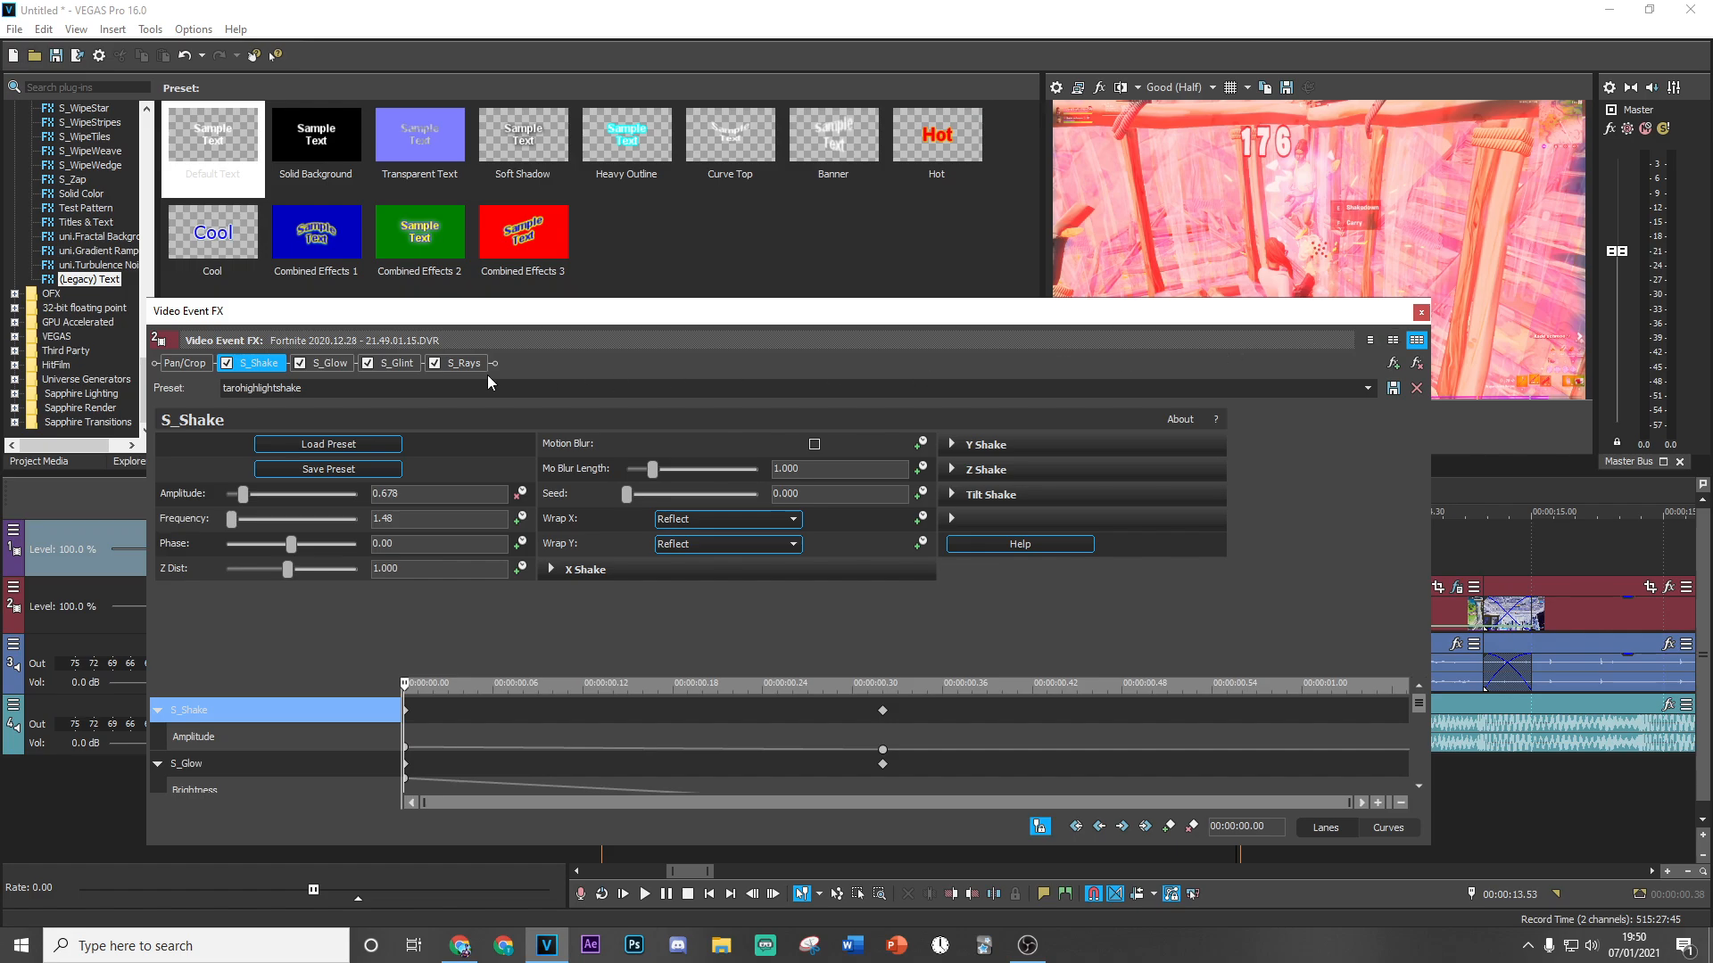
Inspect the S_Glow settings and its colour on the clip starting at 00:00:13.53, then close its effects window.
{"action": "left_click", "coordinate": [330, 365]}
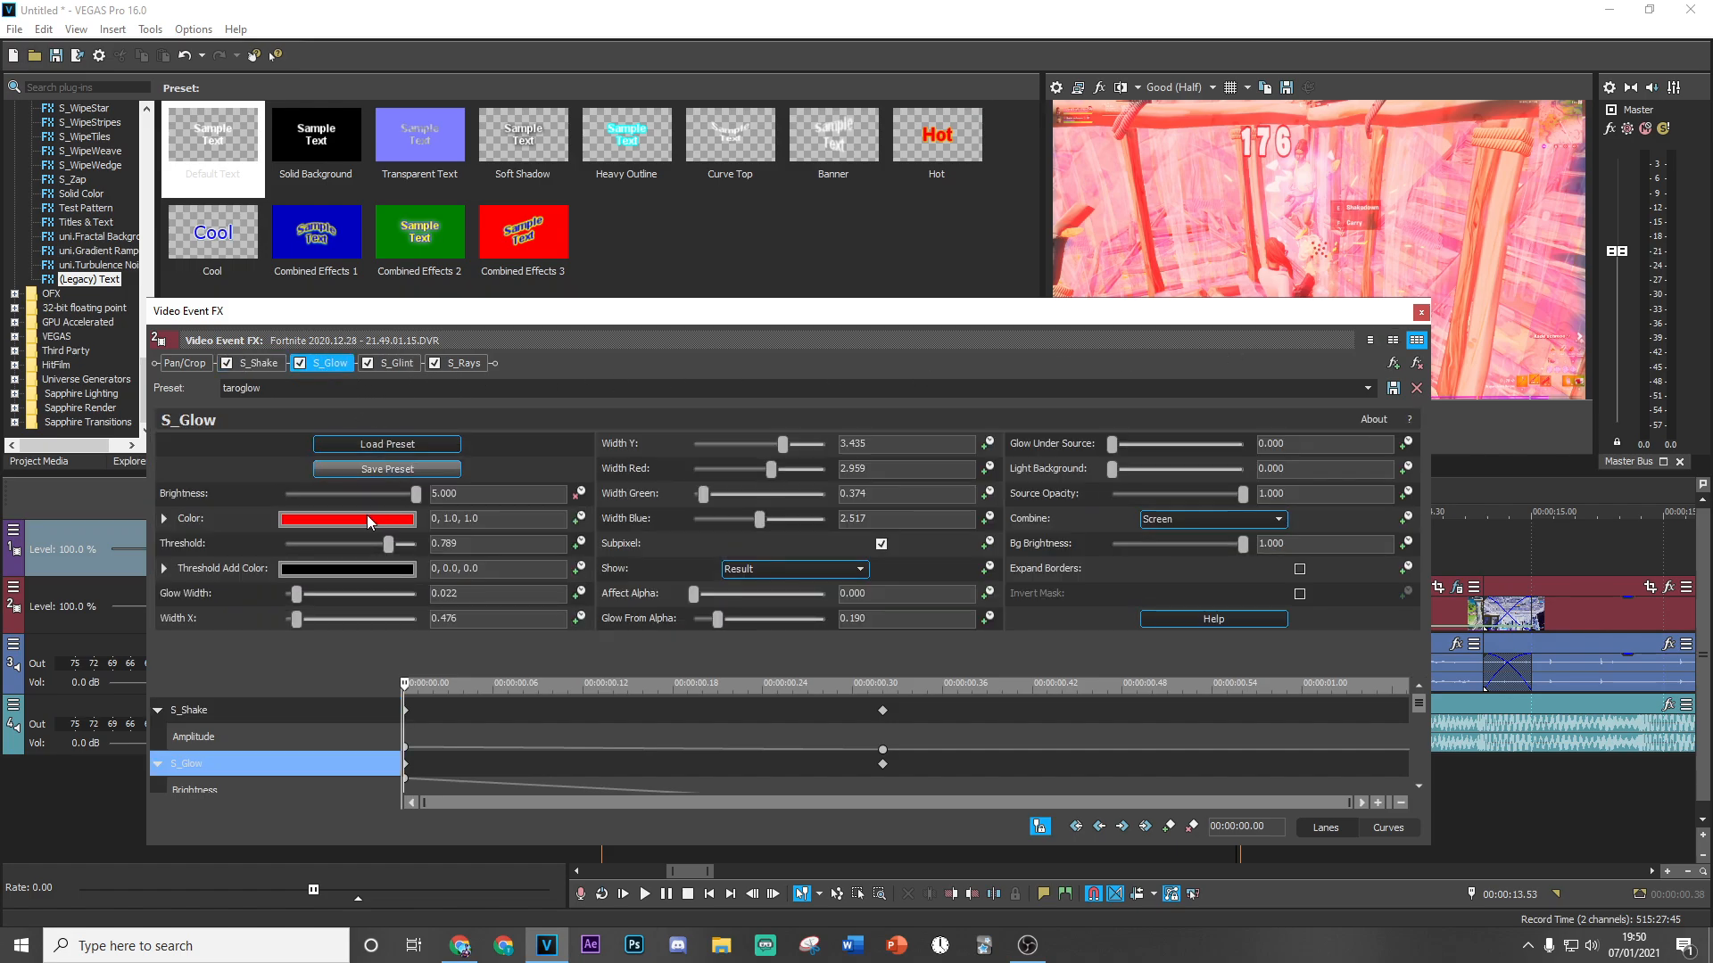
{"action": "left_click", "coordinate": [383, 519]}
{"action": "left_click_drag", "start_coordinate": [400, 719], "coordinate": [883, 512]}
{"action": "left_click", "coordinate": [1252, 363]}
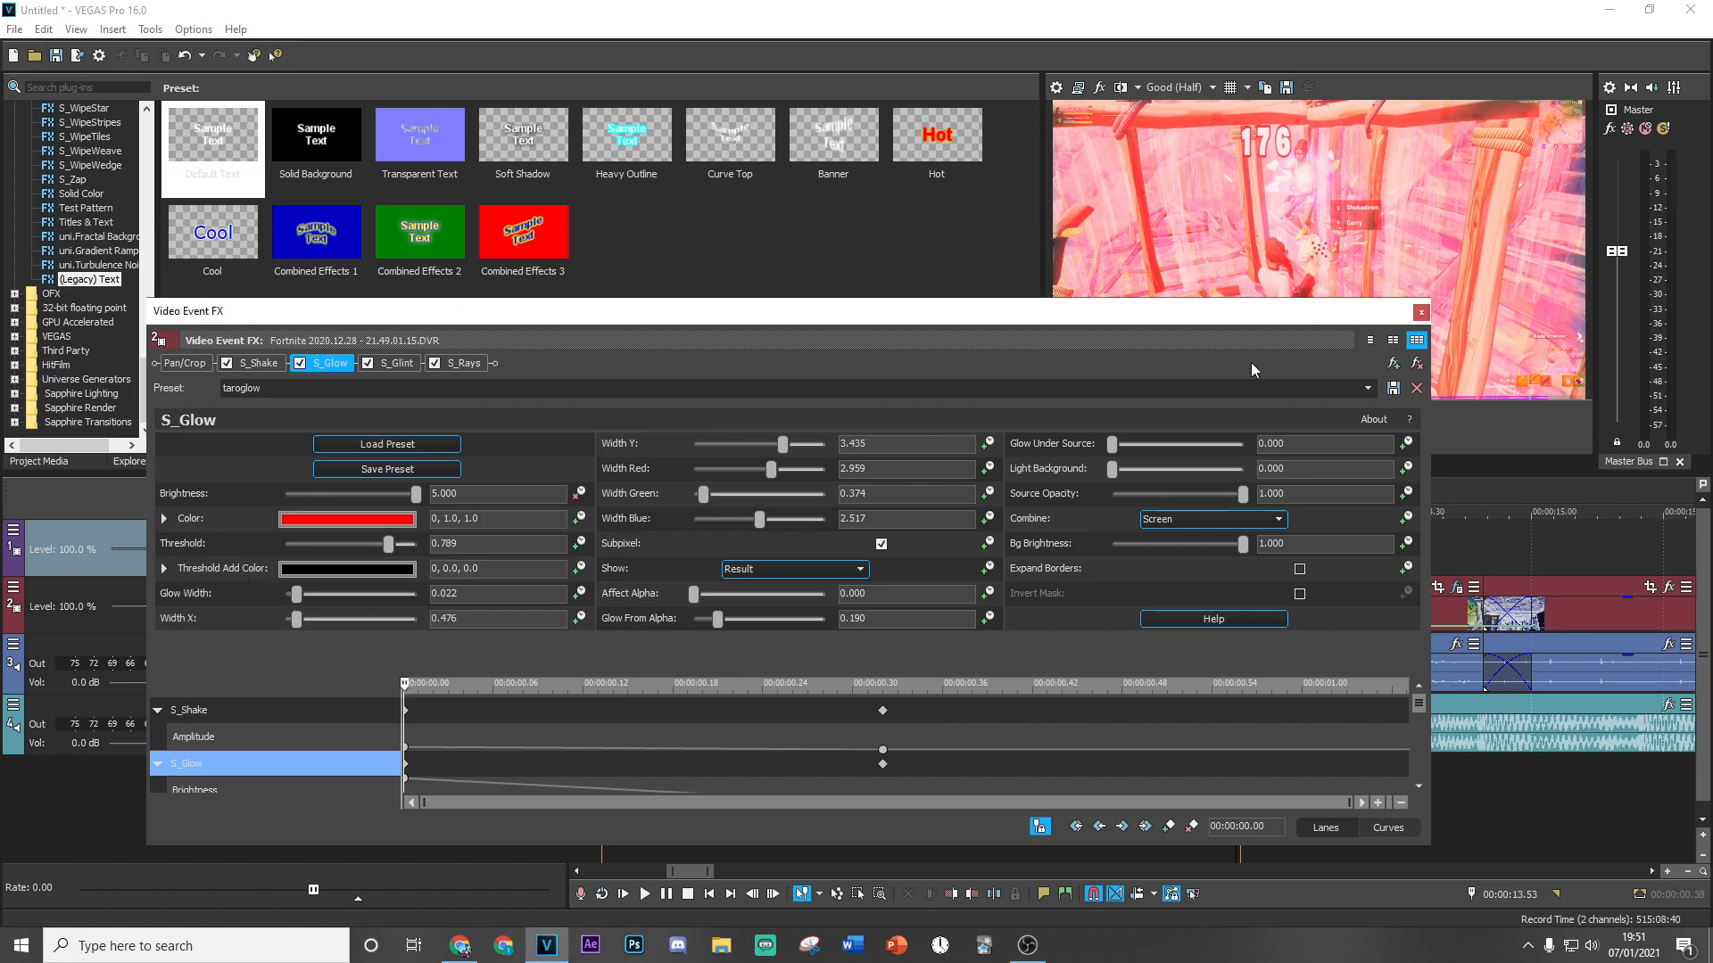
{"action": "left_click", "coordinate": [1421, 312]}
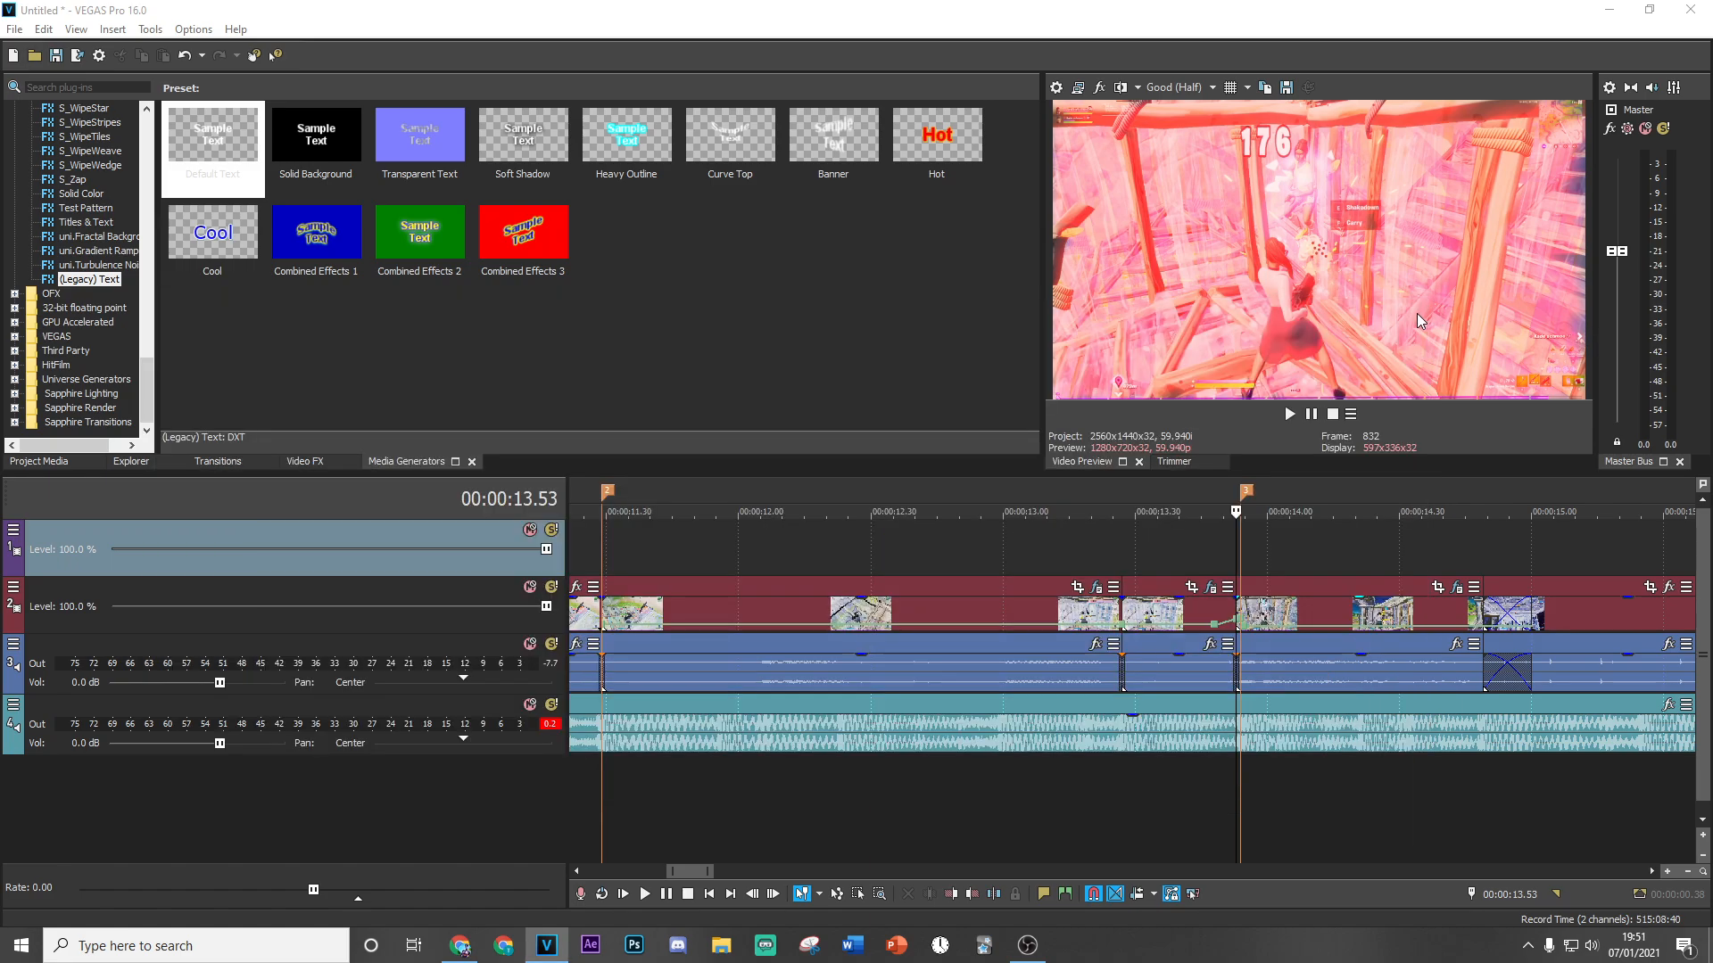
Scrub through the beat effects before and after the 00:00:13.53 marker.
{"action": "left_click", "coordinate": [1070, 561]}
{"action": "left_click", "coordinate": [1197, 555]}
{"action": "left_click_drag", "start_coordinate": [1194, 558], "coordinate": [1571, 532]}
Add a velocity envelope to the last video clip, working at the 00:00:18.44 marker.
{"action": "scroll", "coordinate": [1424, 560], "scroll_direction": "down", "scroll_amount": 5}
{"action": "left_click", "coordinate": [1175, 547]}
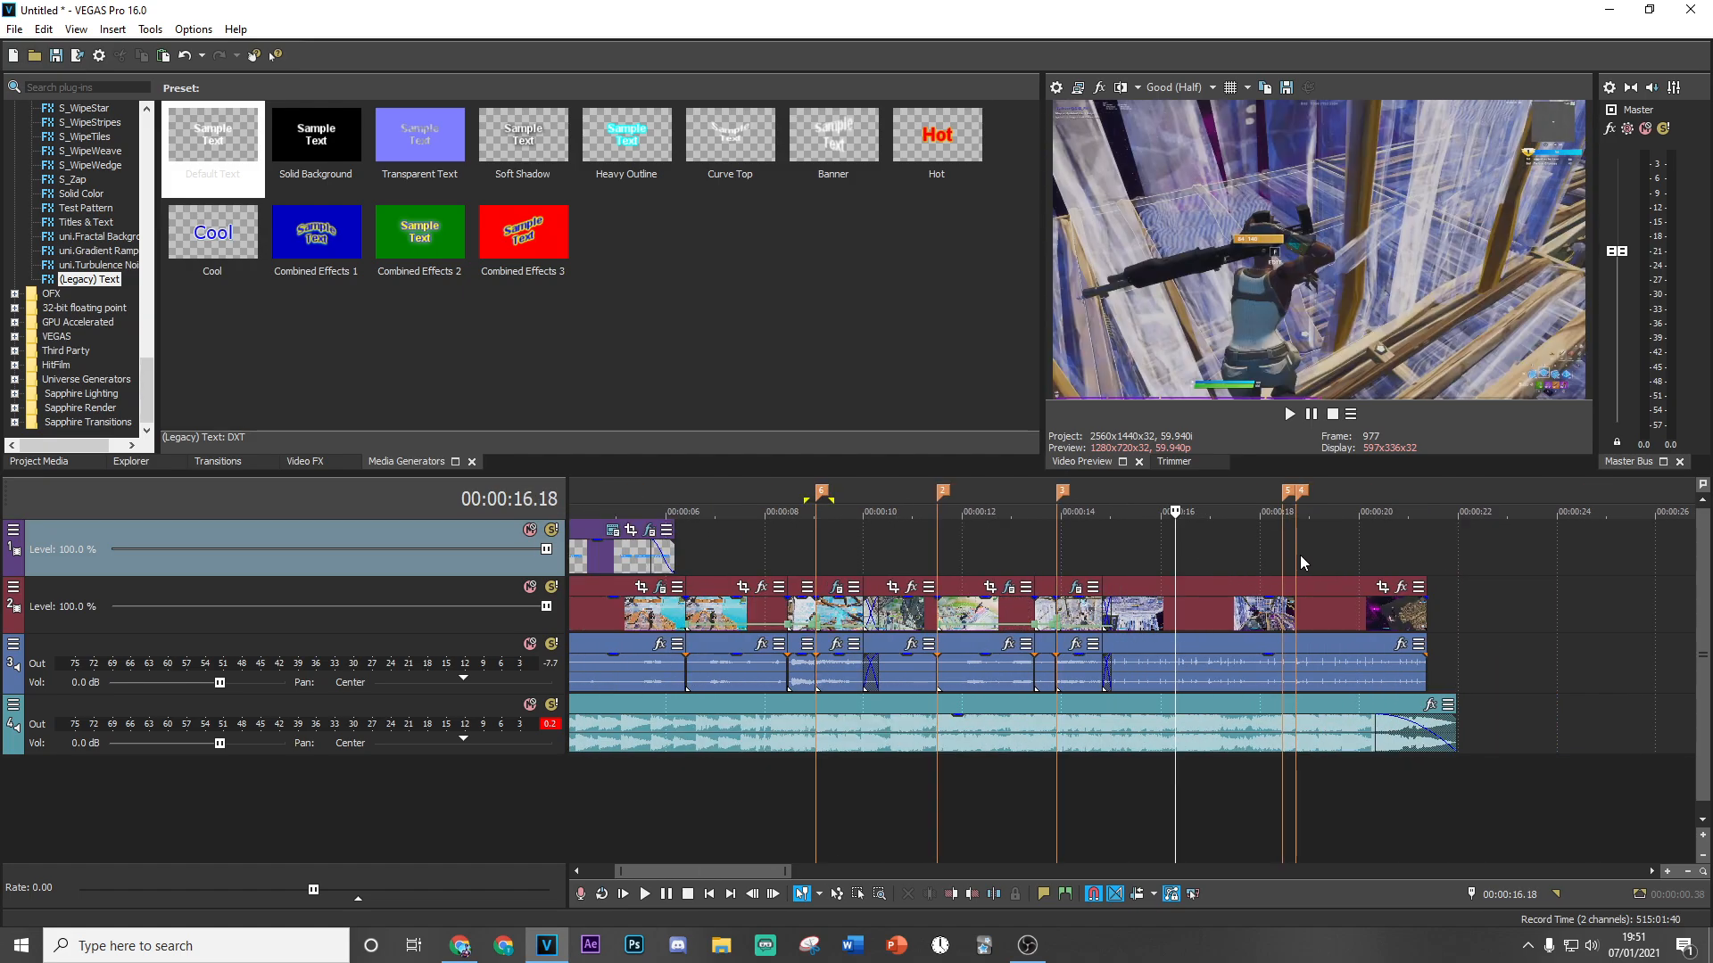
{"action": "left_click", "coordinate": [1300, 557]}
{"action": "scroll", "coordinate": [1213, 588], "scroll_direction": "up", "scroll_amount": 4}
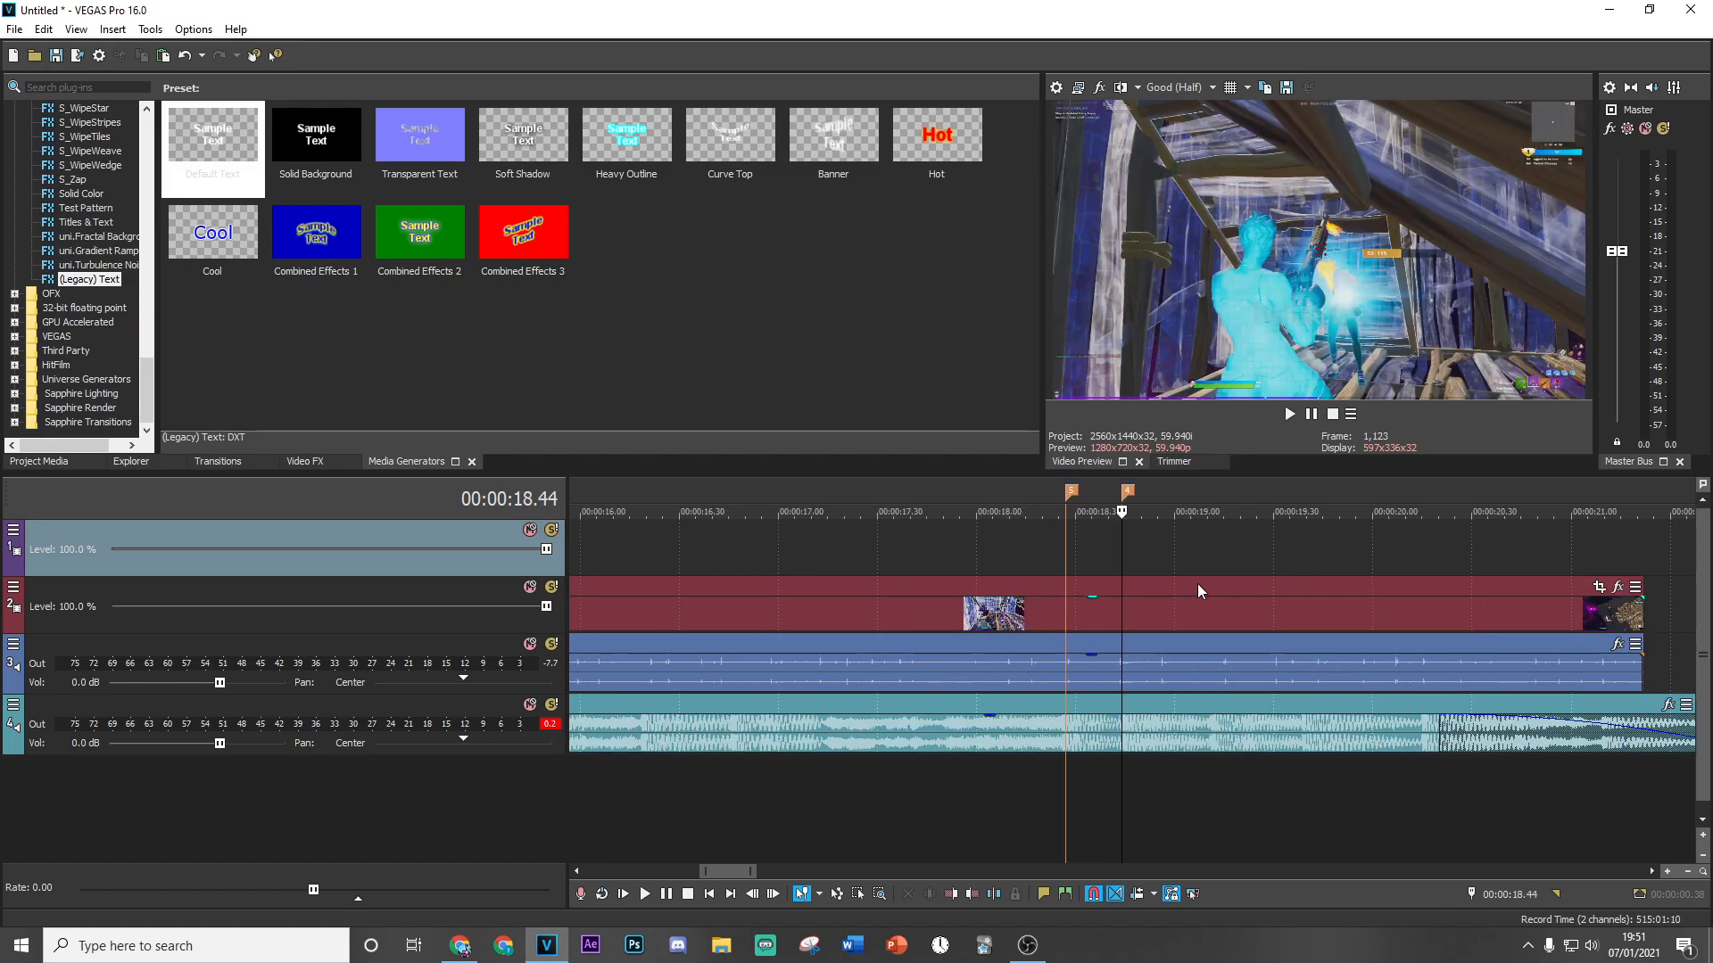
{"action": "right_click", "coordinate": [1176, 610]}
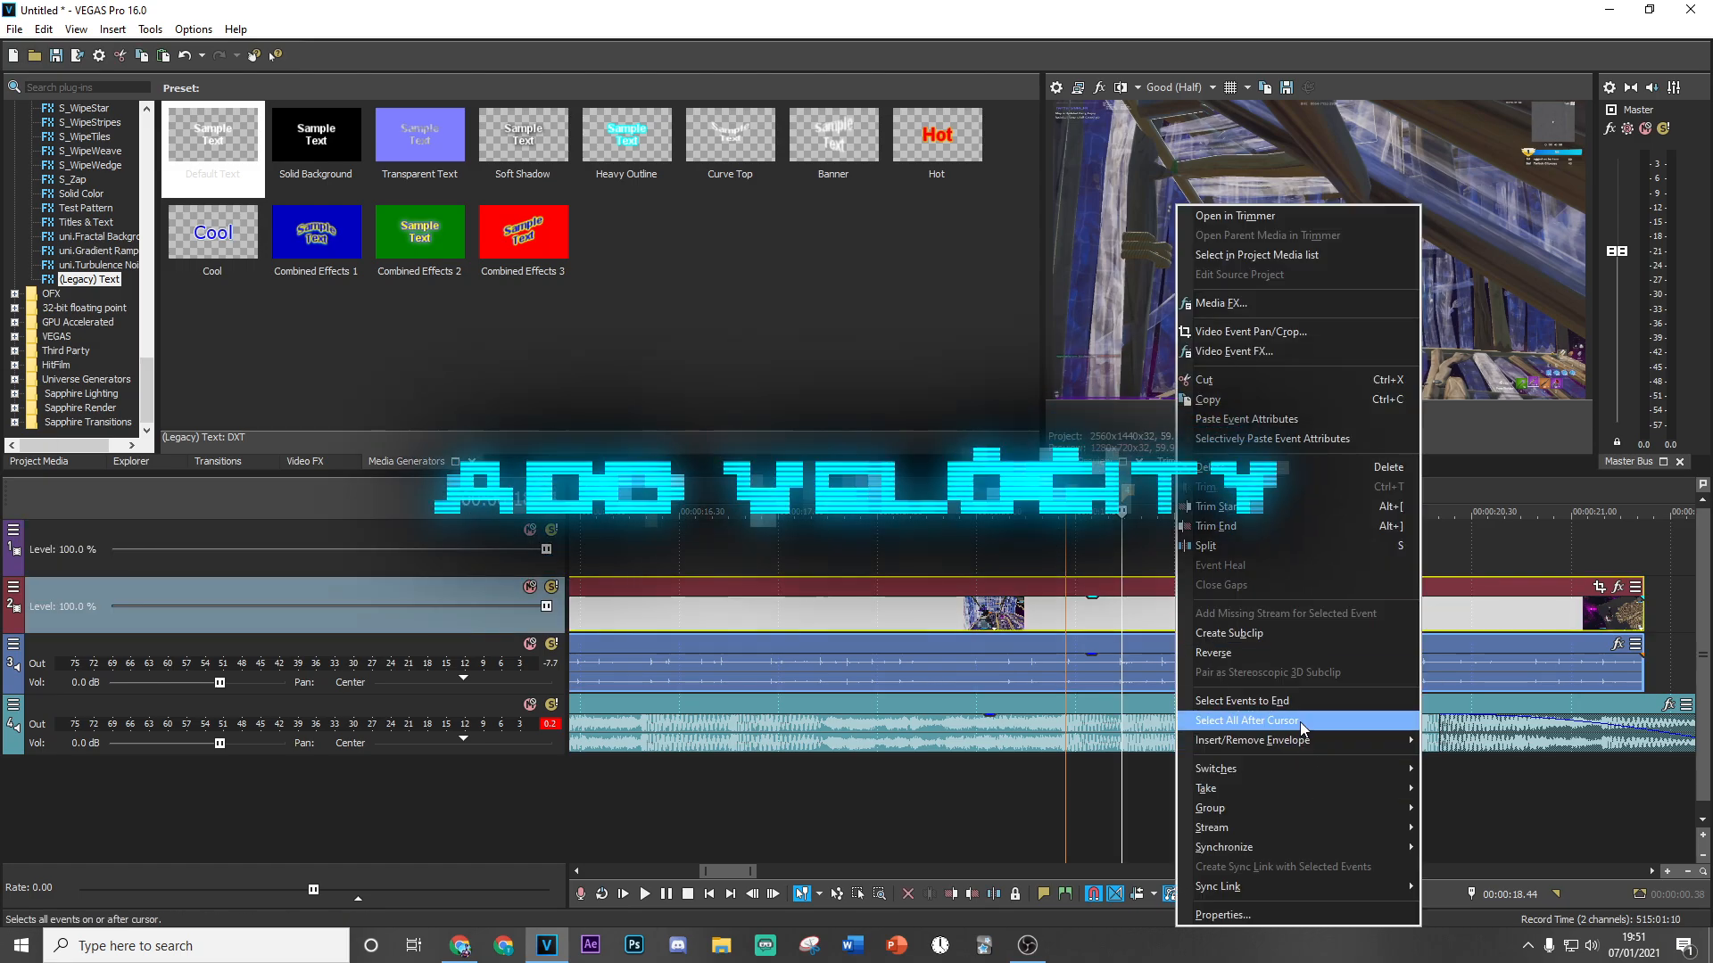
{"action": "left_click", "coordinate": [1169, 683]}
{"action": "scroll", "coordinate": [1133, 634], "scroll_direction": "up", "scroll_amount": 6}
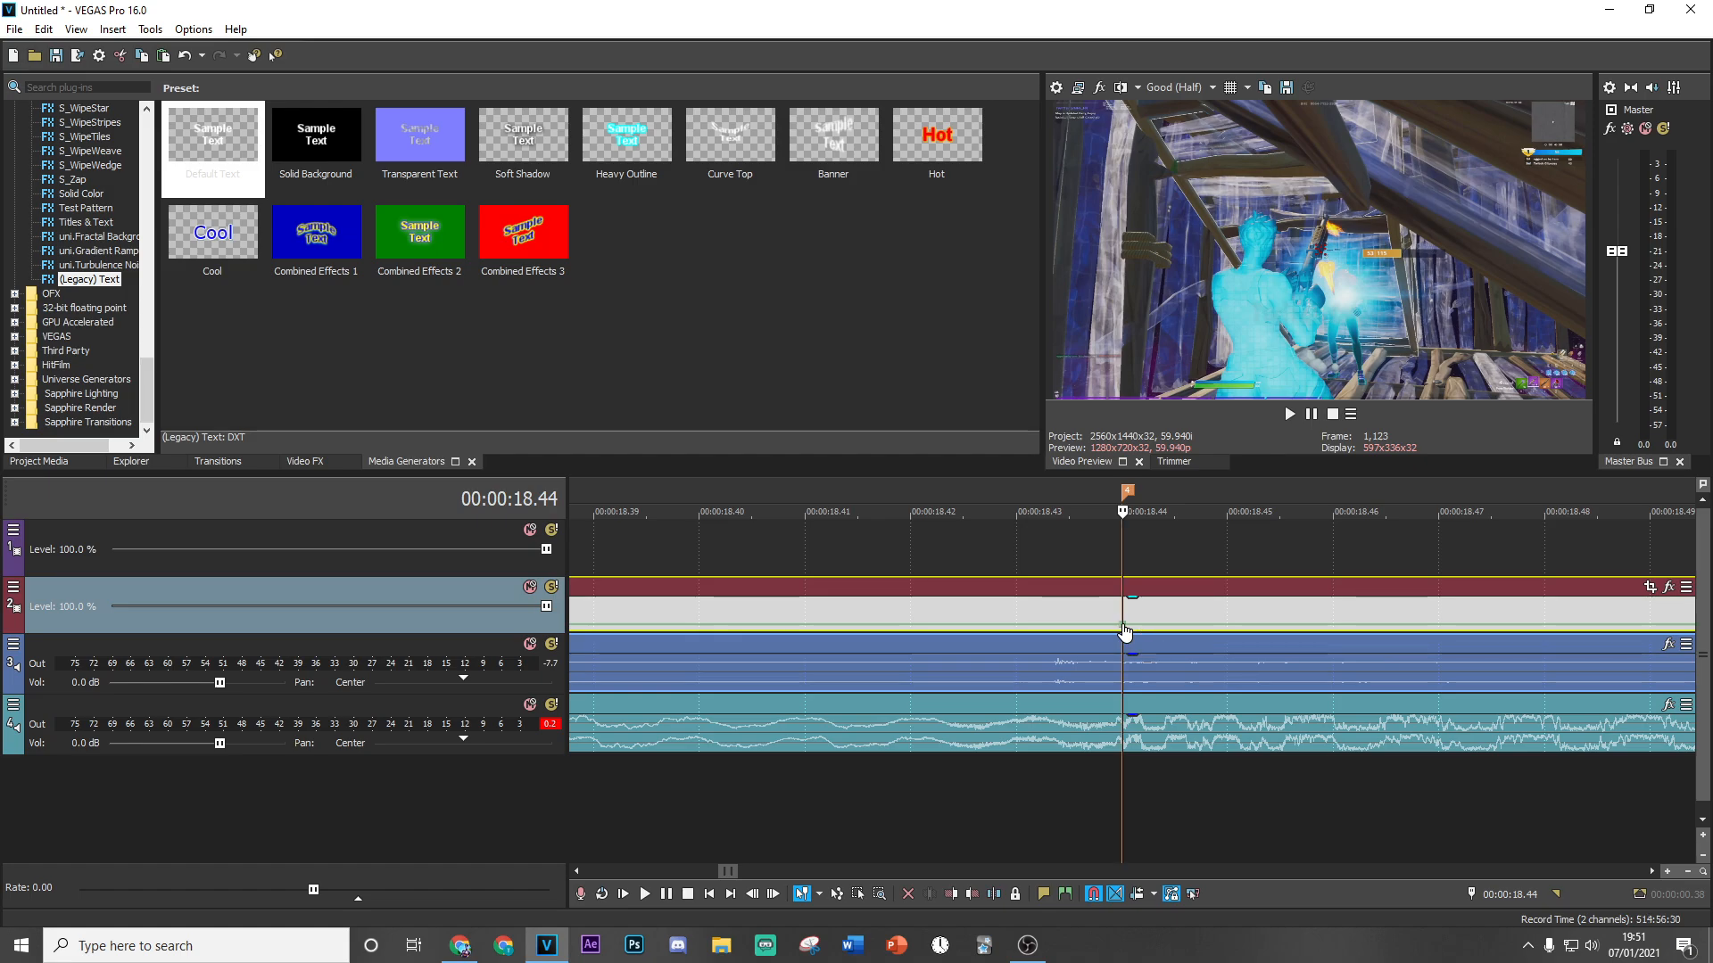
Place velocity points at the 00:00:18.44 marker and six frames earlier at 00:00:18.38 to start the speed ramp.
{"action": "key", "text": "Left"}
{"action": "key", "text": "Left"}
{"action": "key", "text": "Left"}
{"action": "key", "text": "Left"}
{"action": "key", "text": "Left"}
{"action": "key", "text": "Left"}
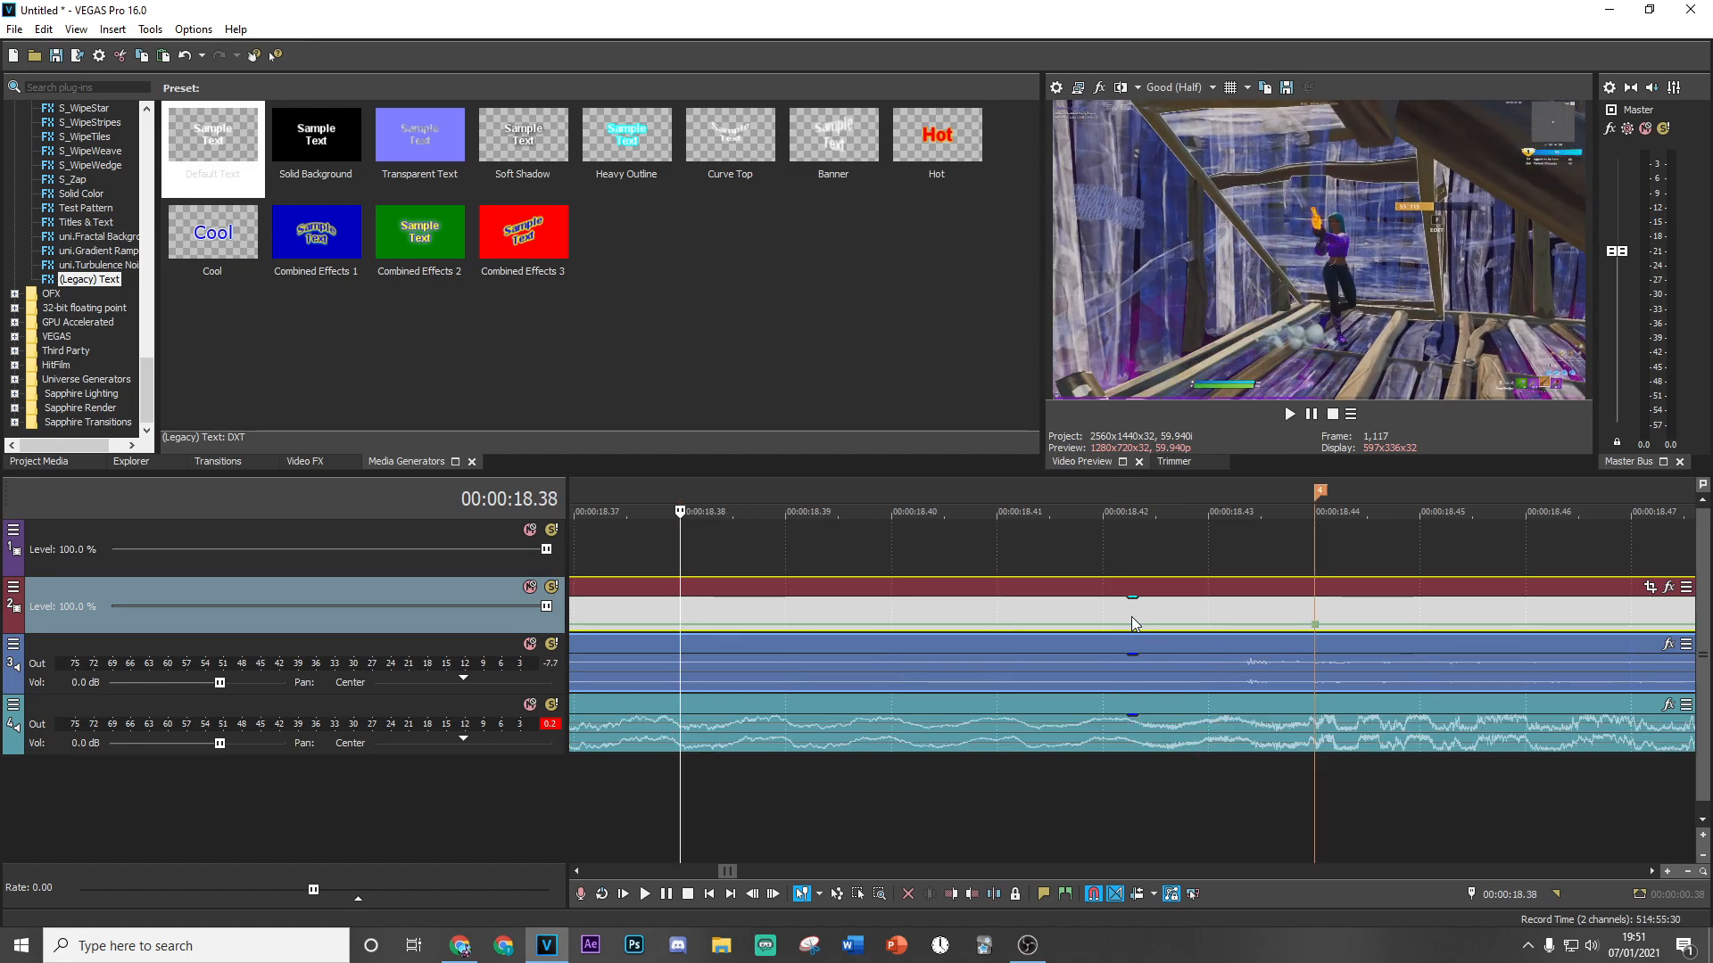
{"action": "left_click", "coordinate": [1320, 607]}
{"action": "key", "text": "Right"}
Shape the velocity curve with envelope points so it rises to the 00:00:18.44 marker and drops right after it.
{"action": "scroll", "coordinate": [1340, 576], "scroll_direction": "right", "scroll_amount": 3}
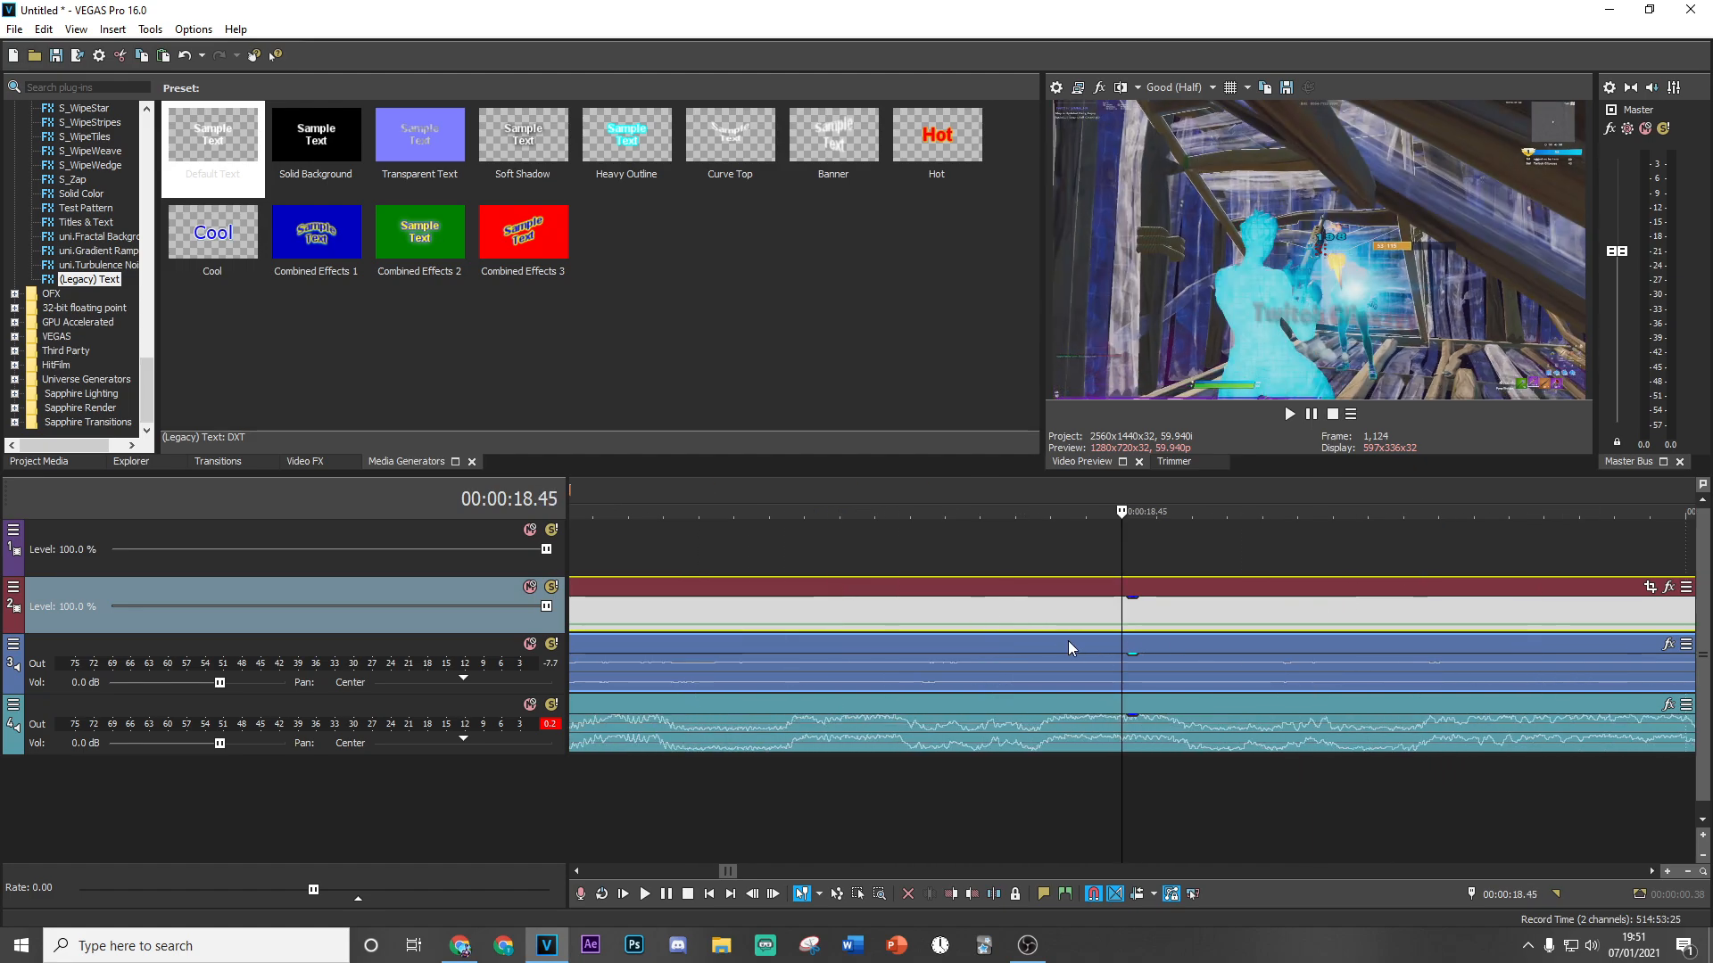
{"action": "left_click", "coordinate": [914, 622]}
{"action": "right_click", "coordinate": [914, 622]}
{"action": "left_click", "coordinate": [1006, 245]}
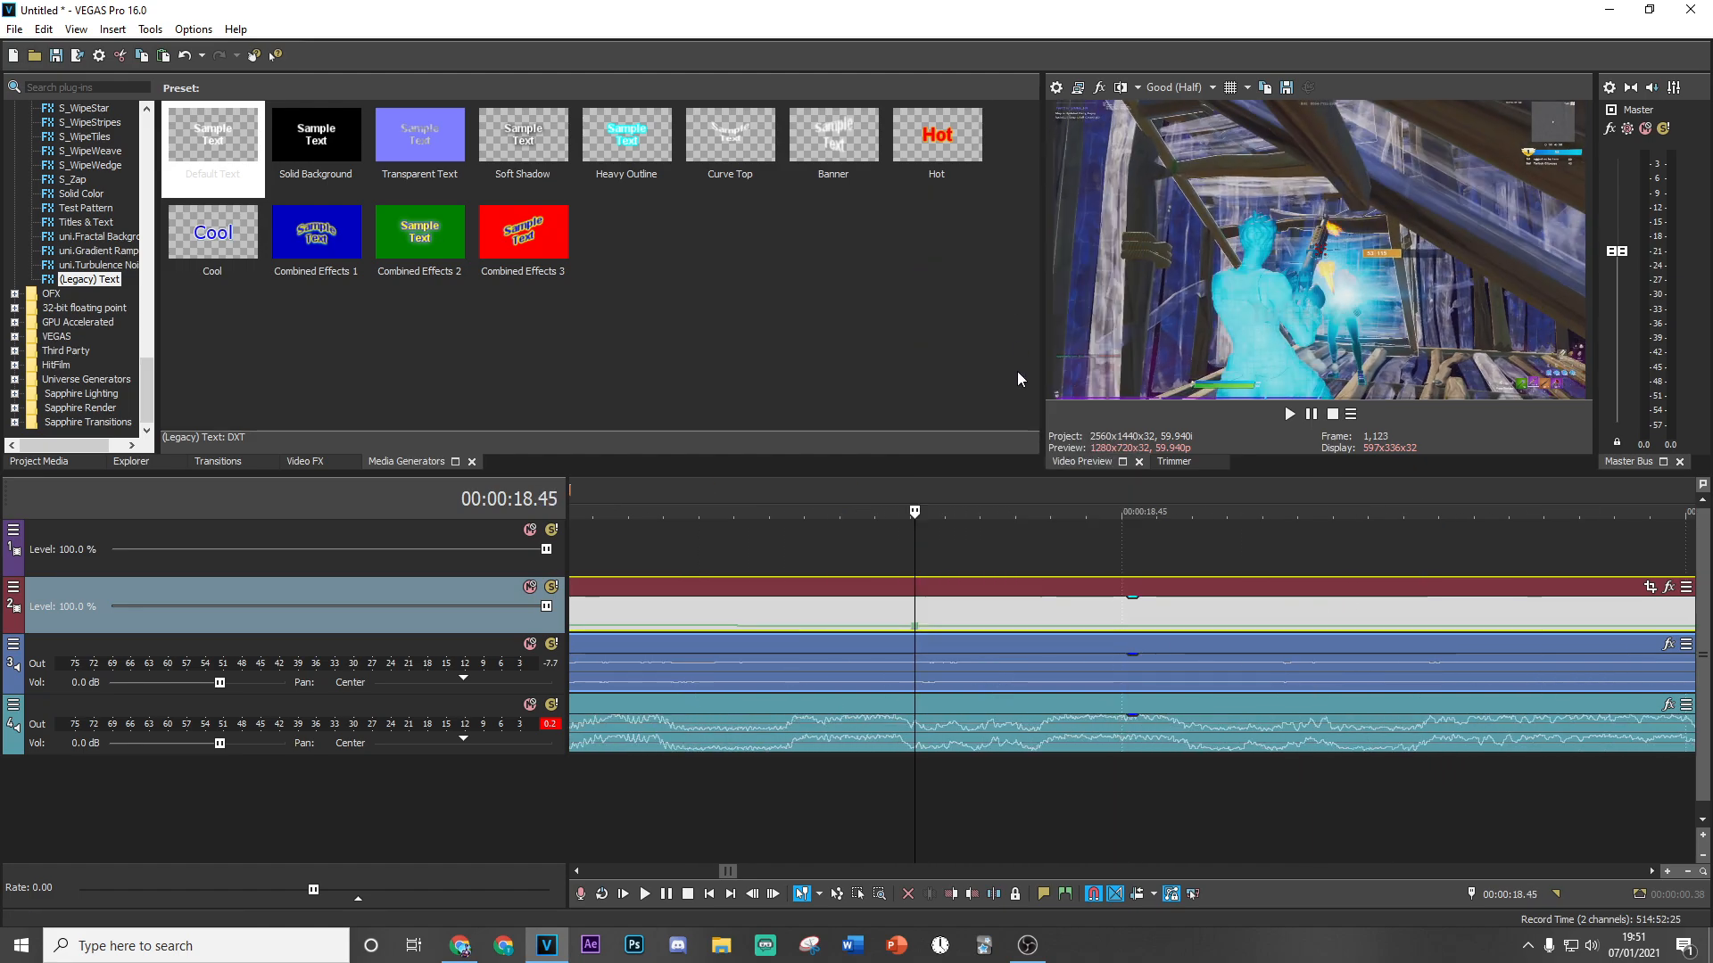
{"action": "left_click", "coordinate": [1056, 626]}
{"action": "right_click", "coordinate": [1055, 626]}
{"action": "left_click", "coordinate": [1128, 203]}
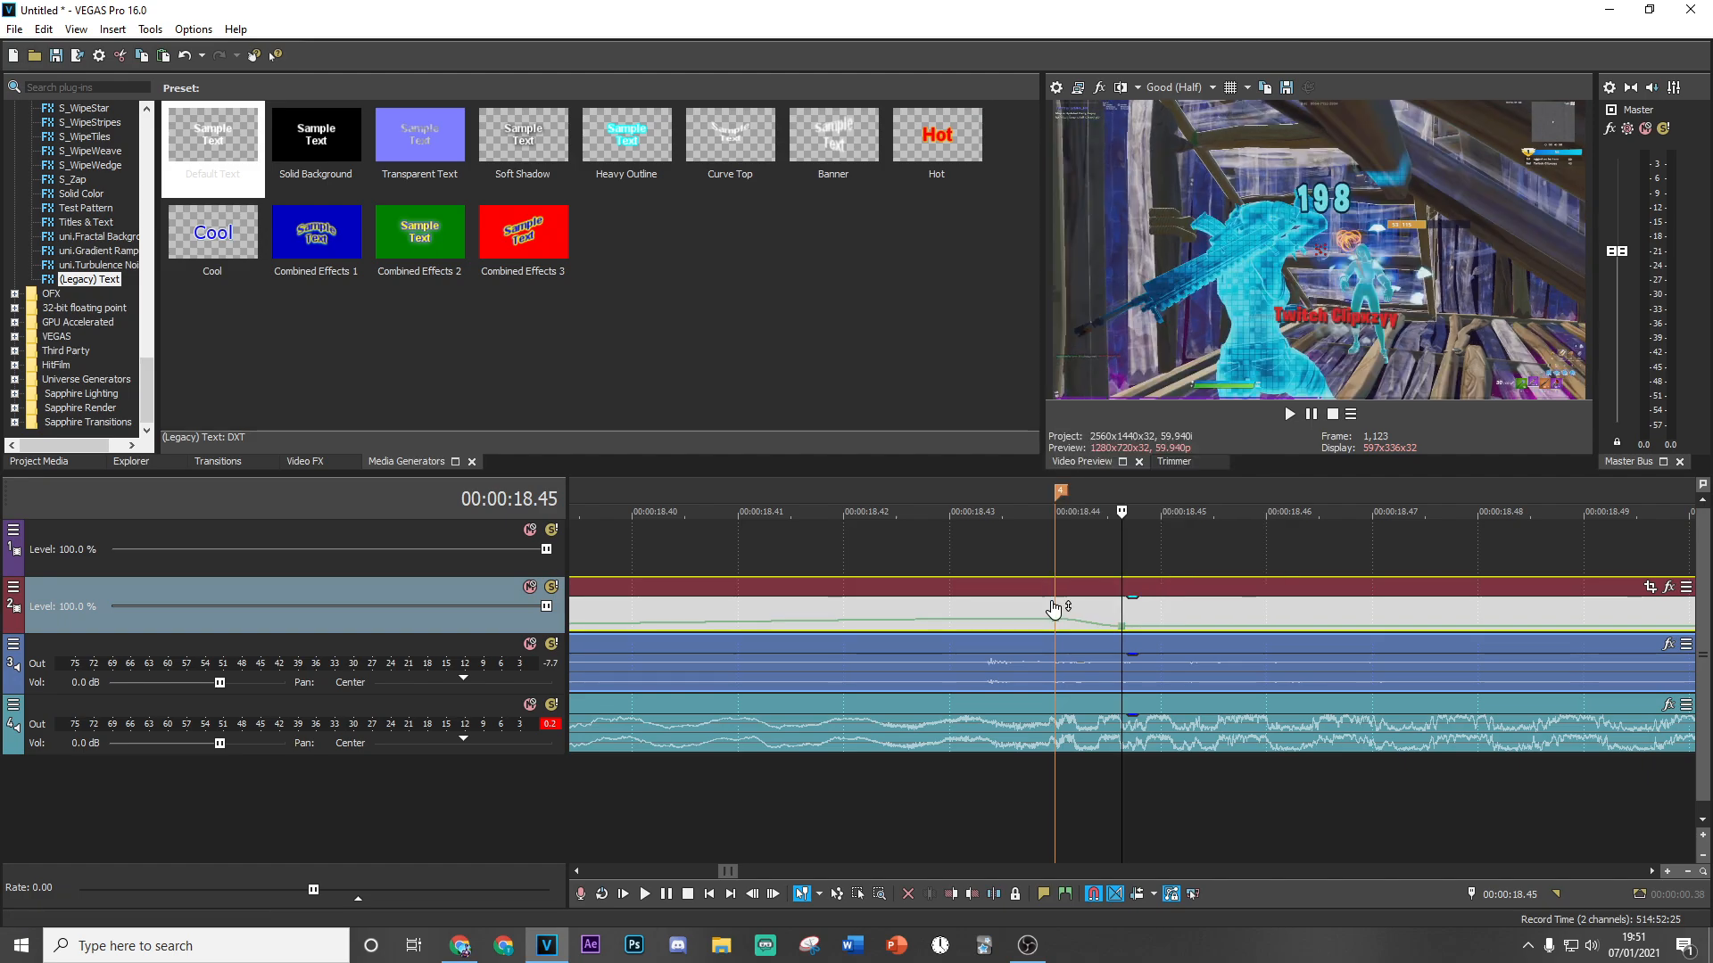
Split the last video clip at 00:00:18.43, one frame before the 00:00:18.44 marker.
{"action": "left_click", "coordinate": [1056, 564]}
{"action": "key", "text": "Left"}
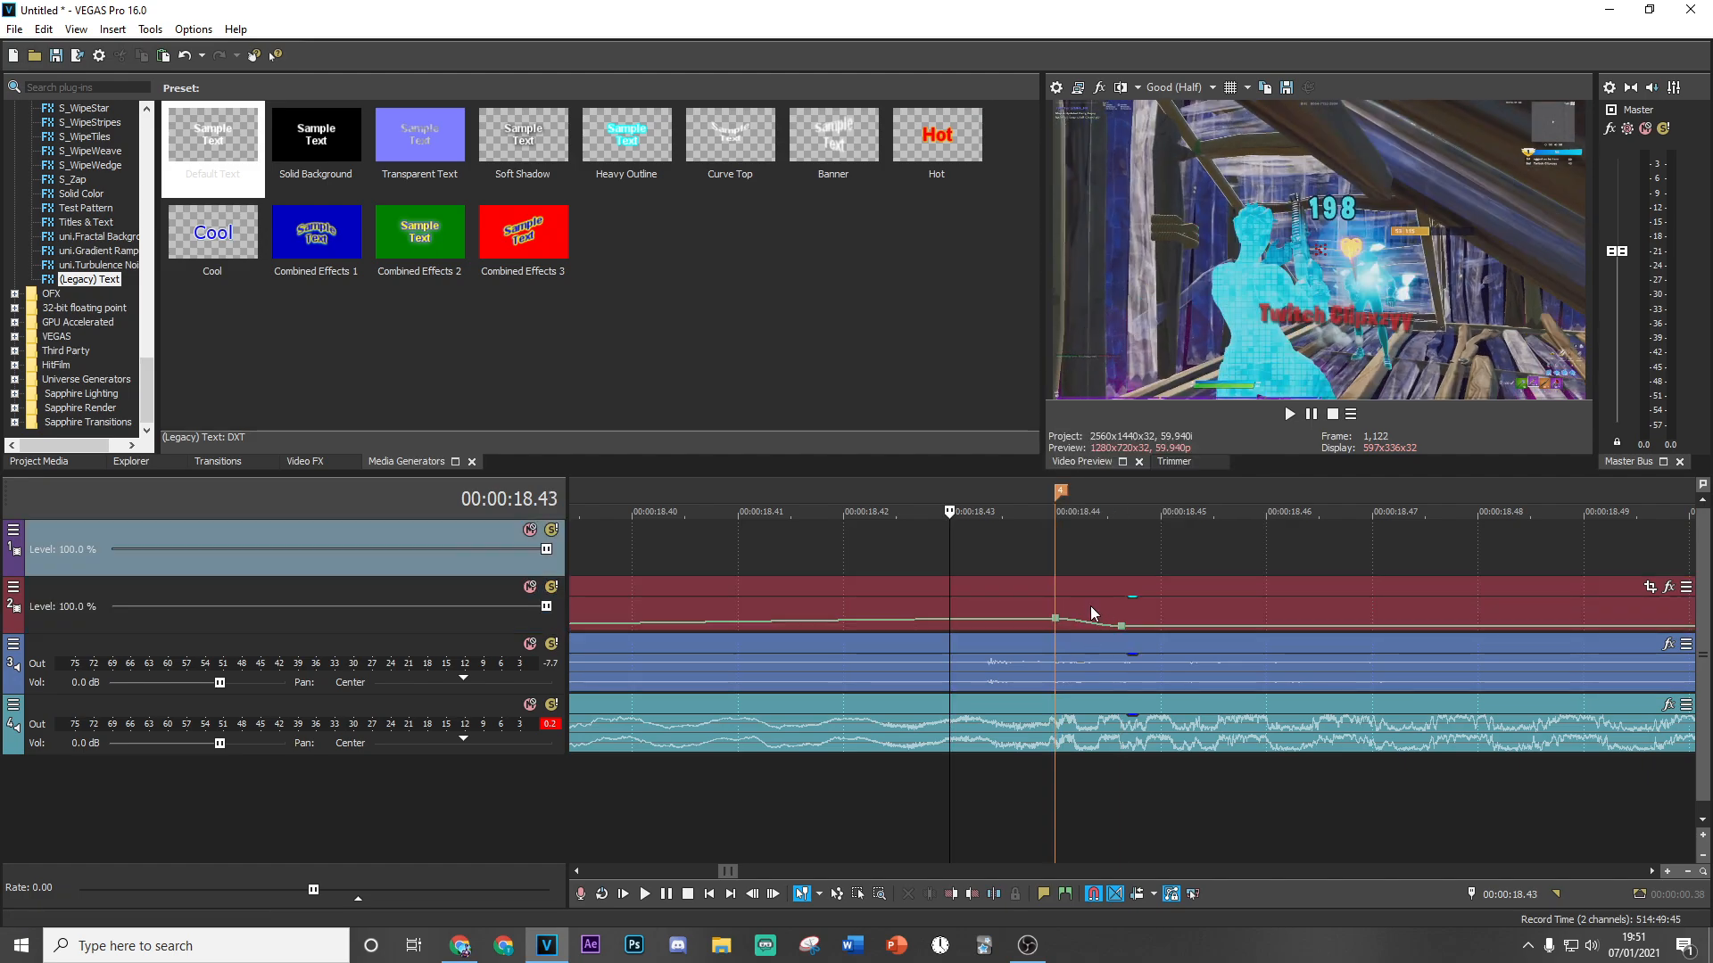
{"action": "right_click", "coordinate": [1090, 607]}
{"action": "left_click", "coordinate": [1132, 549]}
{"action": "scroll", "coordinate": [1119, 607], "scroll_direction": "down", "scroll_amount": 5}
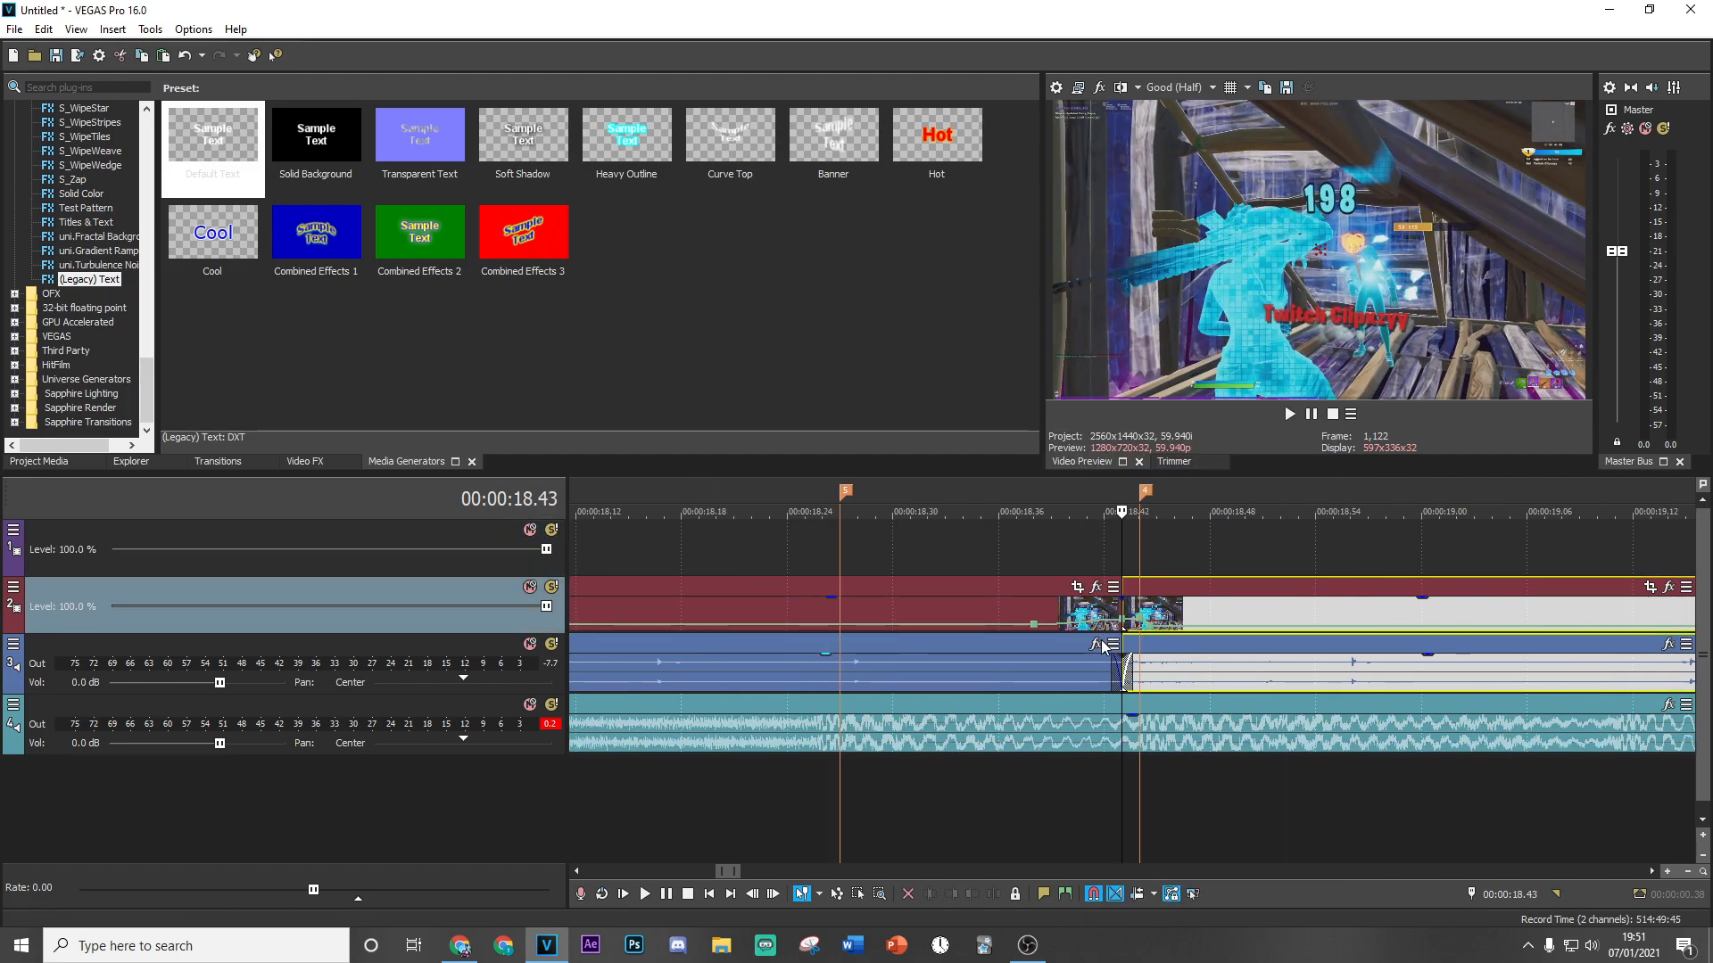
Split the preceding clip at 00:00:18.27, at the earlier beat marker.
{"action": "left_click", "coordinate": [894, 560]}
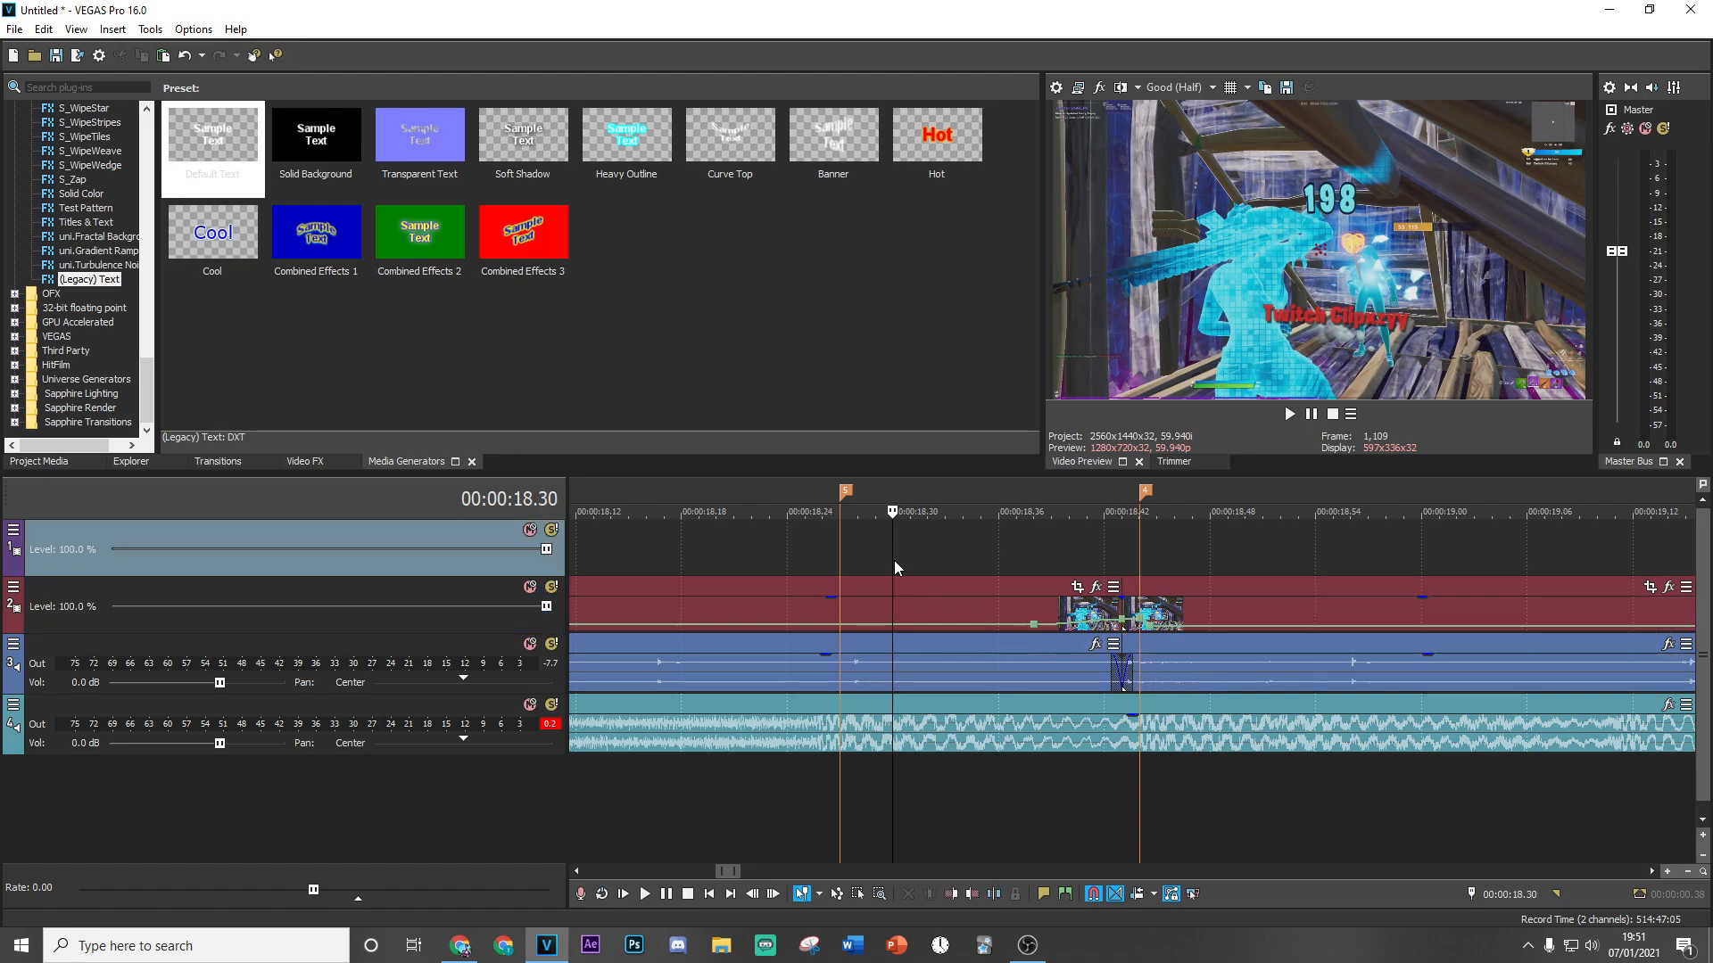
{"action": "left_click", "coordinate": [1108, 562]}
{"action": "left_click", "coordinate": [1096, 577]}
{"action": "right_click", "coordinate": [1117, 603]}
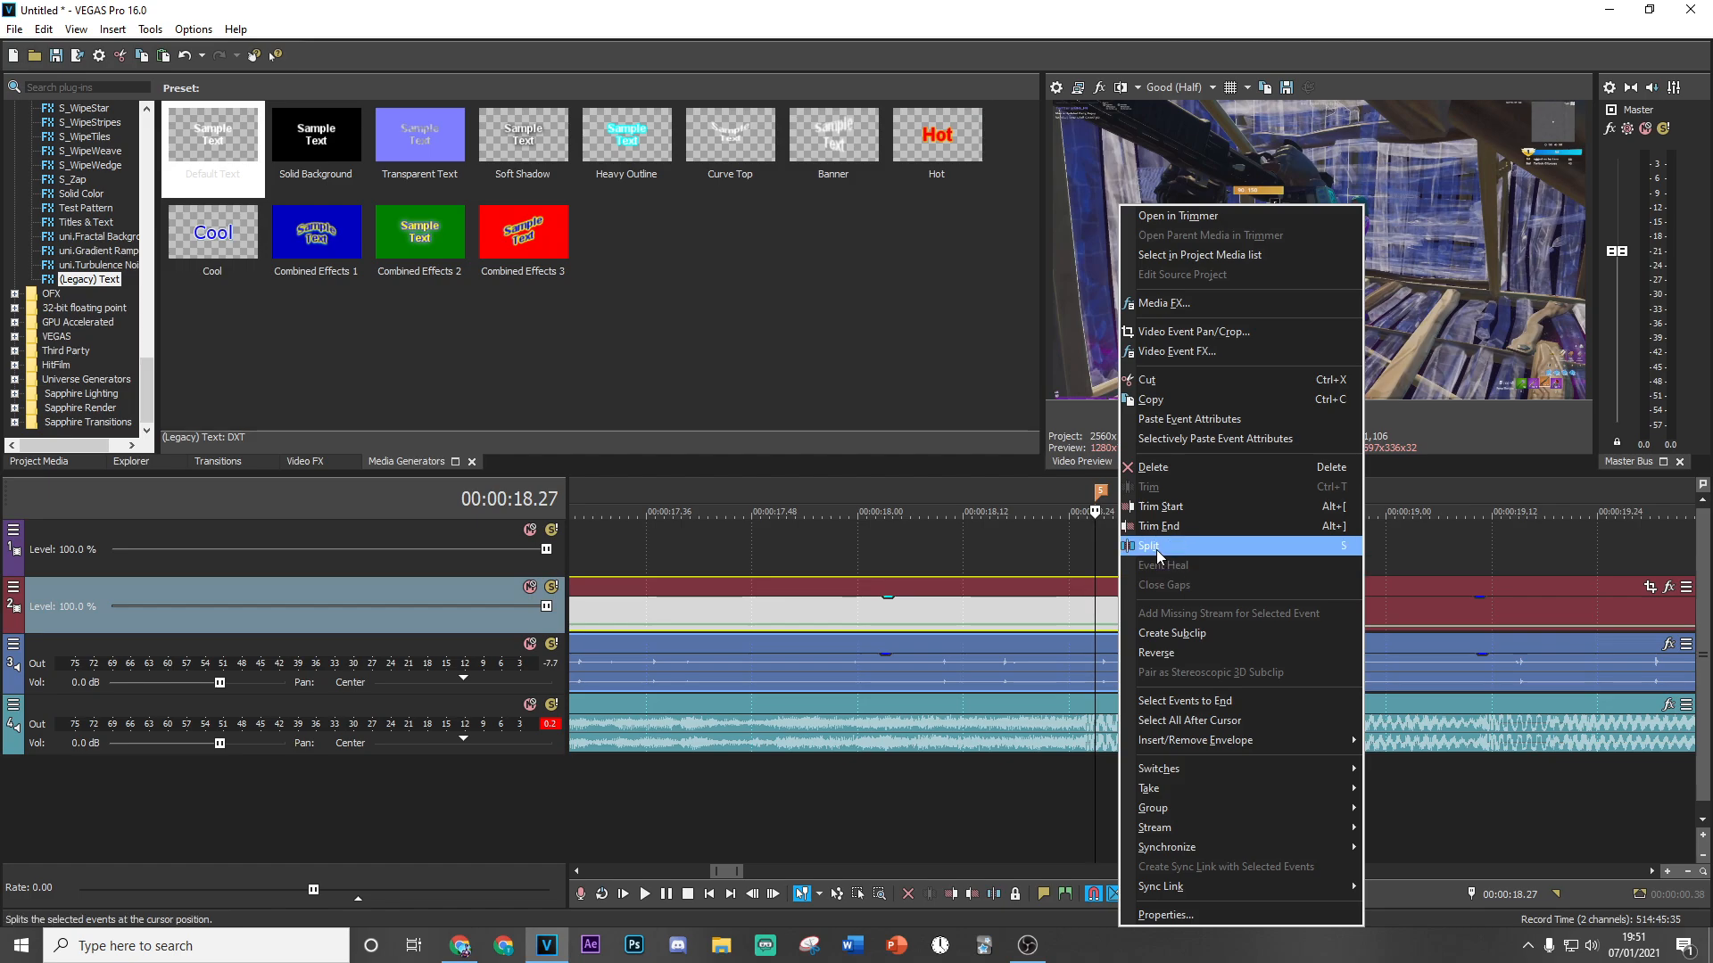
{"action": "left_click", "coordinate": [1156, 547]}
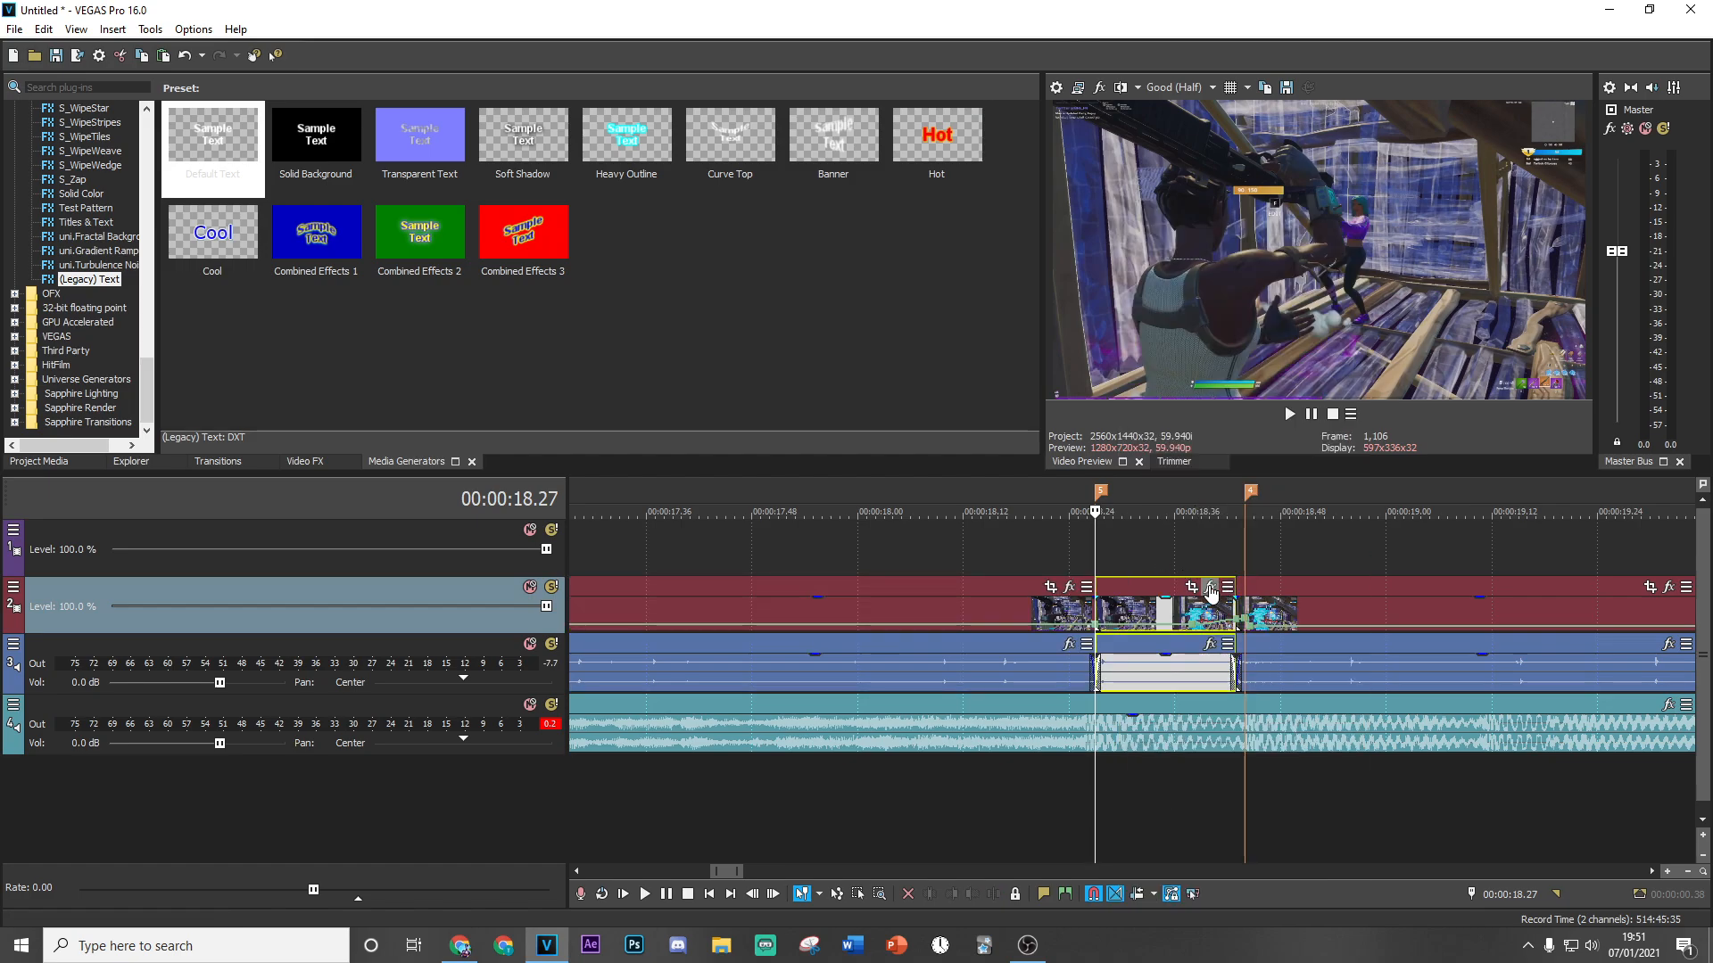
Apply the aataroonbeatwhite effect preset to the short clip between 00:00:18.27 and 00:00:18.43.
{"action": "left_click", "coordinate": [1210, 588]}
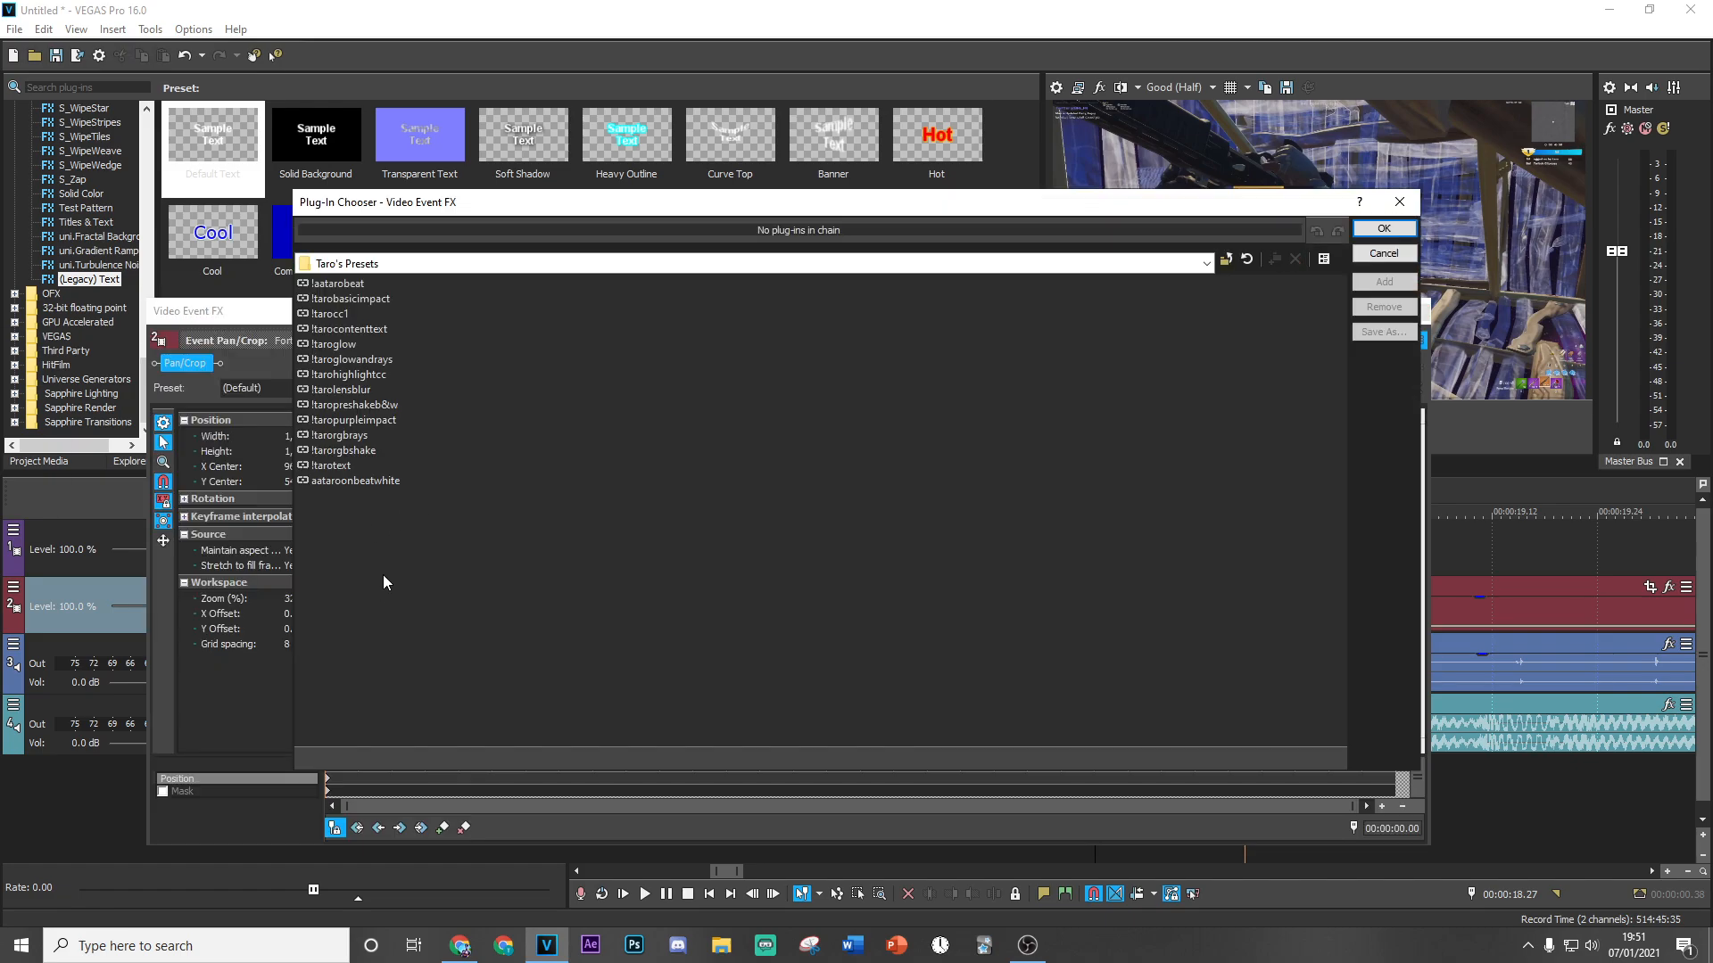
{"action": "left_click", "coordinate": [357, 480]}
{"action": "left_click", "coordinate": [1384, 228]}
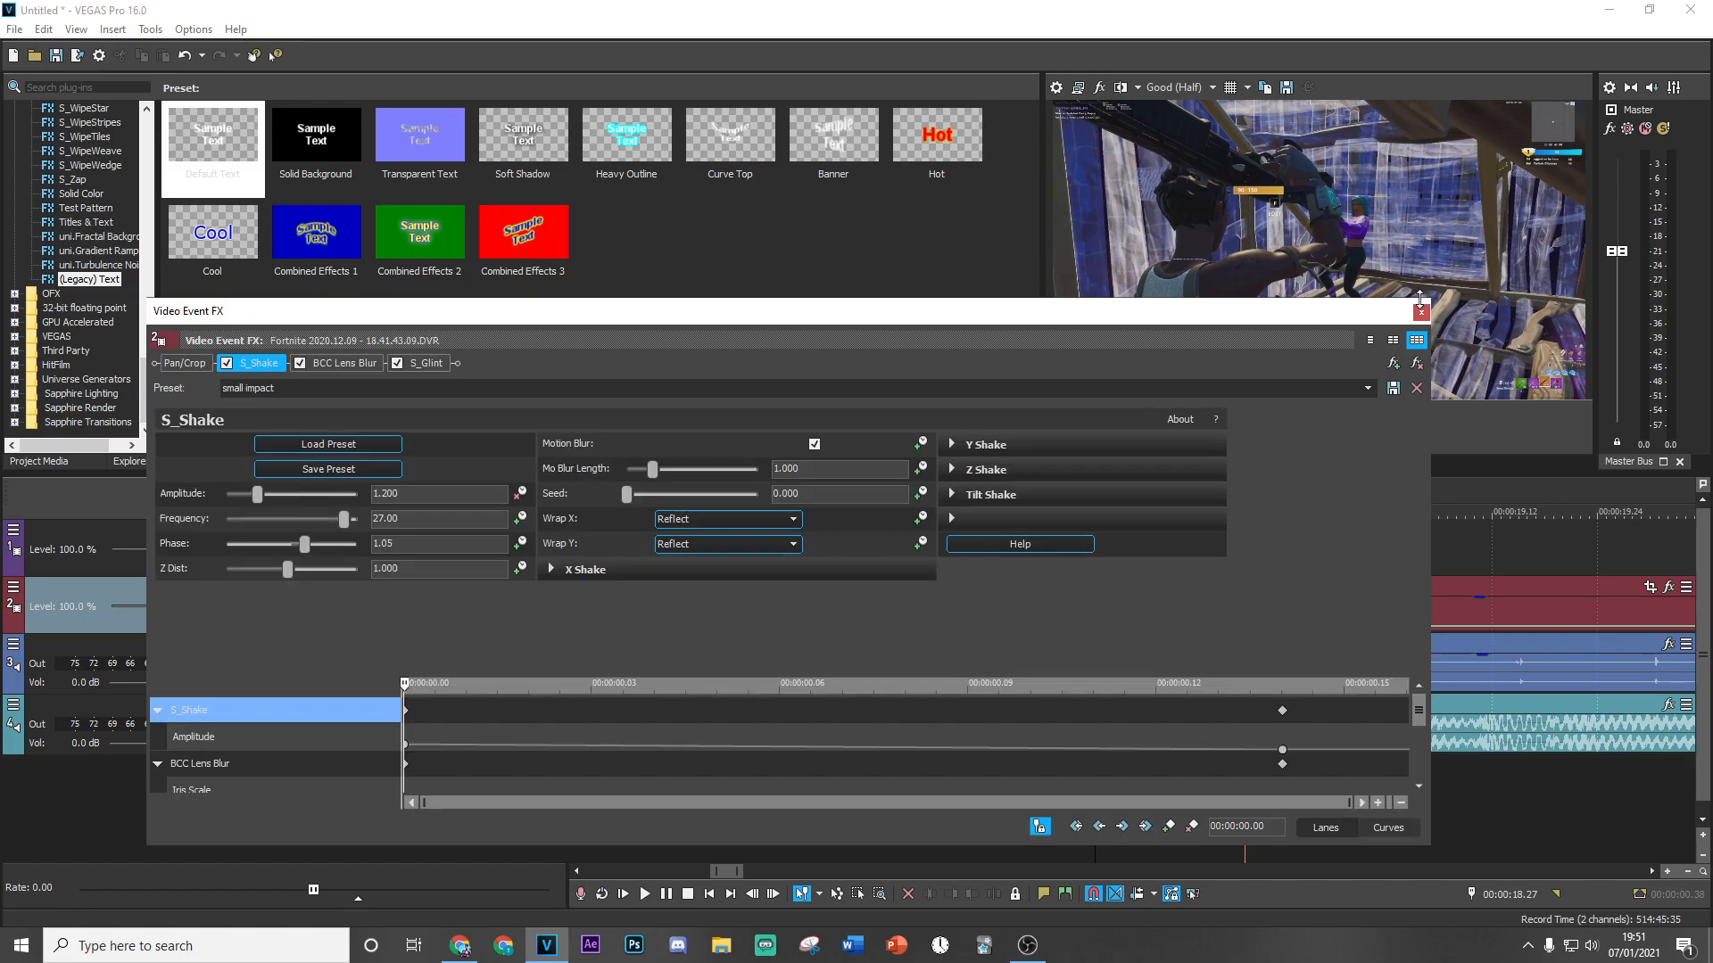
{"action": "left_click", "coordinate": [1422, 313]}
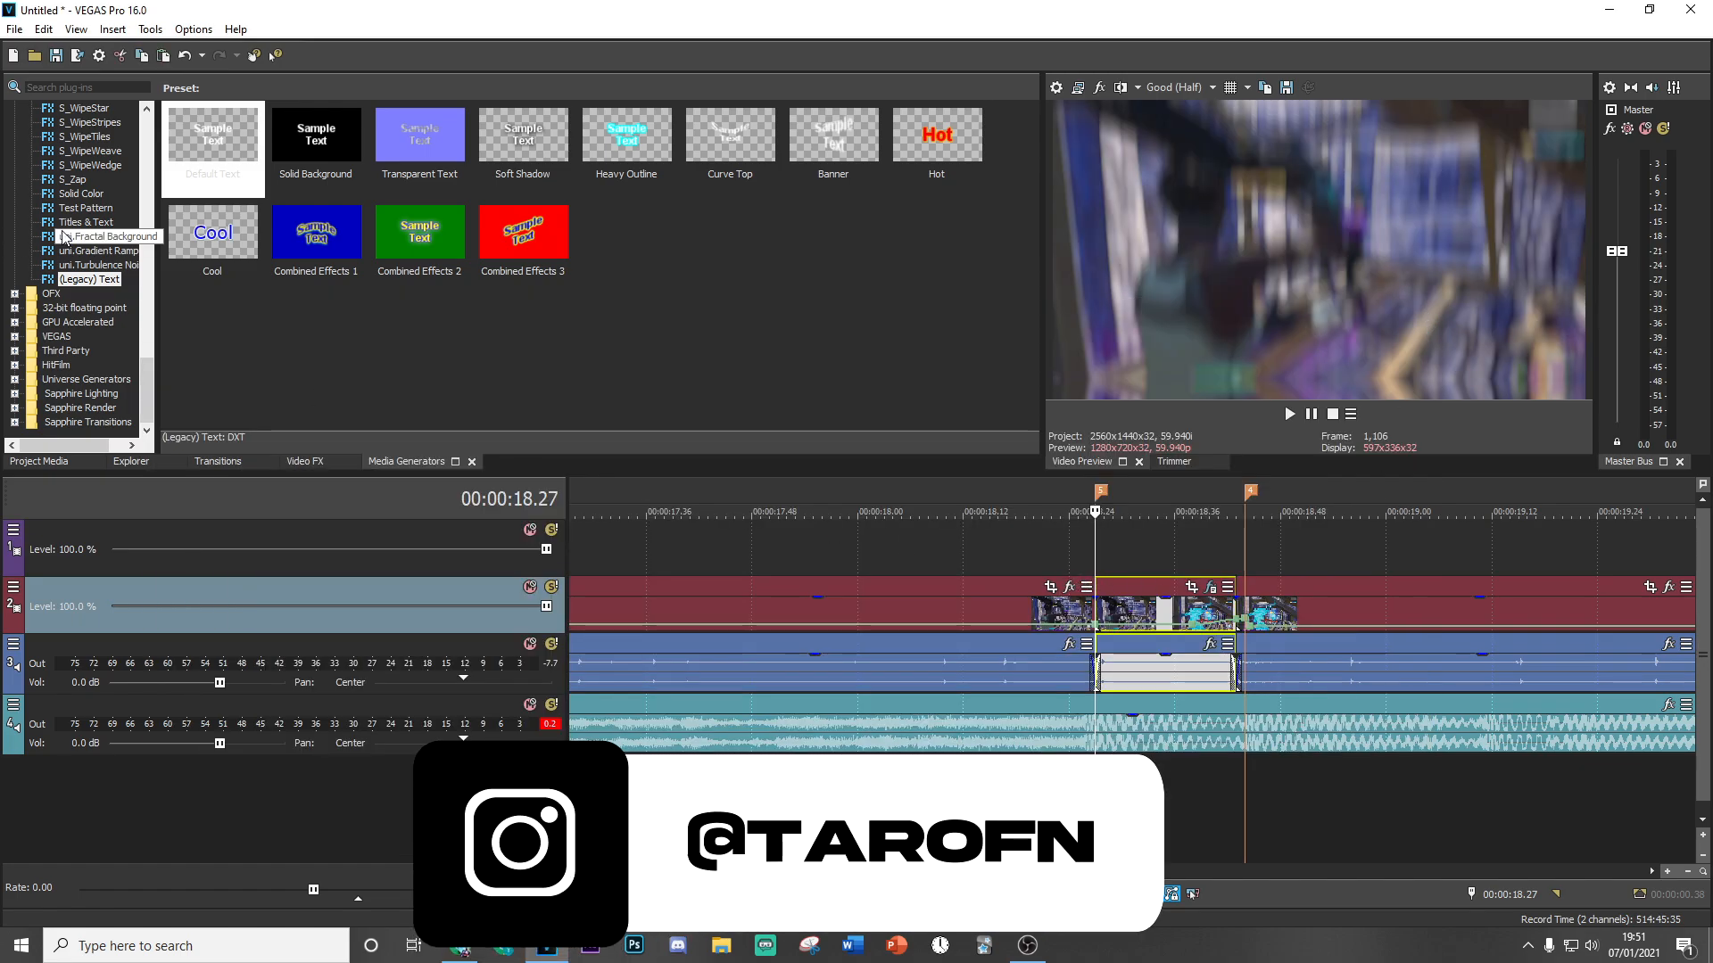
Add the S_HueSatBright video effect with its default preset to the short clip starting at 00:00:18.27.
{"action": "scroll", "coordinate": [71, 252], "scroll_direction": "up", "scroll_amount": 4}
{"action": "scroll", "coordinate": [72, 253], "scroll_direction": "up", "scroll_amount": 15}
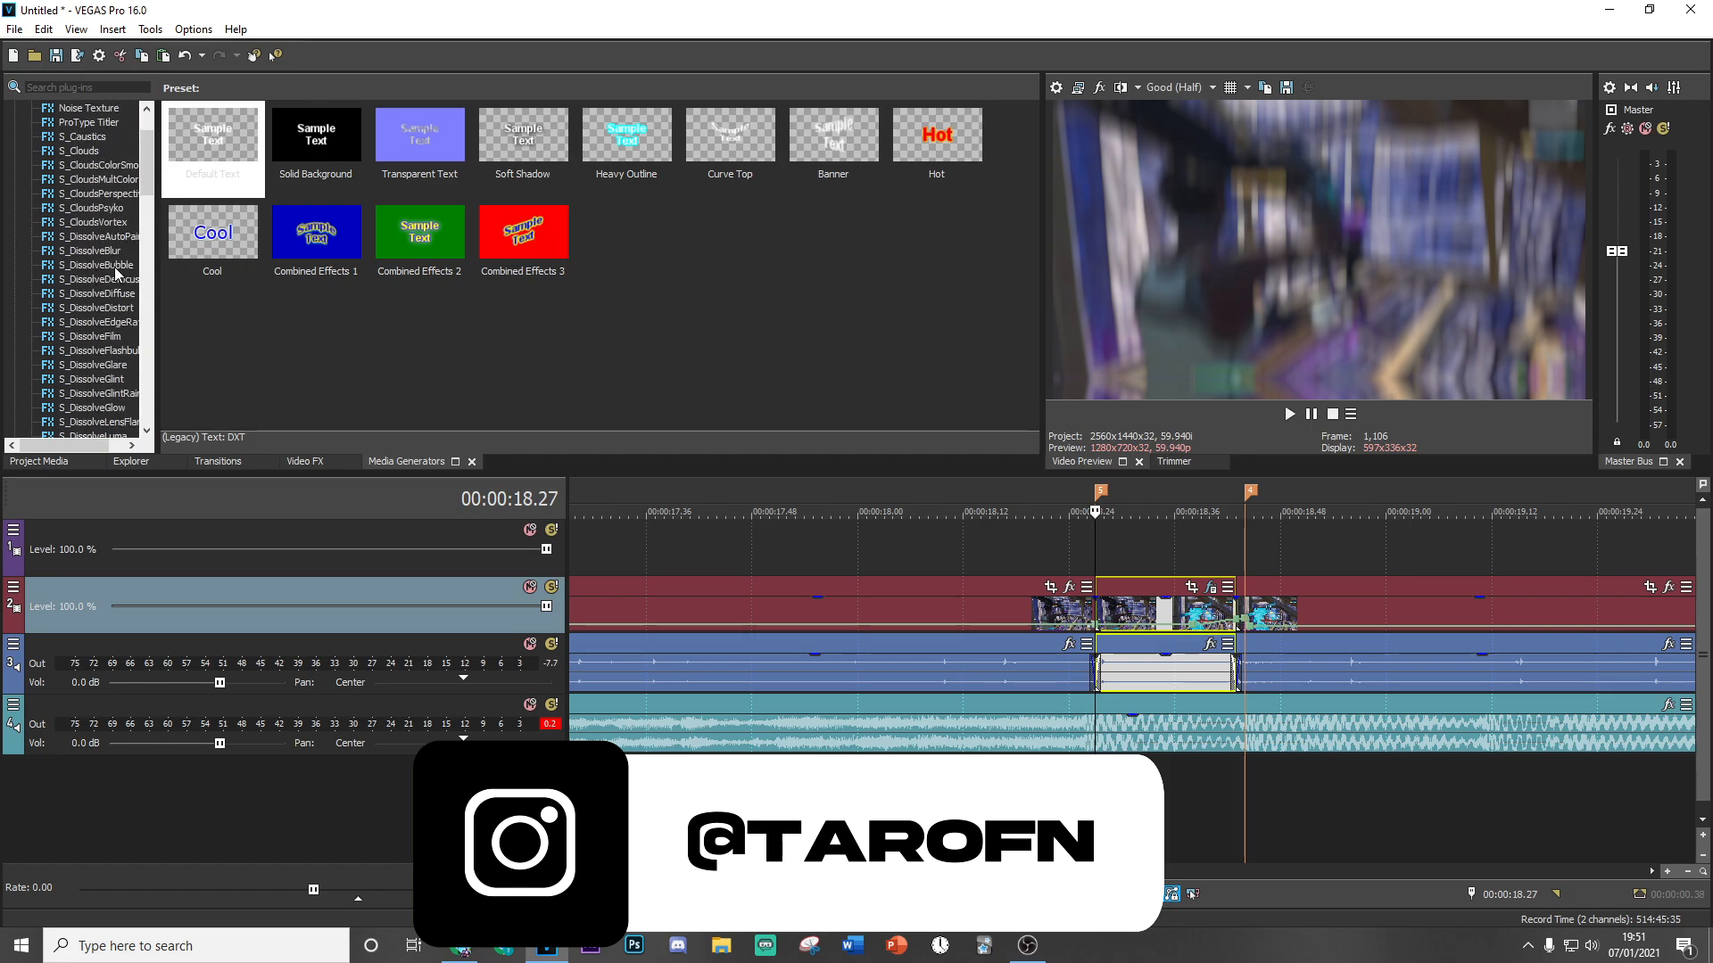
{"action": "left_click", "coordinate": [305, 461]}
{"action": "scroll", "coordinate": [25, 168], "scroll_direction": "down", "scroll_amount": 20}
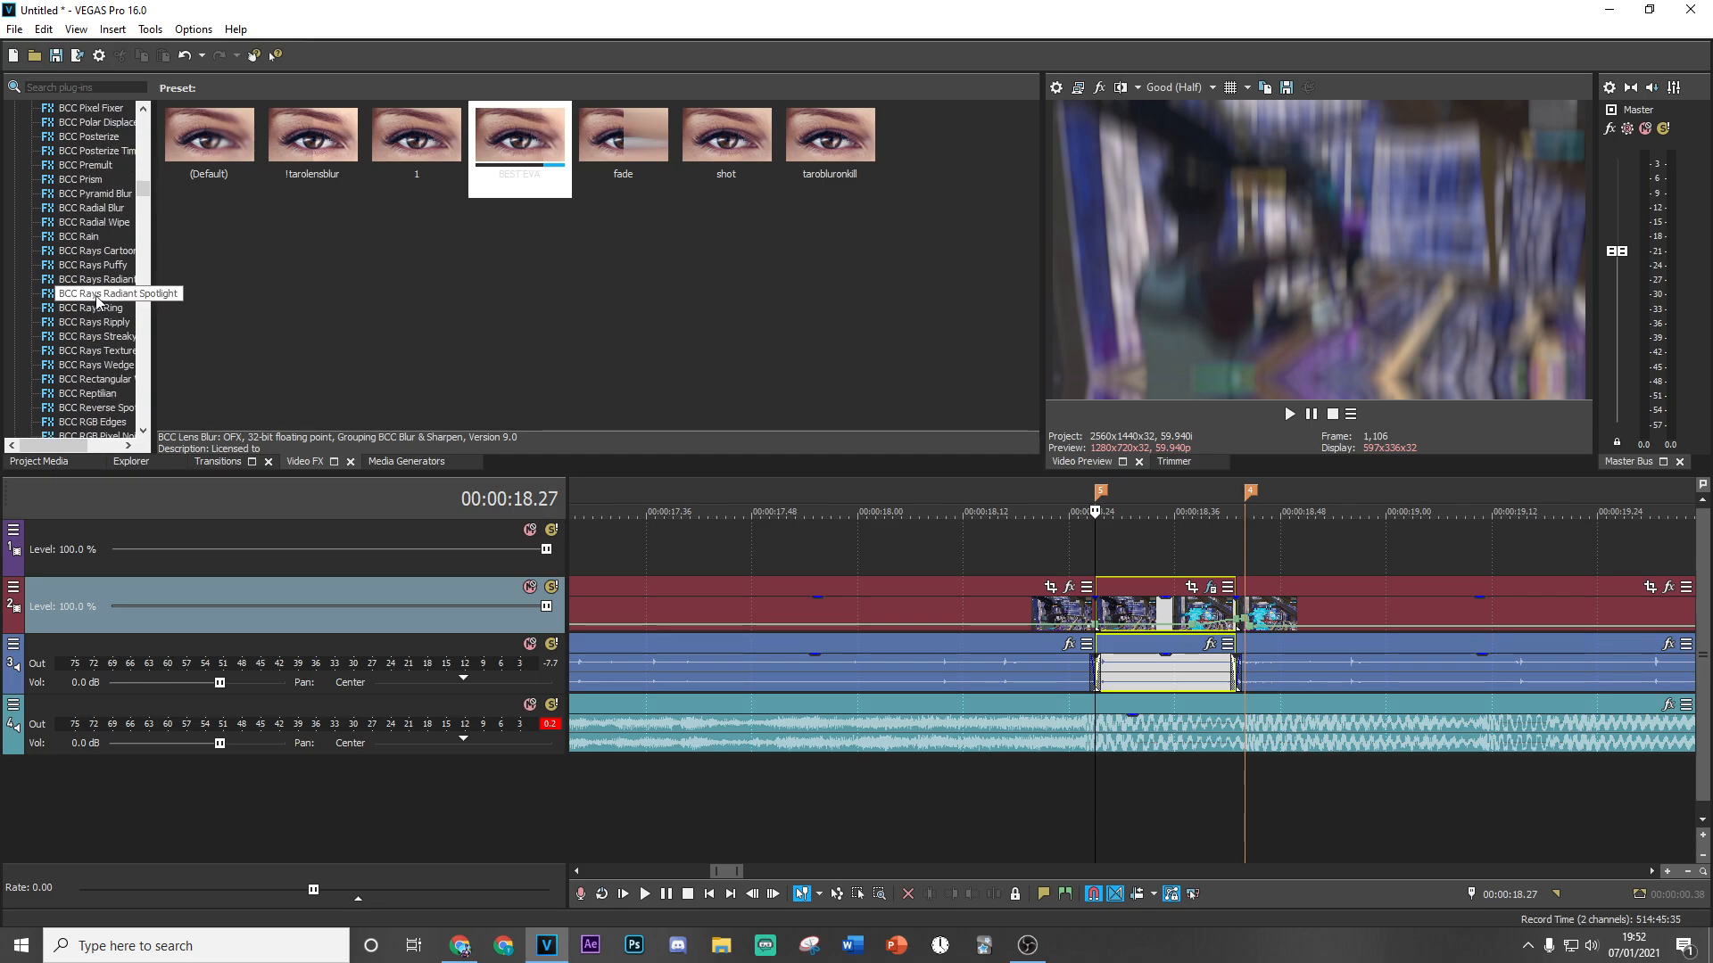
{"action": "scroll", "coordinate": [98, 303], "scroll_direction": "down", "scroll_amount": 12}
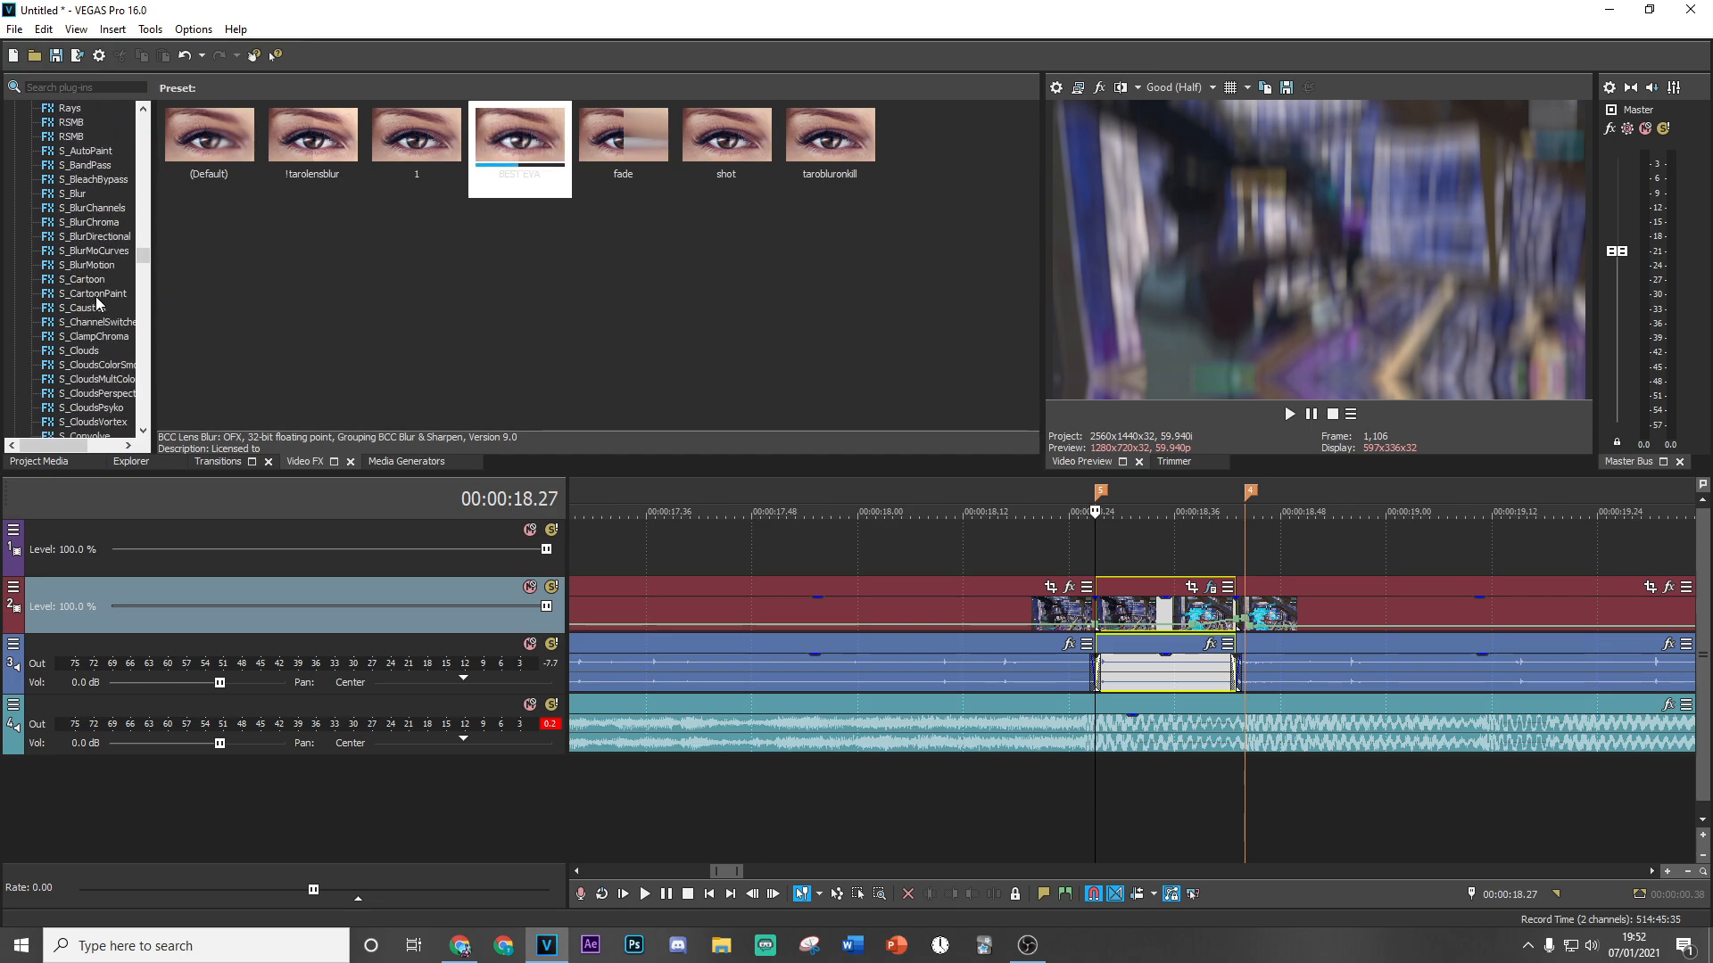
{"action": "scroll", "coordinate": [98, 303], "scroll_direction": "down", "scroll_amount": 10}
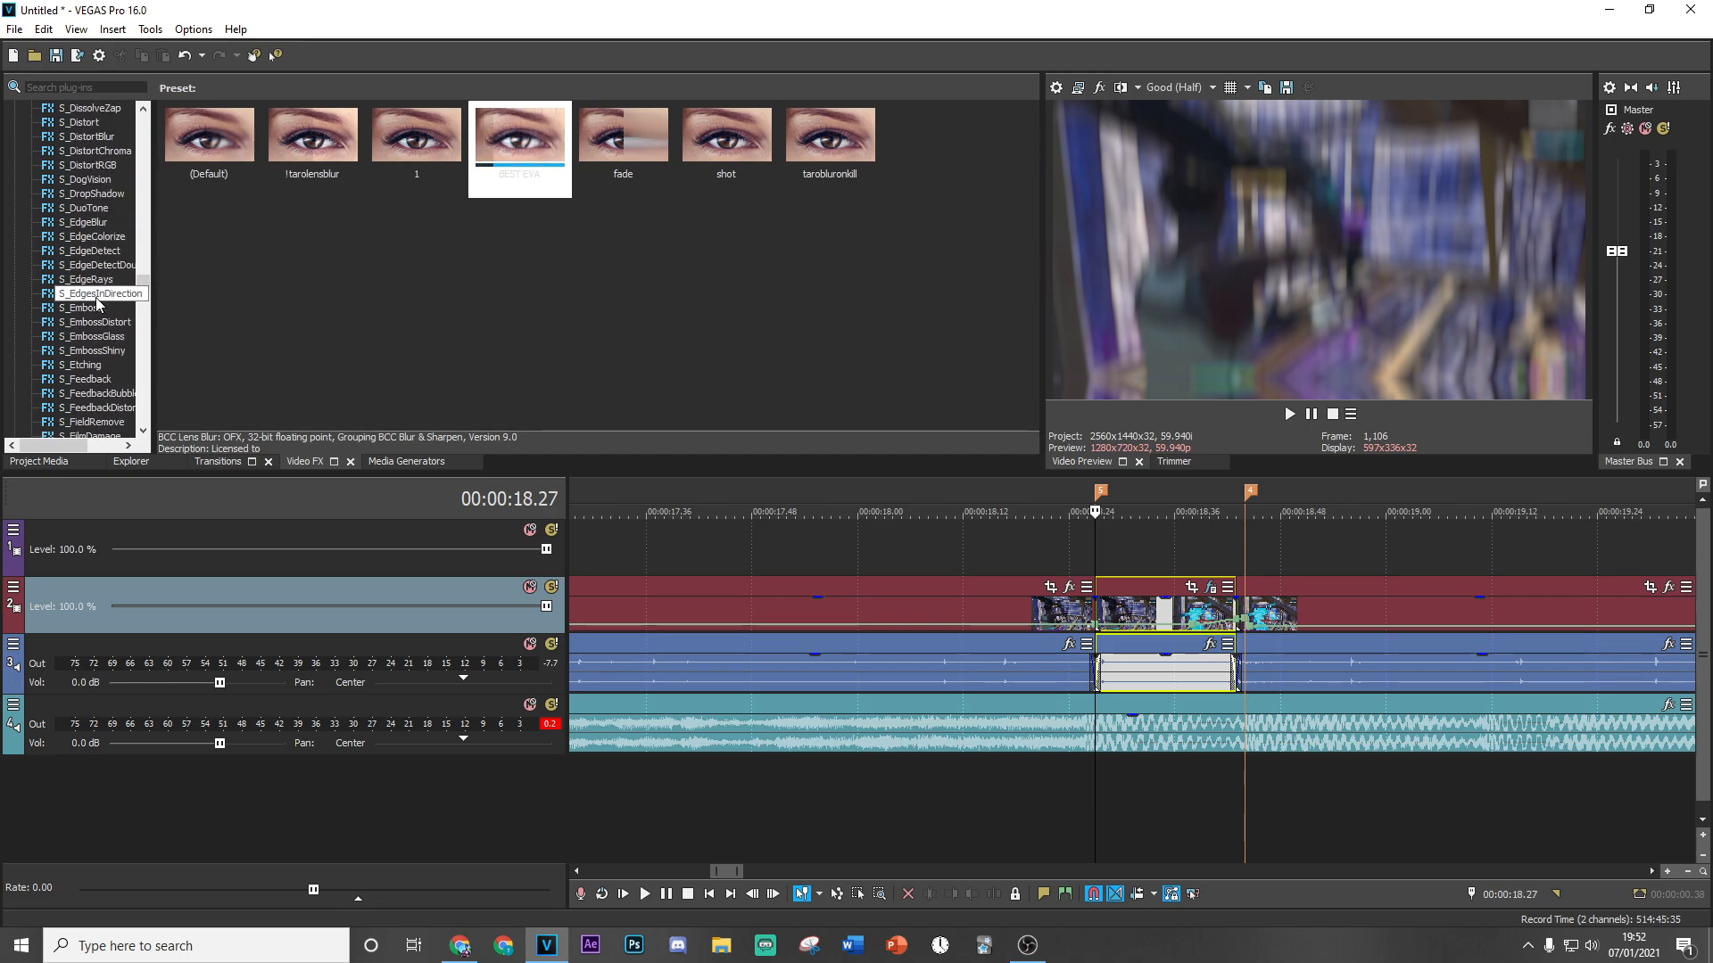
{"action": "scroll", "coordinate": [98, 307], "scroll_direction": "down", "scroll_amount": 10}
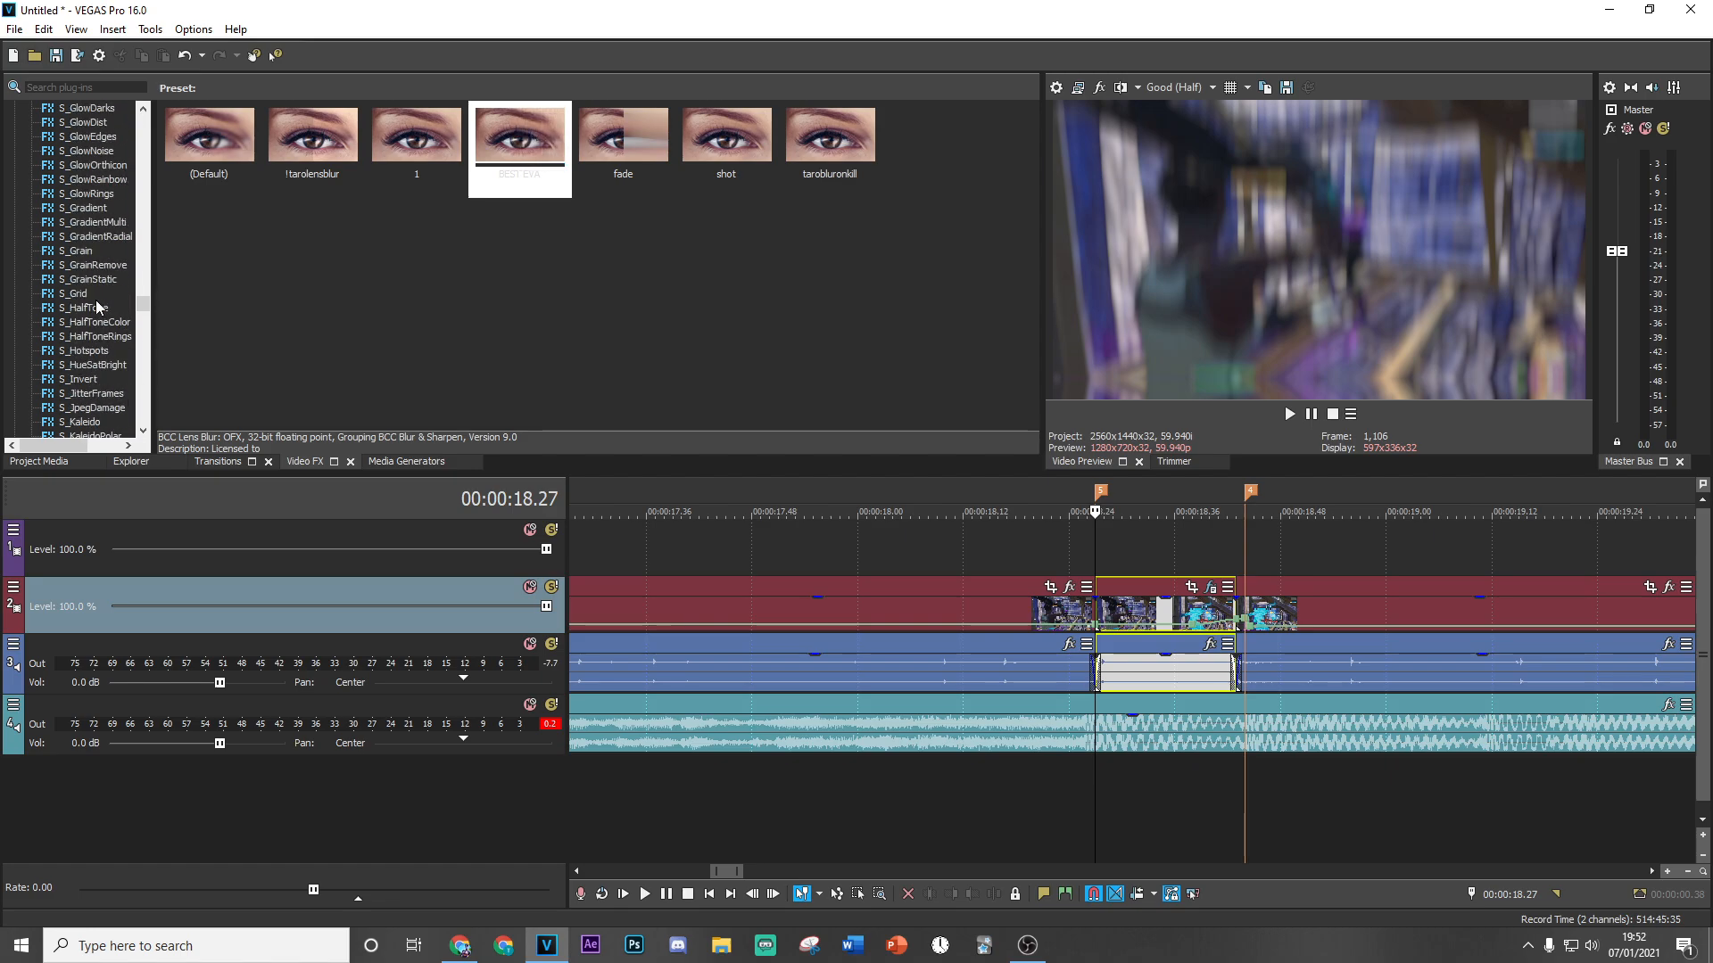
{"action": "left_click_drag", "start_coordinate": [93, 194], "coordinate": [429, 332]}
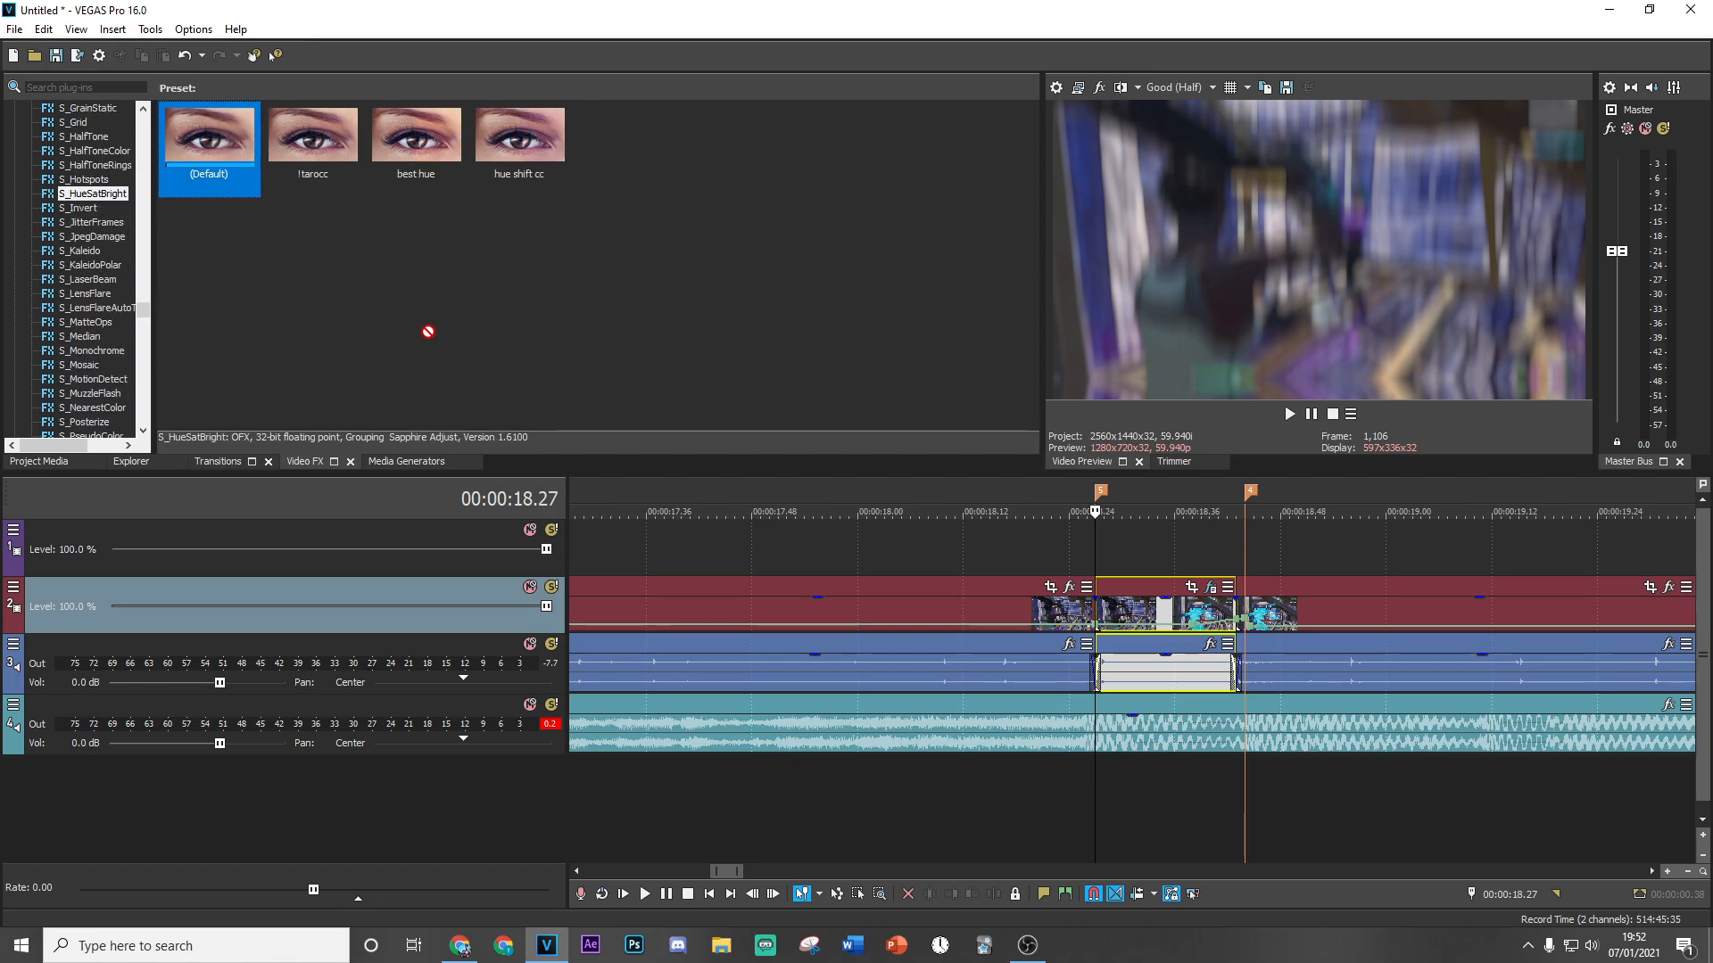
{"action": "left_click_drag", "start_coordinate": [1135, 604], "coordinate": [1138, 606]}
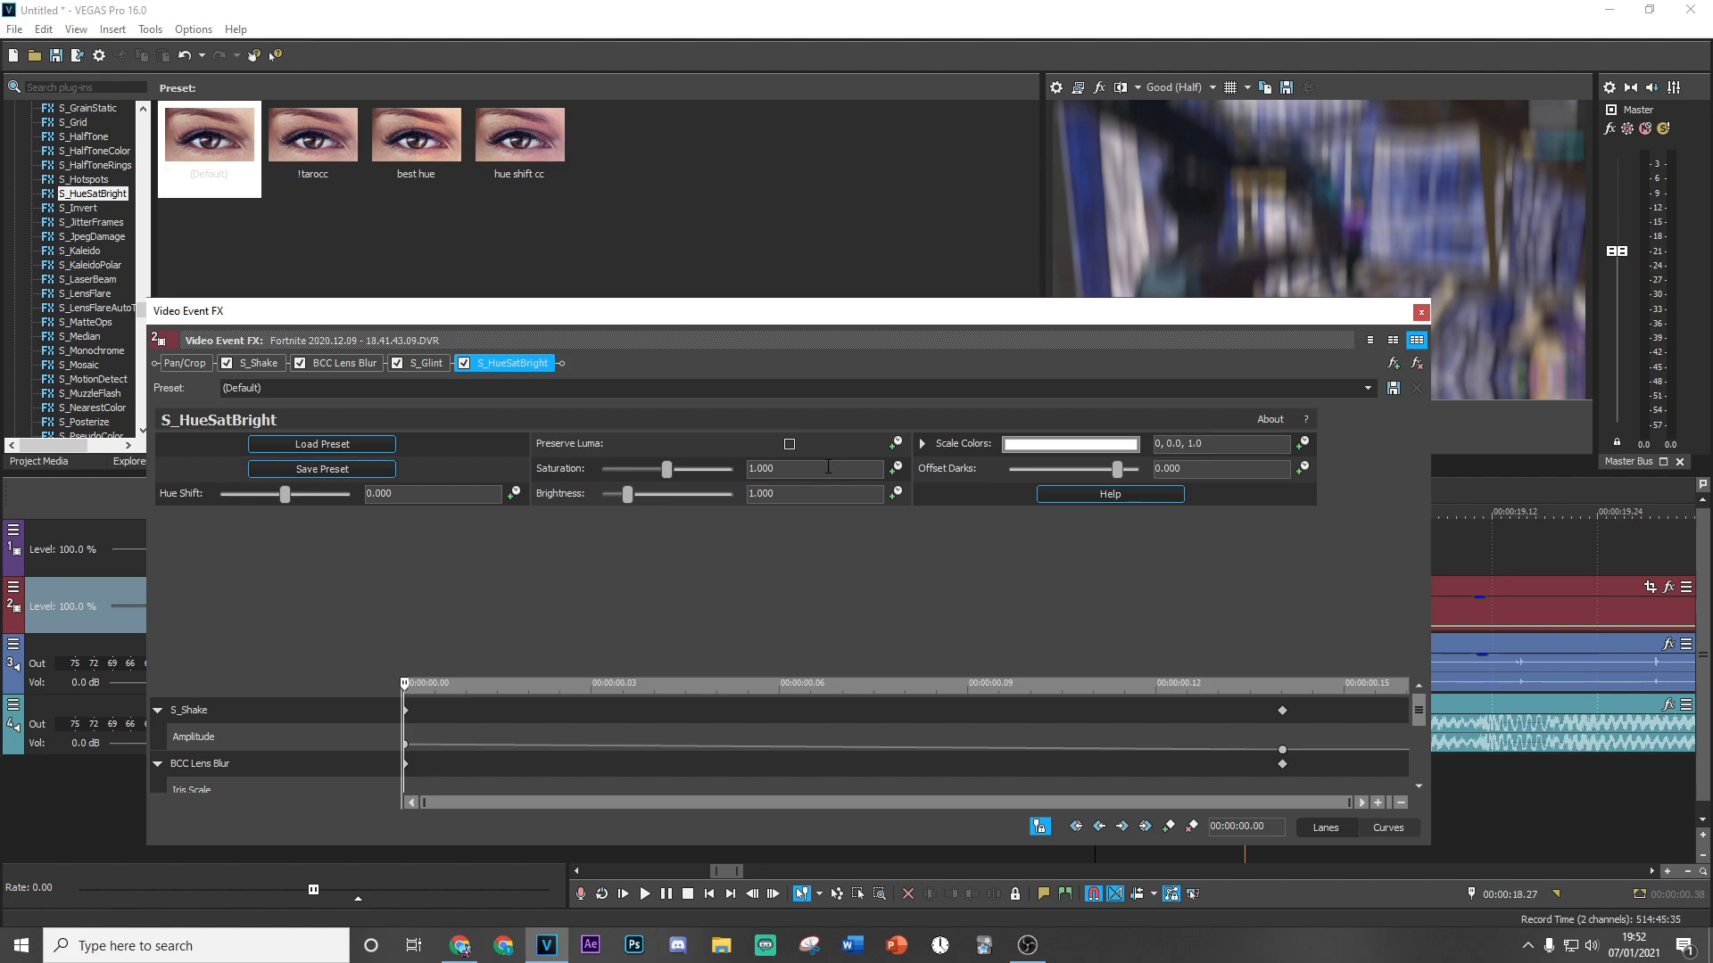
Set the S_HueSatBright saturation to 0.1, close the effects window and scrub through the desaturated clip.
{"action": "left_click_drag", "start_coordinate": [667, 469], "coordinate": [602, 469]}
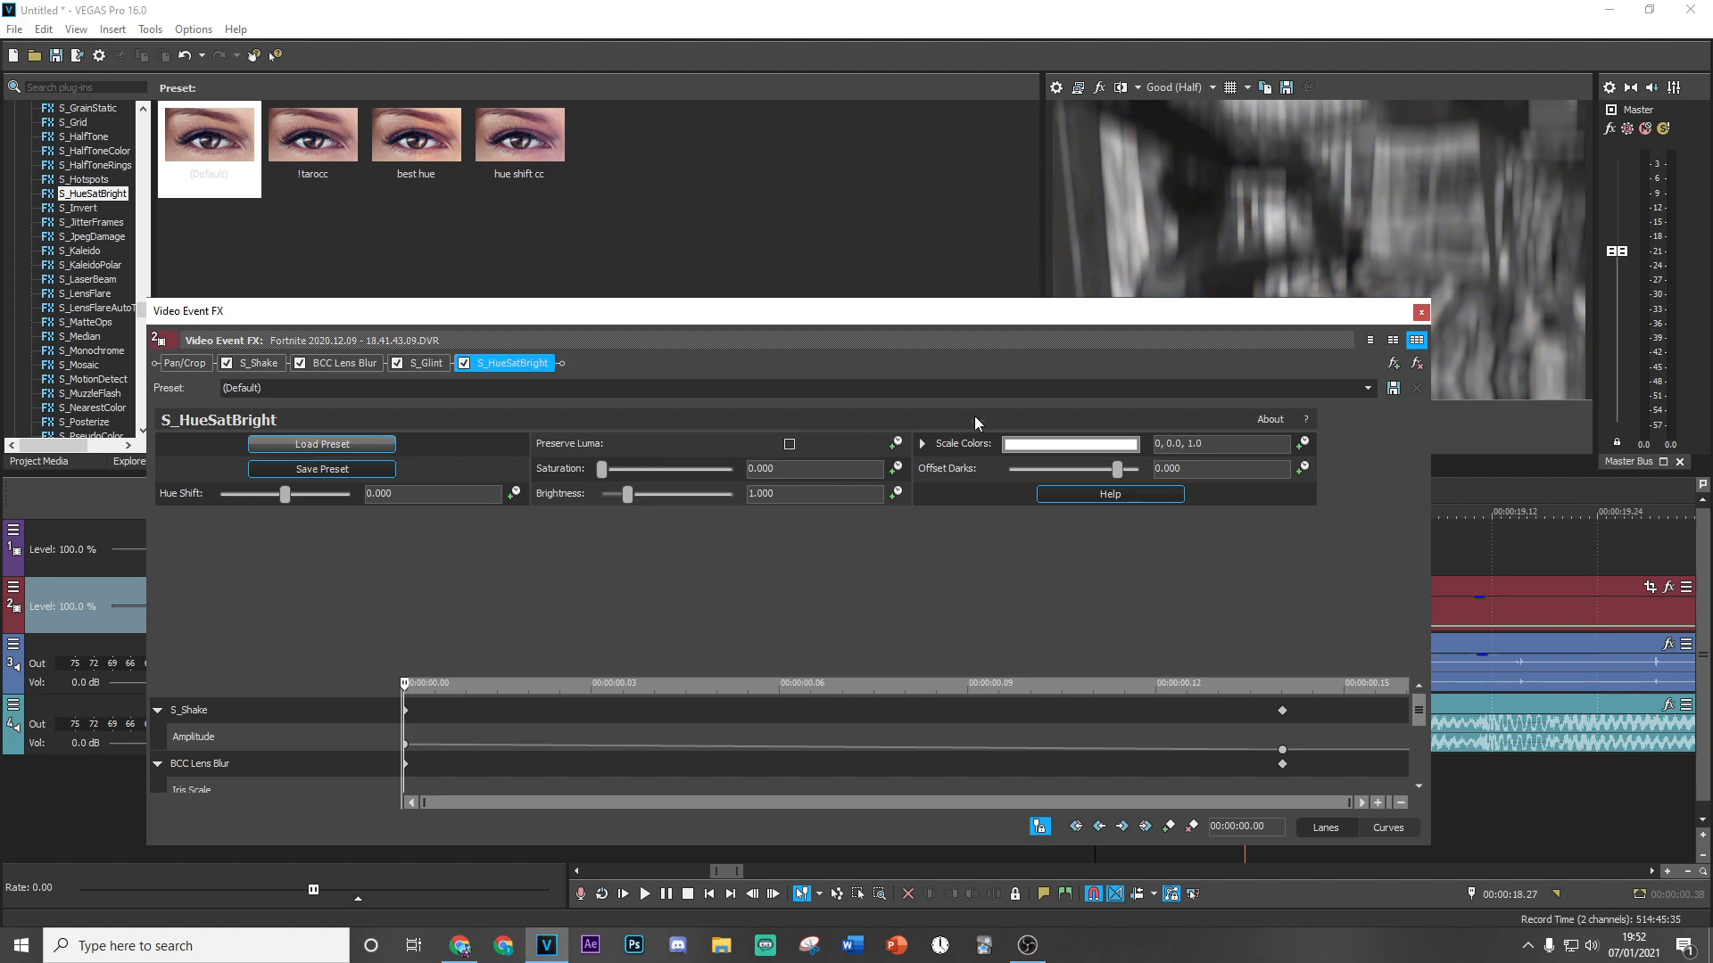
{"action": "double_click", "coordinate": [813, 468]}
{"action": "type", "text": "0.1"}
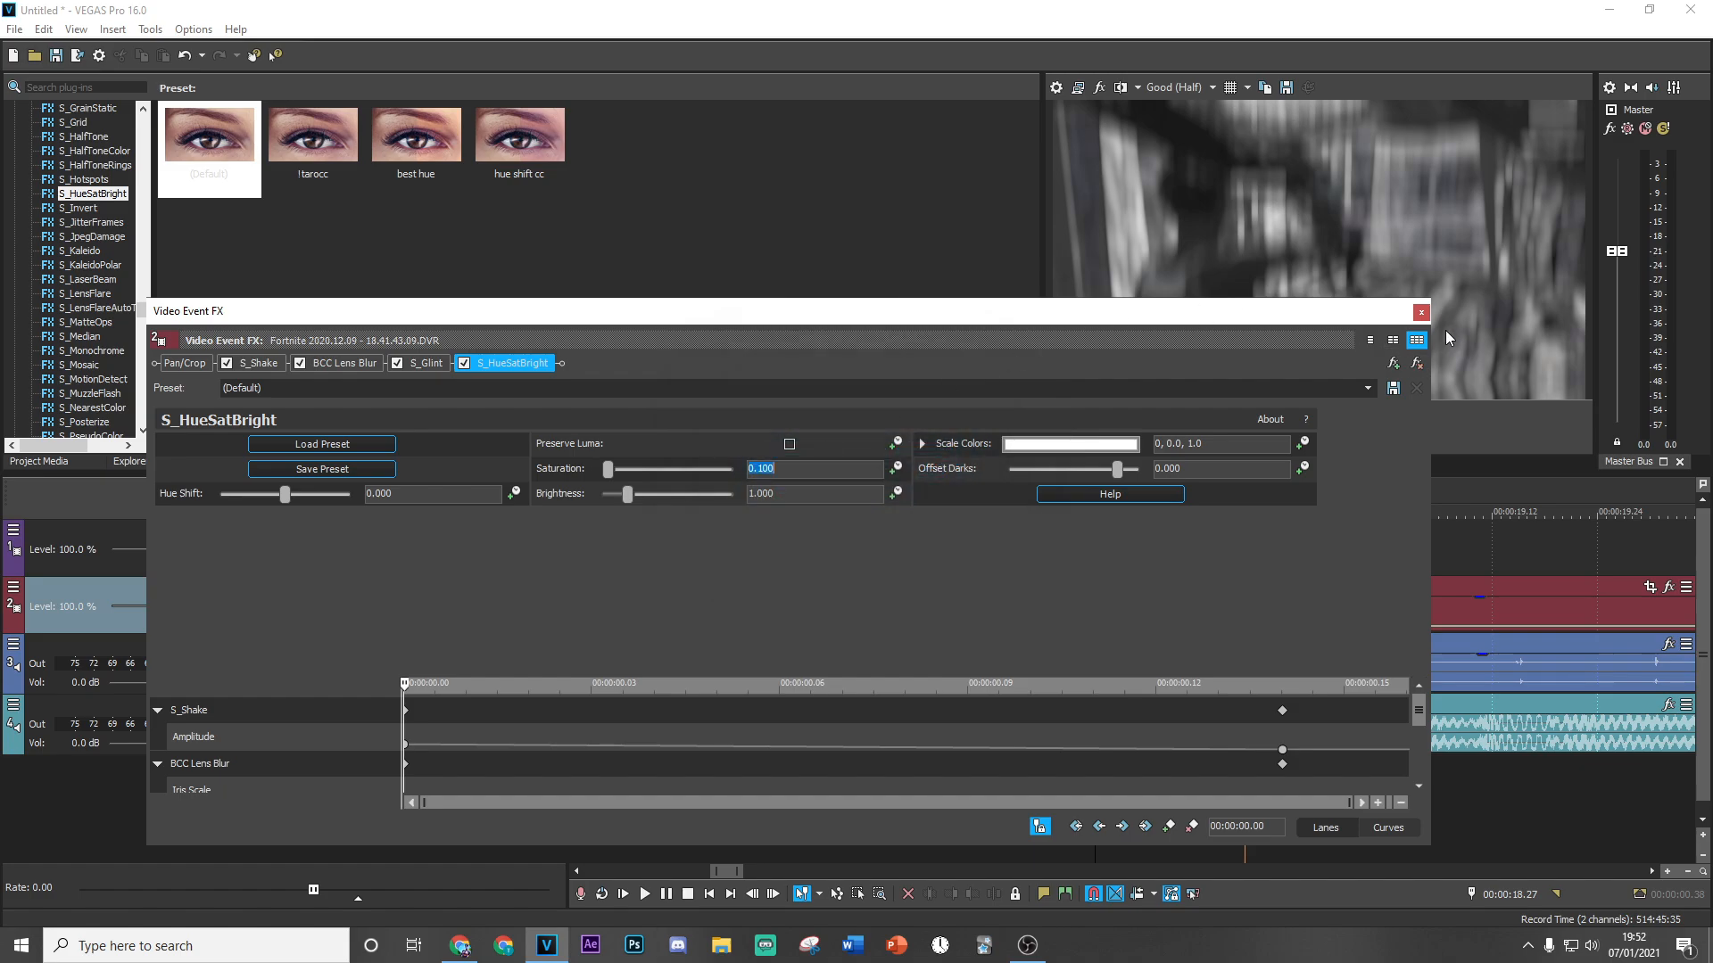
{"action": "left_click", "coordinate": [1421, 311]}
{"action": "left_click", "coordinate": [1139, 559]}
{"action": "left_click_drag", "start_coordinate": [1139, 553], "coordinate": [1174, 571]}
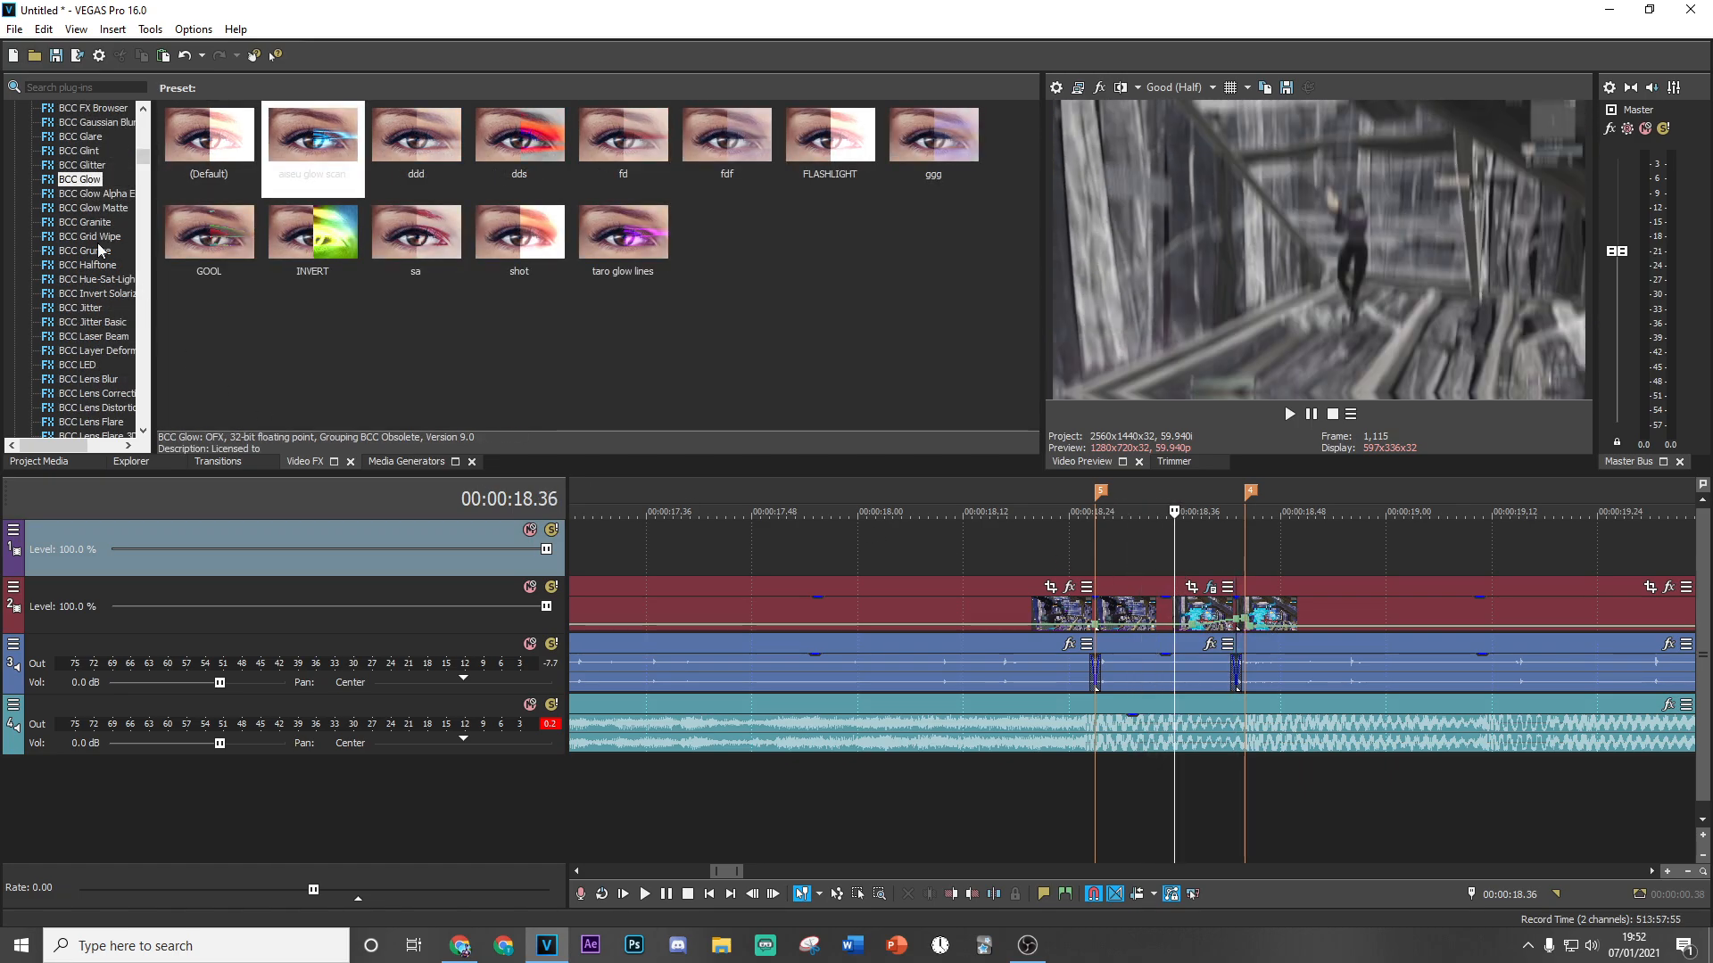
Add the BCC RGB Edges effect with the taro effect preset to the same short clip.
{"action": "scroll", "coordinate": [63, 276], "scroll_direction": "down", "scroll_amount": 7}
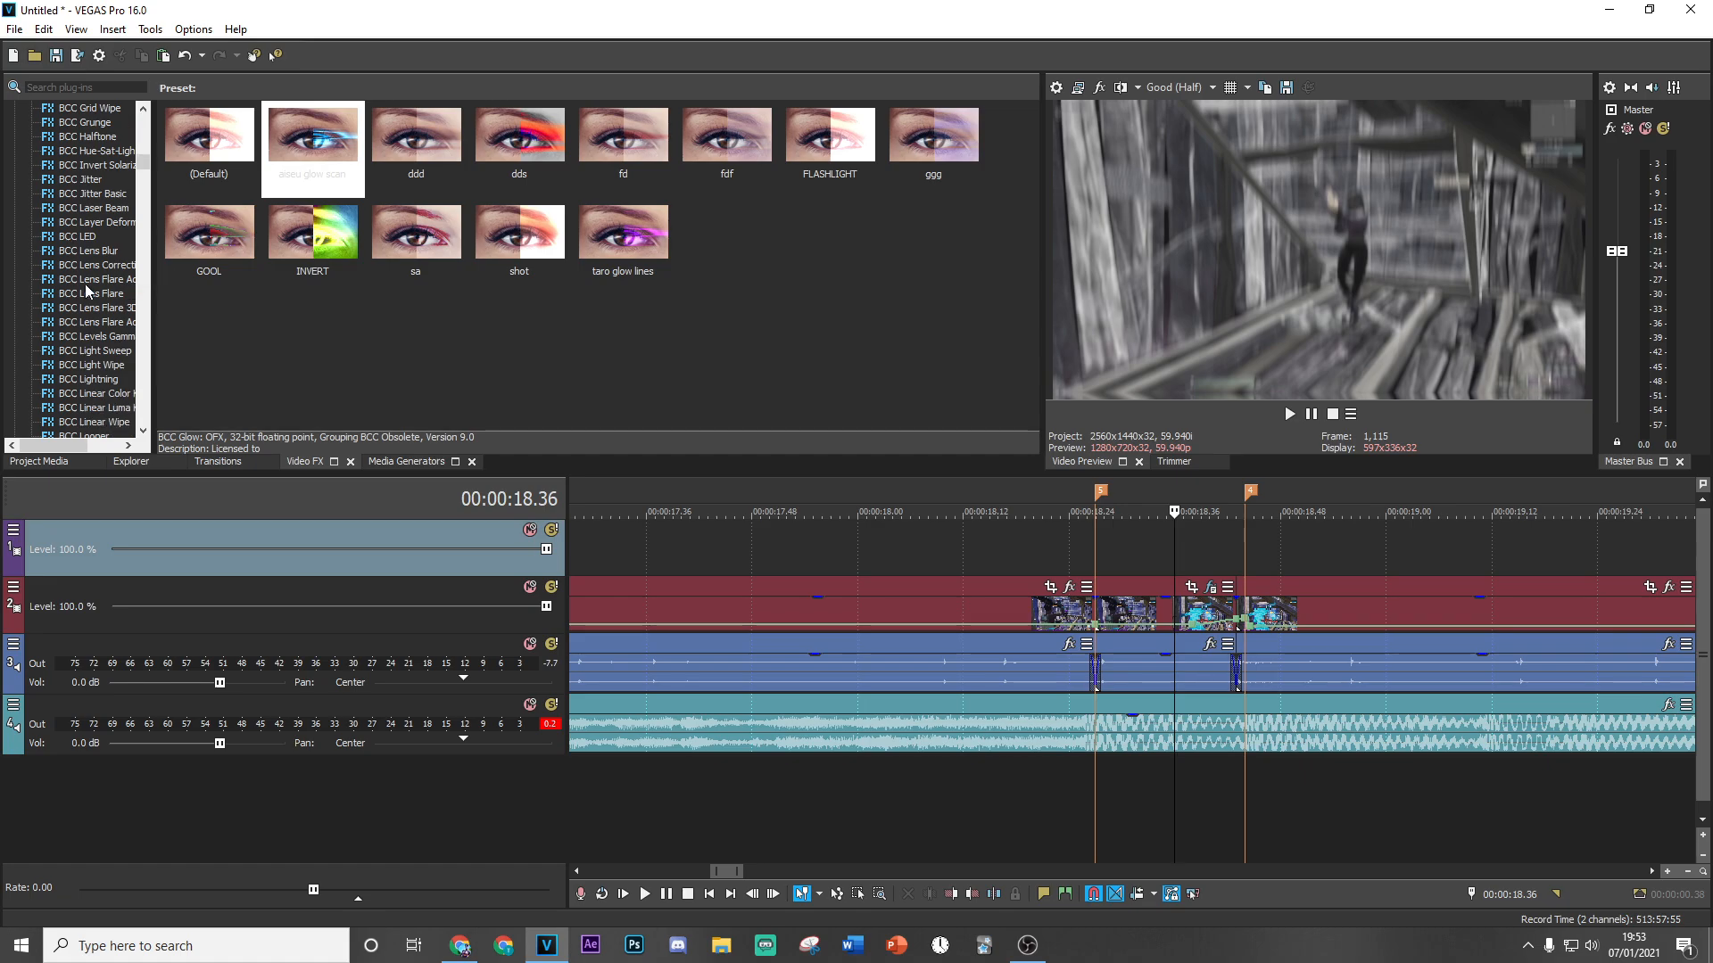
{"action": "scroll", "coordinate": [92, 304], "scroll_direction": "down", "scroll_amount": 3}
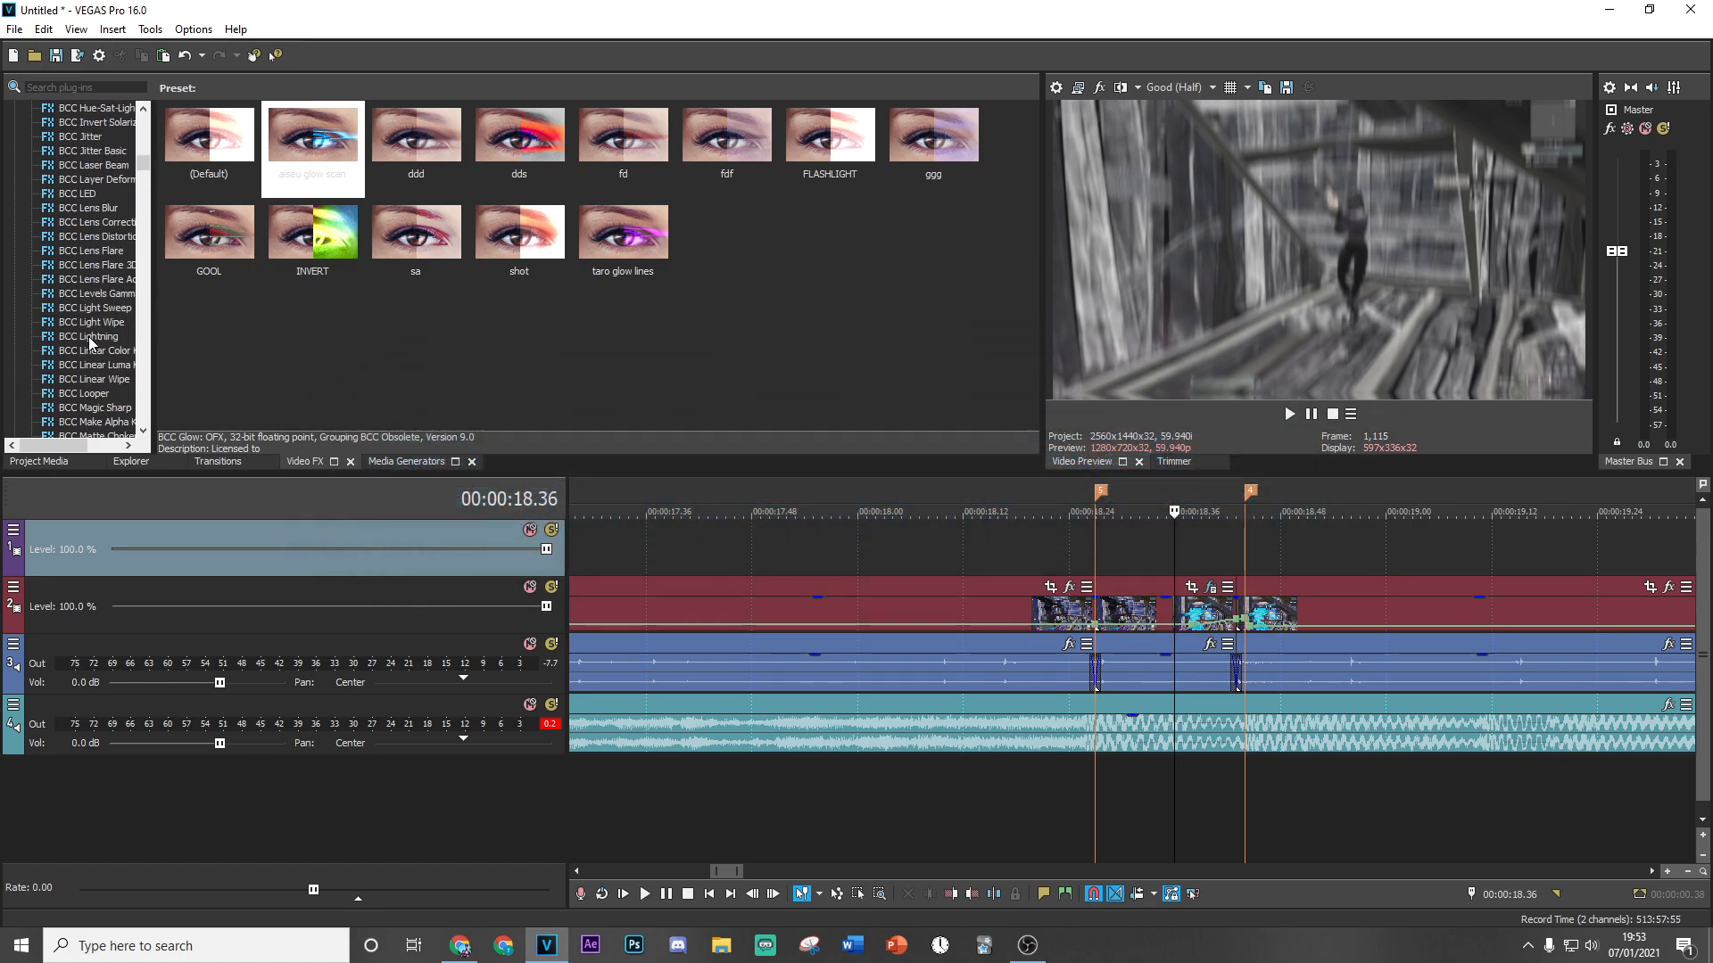
{"action": "scroll", "coordinate": [88, 341], "scroll_direction": "down", "scroll_amount": 6}
{"action": "scroll", "coordinate": [96, 342], "scroll_direction": "down", "scroll_amount": 5}
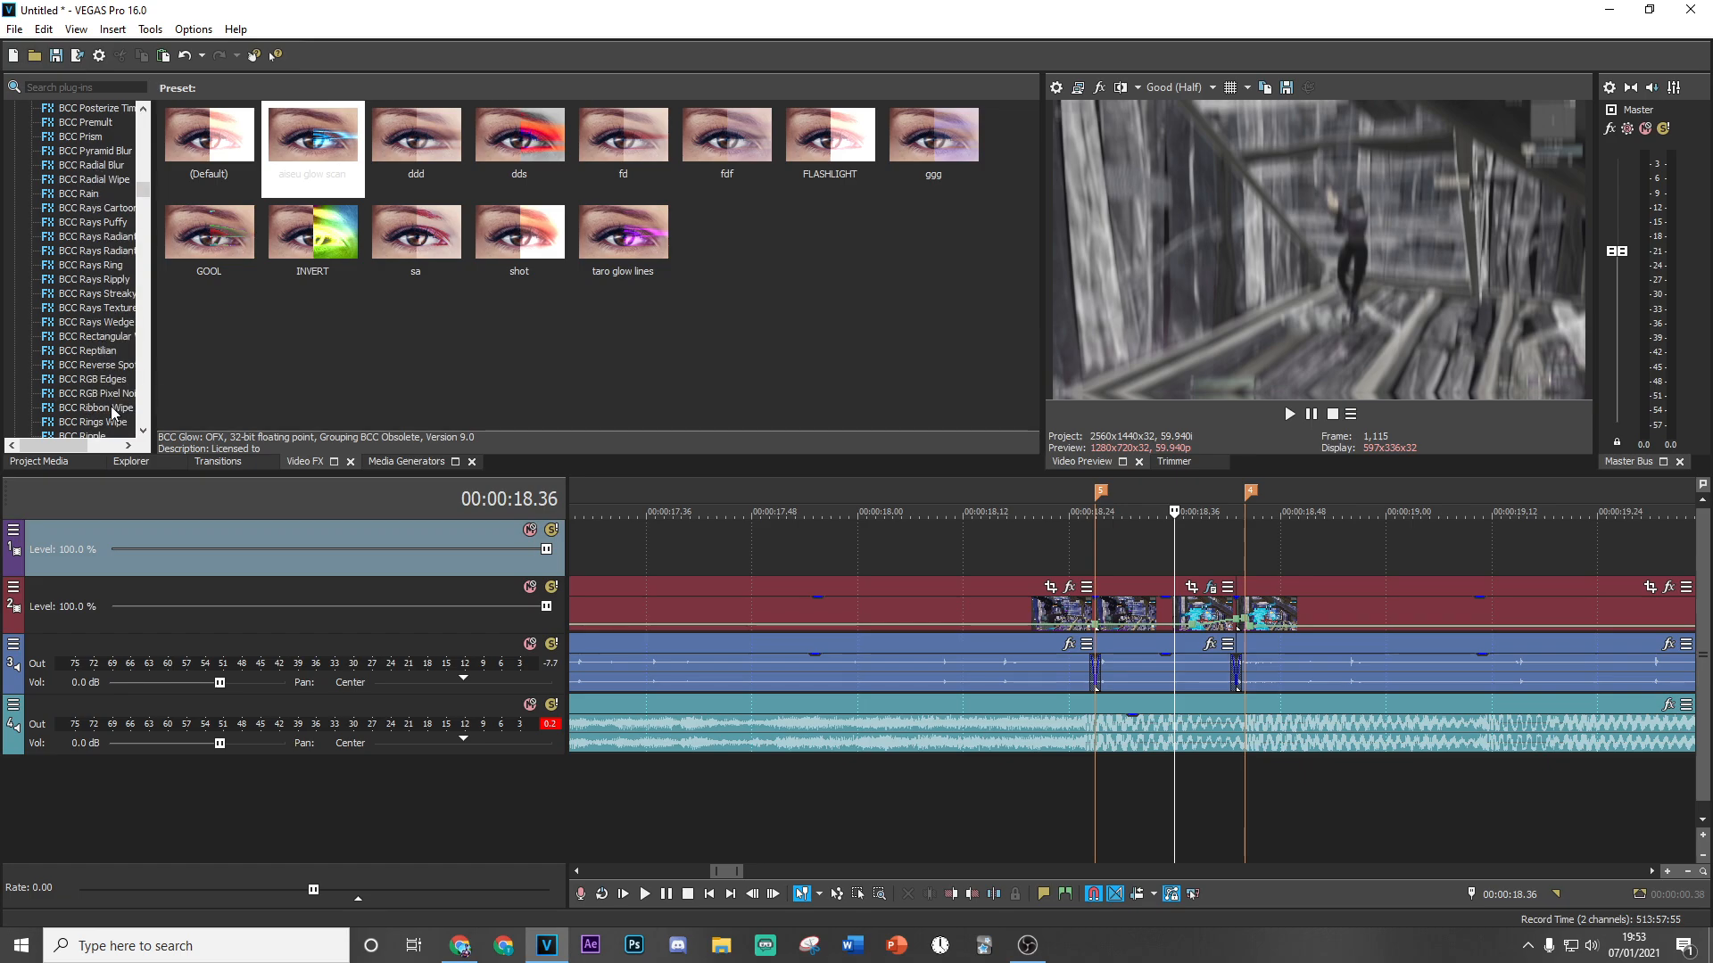
{"action": "left_click", "coordinate": [100, 380]}
{"action": "left_click_drag", "start_coordinate": [312, 138], "coordinate": [1154, 612]}
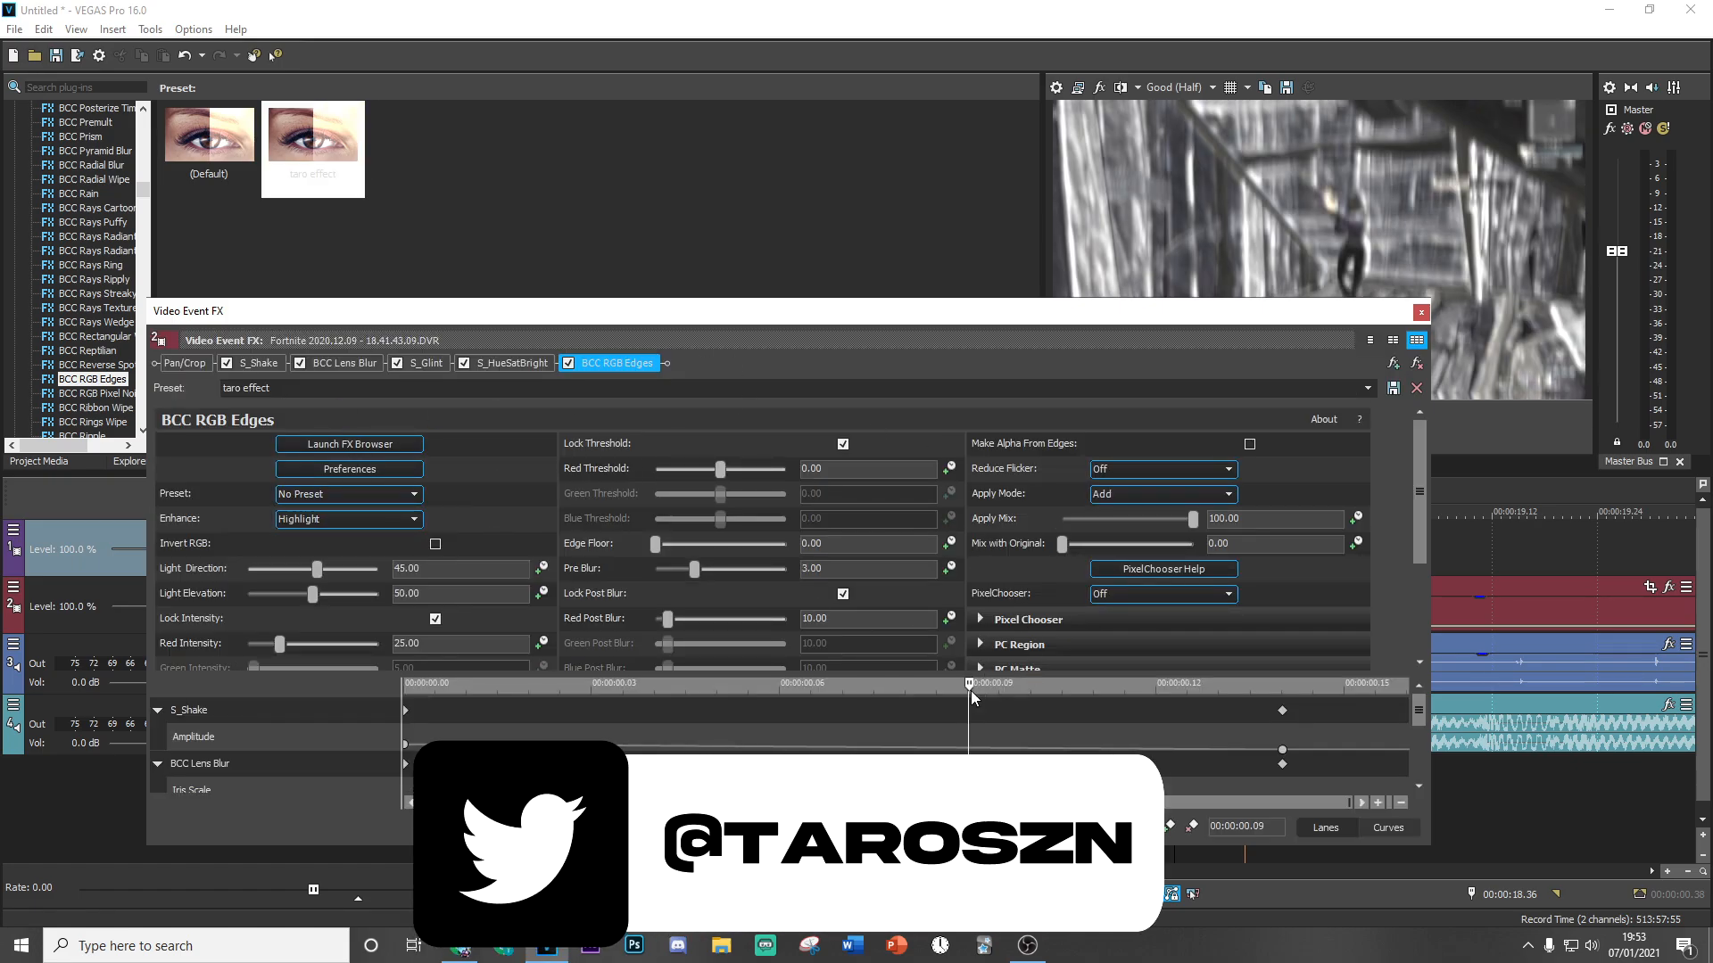
Animate the BCC RGB Edges Light Direction from 0 at the short clip's start to a new value at its end, and scrub through the result.
{"action": "left_click_drag", "start_coordinate": [971, 690], "coordinate": [404, 687]}
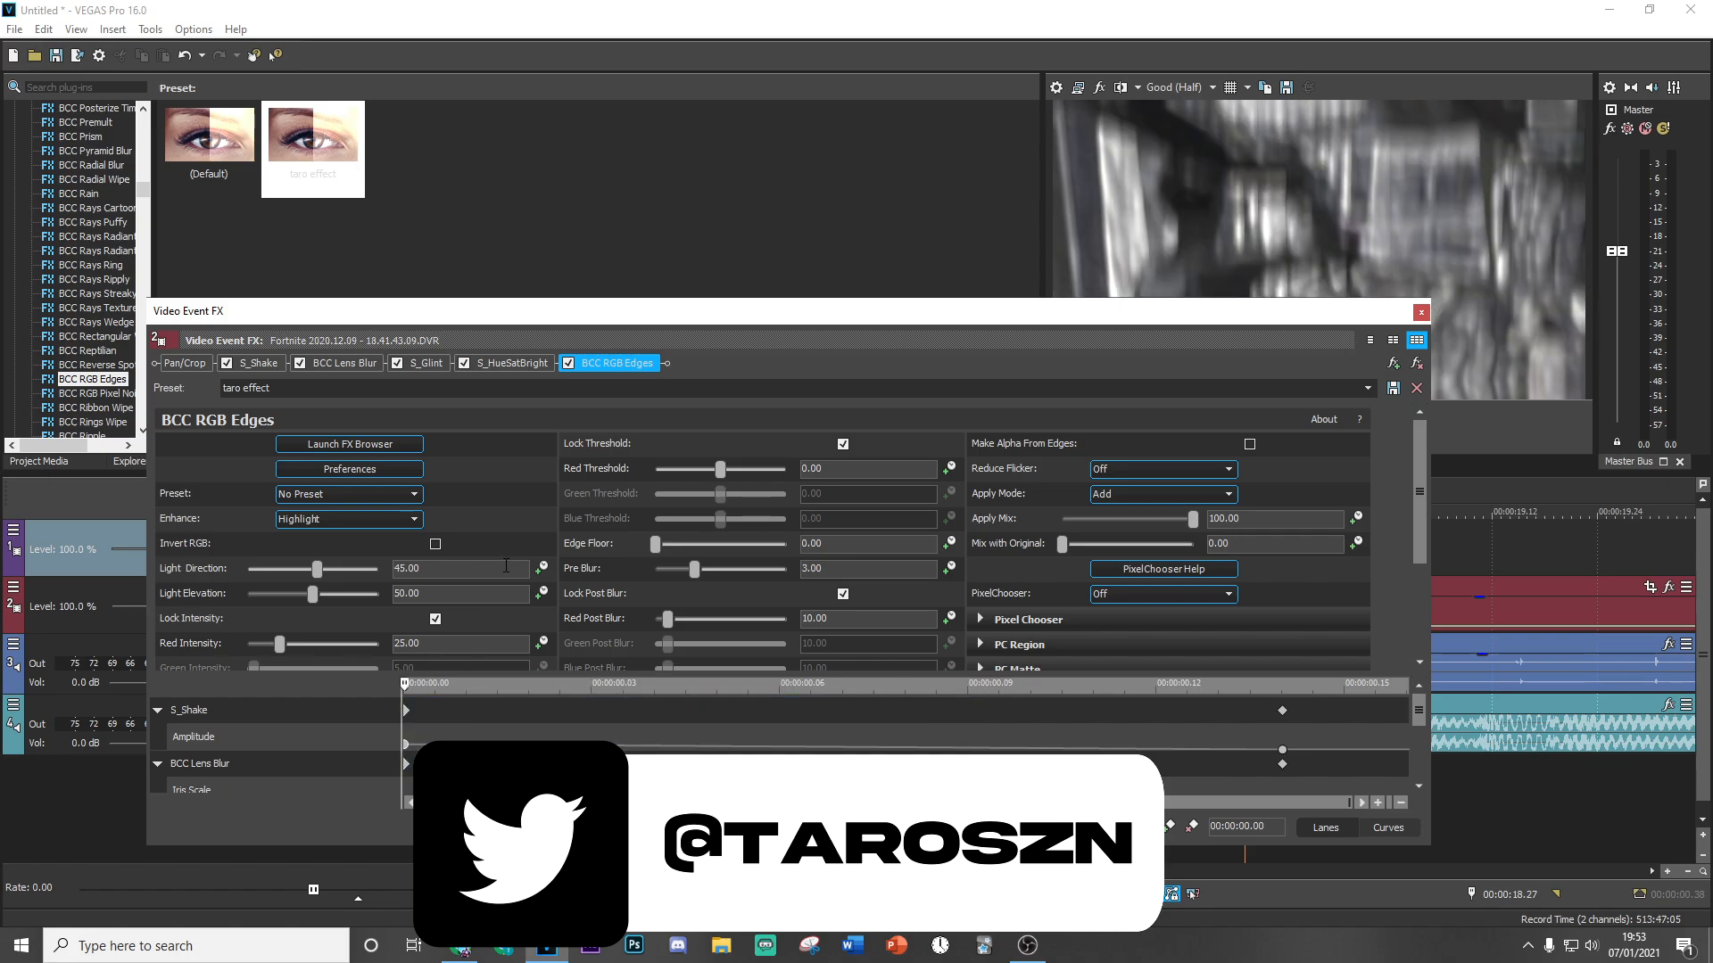
{"action": "left_click", "coordinate": [542, 569]}
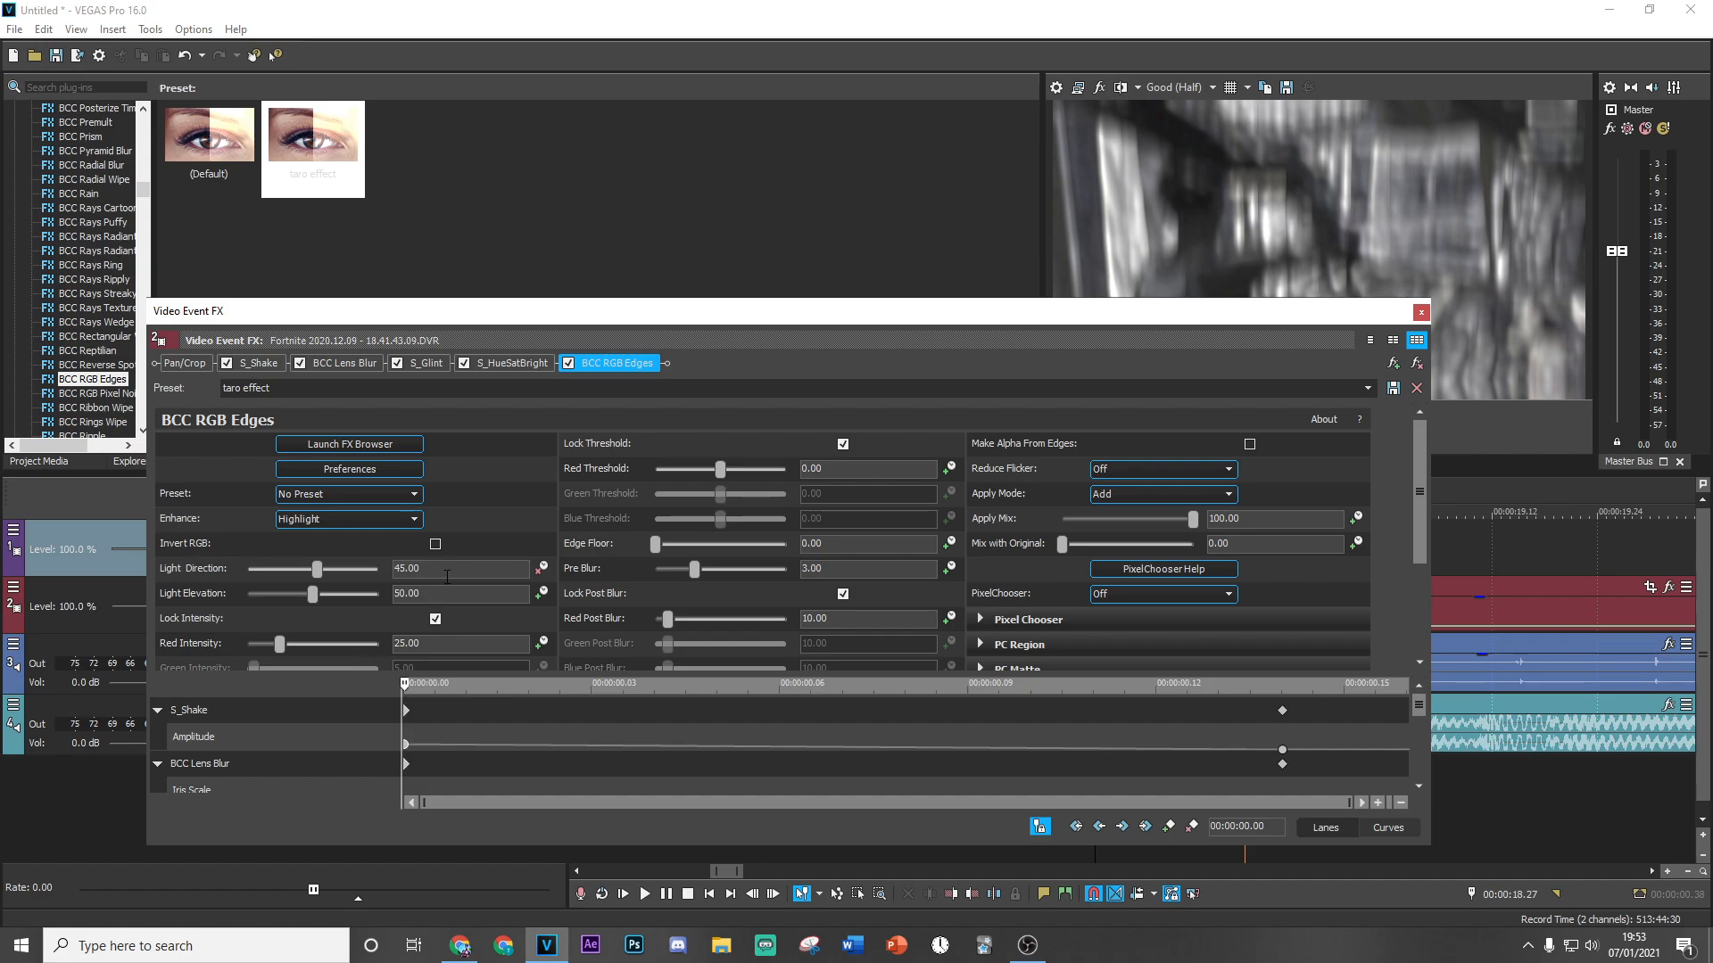
{"action": "type", "text": "0"}
{"action": "key", "text": "Return"}
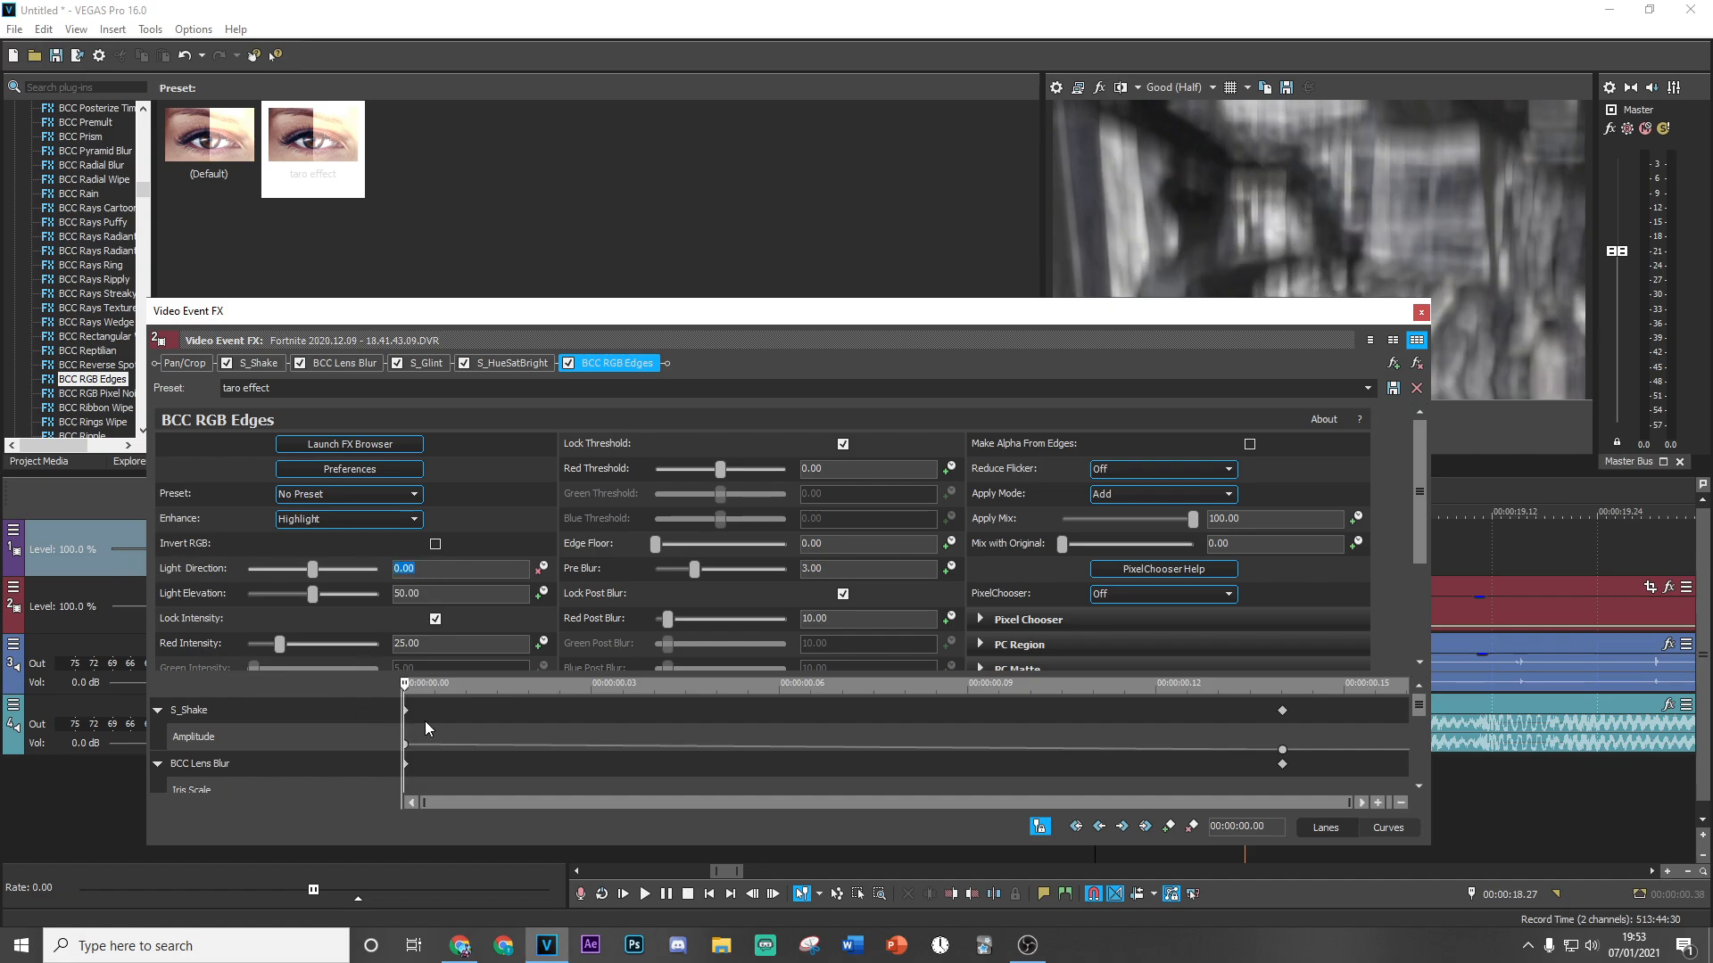
{"action": "left_click_drag", "start_coordinate": [412, 695], "coordinate": [1488, 723]}
{"action": "left_click", "coordinate": [406, 569]}
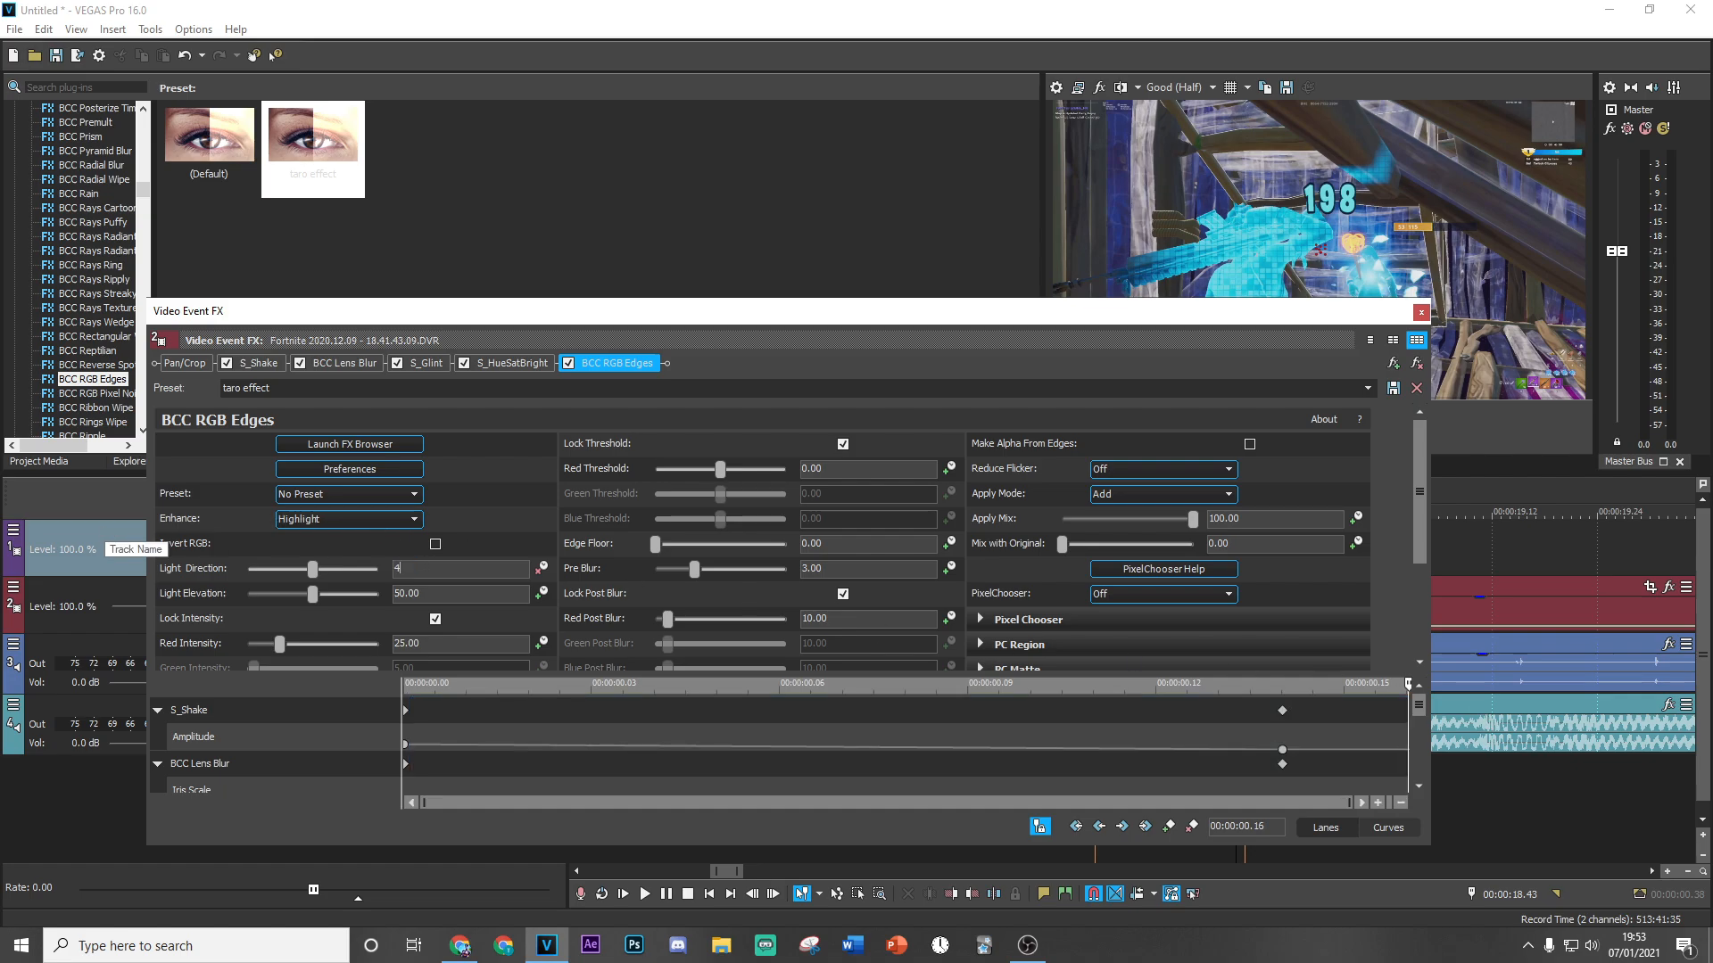
{"action": "left_click", "coordinate": [456, 710]}
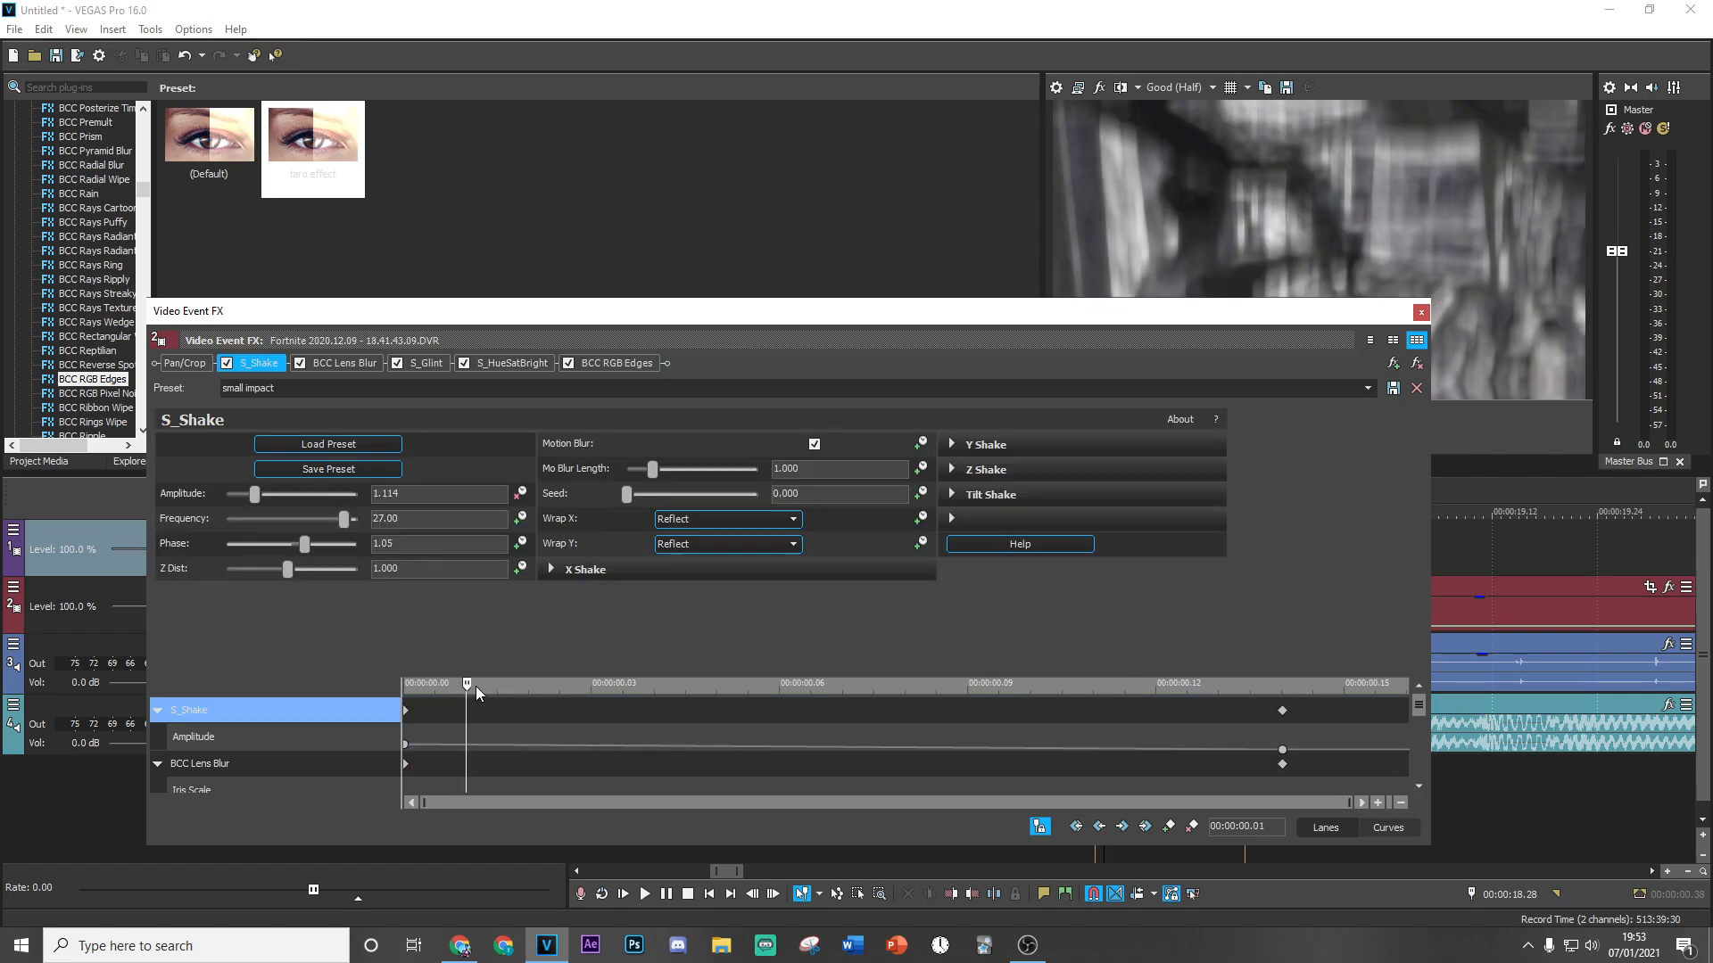
{"action": "left_click_drag", "start_coordinate": [467, 681], "coordinate": [1409, 714]}
{"action": "left_click", "coordinate": [1183, 562]}
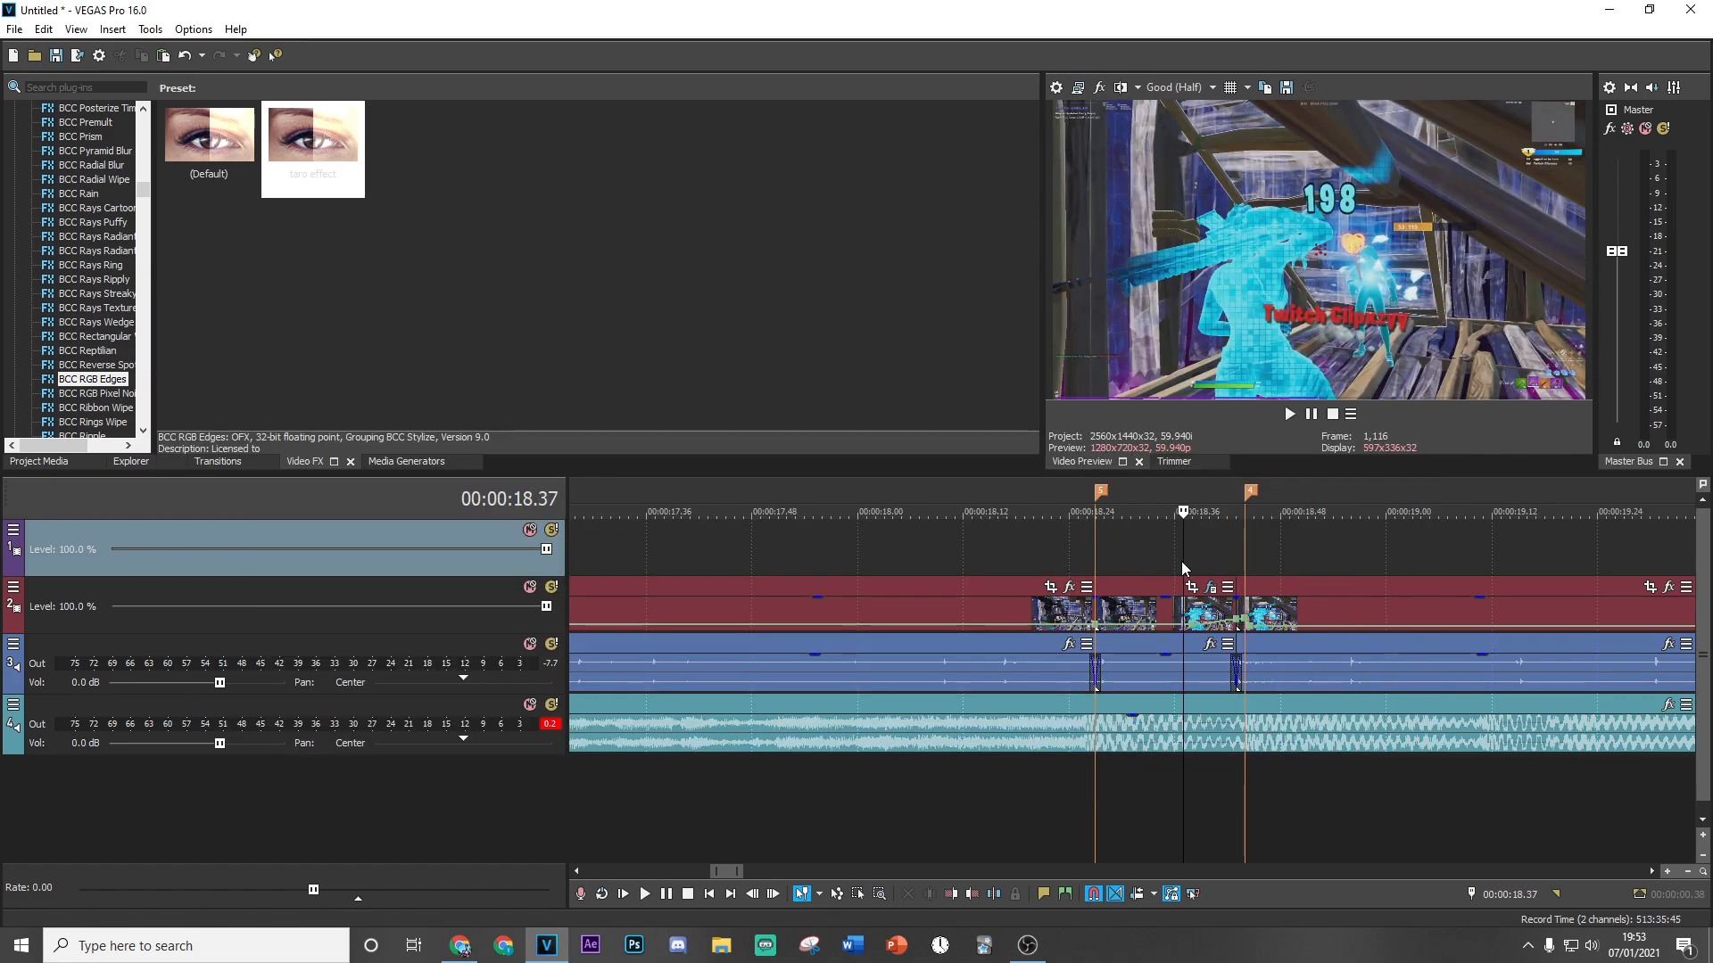
Apply the !tarorgbrays effect preset to the last gameplay clip, starting at 00:00:18.43.
{"action": "left_click", "coordinate": [1229, 576]}
{"action": "scroll", "coordinate": [1236, 574], "scroll_direction": "down", "scroll_amount": 4}
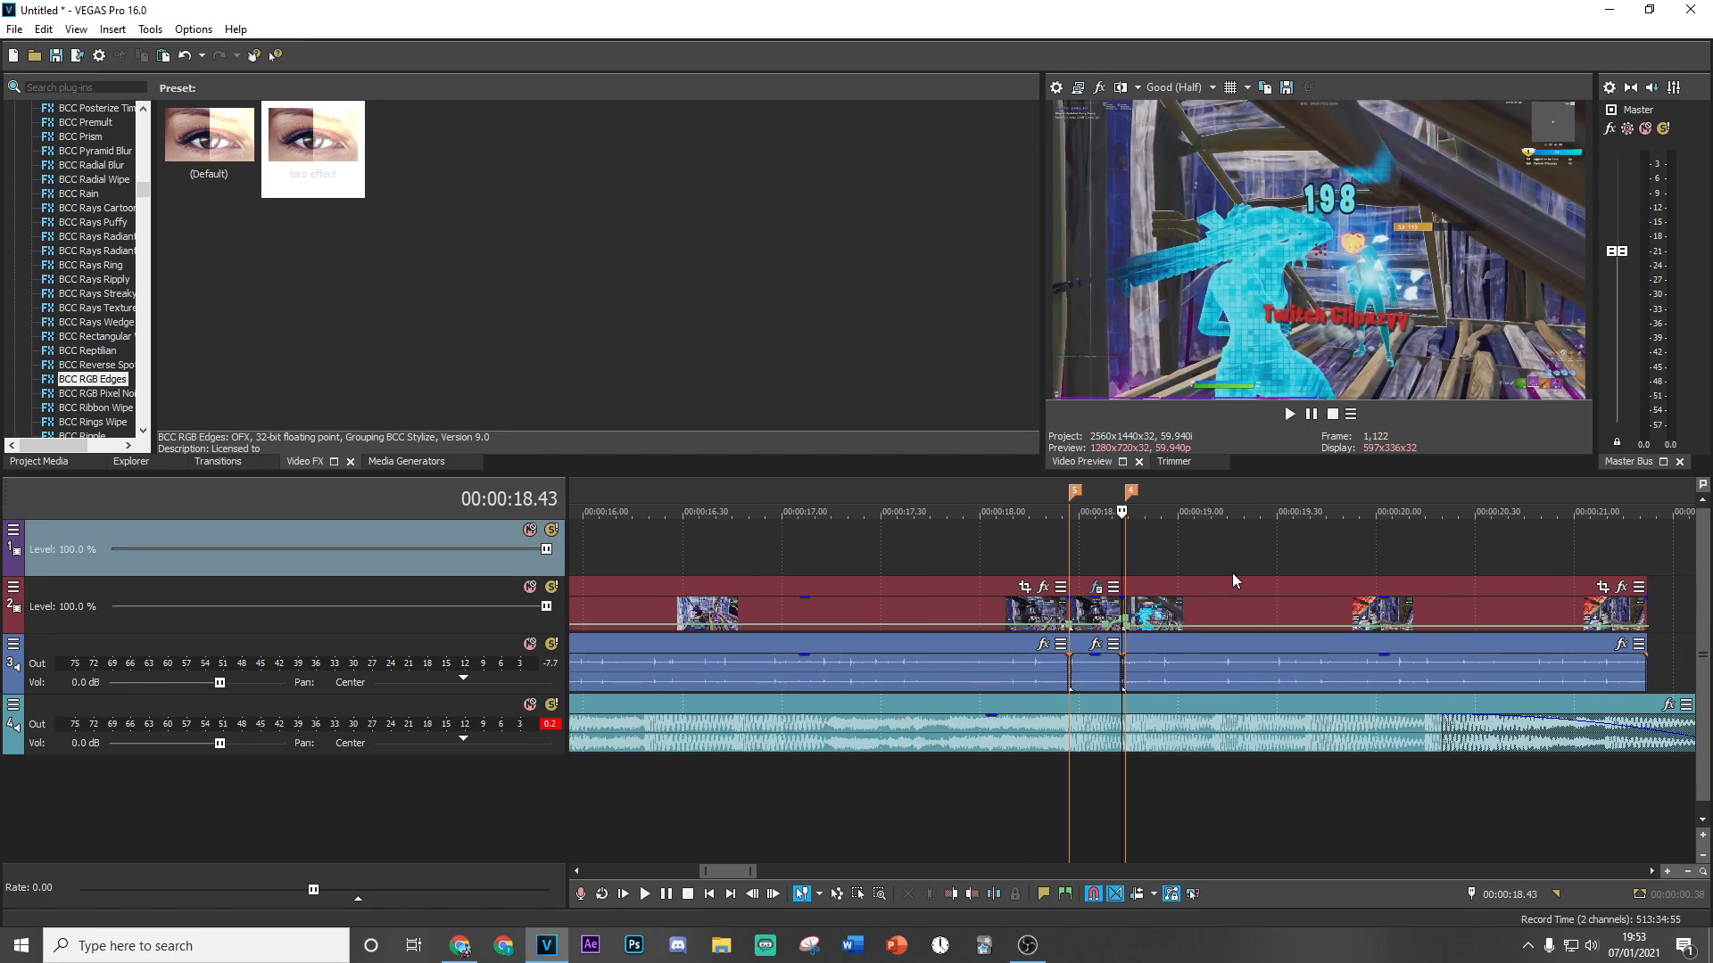
{"action": "left_click", "coordinate": [1621, 586]}
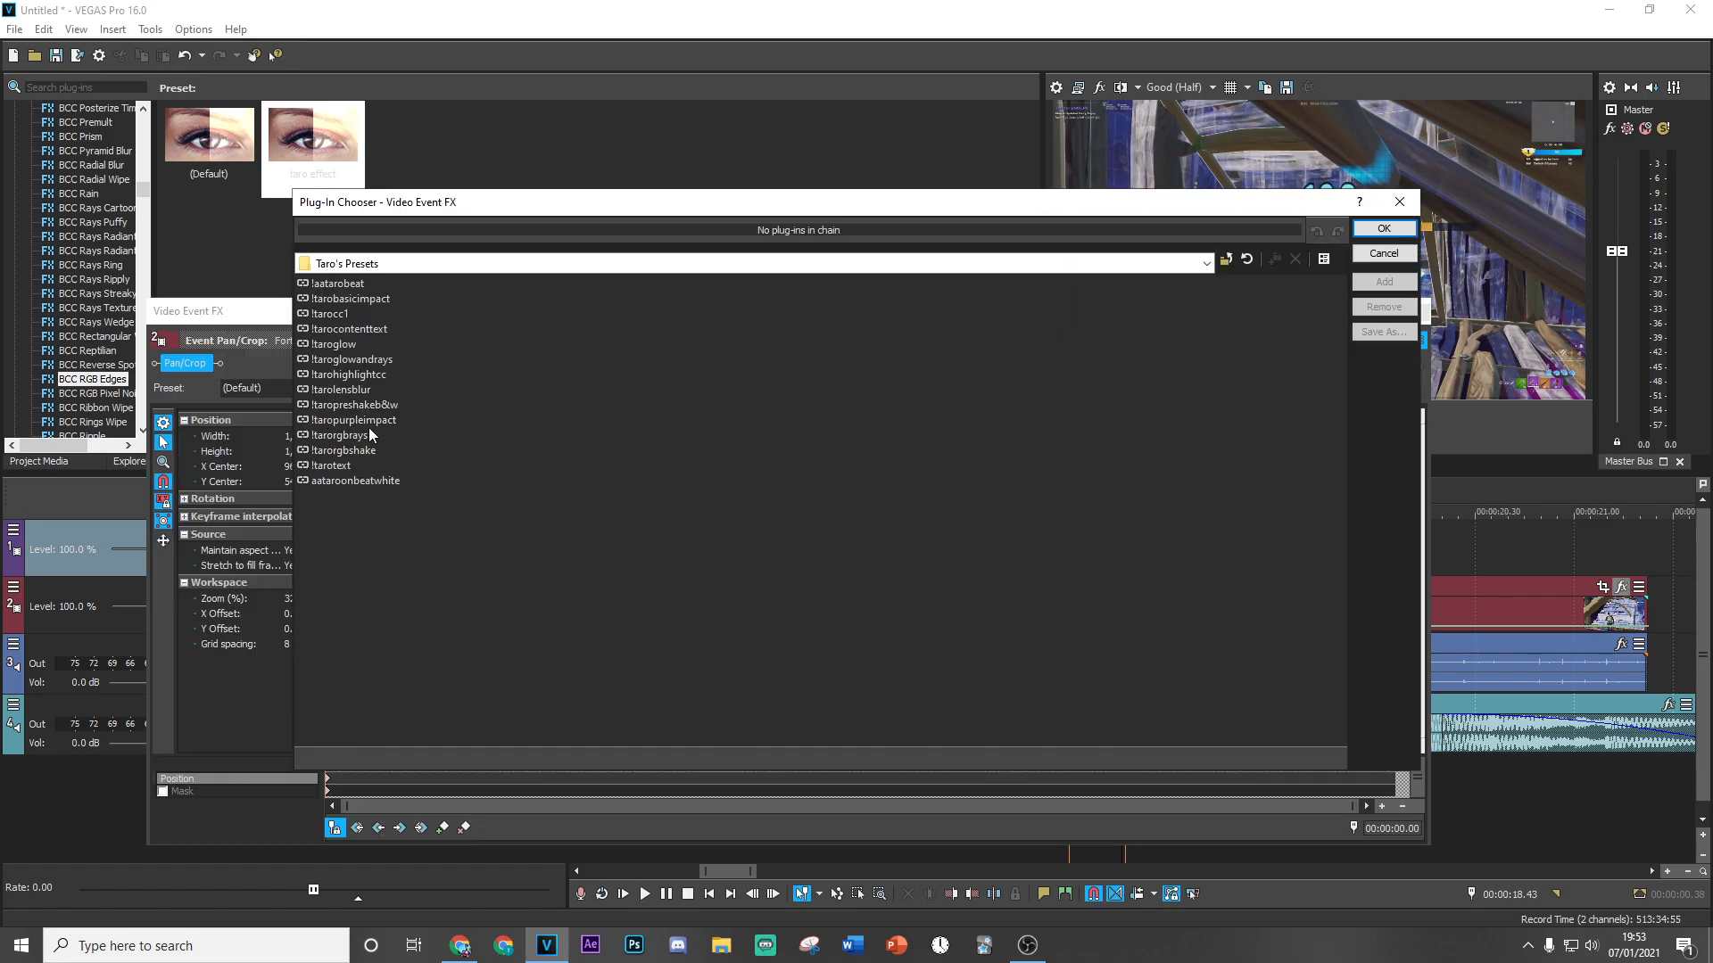
{"action": "left_click", "coordinate": [370, 436]}
{"action": "left_click", "coordinate": [1383, 228]}
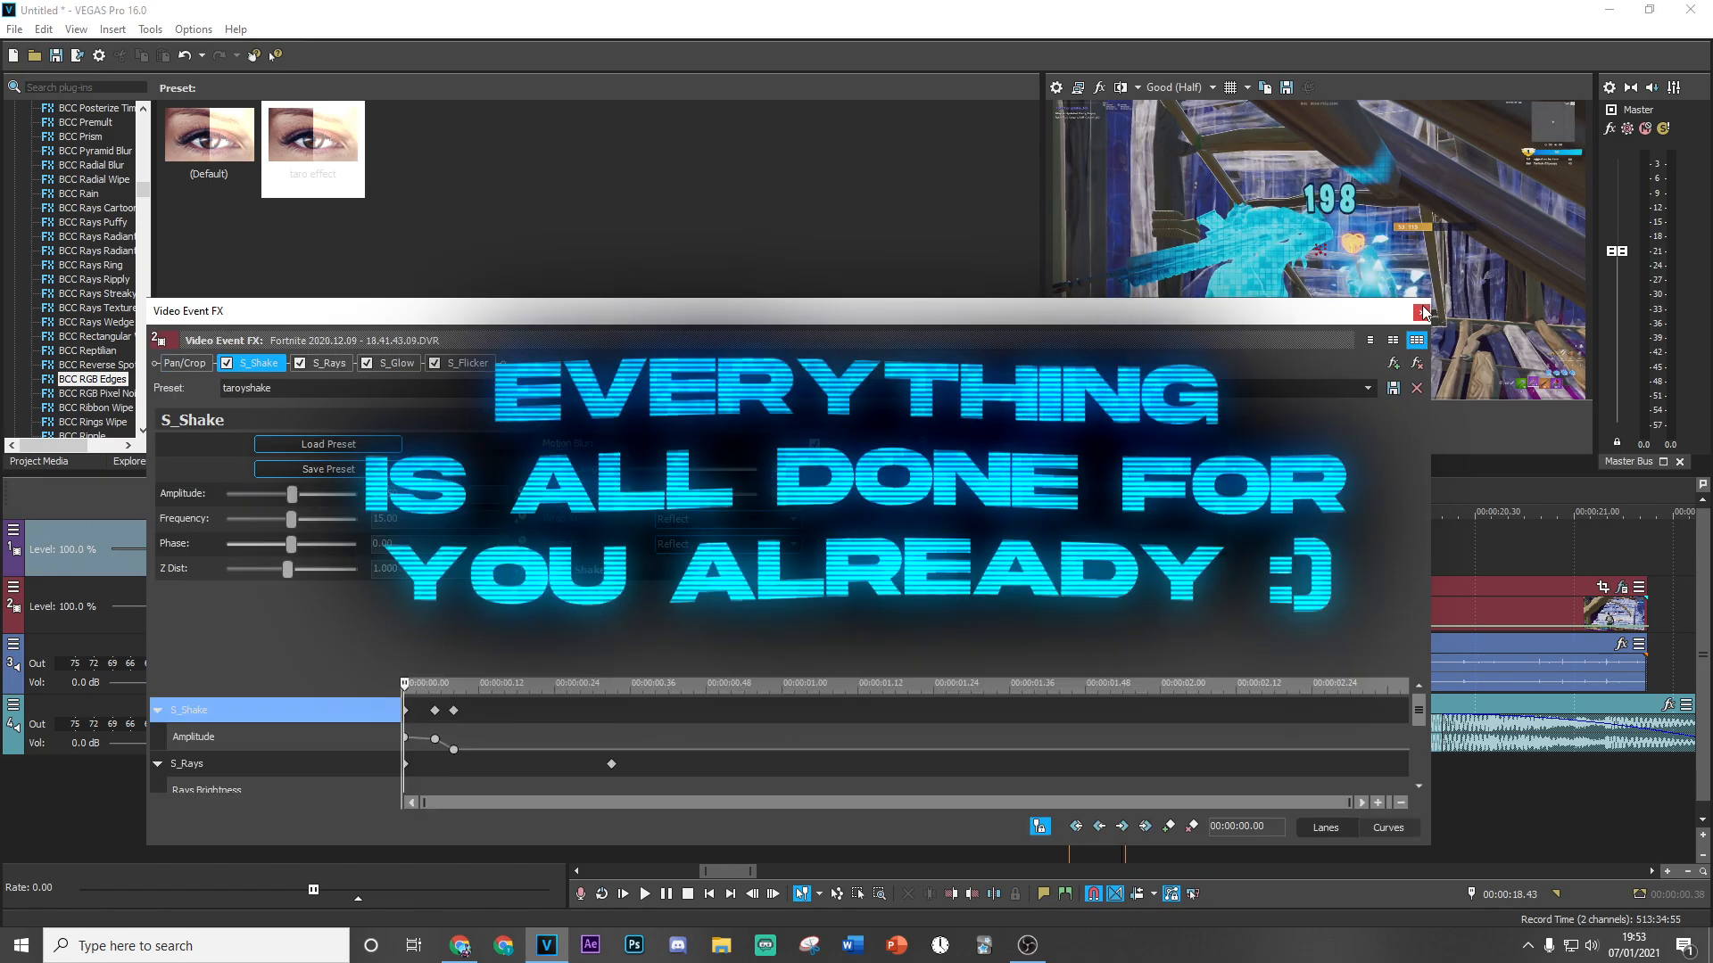
{"action": "left_click", "coordinate": [1422, 311]}
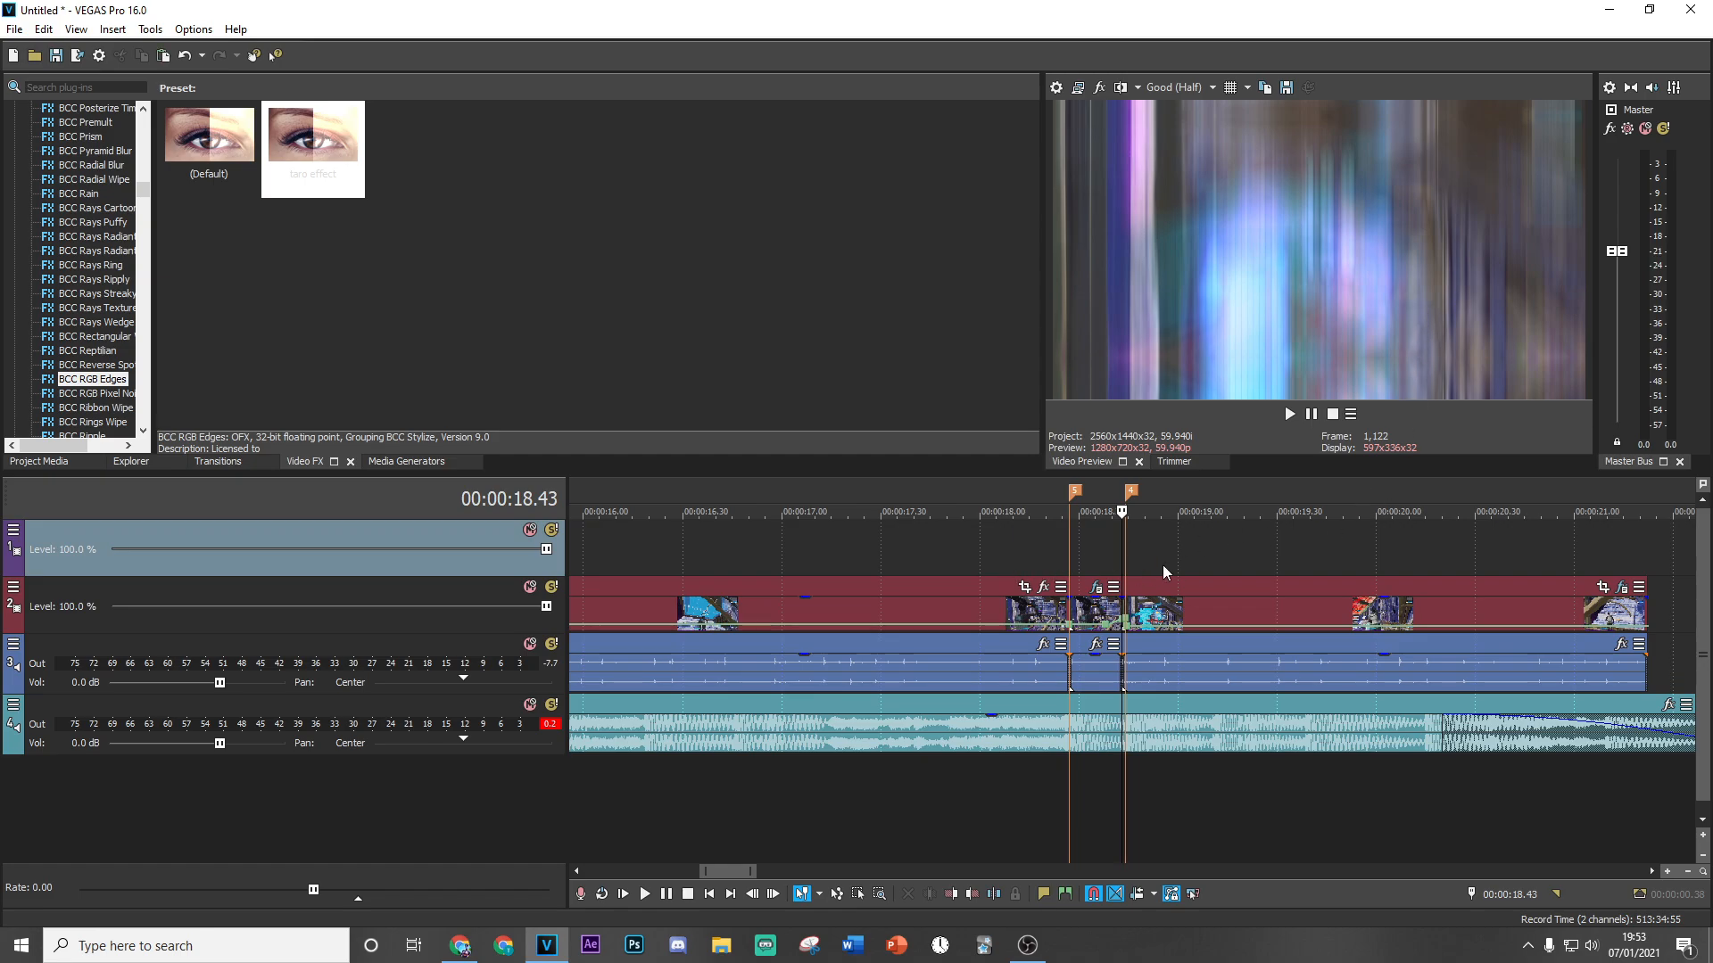
Scrub through the edited timeline to review the effects on the beats, including from the project start.
{"action": "scroll", "coordinate": [1165, 572], "scroll_direction": "up", "scroll_amount": 4}
{"action": "left_click", "coordinate": [1131, 546]}
{"action": "left_click_drag", "start_coordinate": [1132, 546], "coordinate": [805, 575]}
{"action": "scroll", "coordinate": [981, 580], "scroll_direction": "down", "scroll_amount": 8}
{"action": "left_click_drag", "start_coordinate": [1038, 571], "coordinate": [1052, 560]}
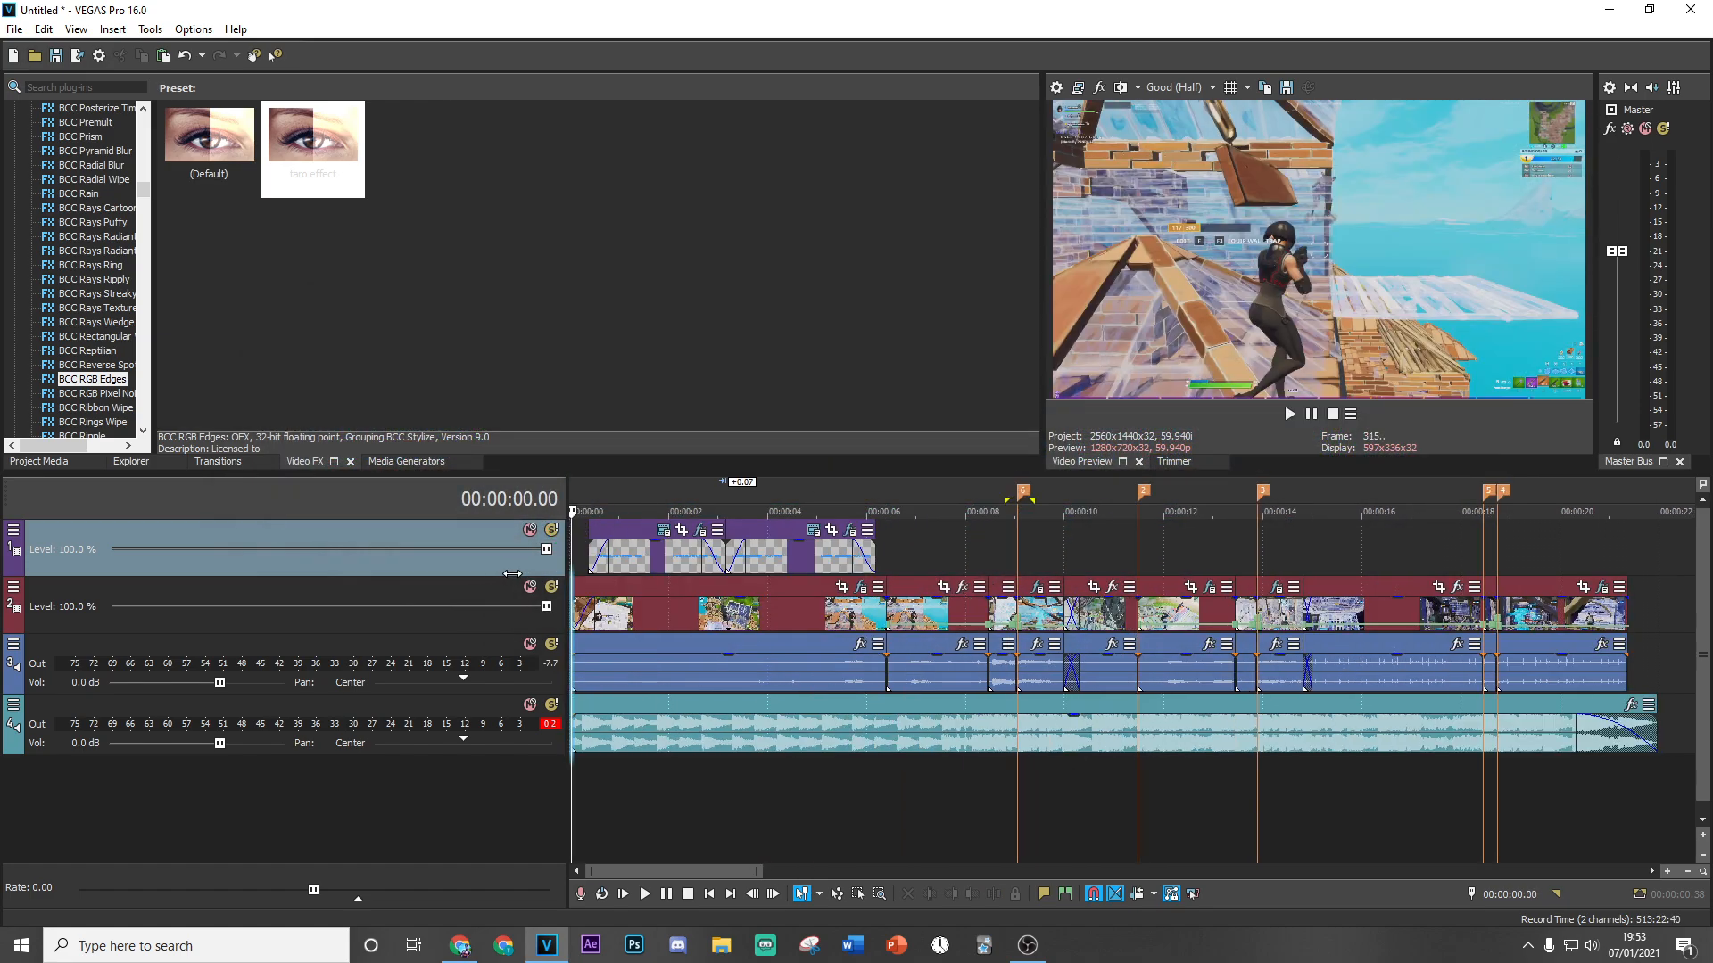
{"action": "left_click_drag", "start_coordinate": [571, 591], "coordinate": [954, 590]}
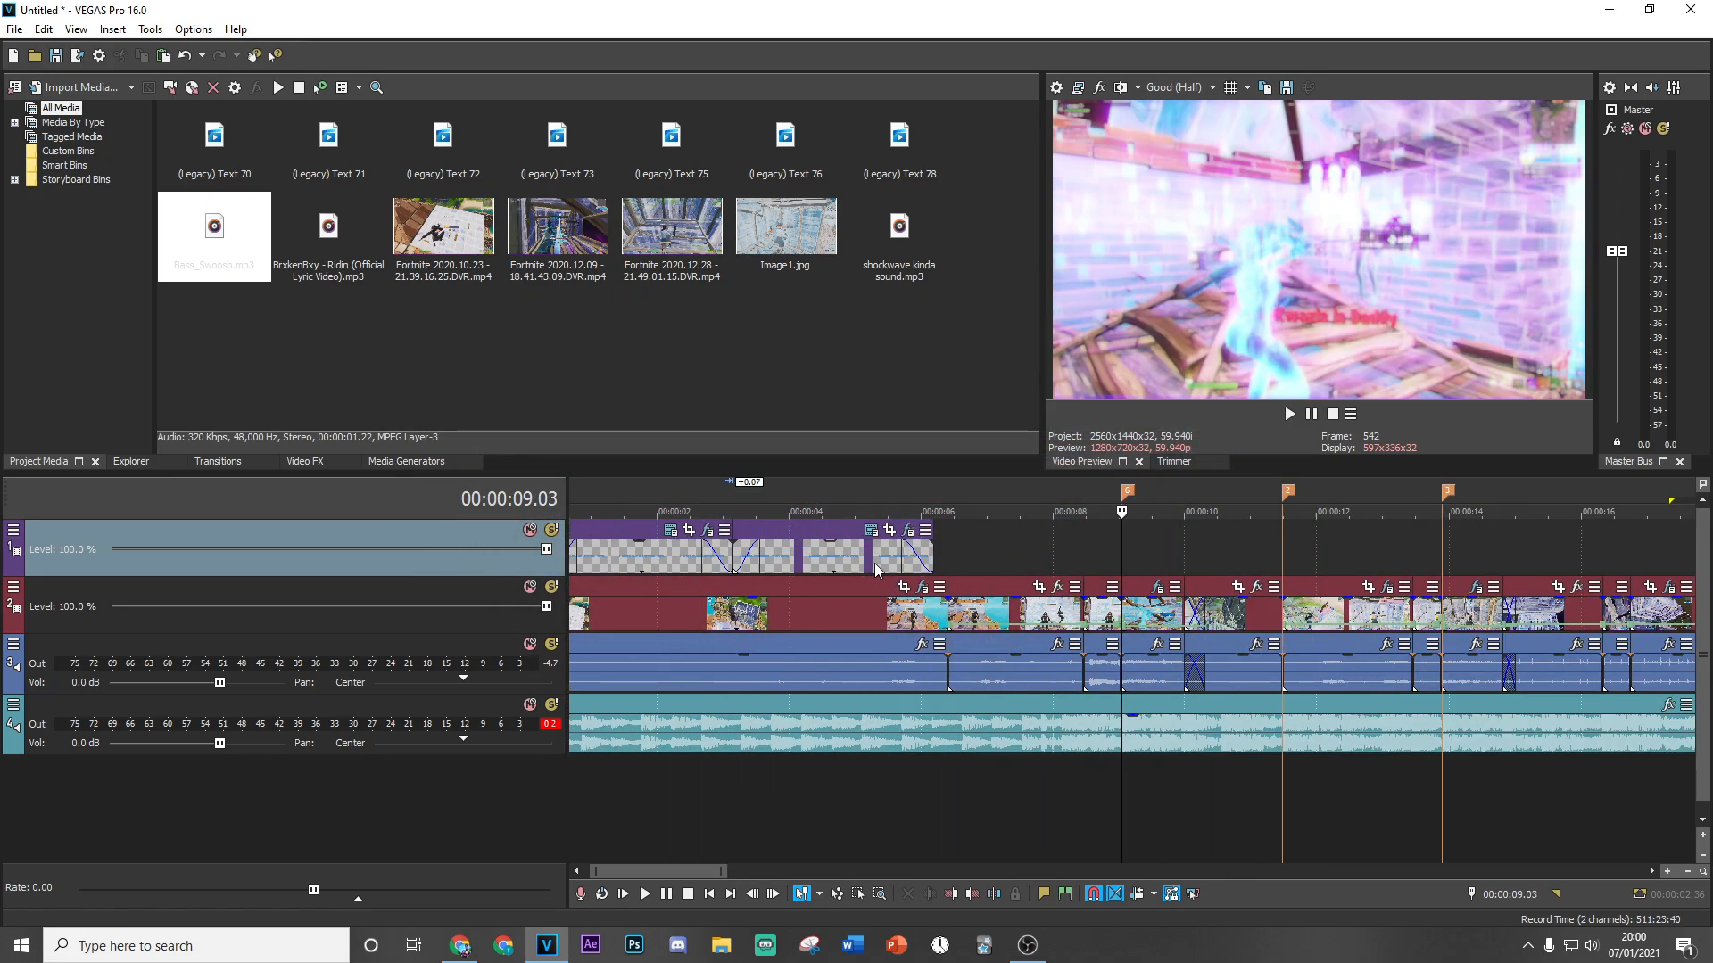
Add Bass_Swoosh.mp3 on a new audio track below the music and align its peak with the beat marker at 00:00:11.29.
{"action": "scroll", "coordinate": [874, 564], "scroll_direction": "up", "scroll_amount": 3}
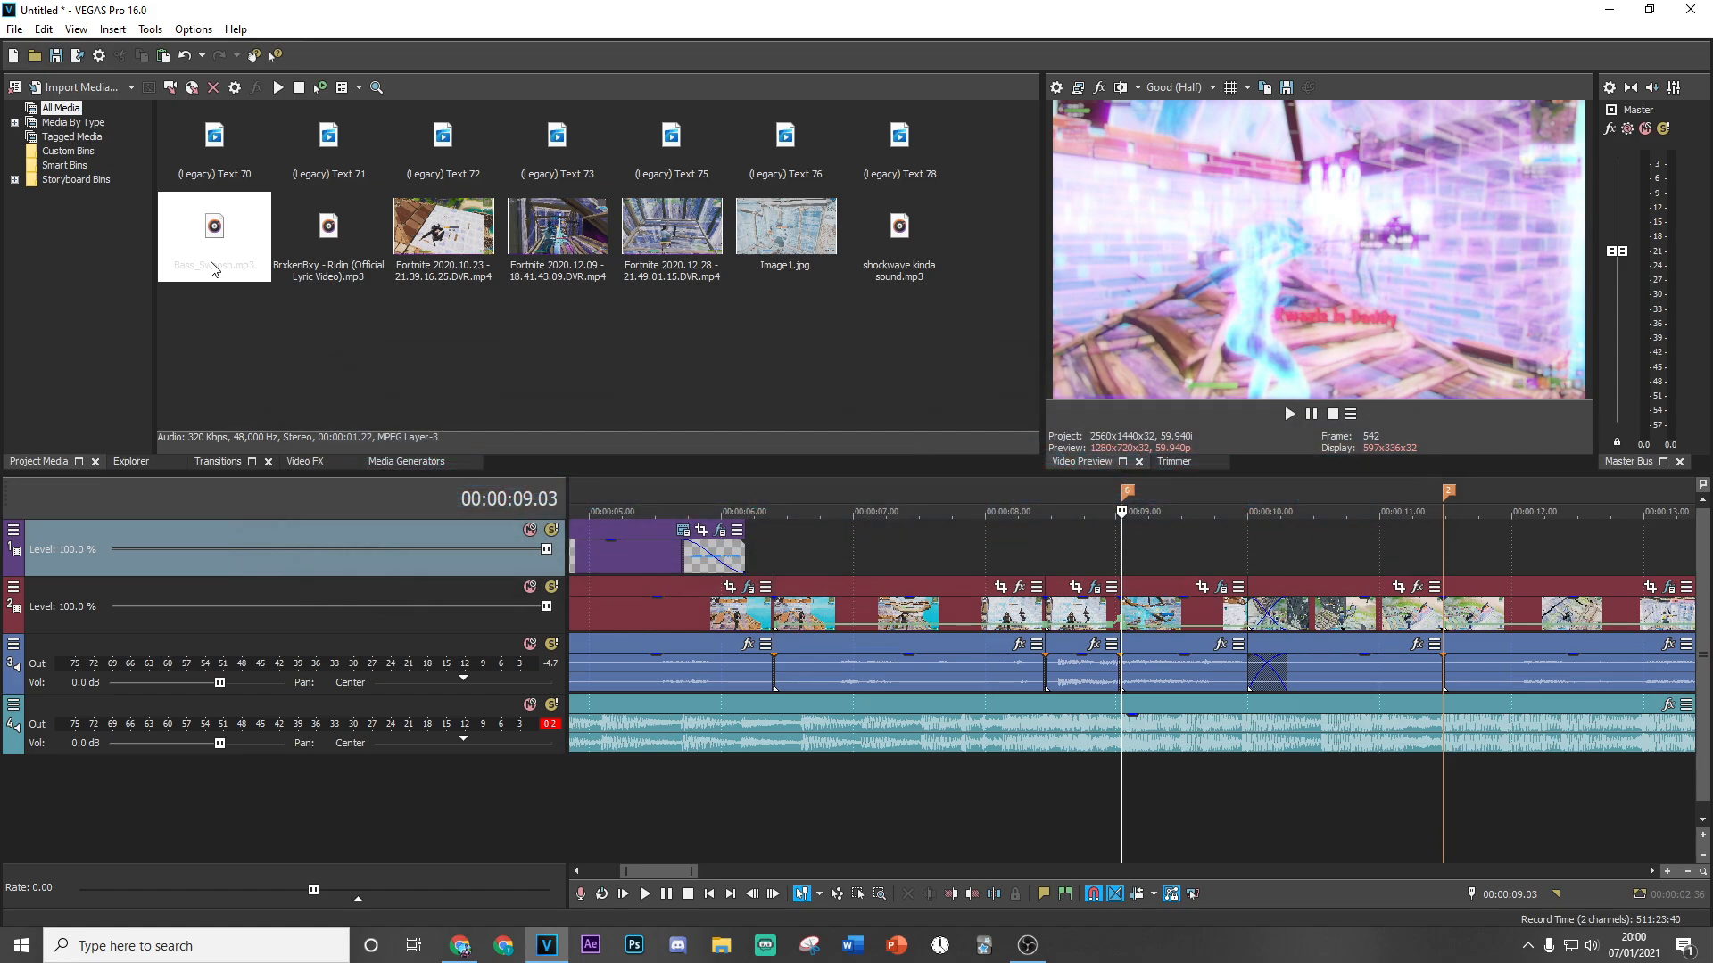
{"action": "left_click_drag", "start_coordinate": [198, 239], "coordinate": [1174, 796]}
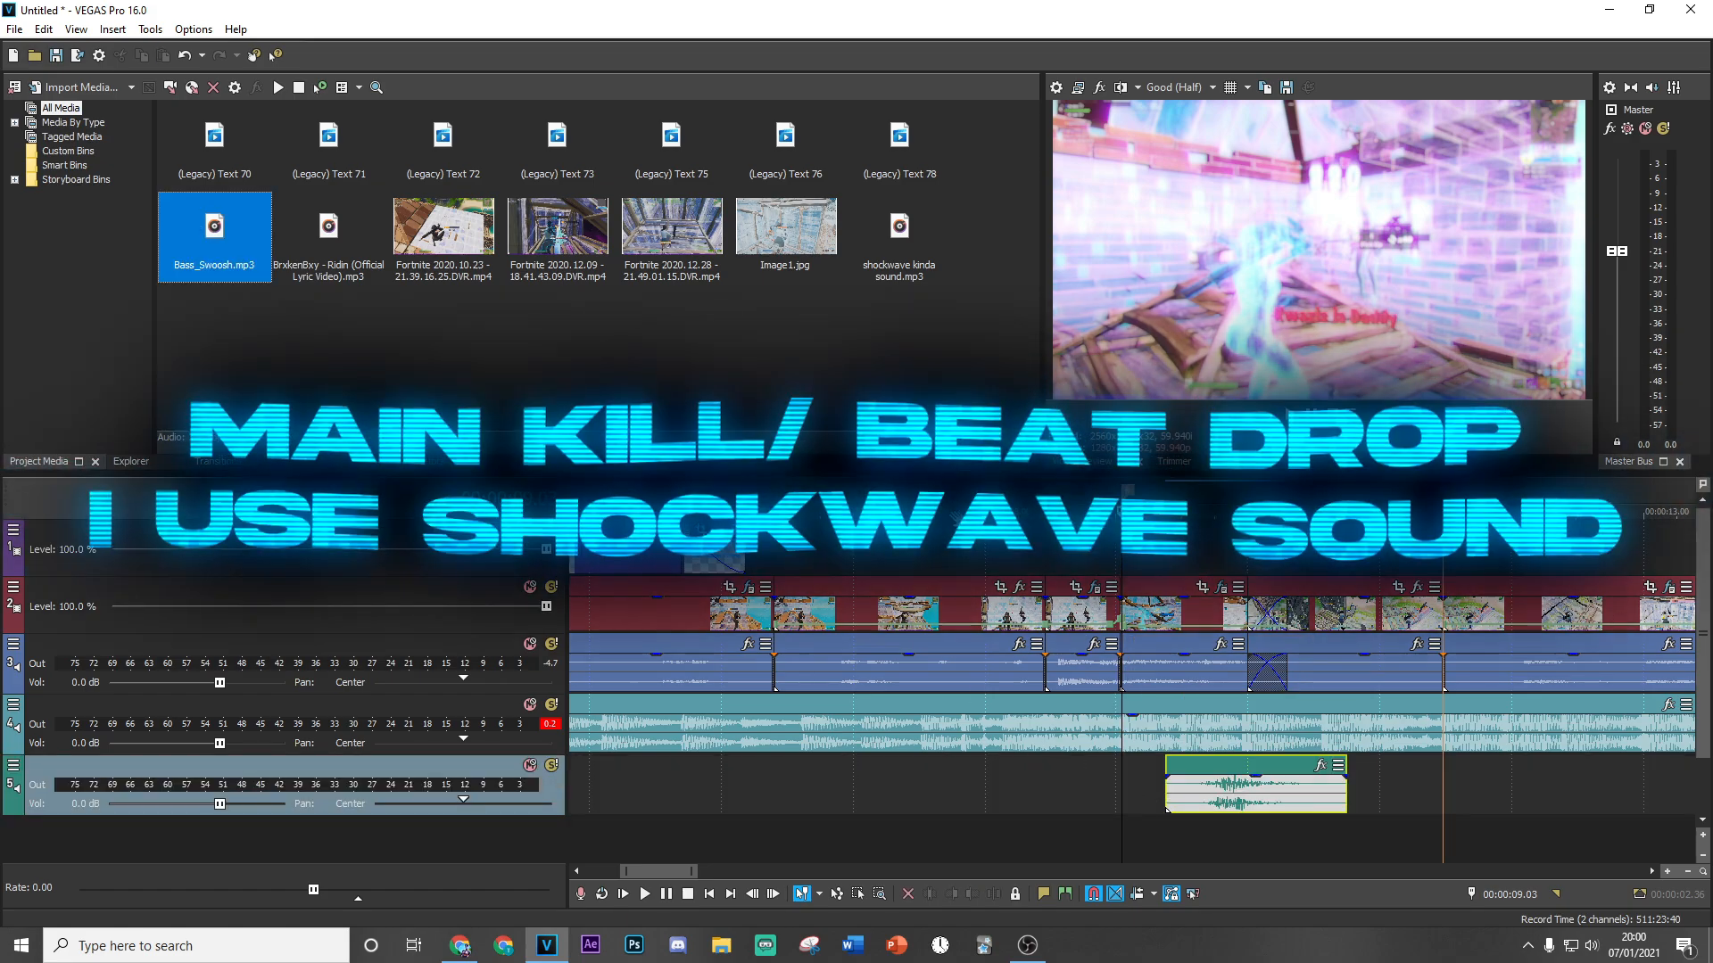
{"action": "left_click_drag", "start_coordinate": [1281, 803], "coordinate": [1461, 803]}
{"action": "left_click", "coordinate": [1434, 808]}
{"action": "scroll", "coordinate": [1432, 823], "scroll_direction": "up", "scroll_amount": 3}
{"action": "left_click_drag", "start_coordinate": [1170, 803], "coordinate": [1265, 814]}
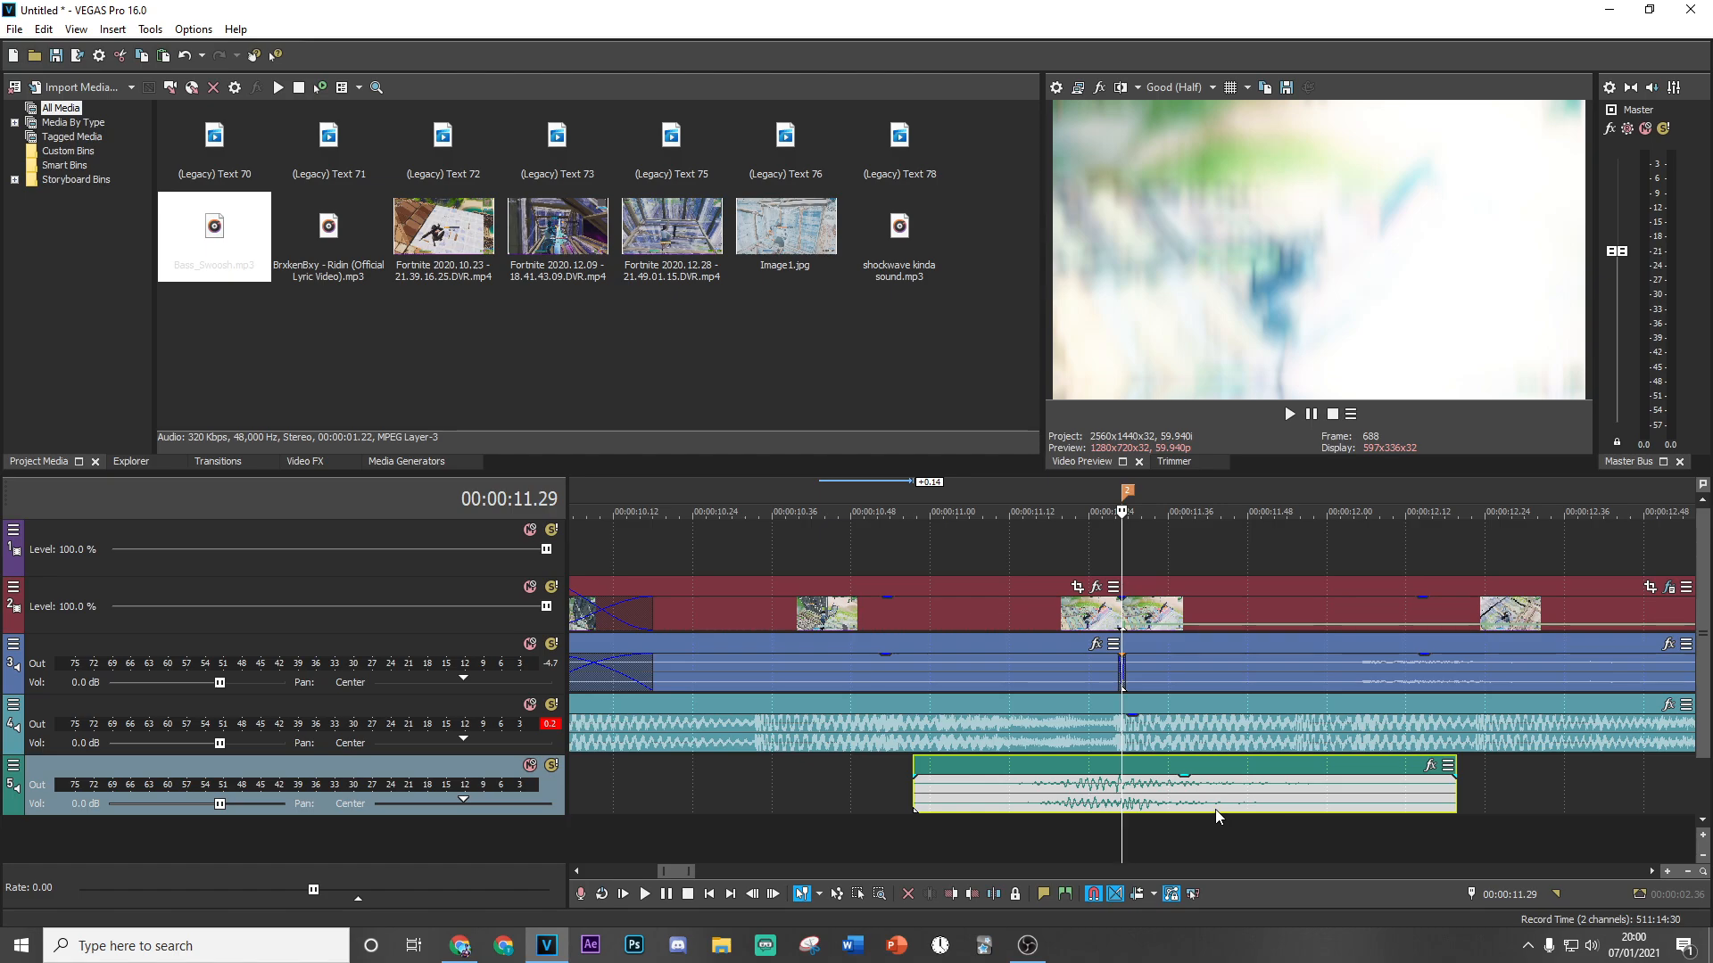
Add the shockwave kinda sound.mp3 to the sound-effects track and align its impact with the beat marker at 00:00:13.54.
{"action": "scroll", "coordinate": [1215, 810], "scroll_direction": "down", "scroll_amount": 5}
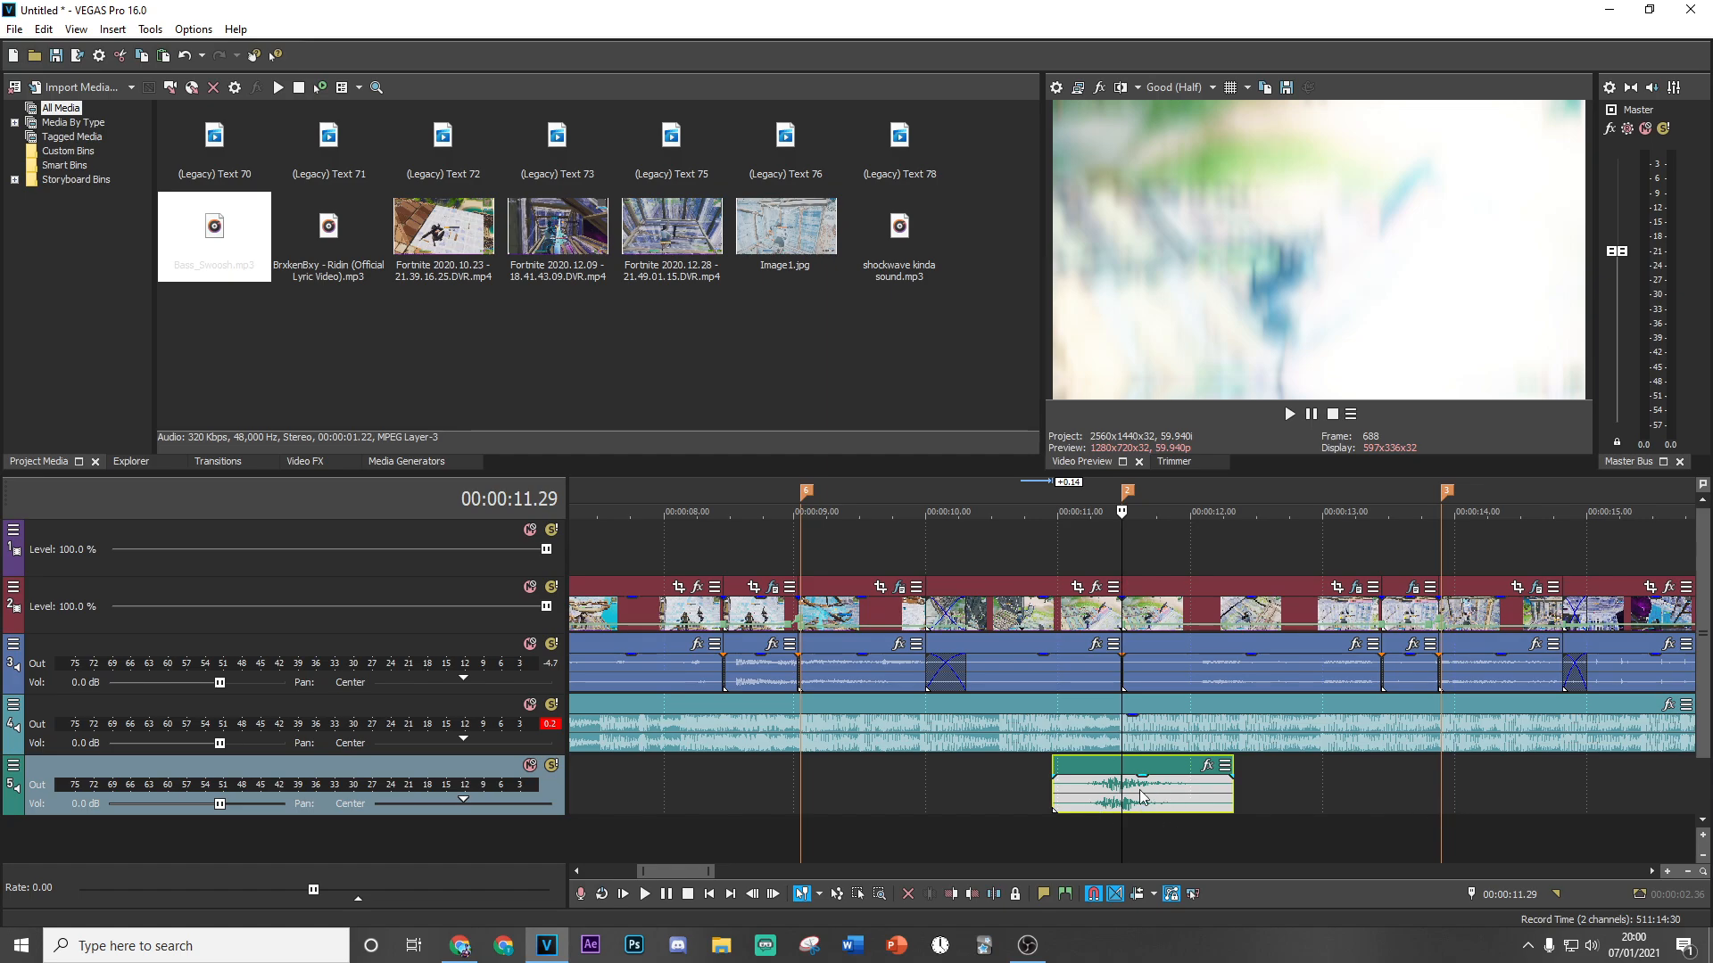
{"action": "left_click", "coordinate": [1432, 788]}
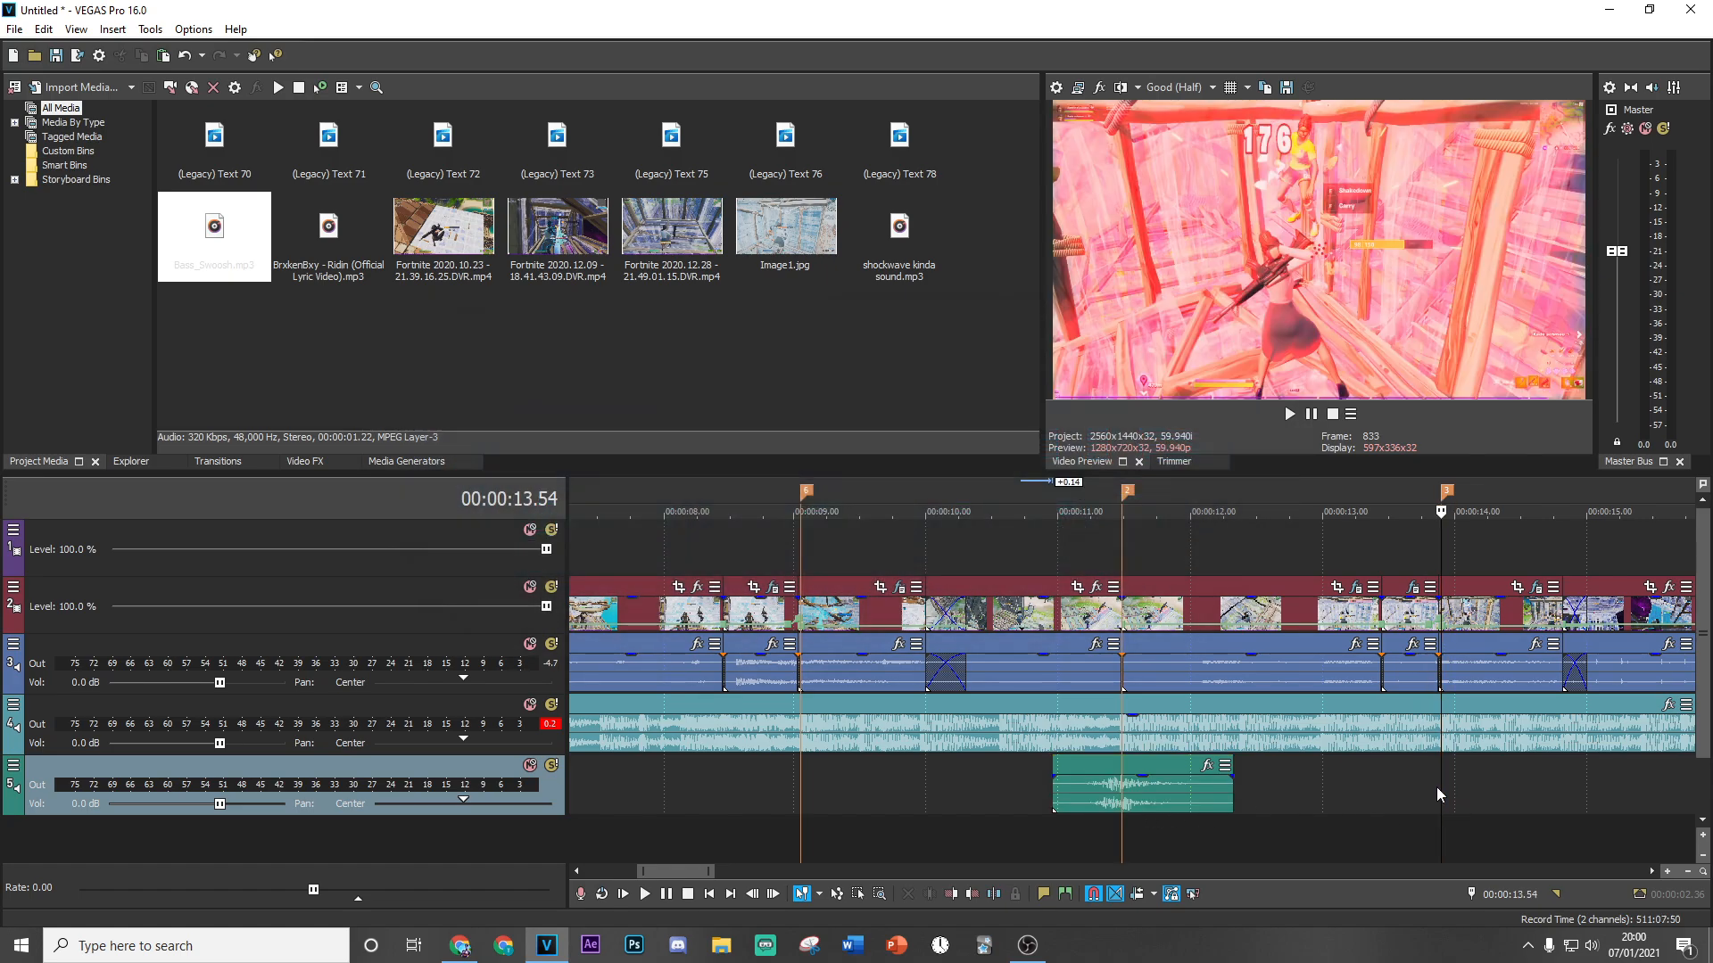
{"action": "left_click_drag", "start_coordinate": [899, 234], "coordinate": [1385, 790]}
{"action": "scroll", "coordinate": [1476, 814], "scroll_direction": "up", "scroll_amount": 3}
{"action": "scroll", "coordinate": [1476, 815], "scroll_direction": "up", "scroll_amount": 2}
{"action": "left_click_drag", "start_coordinate": [1215, 803], "coordinate": [1202, 807]}
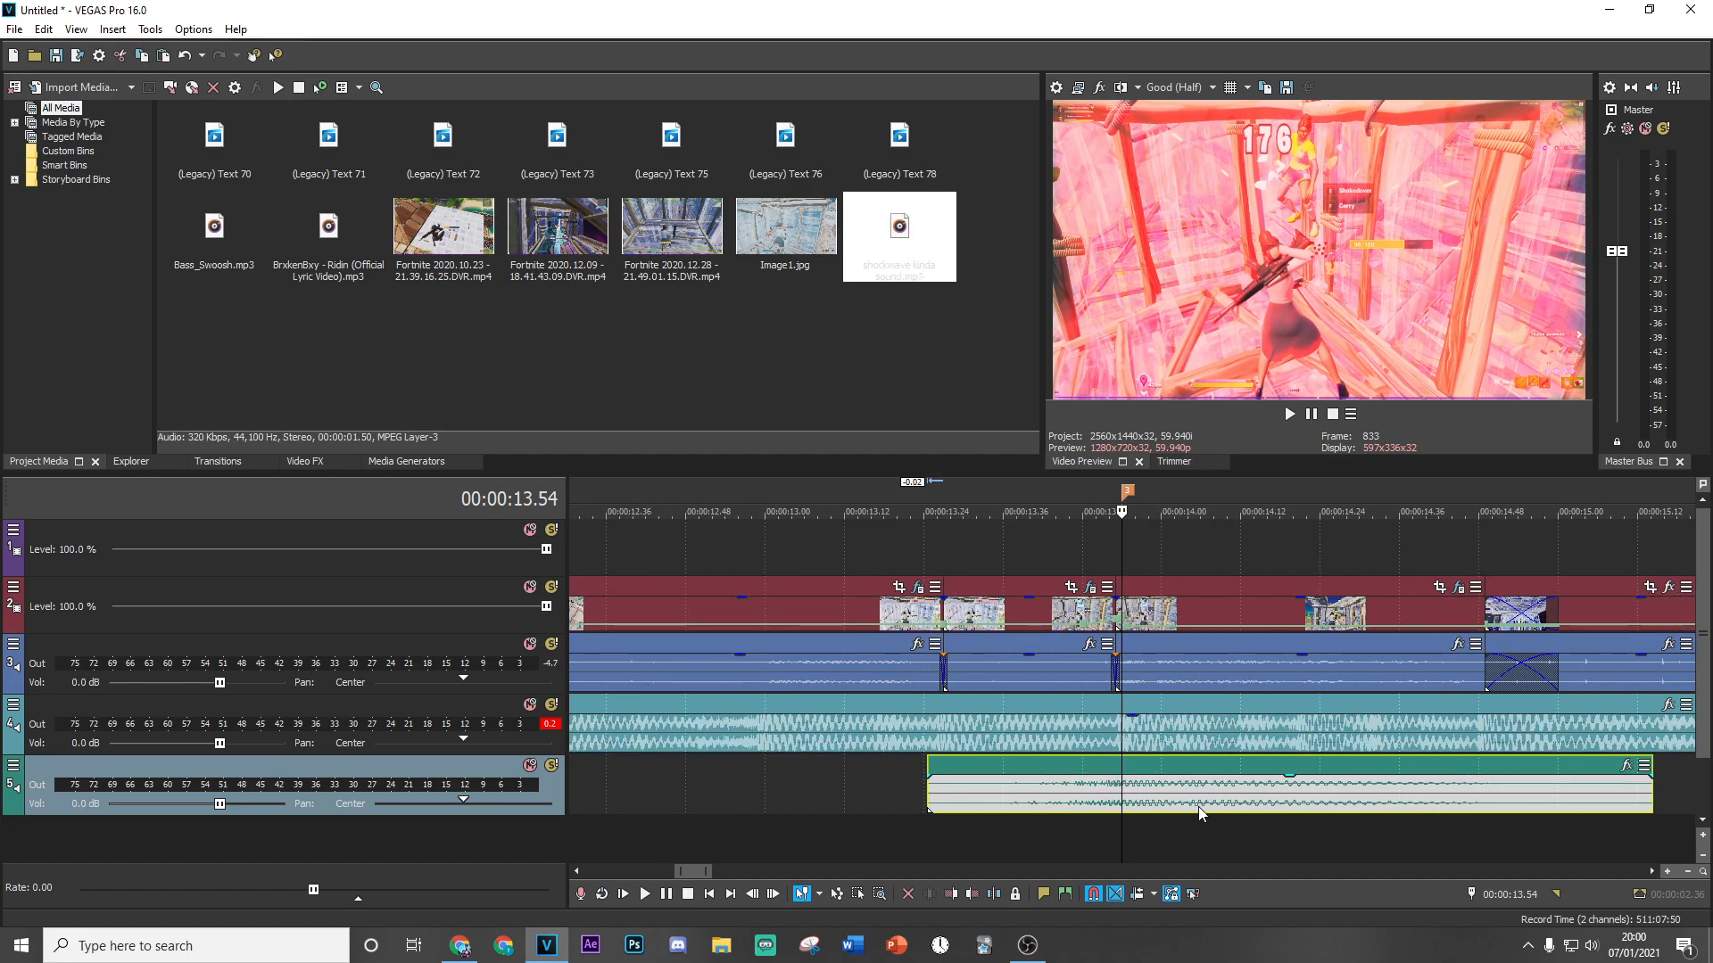
Add Bass_Swoosh.mp3 to the sound-effects track with its peak on the 00:00:18.27 beat marker and trim off its tail.
{"action": "scroll", "coordinate": [1201, 813], "scroll_direction": "down", "scroll_amount": 5}
{"action": "left_click", "coordinate": [1438, 785]}
{"action": "left_click", "coordinate": [1568, 783]}
{"action": "scroll", "coordinate": [1568, 783], "scroll_direction": "up", "scroll_amount": 5}
{"action": "left_click_drag", "start_coordinate": [236, 252], "coordinate": [1092, 814]}
{"action": "left_click_drag", "start_coordinate": [1461, 797], "coordinate": [1175, 797]}
Add the shockwave kinda sound.mp3 with its impact on the 00:00:18.43 marker and trim its start to slightly overlap the swoosh.
{"action": "left_click_drag", "start_coordinate": [899, 237], "coordinate": [1158, 817]}
{"action": "left_click_drag", "start_coordinate": [1053, 794], "coordinate": [1151, 794]}
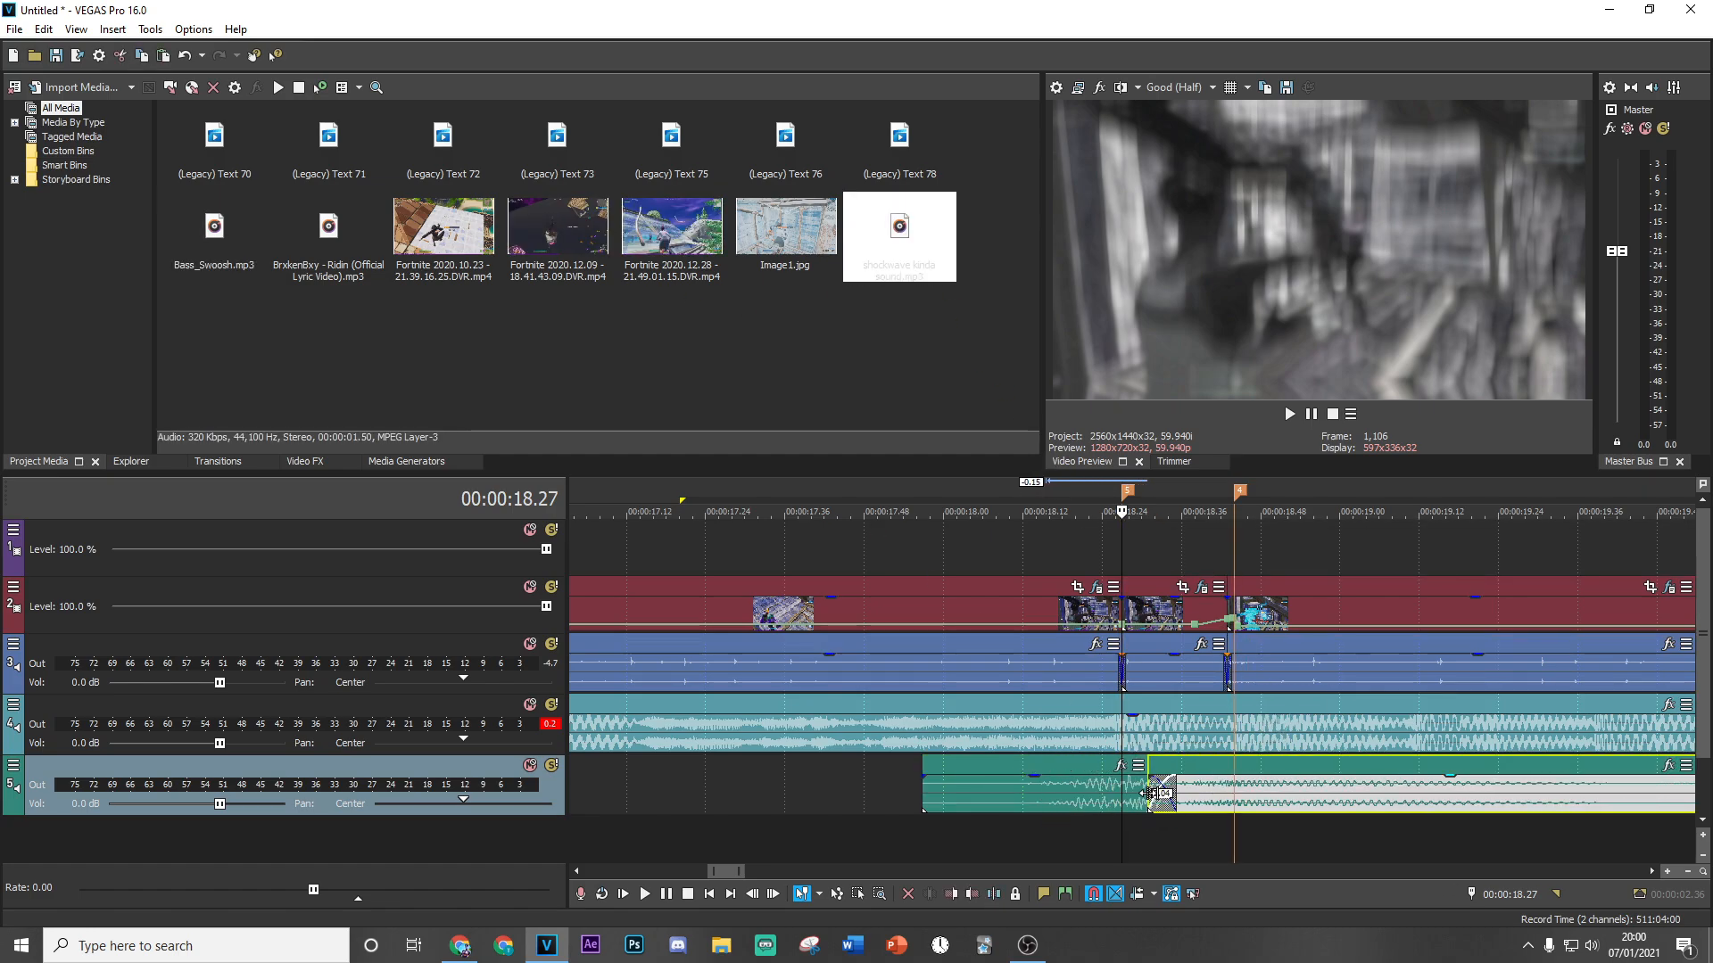
{"action": "scroll", "coordinate": [1017, 778], "scroll_direction": "down", "scroll_amount": 6}
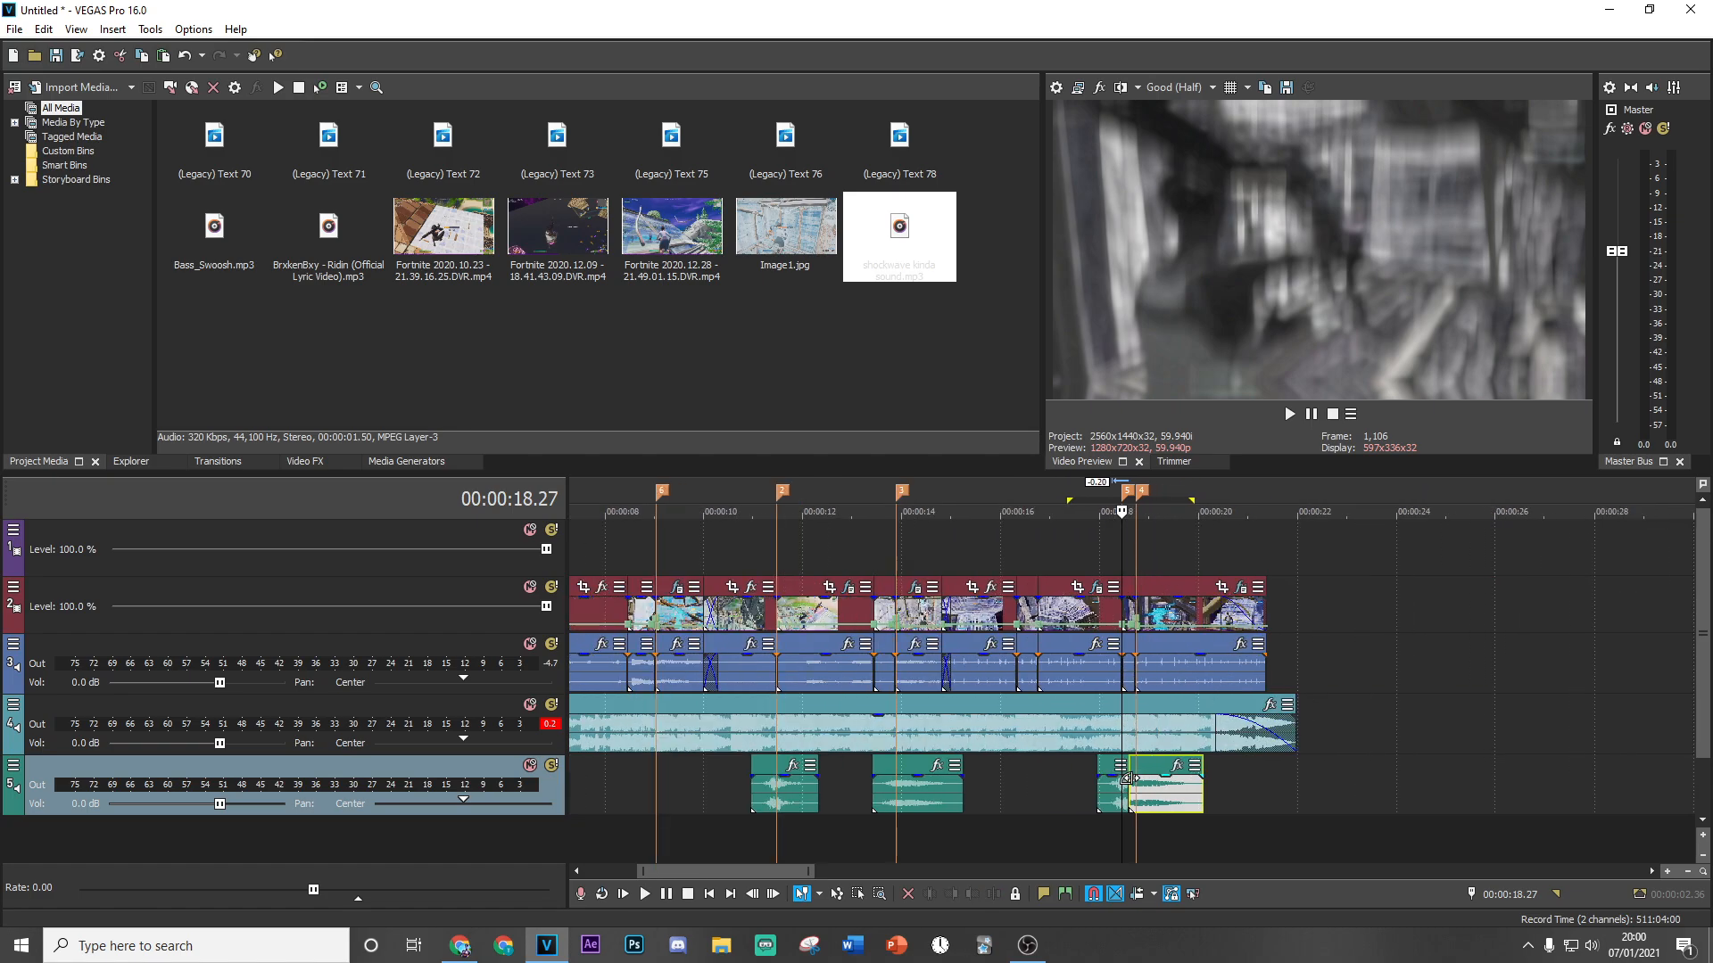
Select the whole project's time range, from the start to the end of the music at 00:00:21.58.
{"action": "left_click", "coordinate": [753, 800]}
{"action": "scroll", "coordinate": [753, 792], "scroll_direction": "down", "scroll_amount": 2}
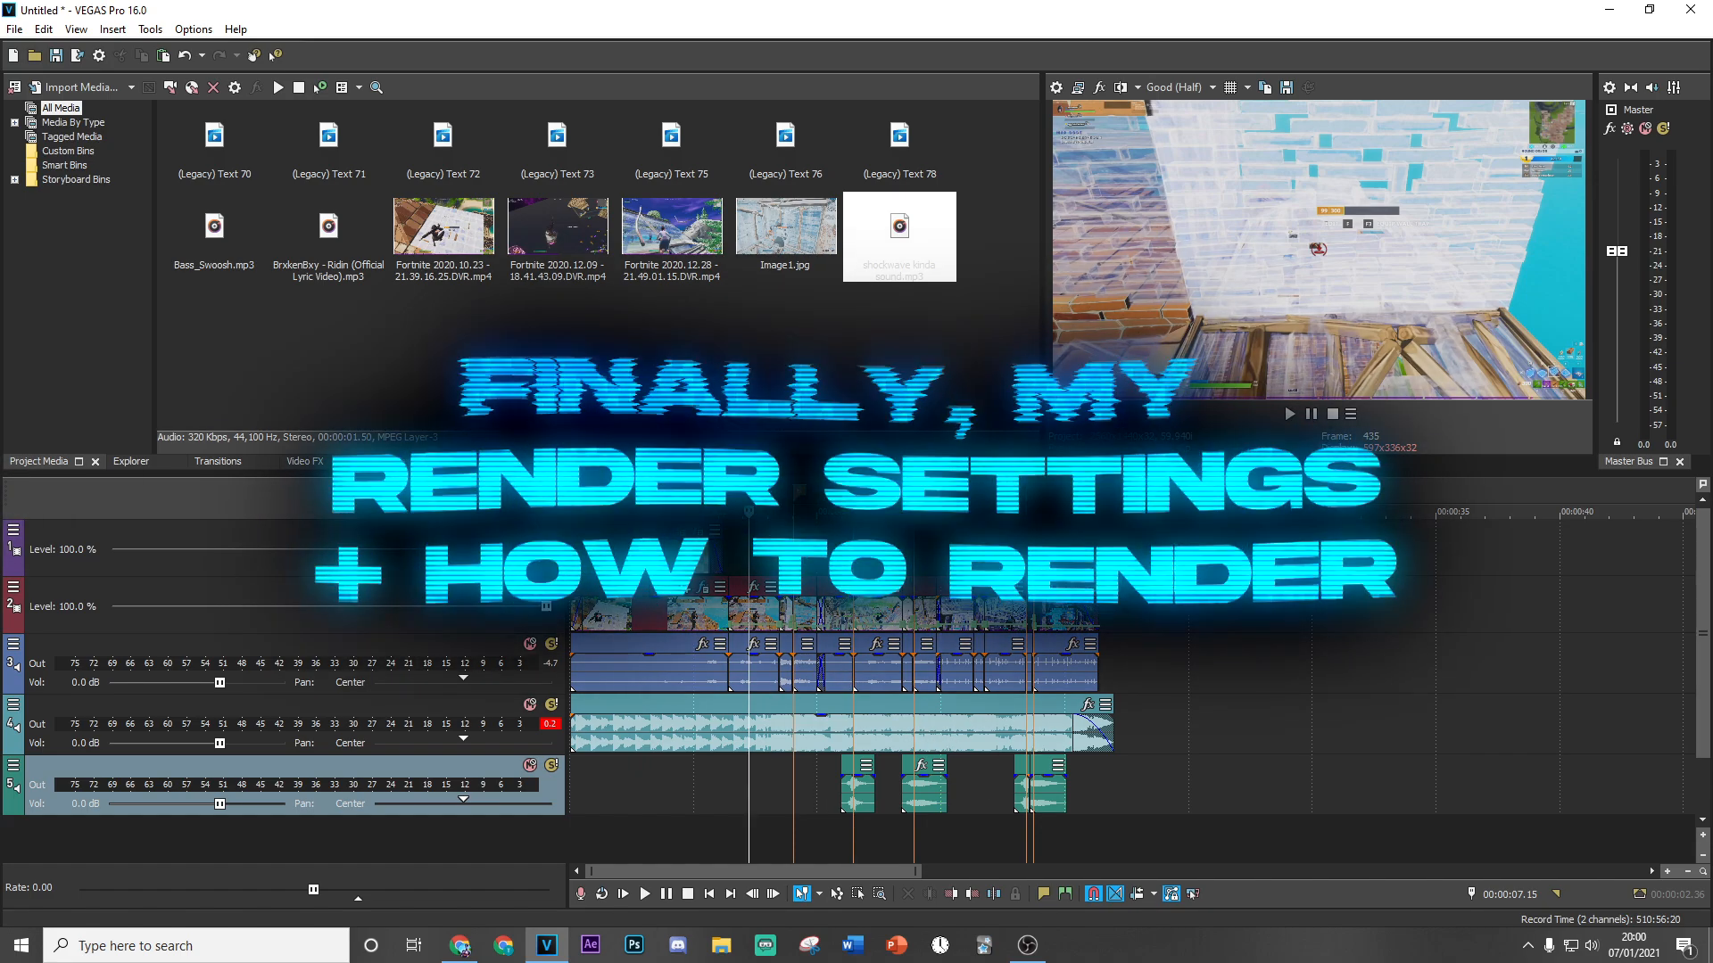
{"action": "left_click_drag", "start_coordinate": [1122, 571], "coordinate": [9, 546]}
{"action": "left_click", "coordinate": [1111, 614]}
{"action": "left_click", "coordinate": [1112, 615]}
{"action": "key", "text": "ctrl+Left"}
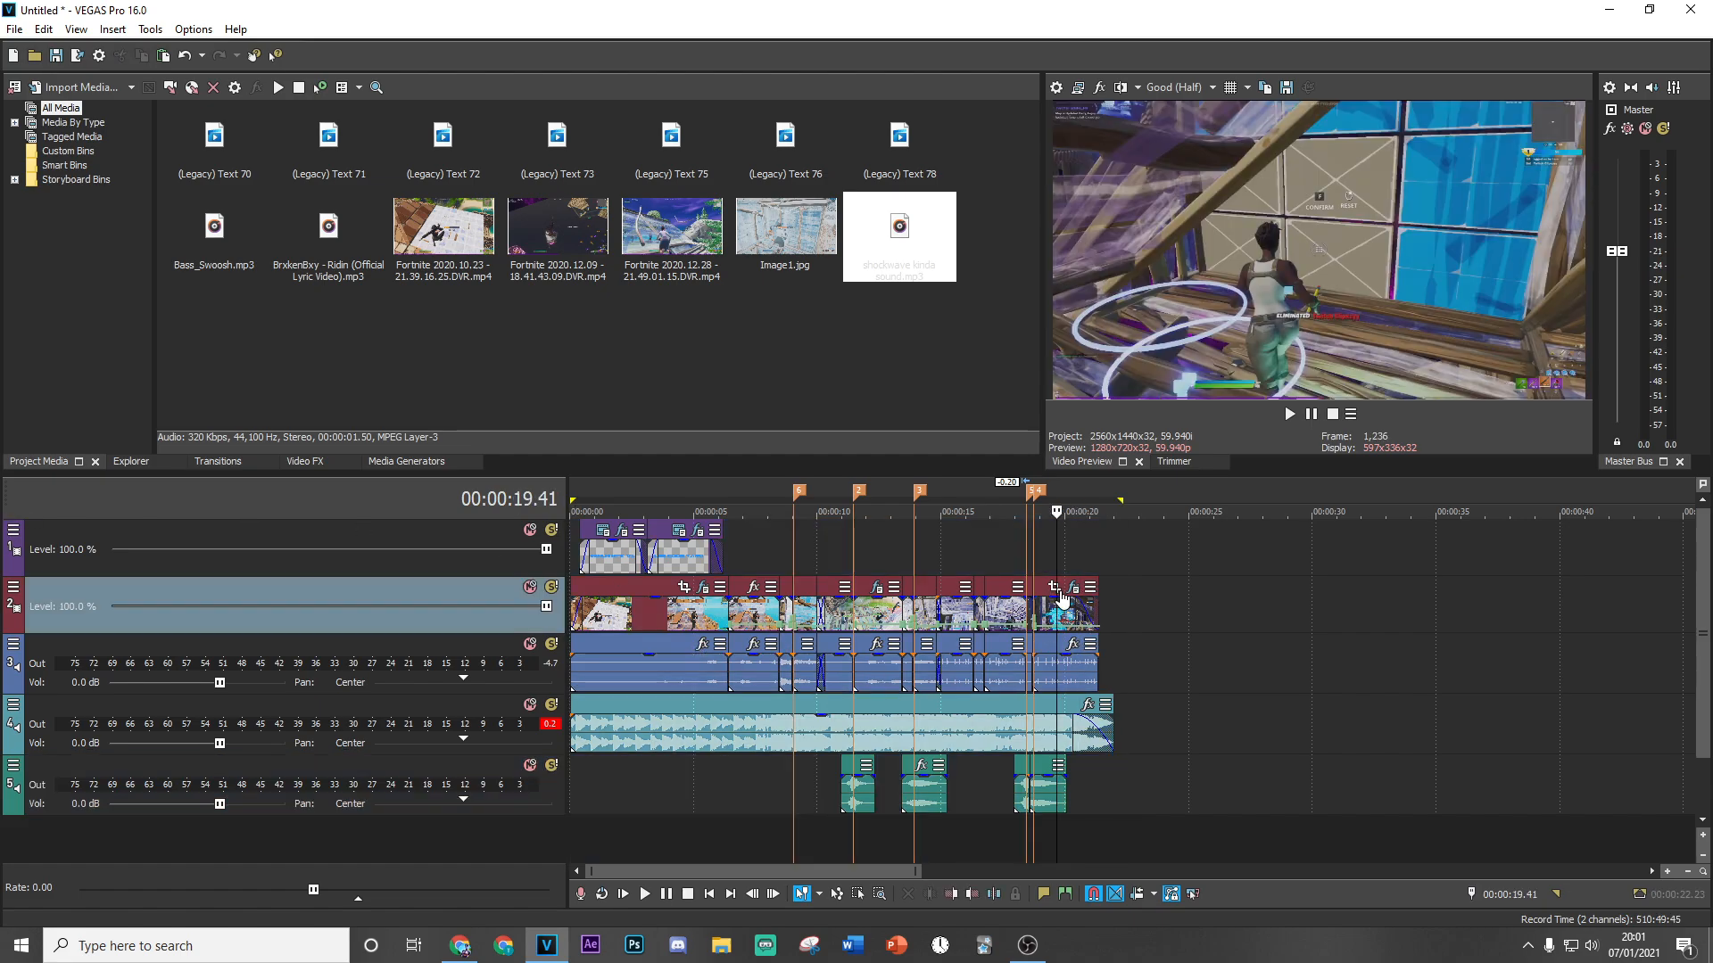
{"action": "left_click_drag", "start_coordinate": [1117, 567], "coordinate": [571, 568]}
Open Render As and the custom settings of the YouTube Render template for the MAGIX AVC/AAC MP4 format.
{"action": "left_click", "coordinate": [14, 28]}
{"action": "left_click", "coordinate": [93, 169]}
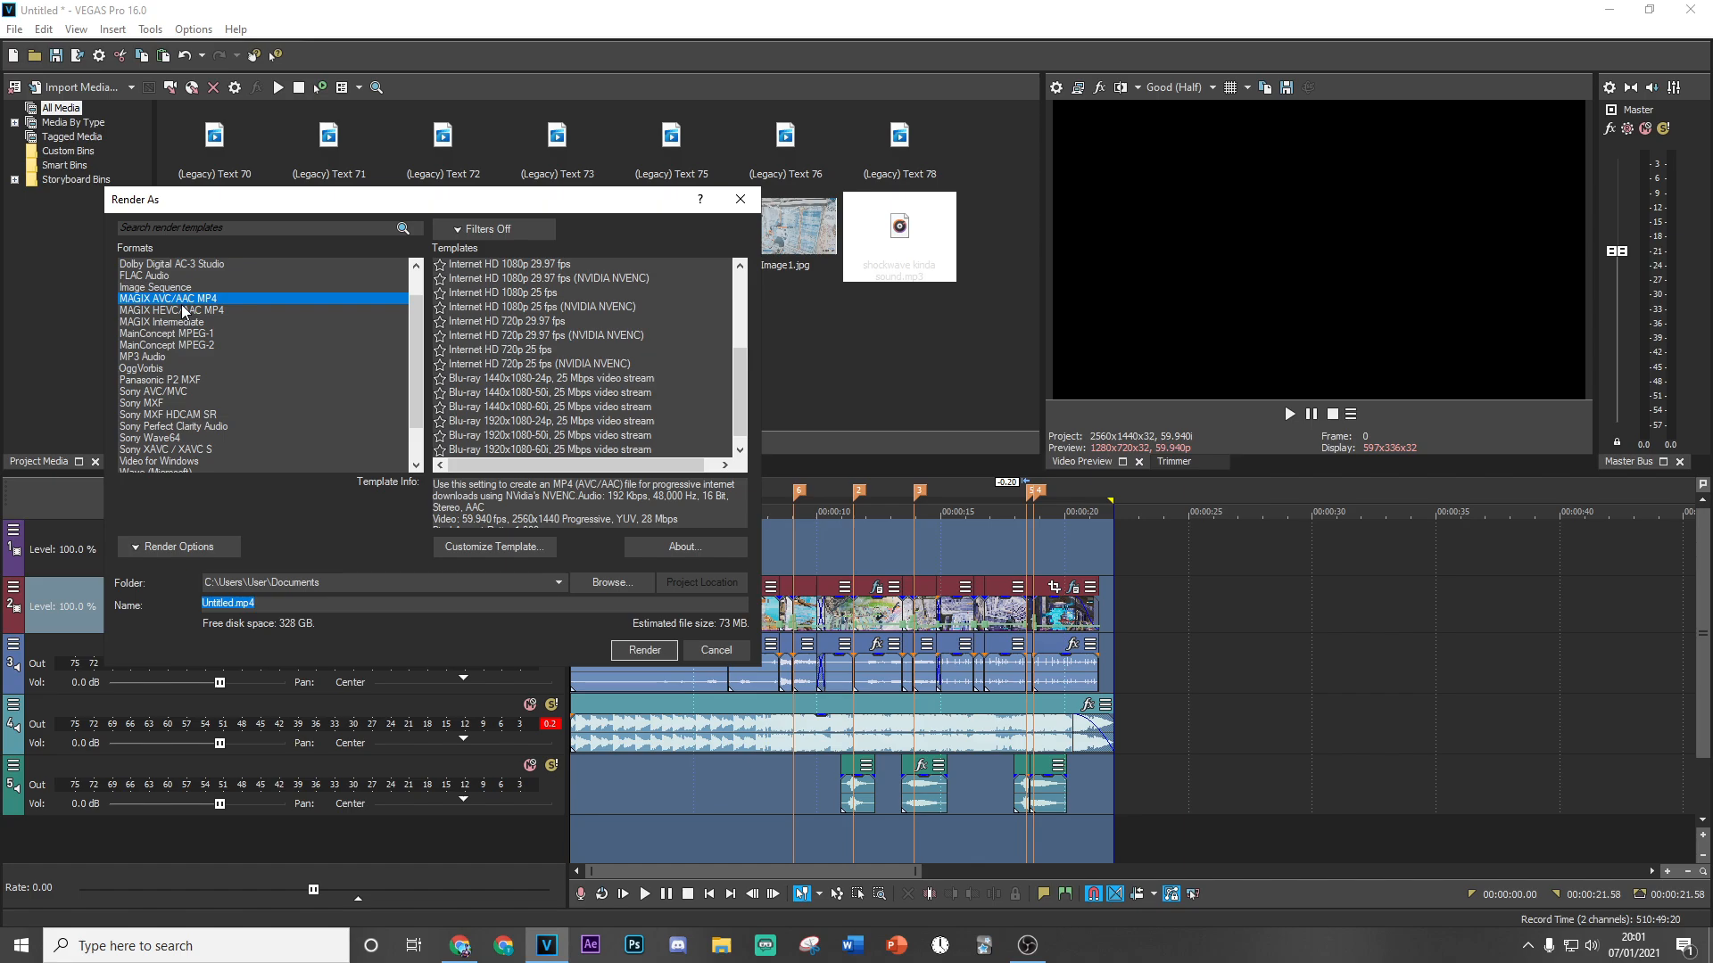
{"action": "left_click", "coordinate": [495, 547]}
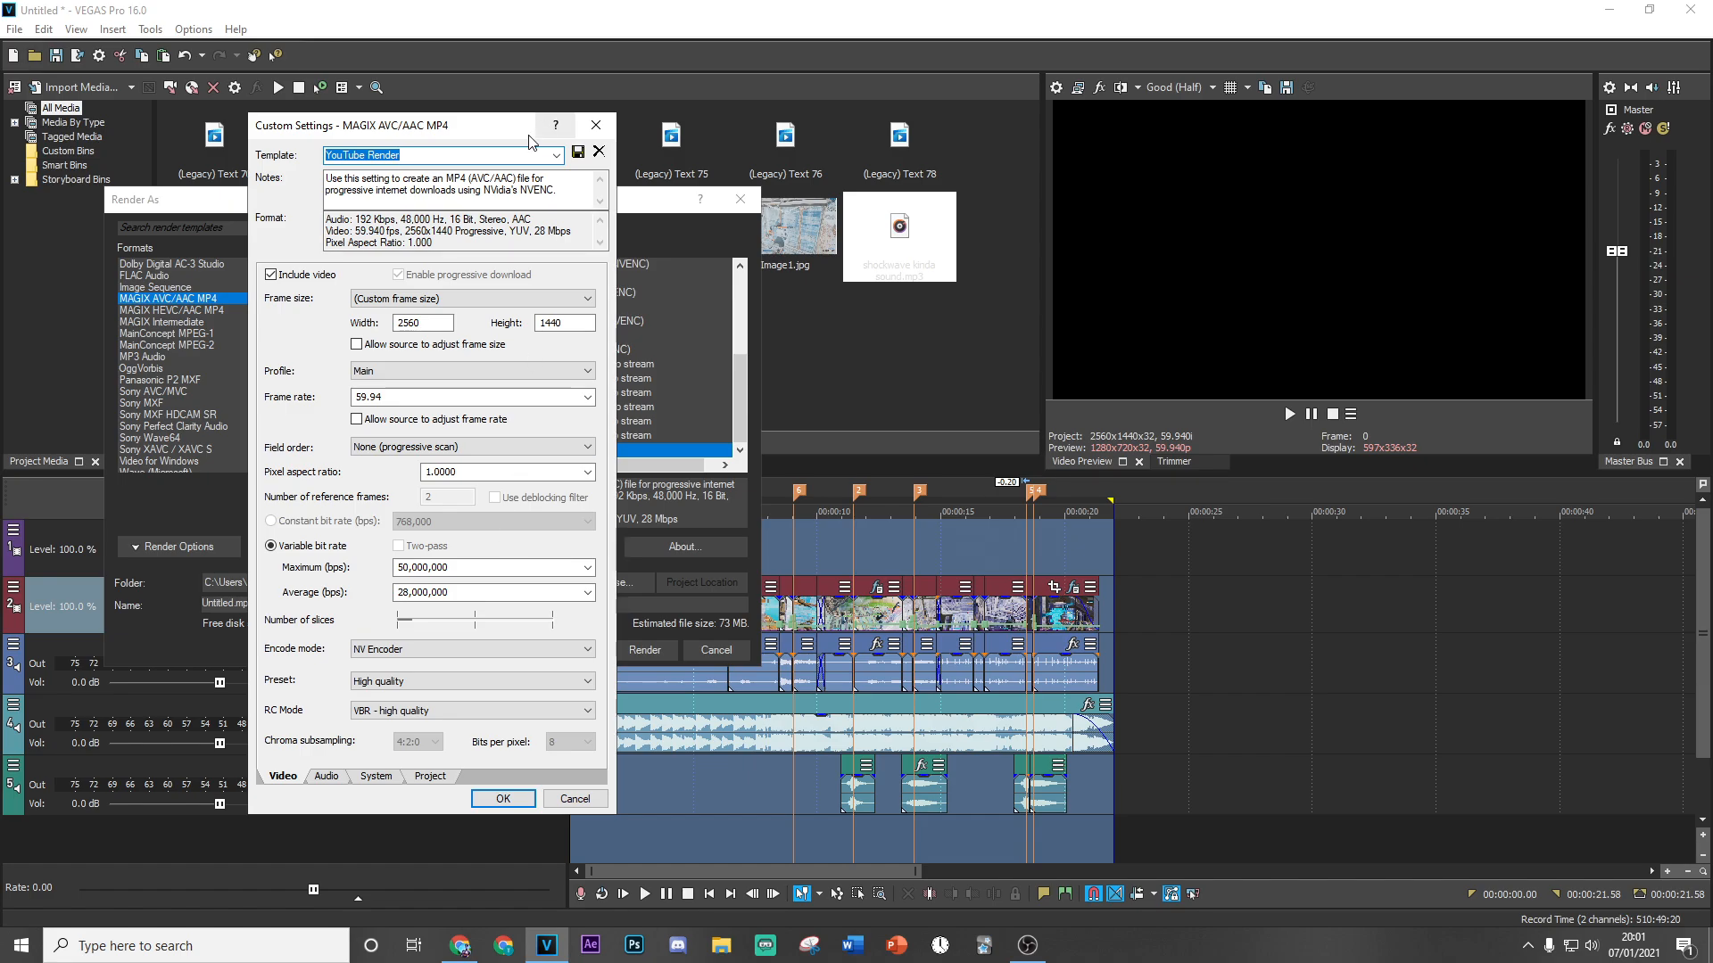
{"action": "left_click_drag", "start_coordinate": [1185, 301], "coordinate": [1260, 315]}
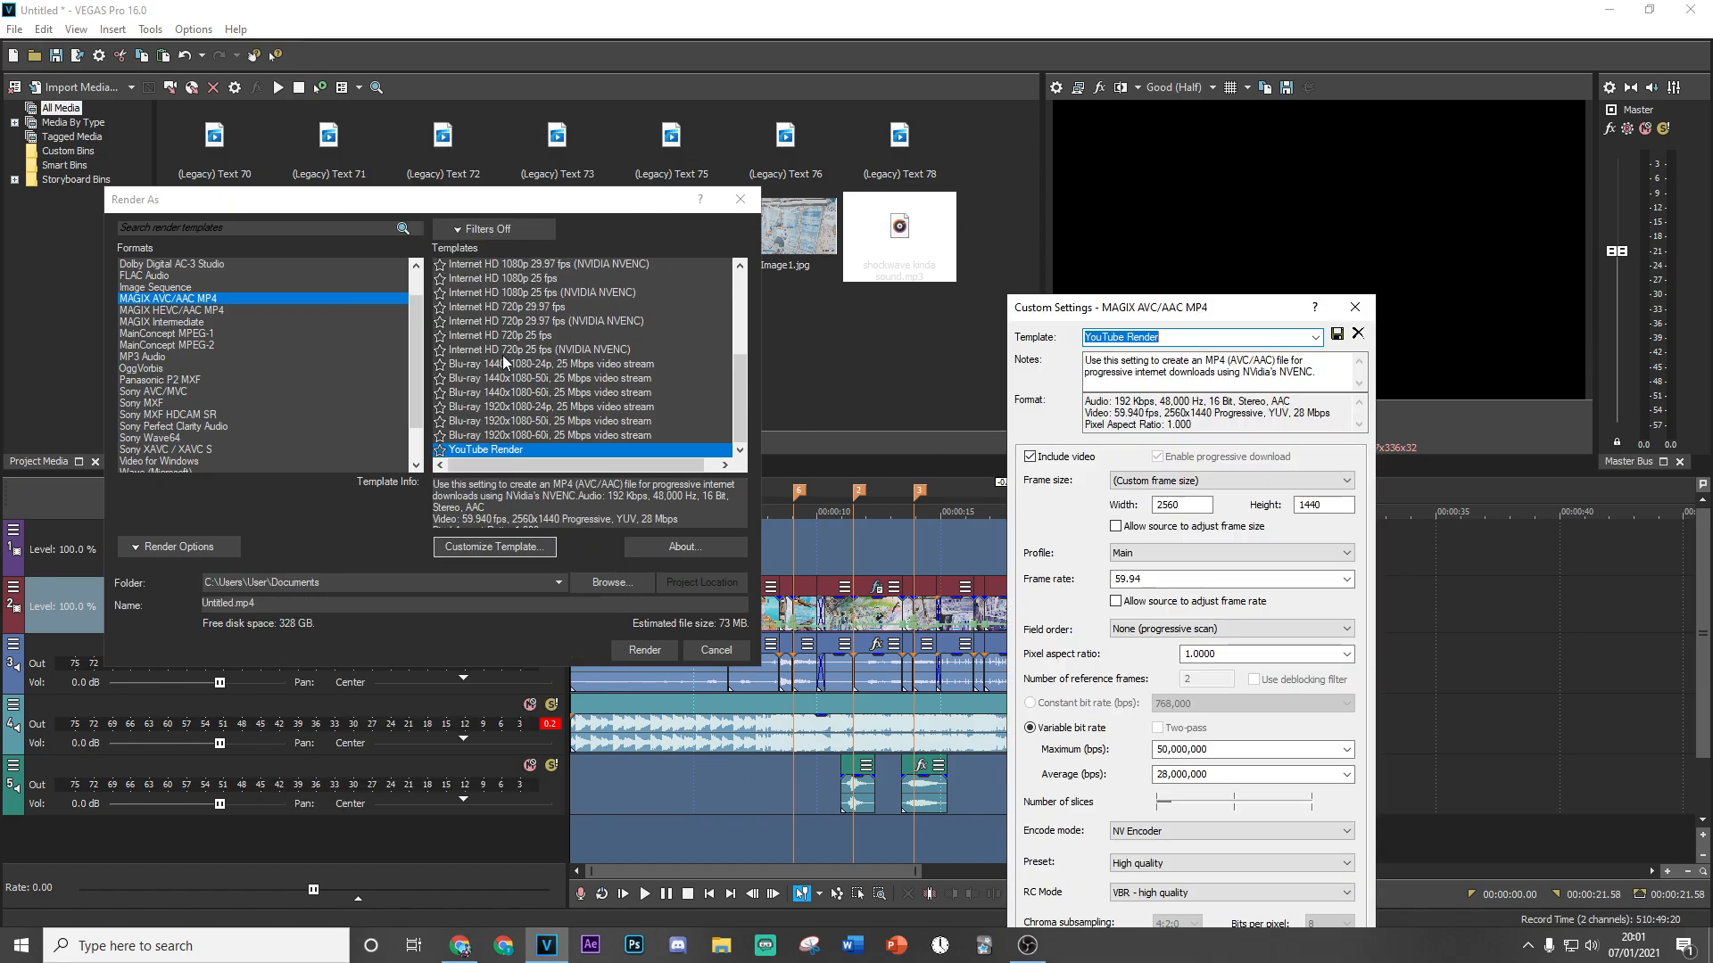
{"action": "left_click_drag", "start_coordinate": [1215, 310], "coordinate": [703, 147]}
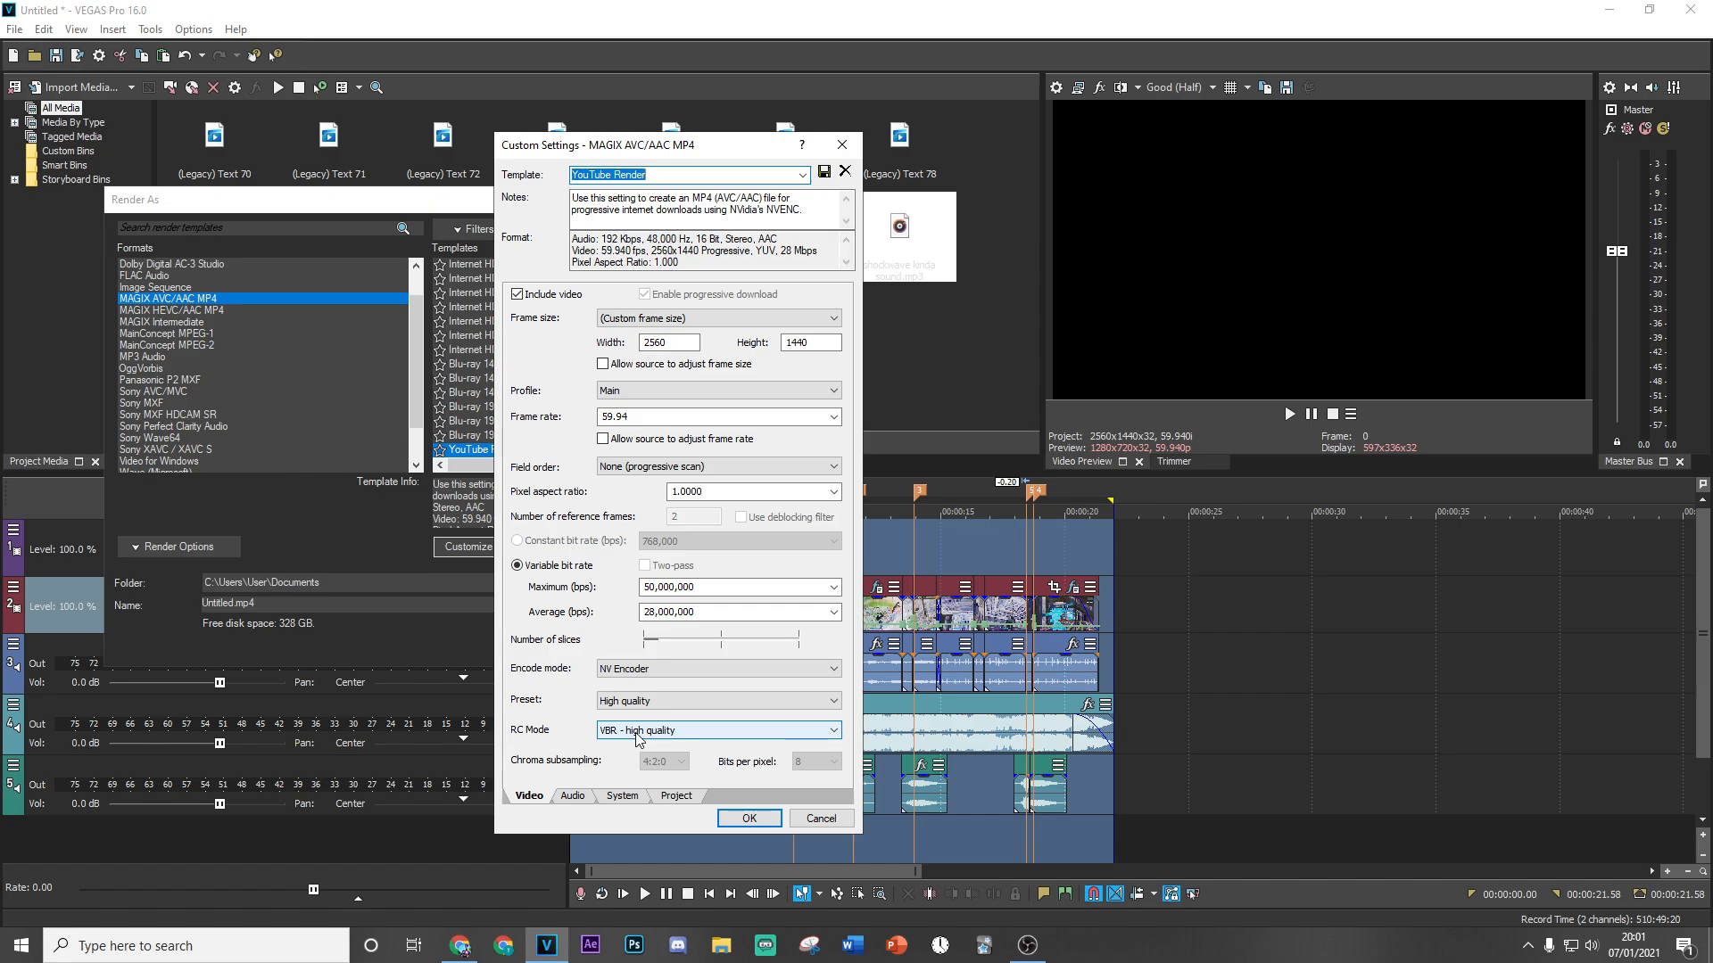
Review the render template's audio, video, system and project settings, accept them and close the render dialog without rendering.
{"action": "left_click", "coordinate": [572, 796]}
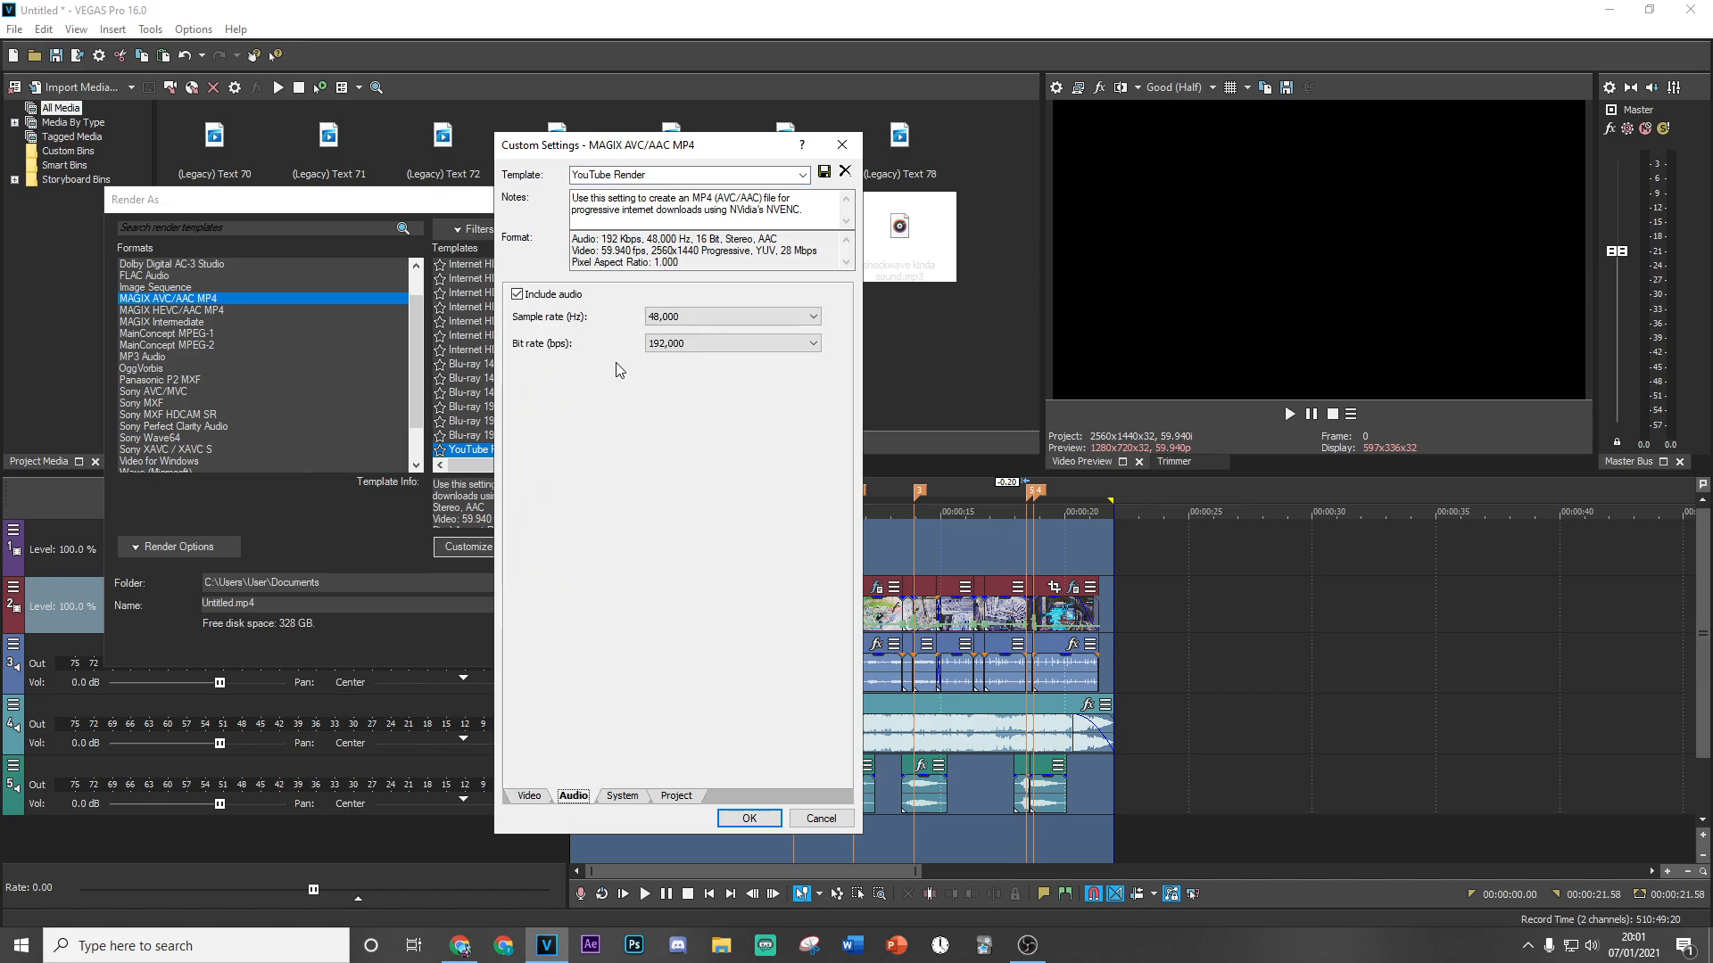
{"action": "left_click", "coordinate": [535, 796]}
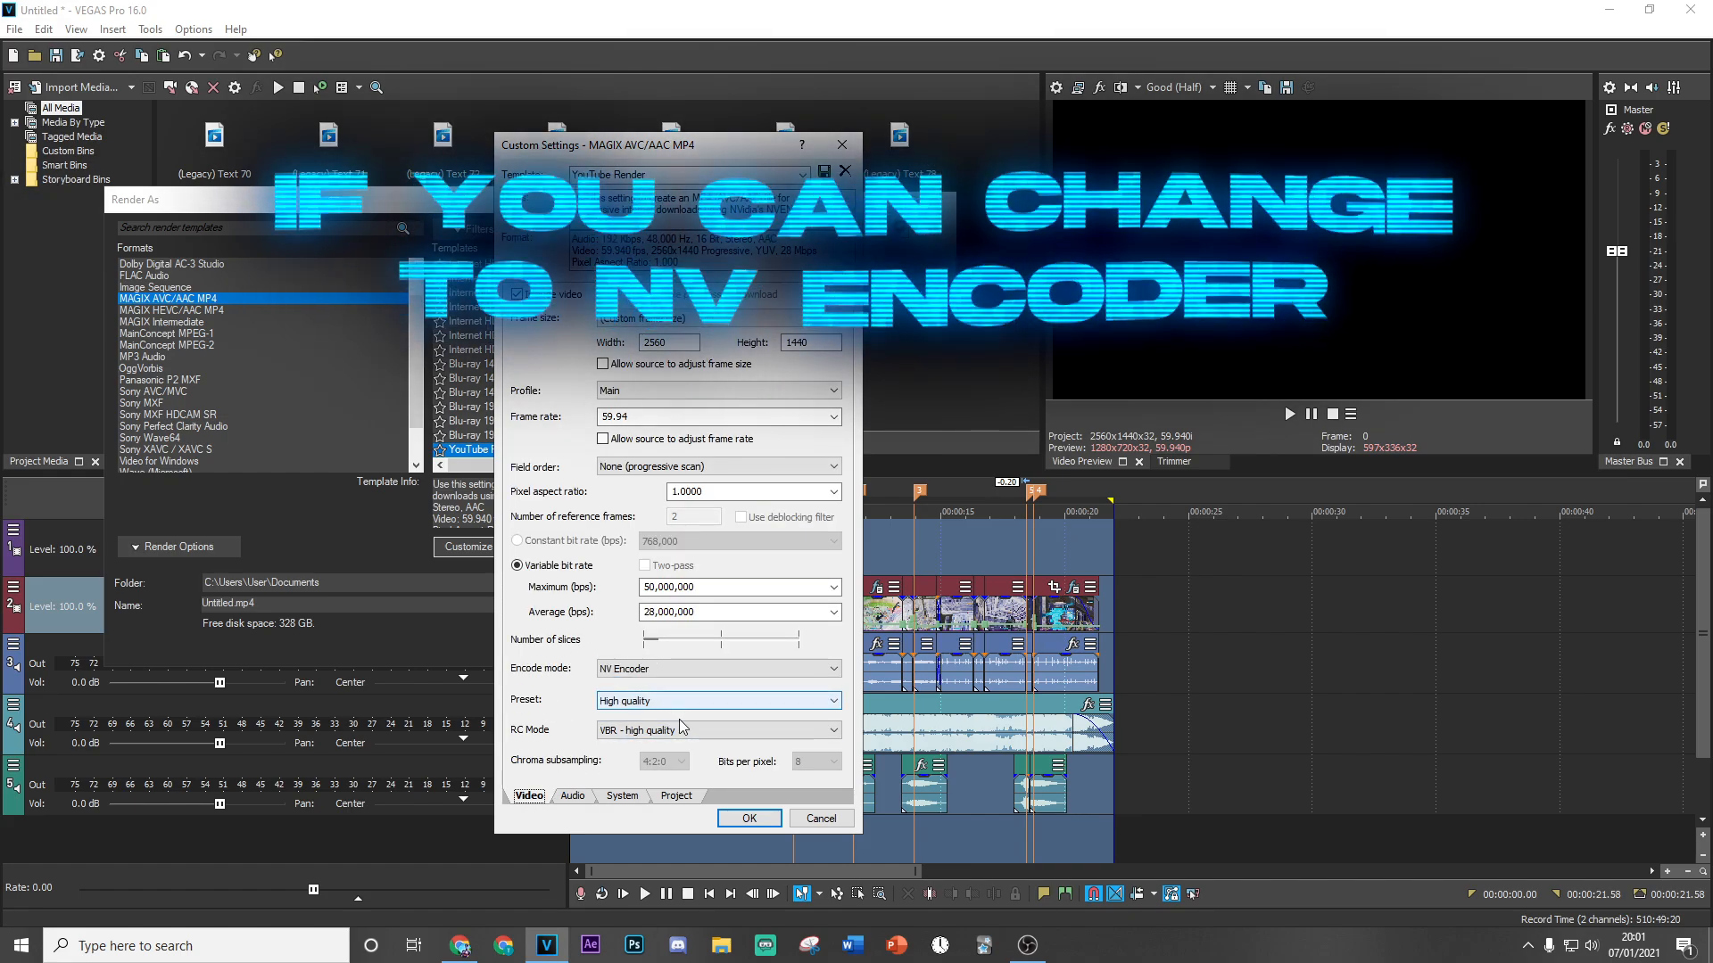
{"action": "left_click", "coordinate": [586, 794]}
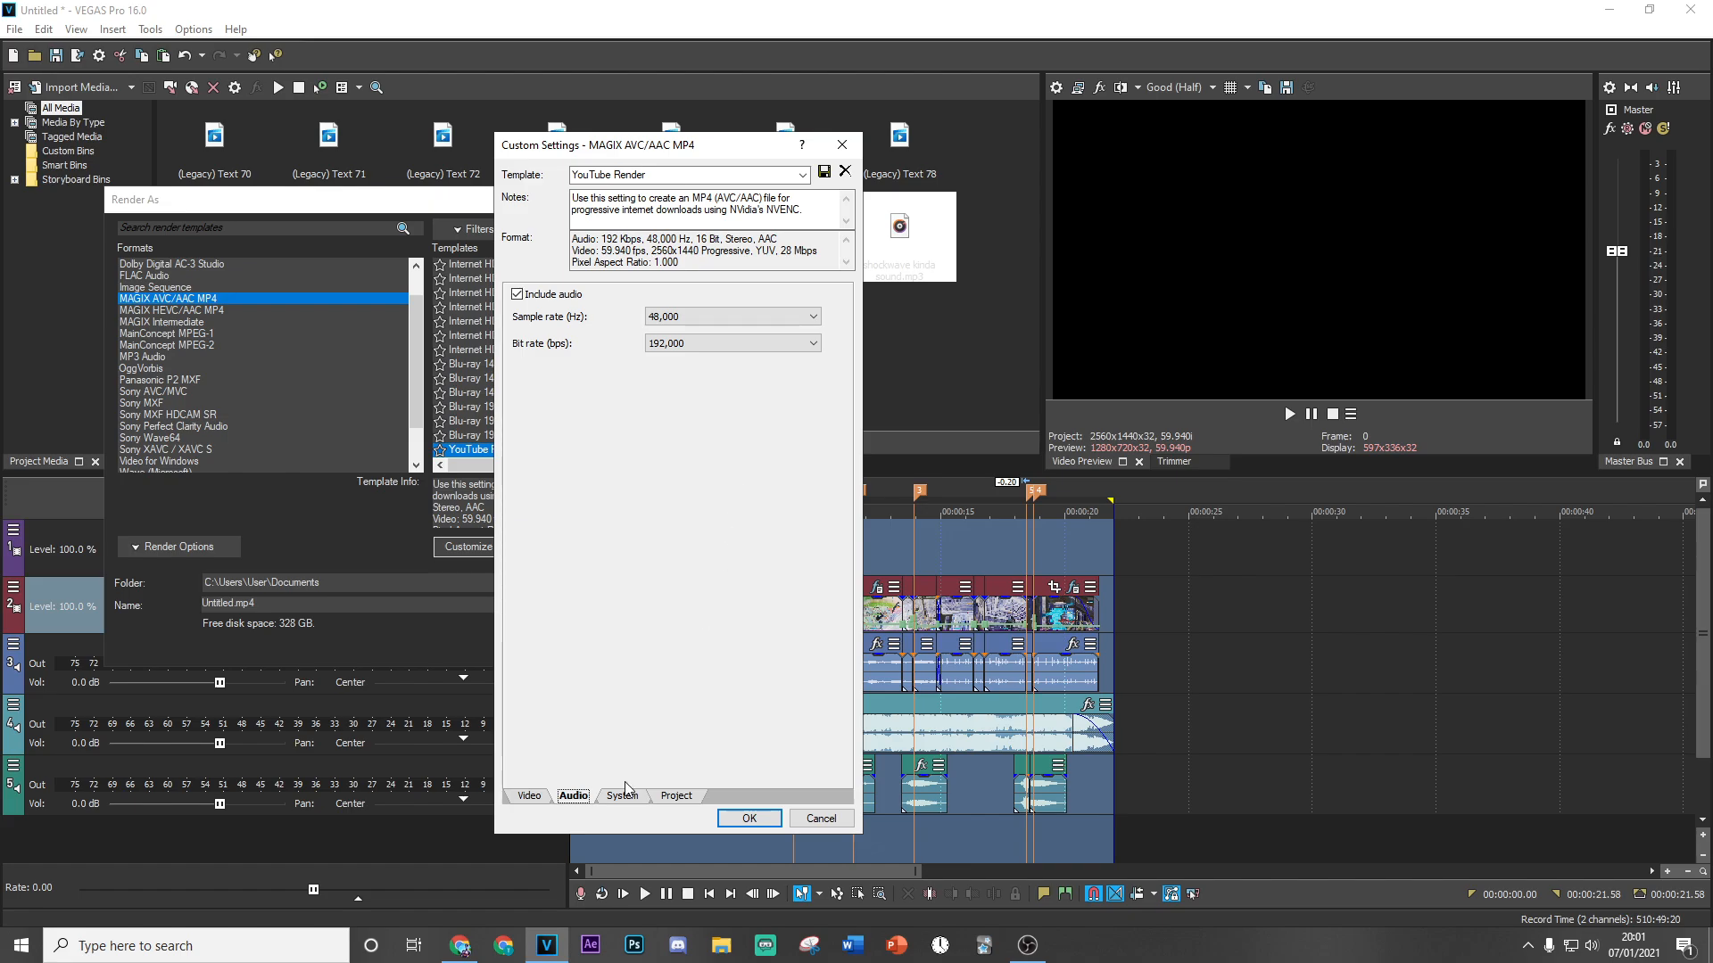
{"action": "left_click", "coordinate": [624, 797]}
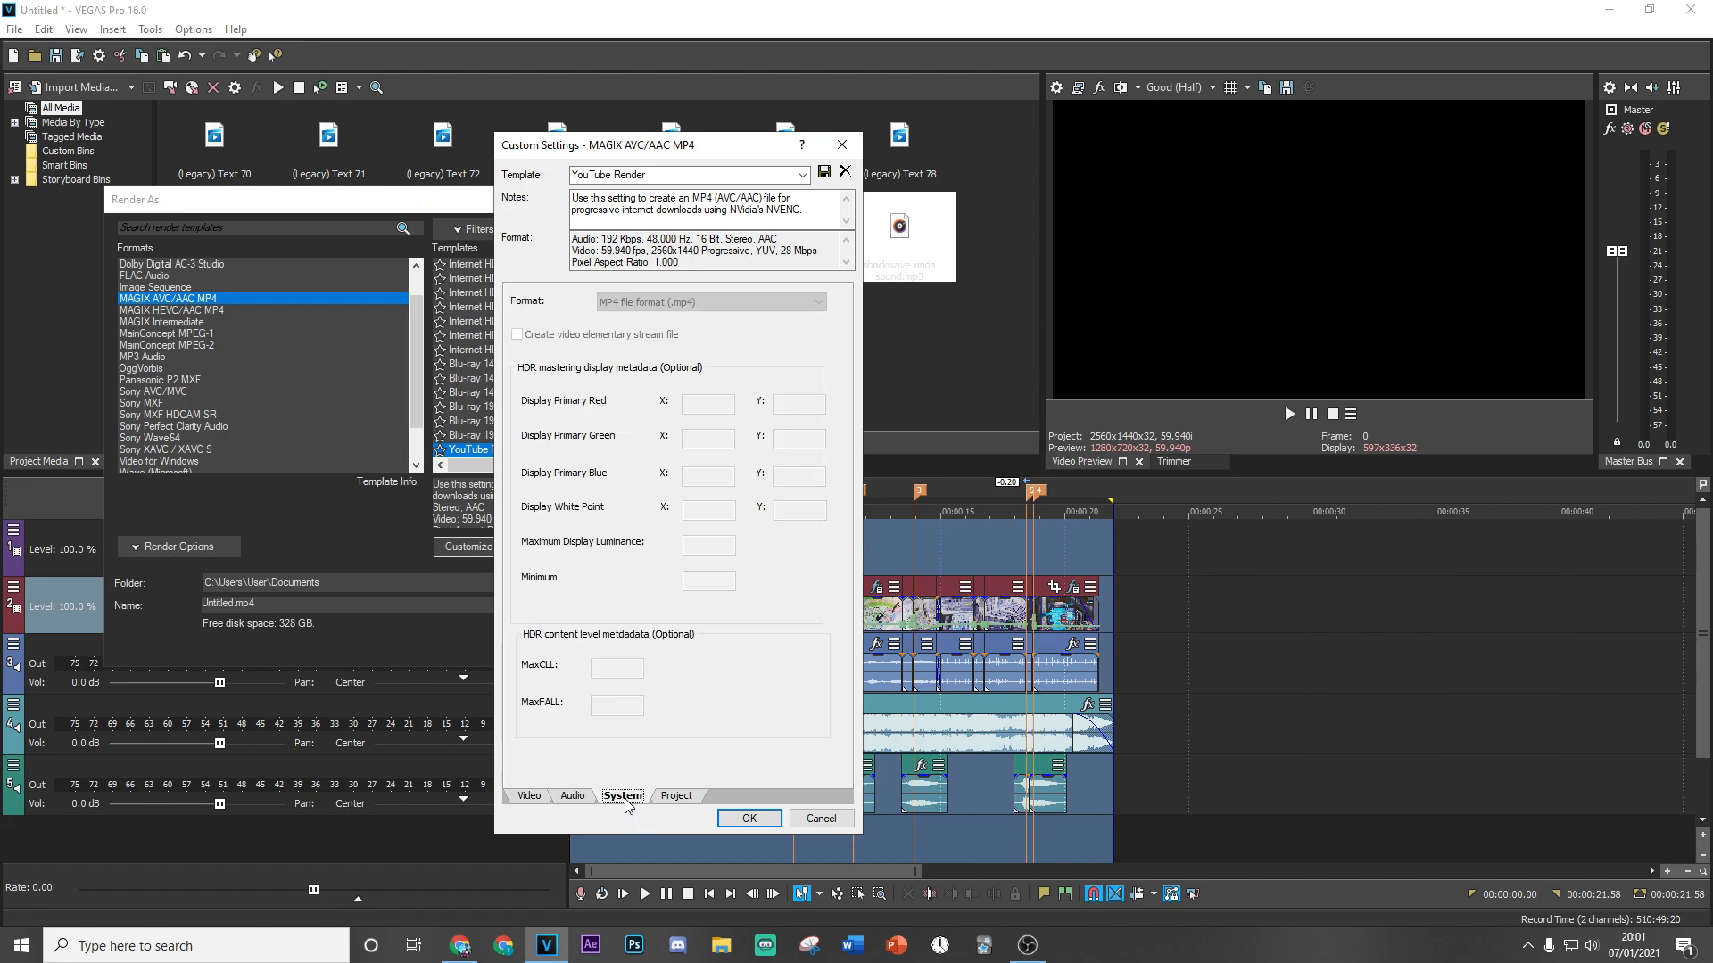
{"action": "left_click", "coordinate": [678, 795]}
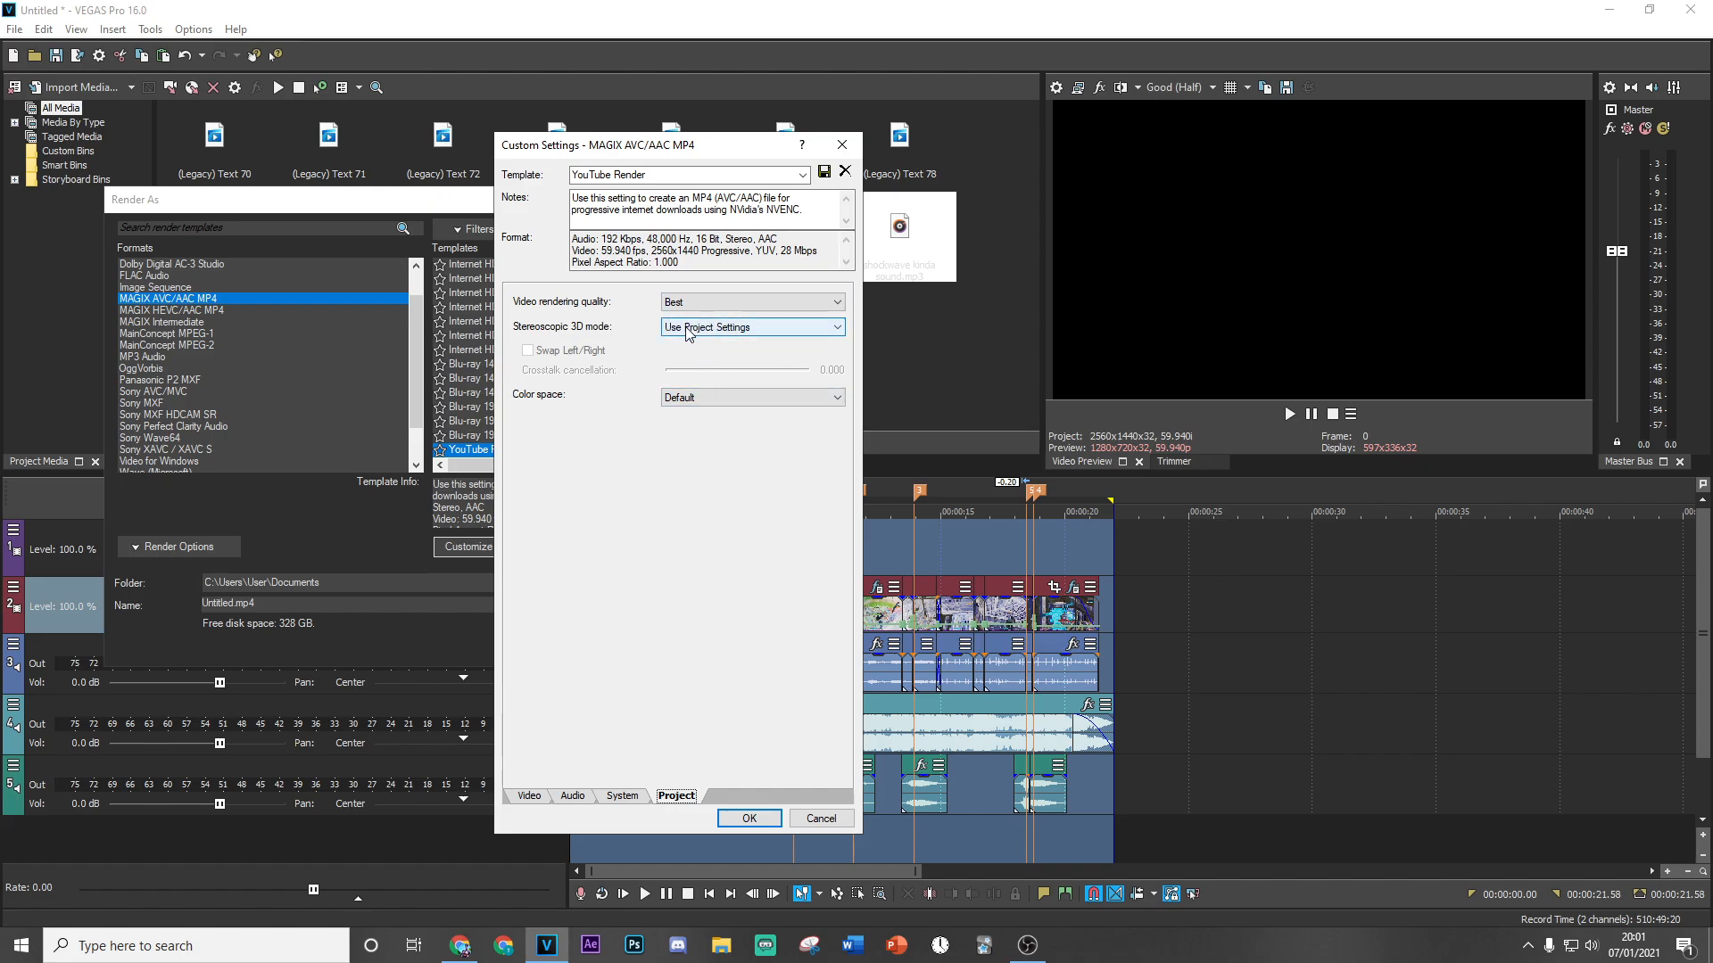
{"action": "left_click", "coordinate": [741, 822]}
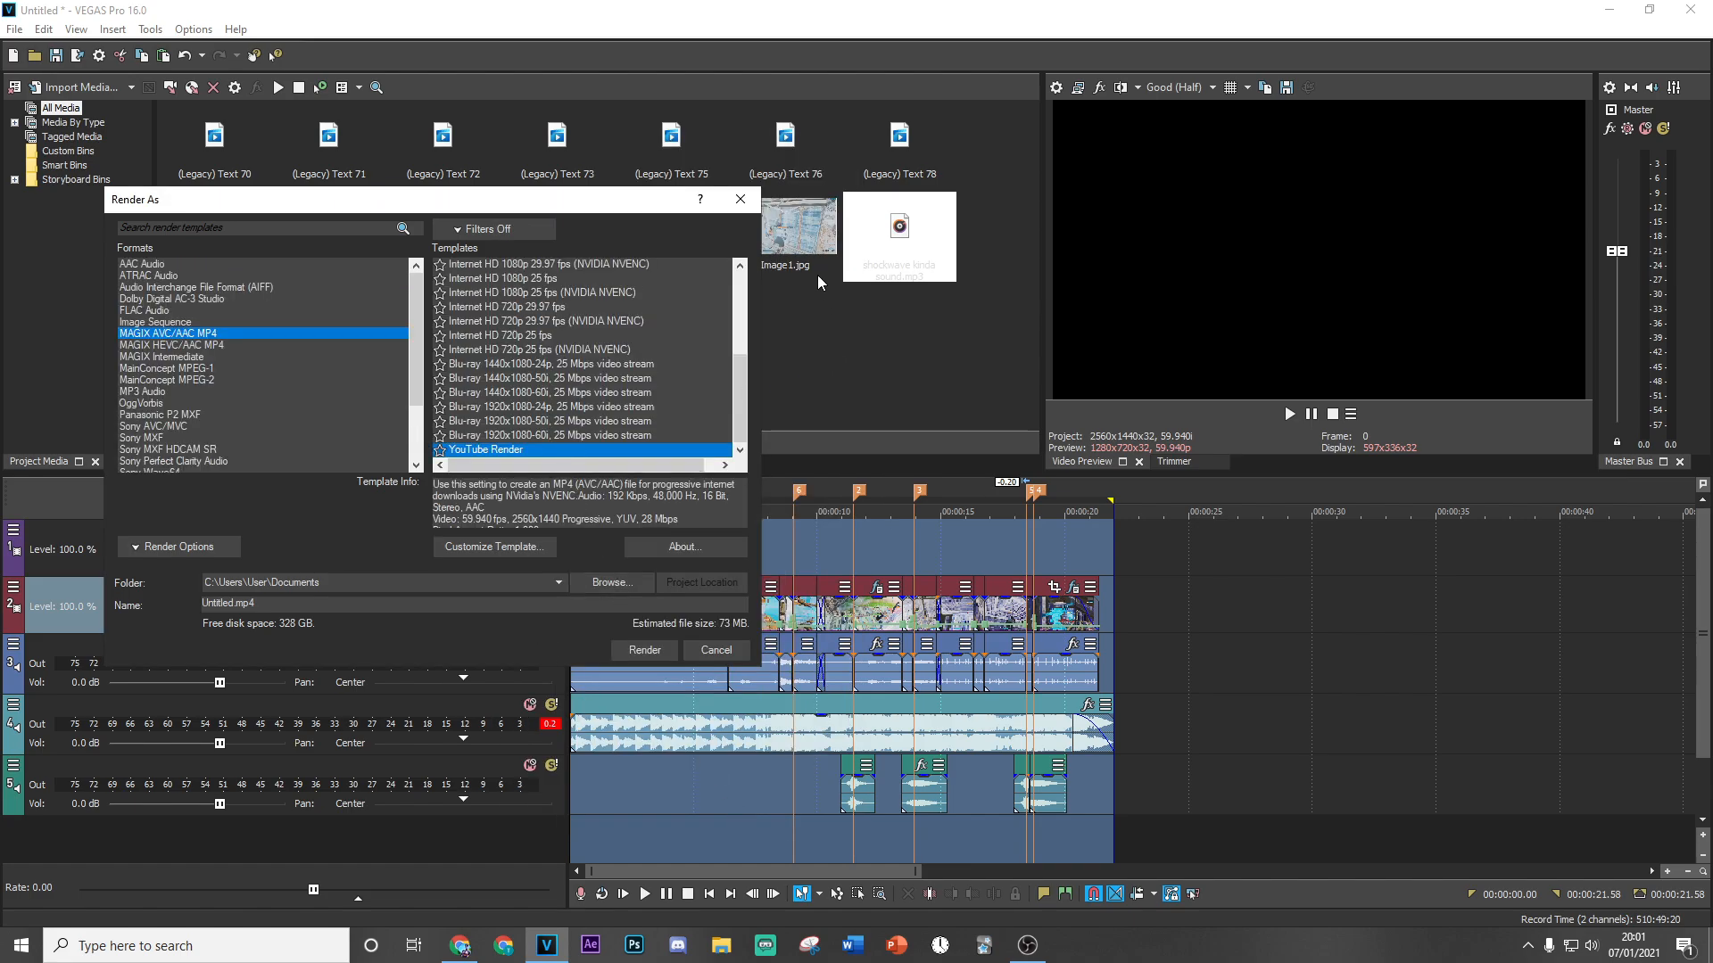
{"action": "left_click", "coordinate": [740, 199]}
{"action": "left_click", "coordinate": [823, 557]}
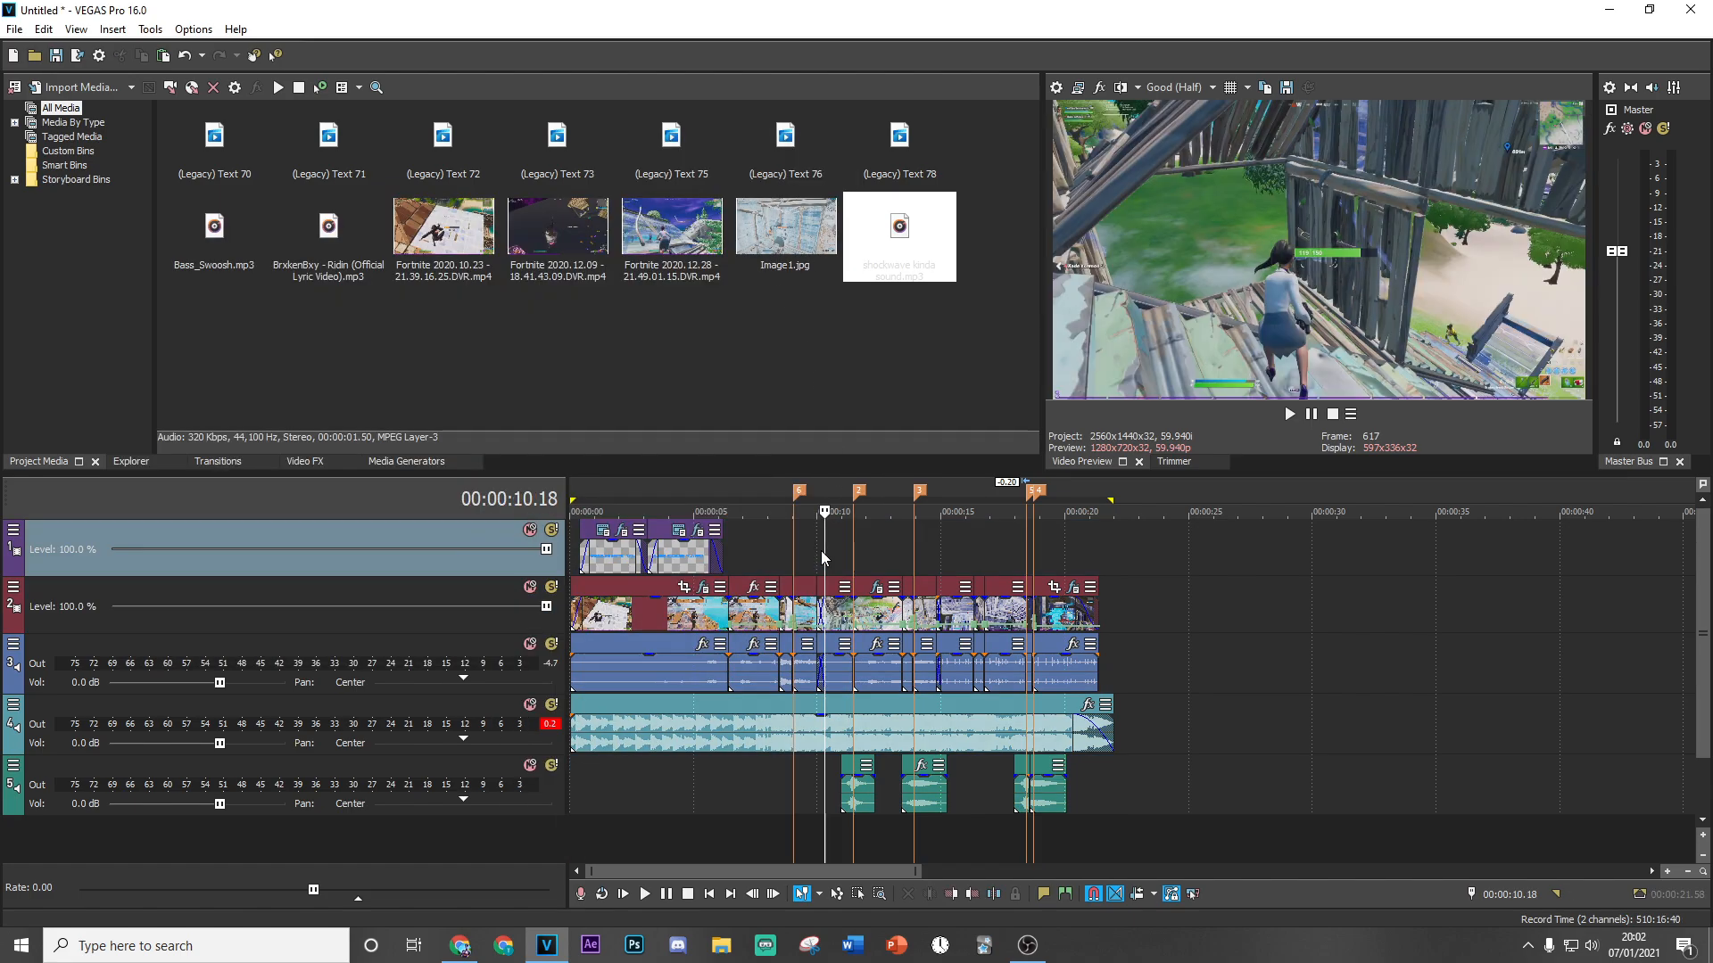